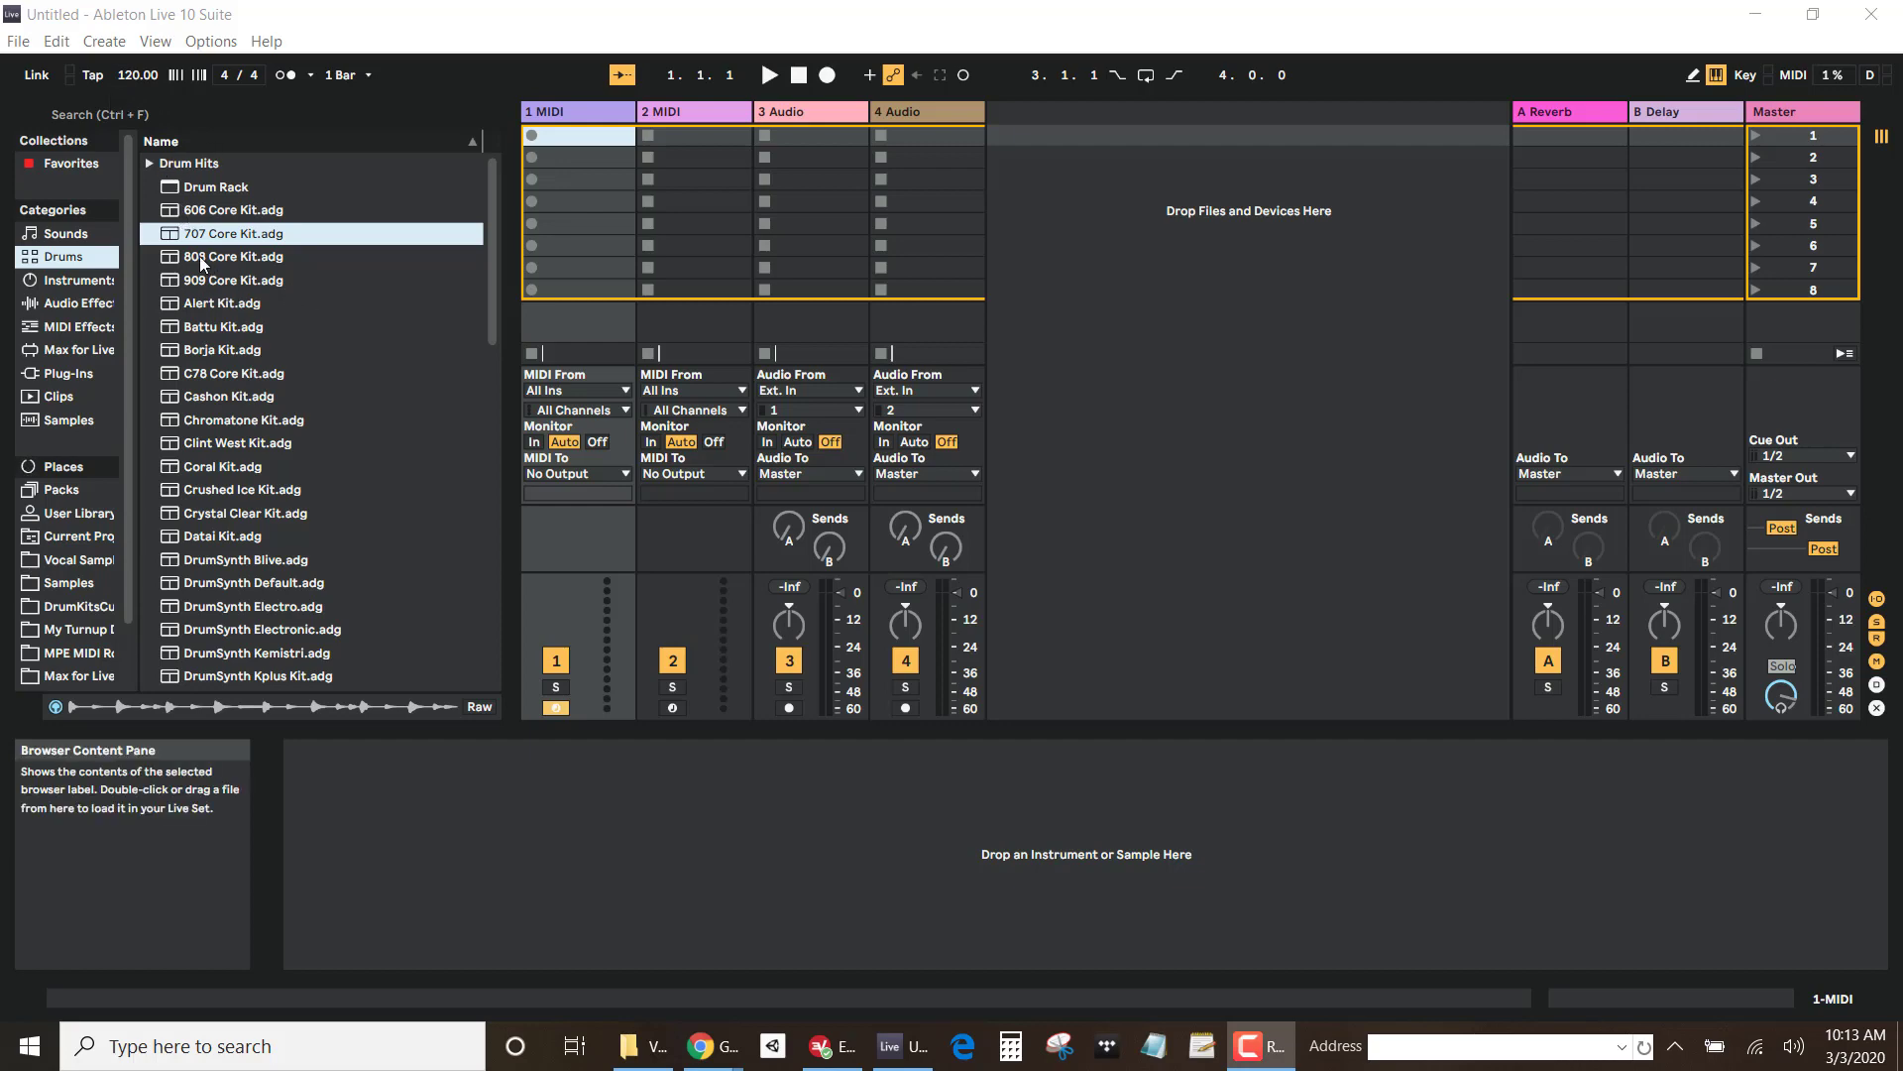
# Step: View the Instruments and Drums categories in the browser
pyautogui.click(99, 280)
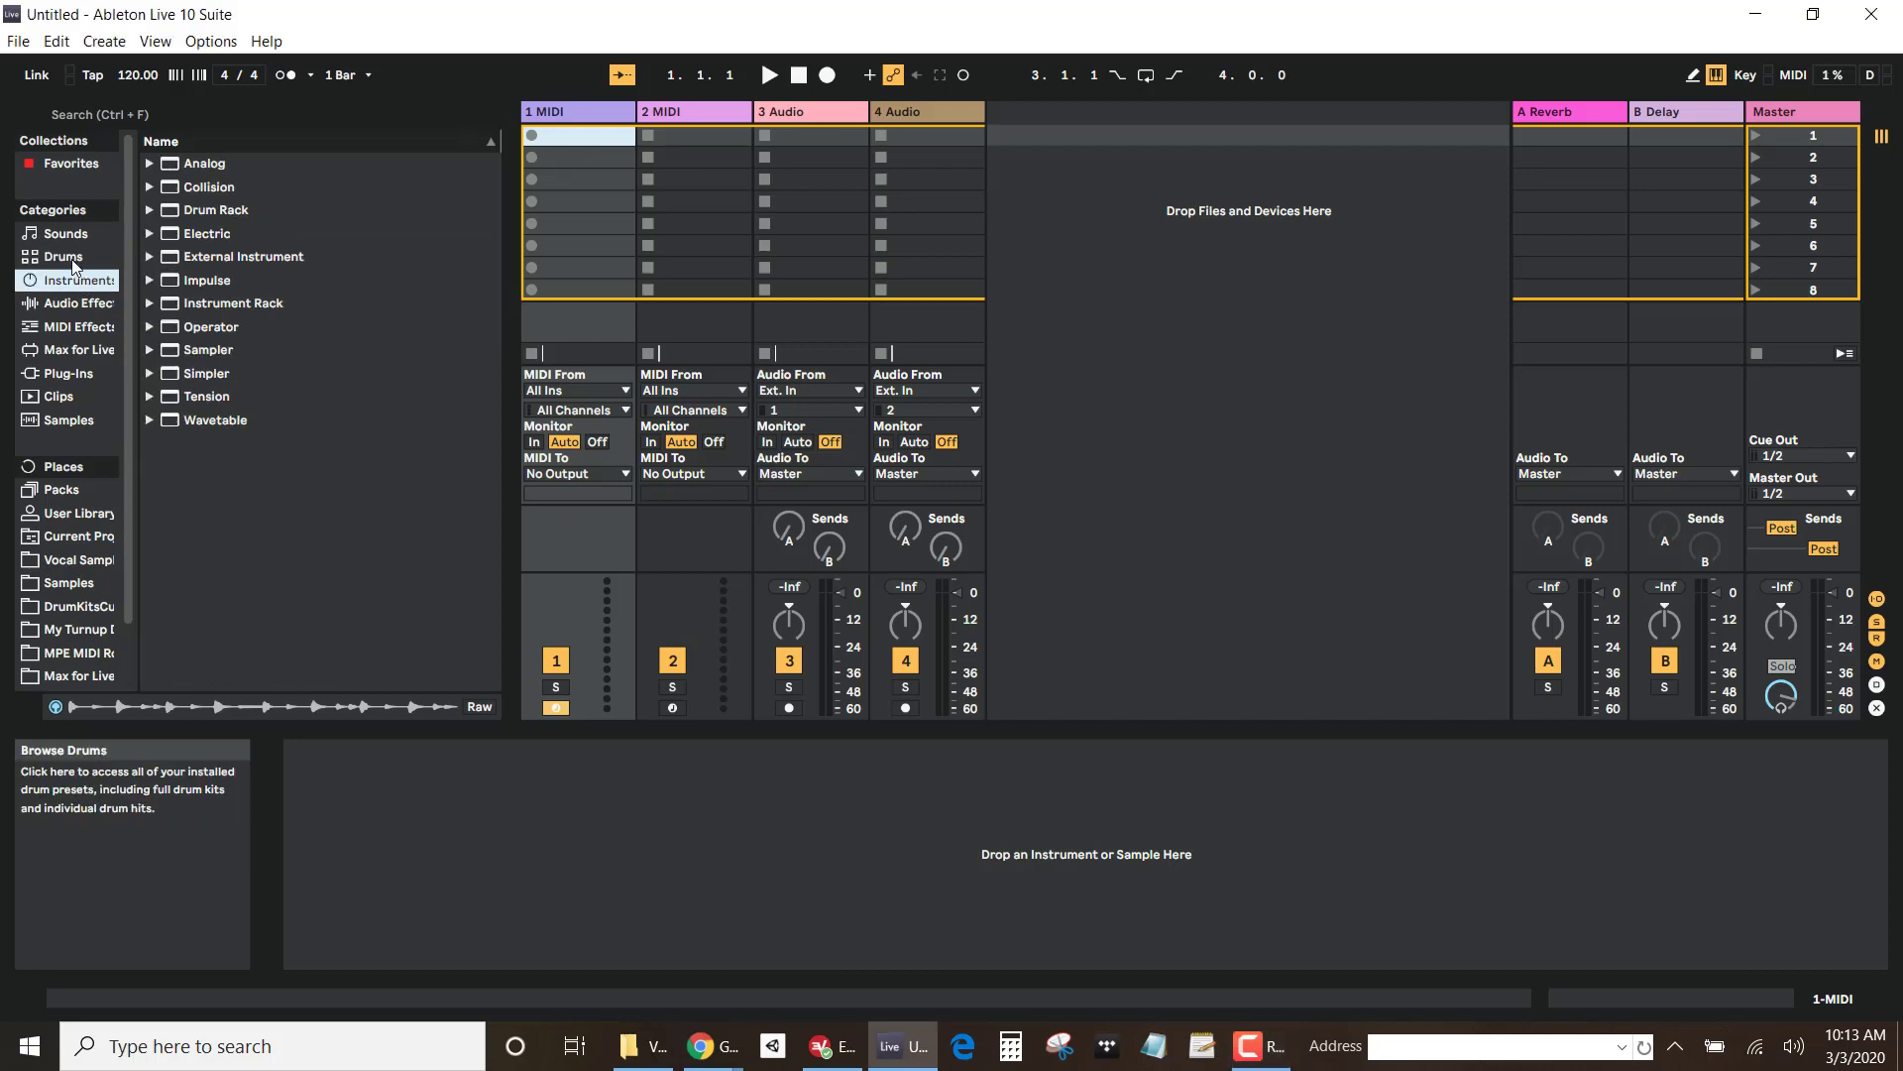
pyautogui.click(71, 255)
# Step: Open the audio preferences and review the available driver types and ASIO audio devices
pyautogui.click(204, 41)
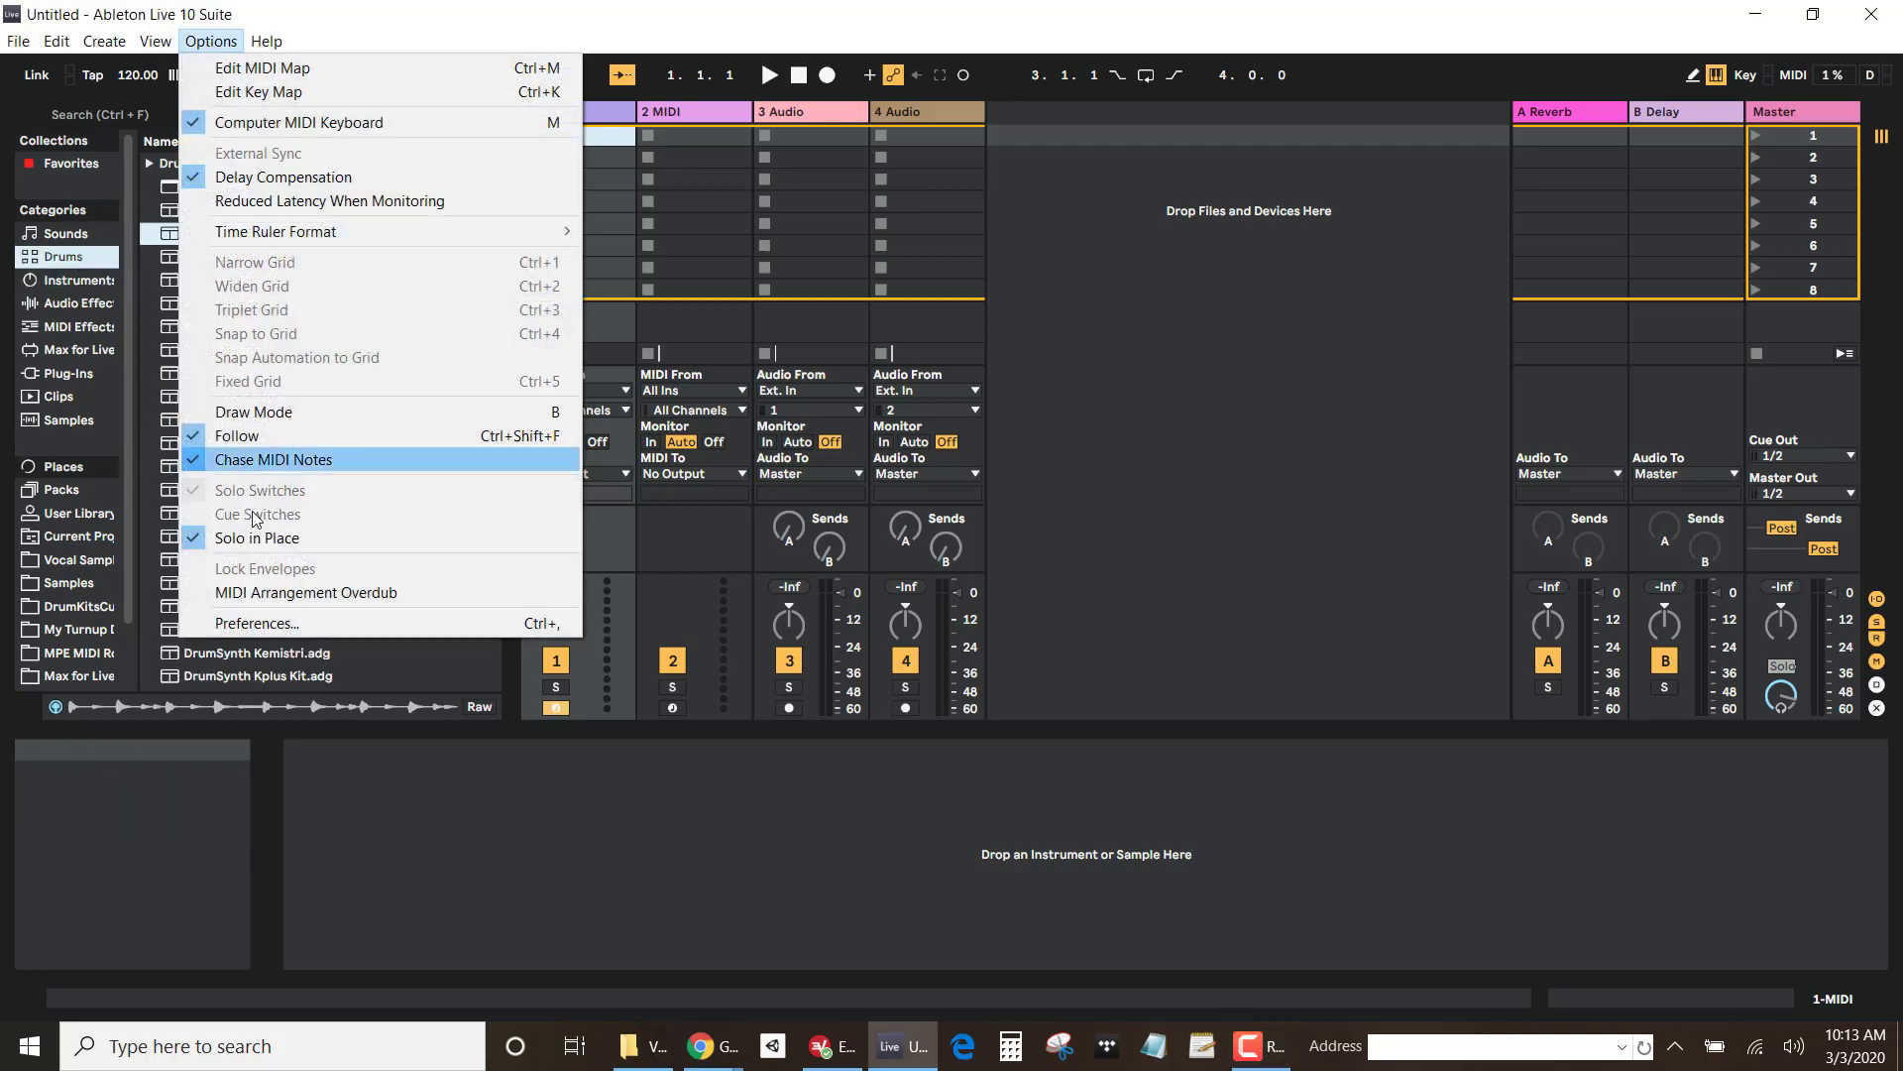
pyautogui.click(262, 622)
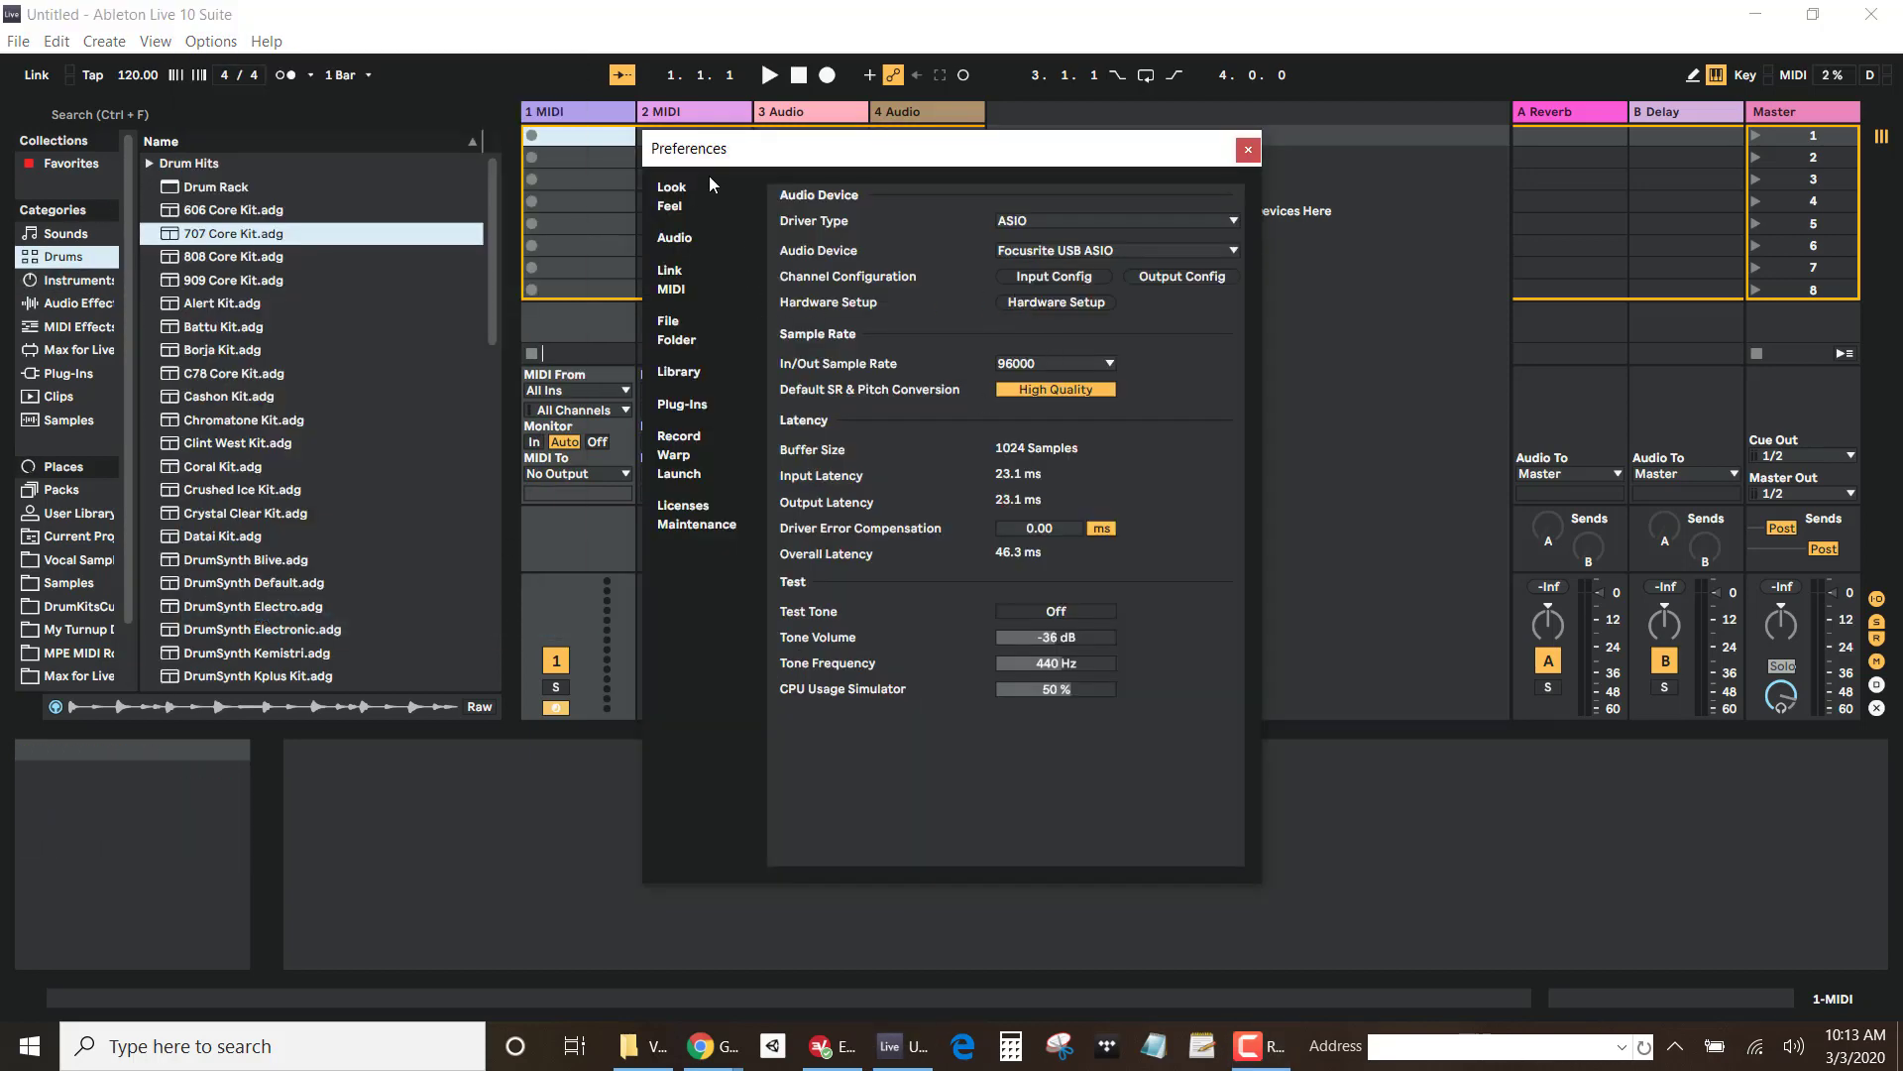
pyautogui.click(211, 40)
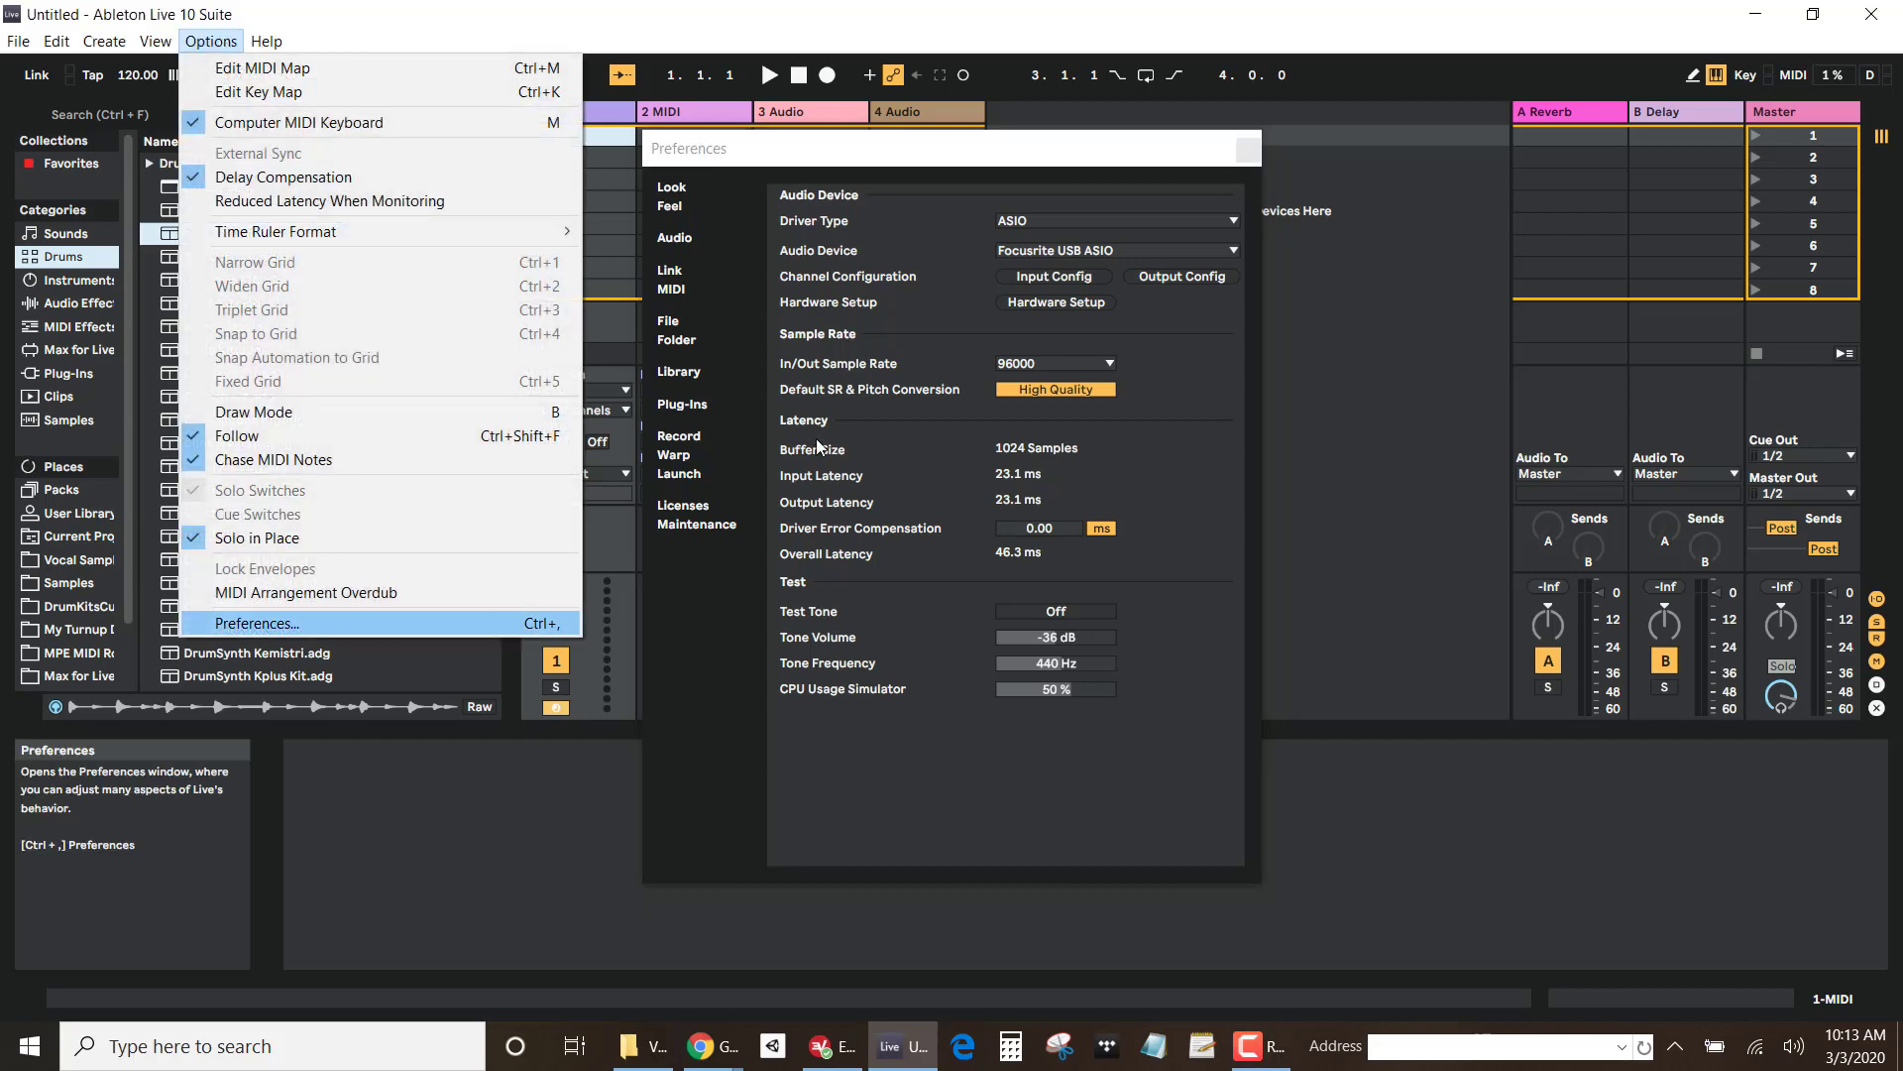
pyautogui.click(760, 154)
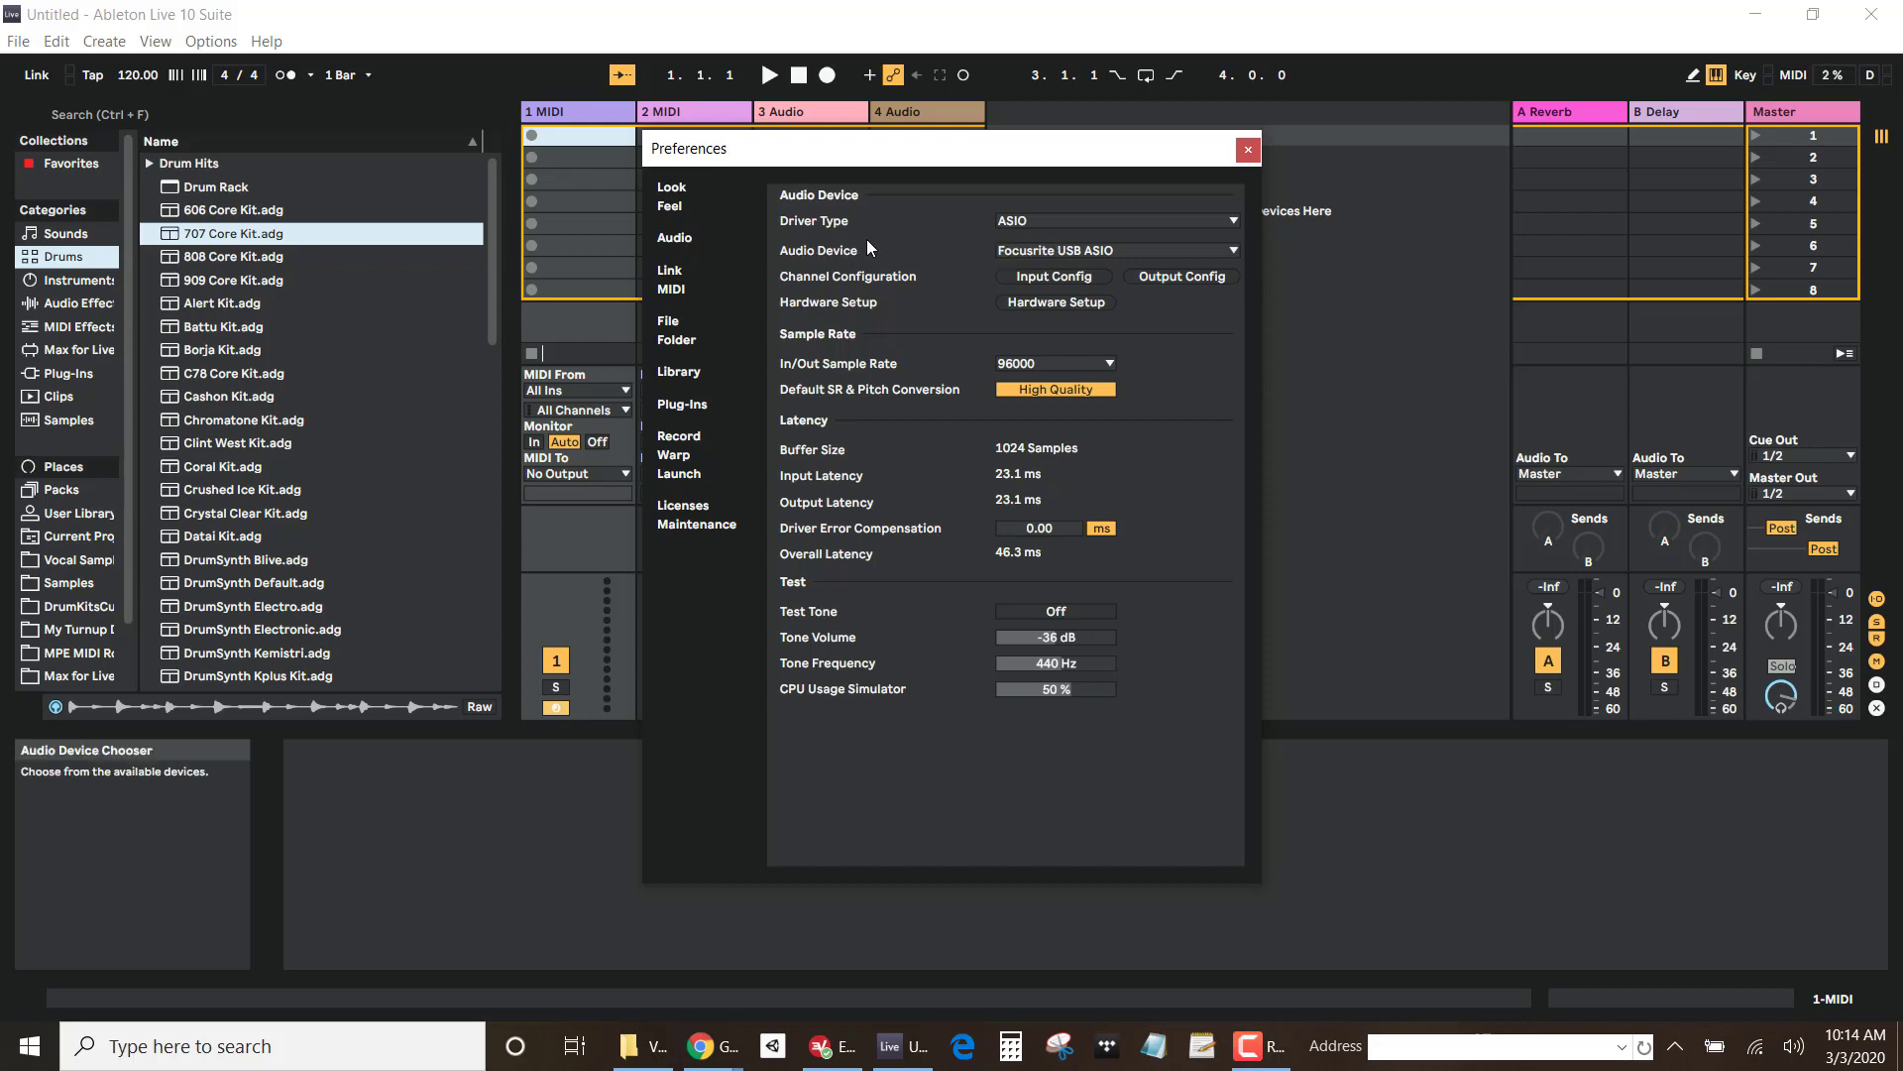
pyautogui.click(1029, 226)
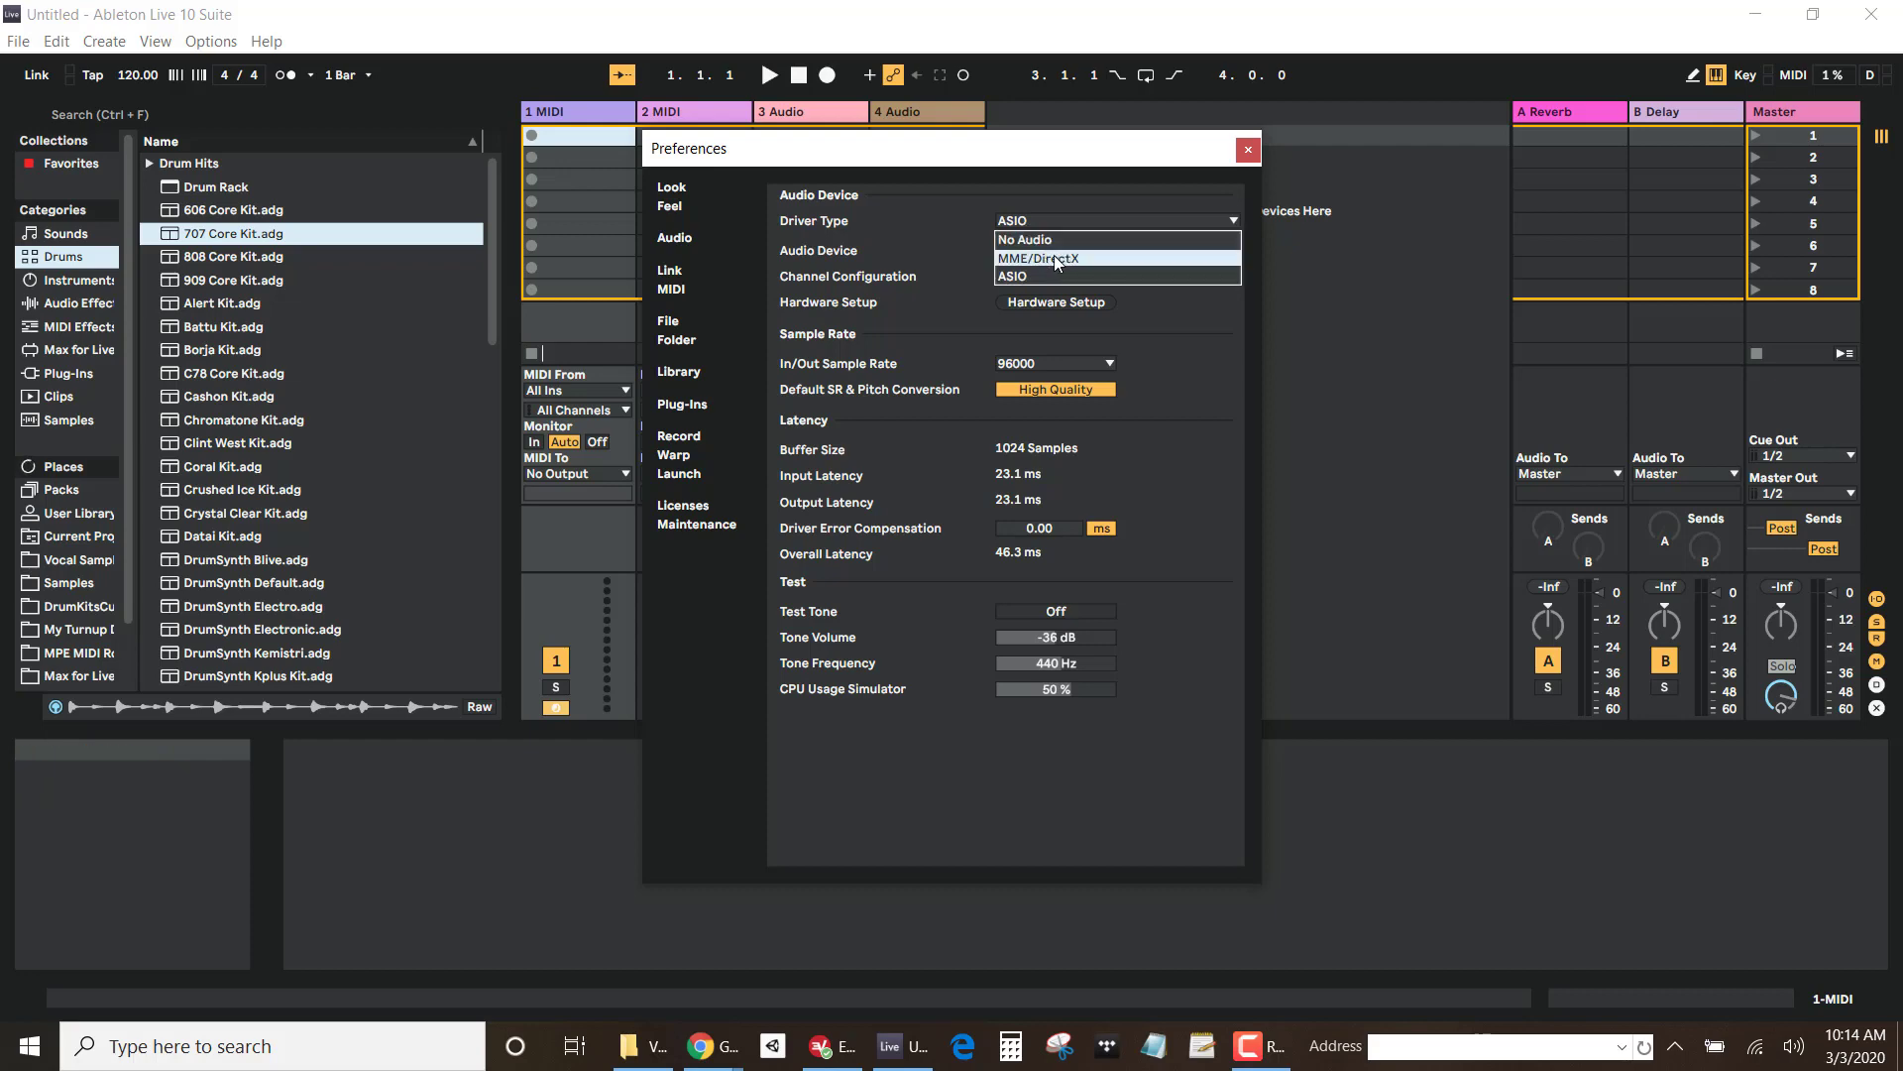
pyautogui.click(1046, 213)
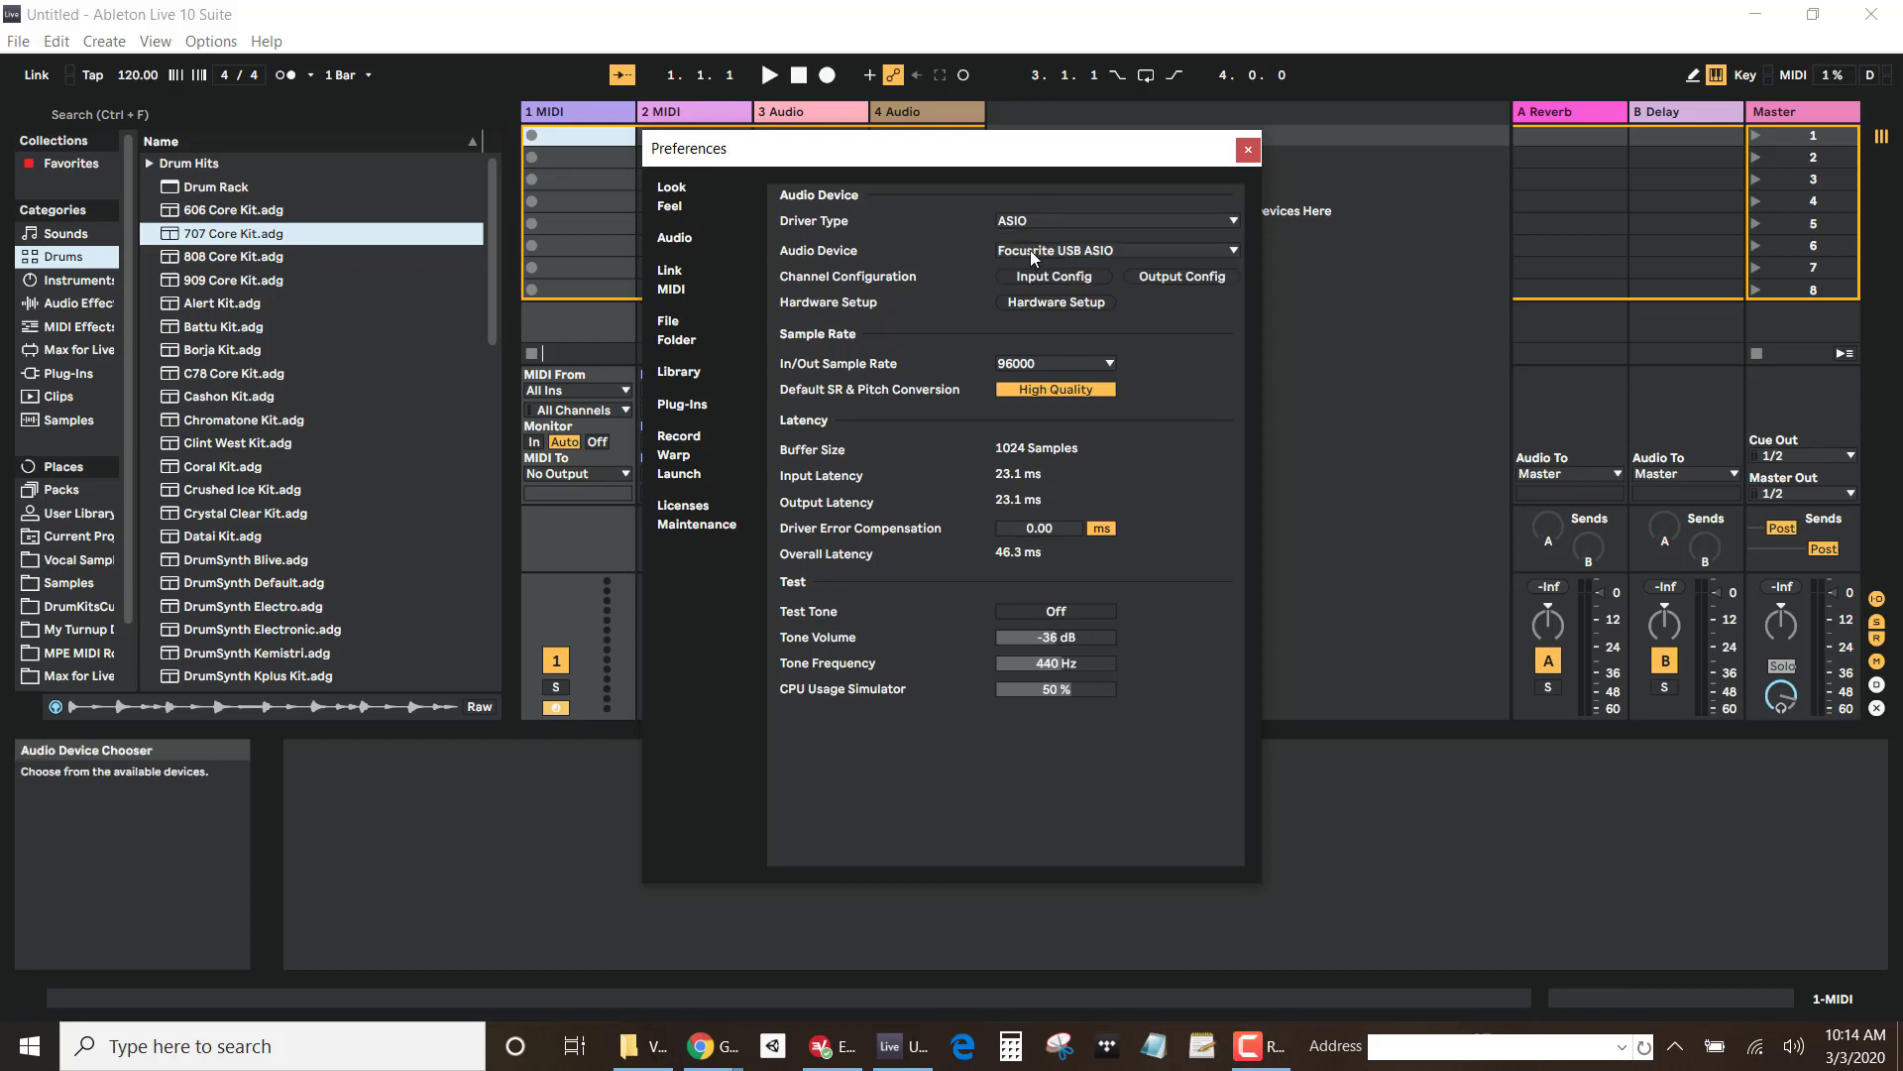
pyautogui.click(1031, 253)
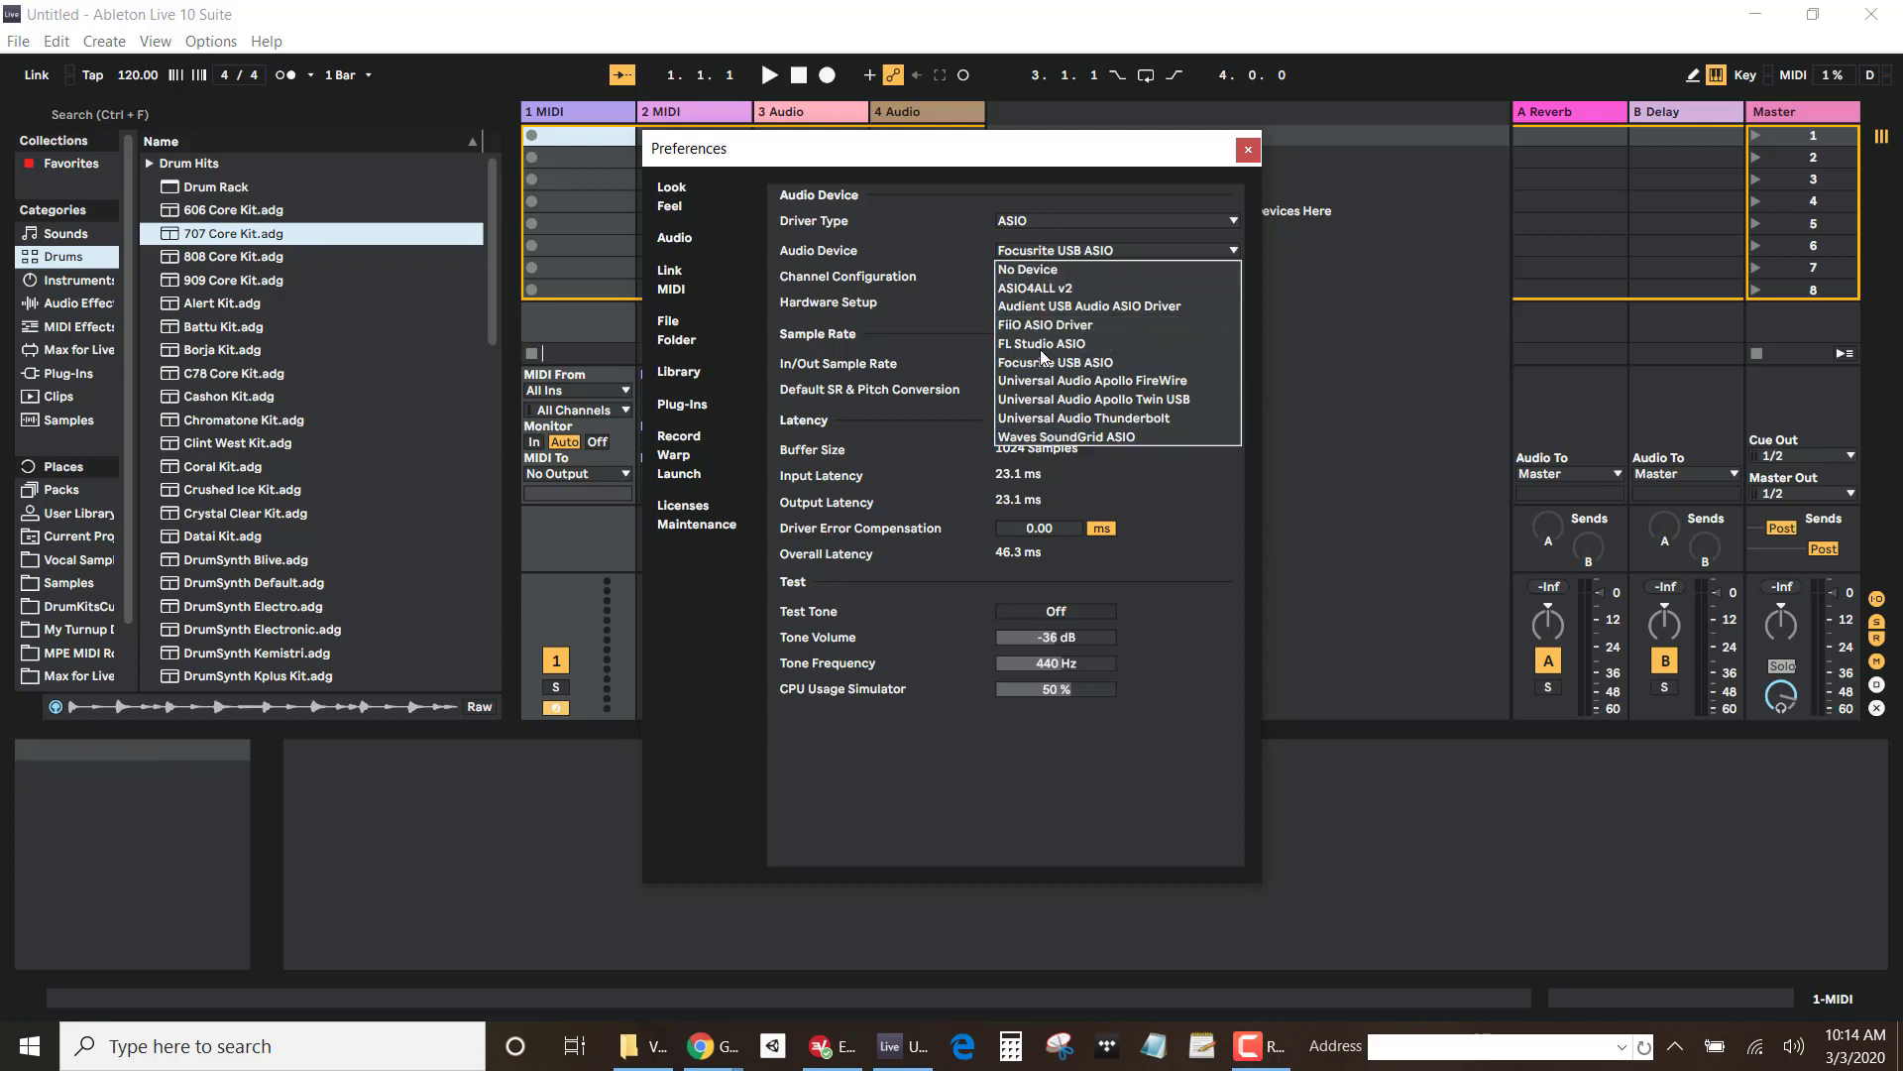
pyautogui.click(990, 188)
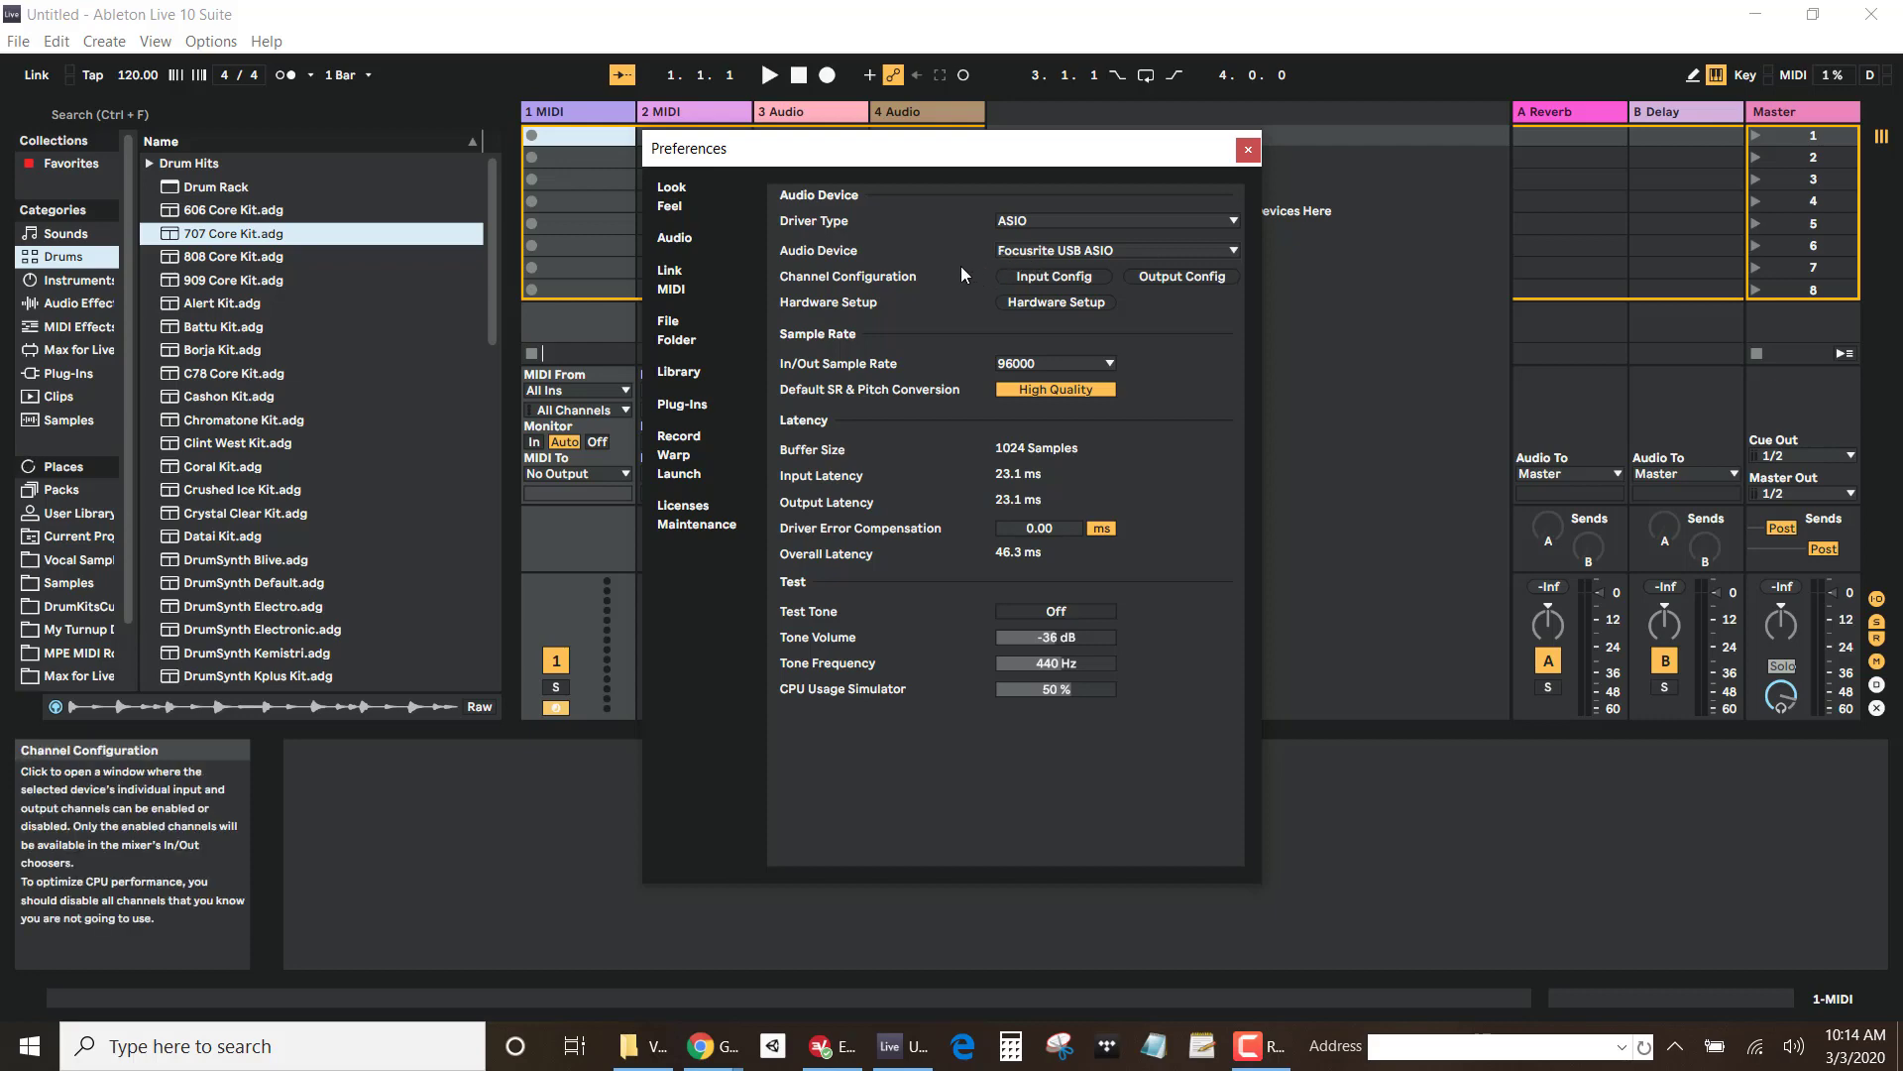
# Step: Set the Zoom Display preference to 129% and close the preferences
pyautogui.click(675, 207)
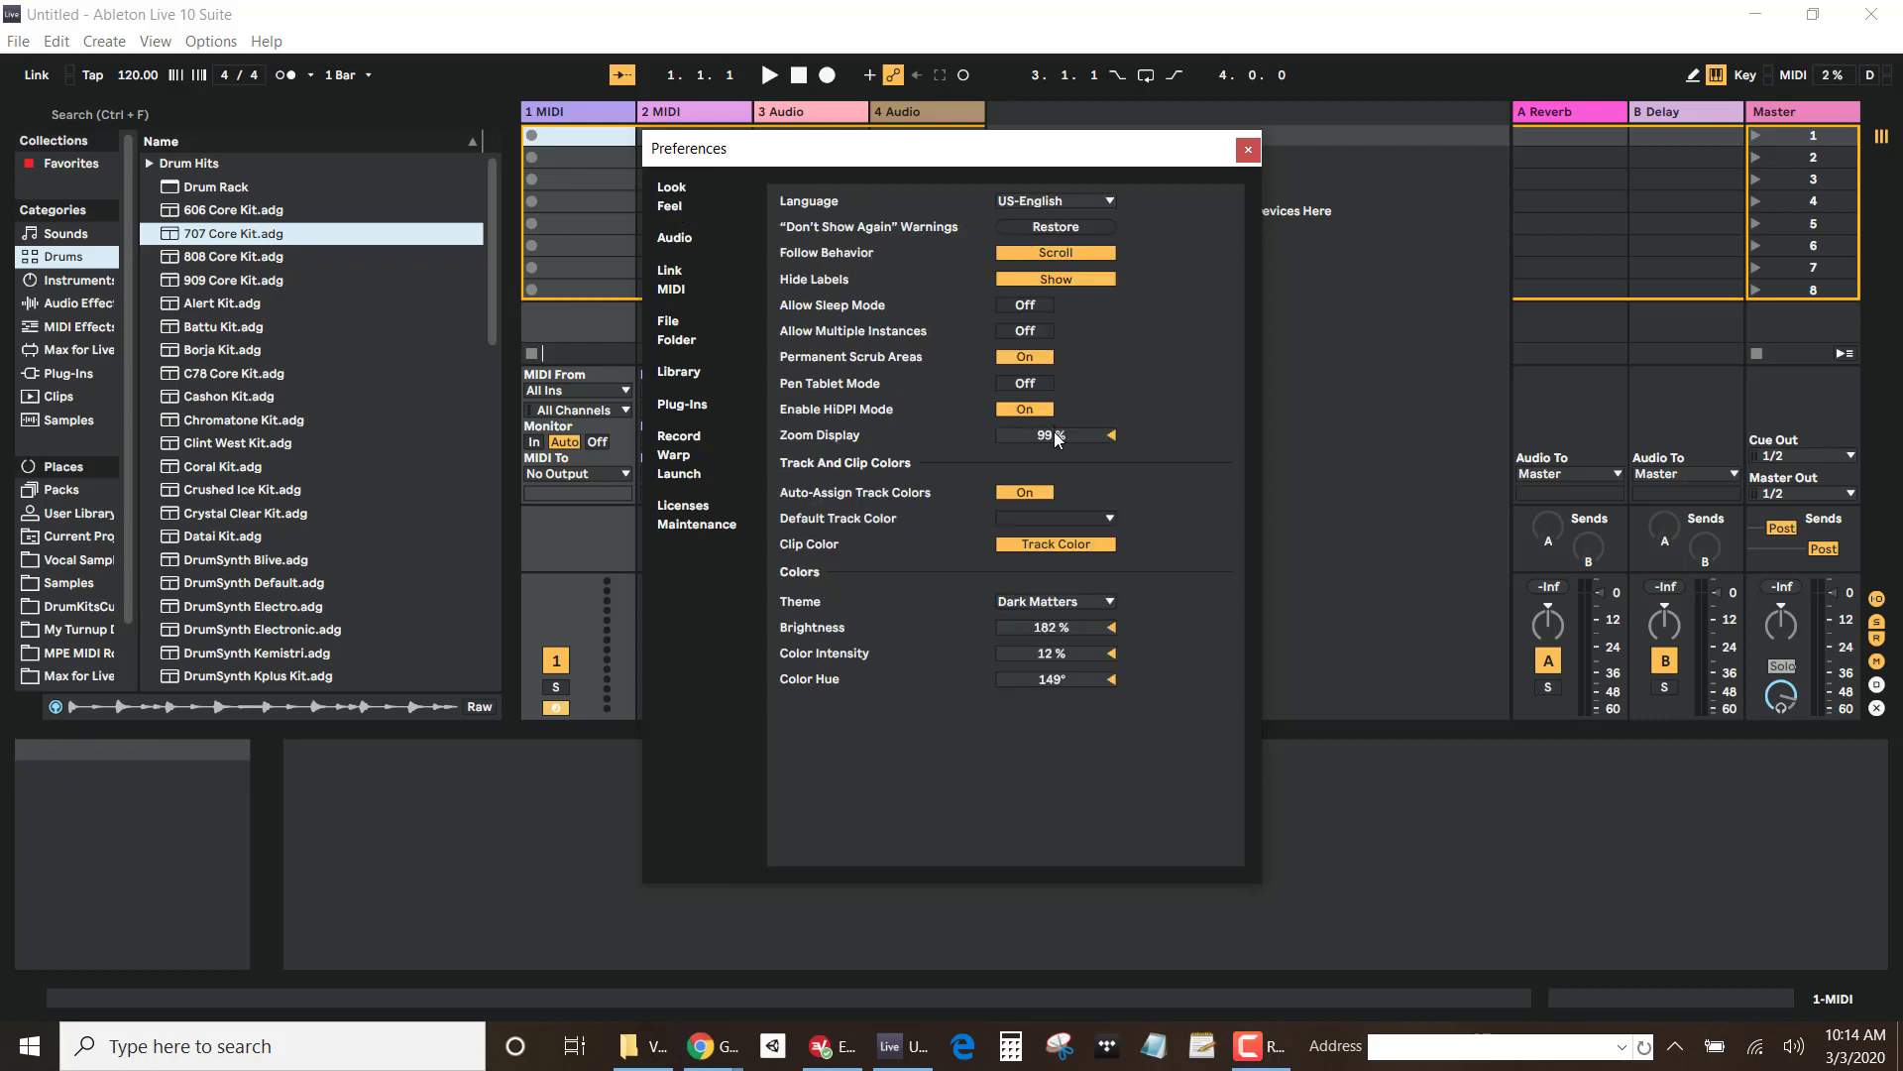
pyautogui.moveTo(1055, 434); pyautogui.dragTo(1054, 405)
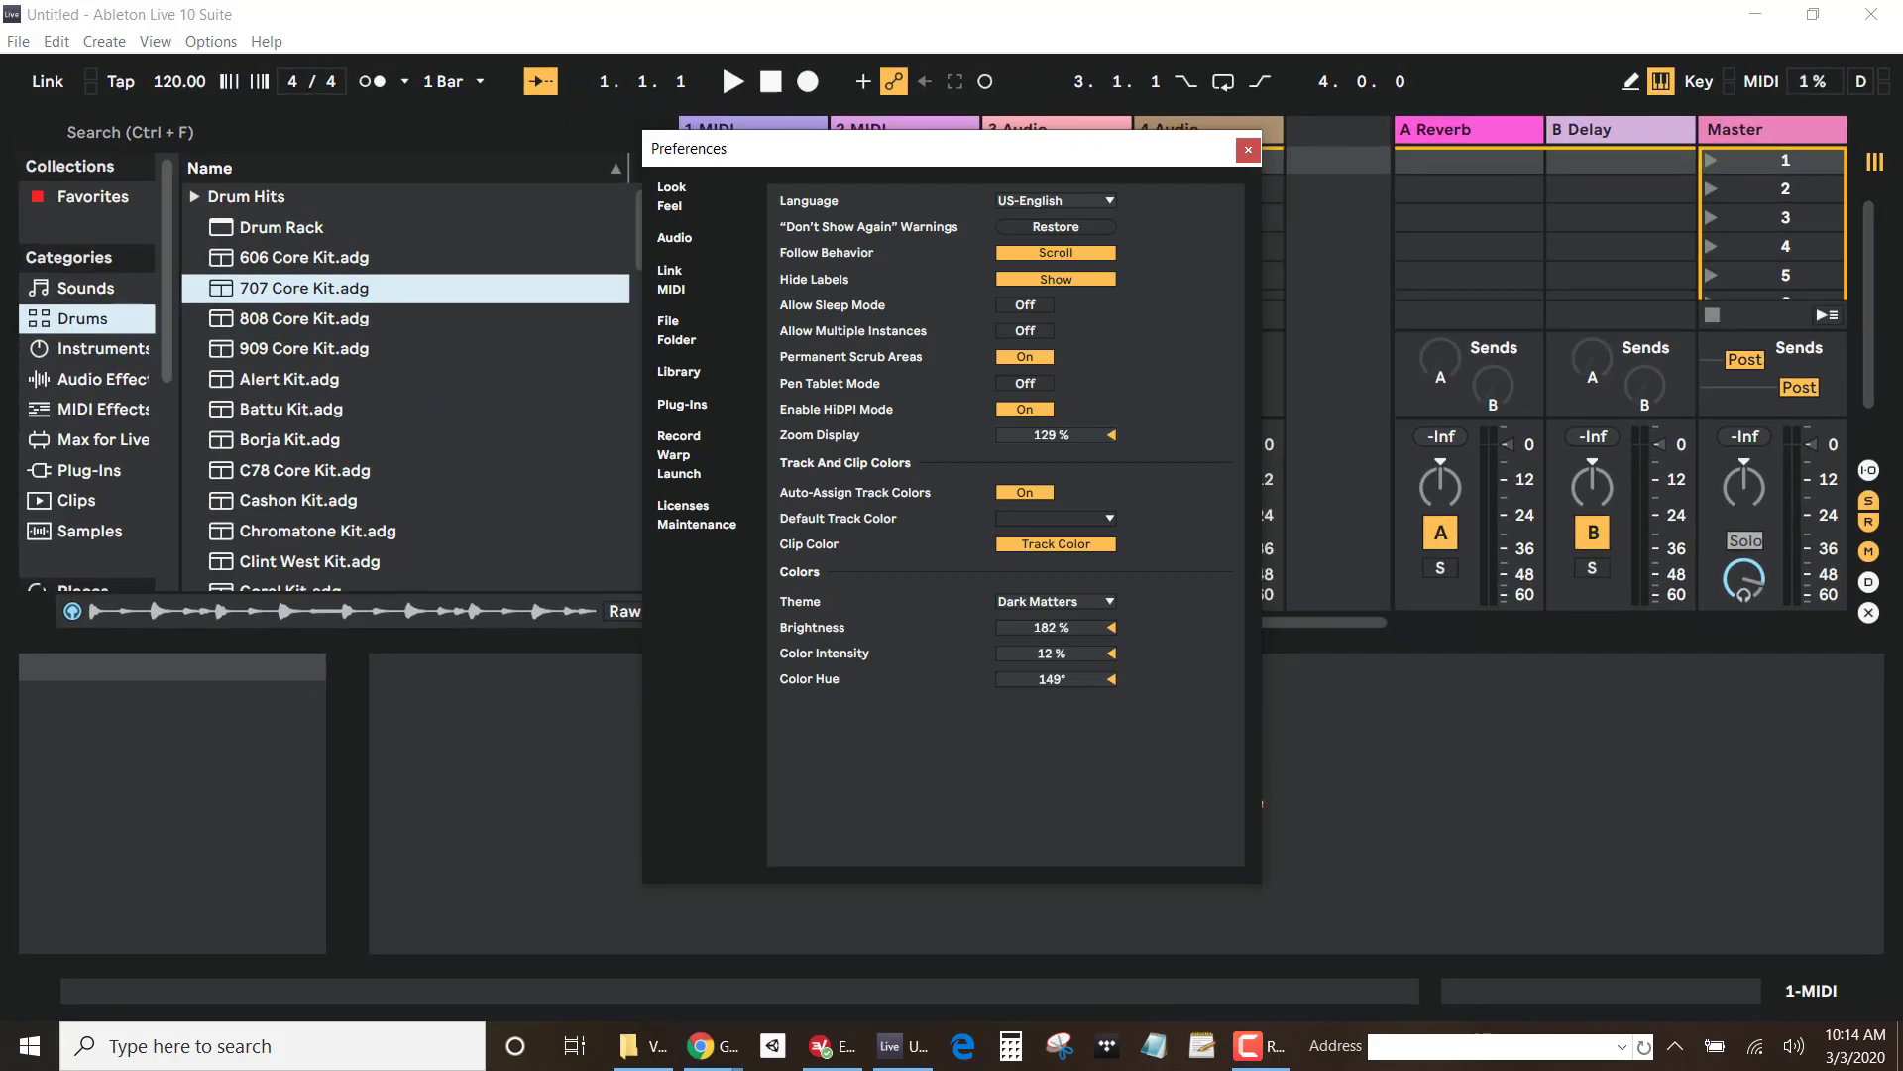
pyautogui.click(1249, 148)
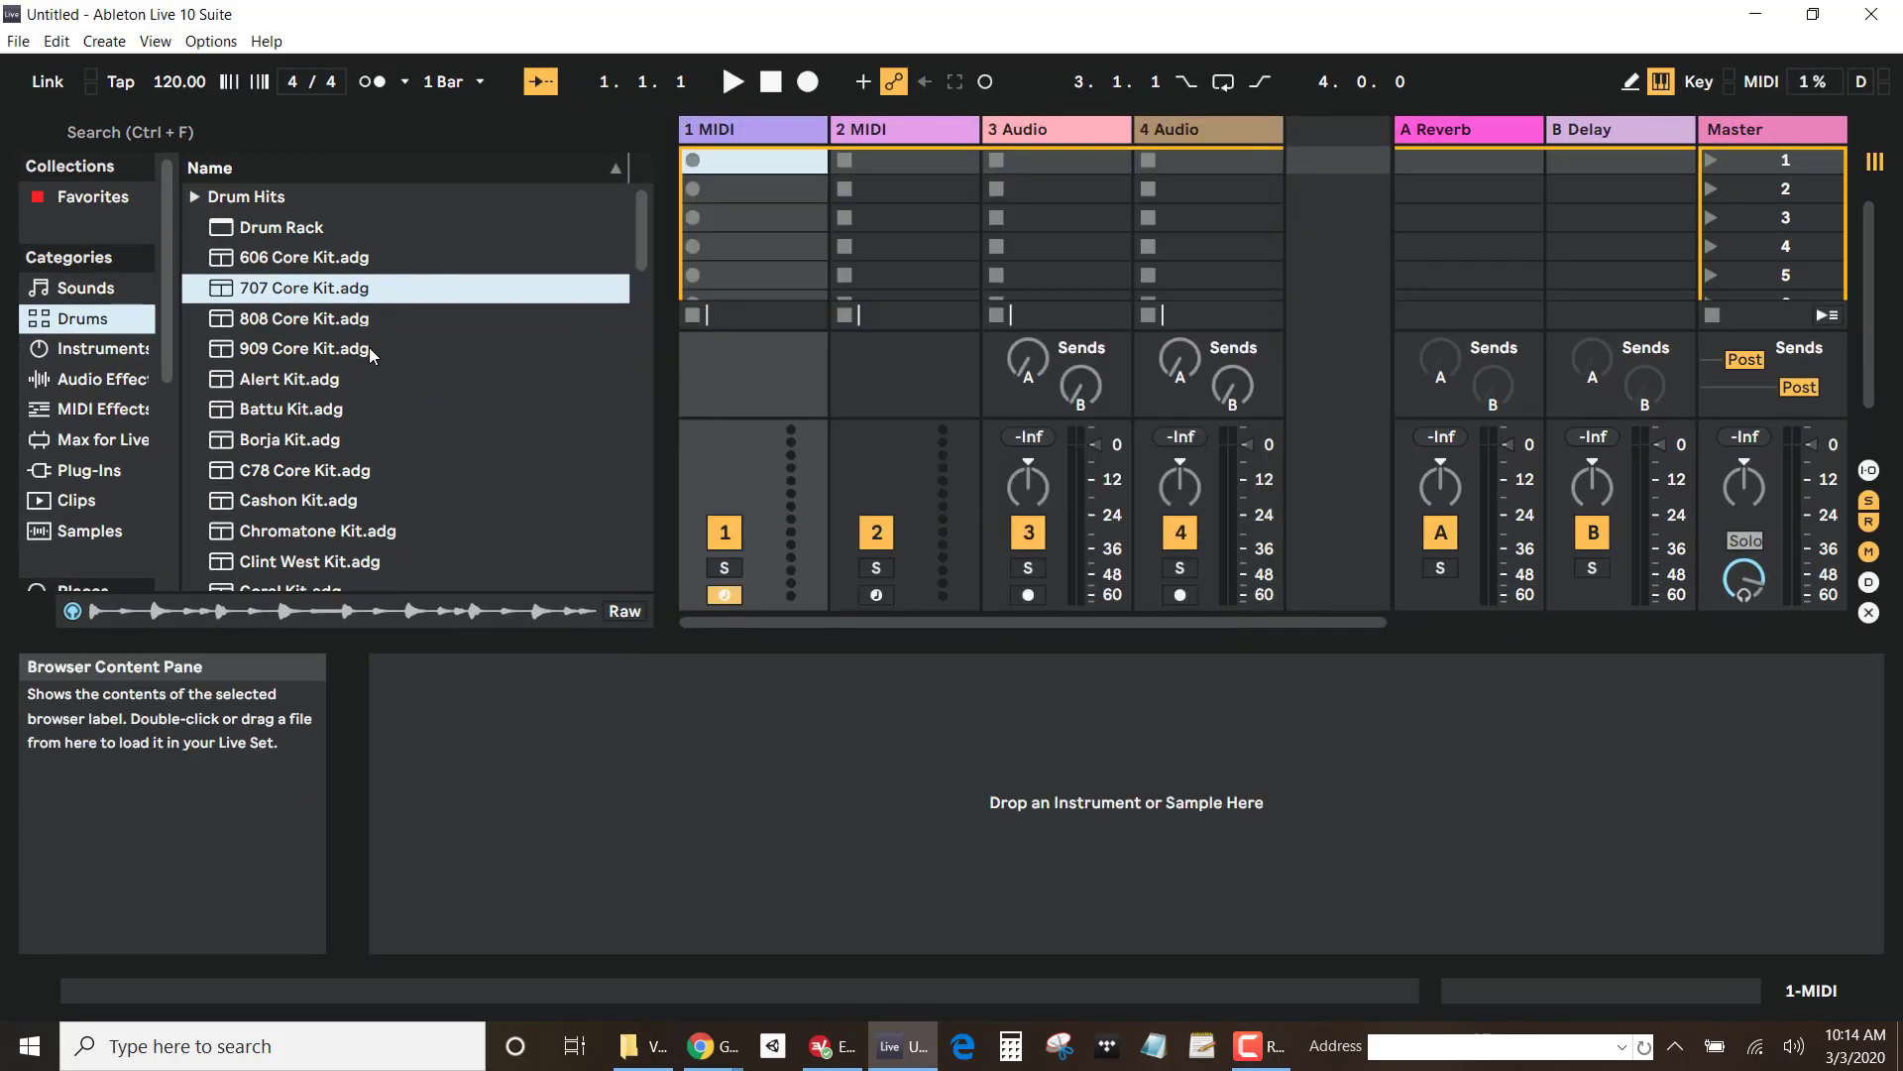
# Step: Look through the Instruments, Sounds and Audio Effects browser categories, ending on Drums
pyautogui.click(99, 347)
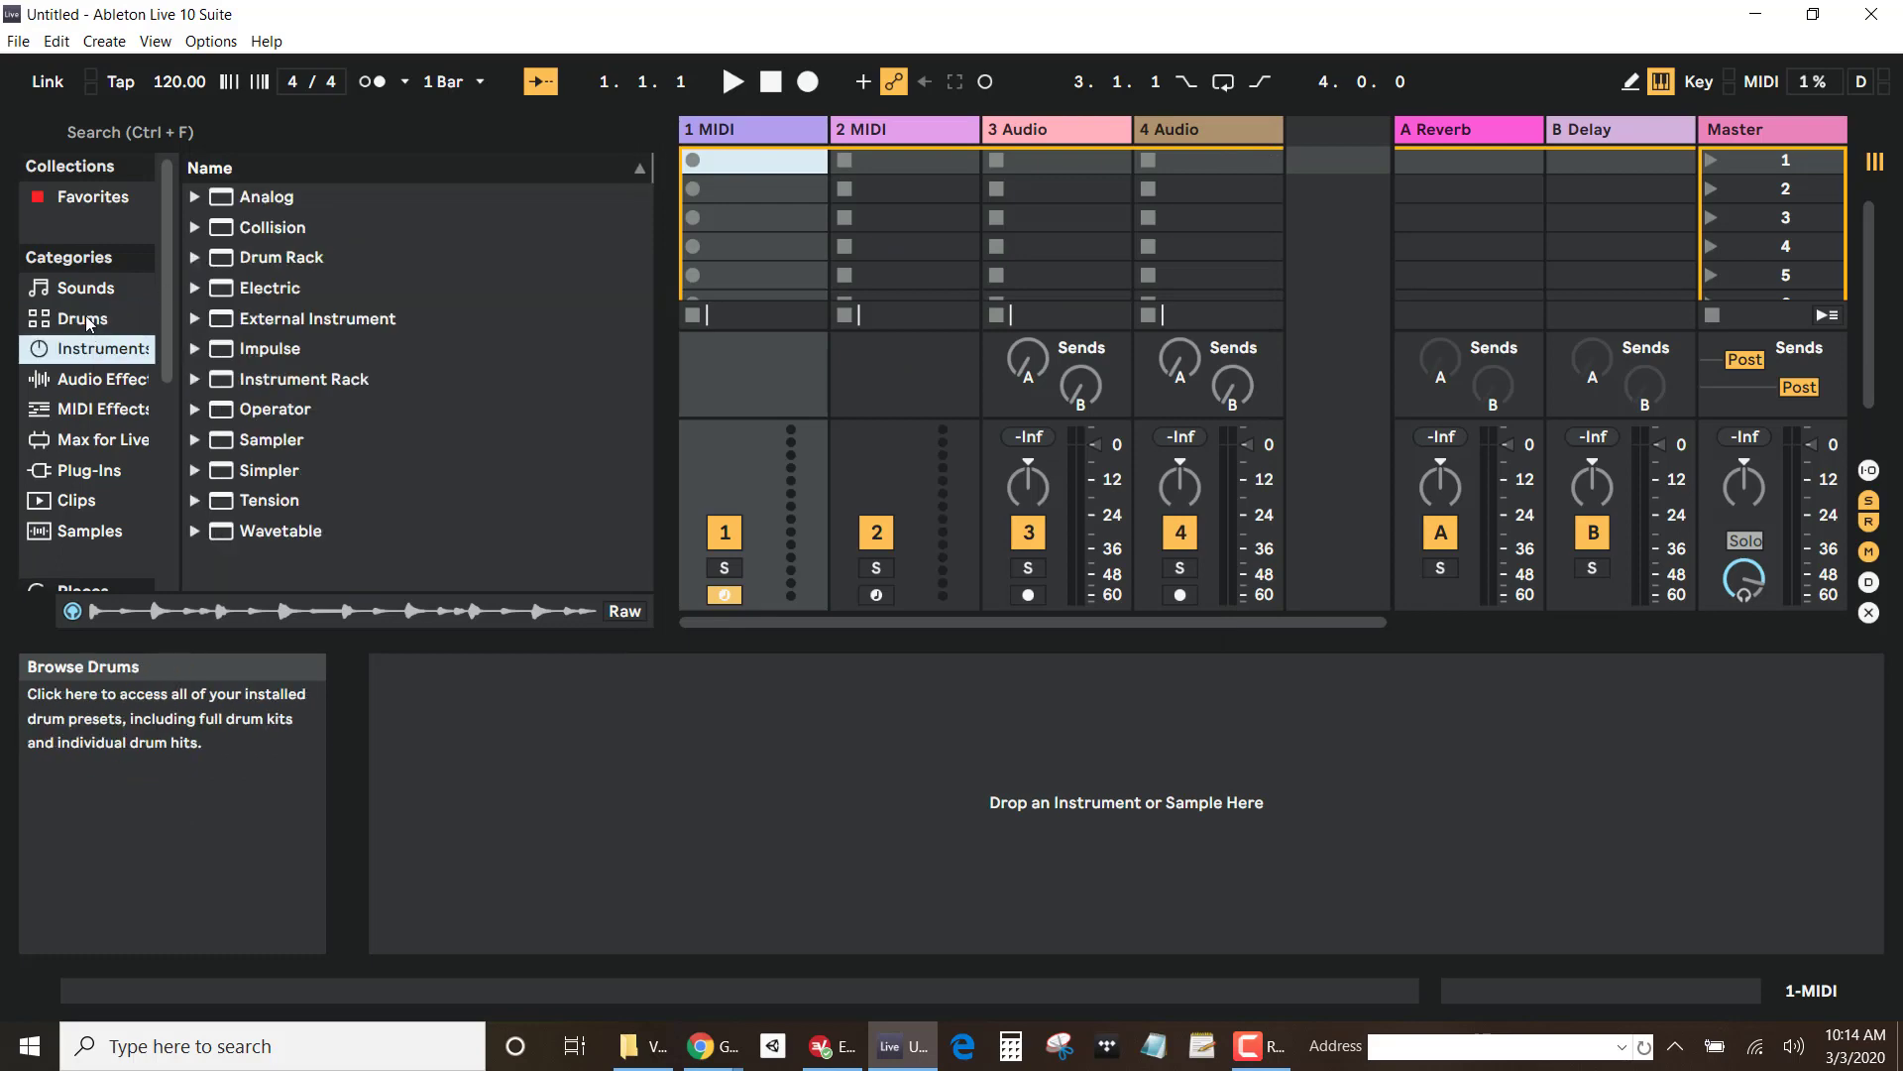
pyautogui.click(89, 318)
pyautogui.click(89, 290)
pyautogui.click(89, 319)
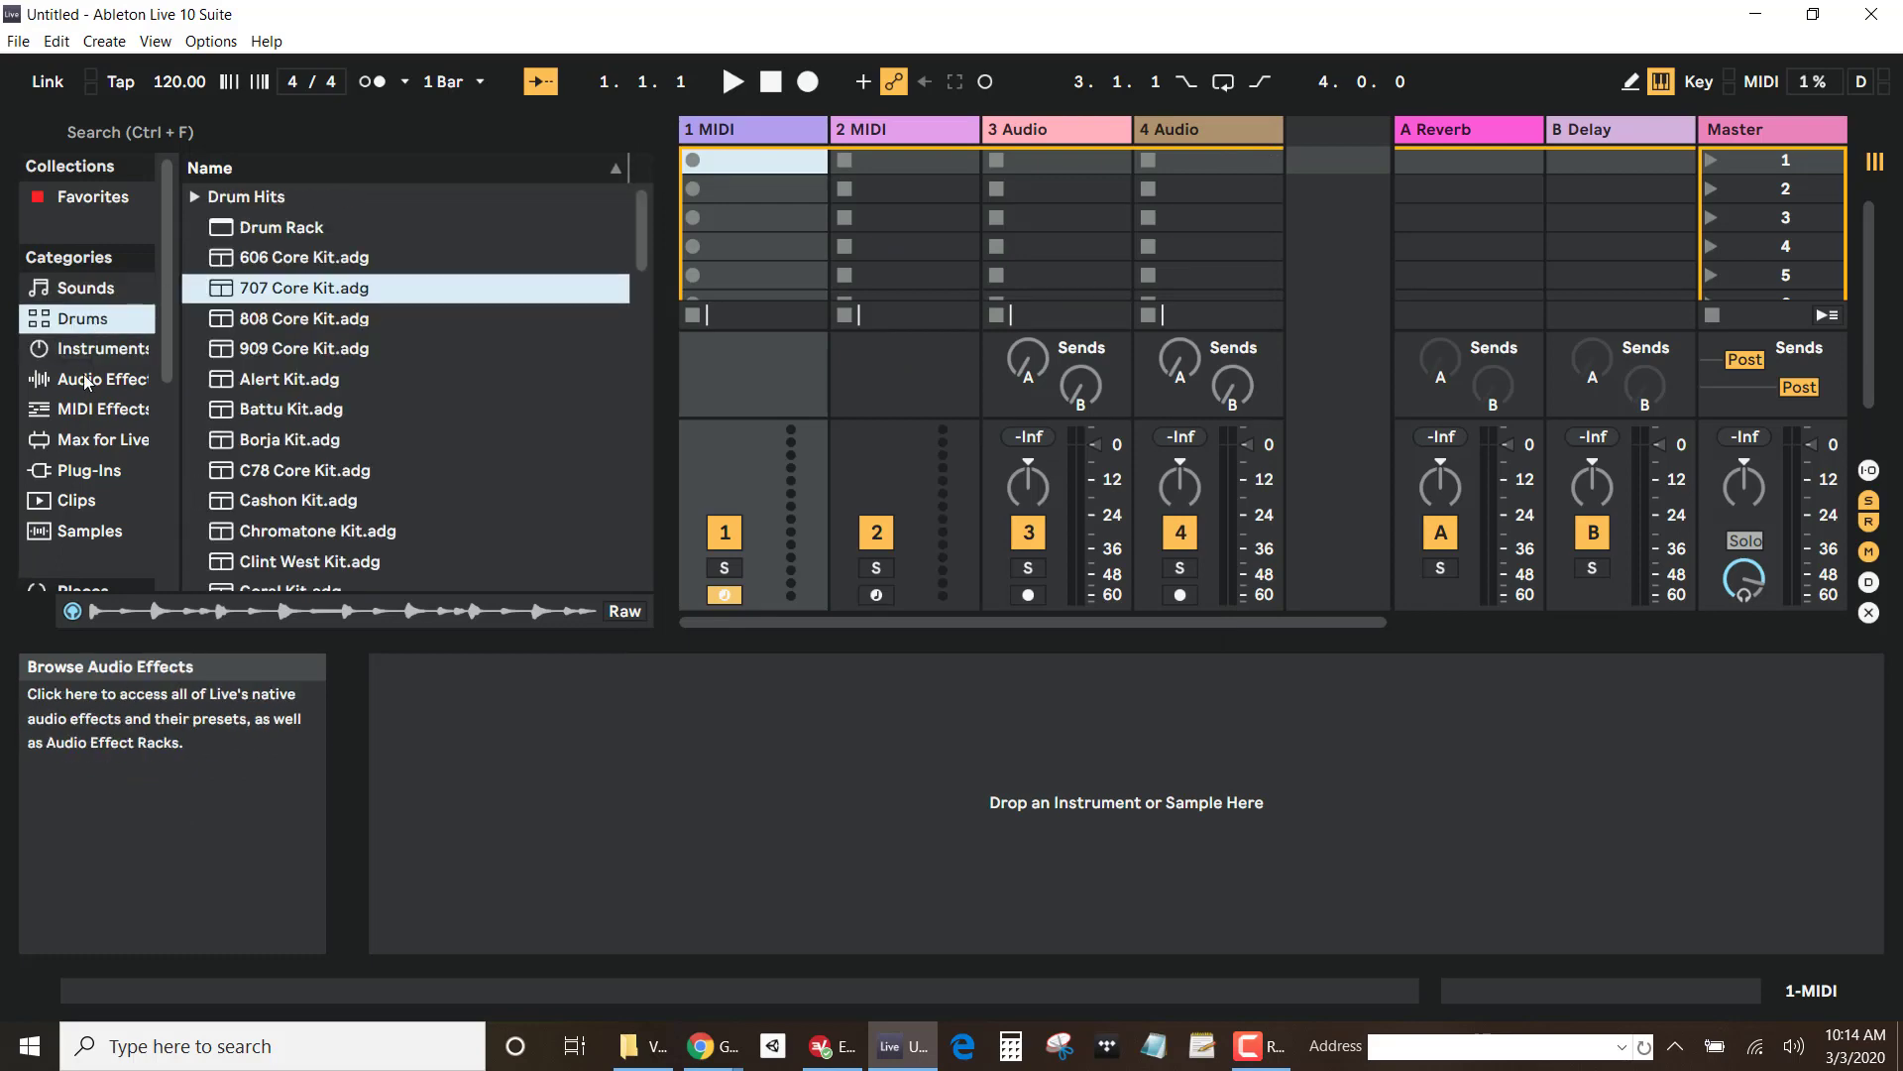
pyautogui.click(100, 379)
pyautogui.click(82, 321)
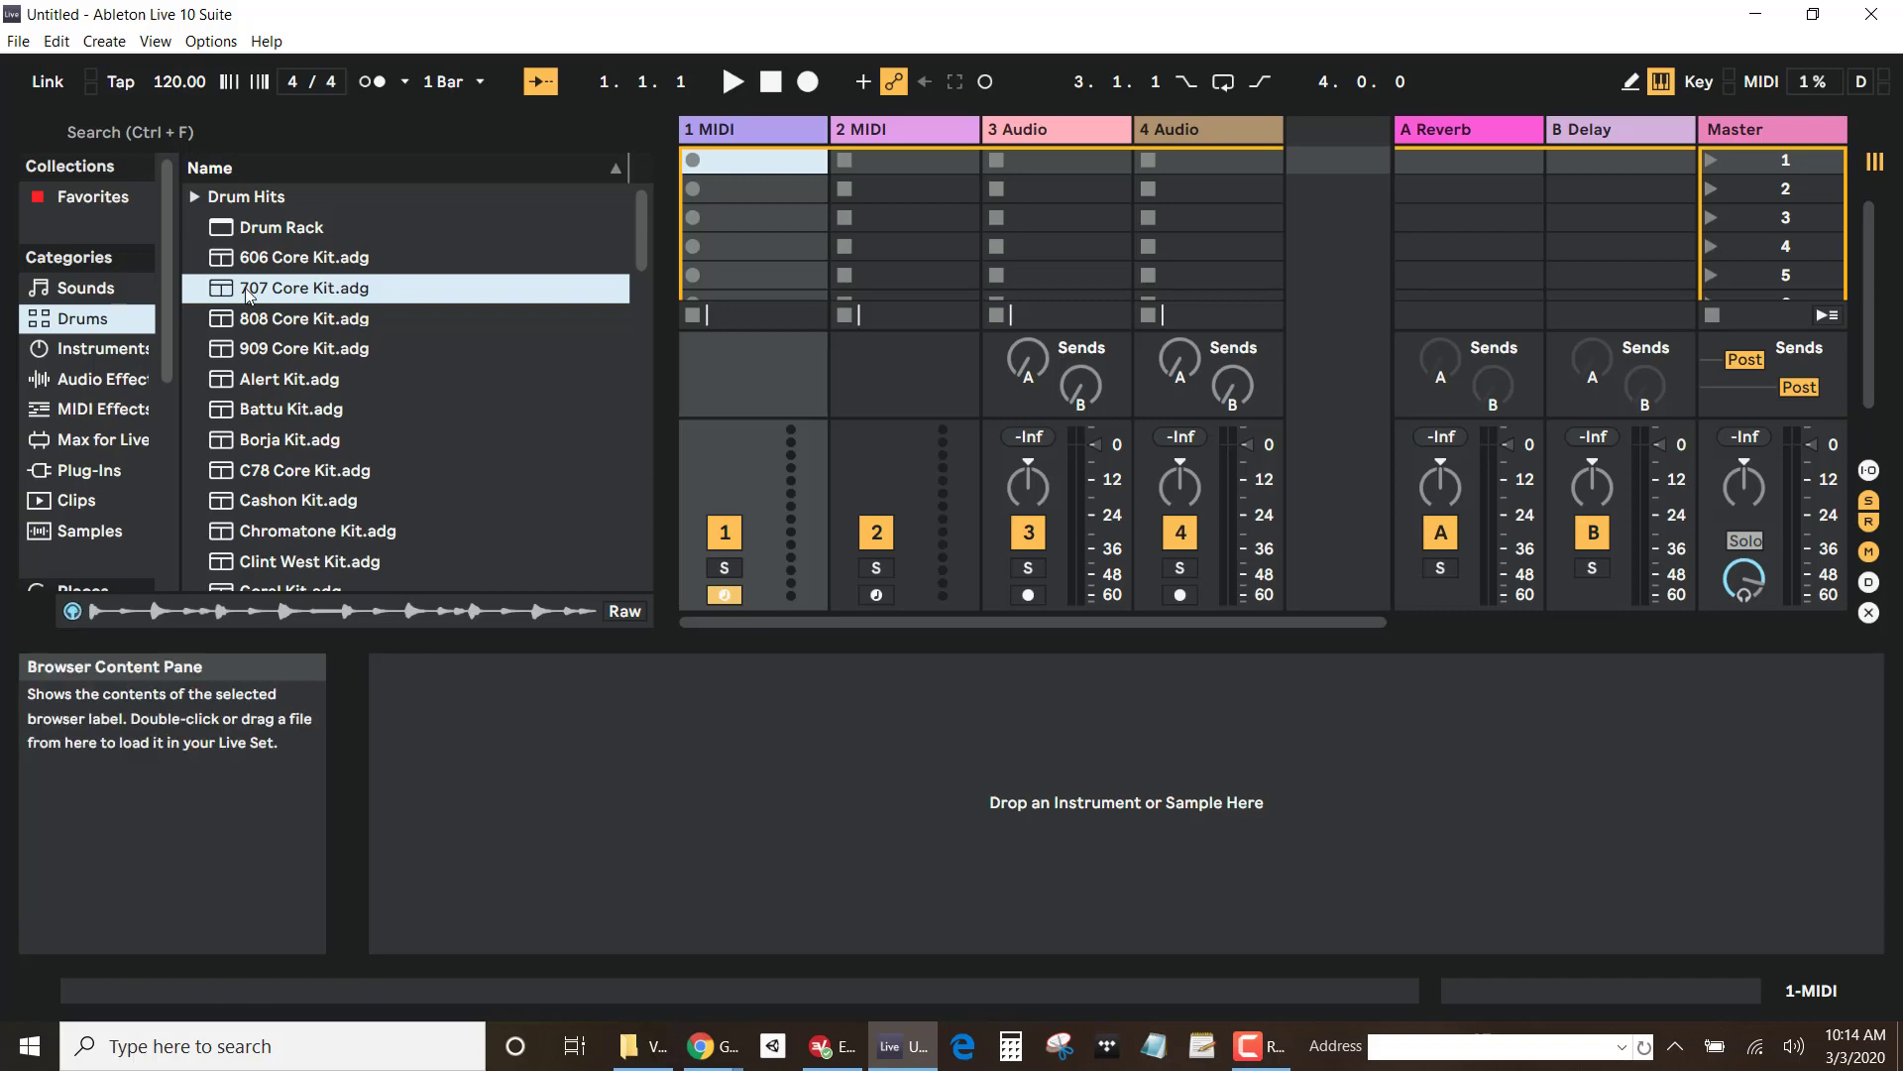
# Step: Preview the 808 and 909 Core Kits, then load 808 Core Kit onto the first MIDI track
pyautogui.click(218, 322)
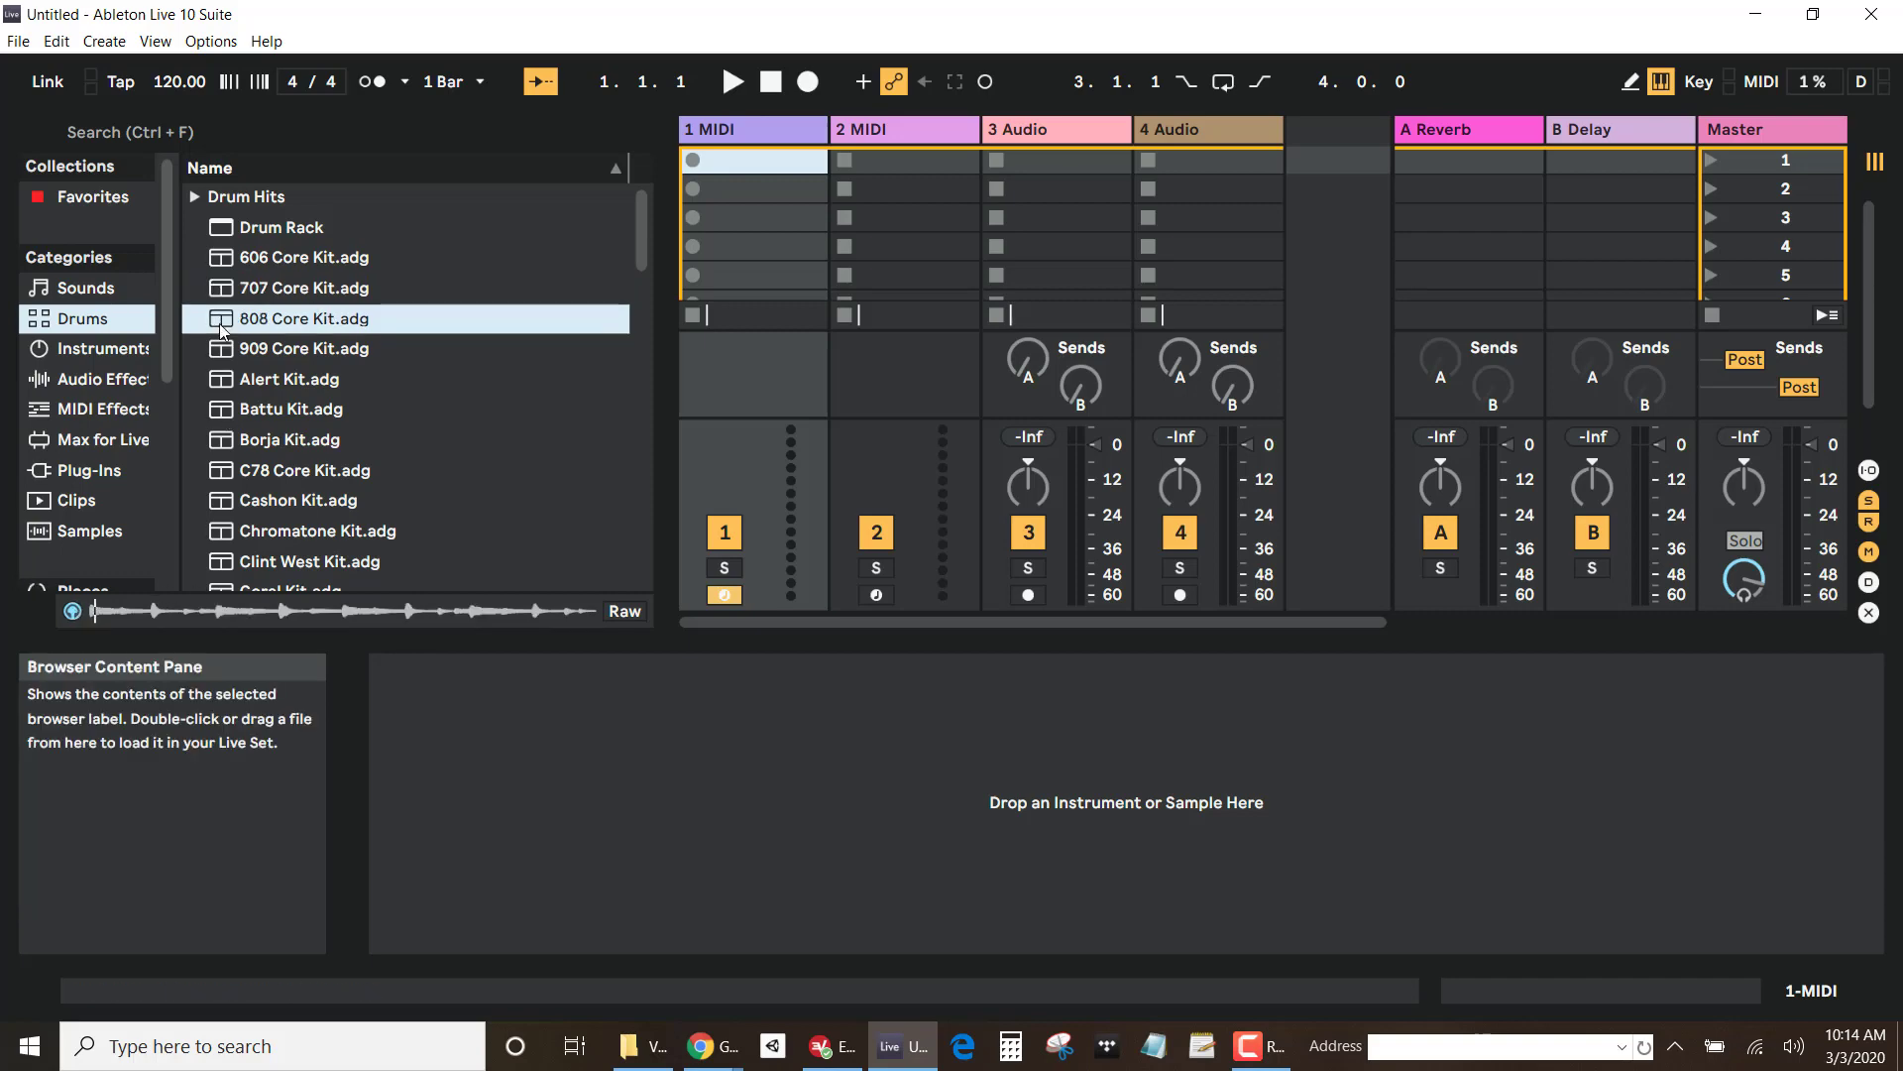
pyautogui.click(226, 355)
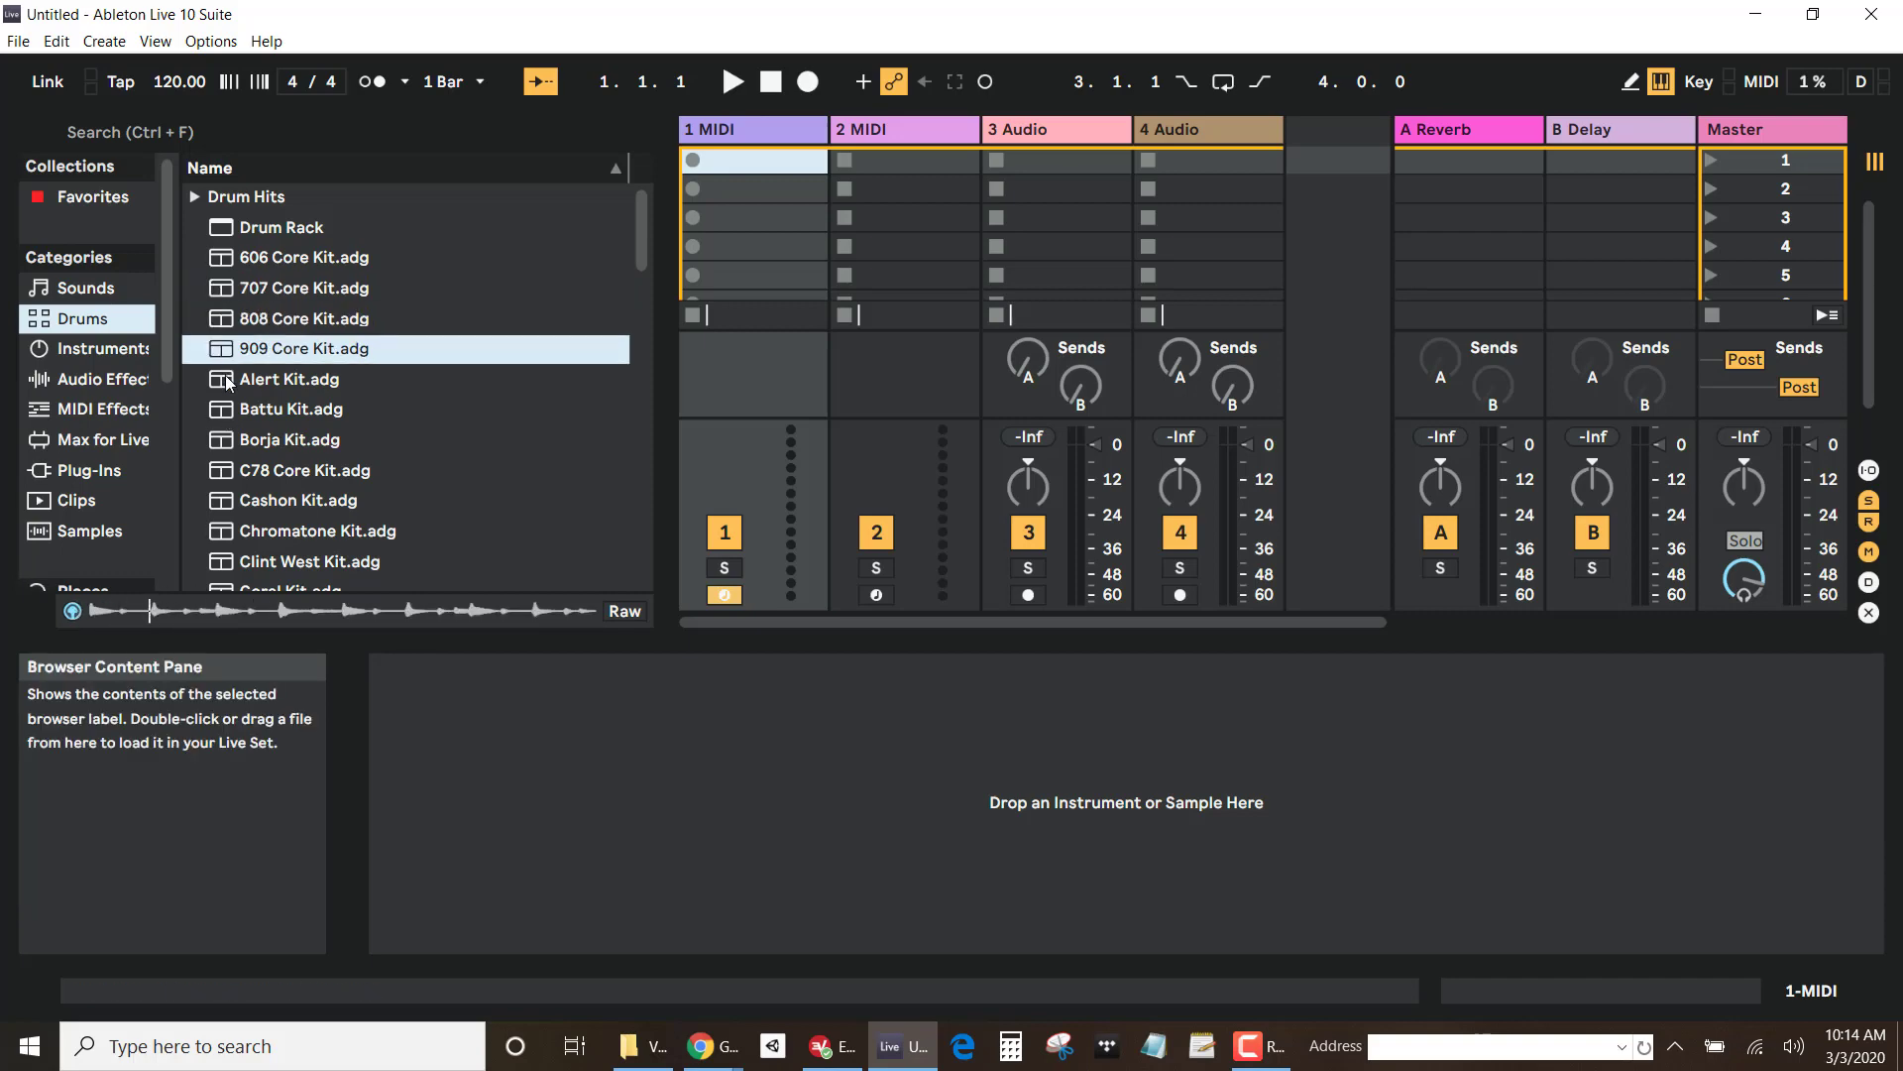
pyautogui.click(264, 325)
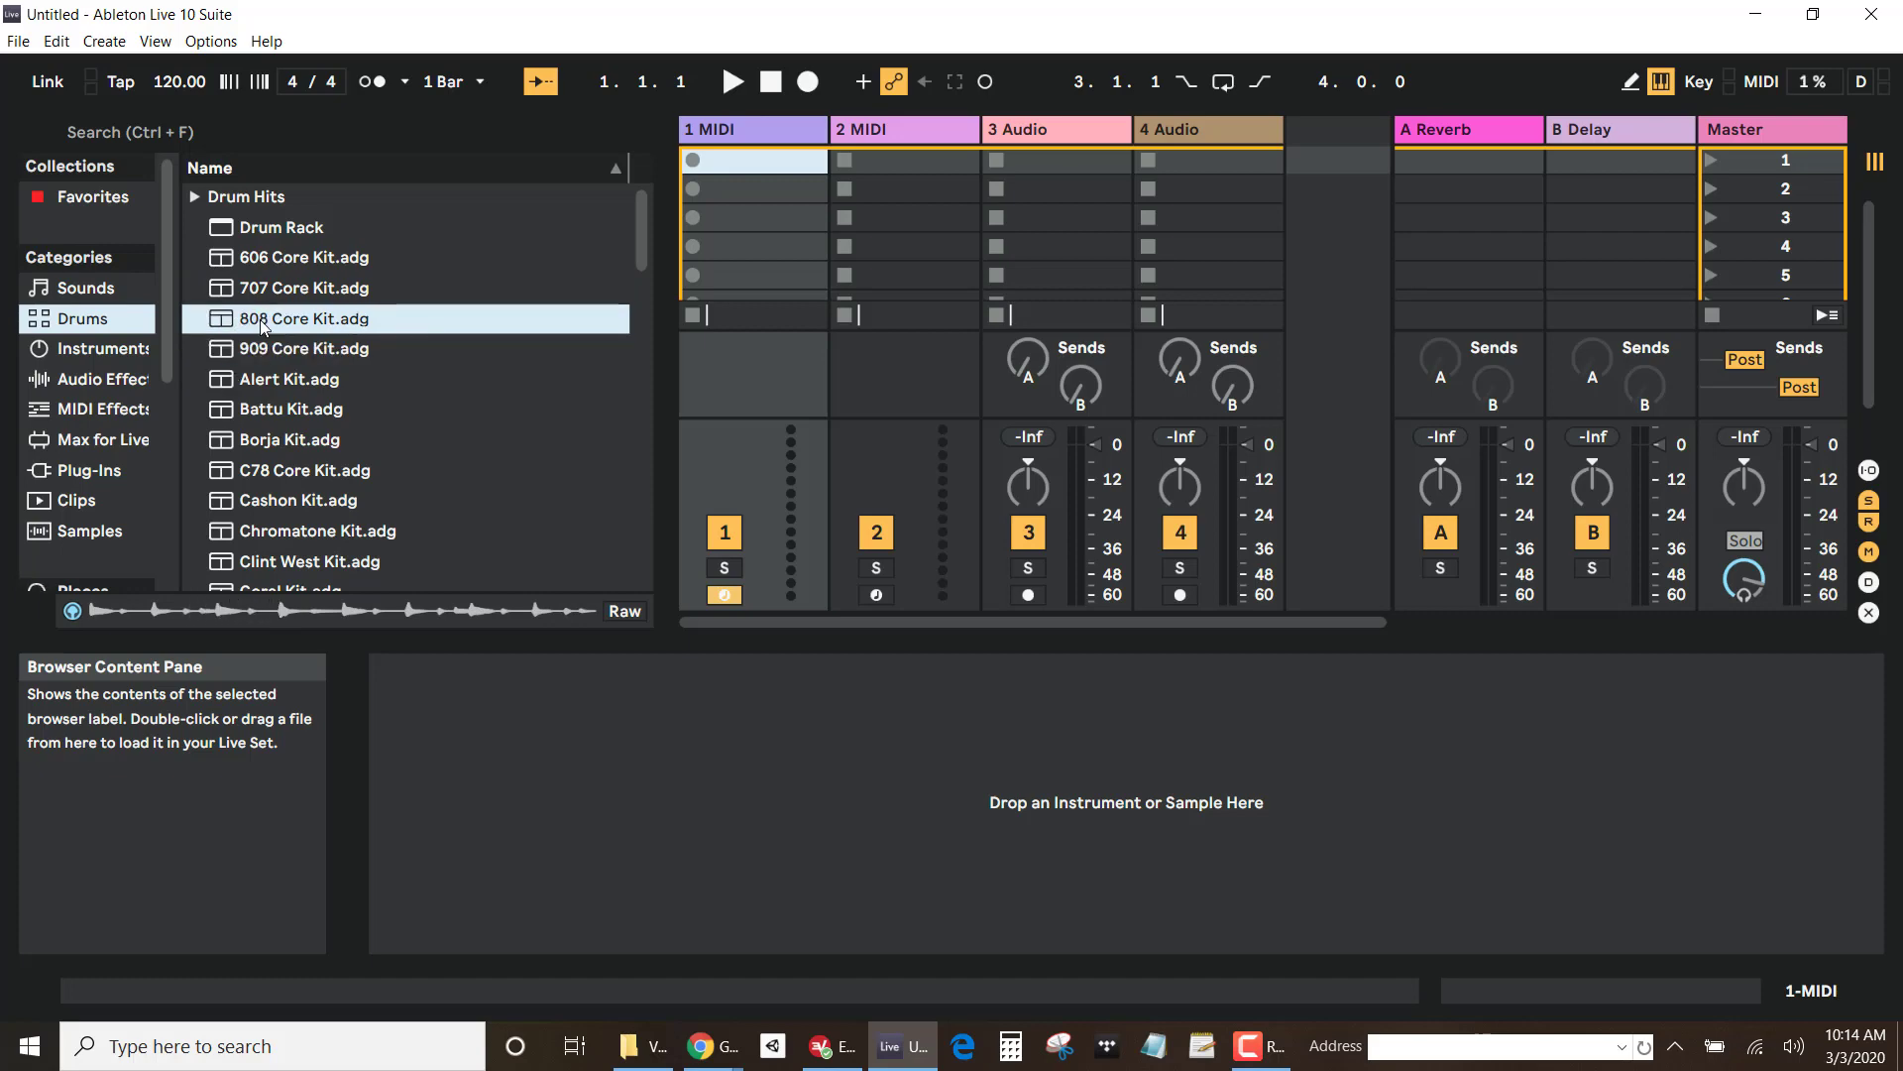
pyautogui.moveTo(263, 326); pyautogui.dragTo(648, 251)
pyautogui.moveTo(754, 187)
pyautogui.mouseDown()
pyautogui.moveTo(736, 136)
pyautogui.moveTo(761, 168)
pyautogui.mouseUp()
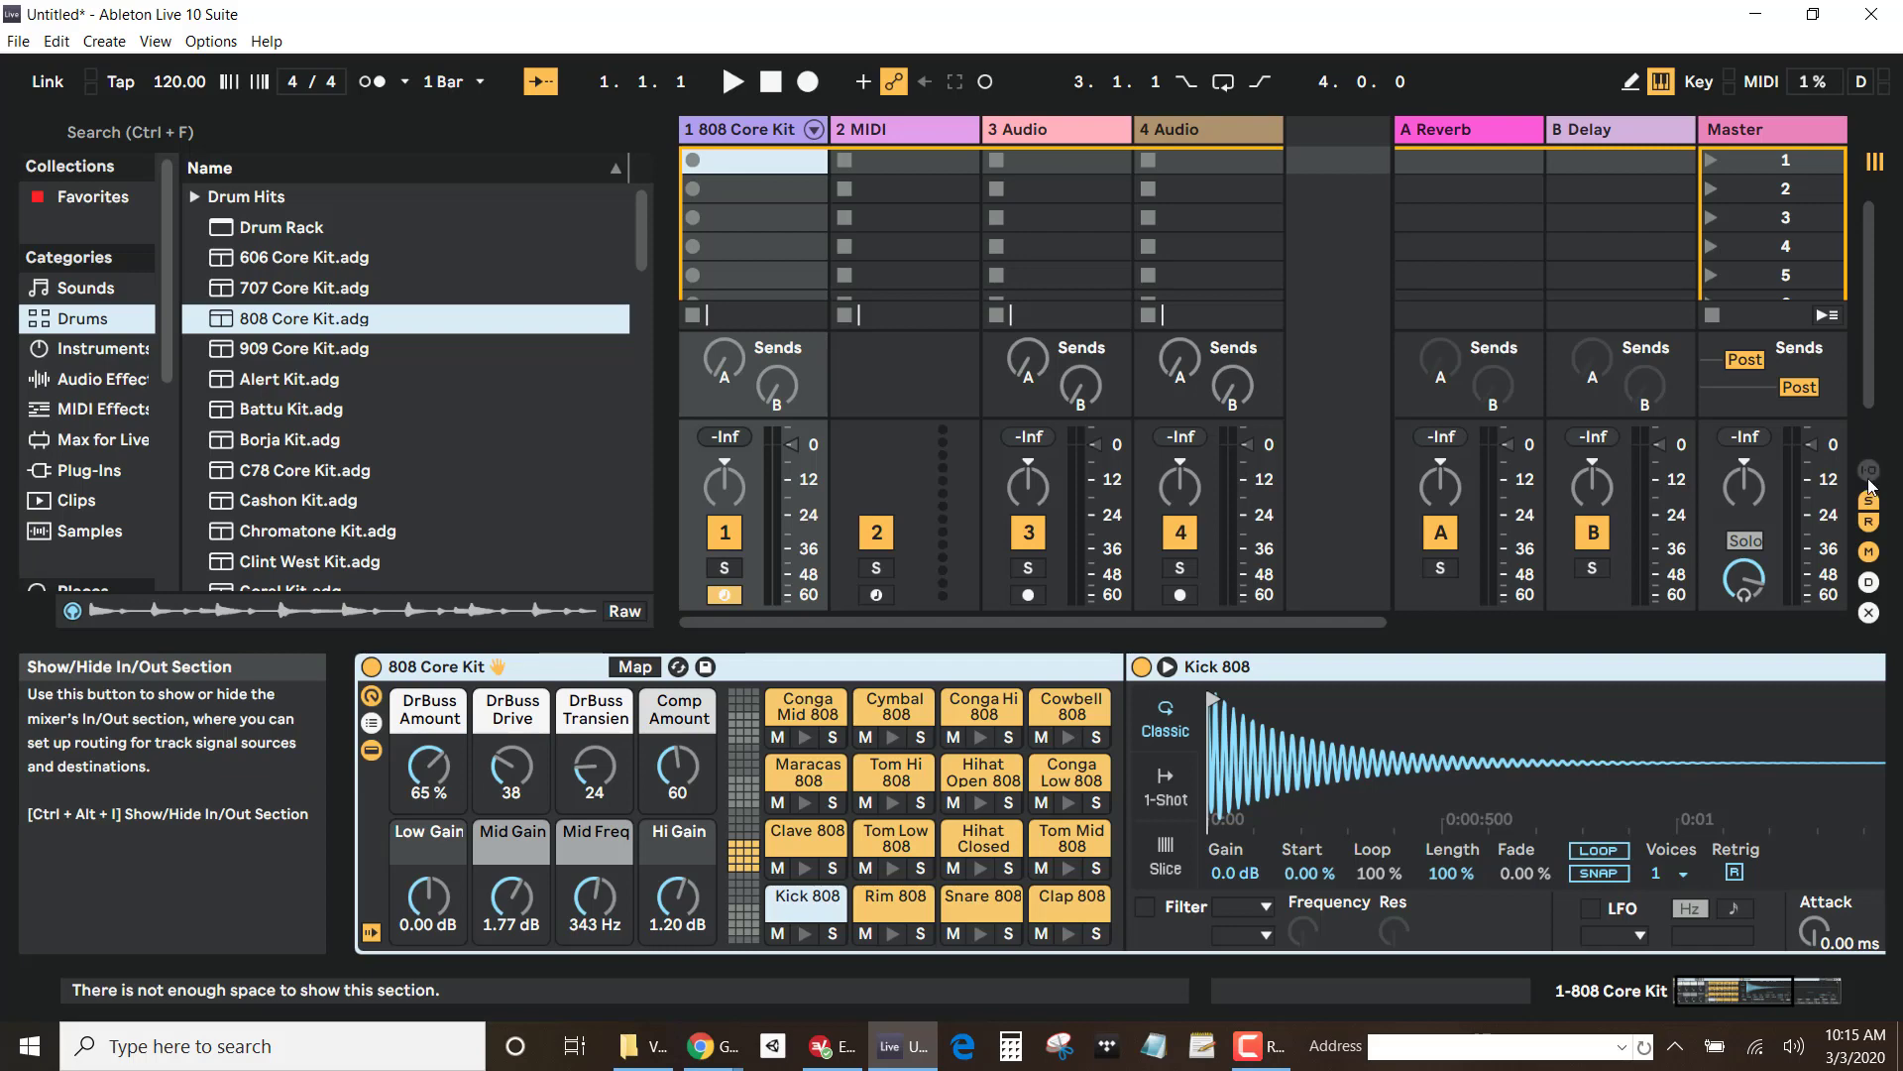
# Step: Reduce the Zoom Display preference so the full mixer fits, and show the mixer's In/Out section
pyautogui.click(210, 41)
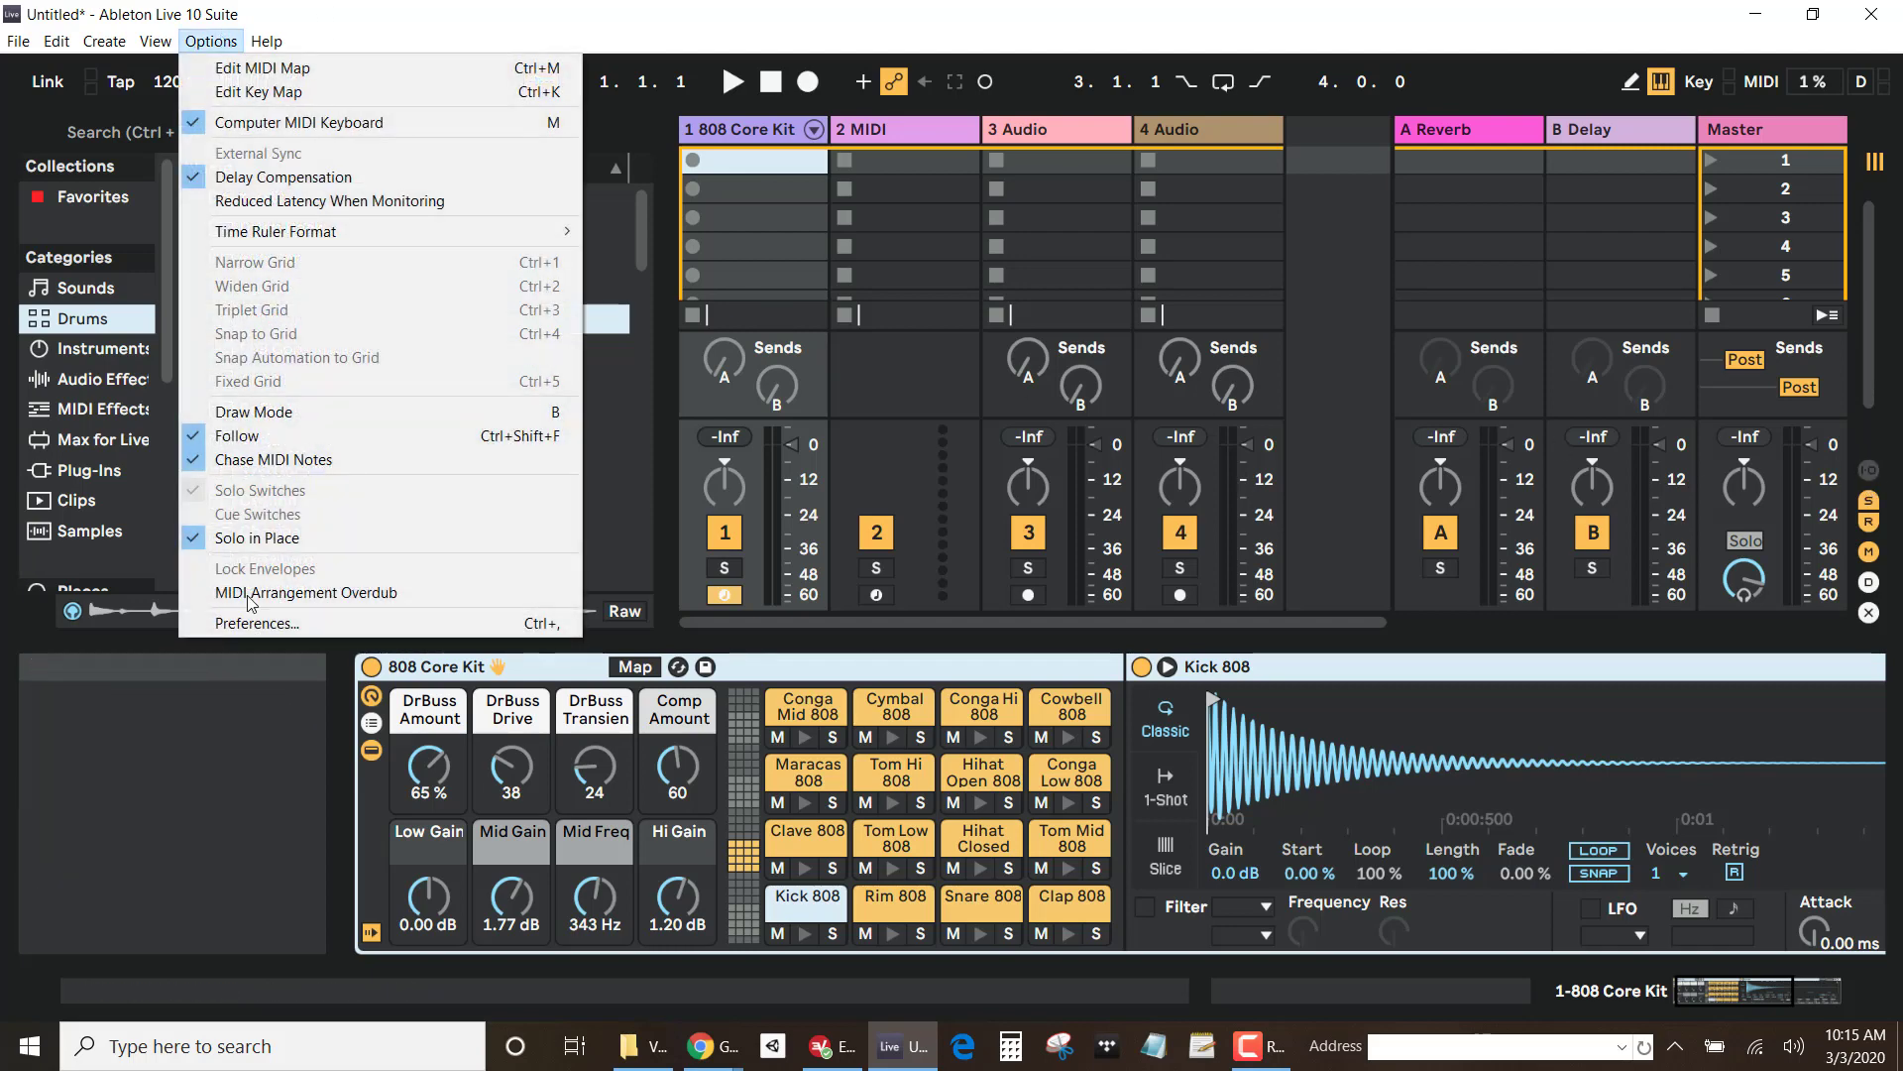
pyautogui.click(257, 622)
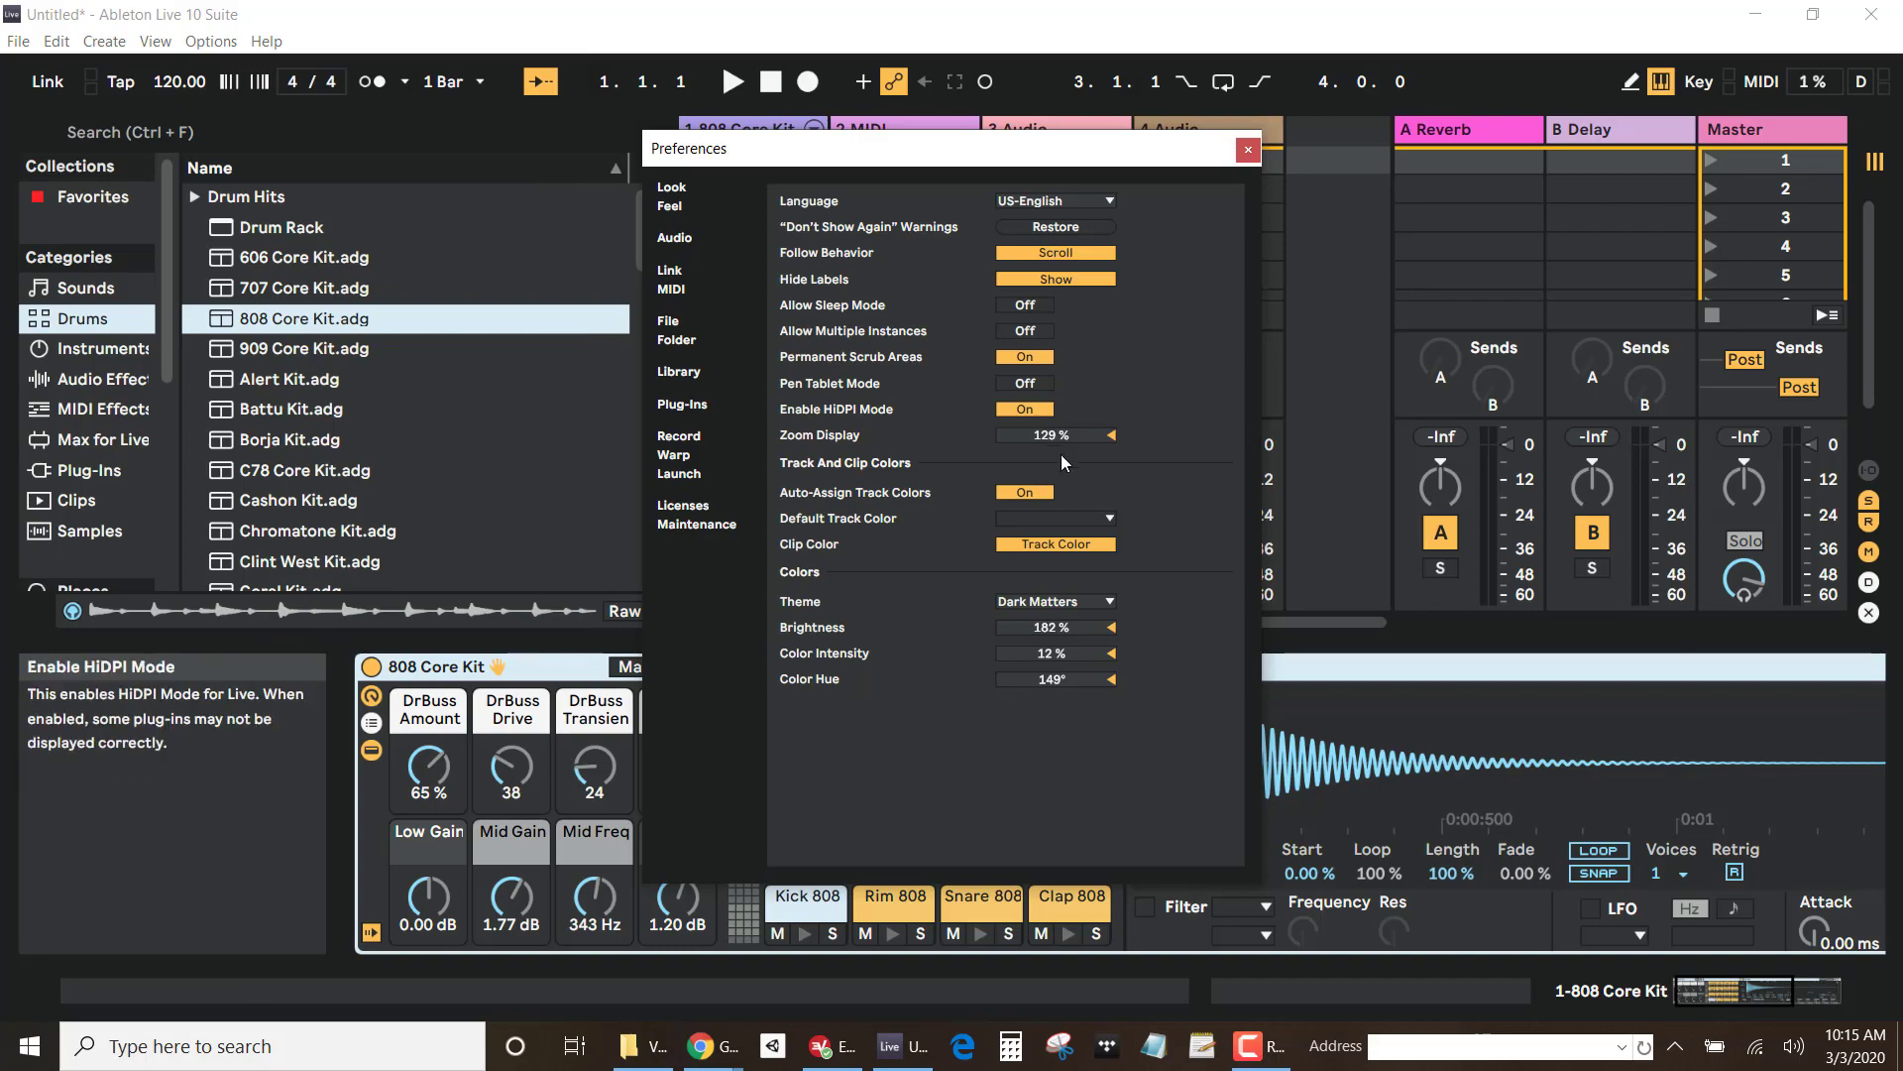
pyautogui.moveTo(1064, 443); pyautogui.dragTo(1079, 421)
pyautogui.click(1248, 149)
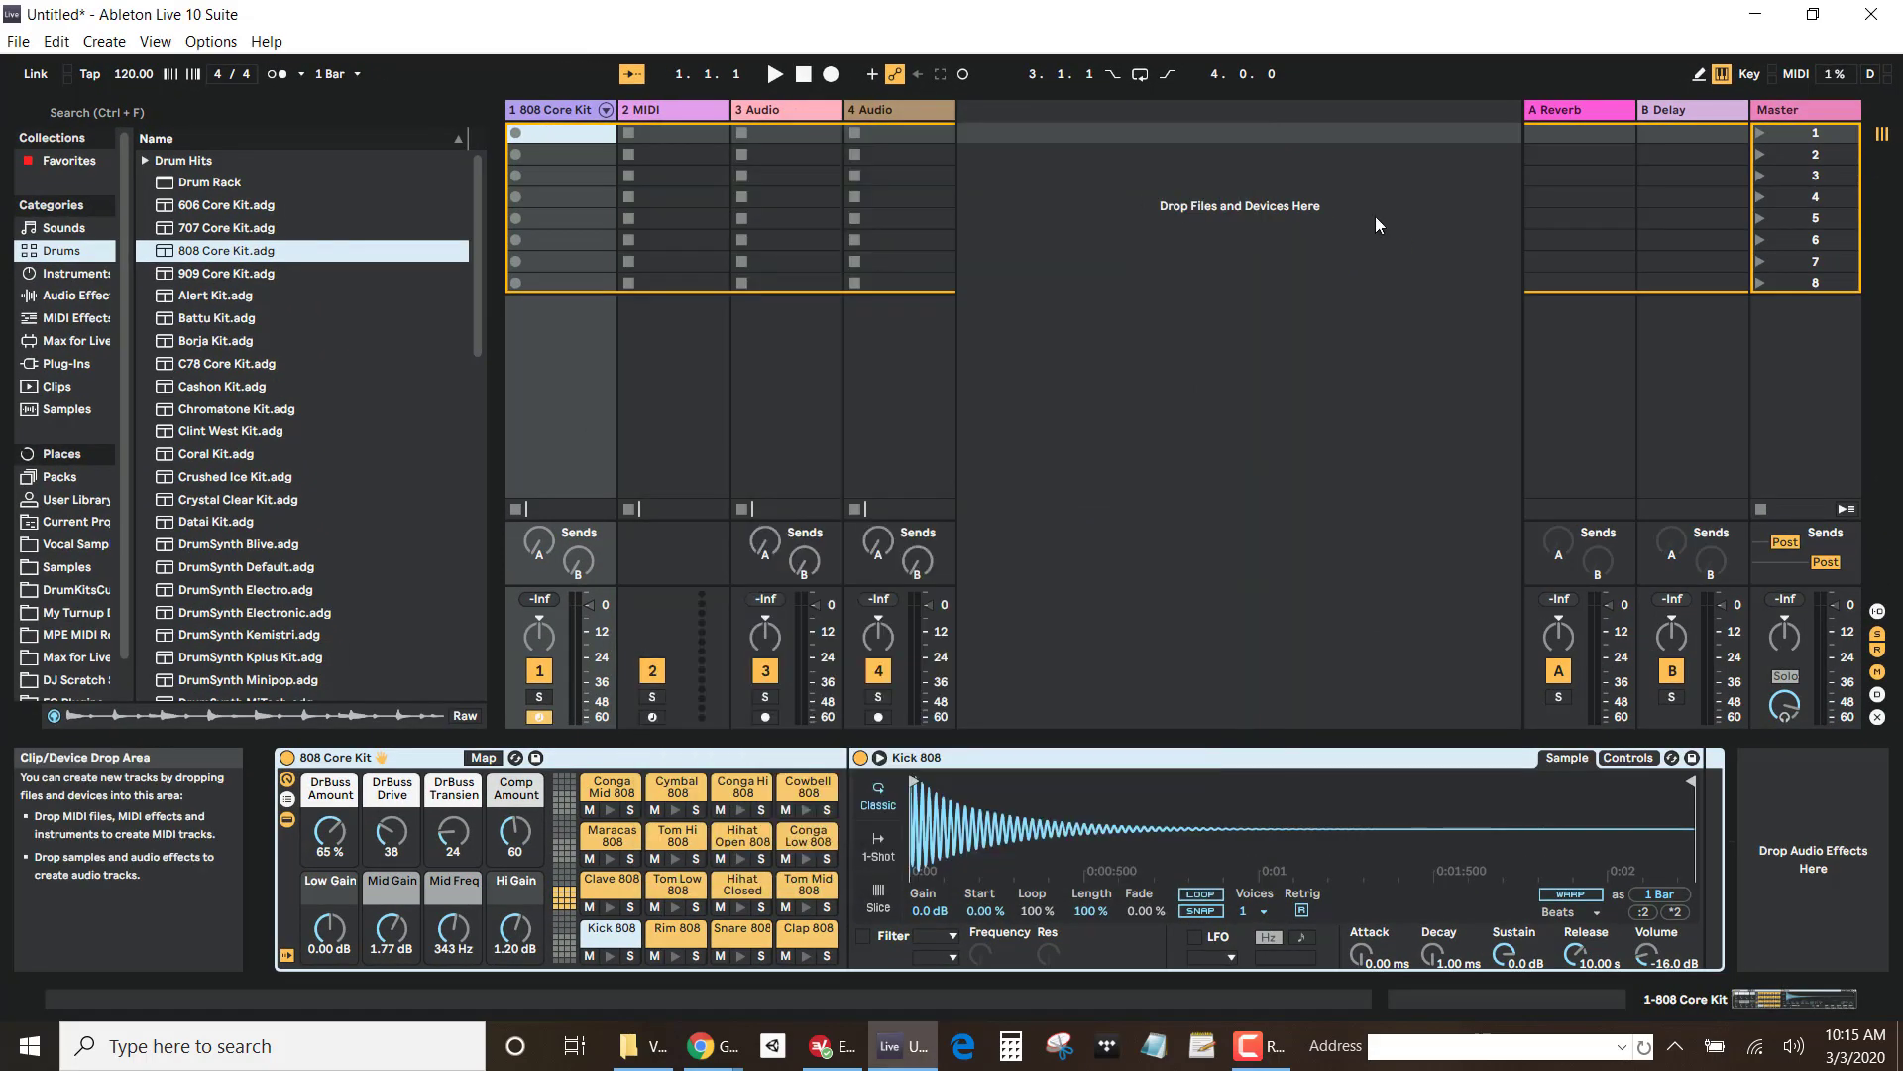
pyautogui.click(1878, 612)
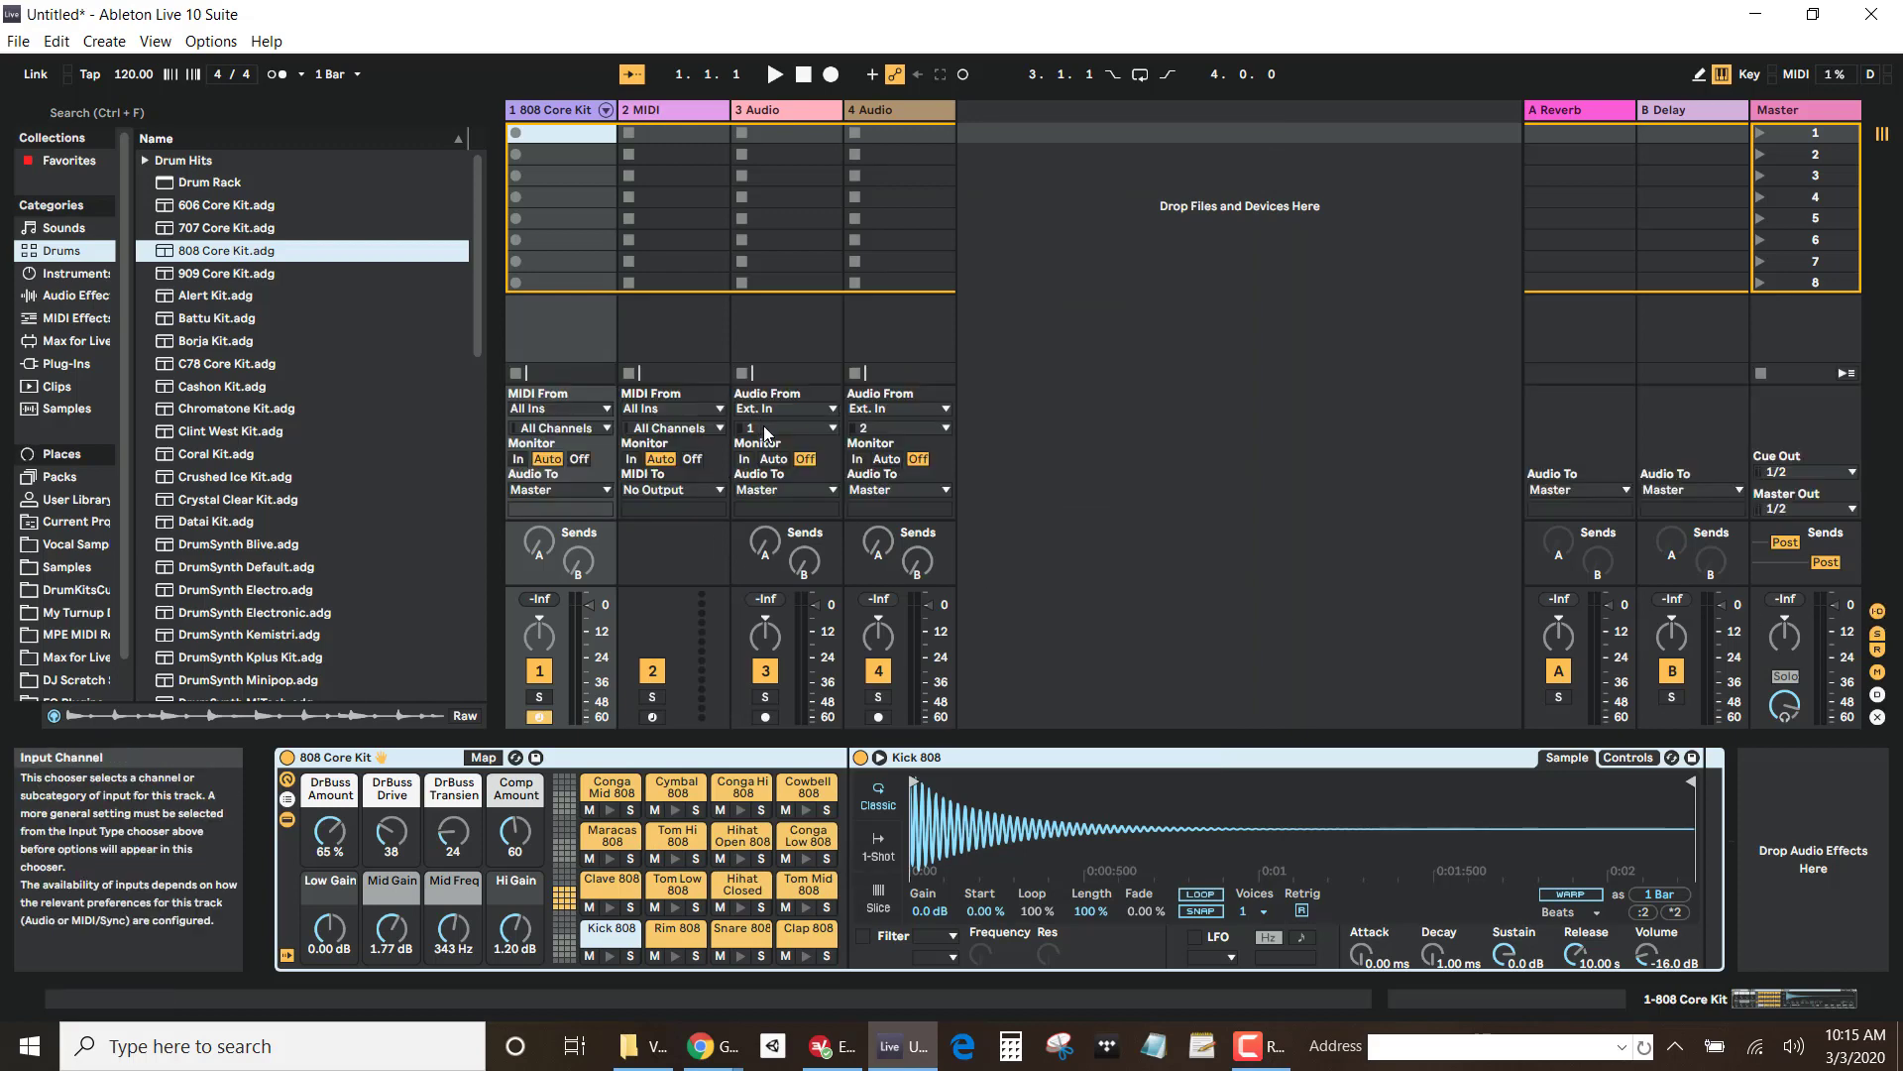
# Step: Select the 3 Audio track and review its available audio input channels
pyautogui.click(779, 131)
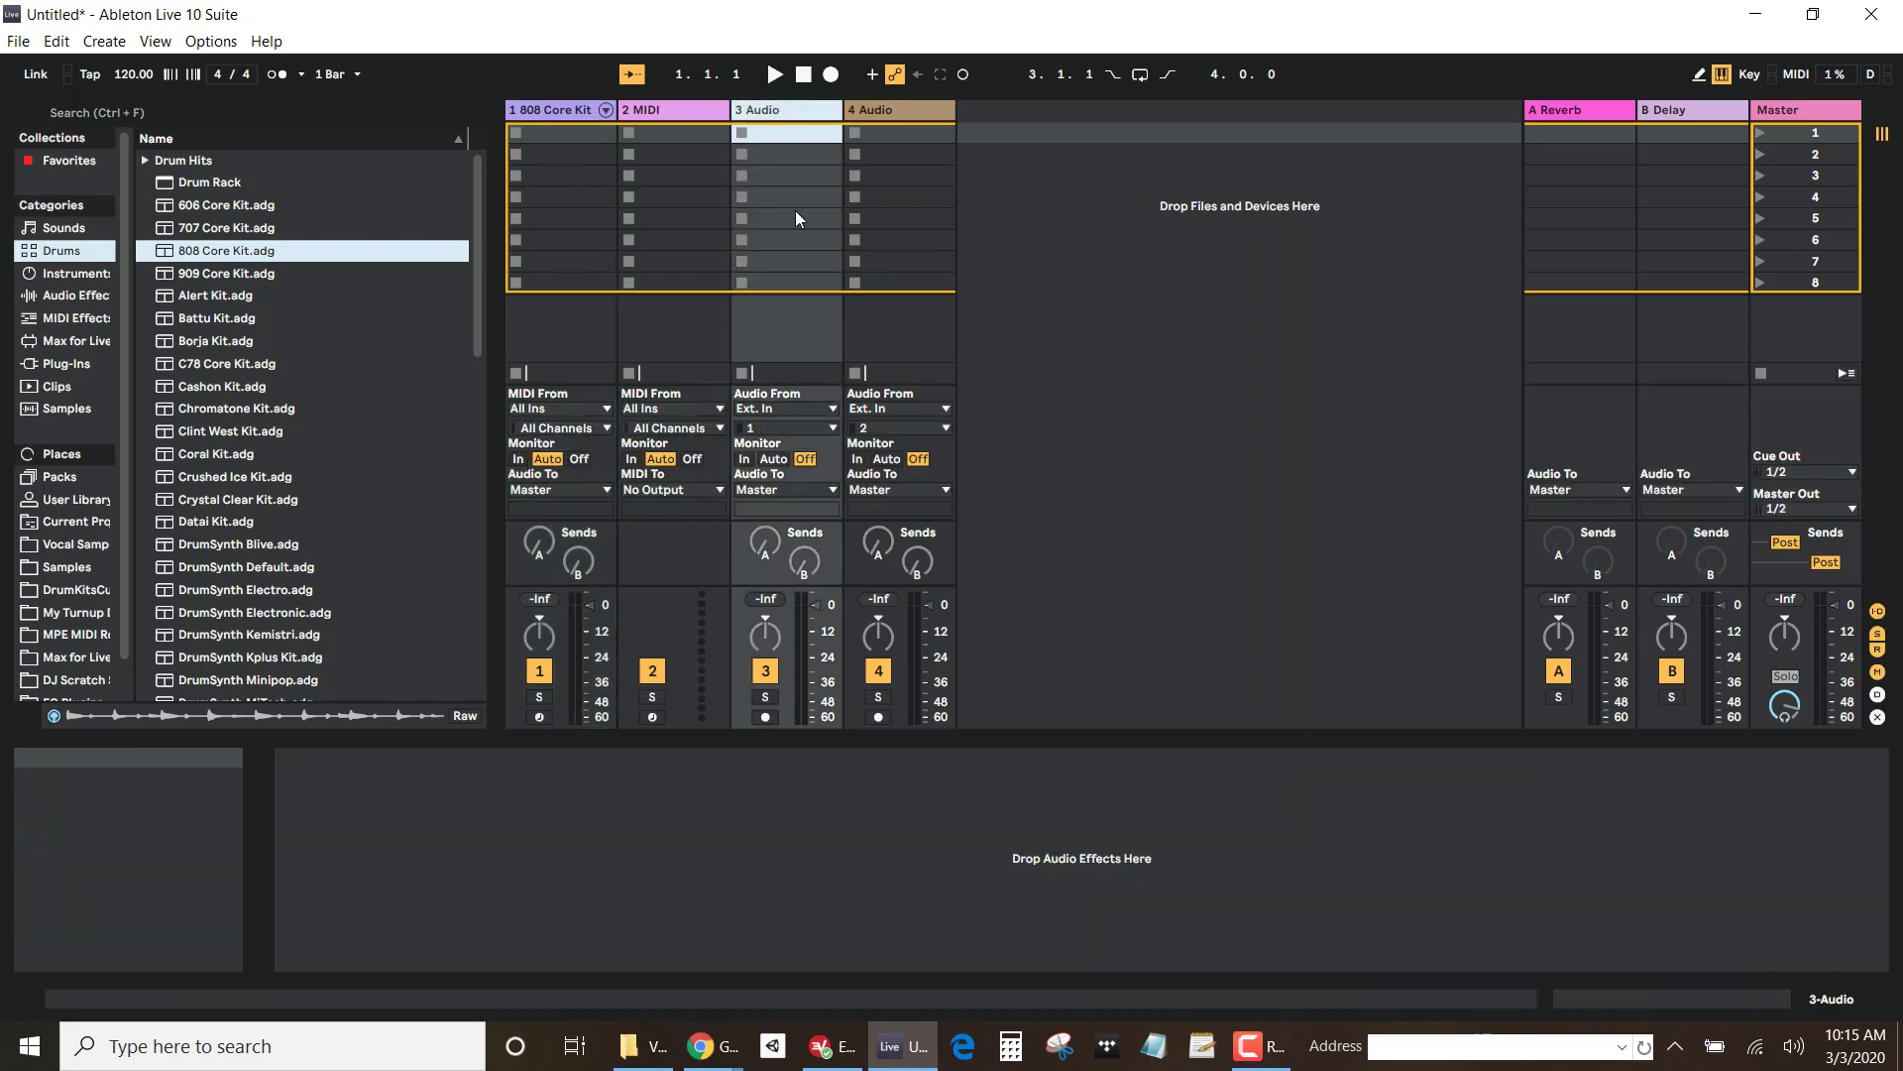
pyautogui.click(773, 427)
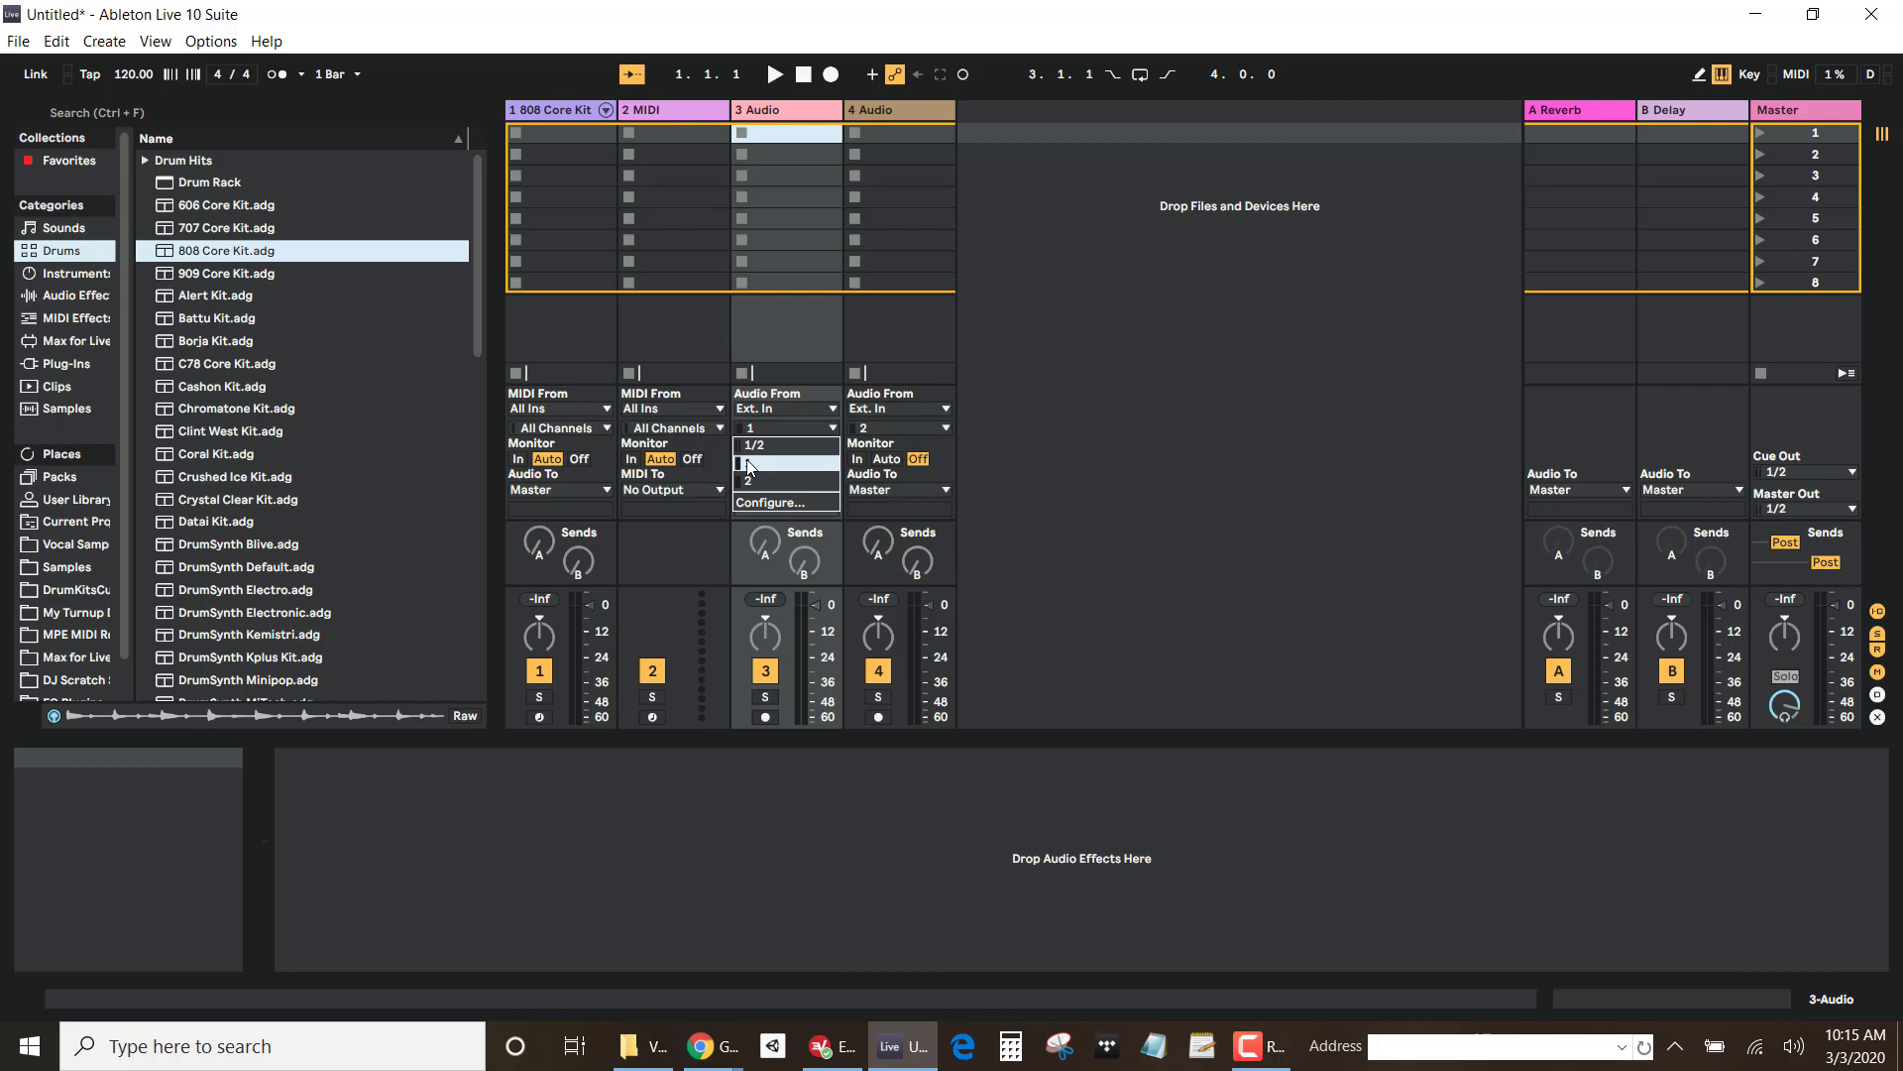
pyautogui.click(830, 785)
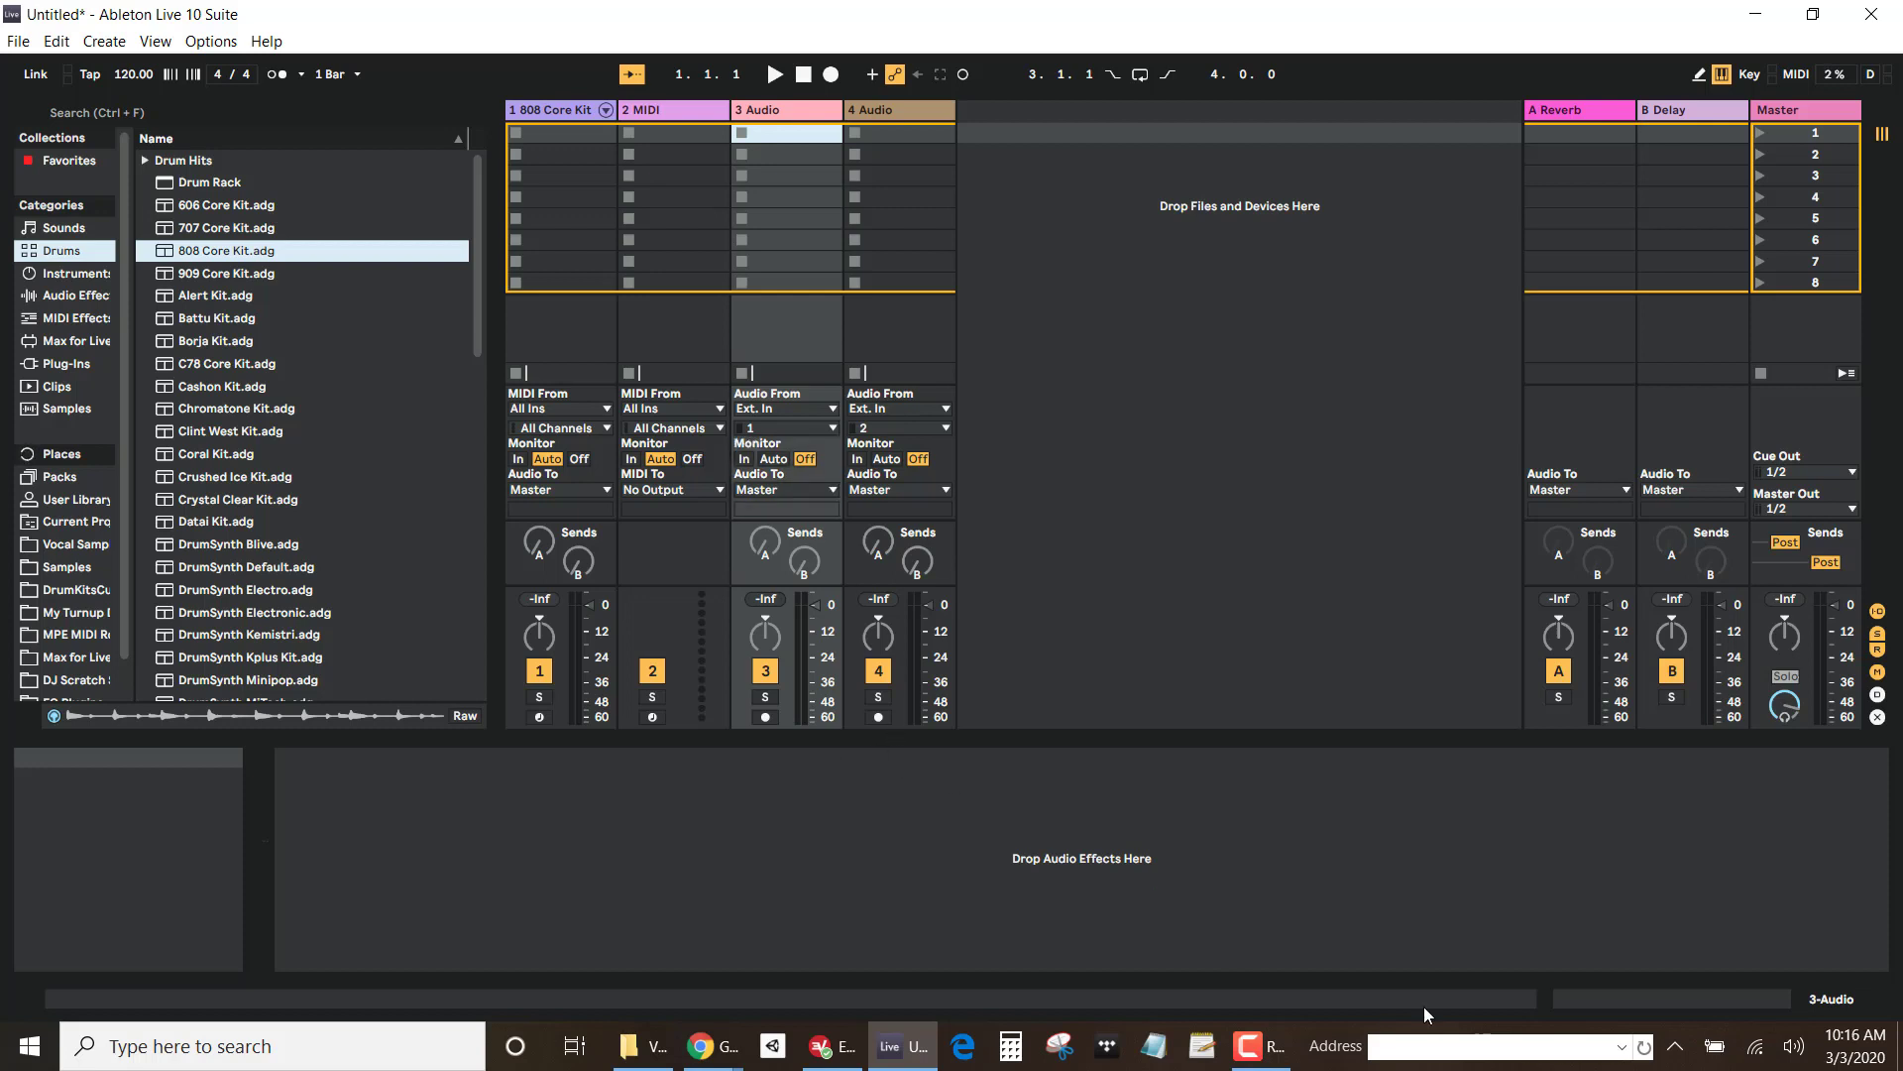
# Step: Switch to the Windows sound settings and check the RODE NT-USB microphone's input selection and device properties
pyautogui.rightClick(1796, 1055)
pyautogui.click(1691, 908)
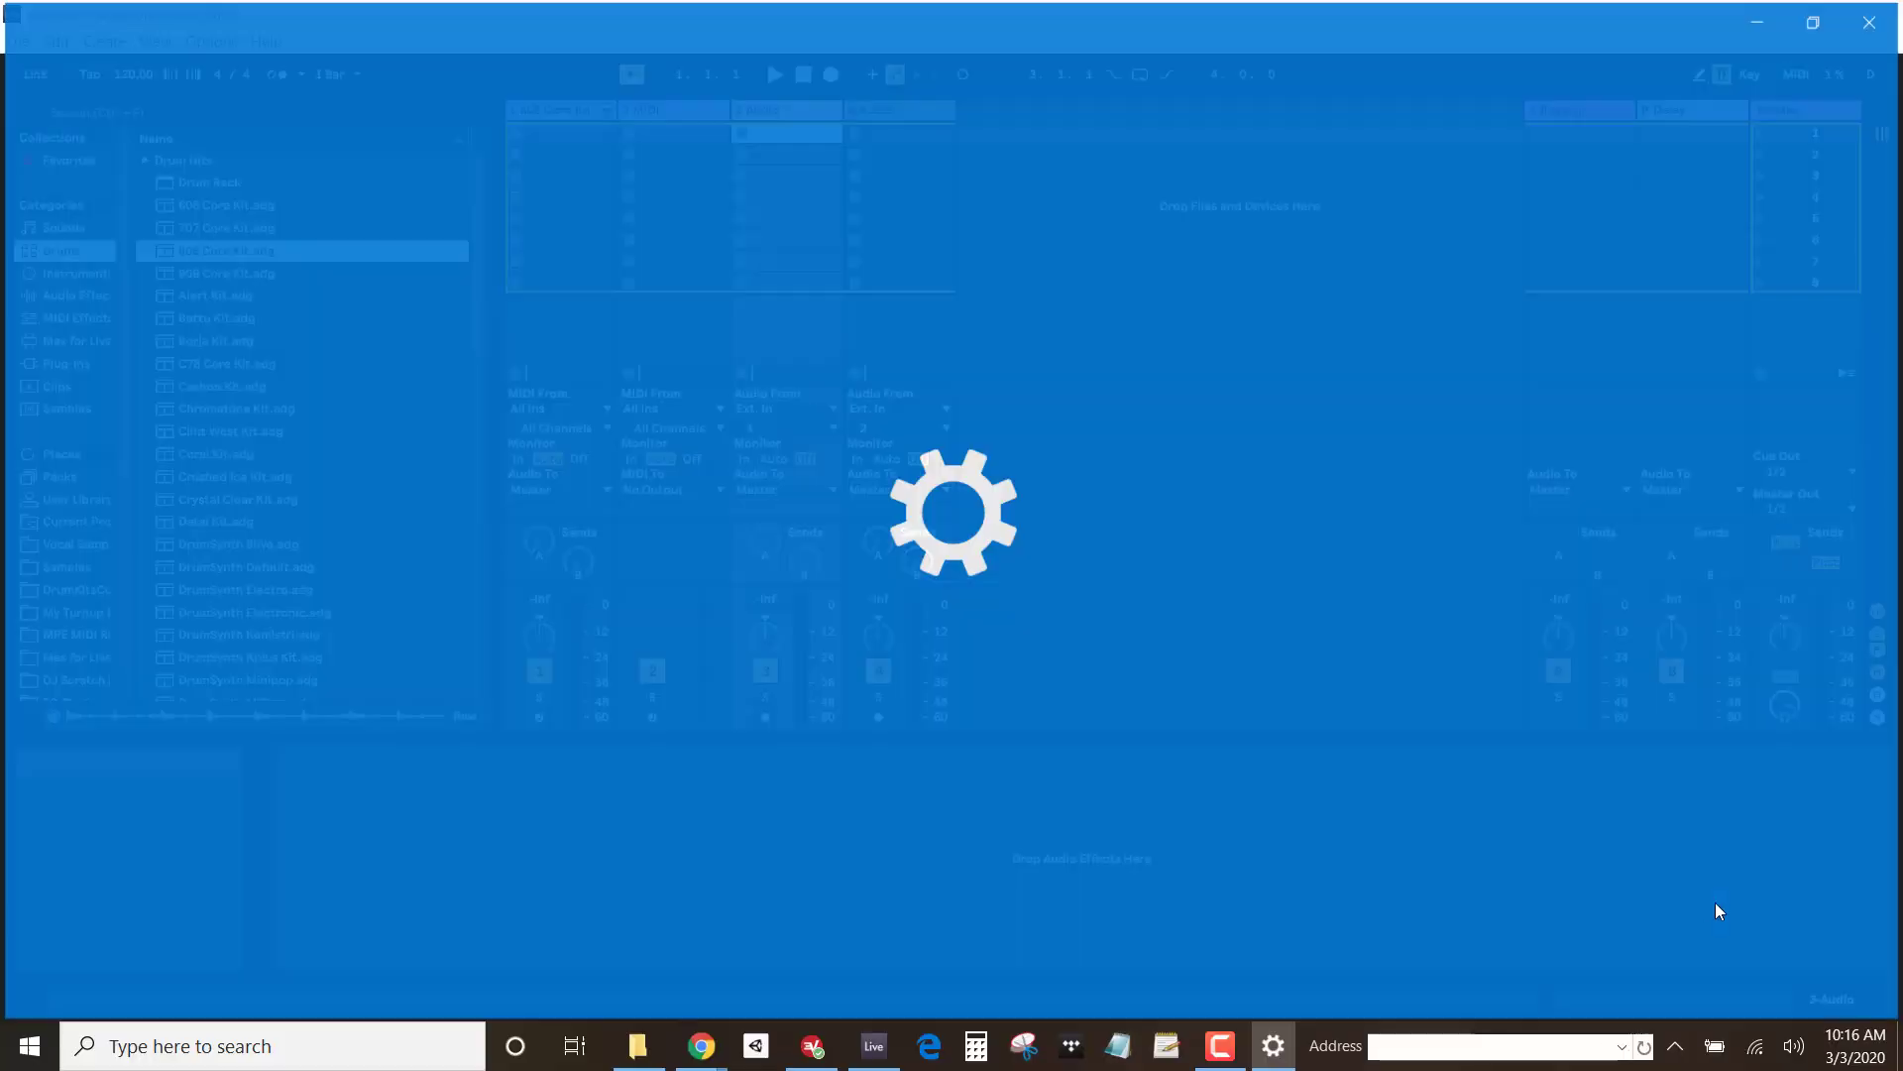
pyautogui.scroll(-2, 511, 709)
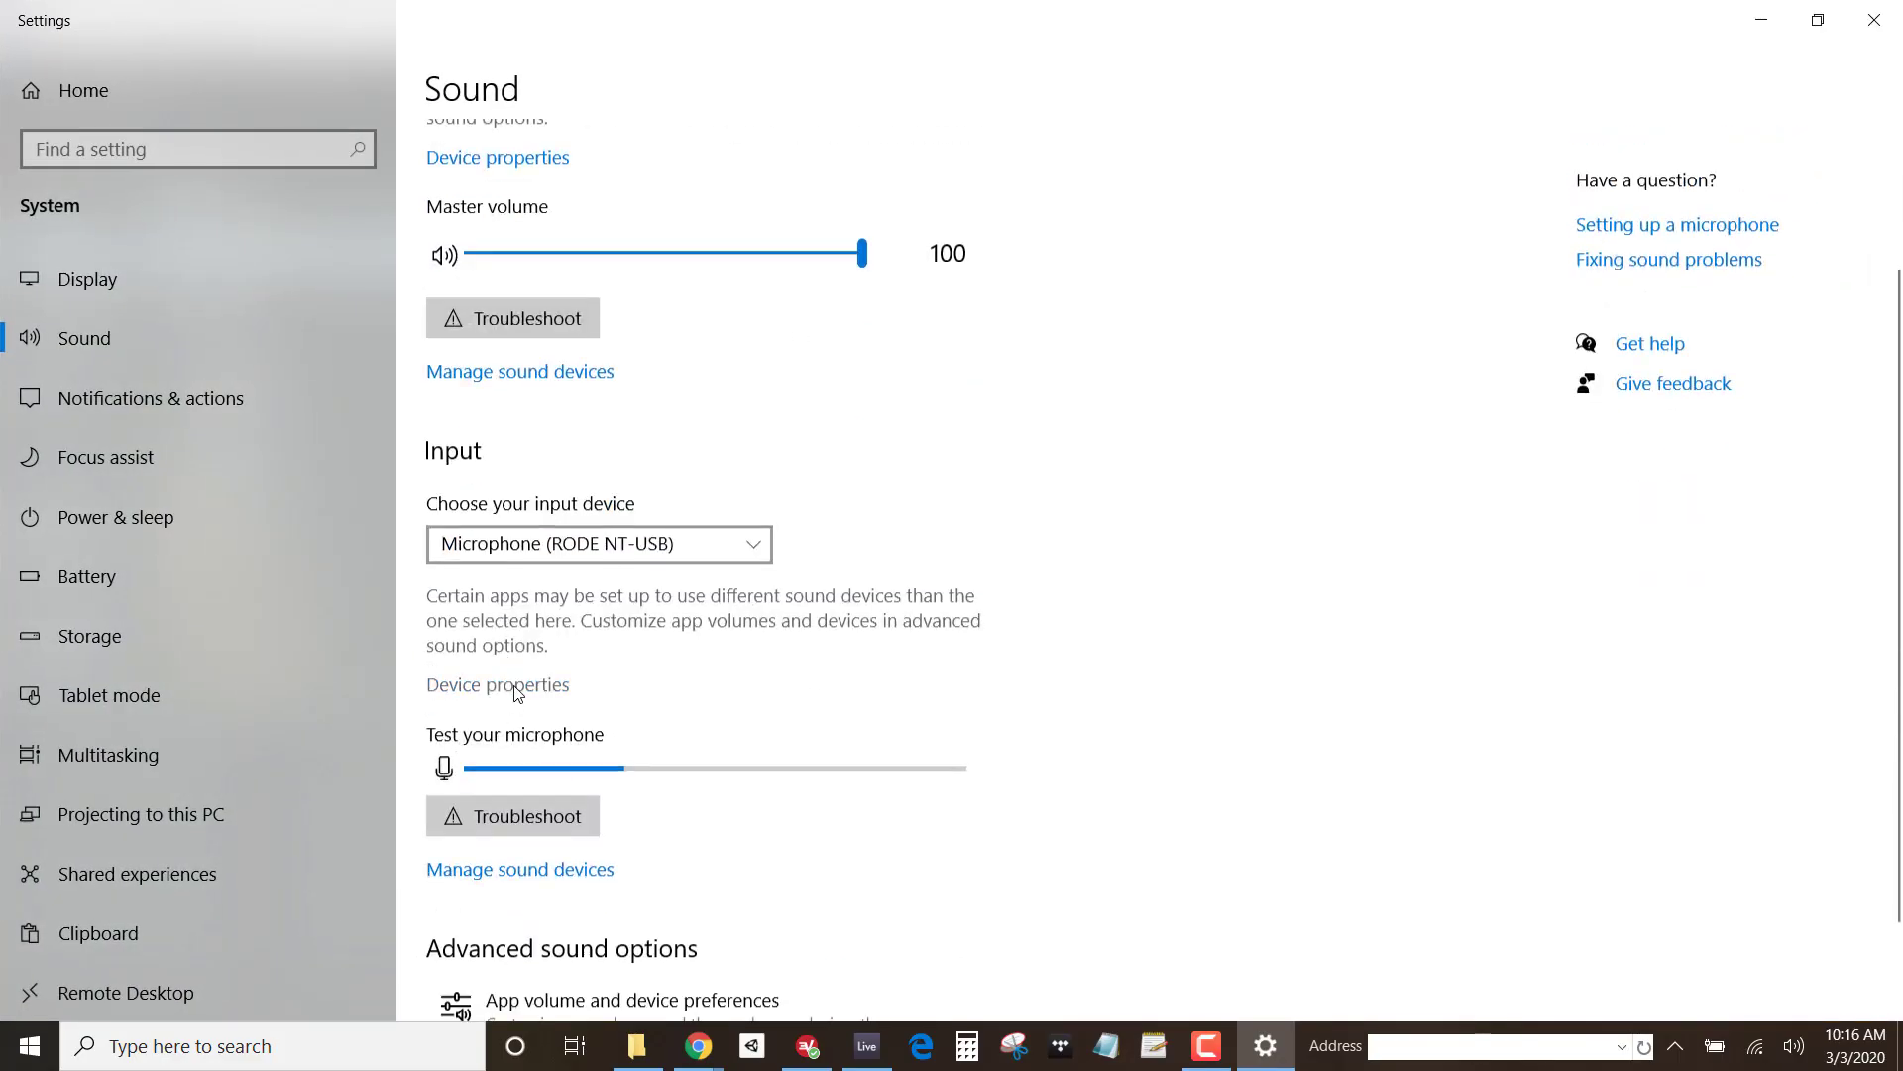
pyautogui.scroll(-1, 516, 694)
pyautogui.click(569, 463)
pyautogui.click(943, 477)
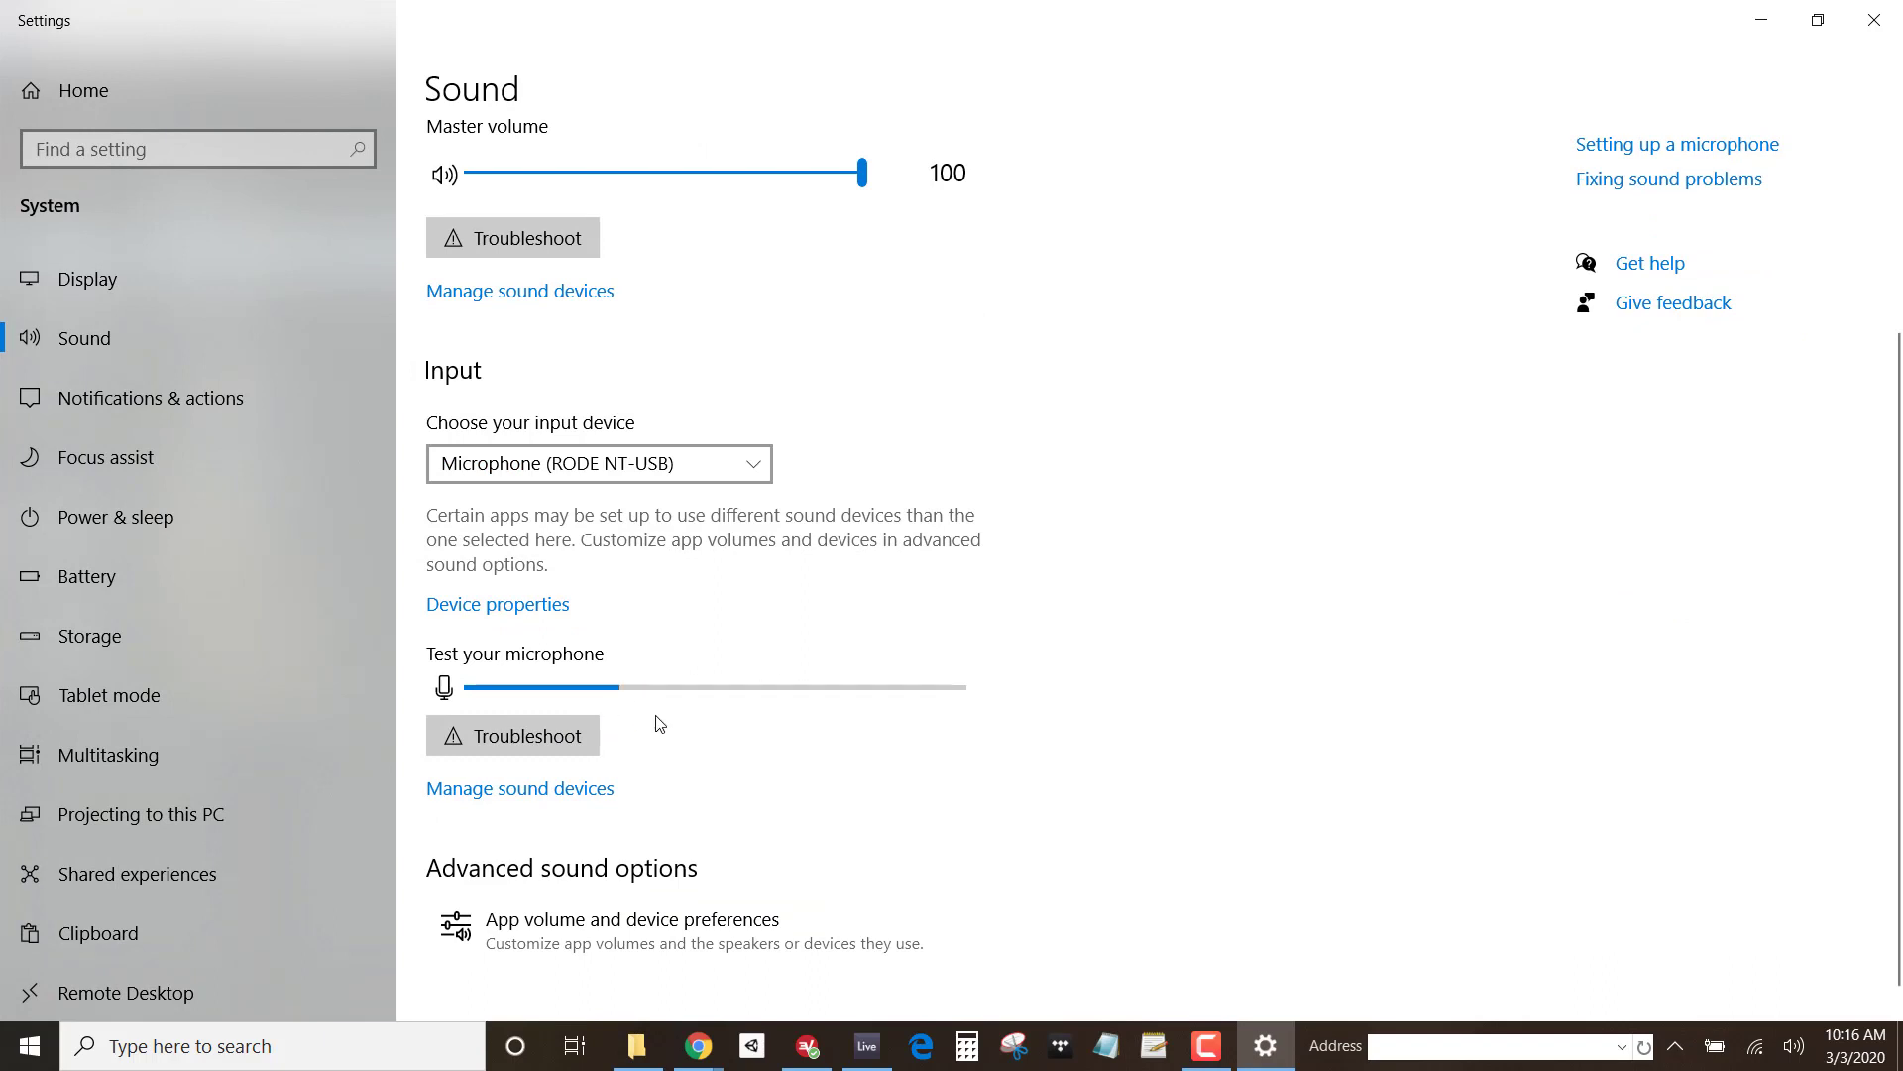
pyautogui.click(533, 617)
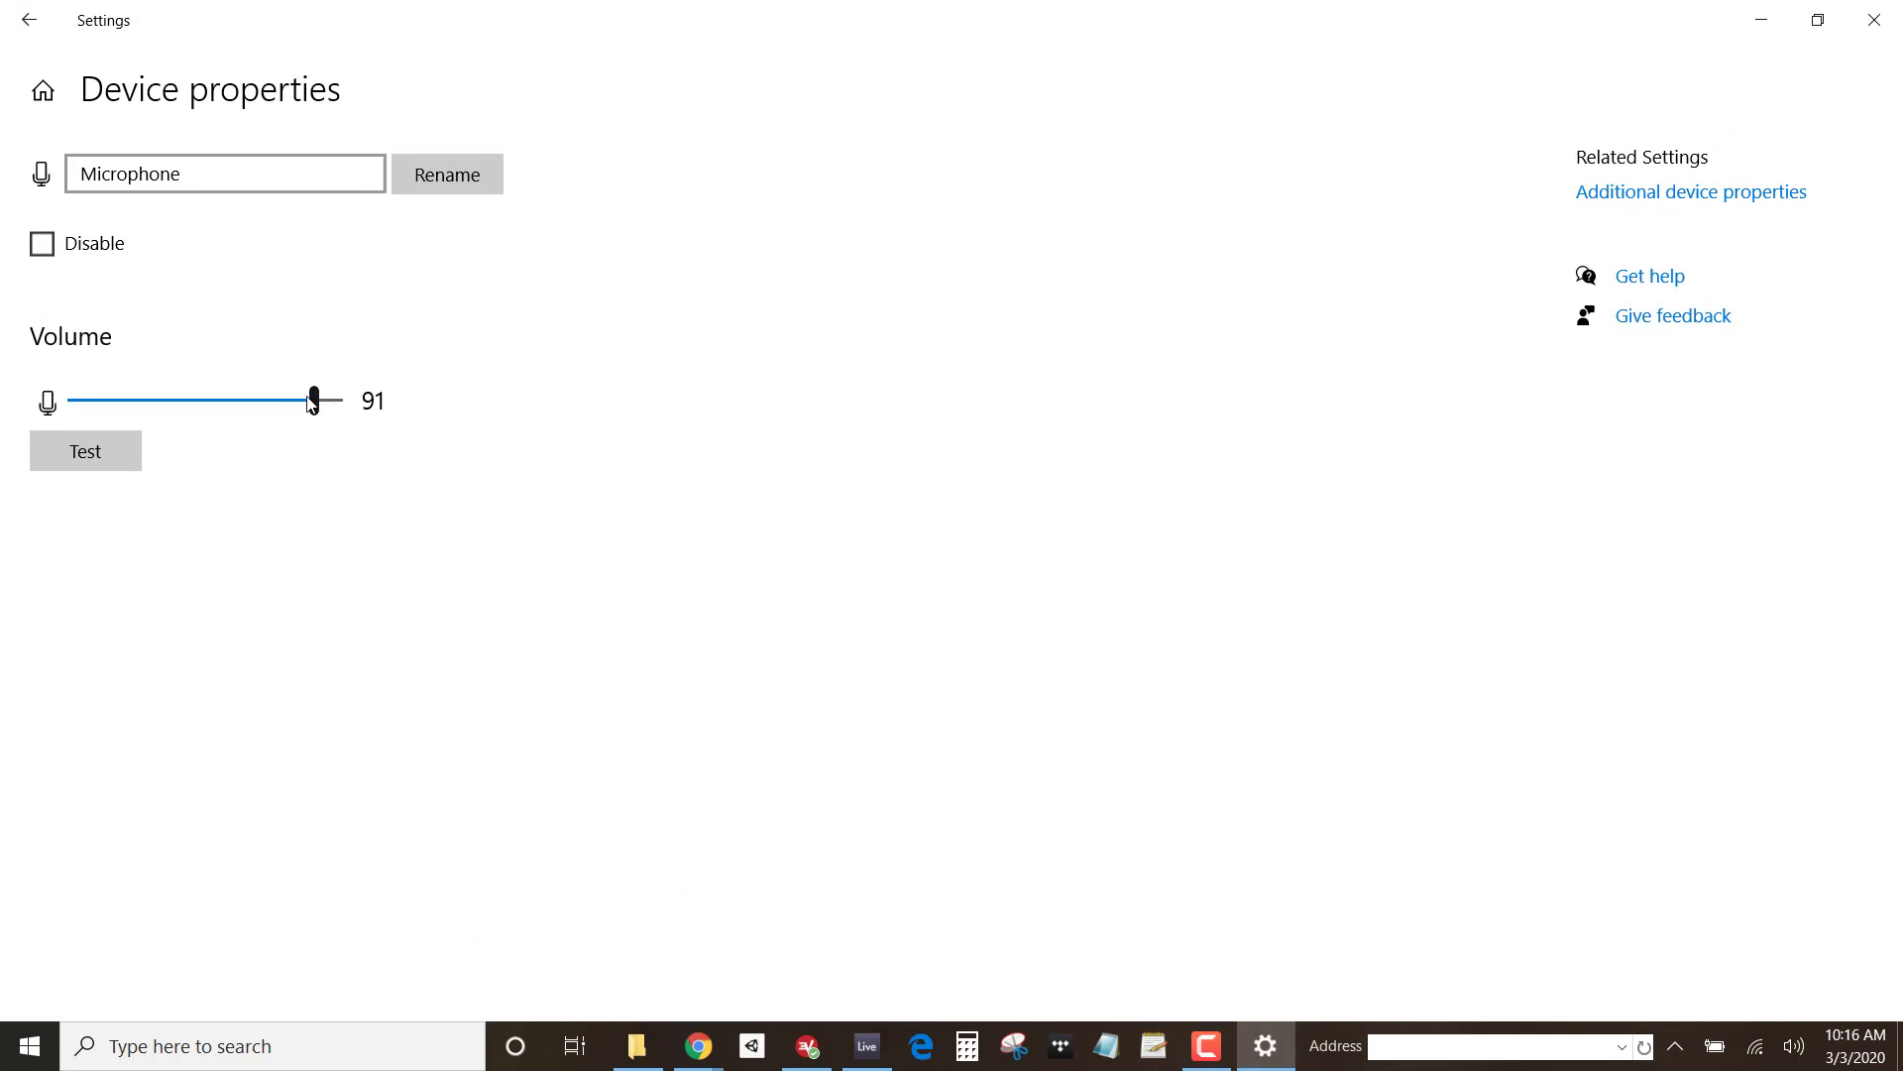
pyautogui.click(1876, 20)
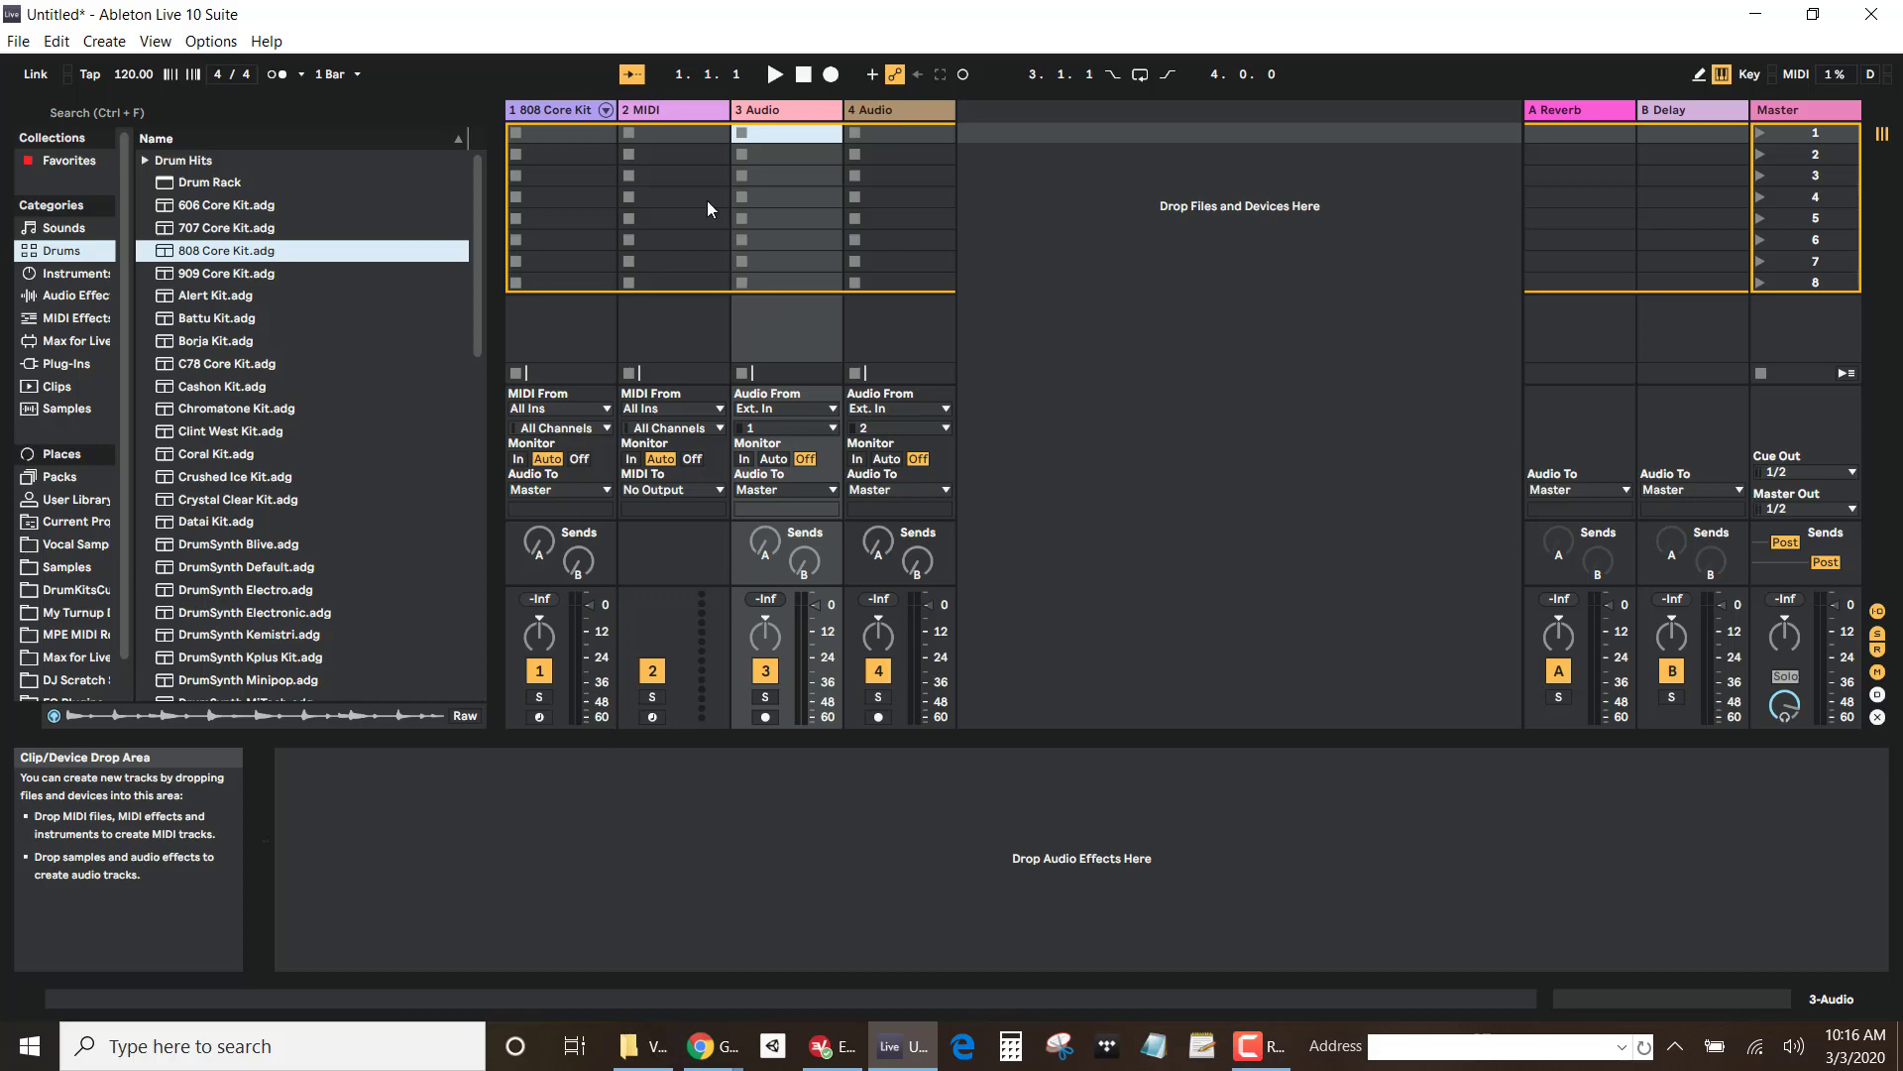
# Step: Try the MME/DirectX driver with Microphone (RODE NT-USB) DX as the audio input device, and check the 3 Audio track's input channels
pyautogui.click(228, 43)
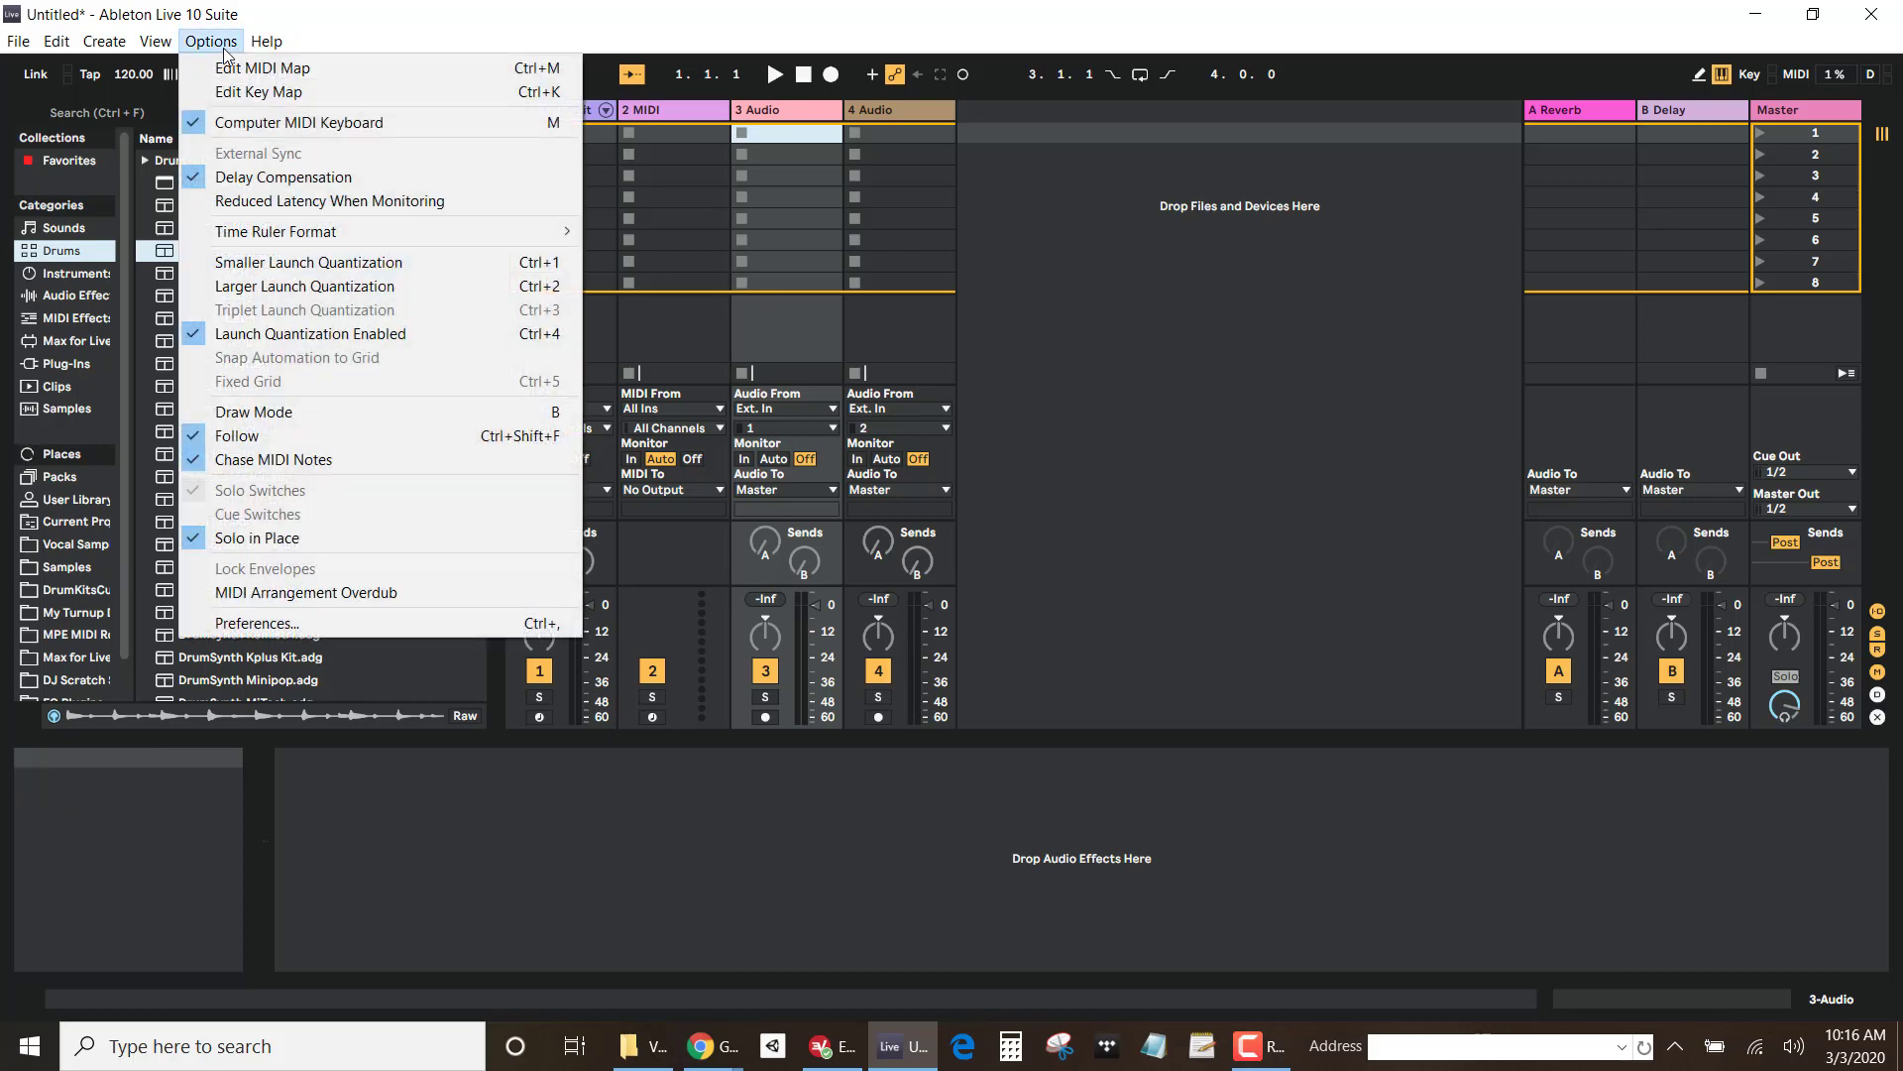
pyautogui.click(257, 623)
pyautogui.click(684, 241)
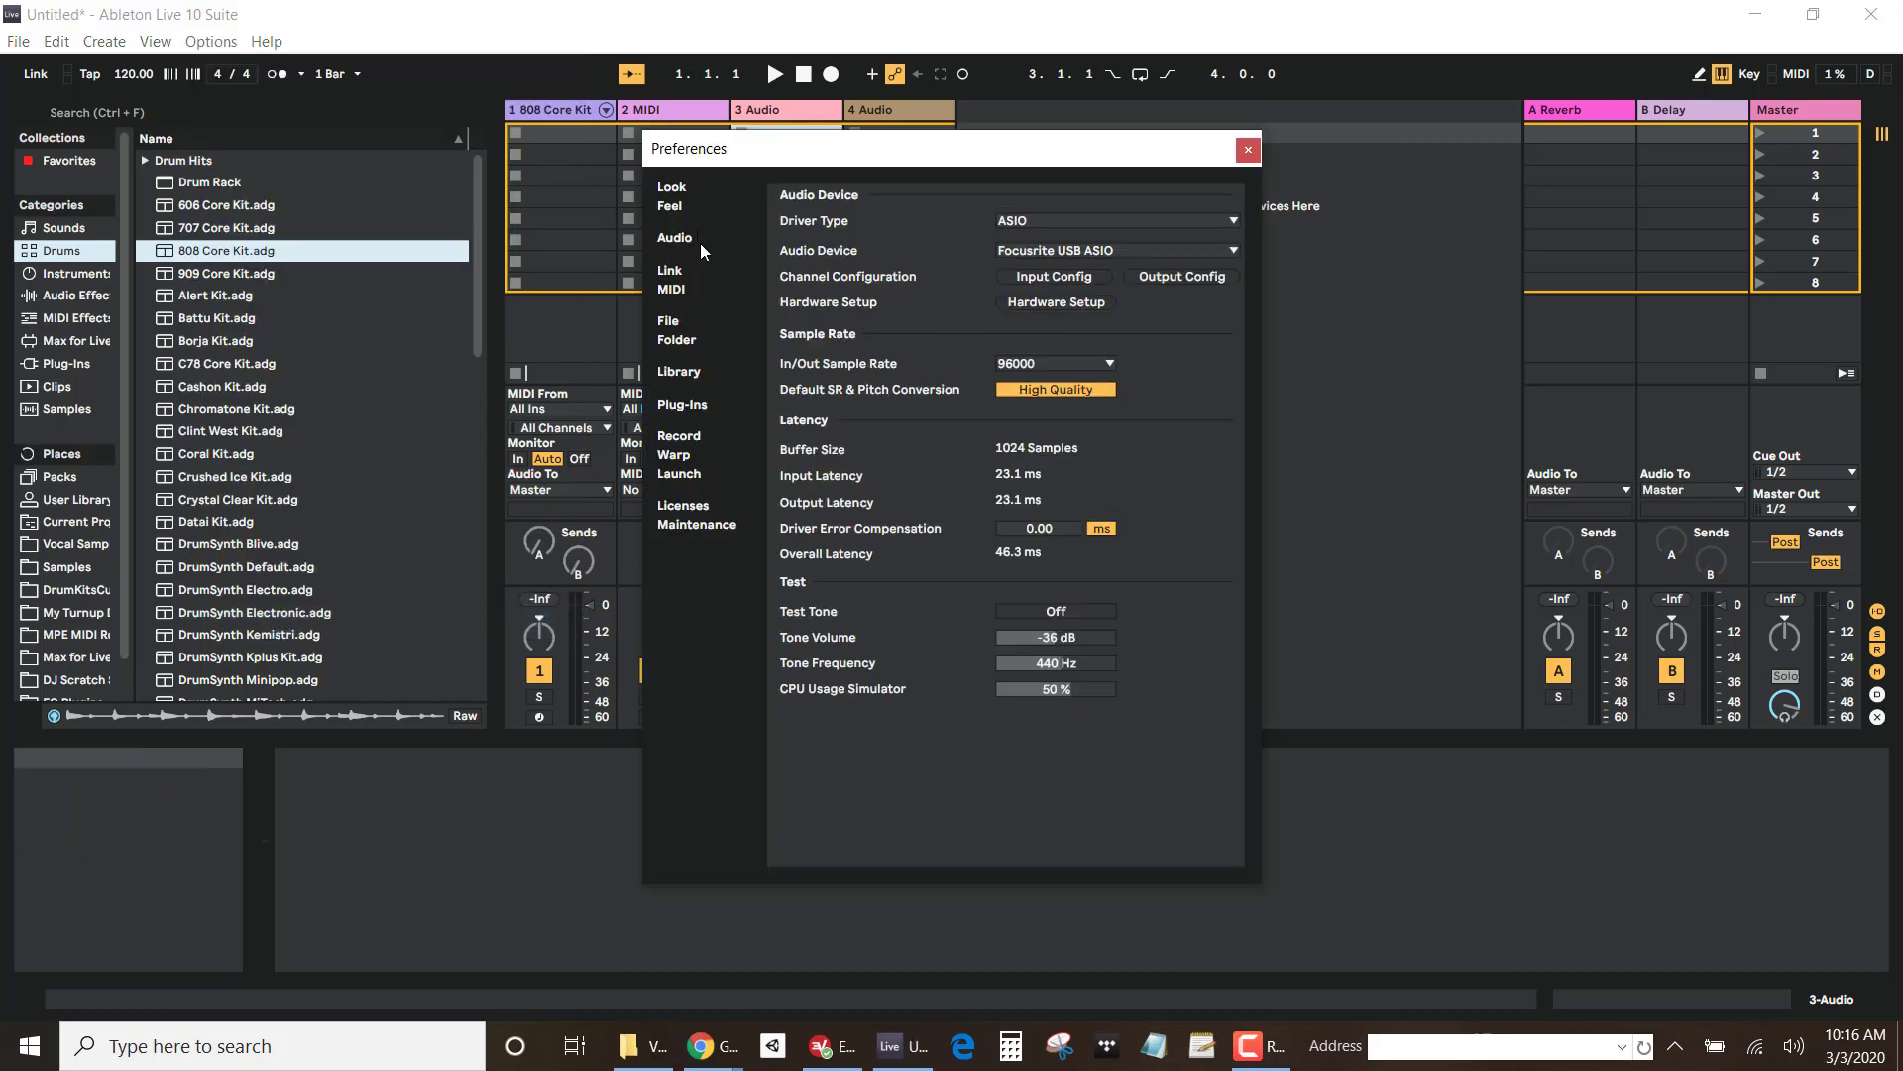
pyautogui.click(1027, 224)
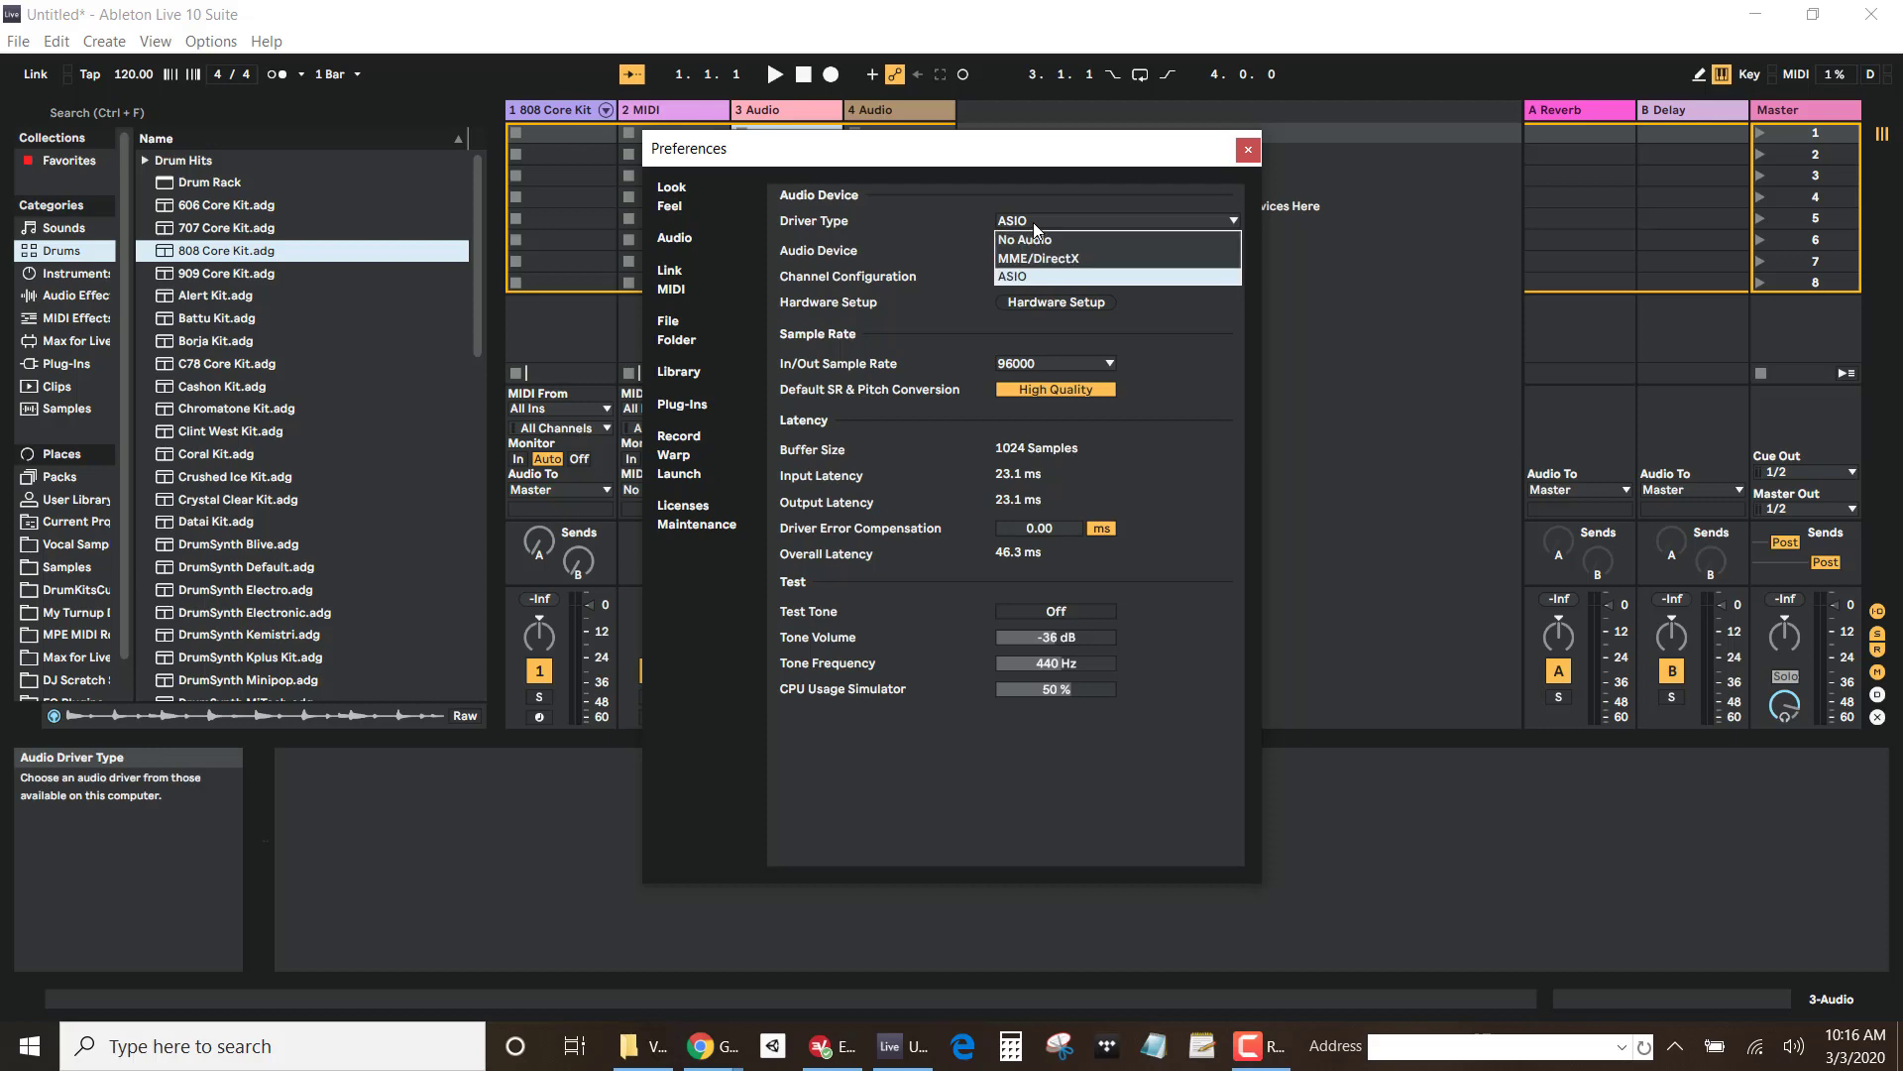
pyautogui.click(1037, 260)
pyautogui.click(1033, 250)
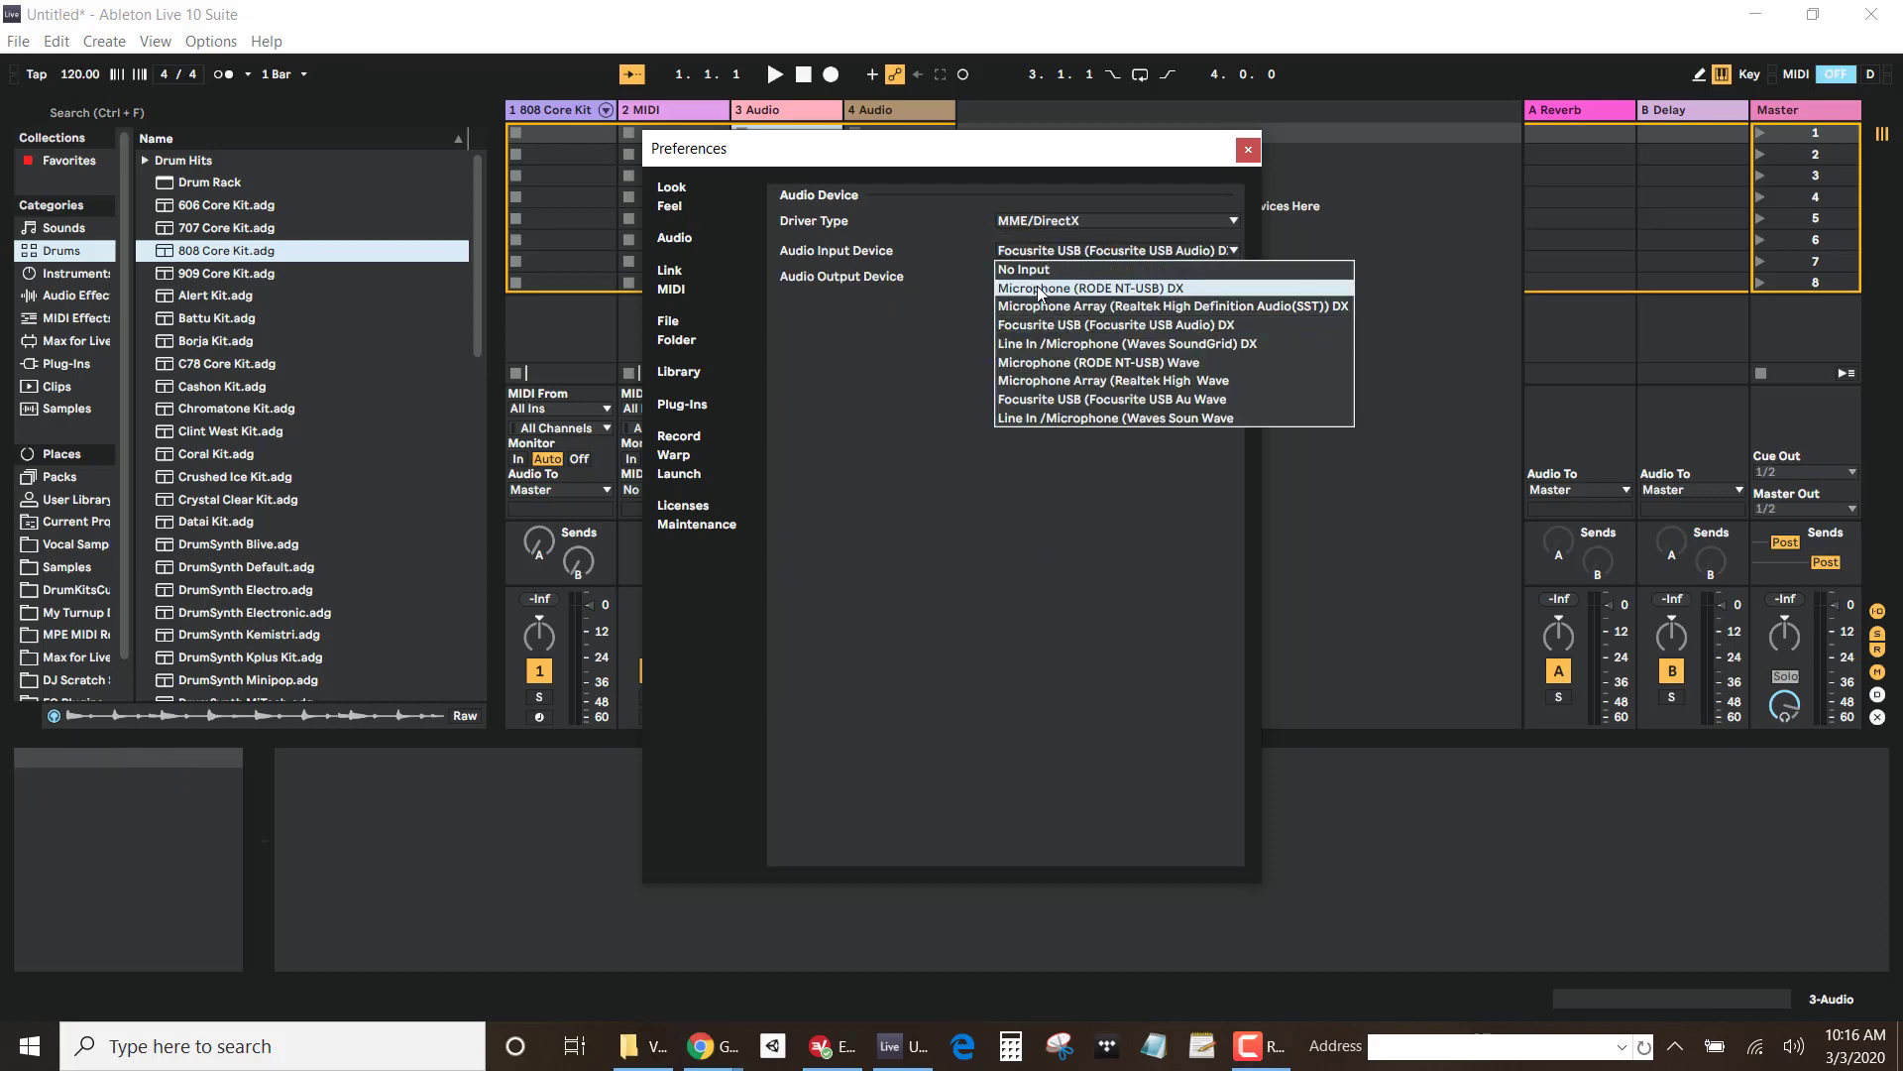
pyautogui.click(1038, 288)
pyautogui.click(1248, 149)
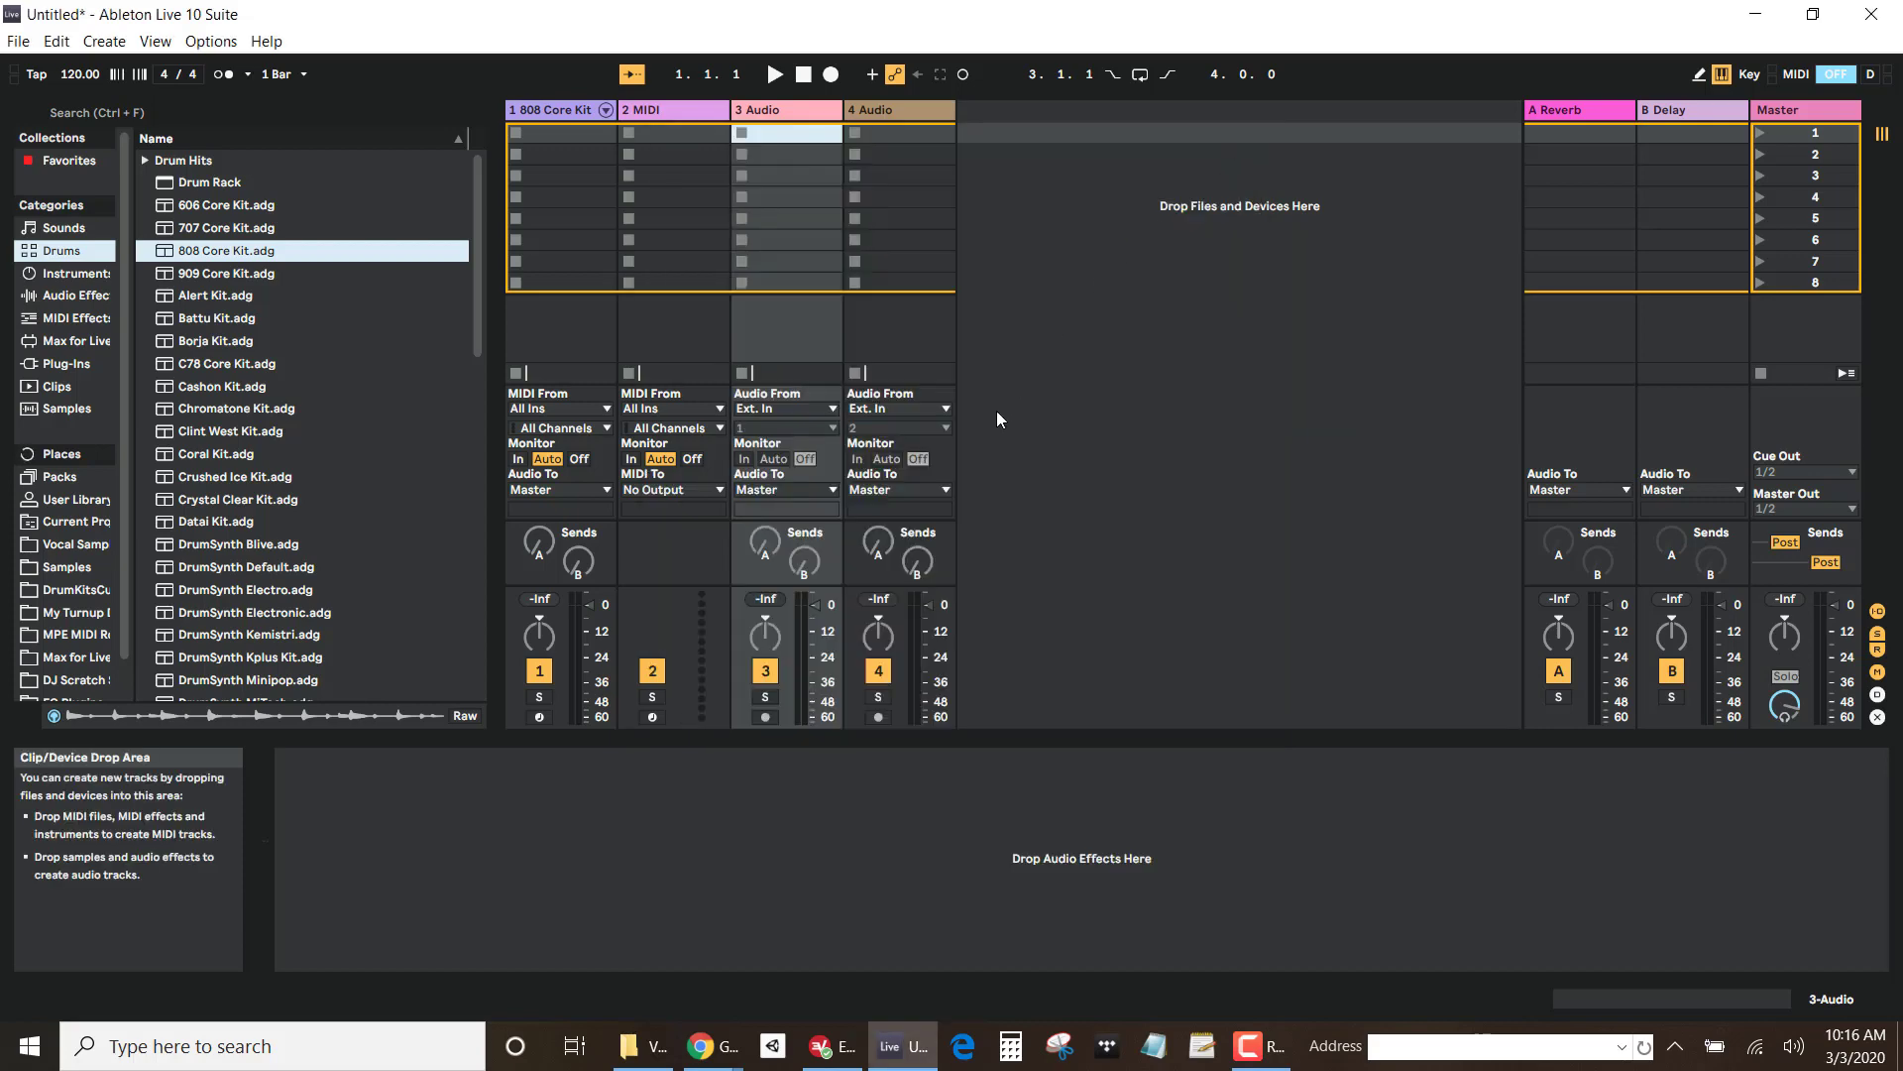
pyautogui.click(766, 429)
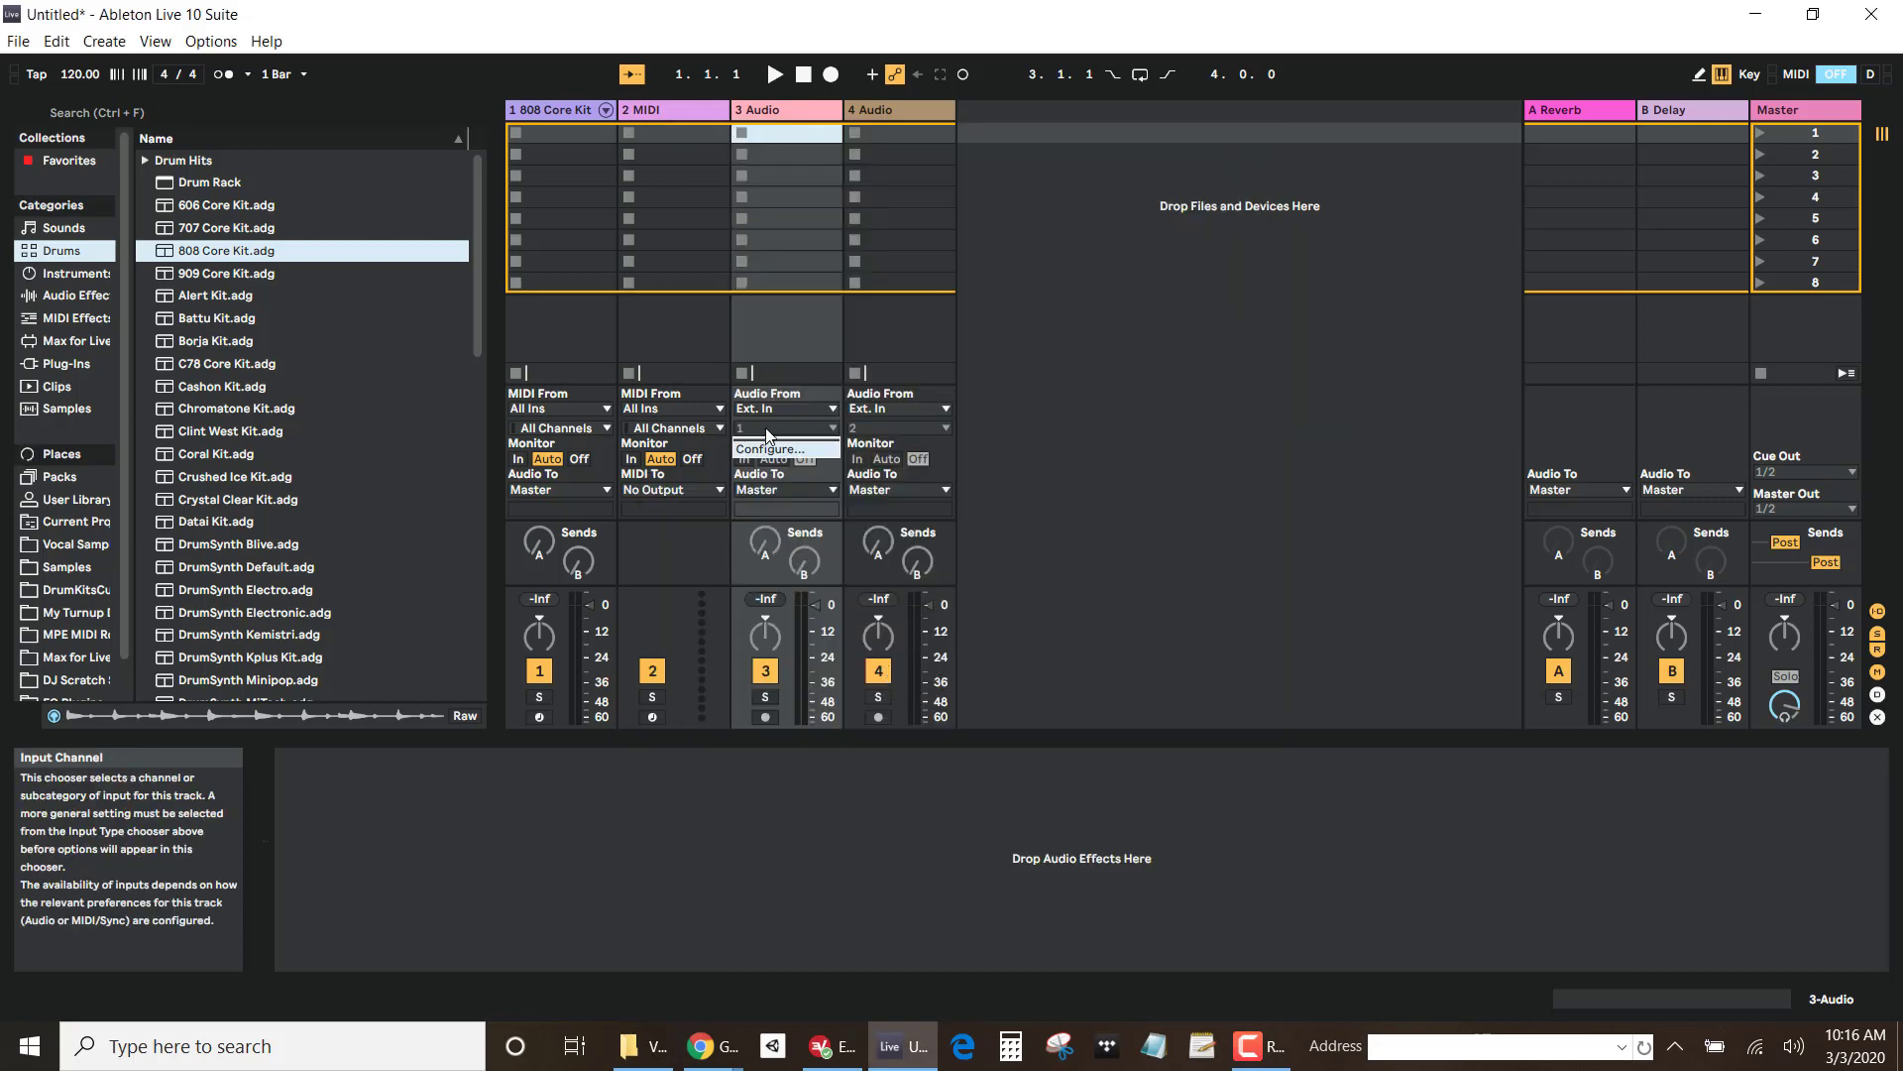
# Step: Try Microphone (RODE NT-USB) Wave as the audio input device, moving the preferences window clear of the tracks
pyautogui.click(210, 41)
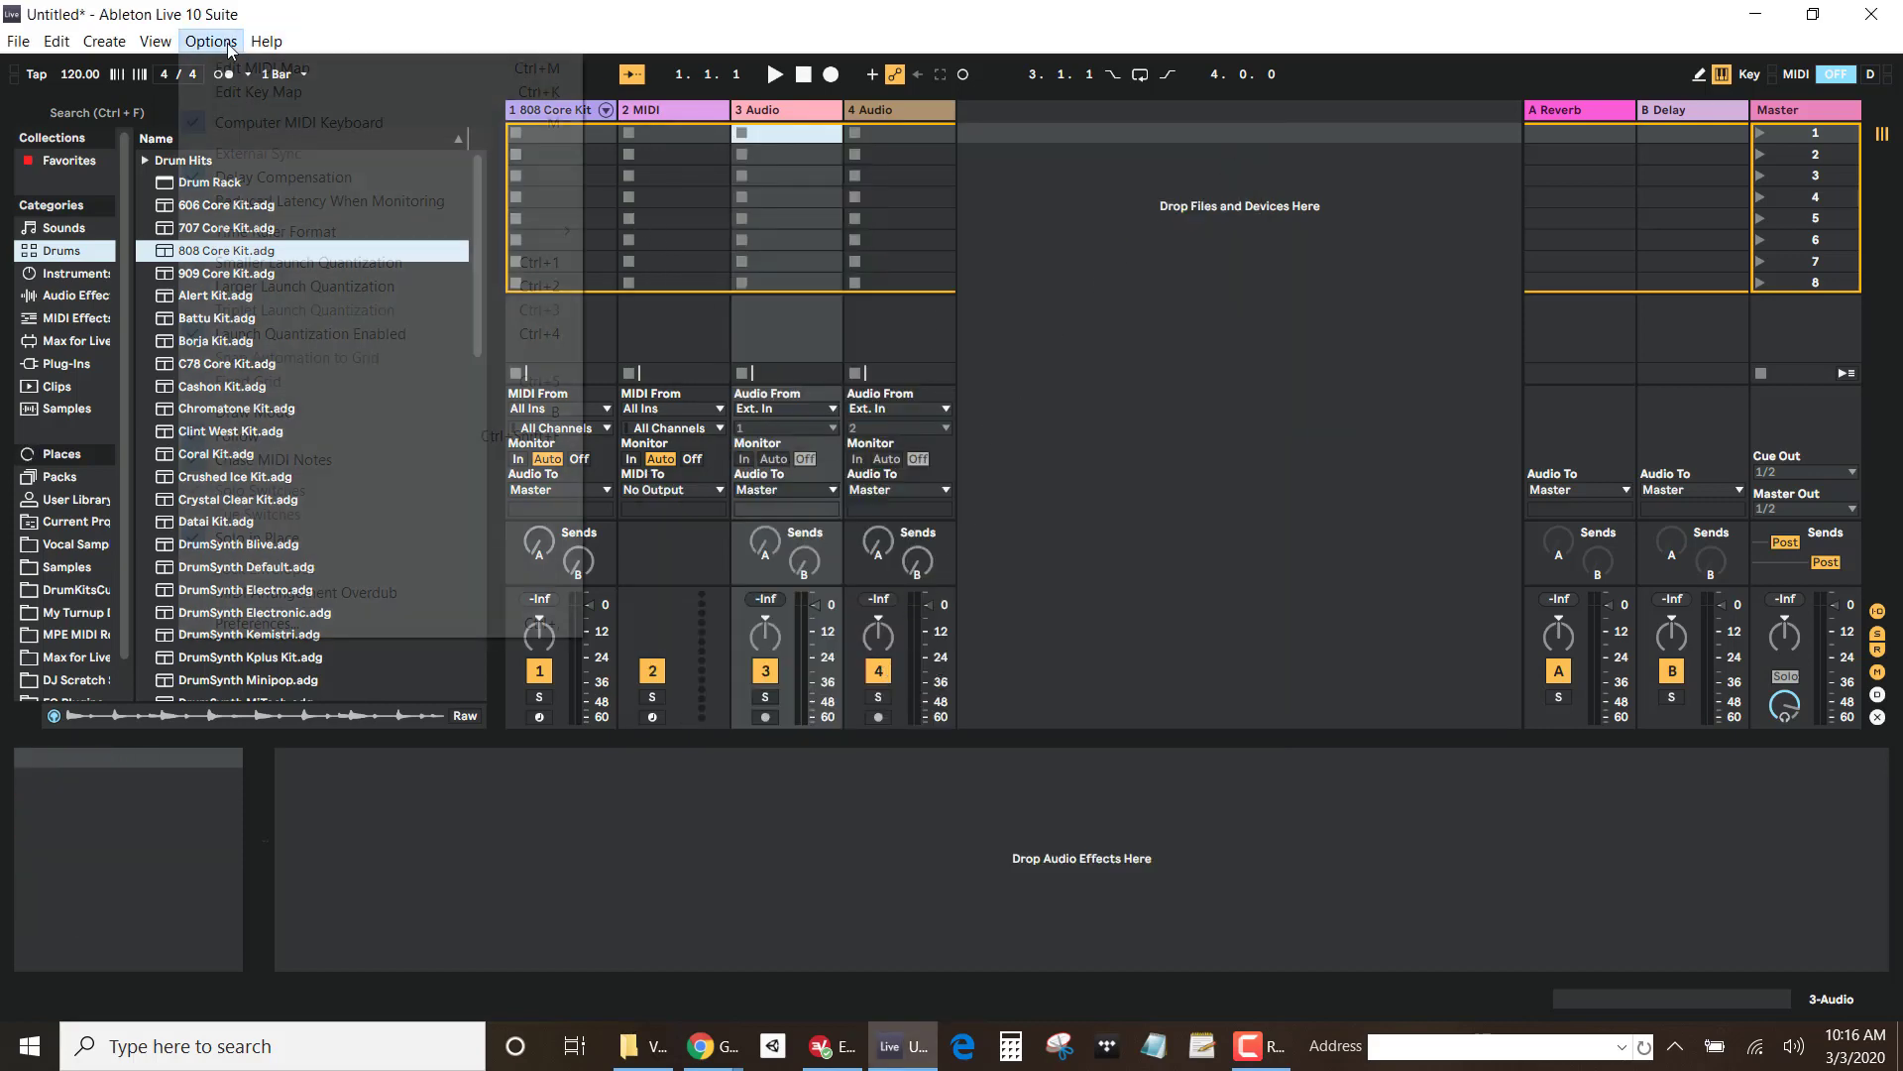
pyautogui.click(351, 623)
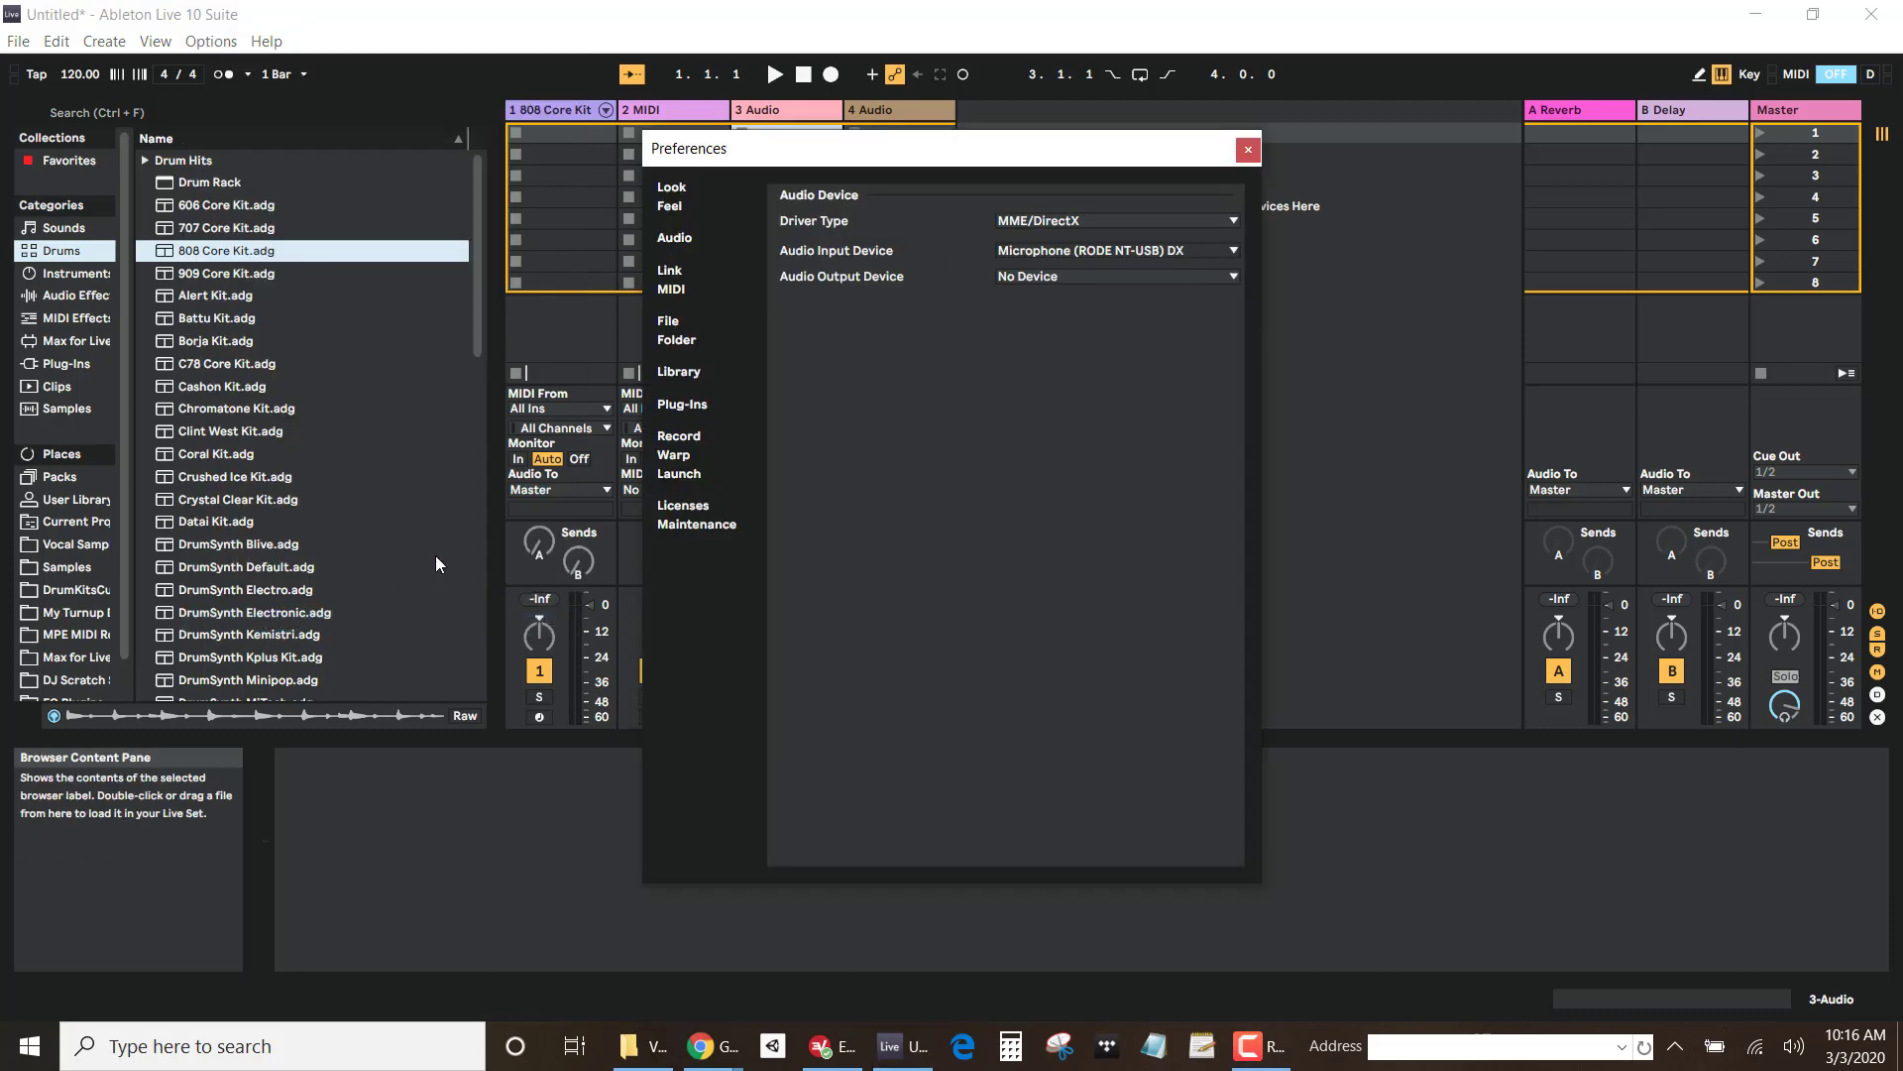
pyautogui.click(1037, 254)
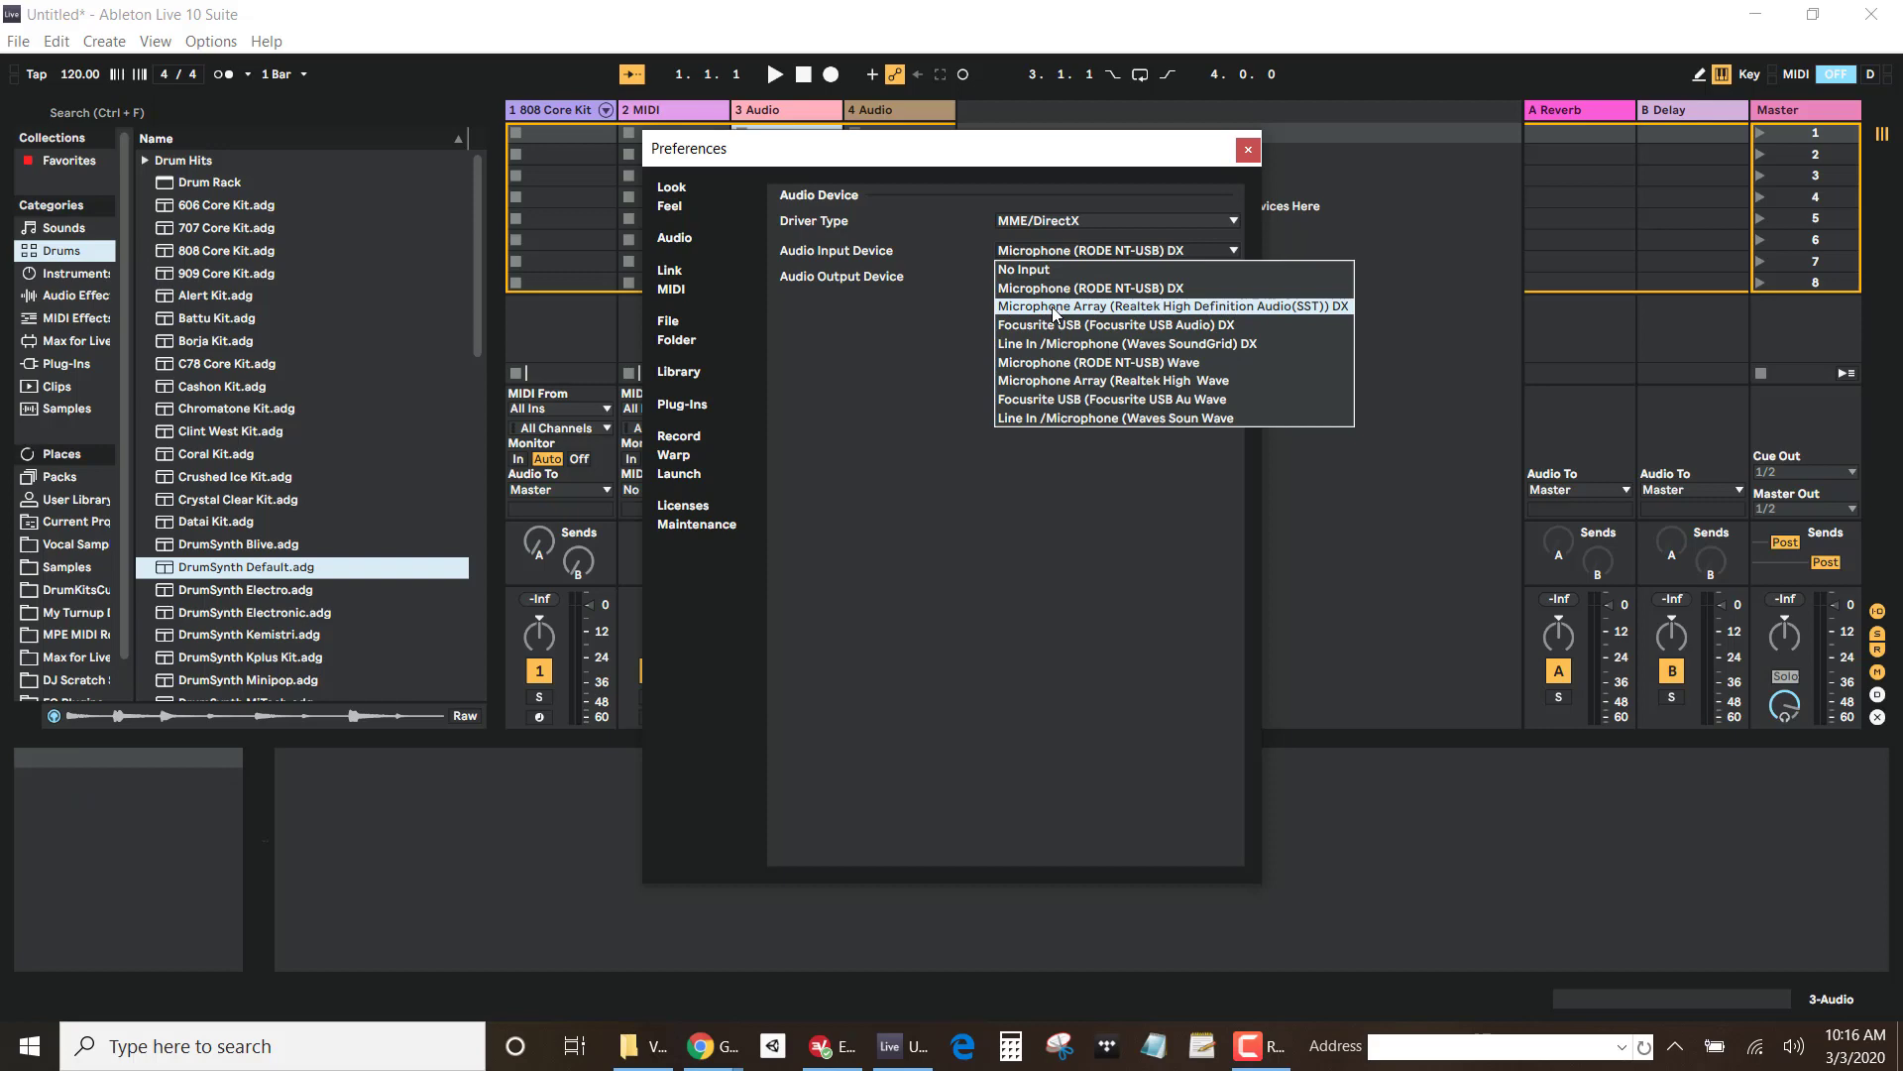
pyautogui.click(1069, 363)
pyautogui.moveTo(1020, 167); pyautogui.dragTo(1394, 251)
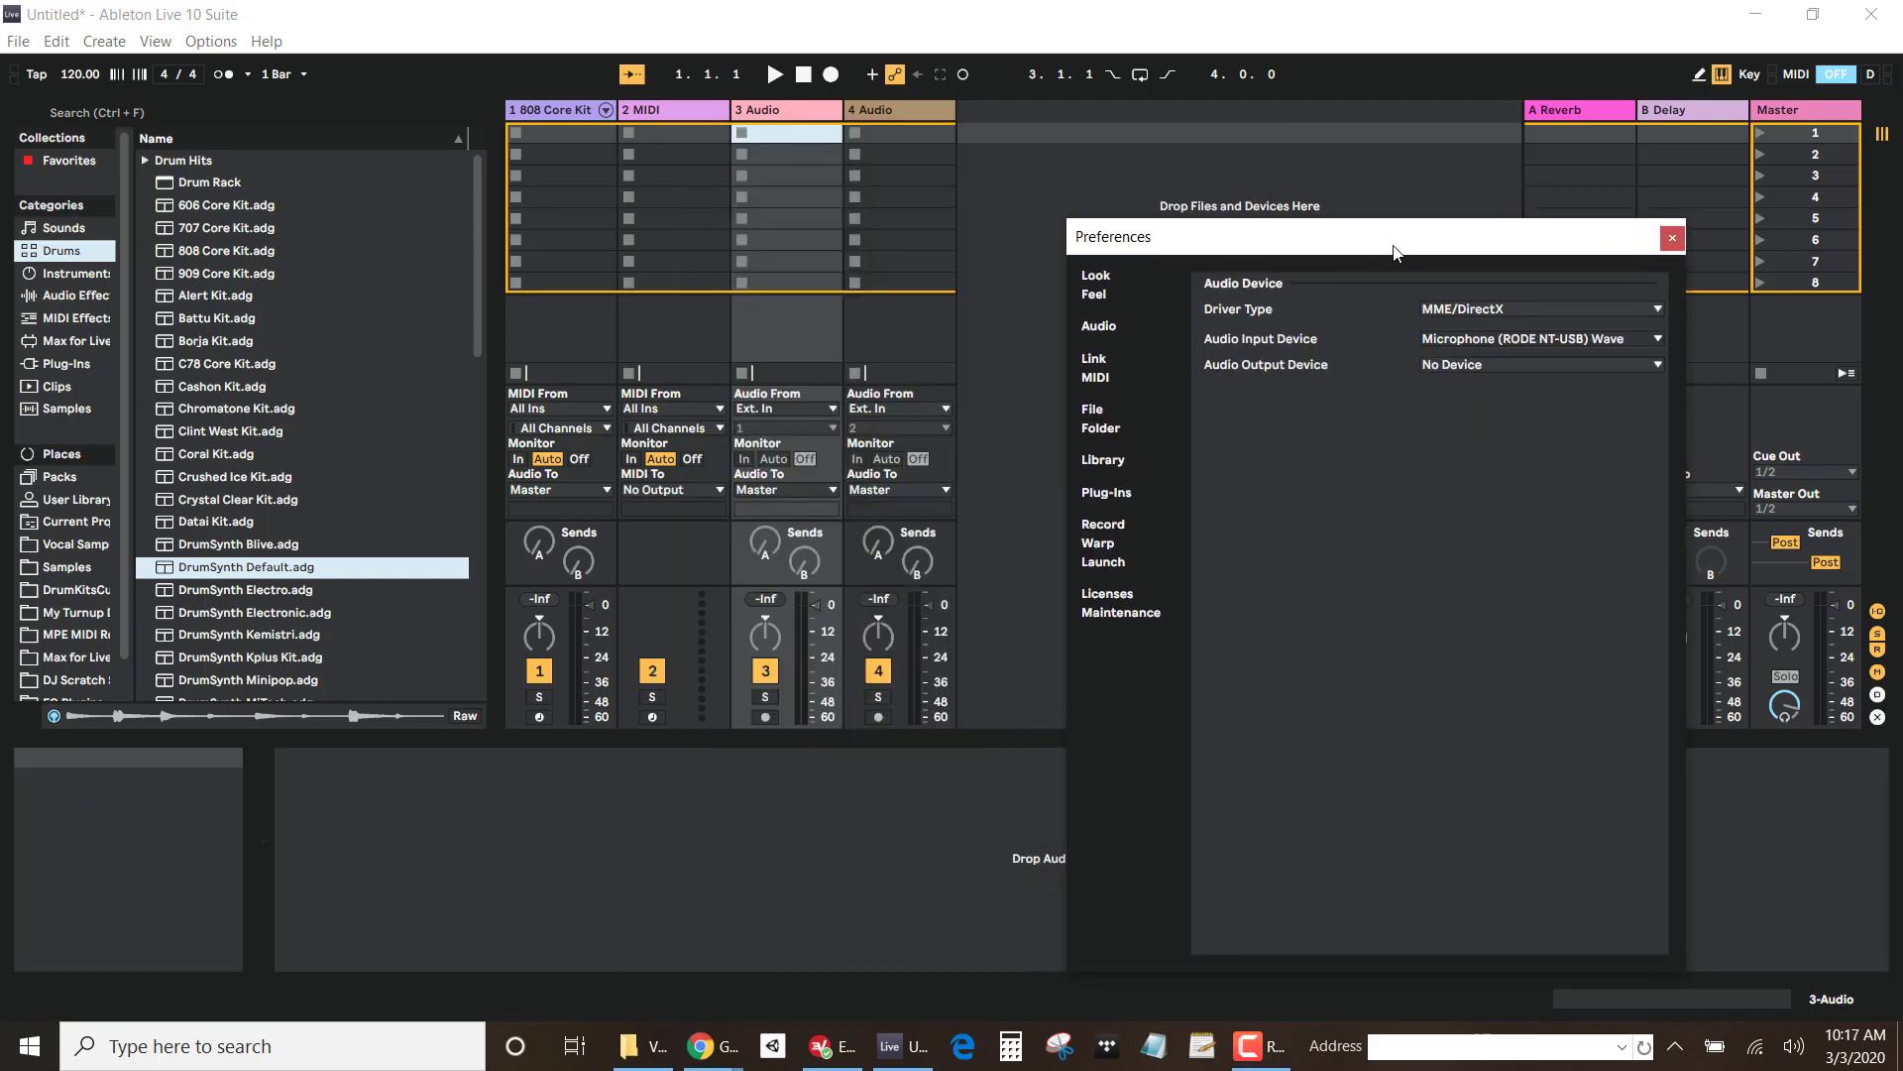
# Step: Switch the audio driver type to No Audio and back to ASIO, and close the preferences
pyautogui.click(1456, 305)
pyautogui.click(1423, 323)
pyautogui.click(1465, 310)
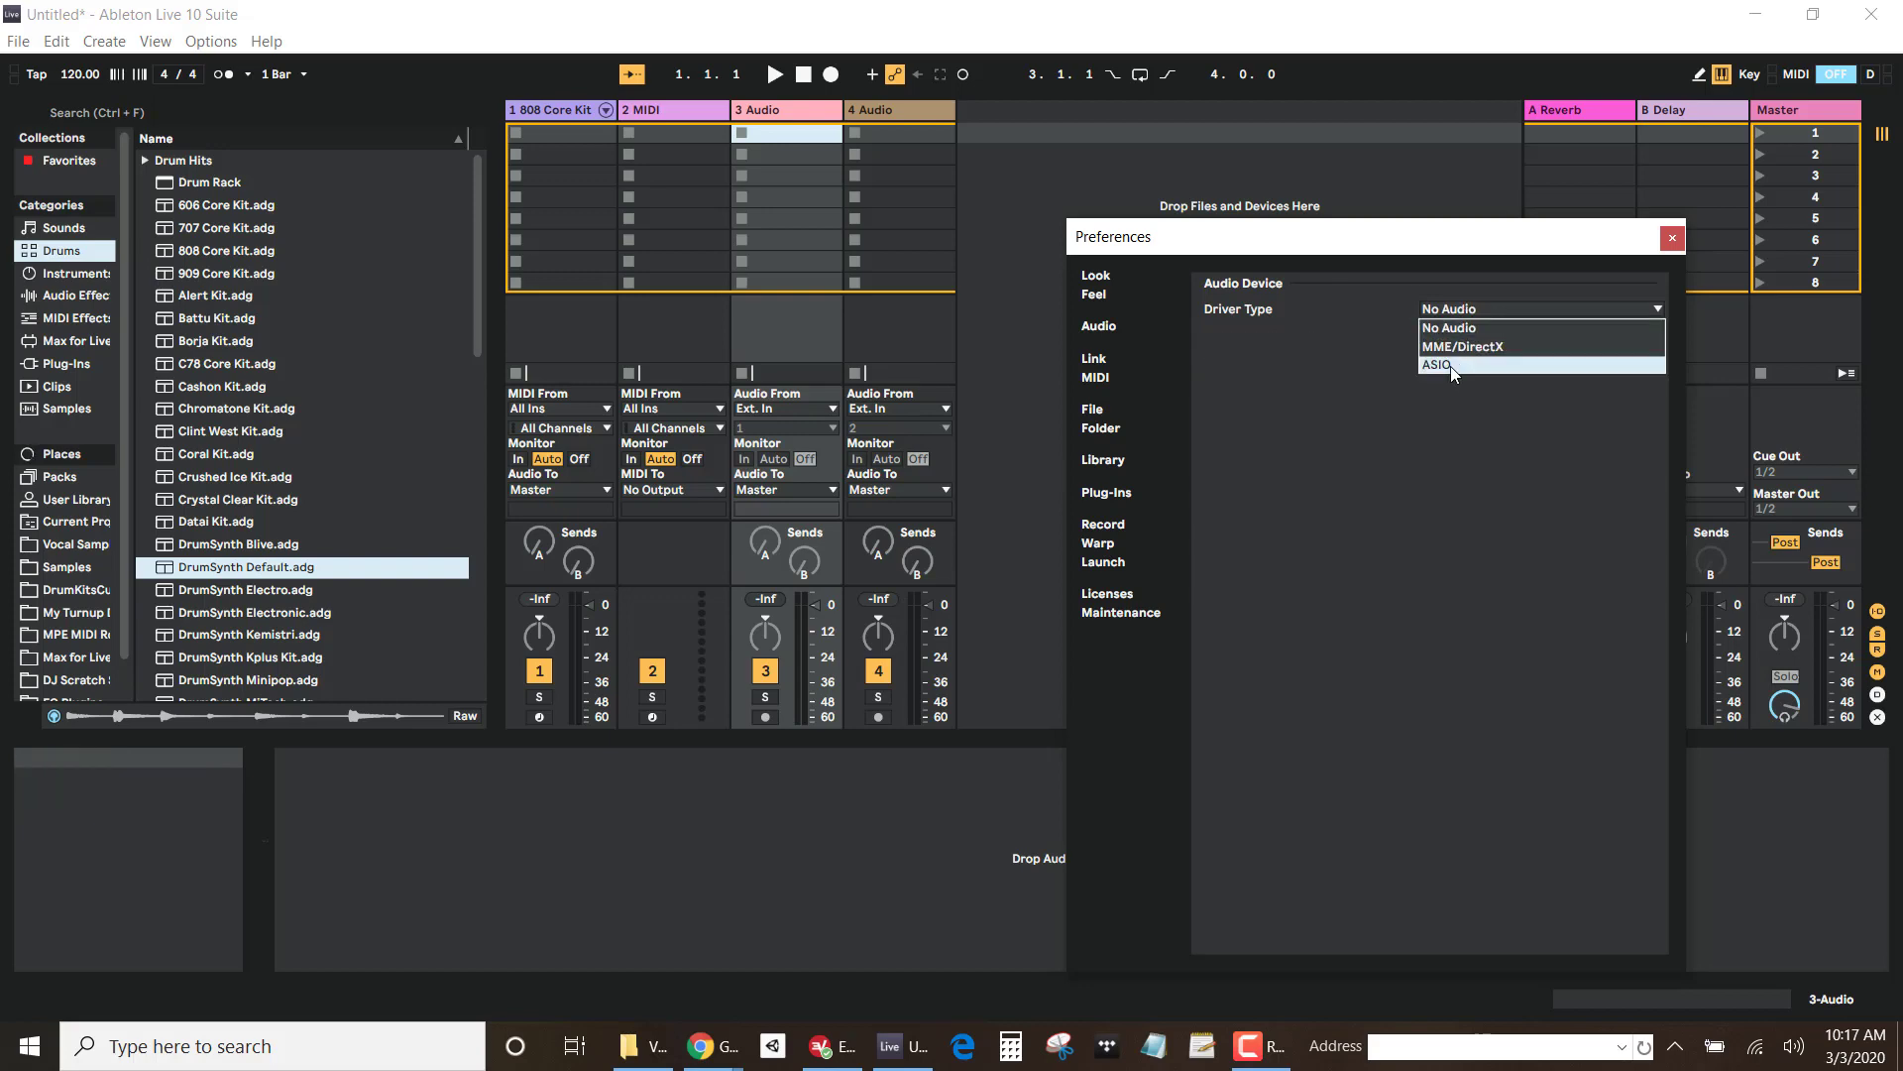
pyautogui.click(1449, 366)
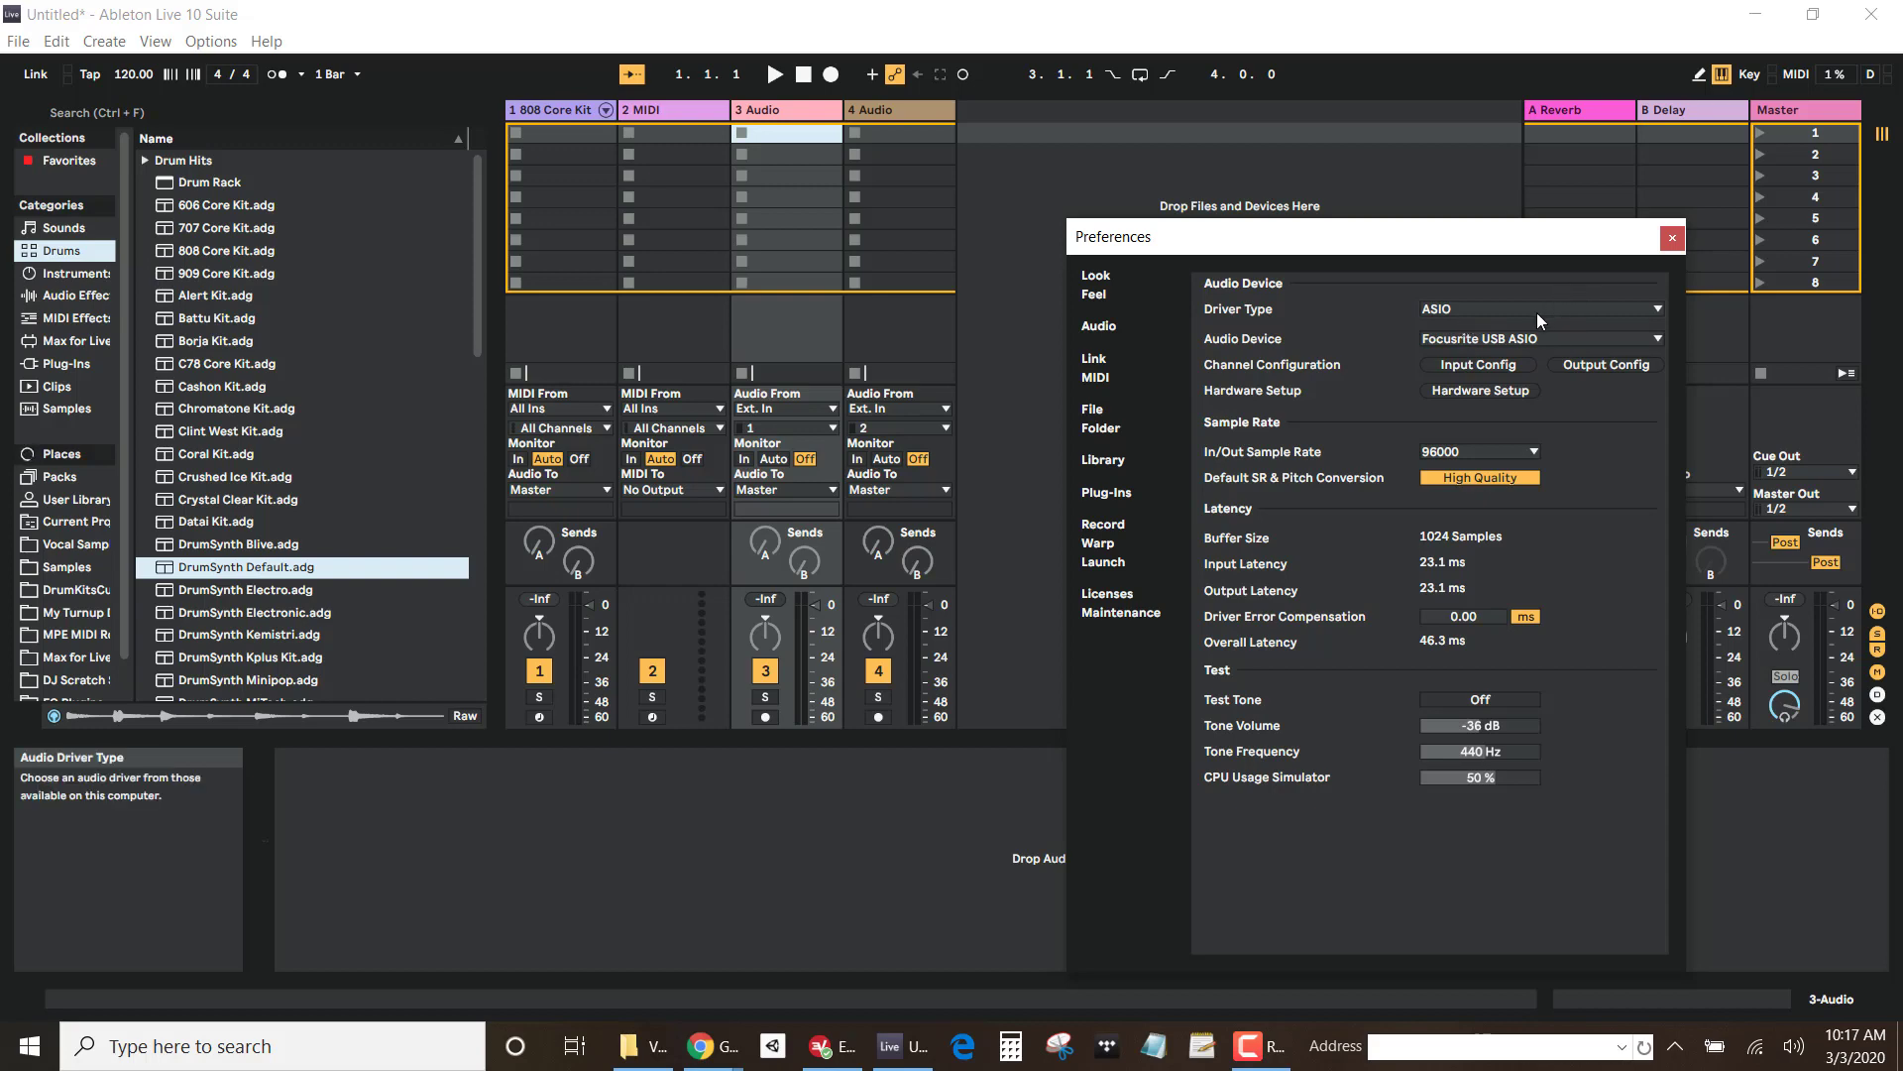
pyautogui.click(1673, 238)
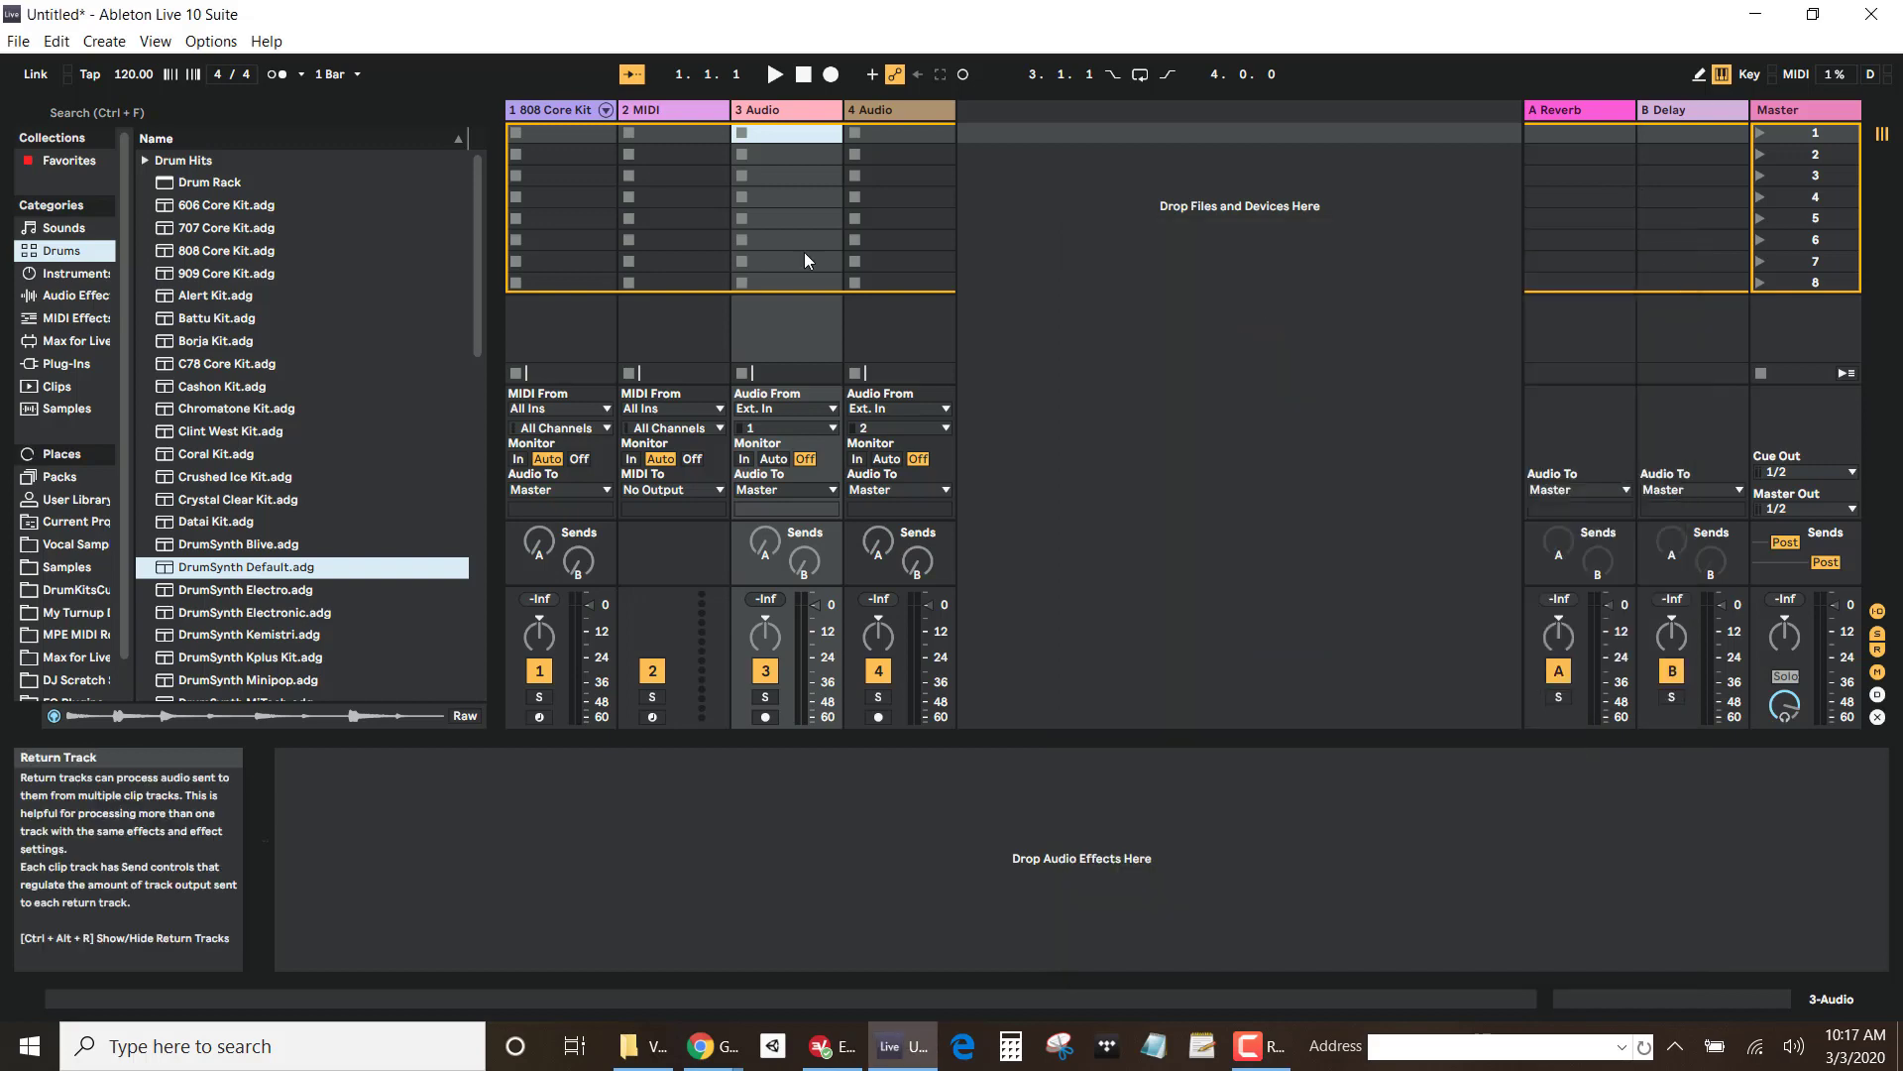
# Step: Create an empty MIDI clip in the first slot of the 808 Core Kit track and enlarge its note editor
pyautogui.click(550, 111)
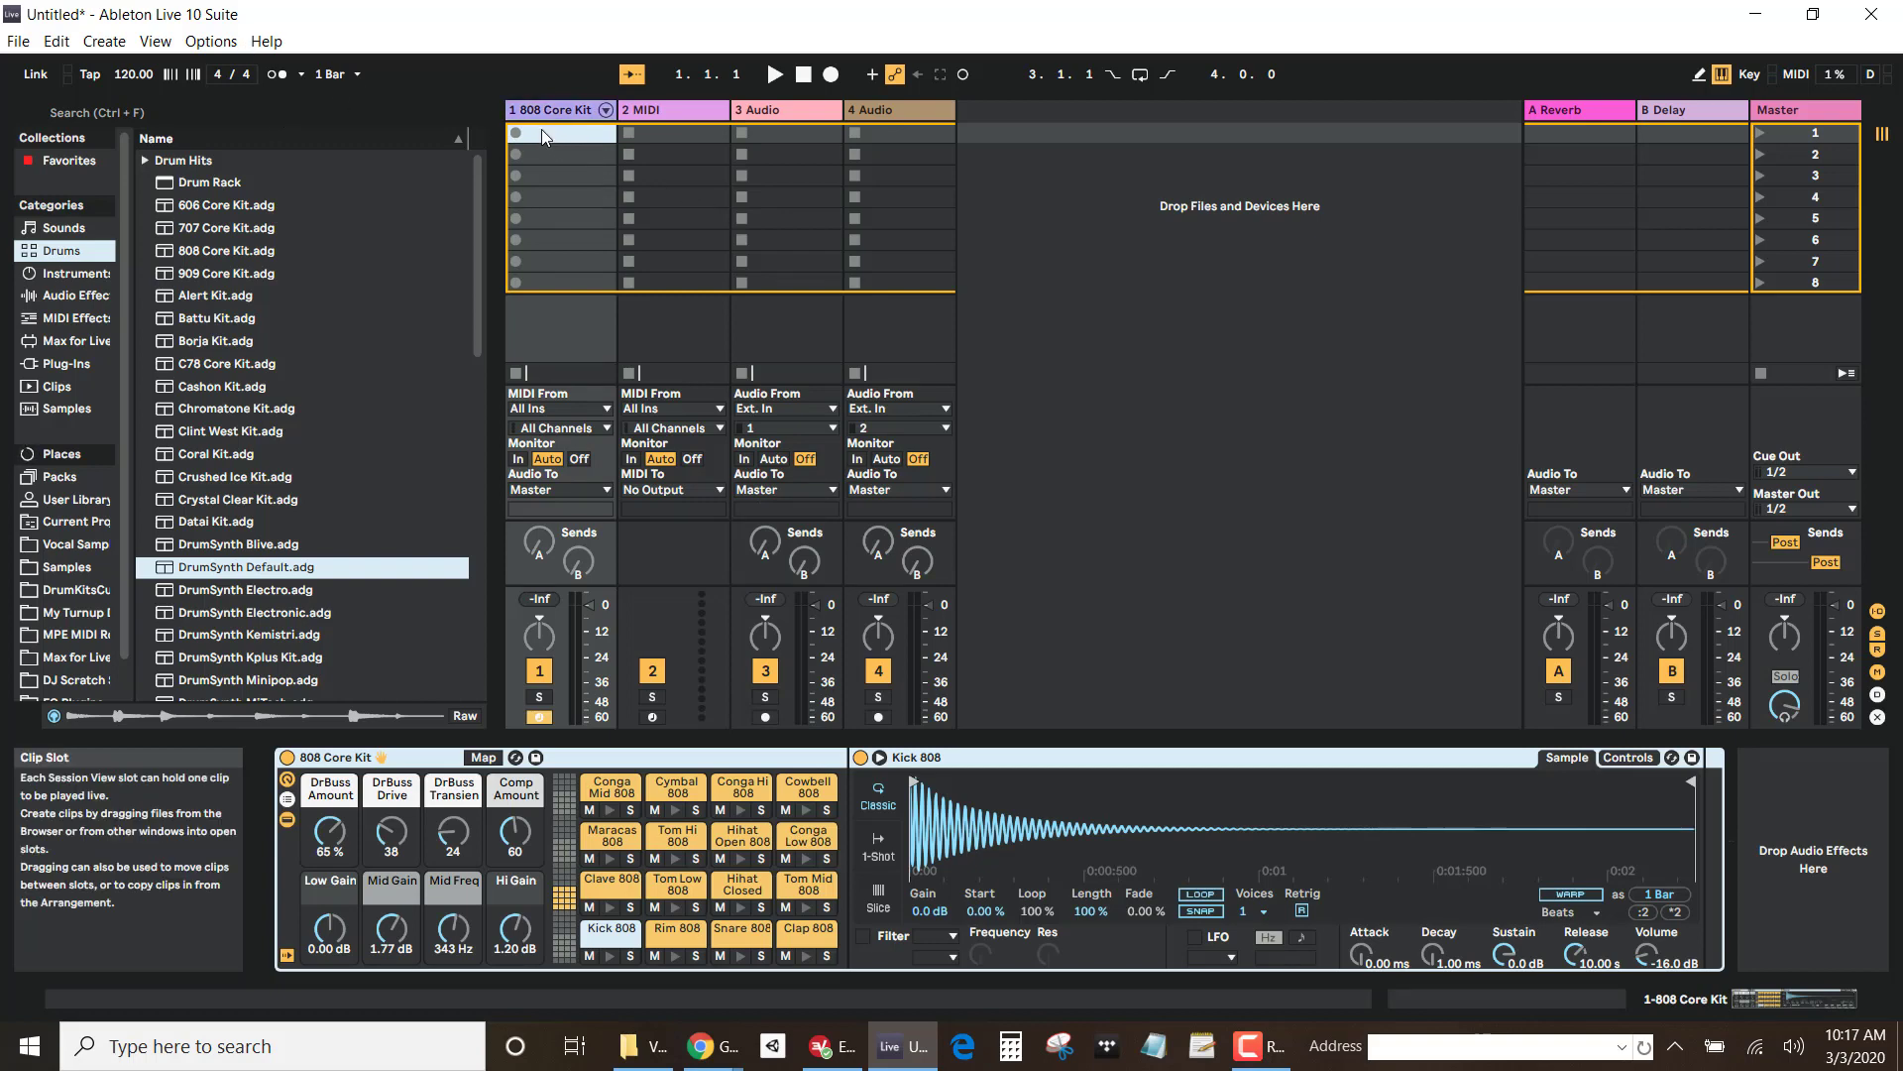
pyautogui.doubleClick(562, 133)
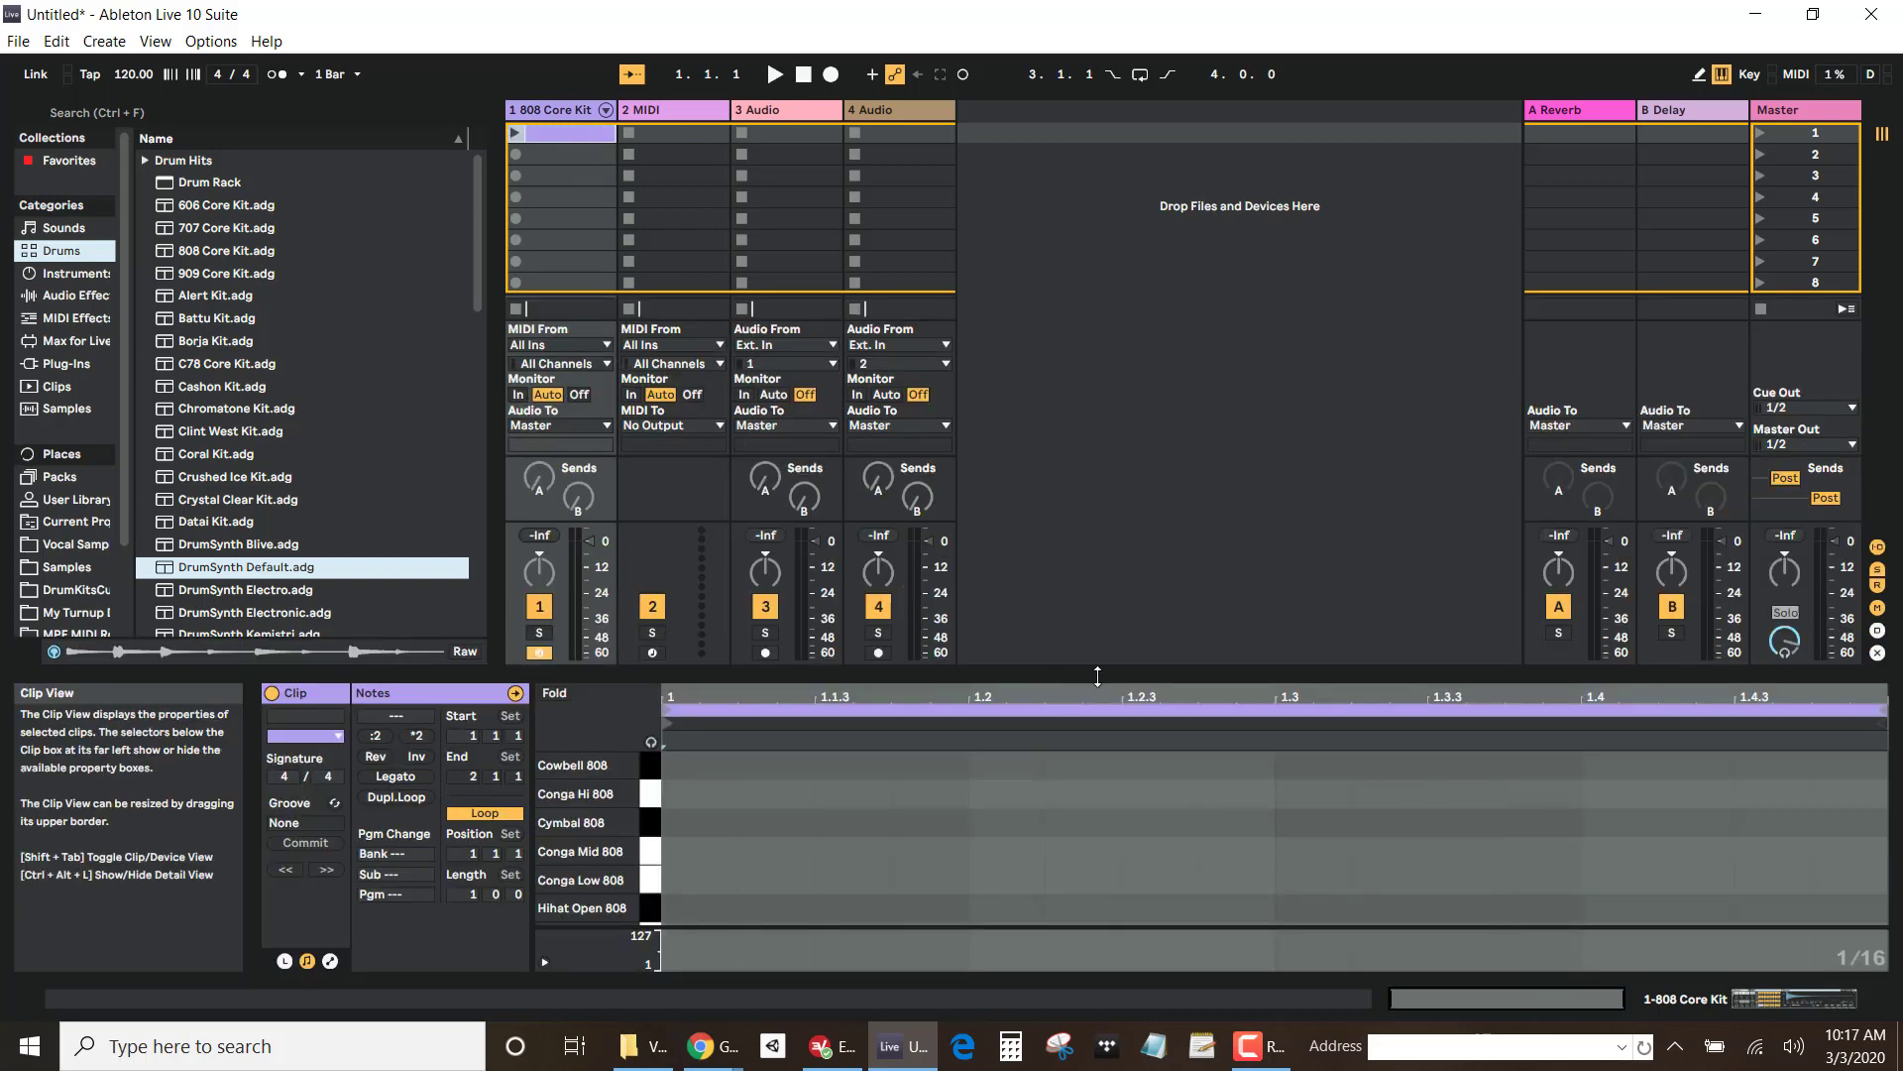
pyautogui.moveTo(1161, 673); pyautogui.dragTo(1118, 388)
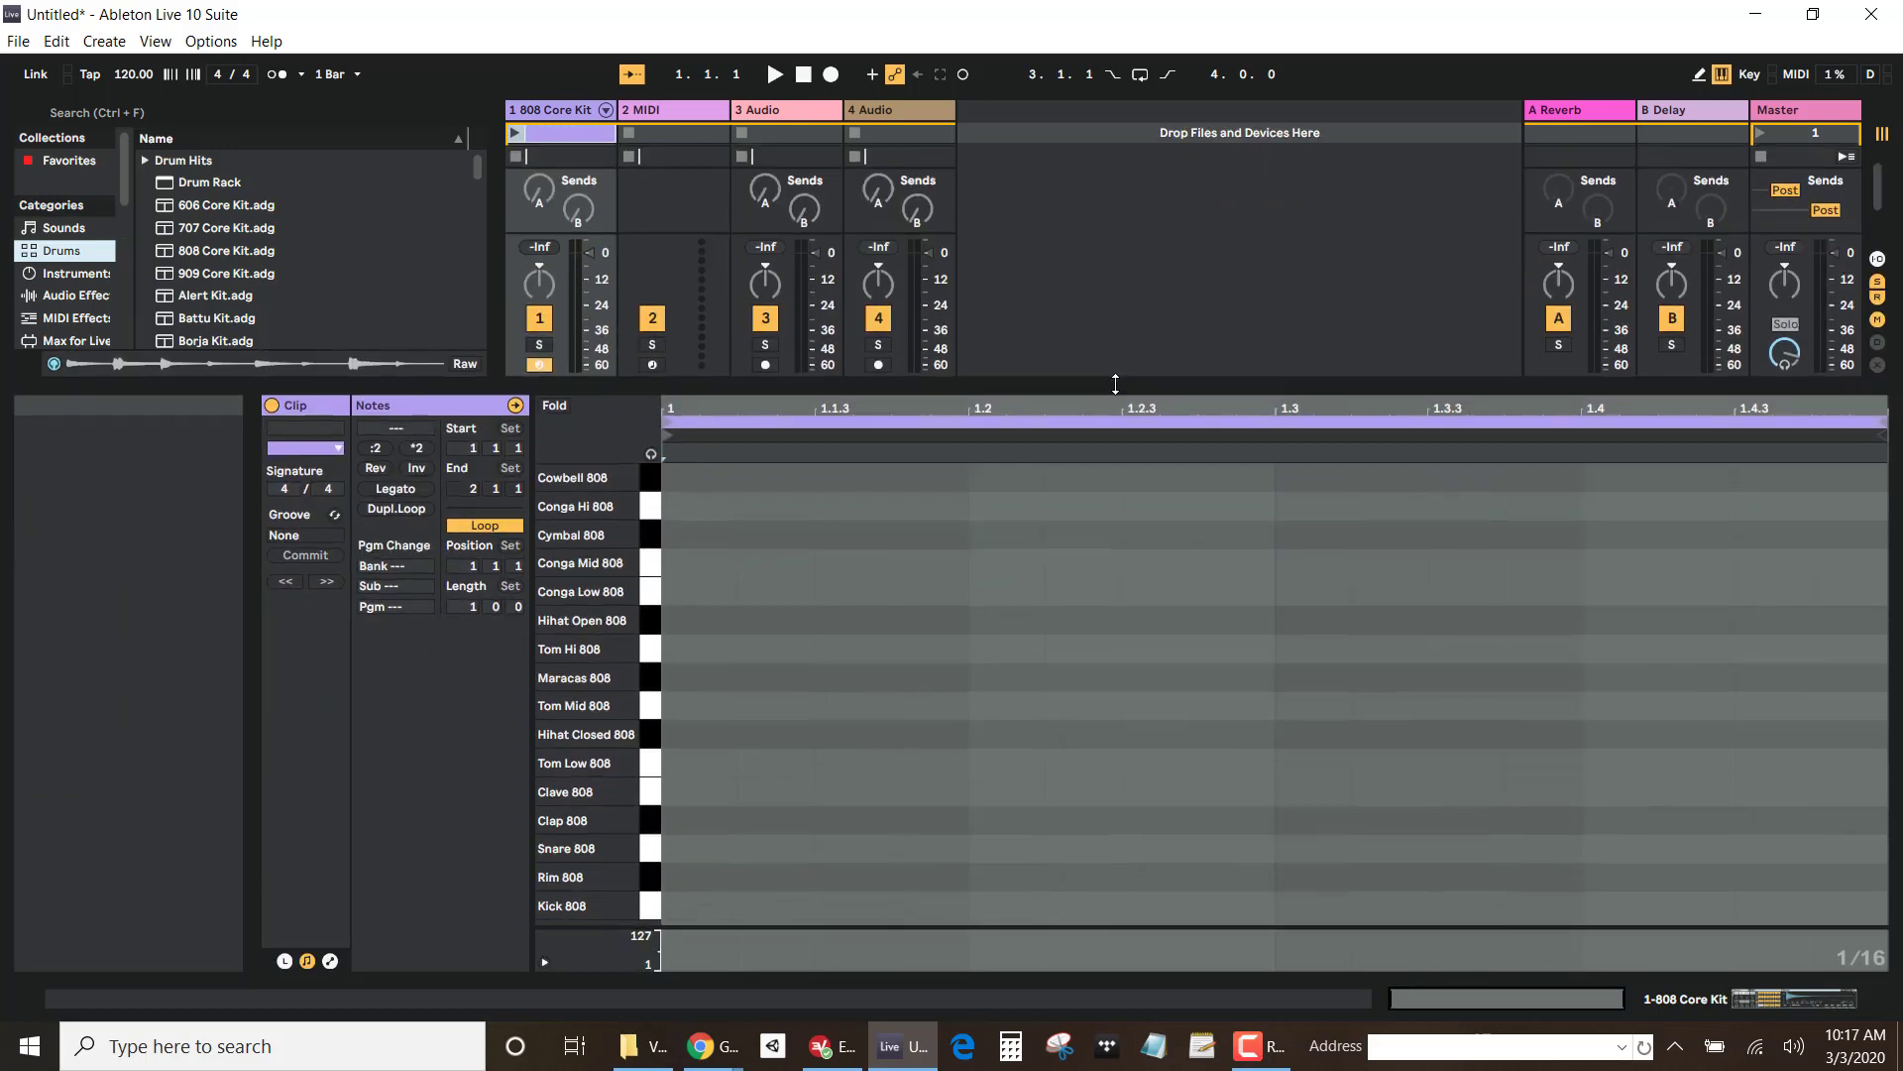
# Step: Turn on the MIDI editor preview and audition the kit's Kick 808, Snare 808 and Hihat Closed 808 sounds
pyautogui.click(651, 454)
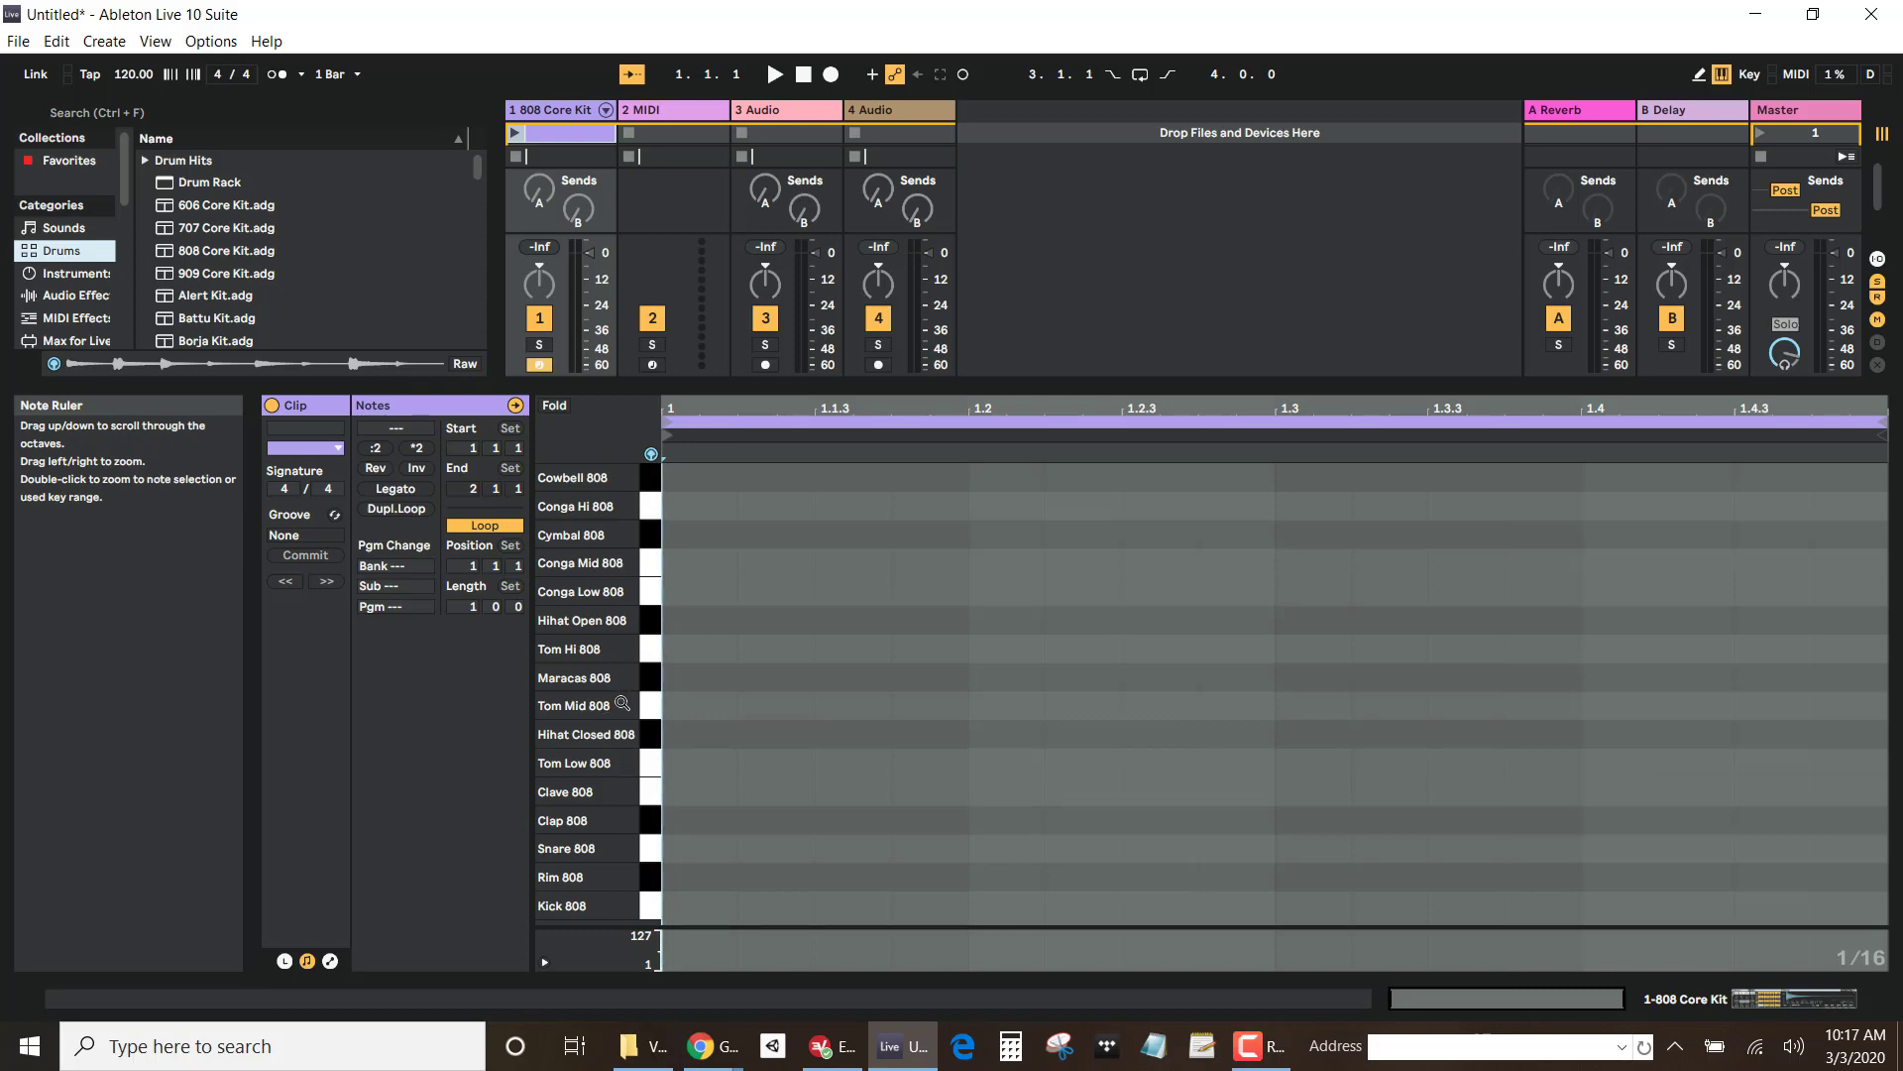
pyautogui.click(654, 912)
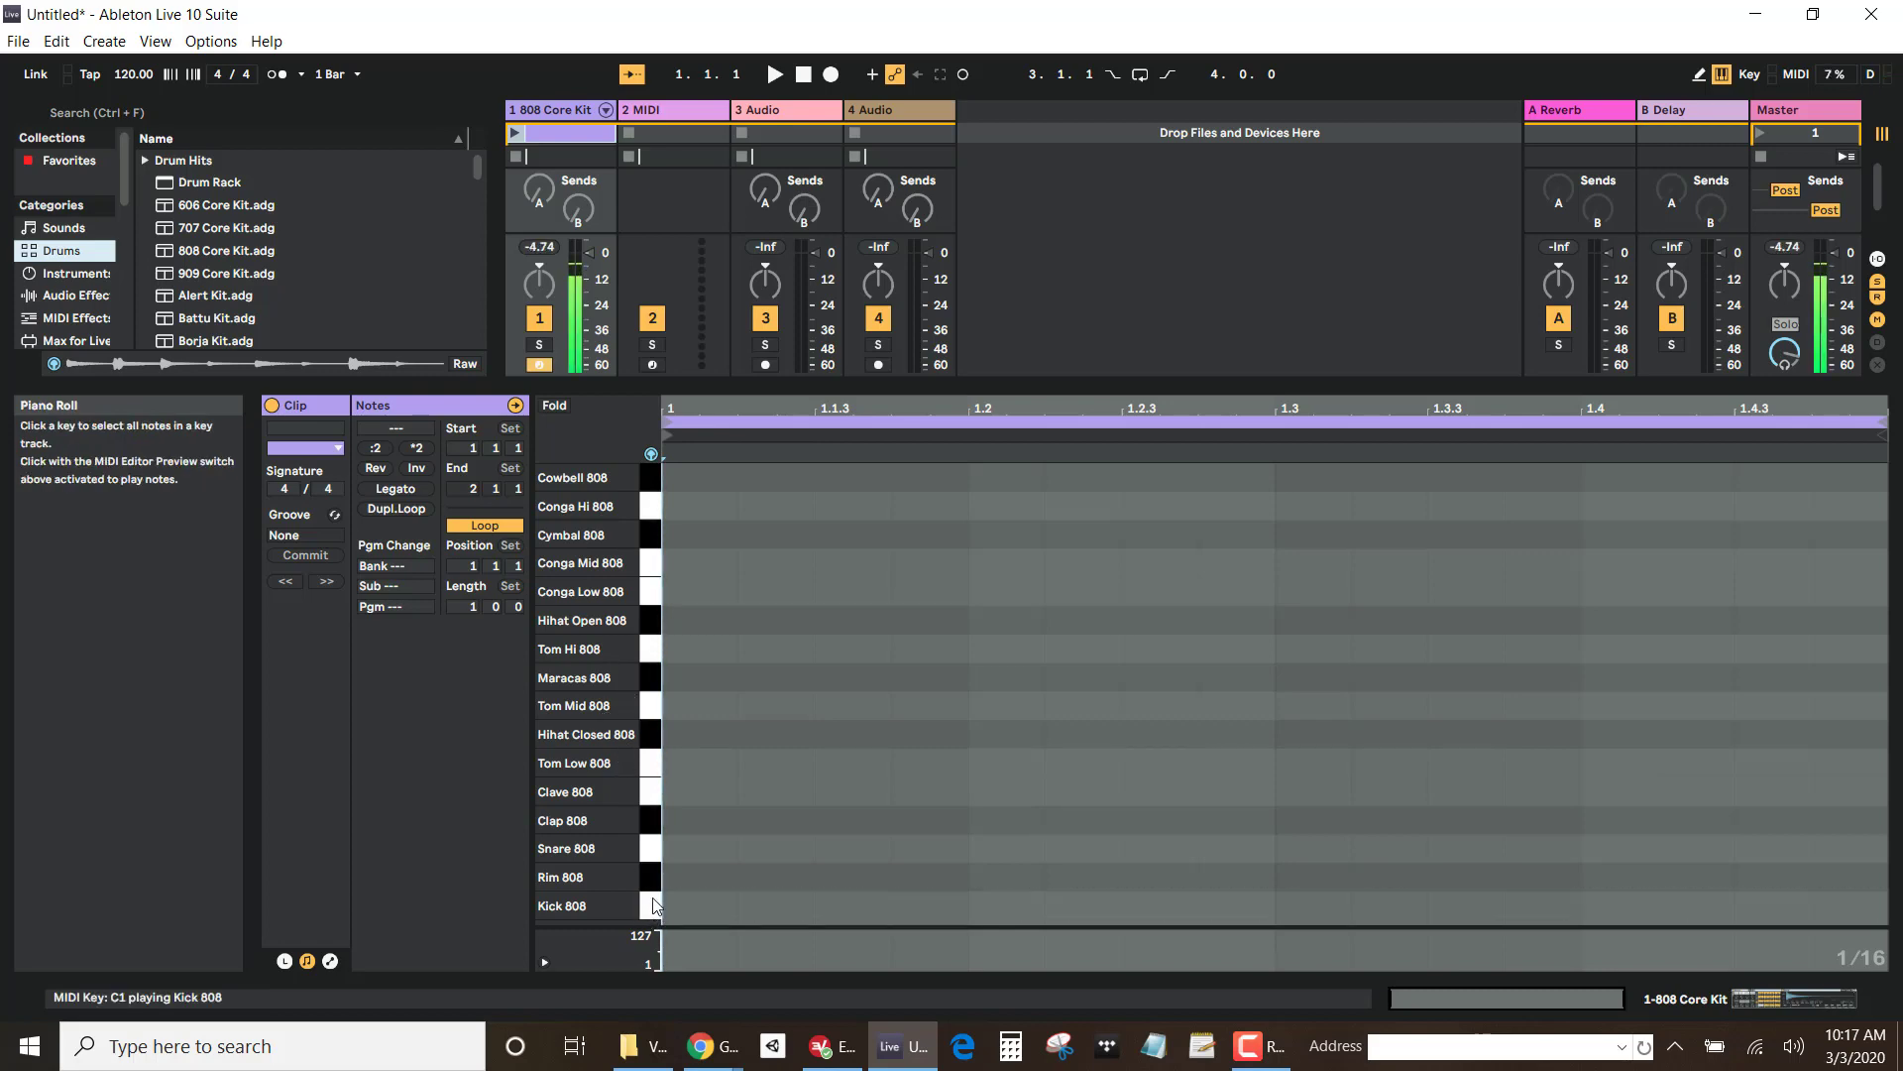
pyautogui.click(650, 849)
pyautogui.click(653, 737)
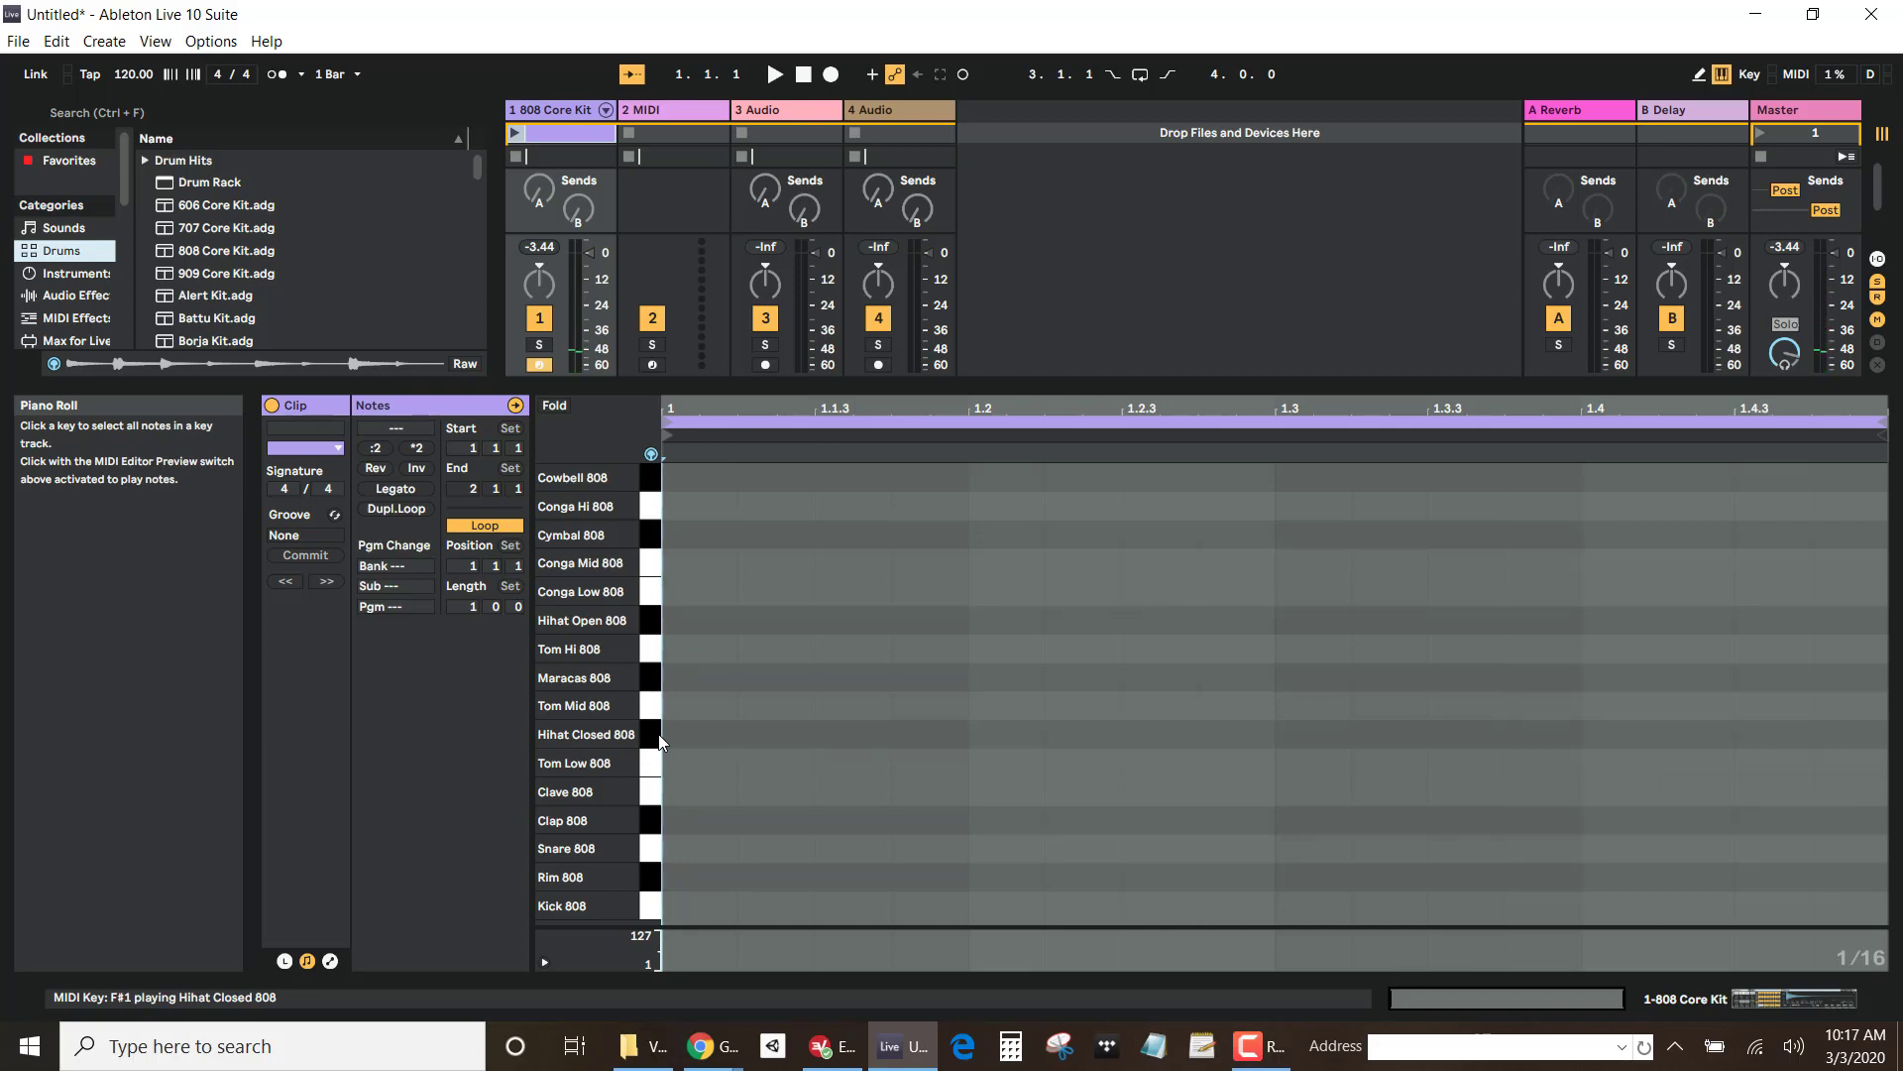
pyautogui.click(658, 738)
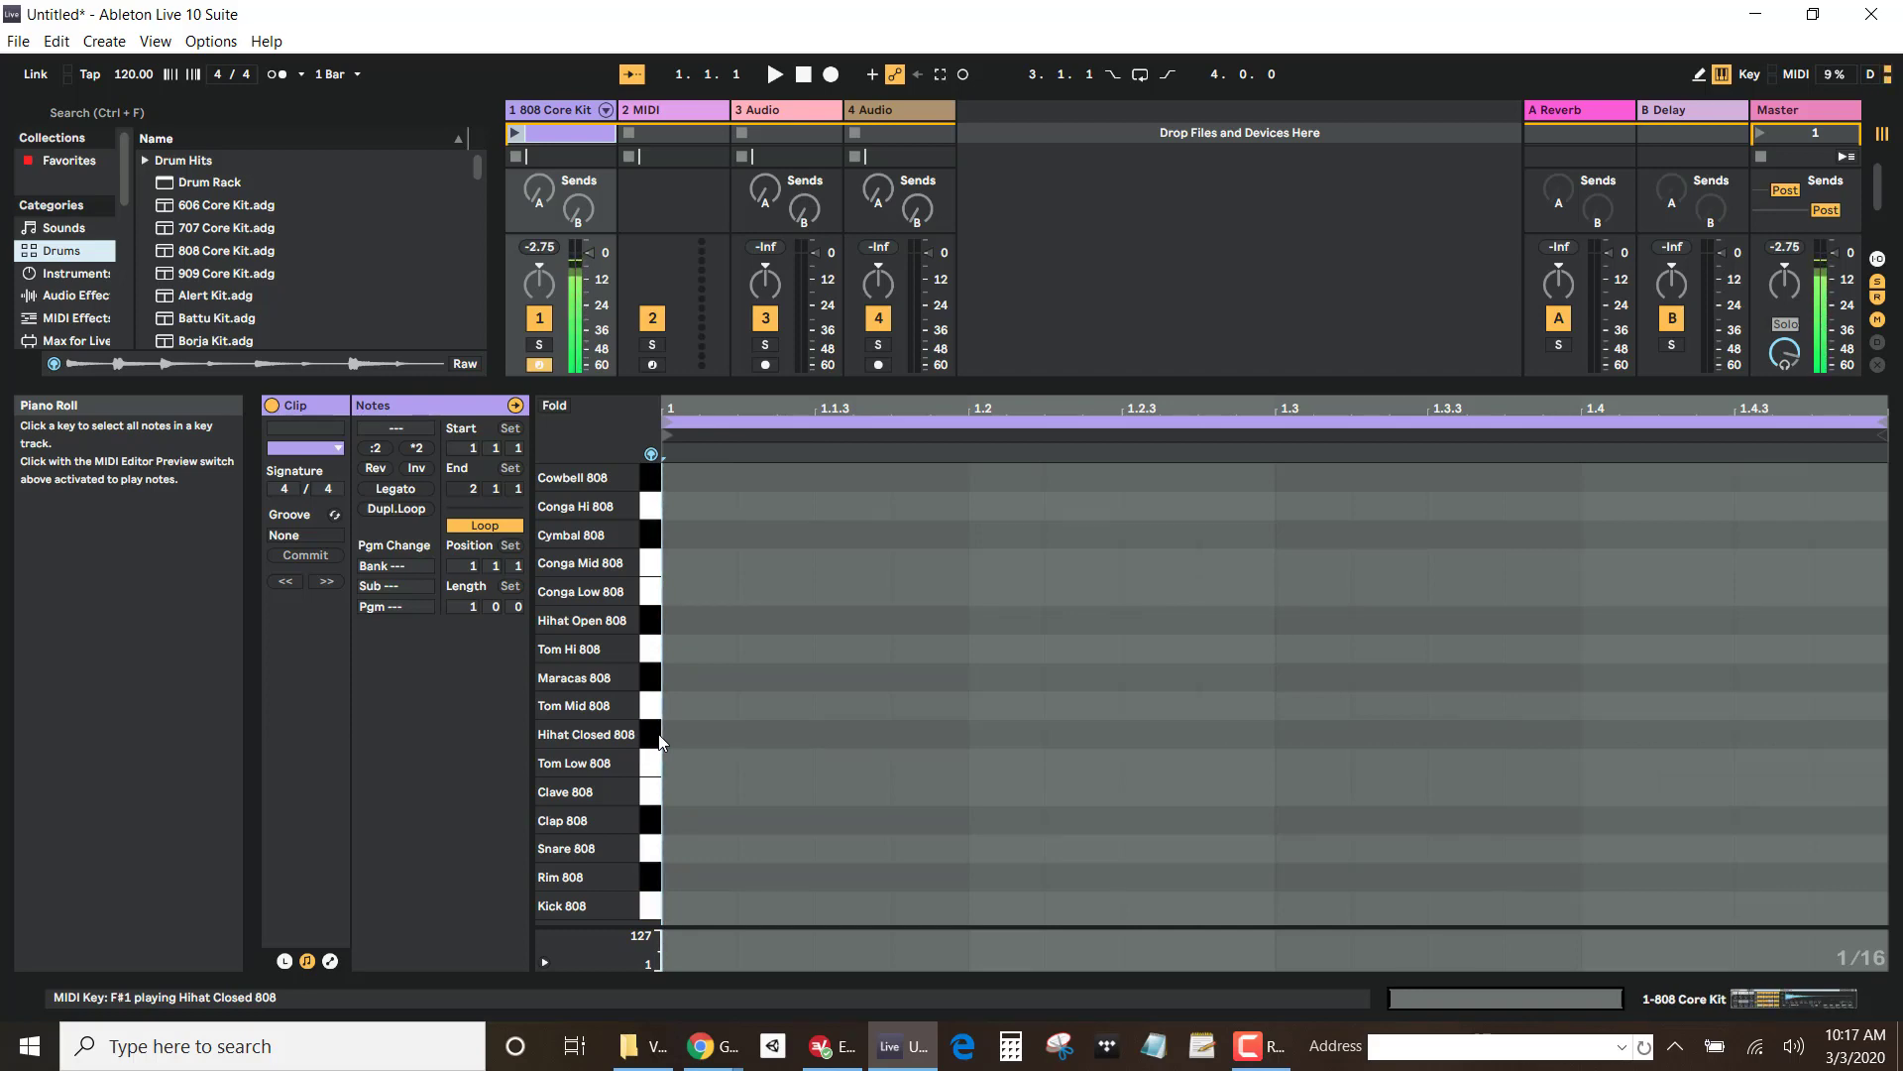
pyautogui.press('s')
pyautogui.press('a')
pyautogui.press('t')
pyautogui.press('t')
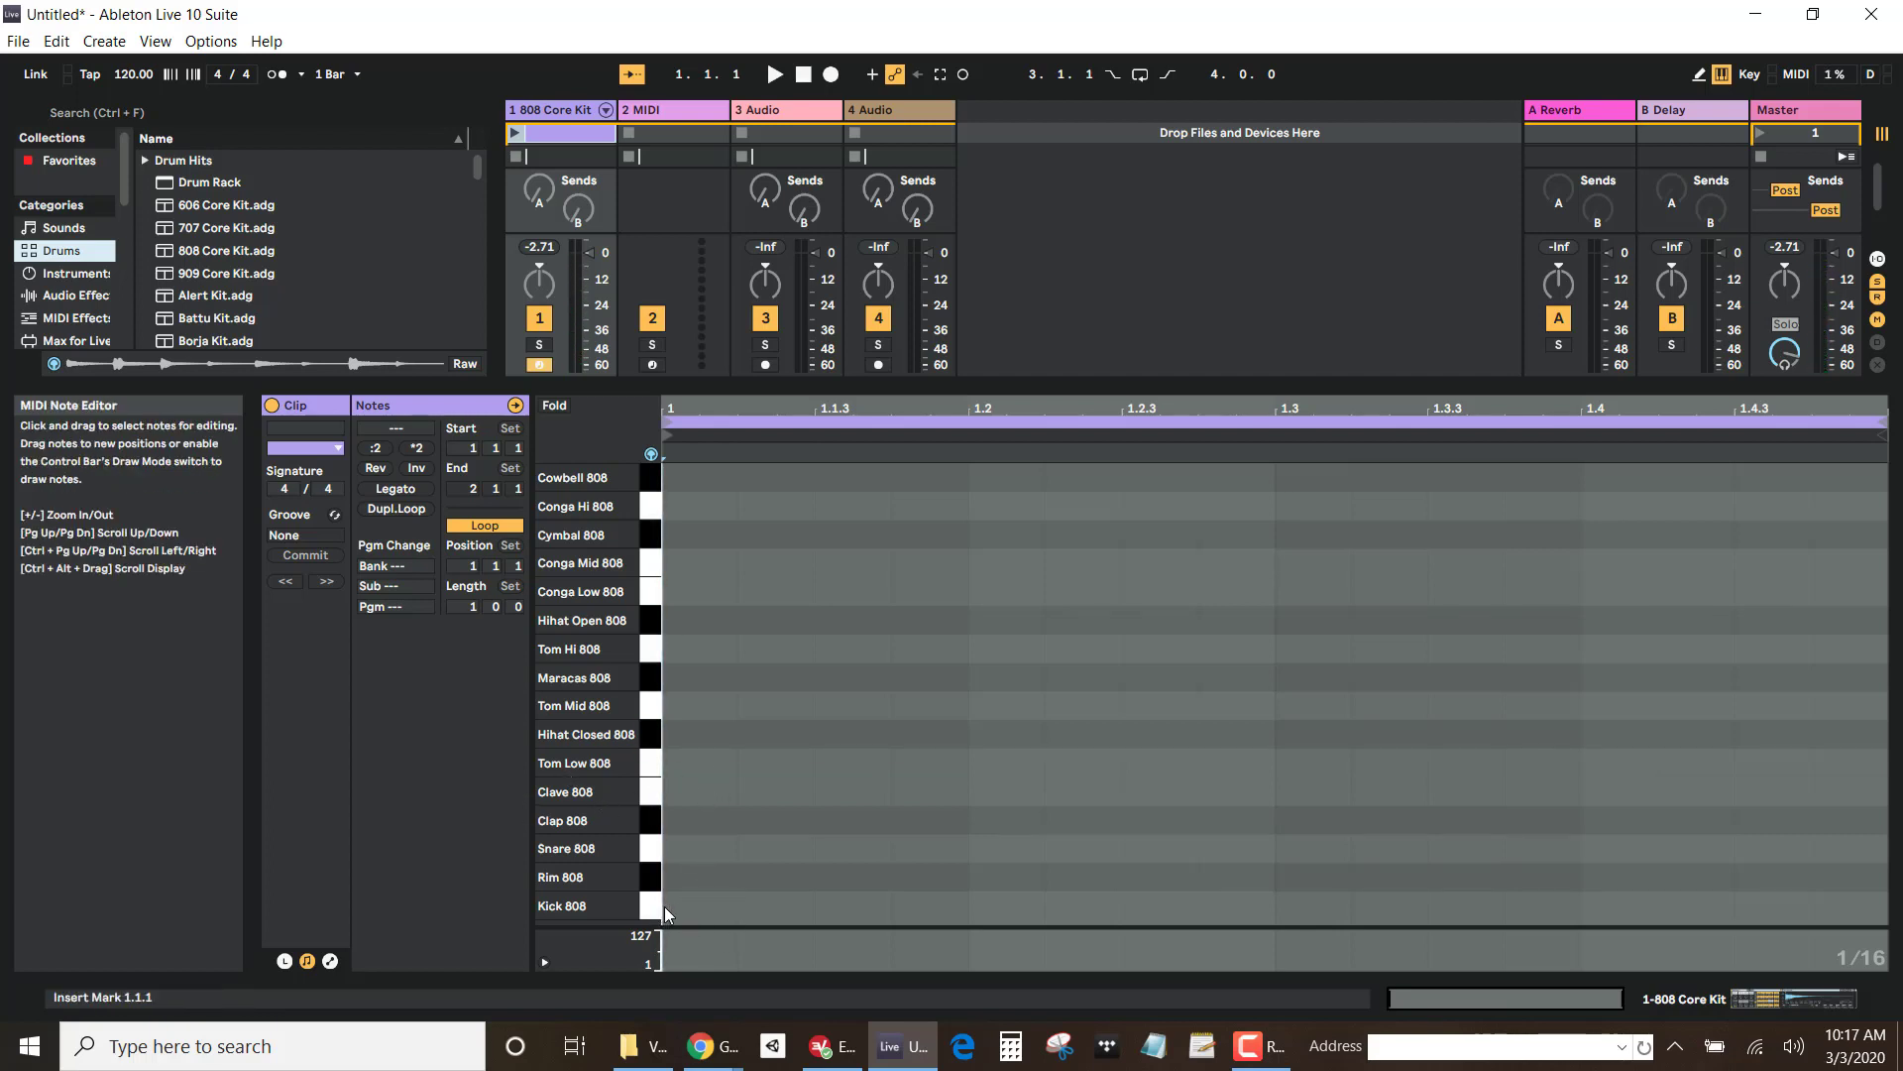
pyautogui.press('a')
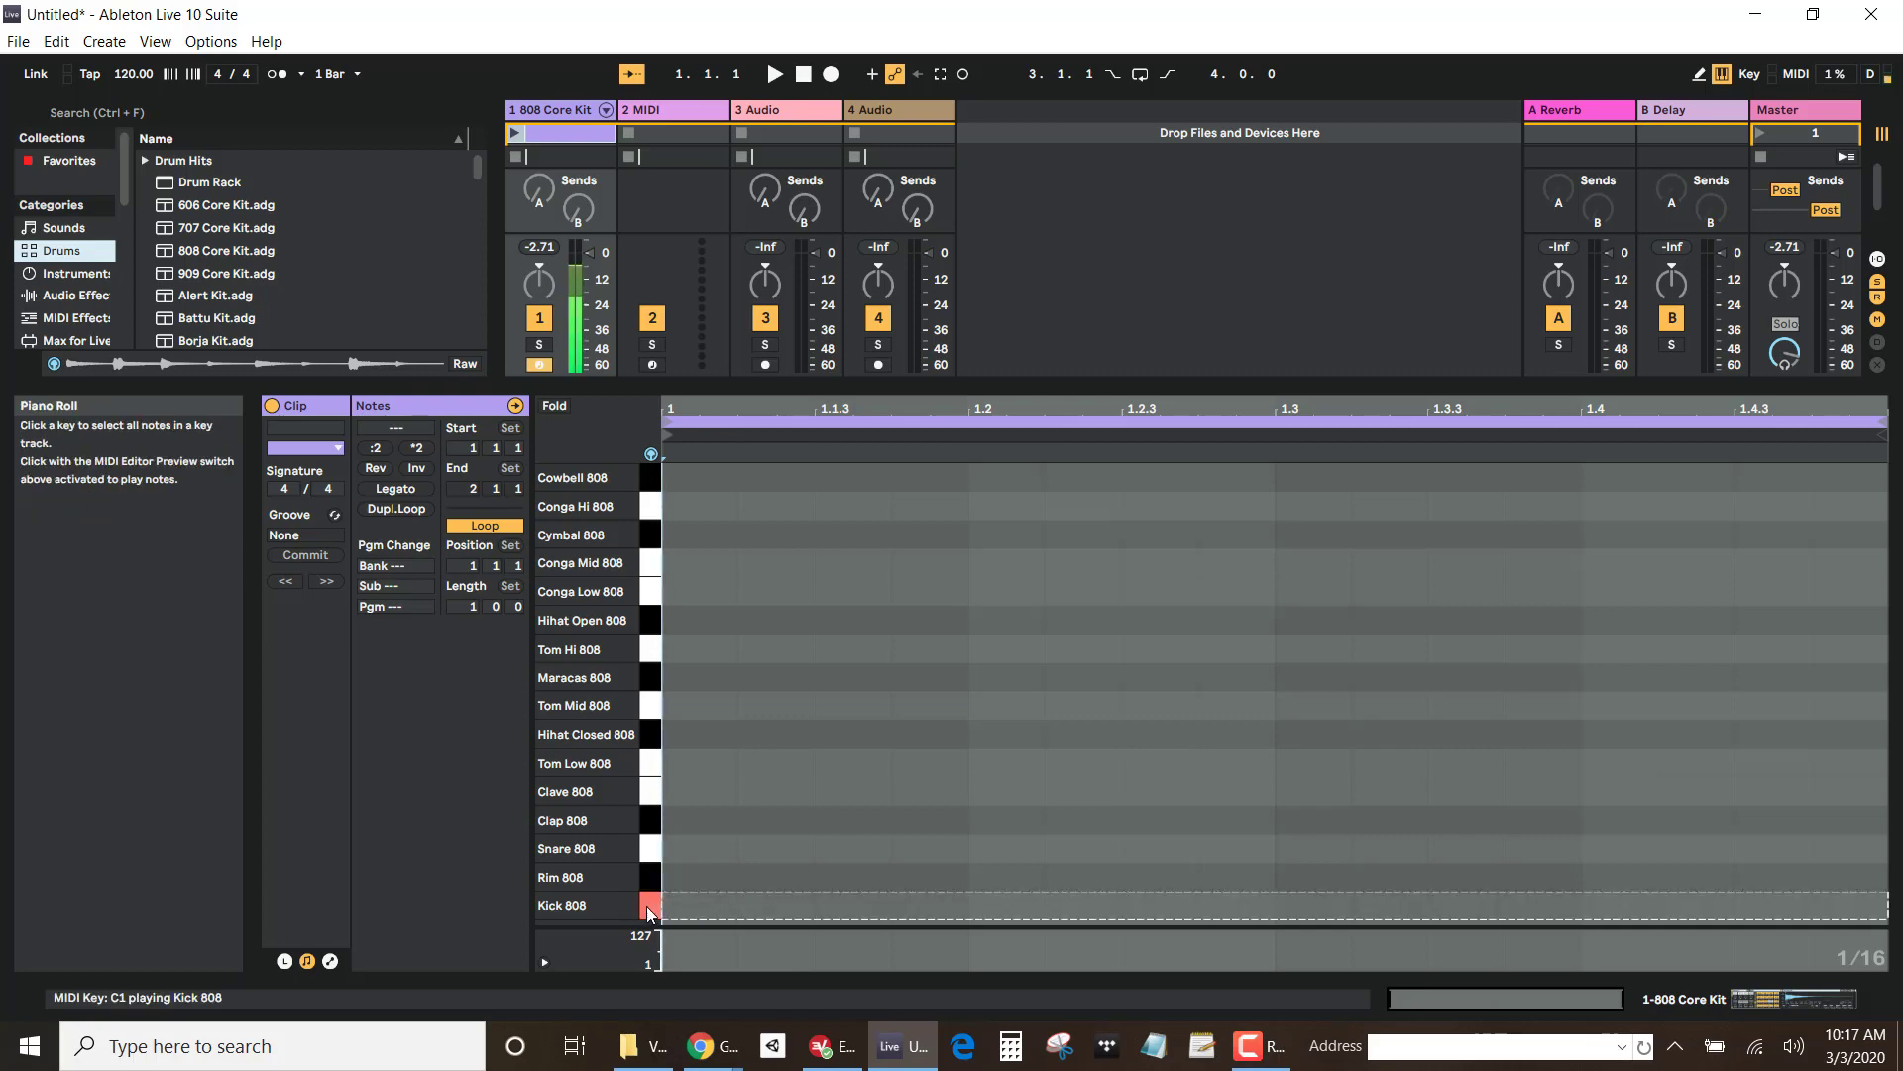
# Step: Add Kick 808 notes on all four beats of the bar and launch the clip to hear them
pyautogui.doubleClick(706, 907)
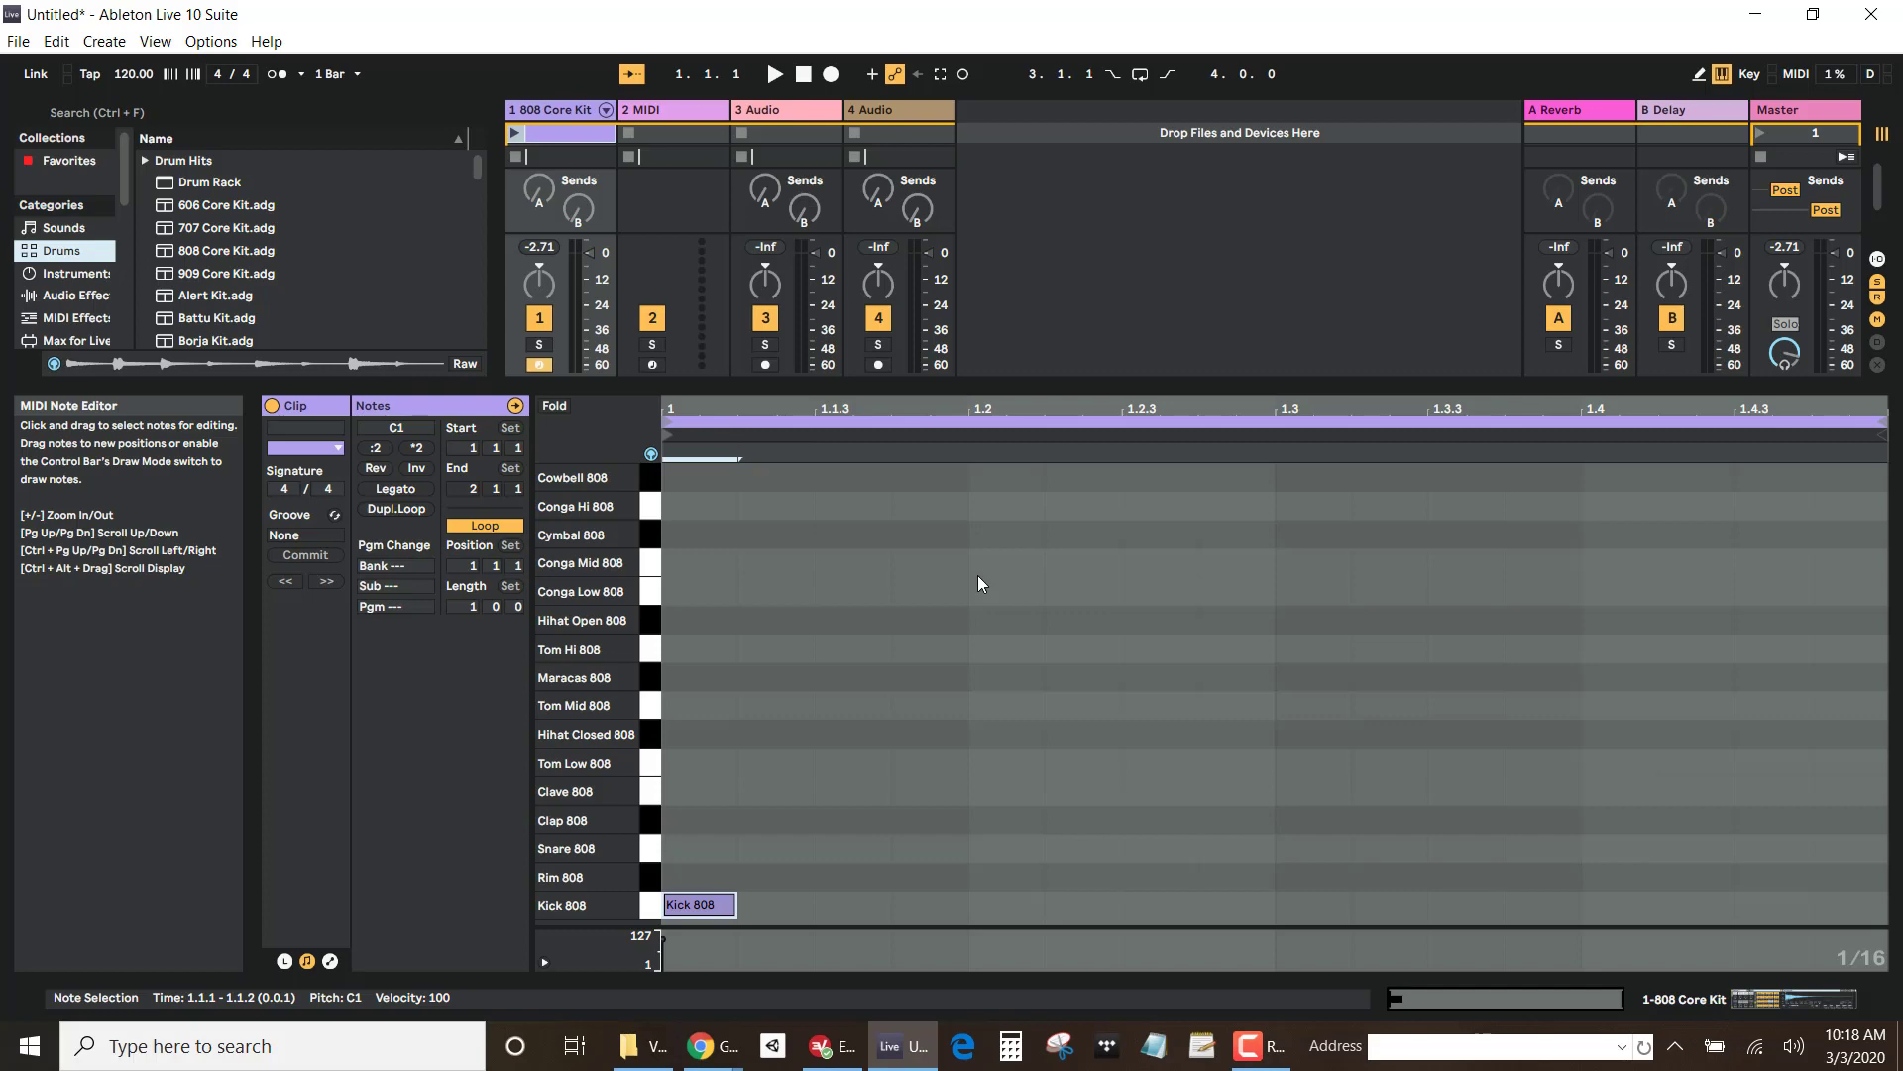
pyautogui.doubleClick(999, 903)
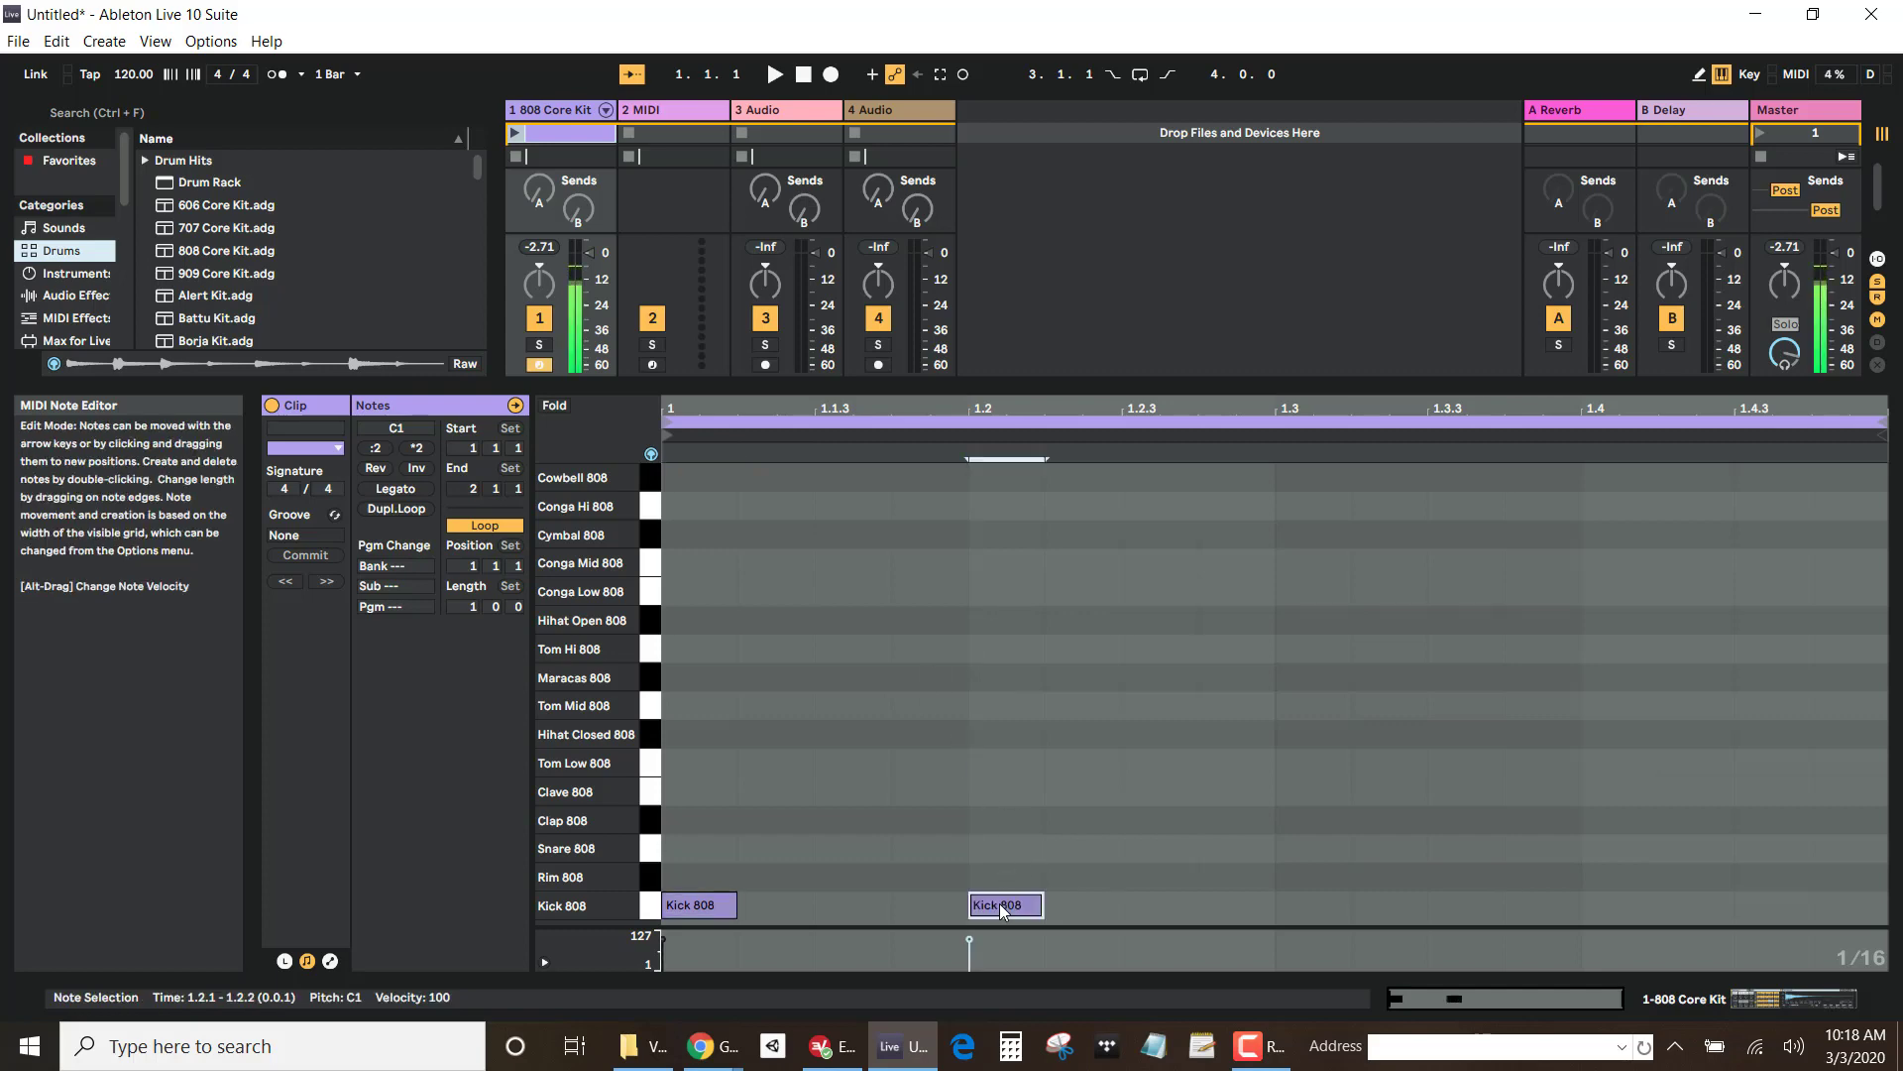
pyautogui.click(1295, 906)
pyautogui.doubleClick(1295, 906)
pyautogui.doubleClick(1608, 903)
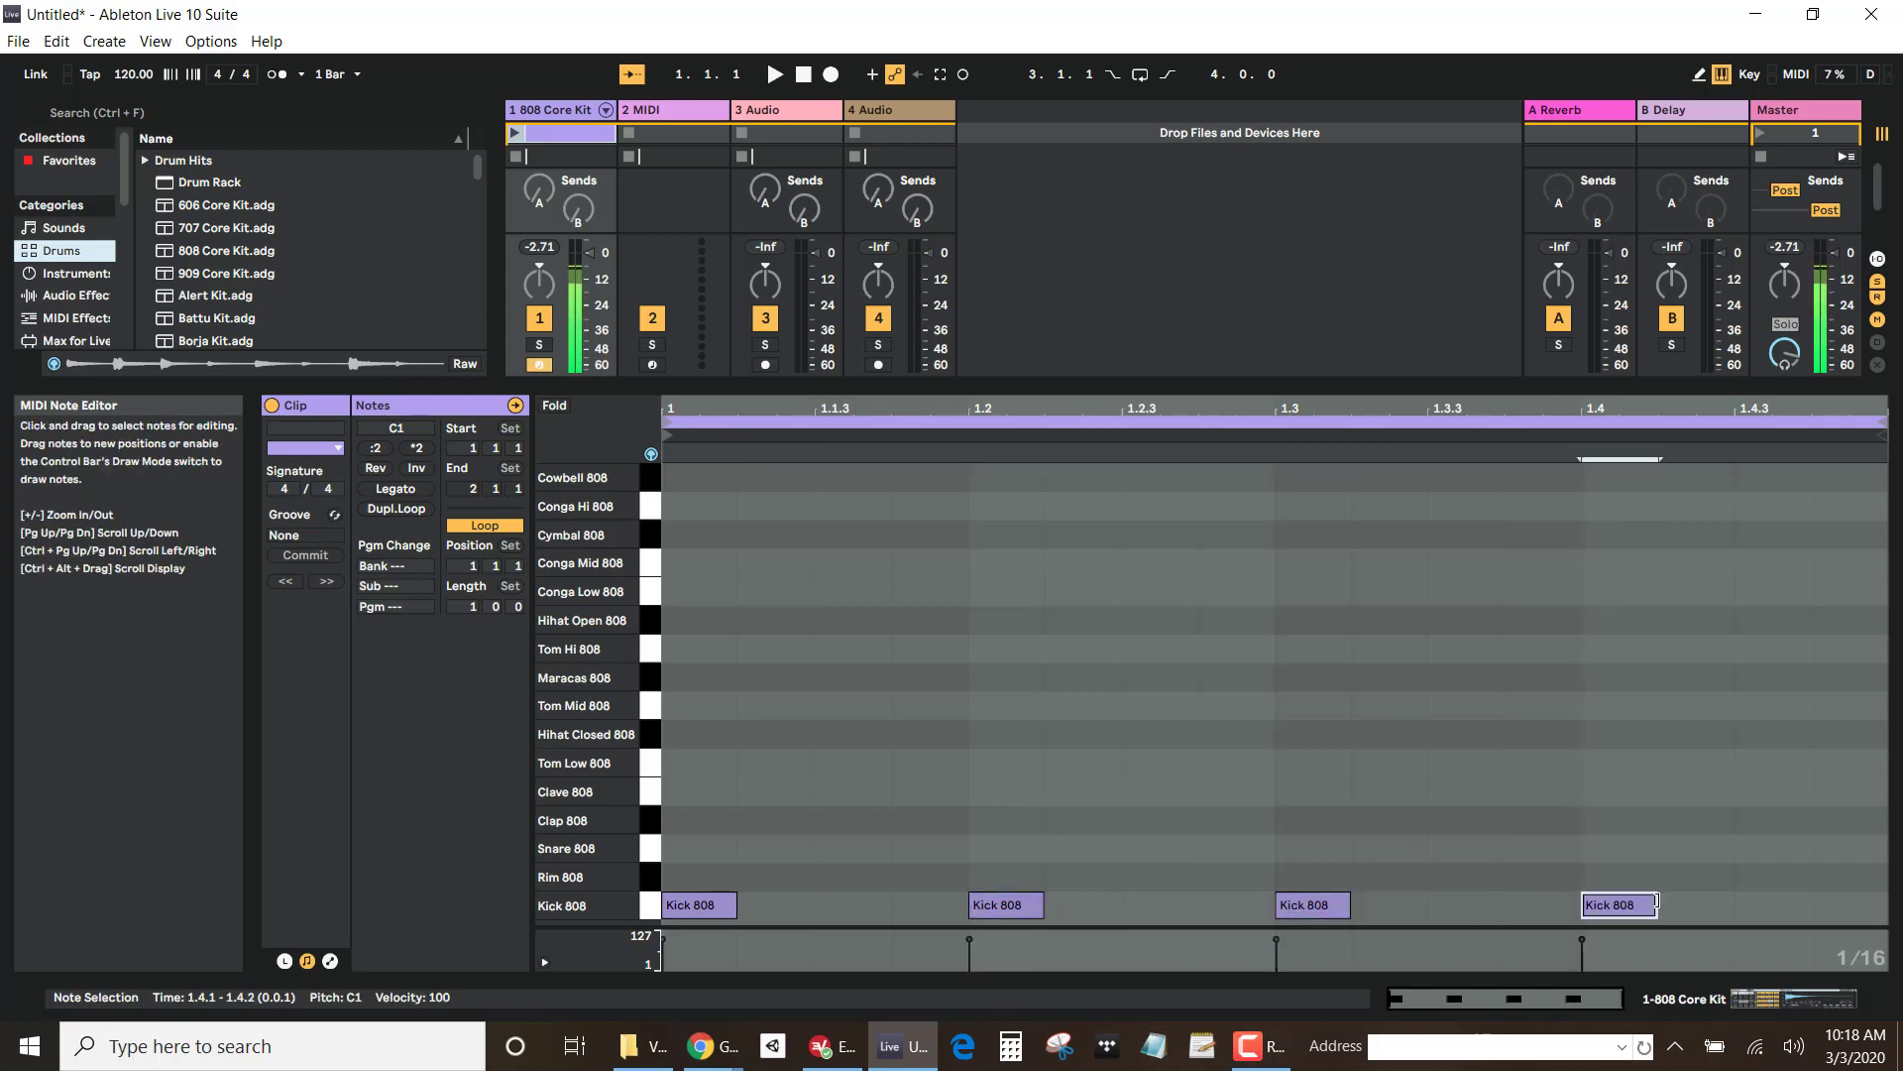
pyautogui.click(518, 132)
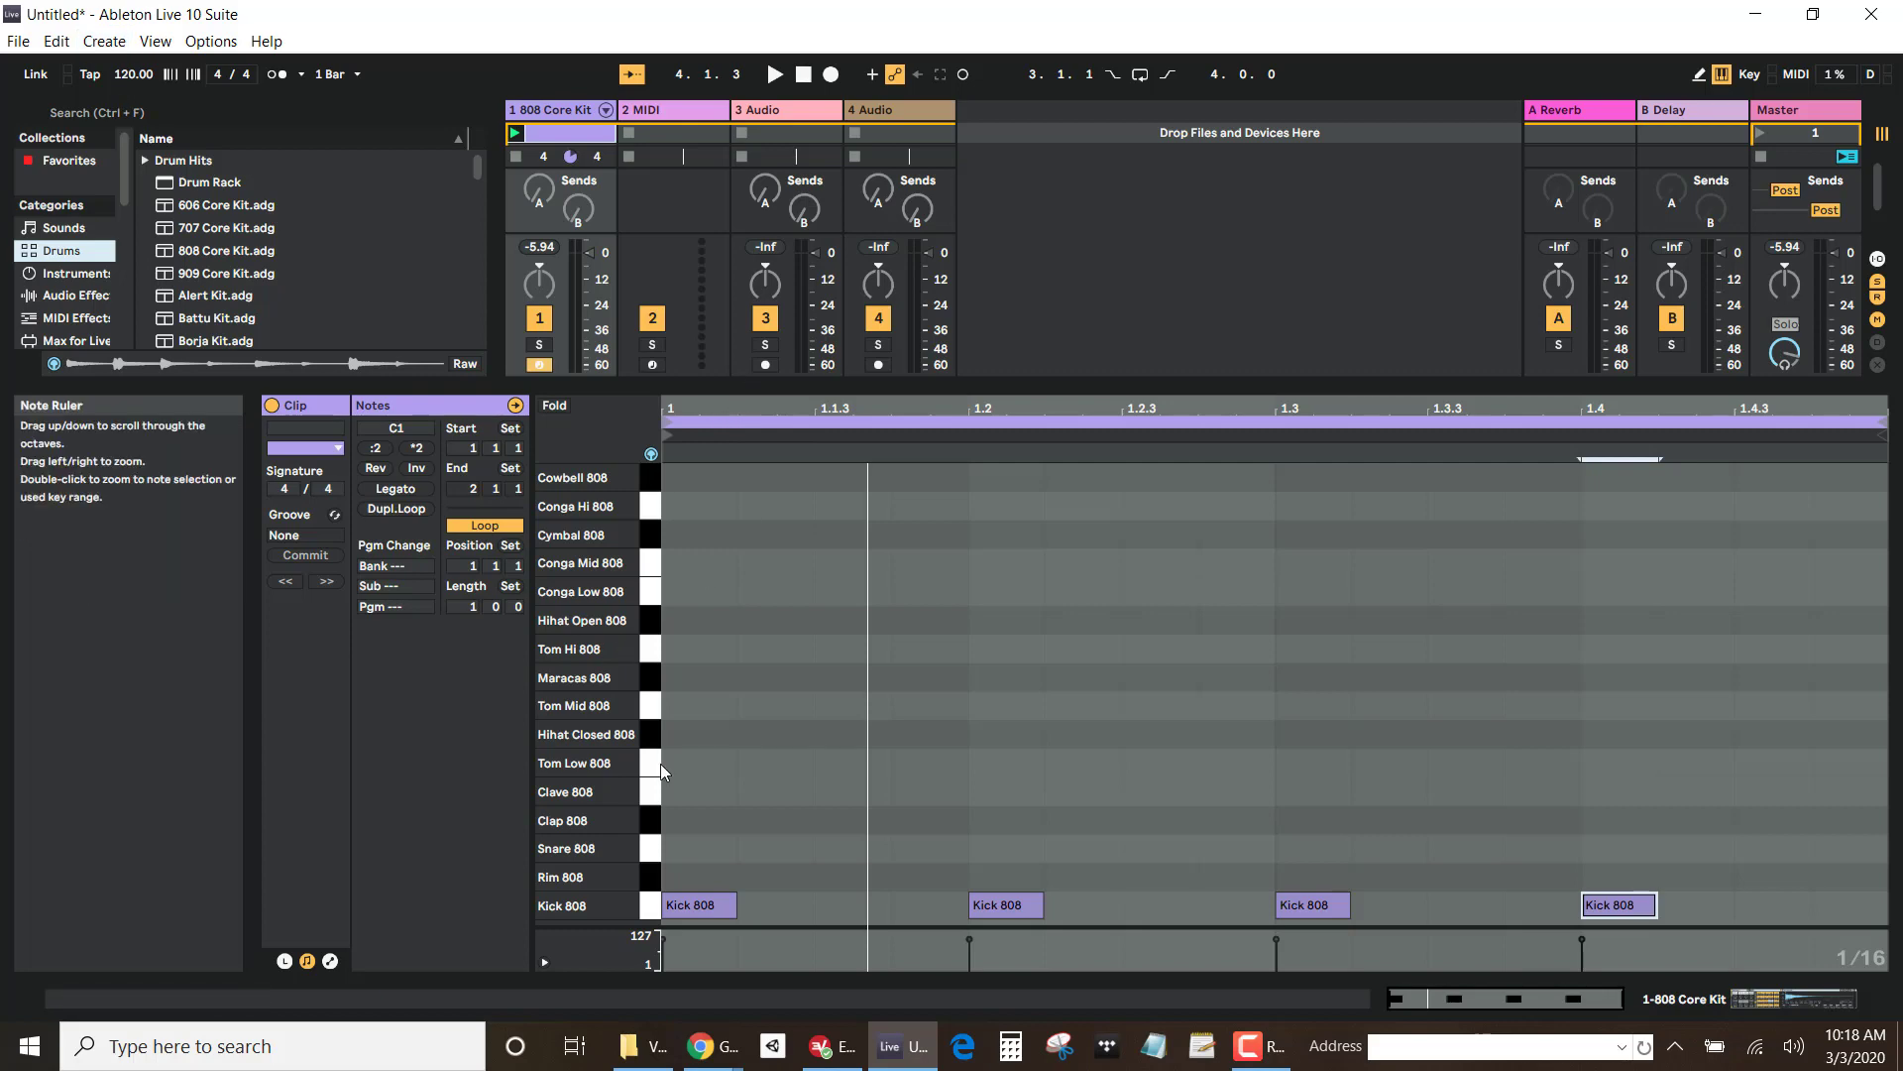
# Step: Select all the Kick 808 notes, and lower the tempo to 89 BPM while the clip plays
pyautogui.click(595, 905)
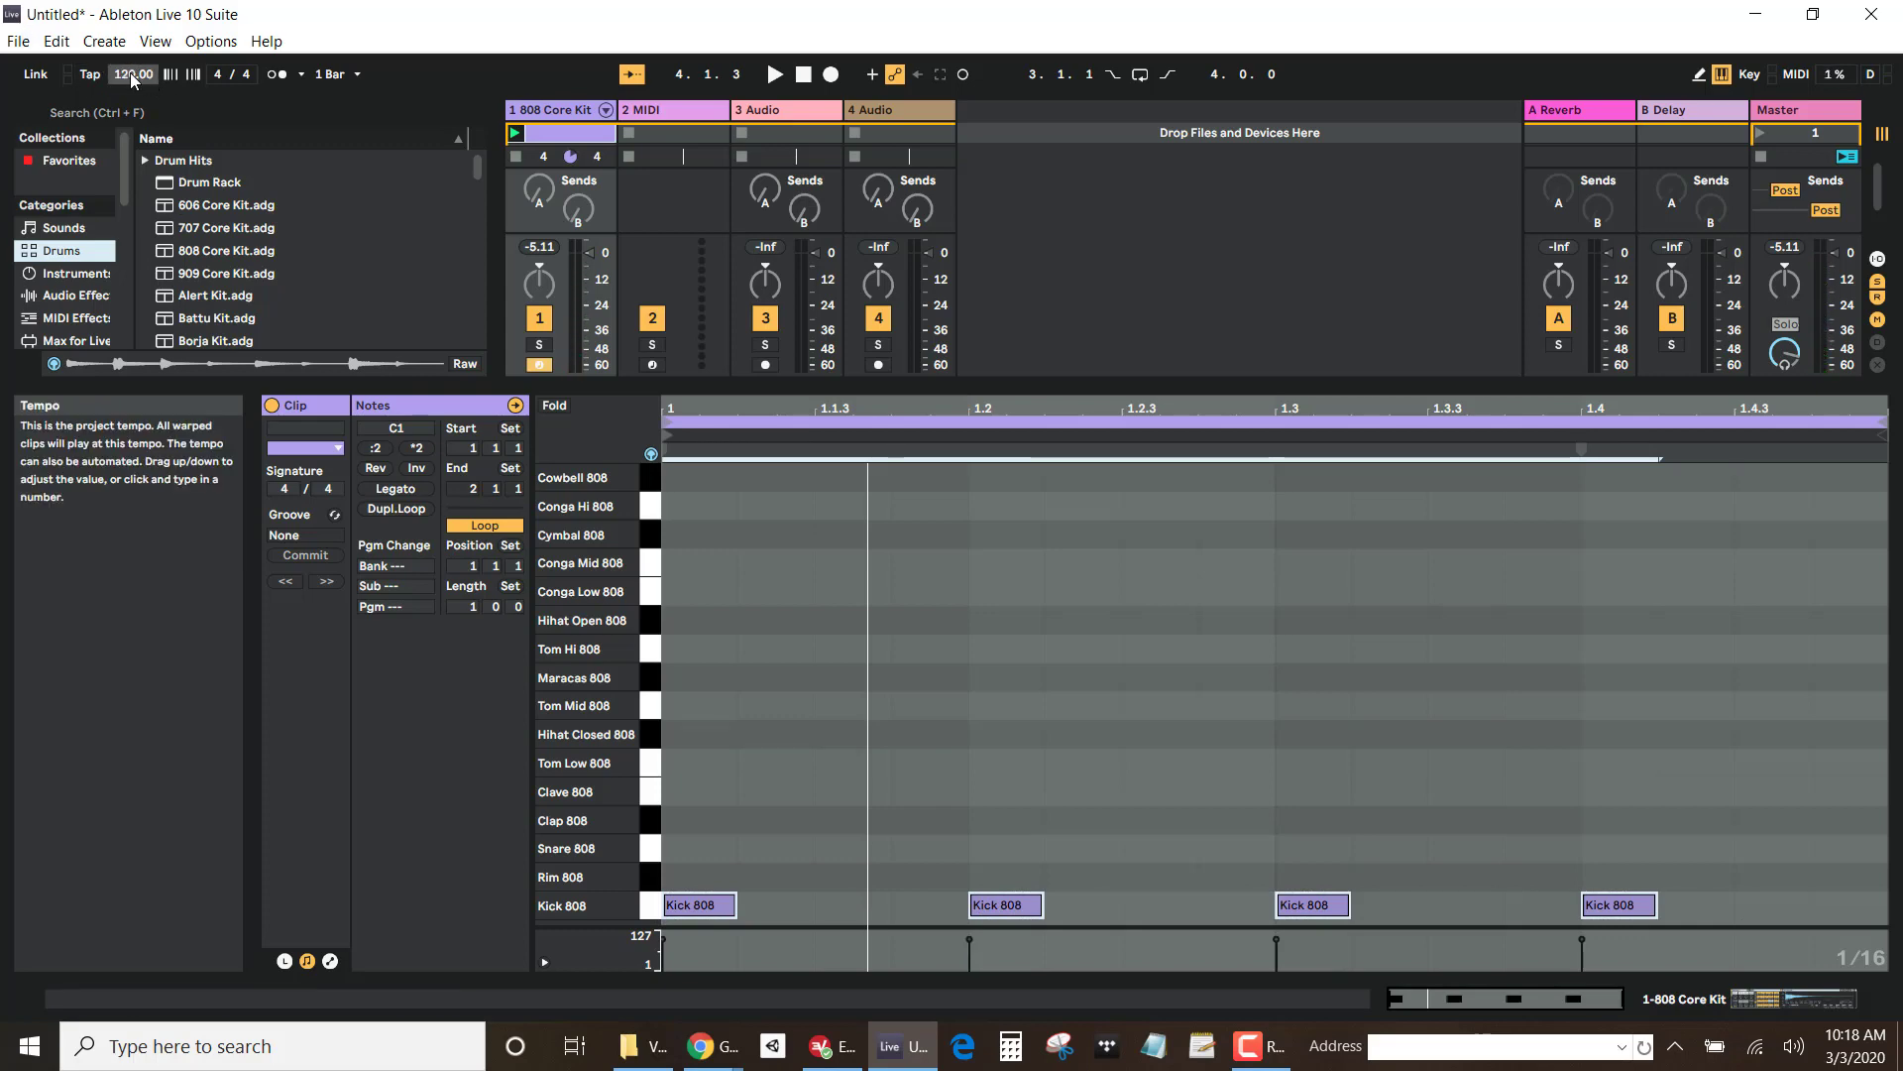
pyautogui.press('space')
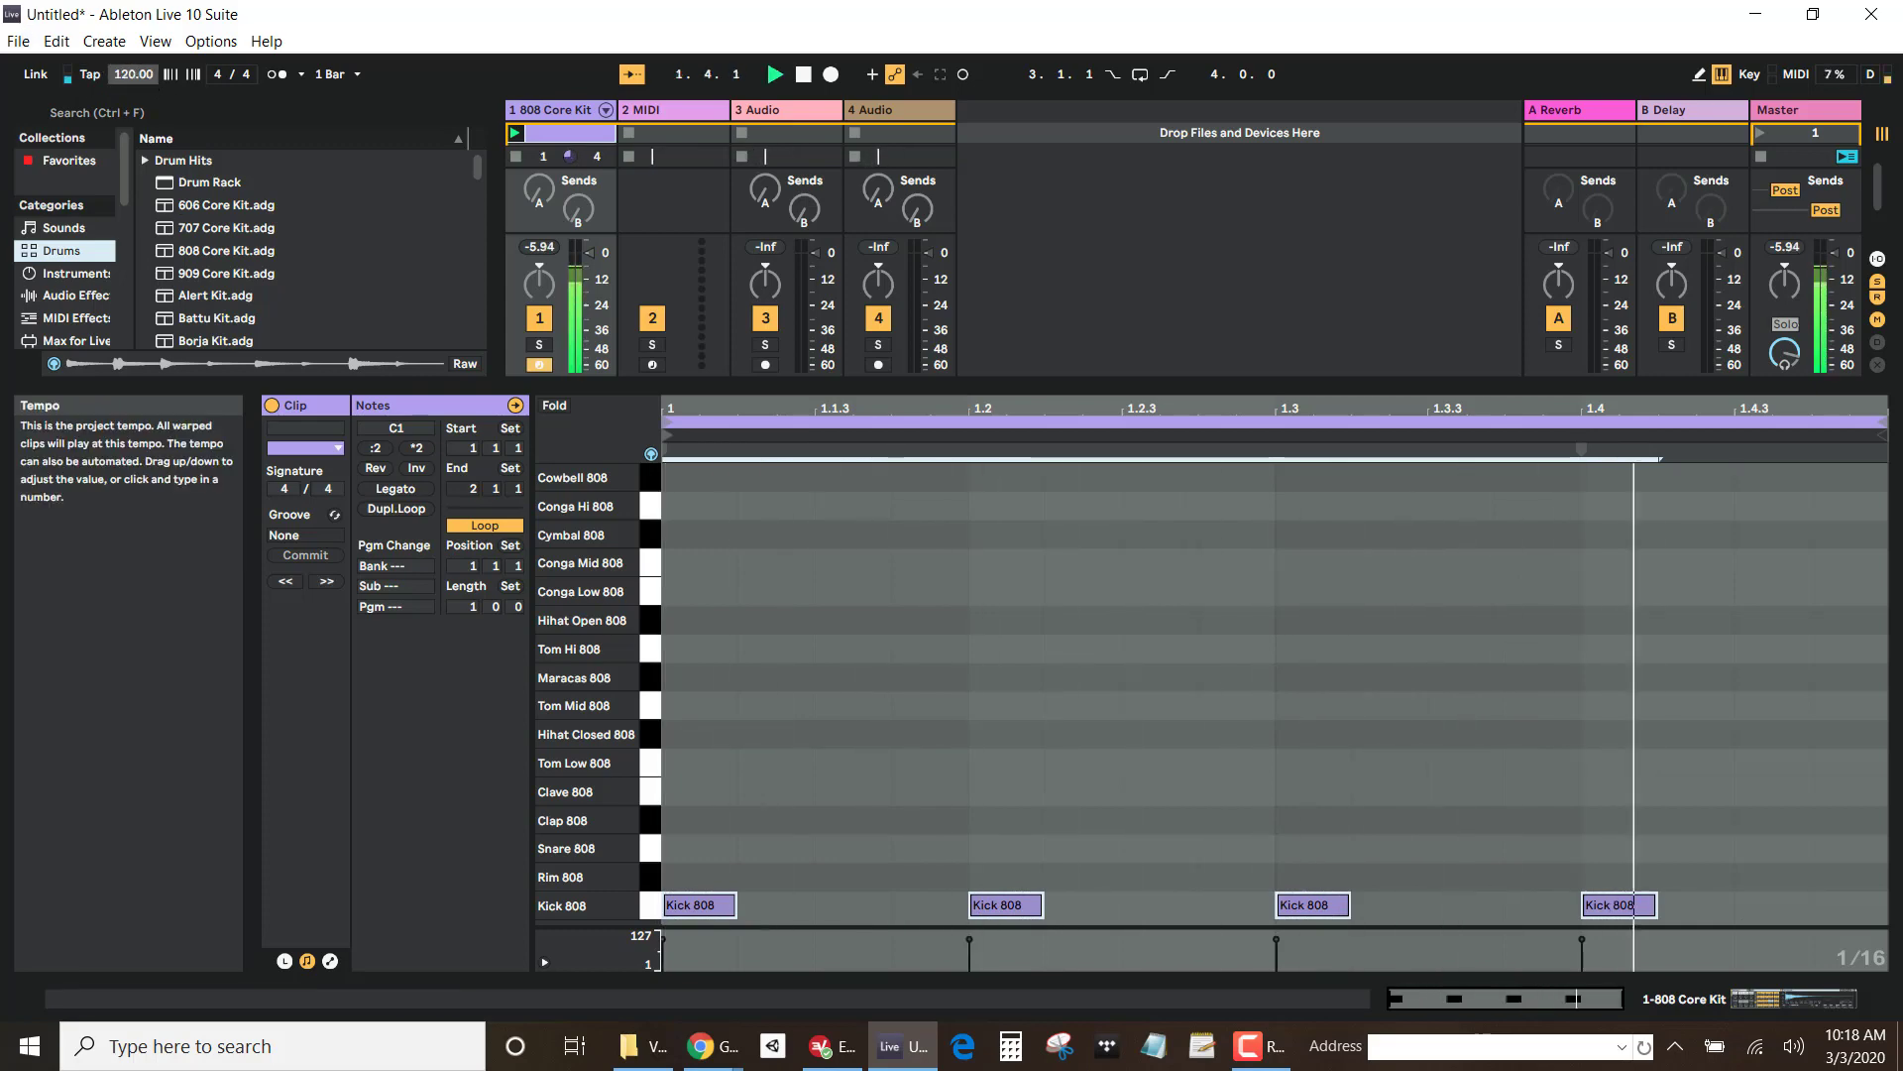
pyautogui.moveTo(133, 75); pyautogui.dragTo(171, 93)
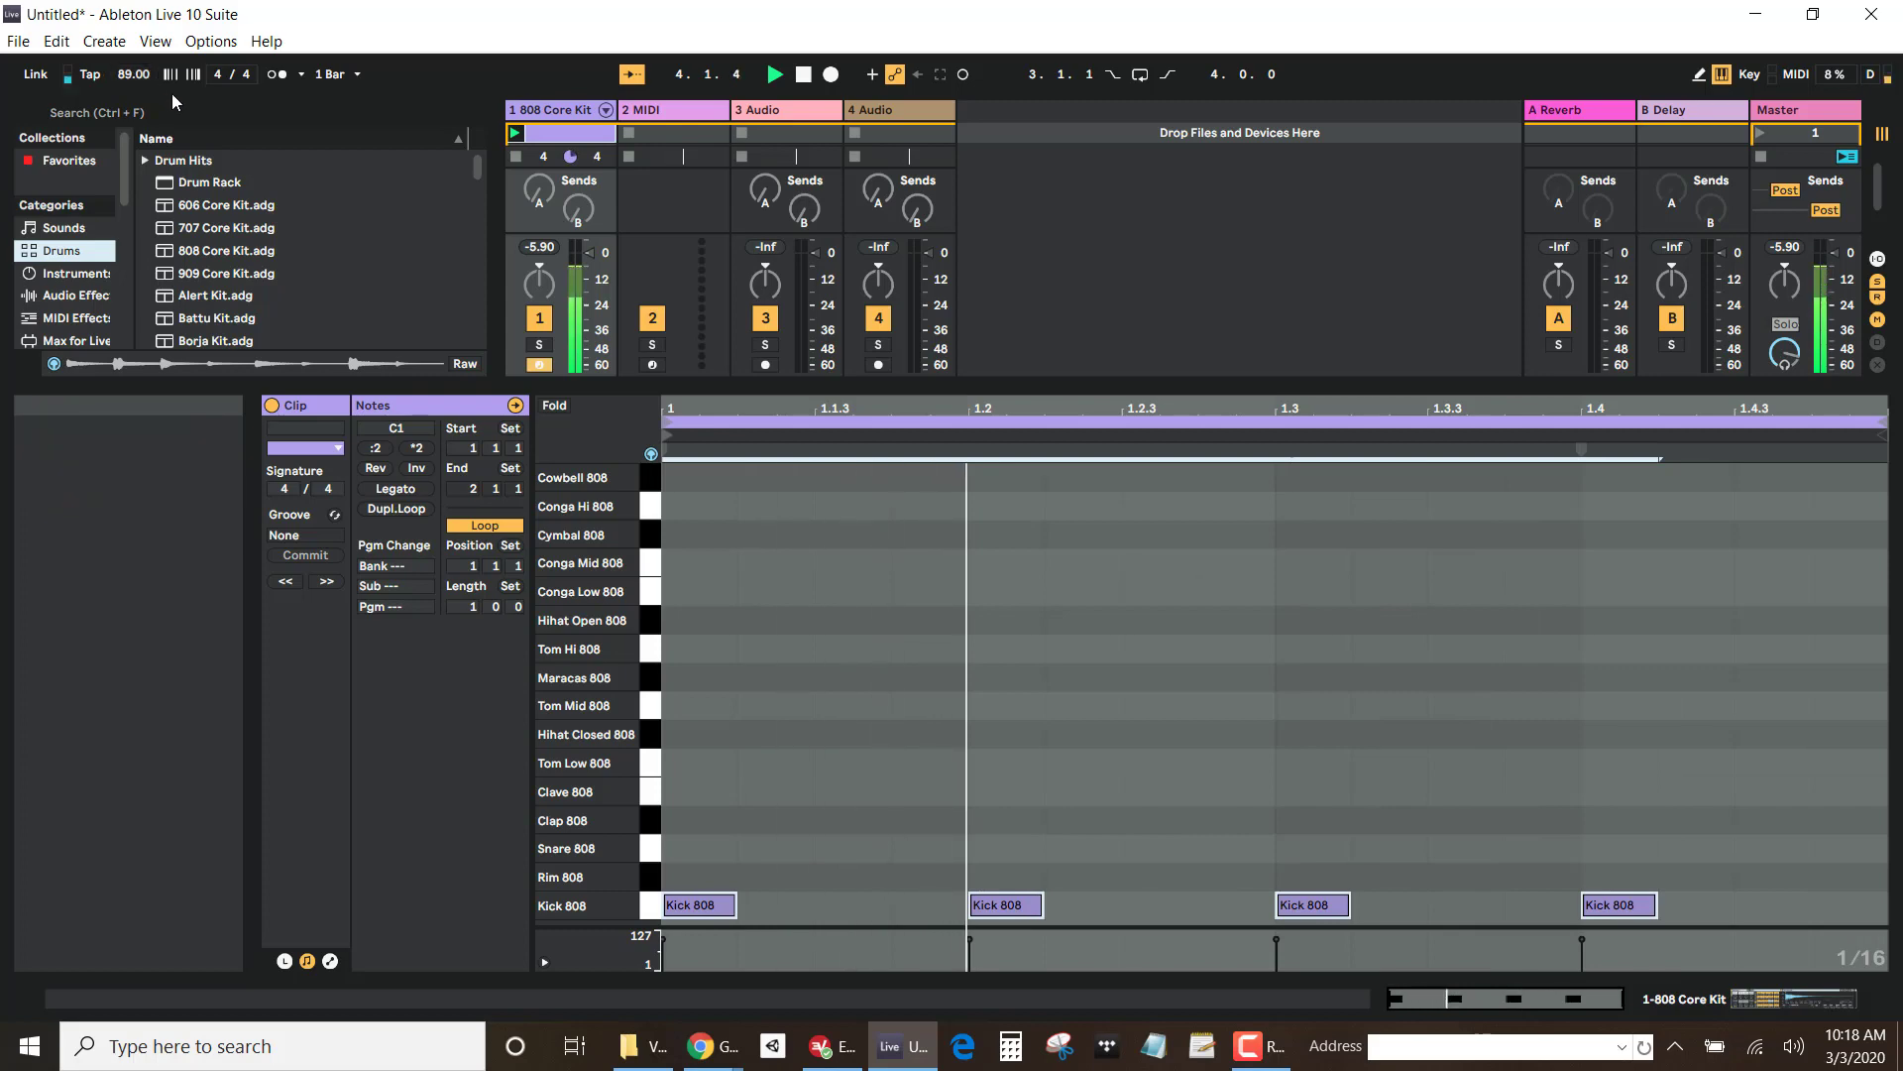
pyautogui.press('space')
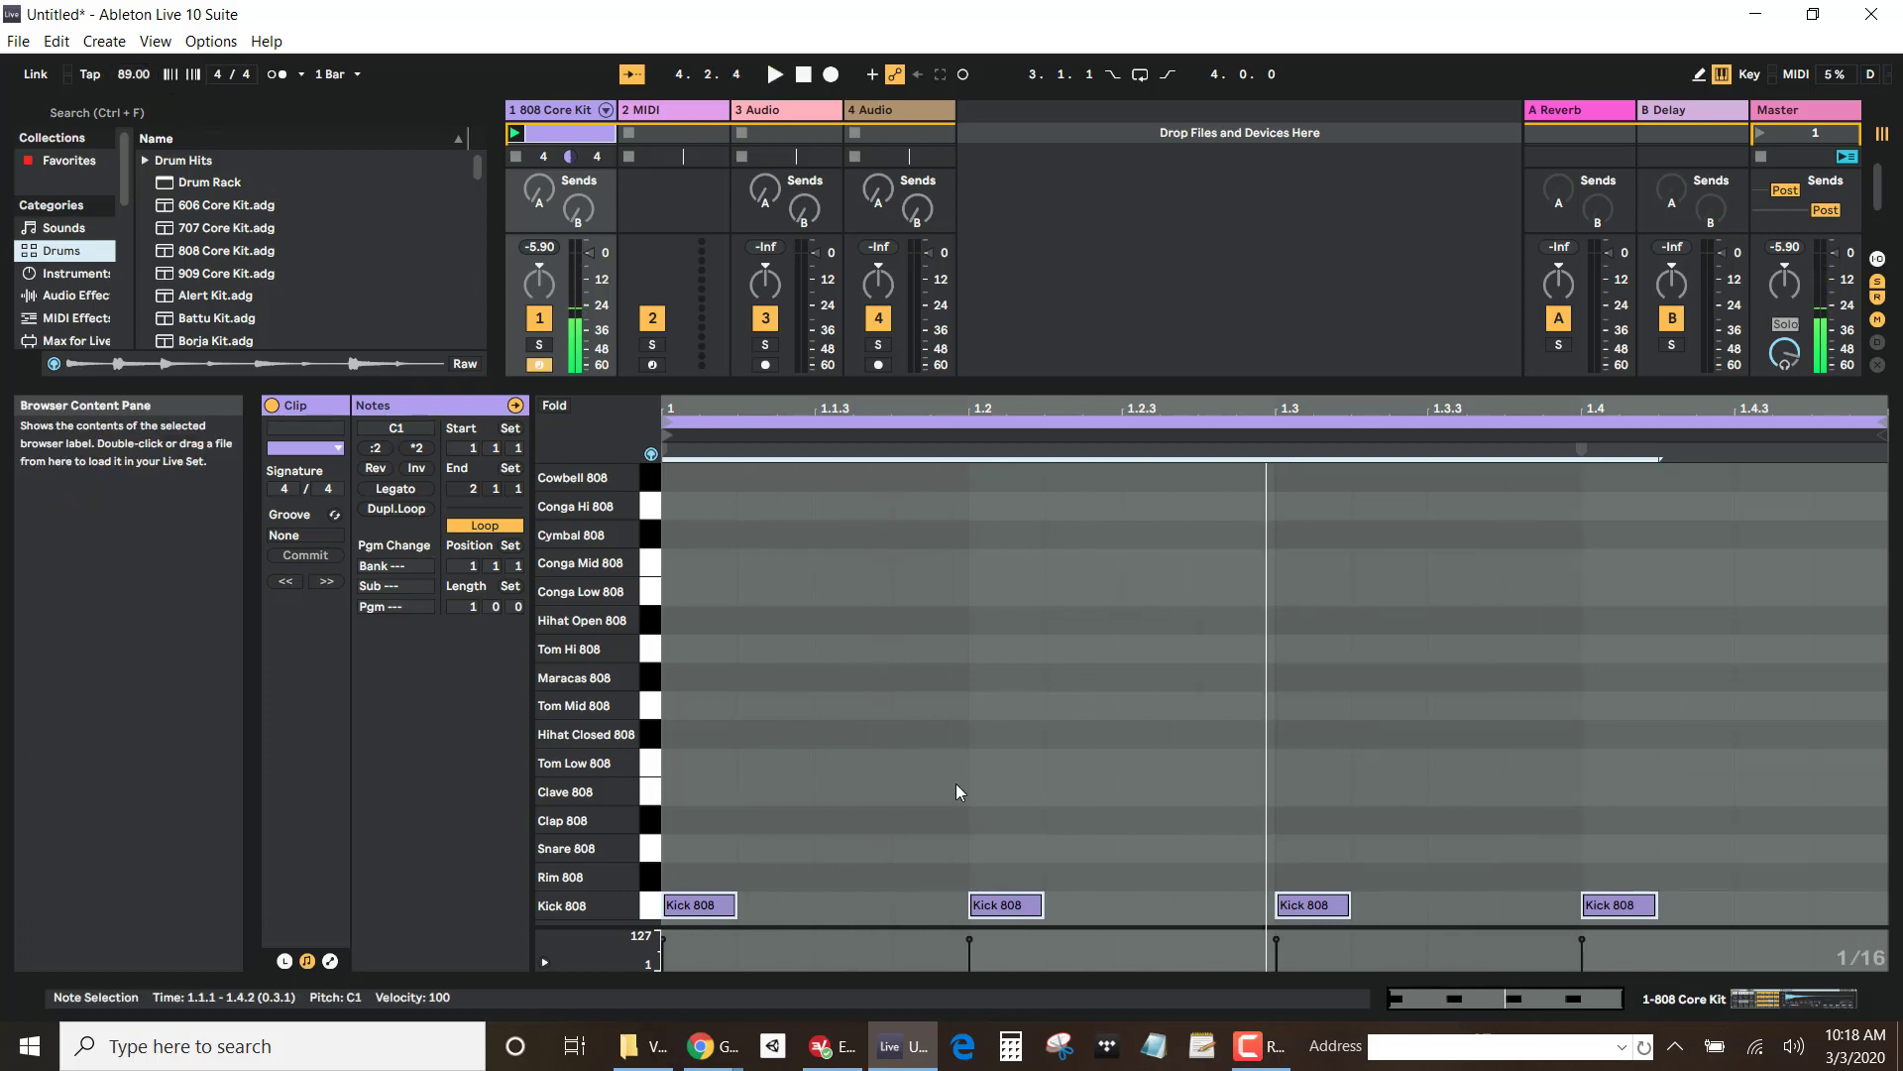
# Step: Delete the Kick 808 notes on beats 2 and 4, and play back the remaining pattern
pyautogui.click(1020, 861)
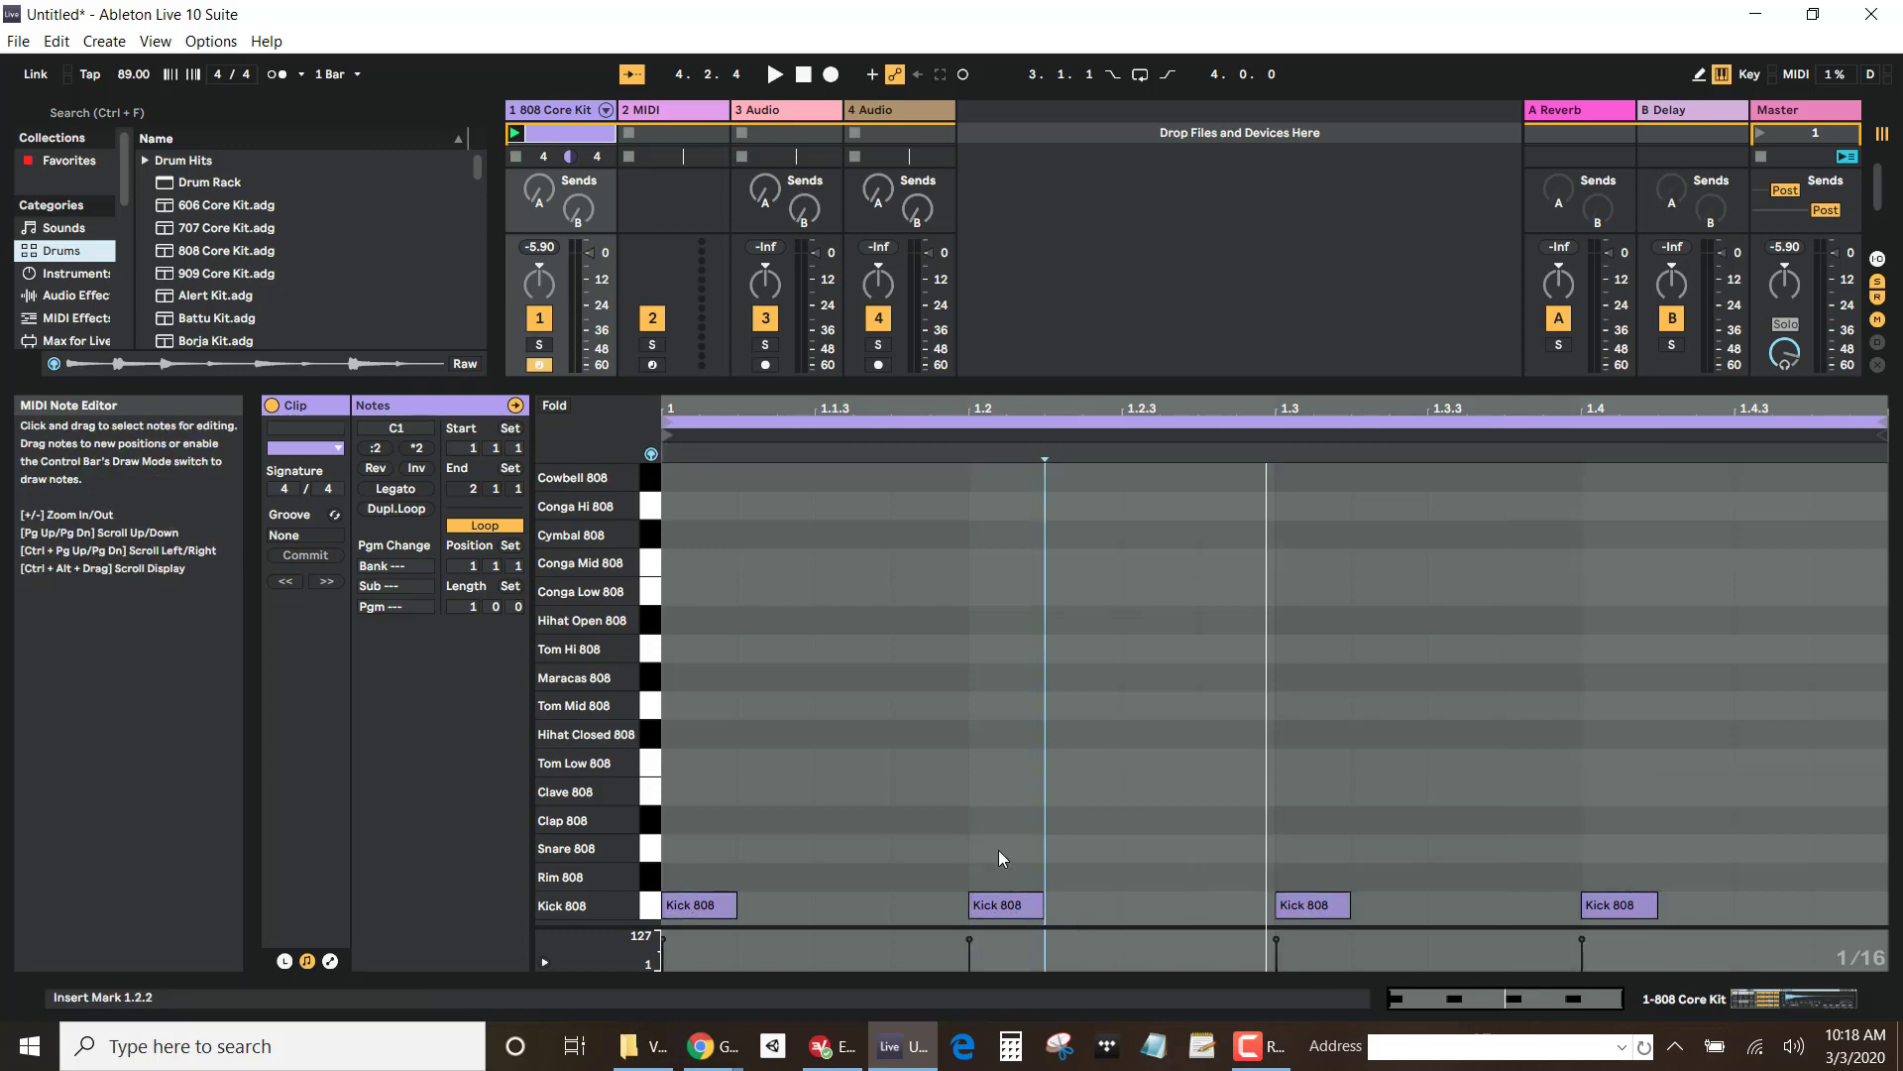
pyautogui.doubleClick(997, 901)
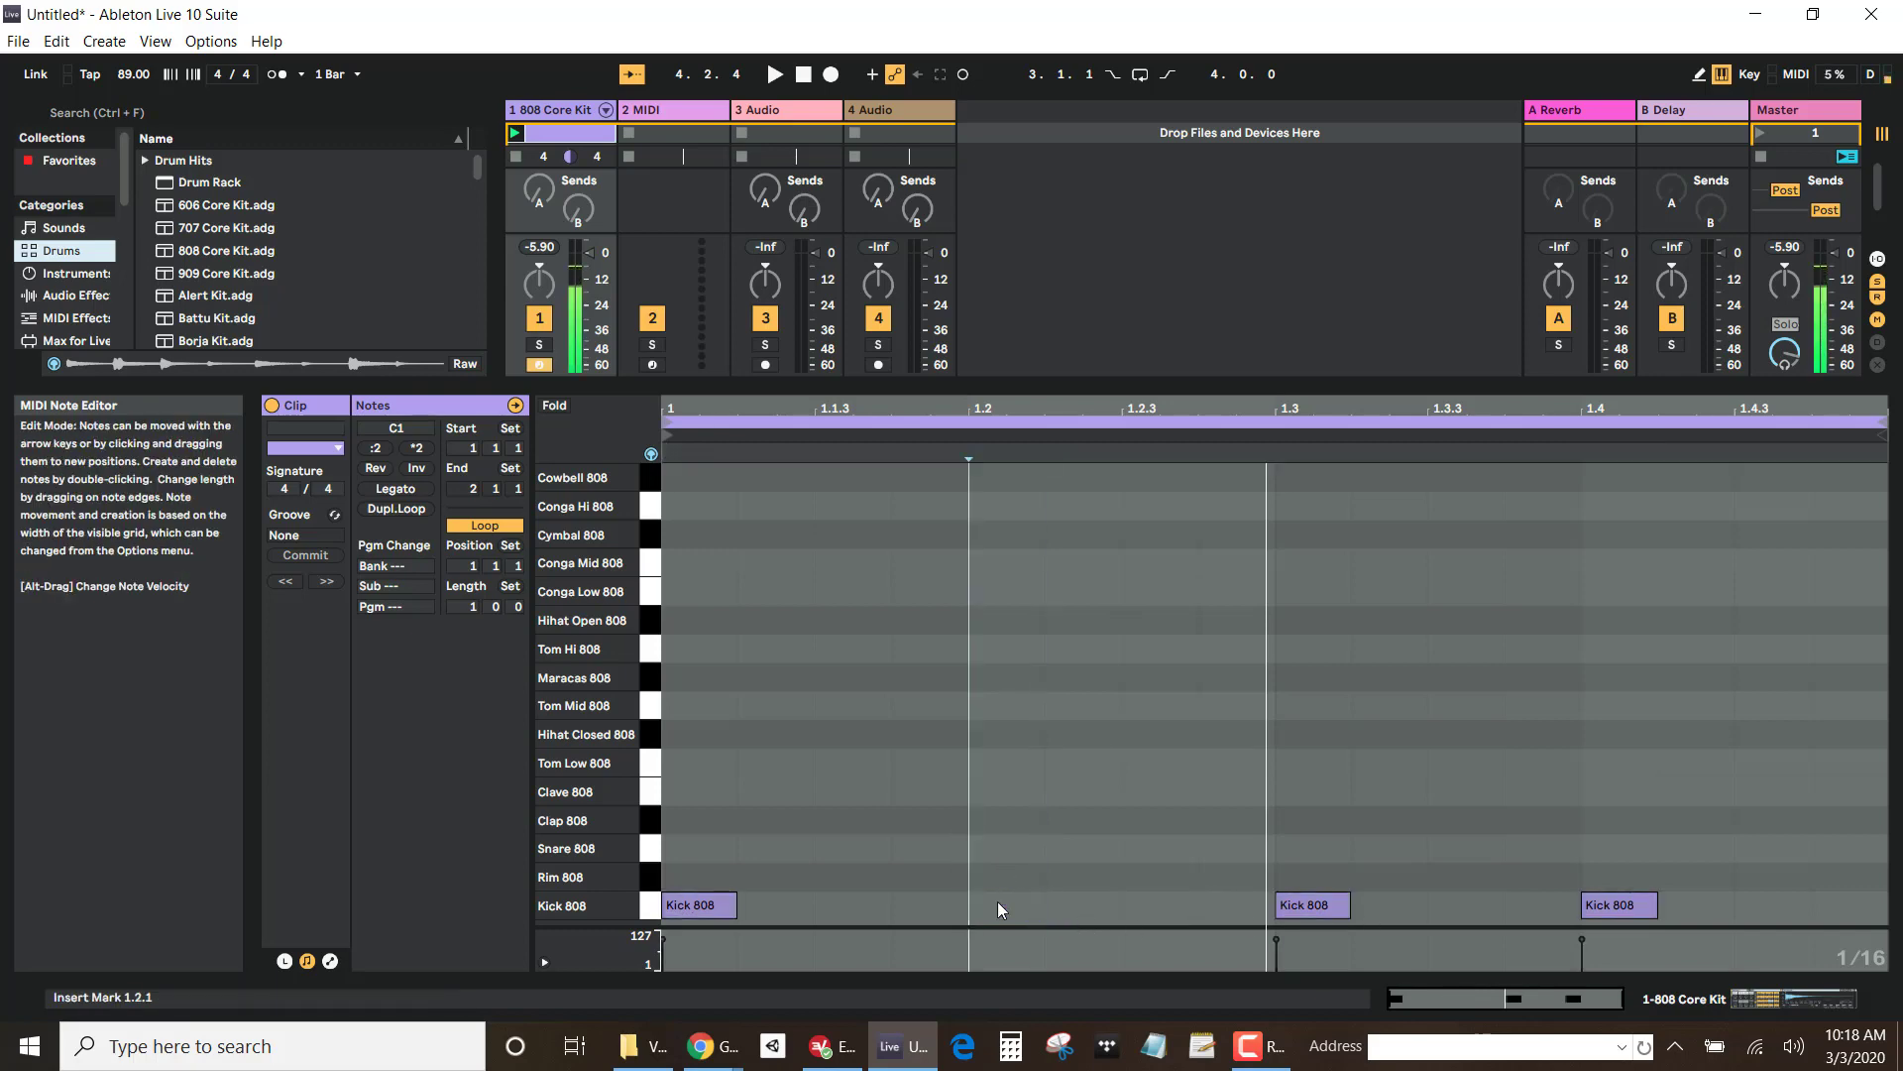
pyautogui.doubleClick(1622, 906)
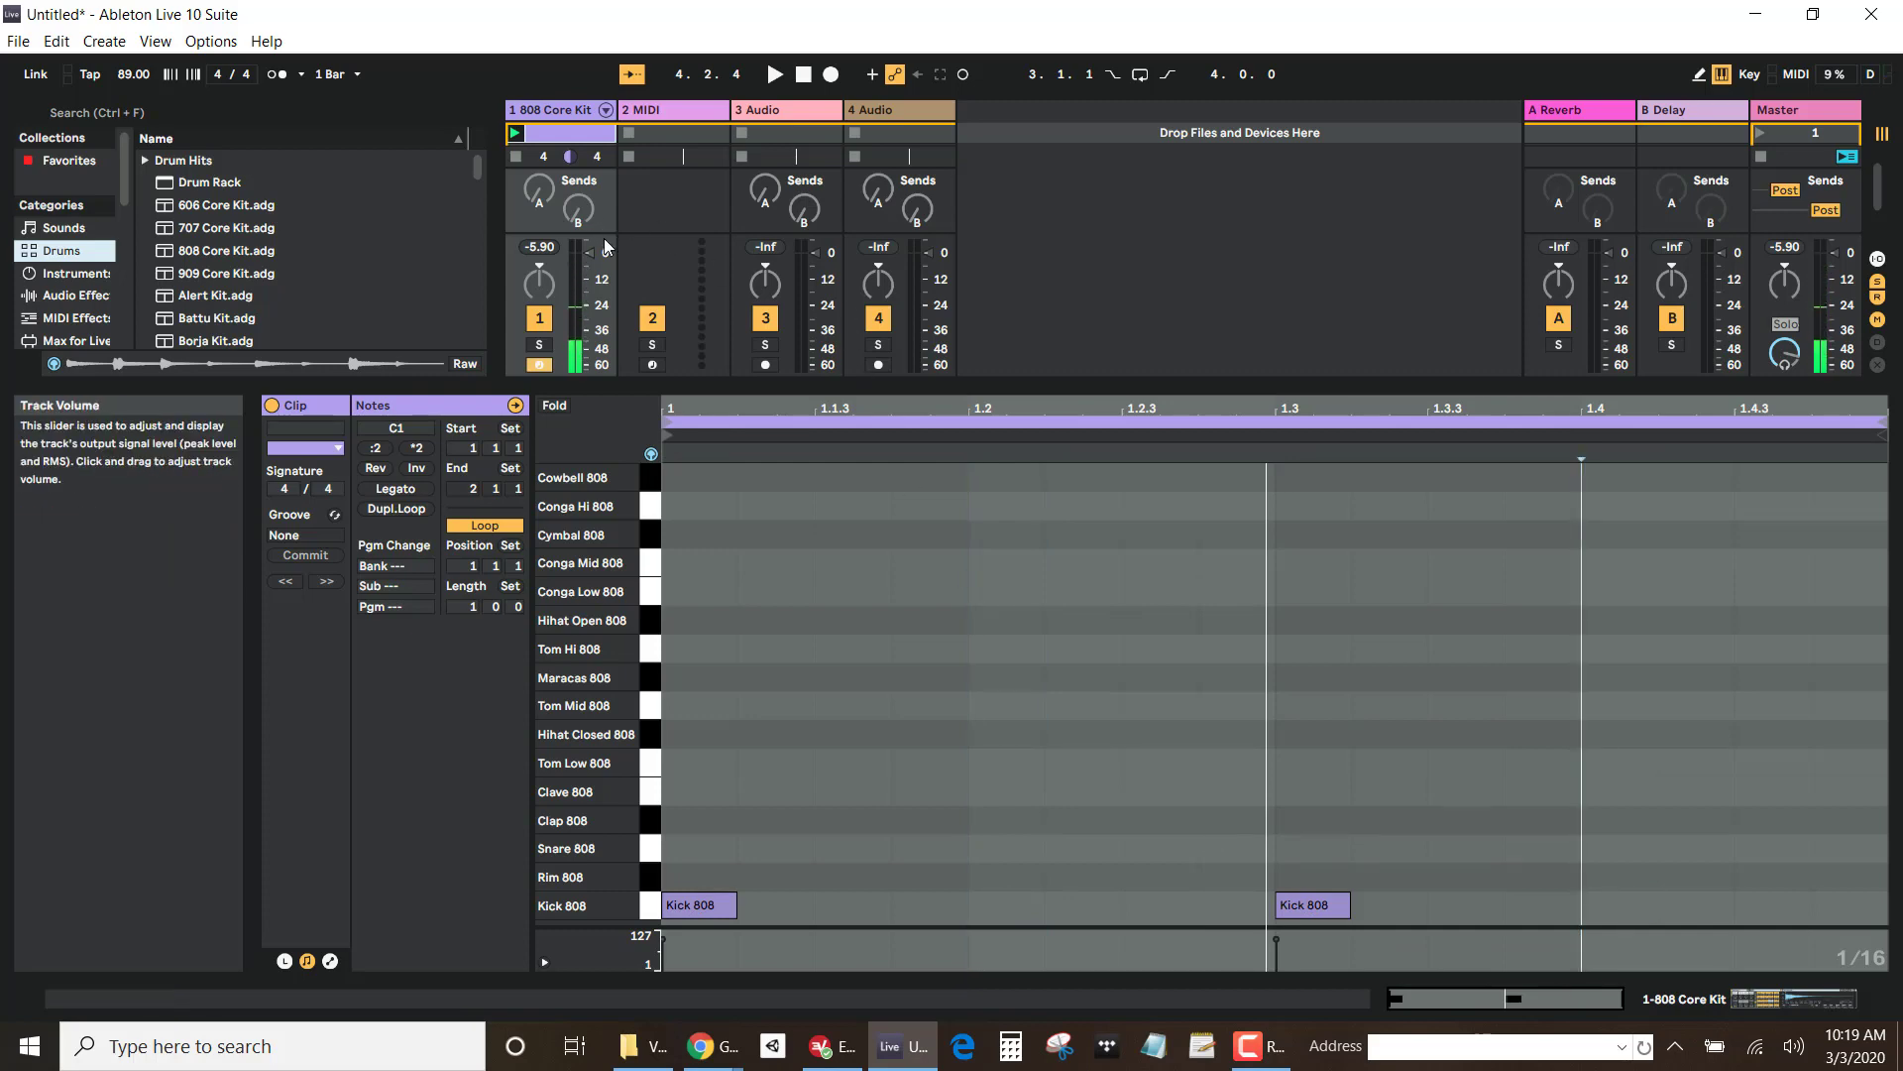
pyautogui.press('space')
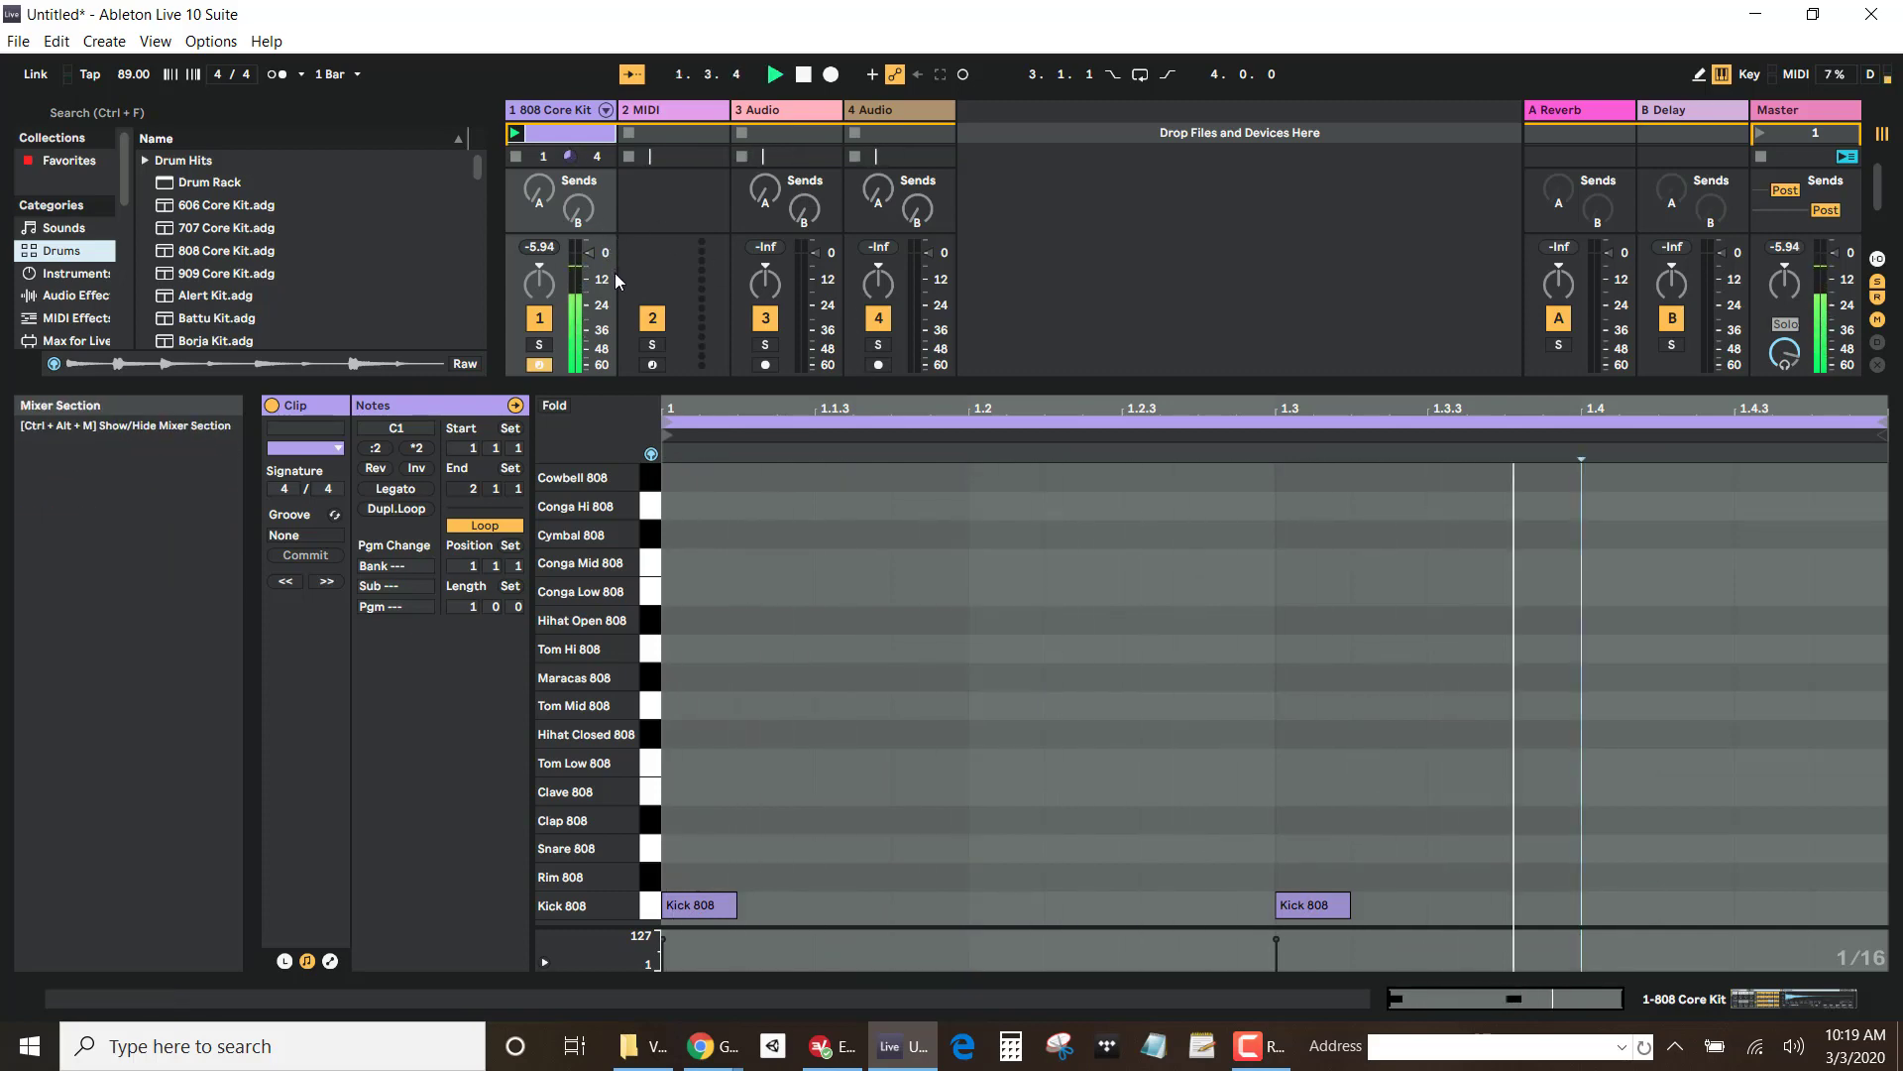
pyautogui.press('space')
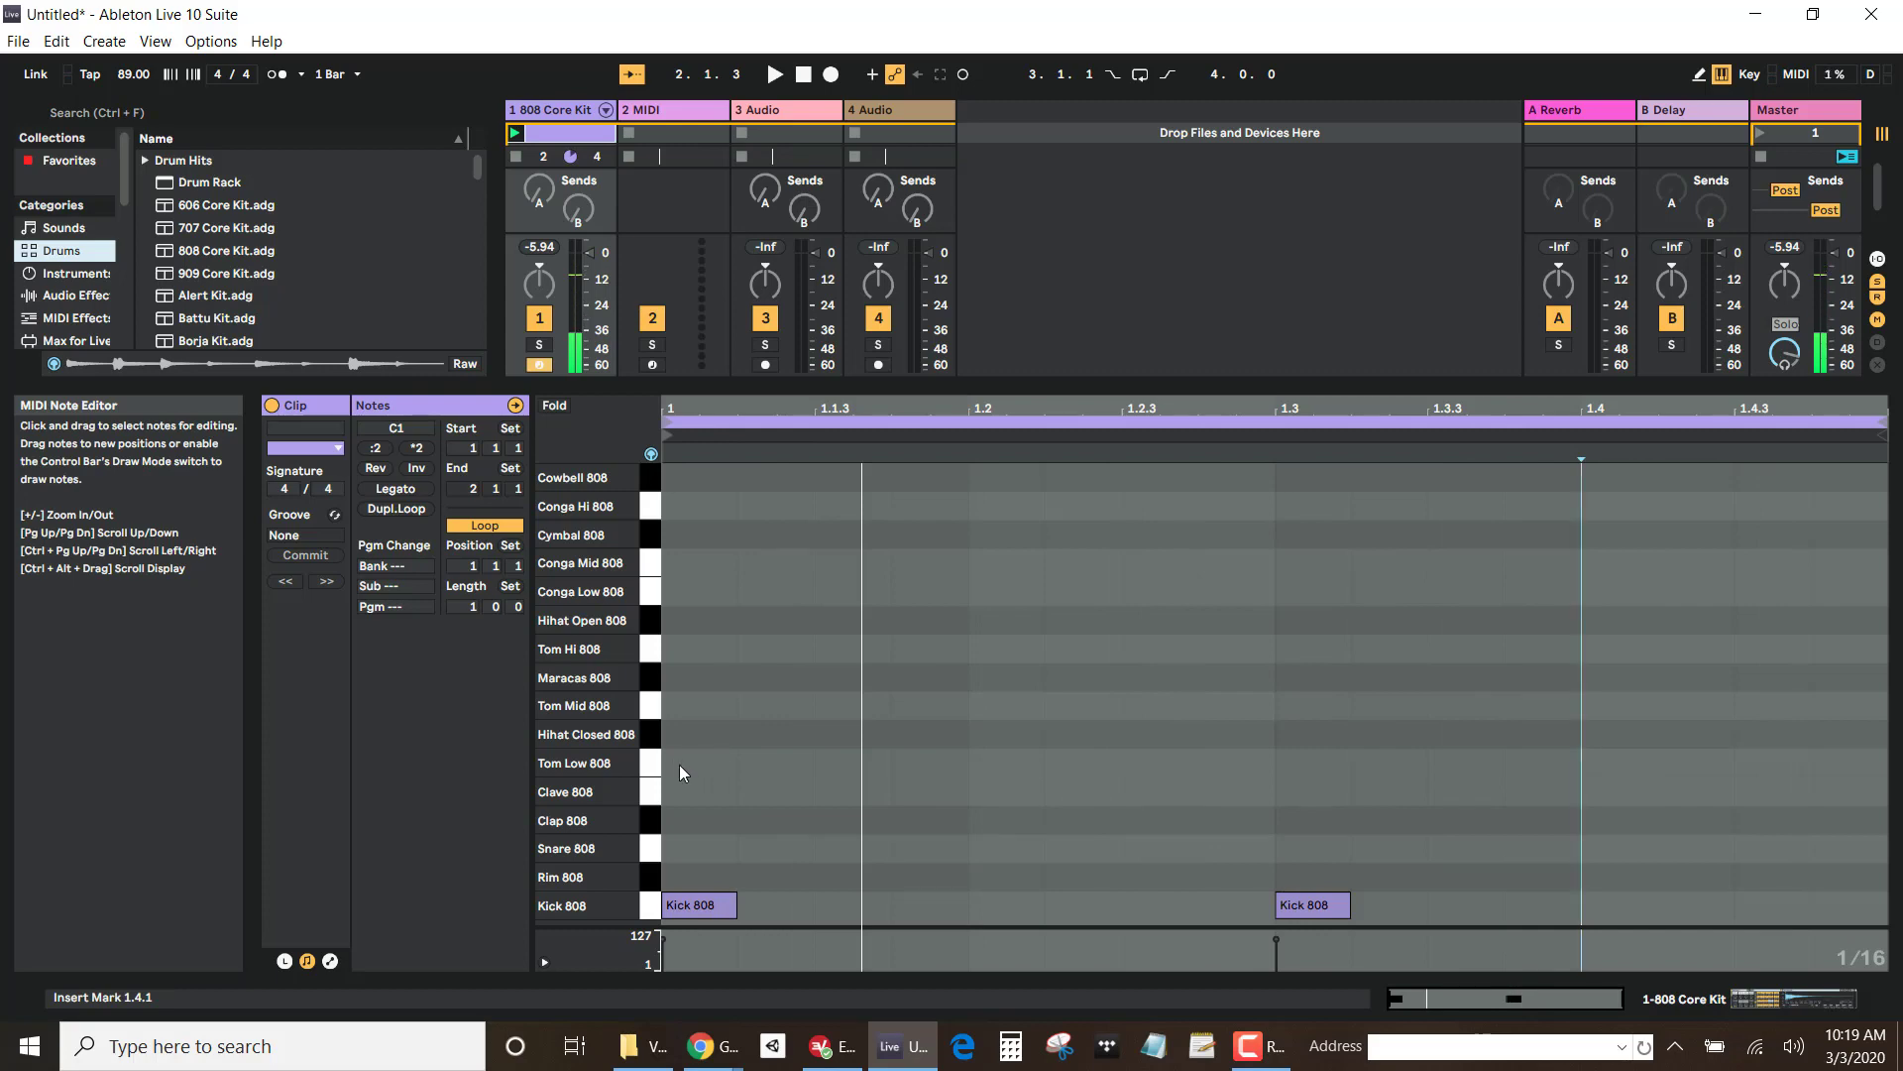
# Step: Add Snare 808 notes on beats 2 and 4, and raise the tempo to 97 BPM while the clip plays
pyautogui.click(652, 850)
pyautogui.click(651, 822)
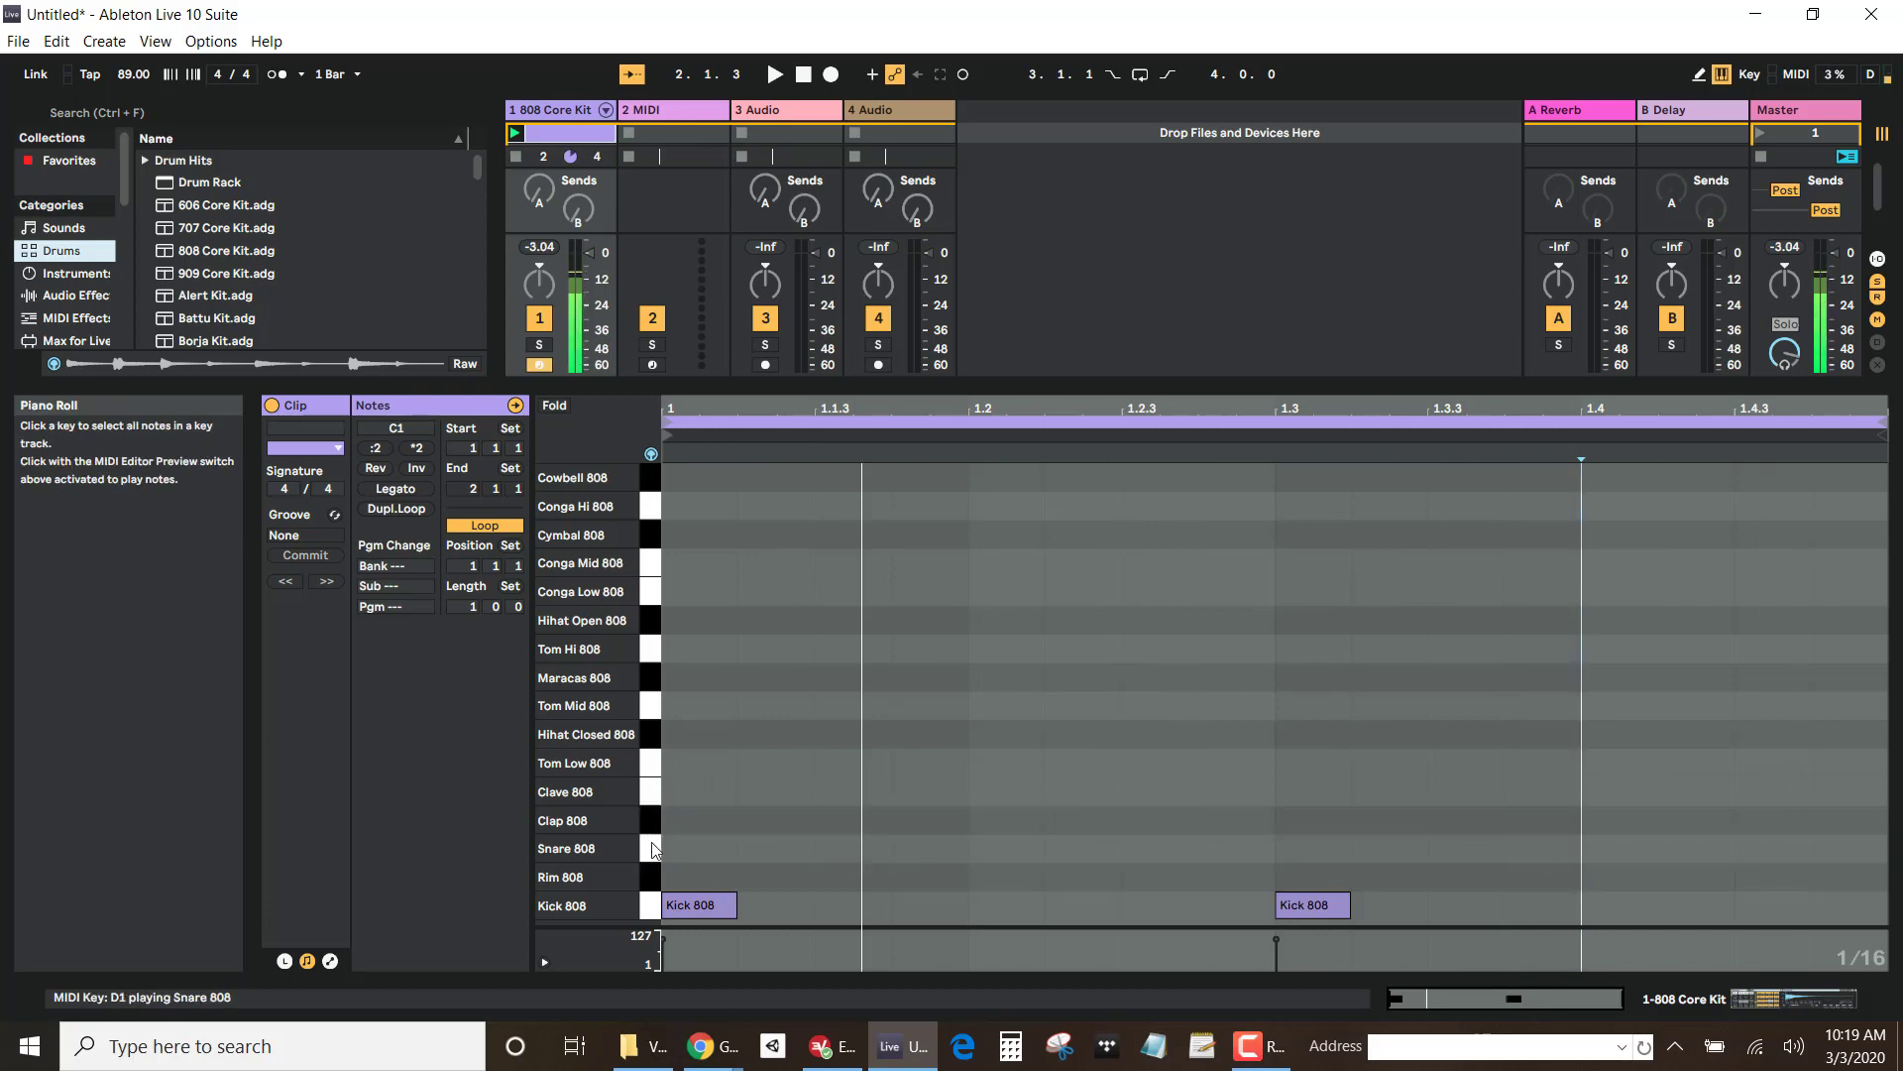
pyautogui.click(651, 843)
pyautogui.doubleClick(1004, 849)
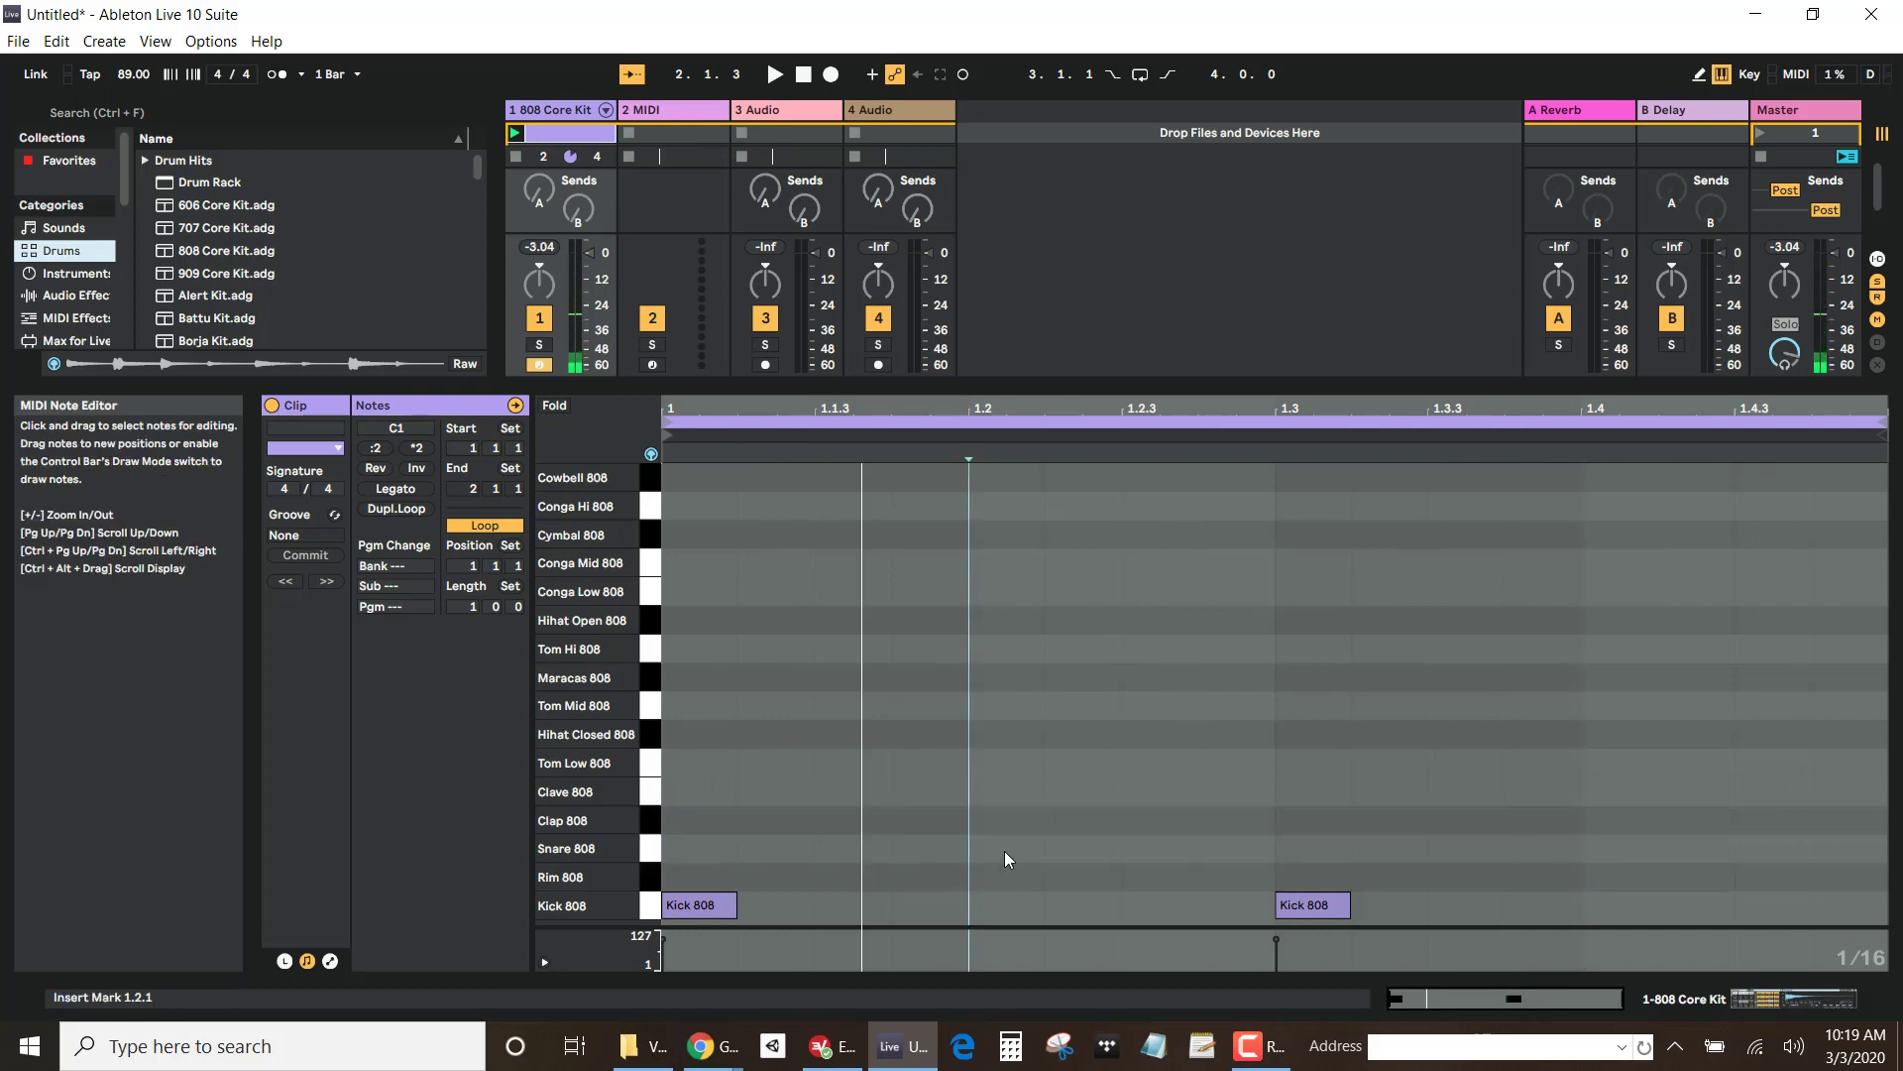
pyautogui.doubleClick(1609, 845)
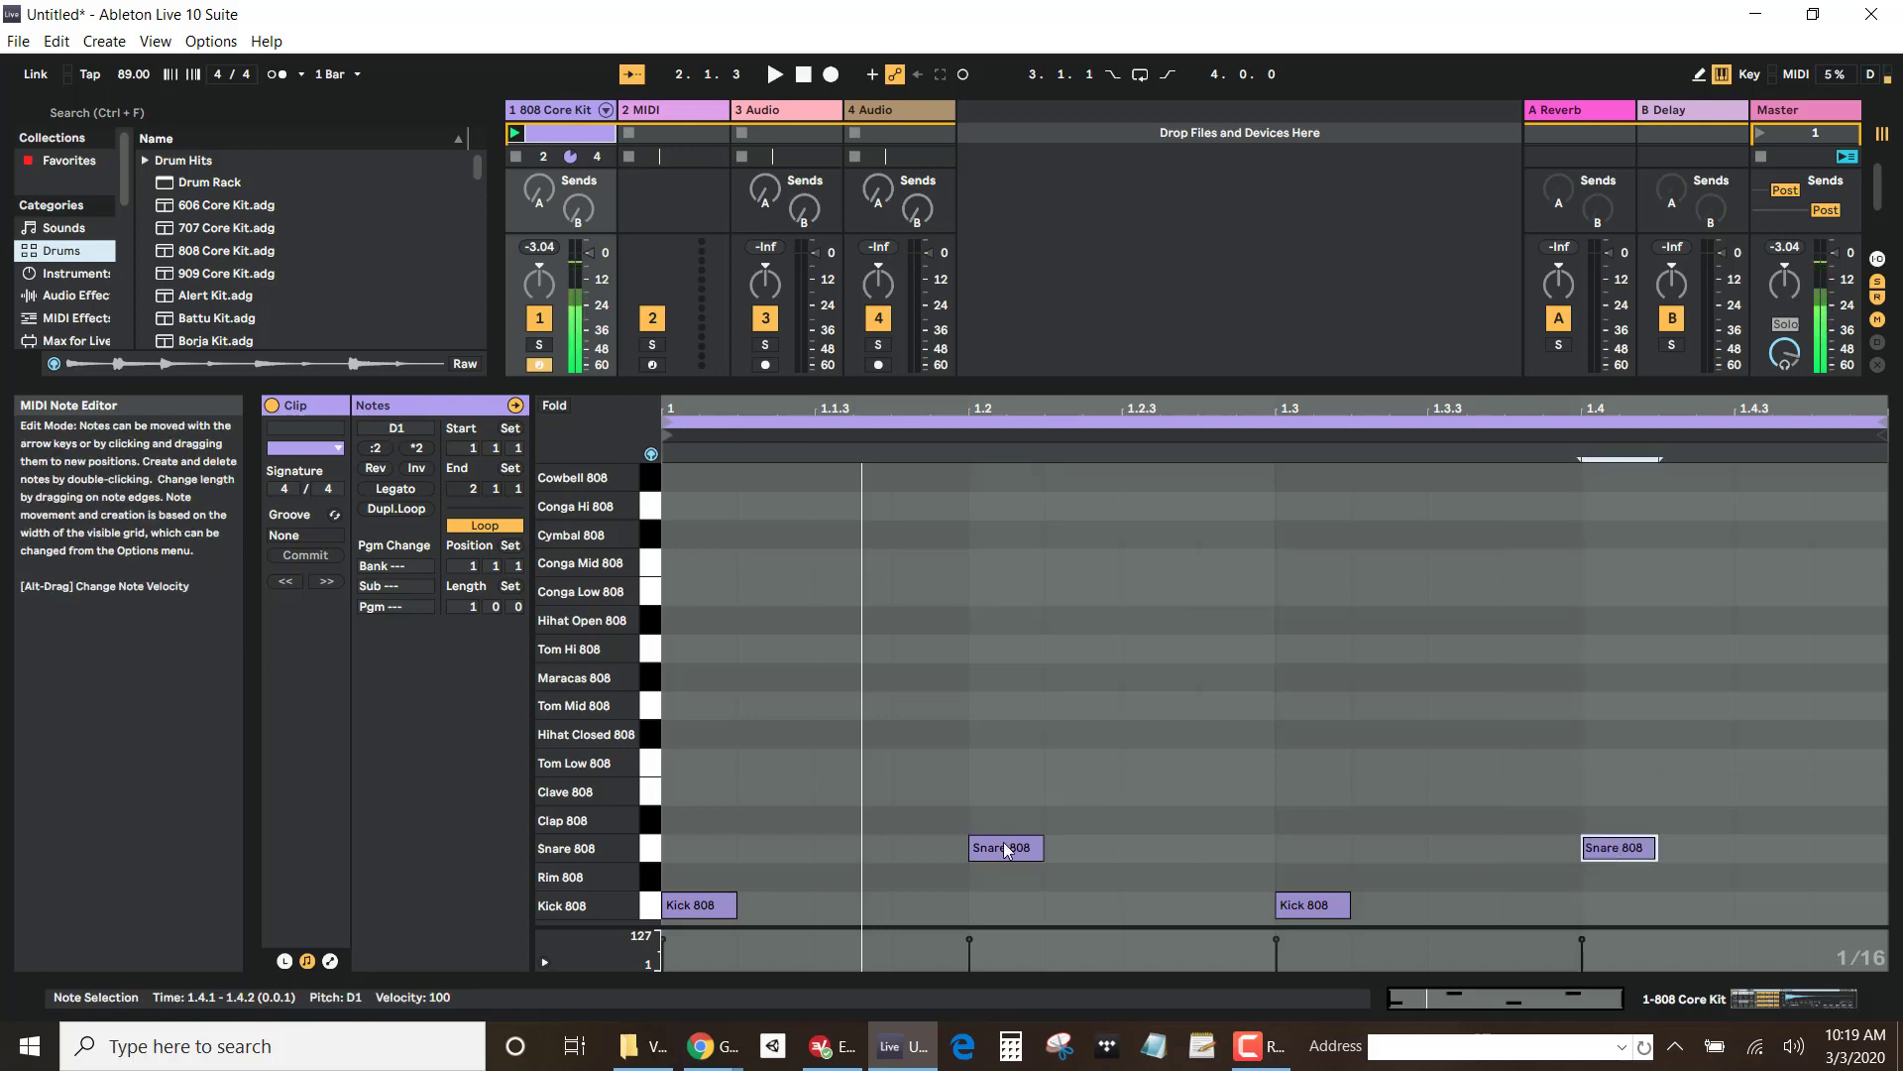
pyautogui.press('space')
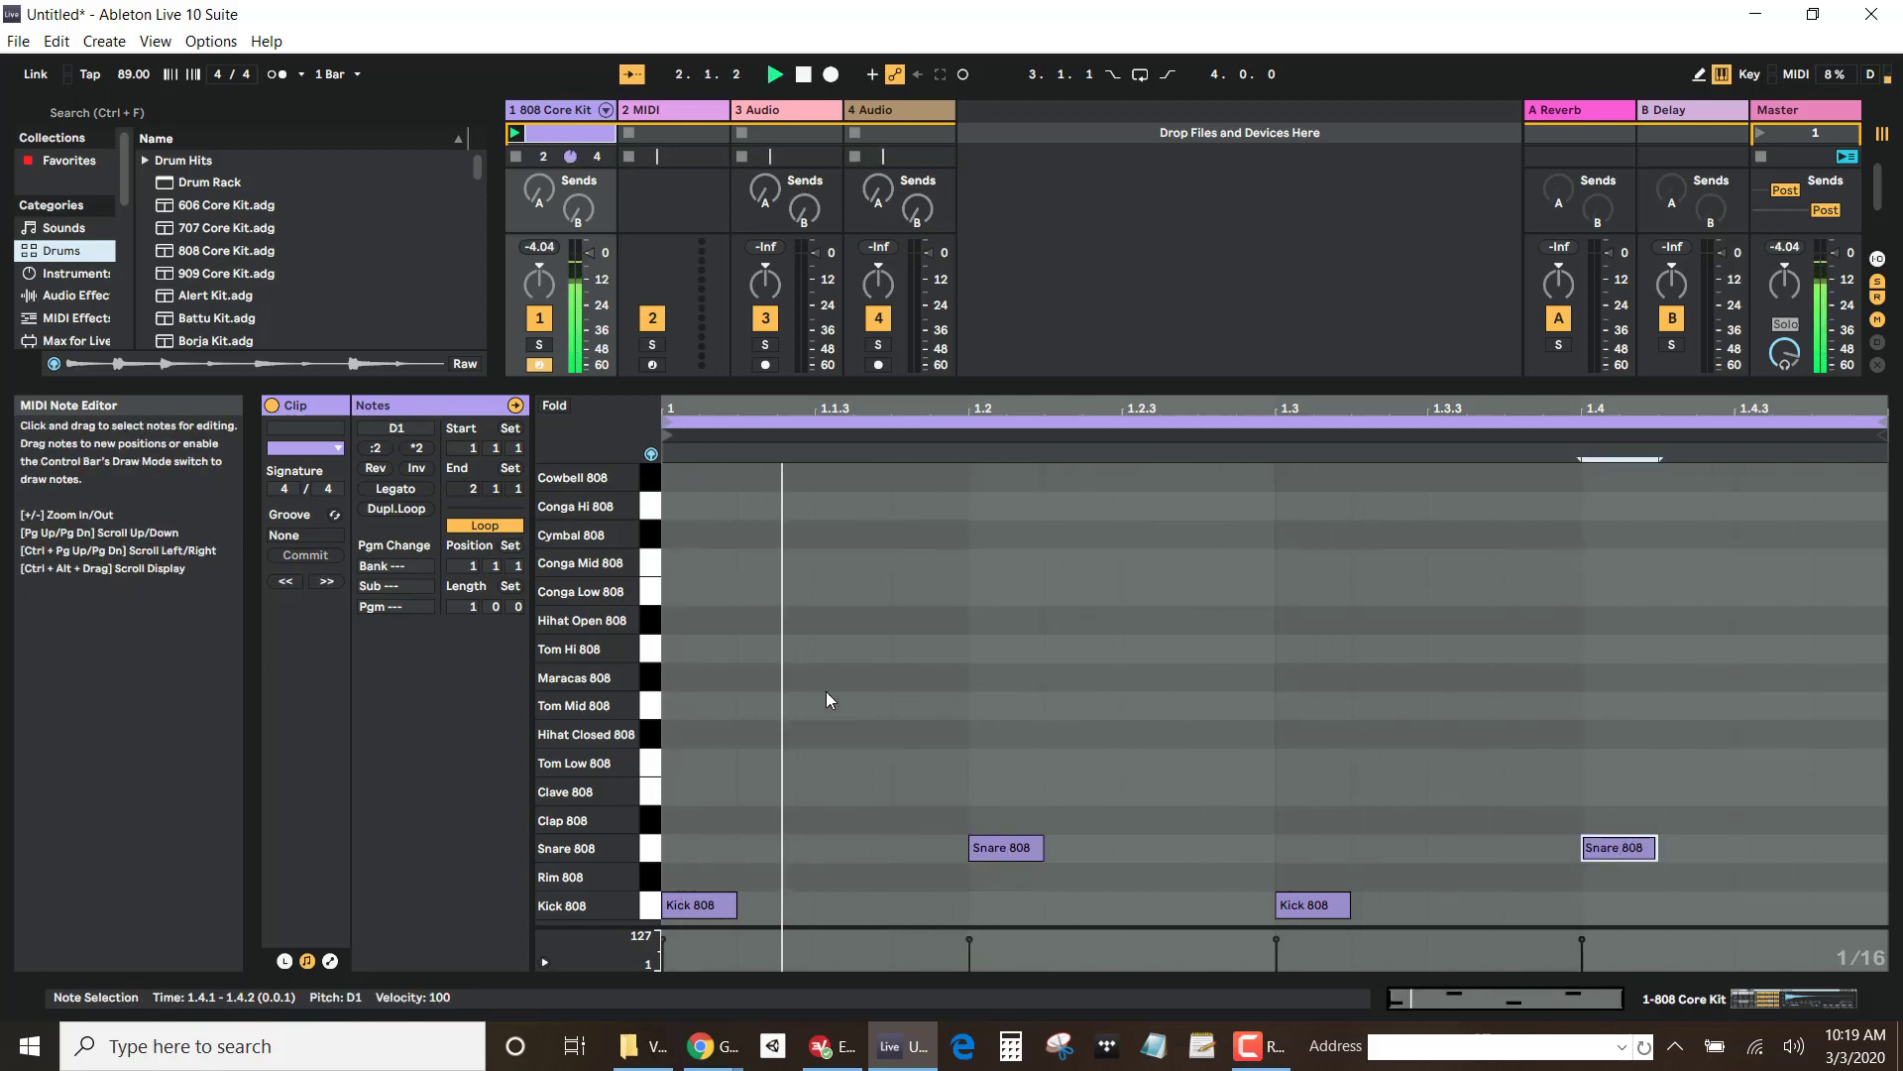
pyautogui.moveTo(133, 75); pyautogui.dragTo(133, 54)
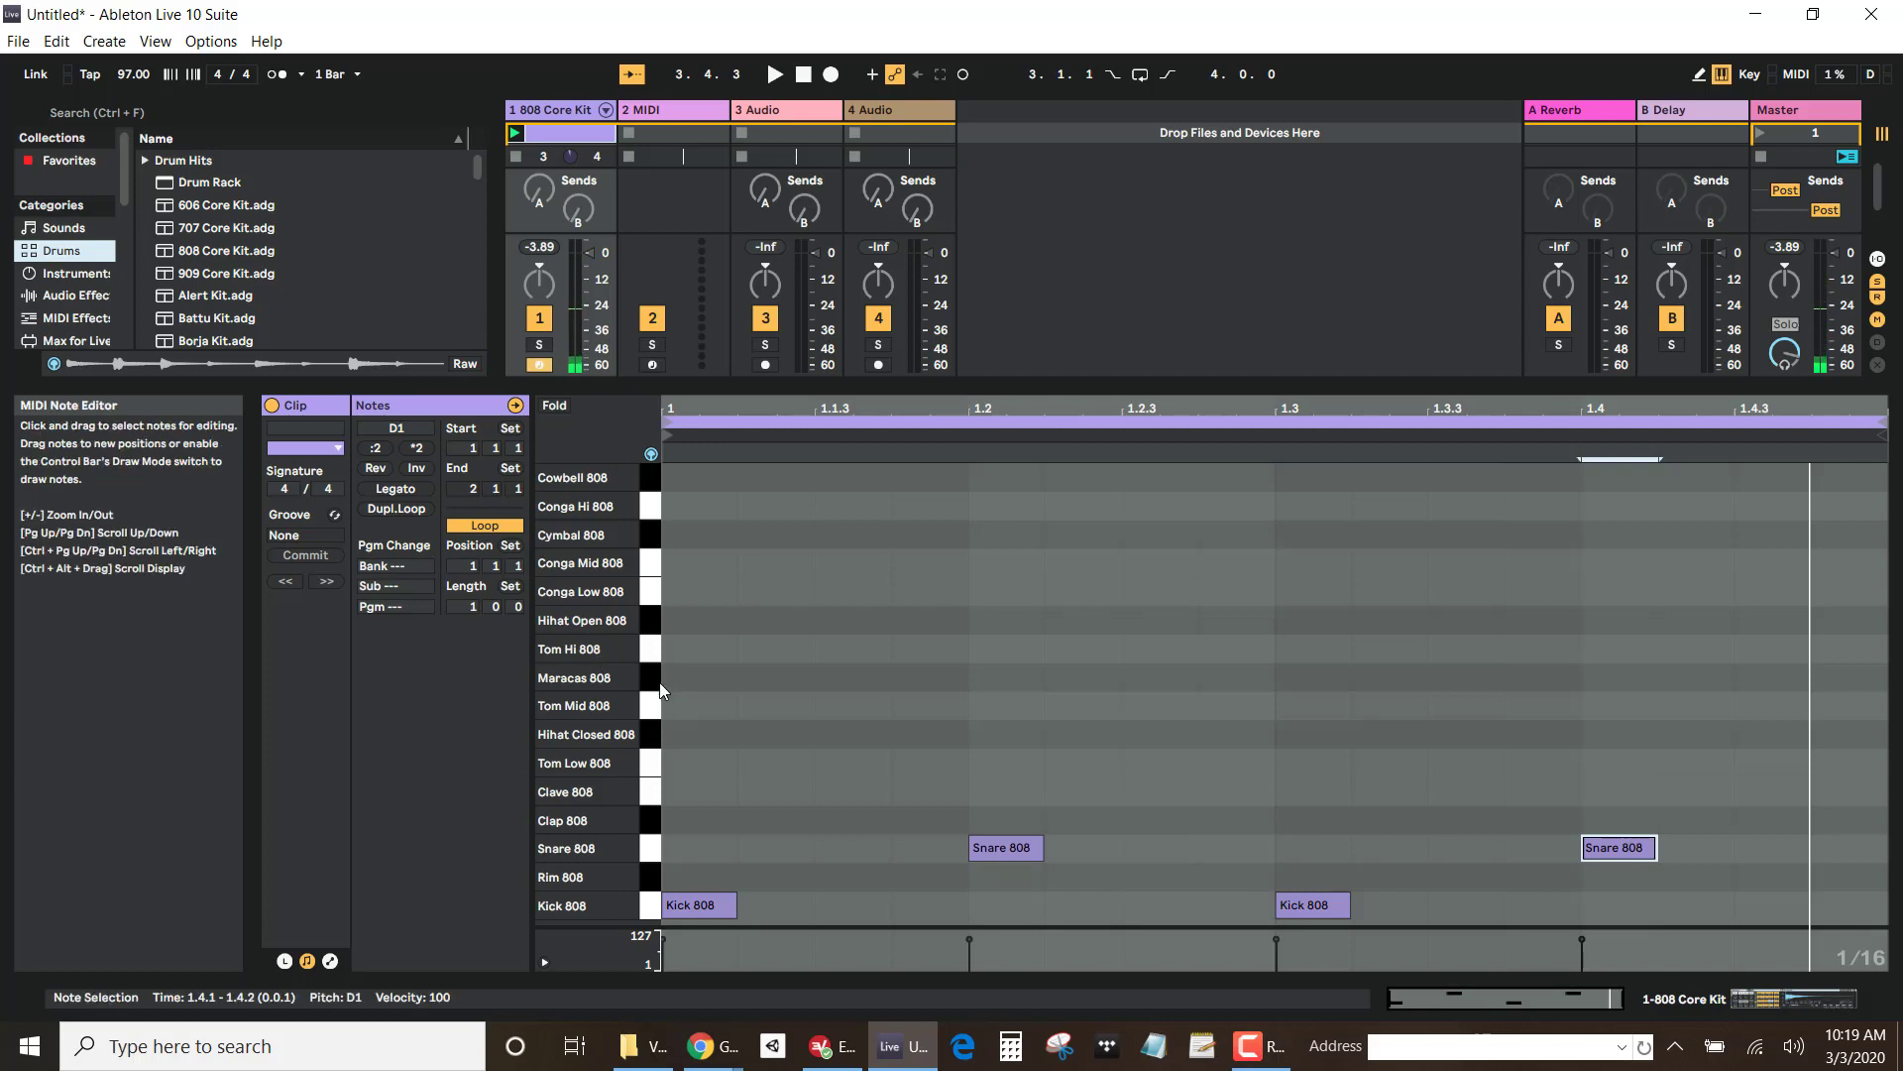
# Step: Add Hihat Closed 808 notes at 1.1.2, 1.1.3, 1.1.4, 1.2.3, 1.2.4 and 1.3.3, and play back the pattern
pyautogui.click(652, 734)
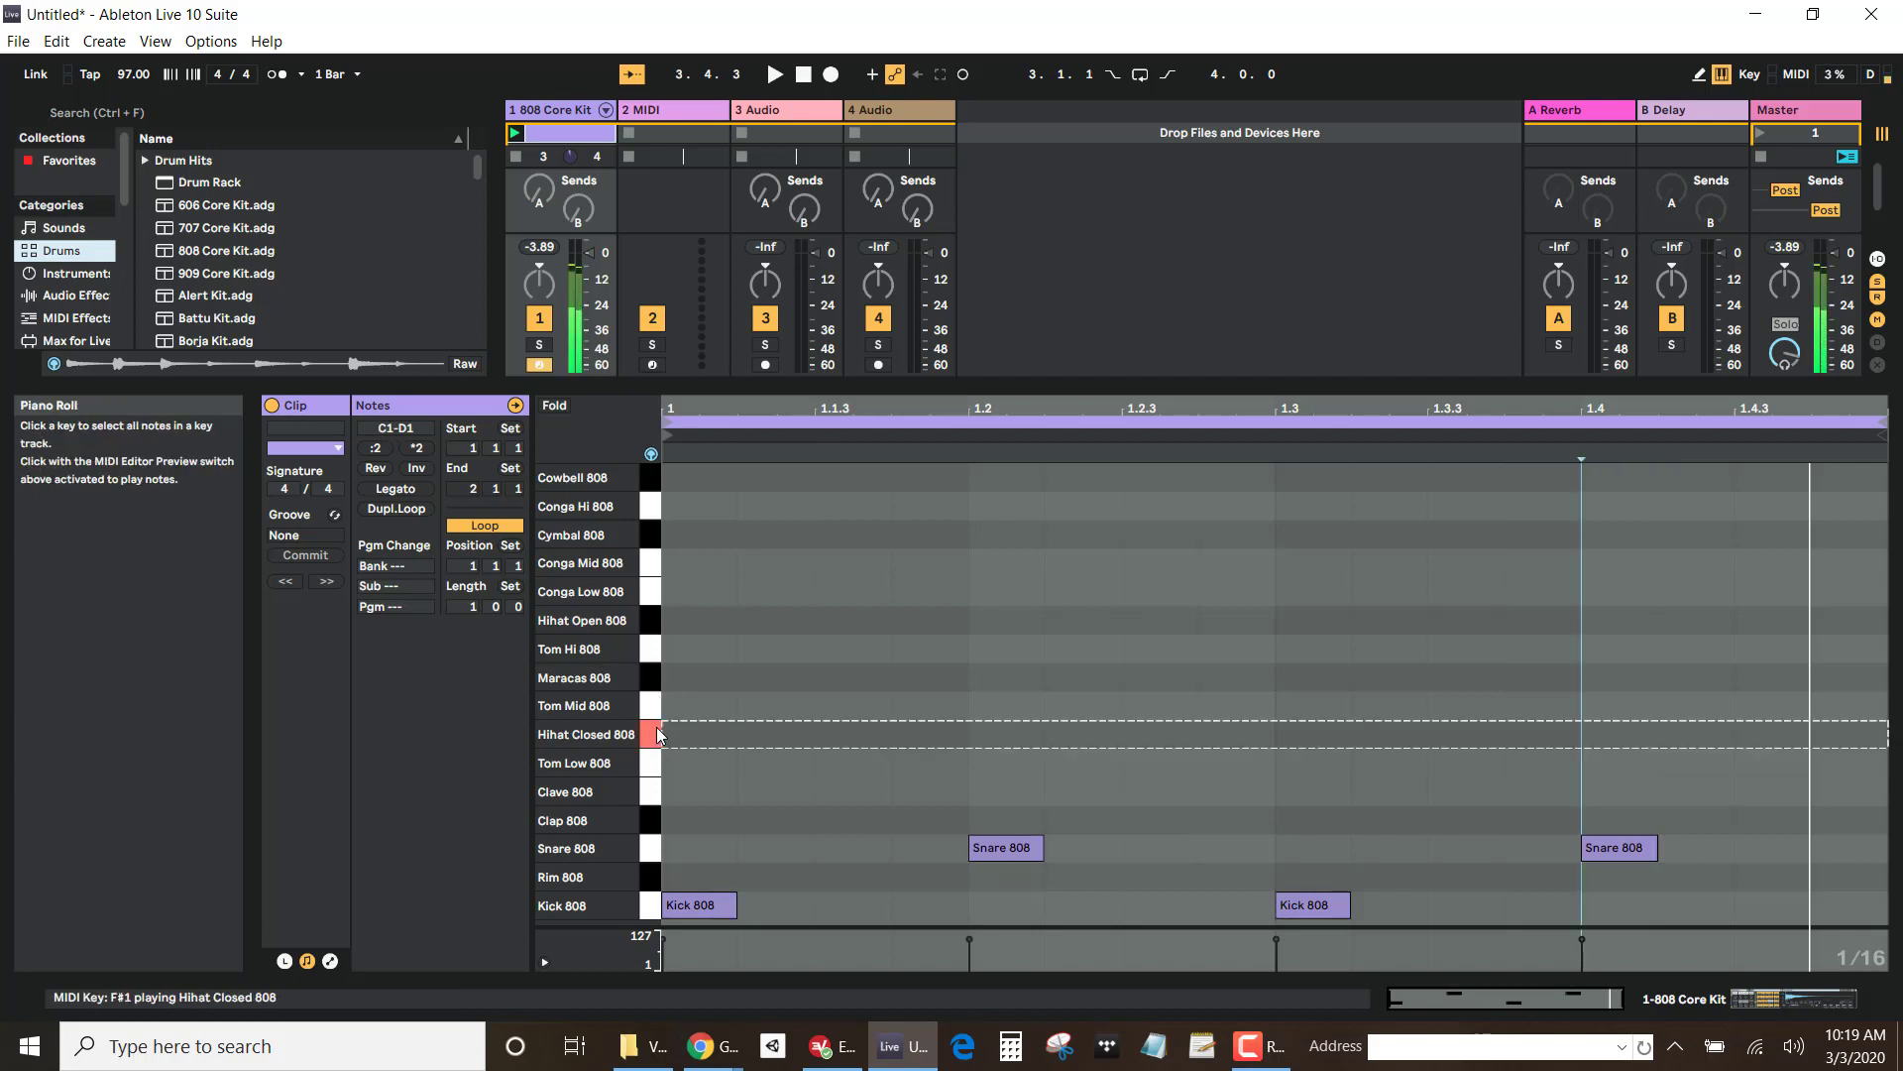
pyautogui.doubleClick(778, 733)
pyautogui.doubleClick(851, 733)
pyautogui.doubleClick(932, 734)
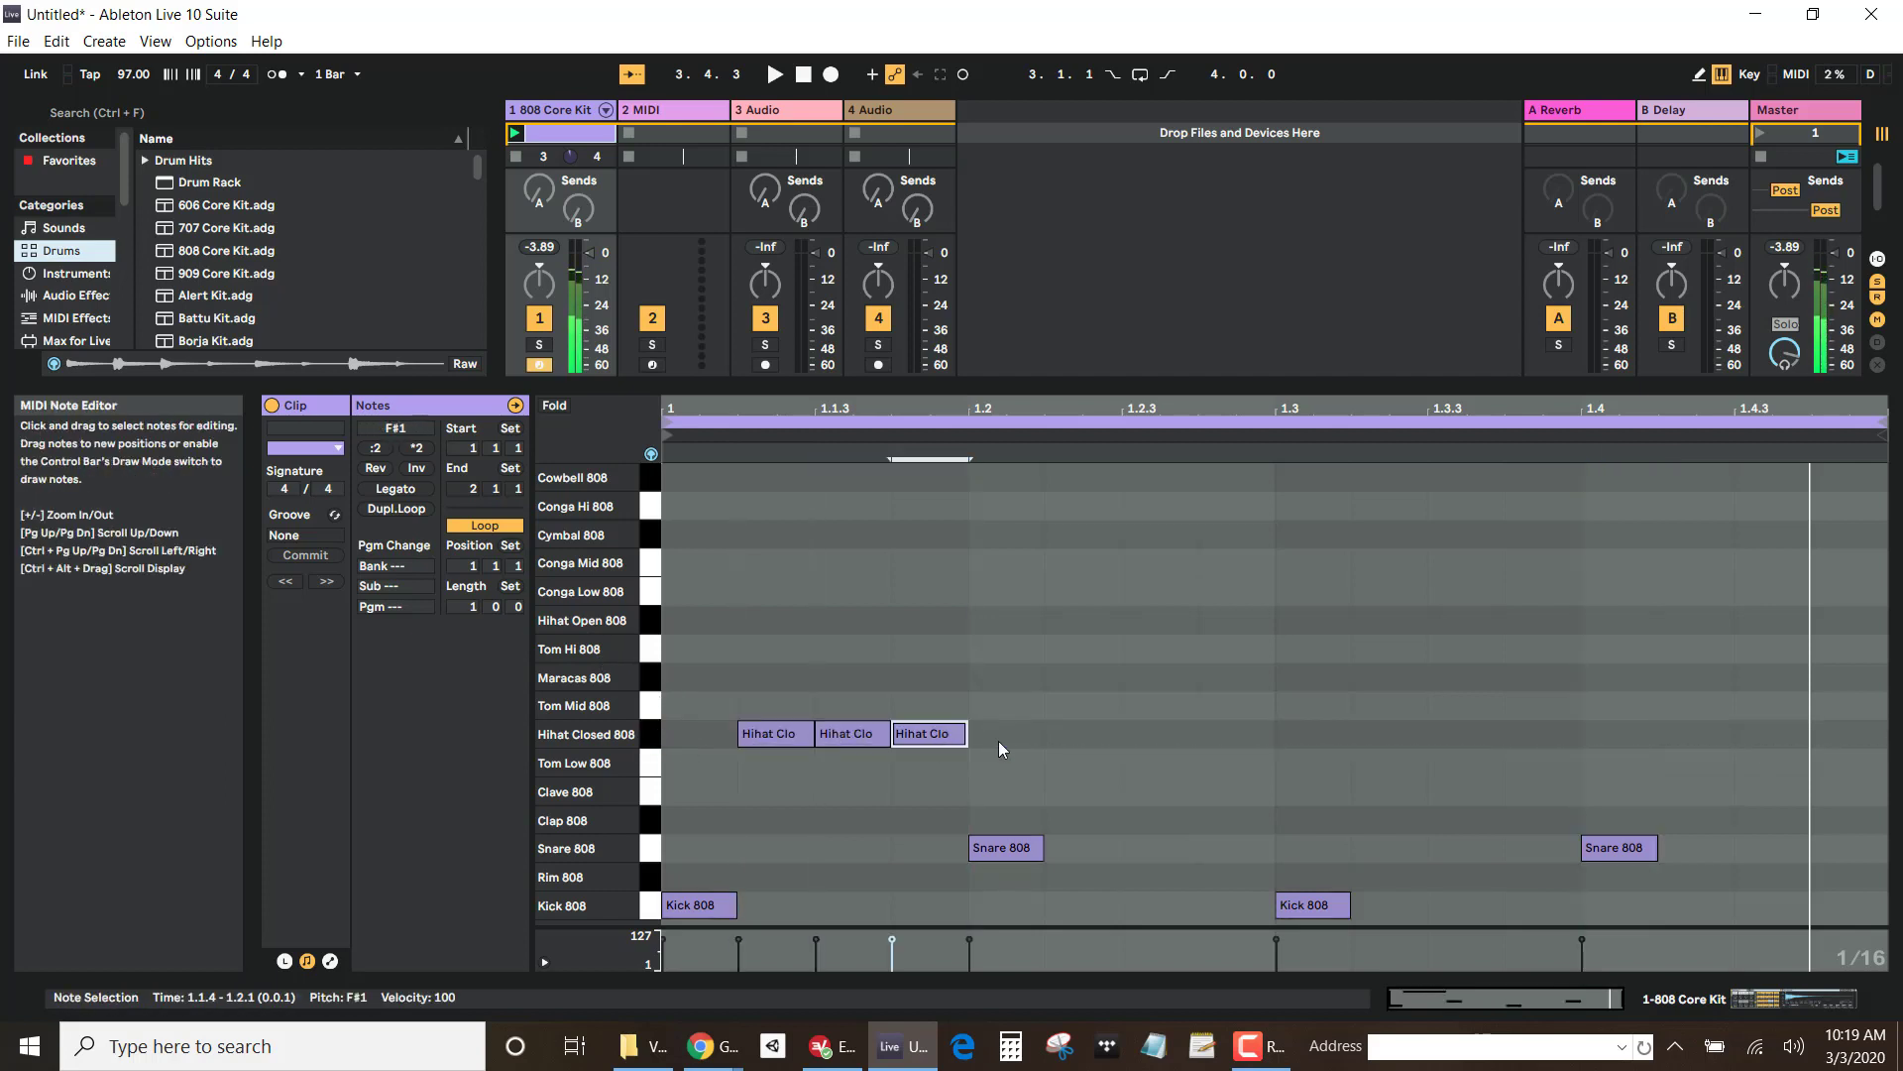
pyautogui.doubleClick(1130, 734)
pyautogui.doubleClick(1229, 734)
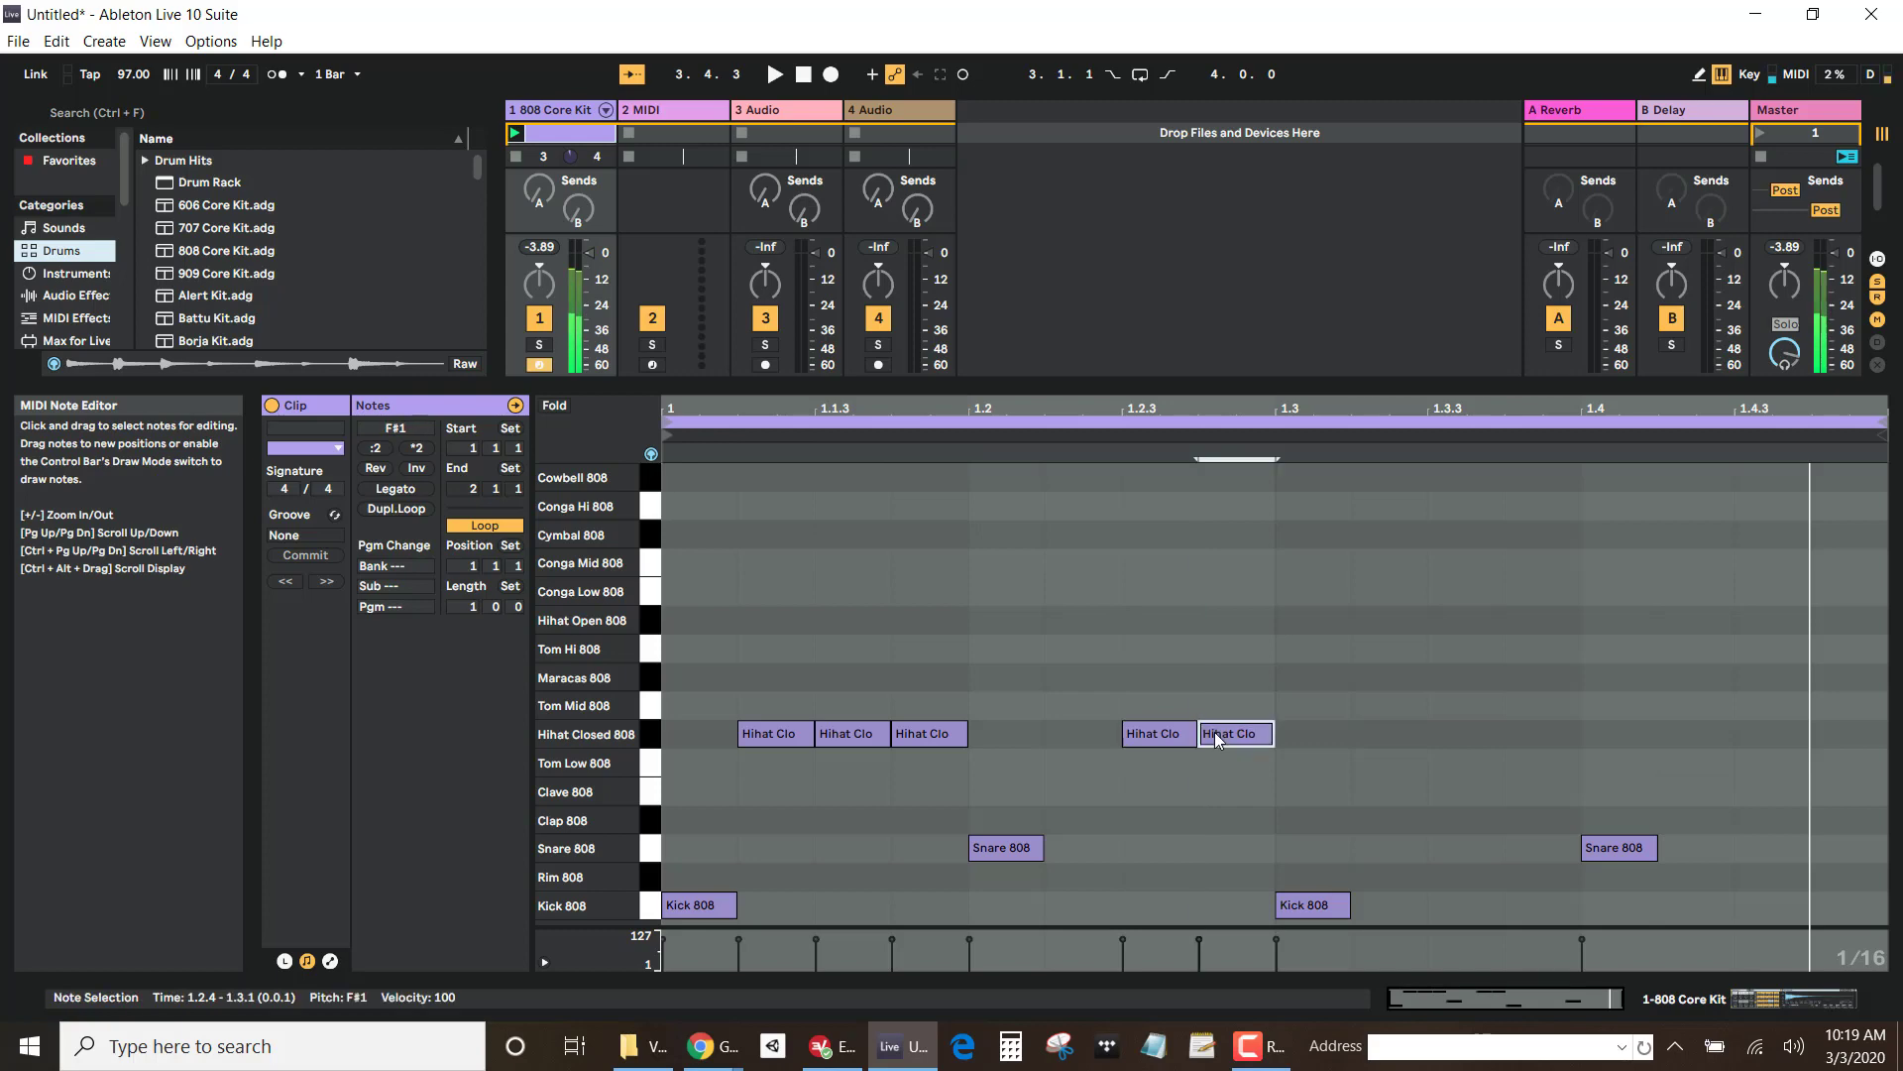
pyautogui.doubleClick(1454, 740)
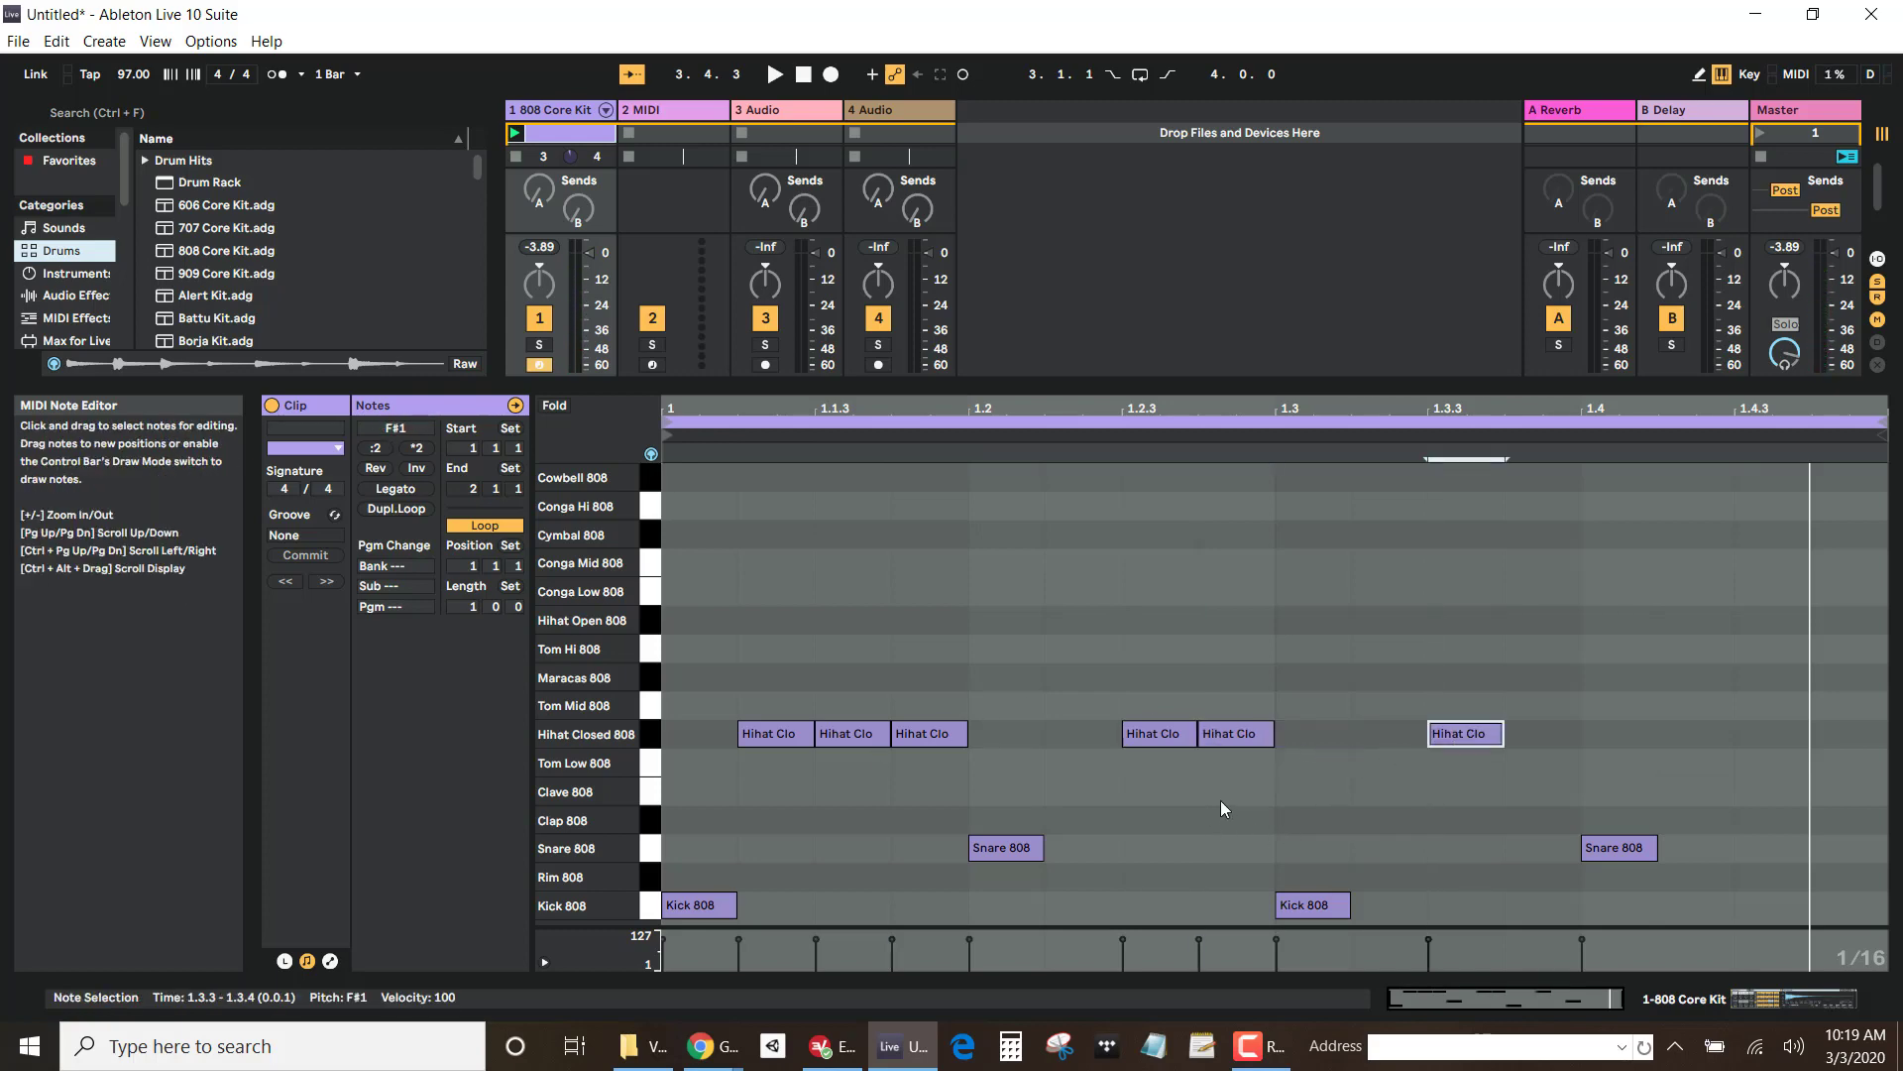
pyautogui.press('space')
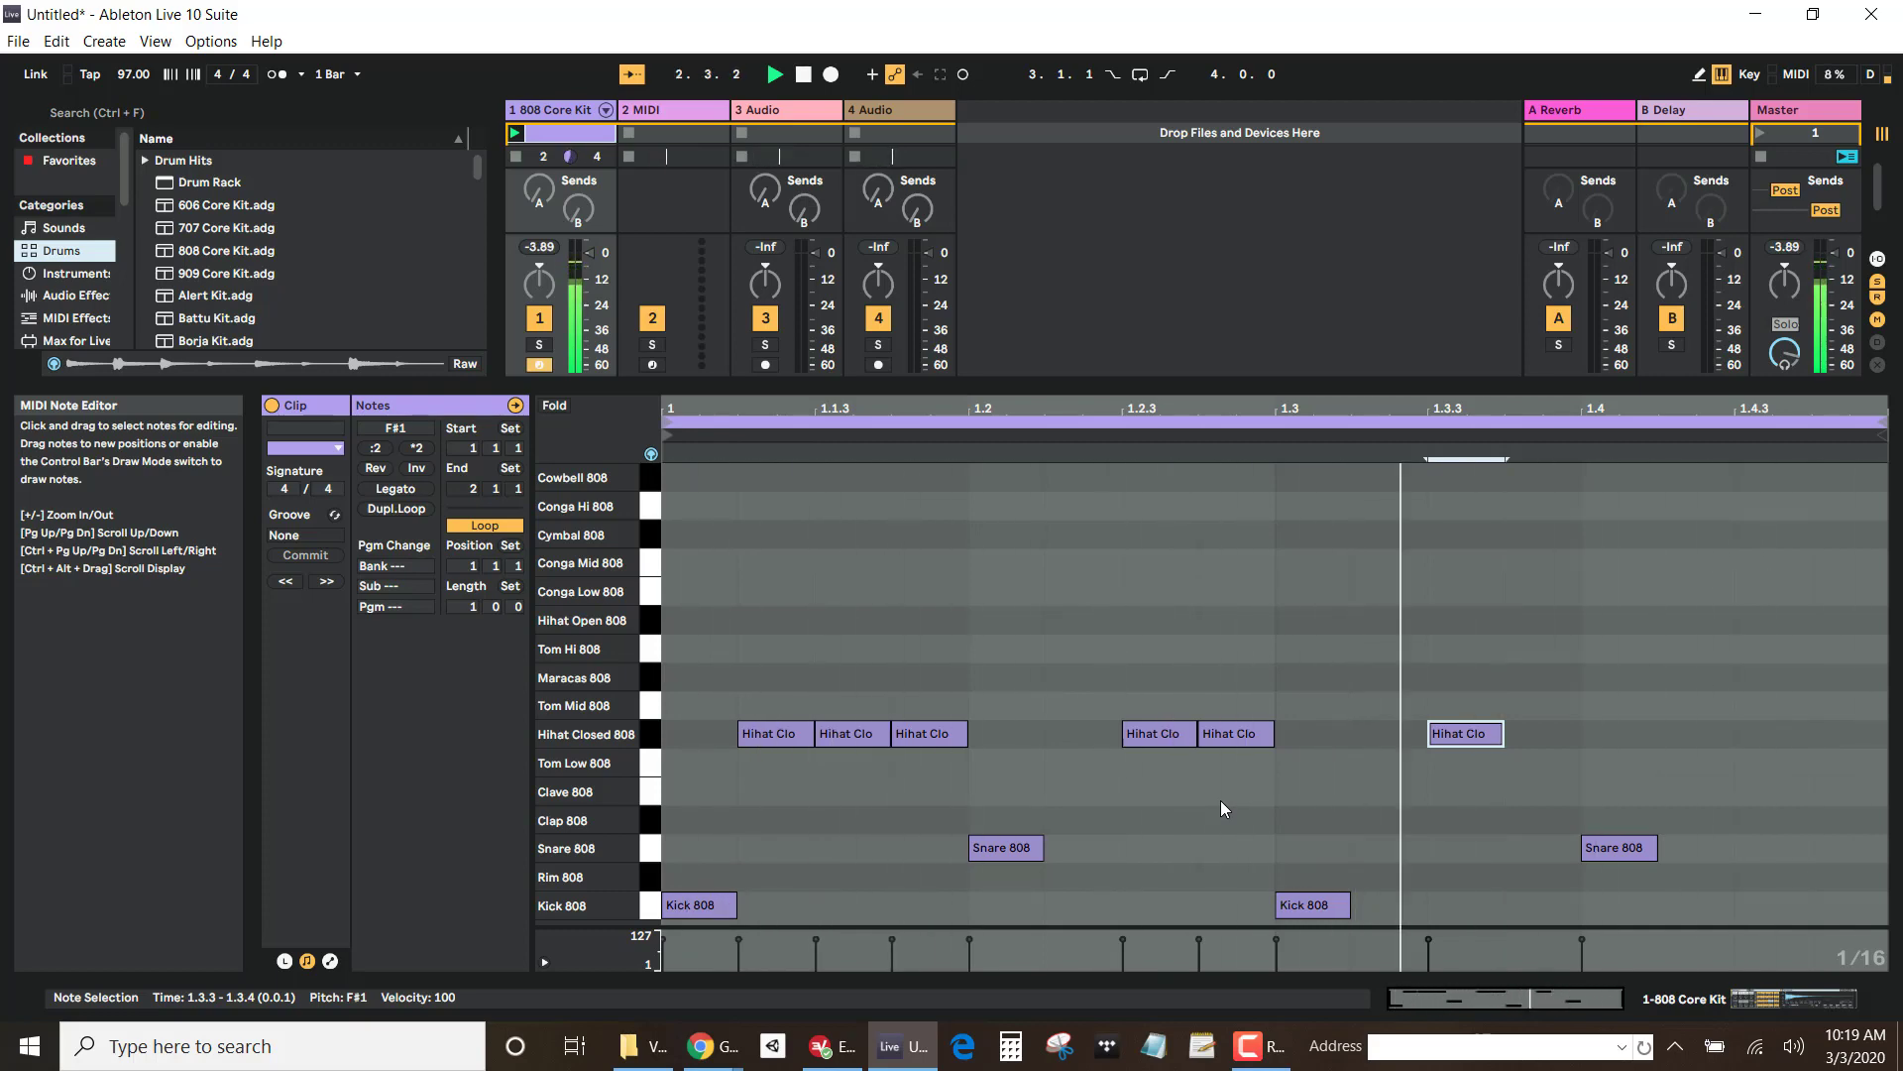
pyautogui.press('space')
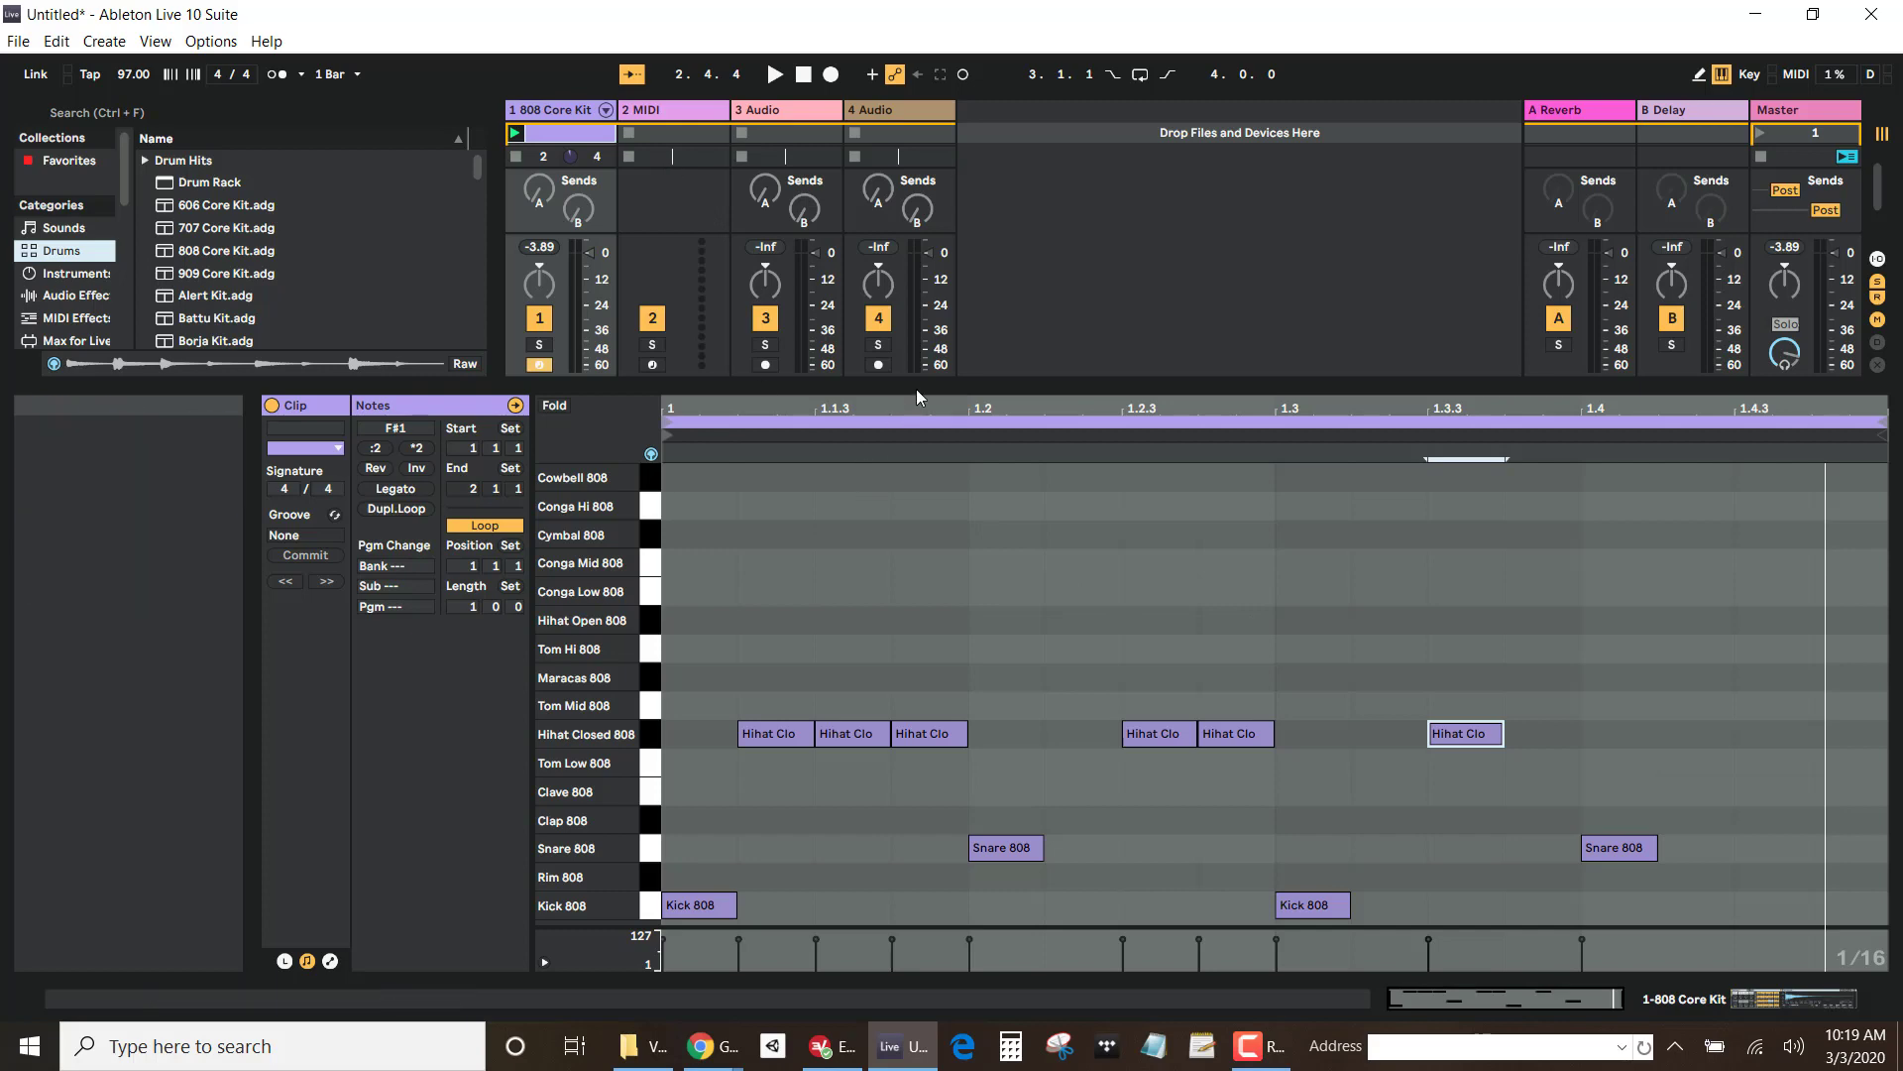
# Step: Enlarge the session view above the clip editor, and switch to Chrome with a new tab open
pyautogui.moveTo(917, 388); pyautogui.dragTo(925, 550)
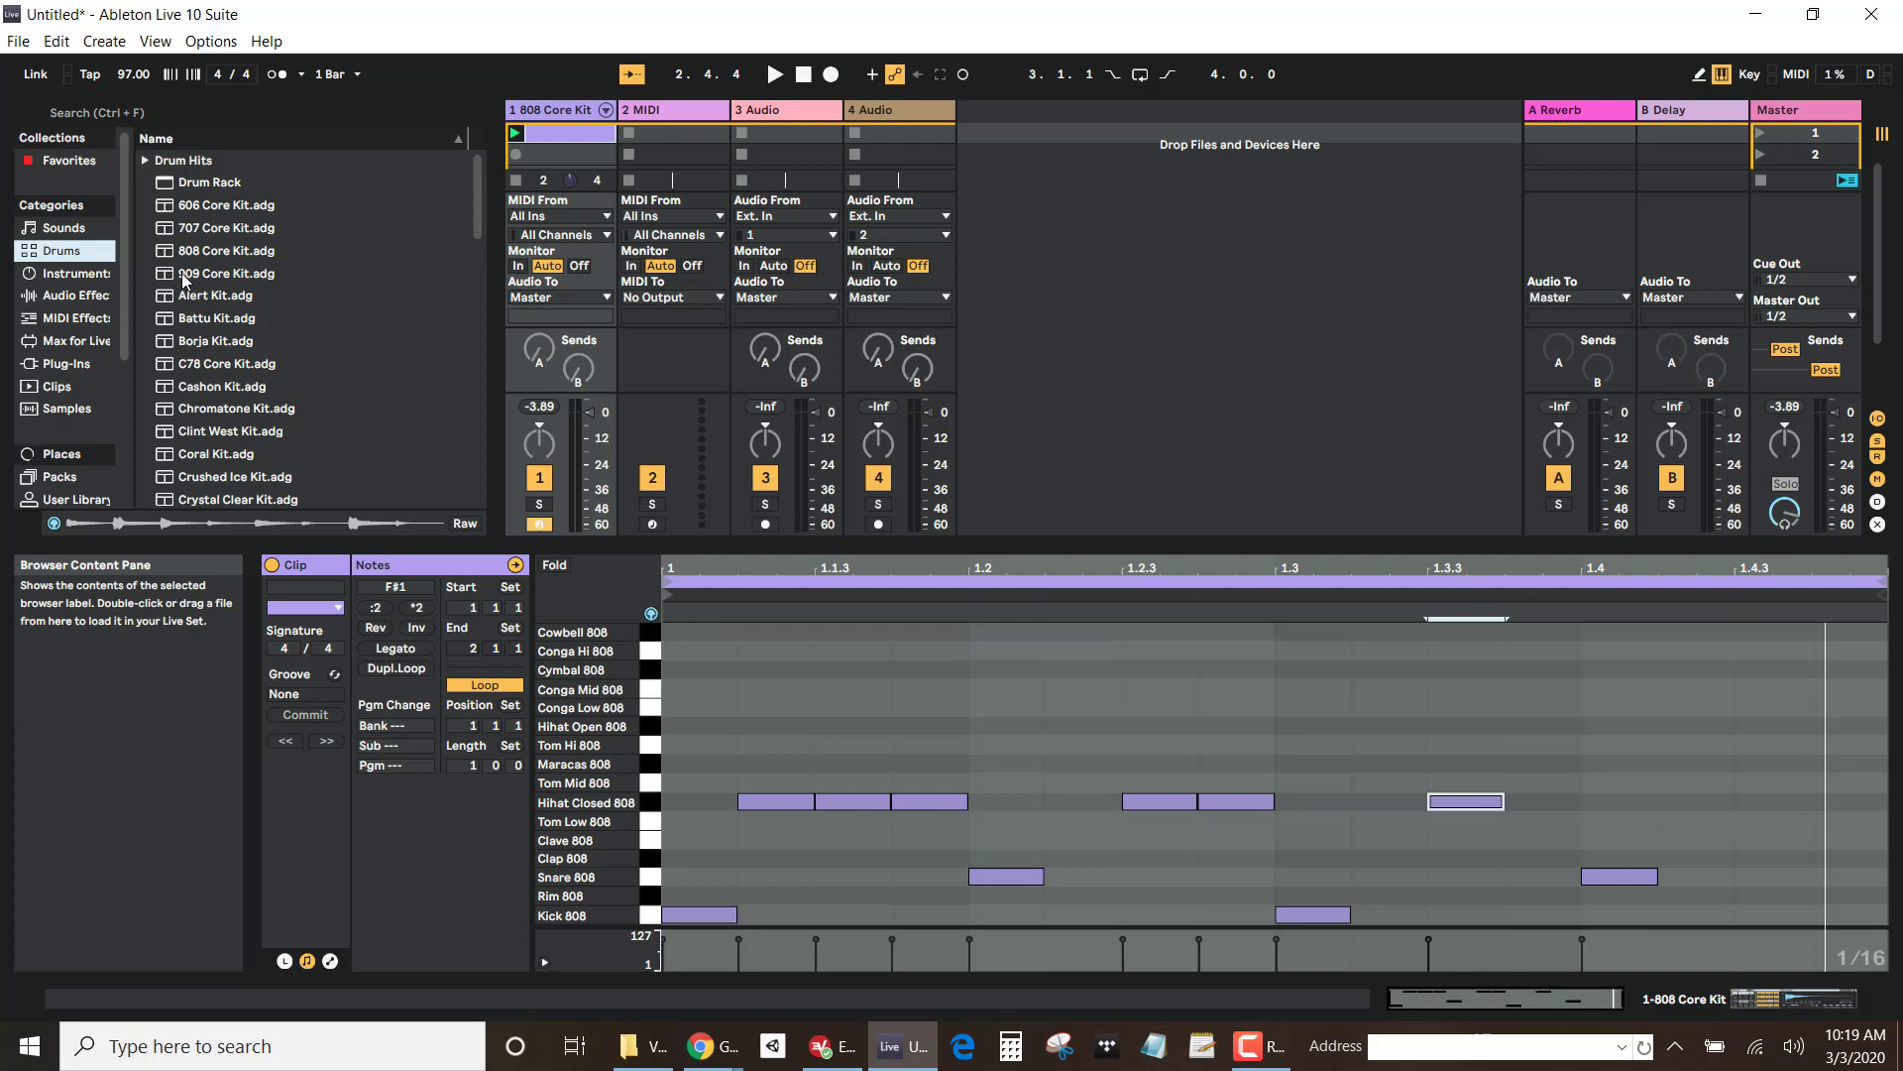
pyautogui.hotkey('alt', 'Tab')
pyautogui.hotkey('alt', 'Tab')
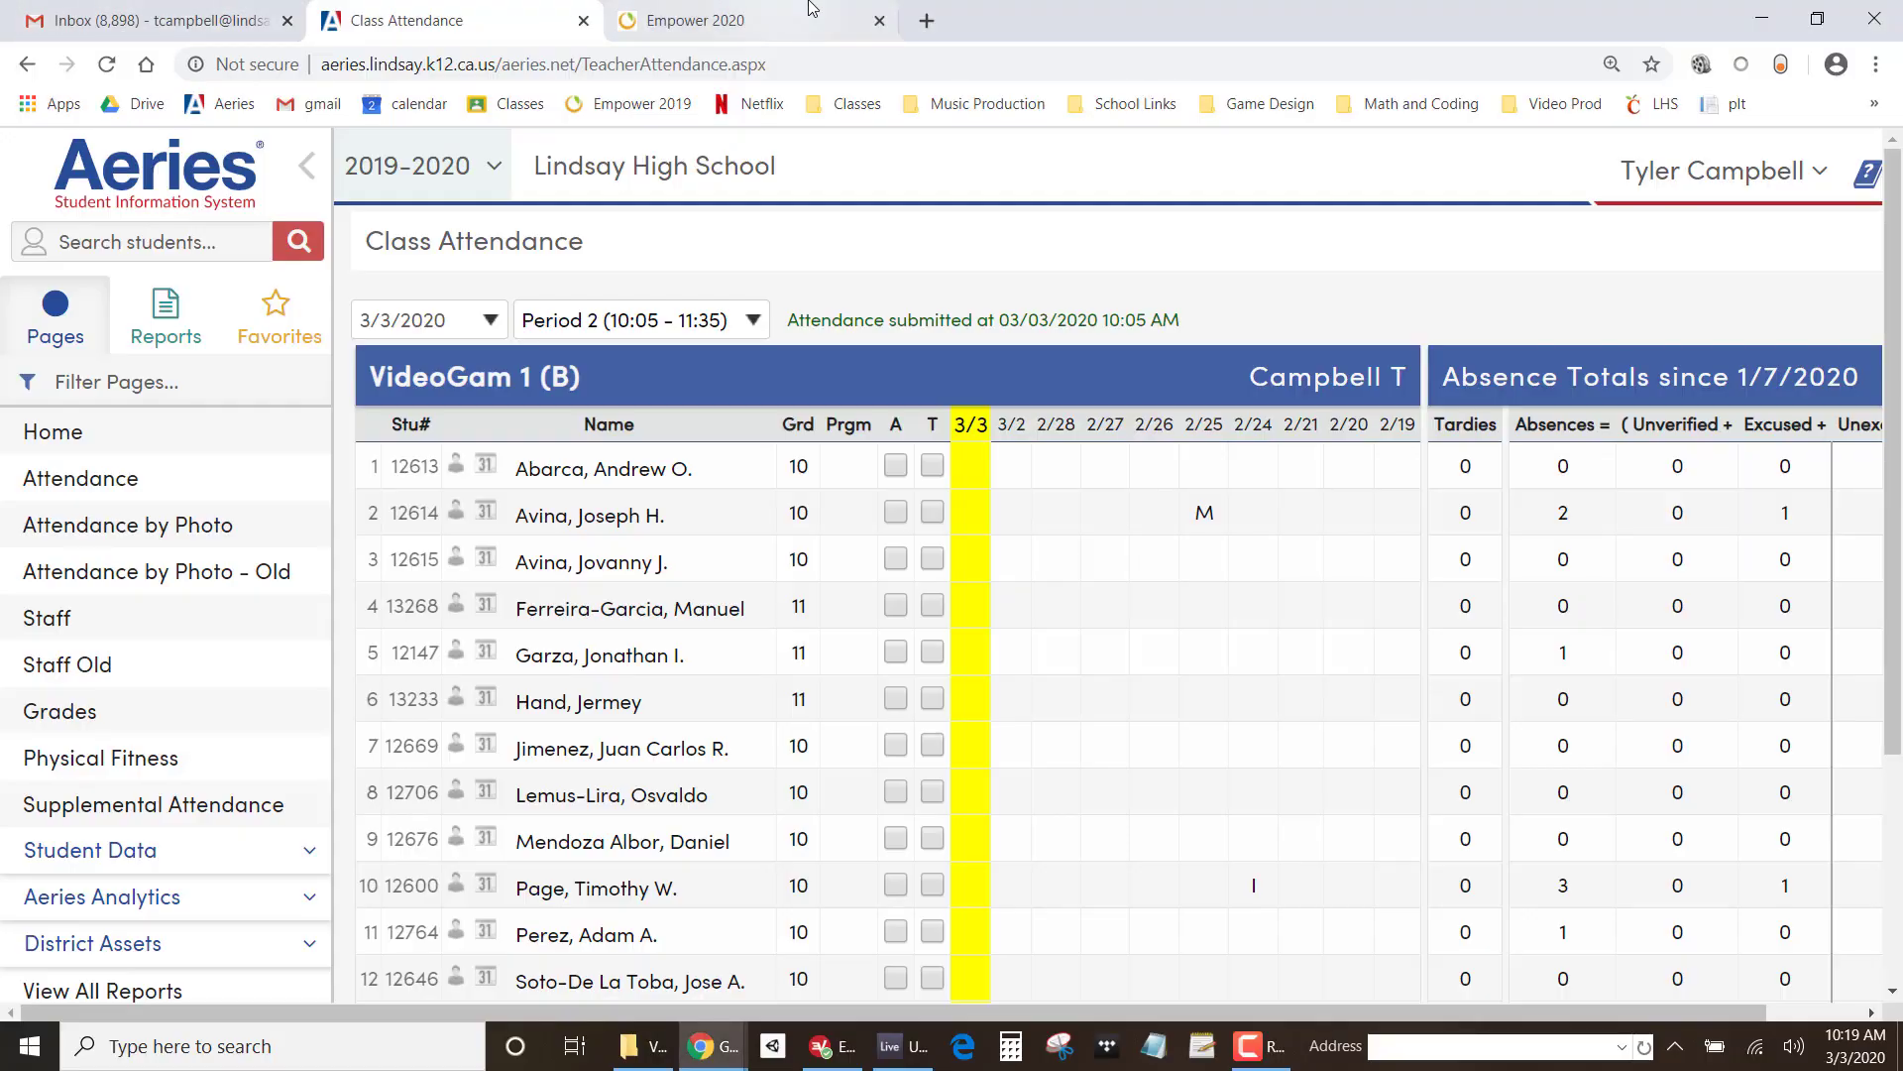
pyautogui.click(926, 21)
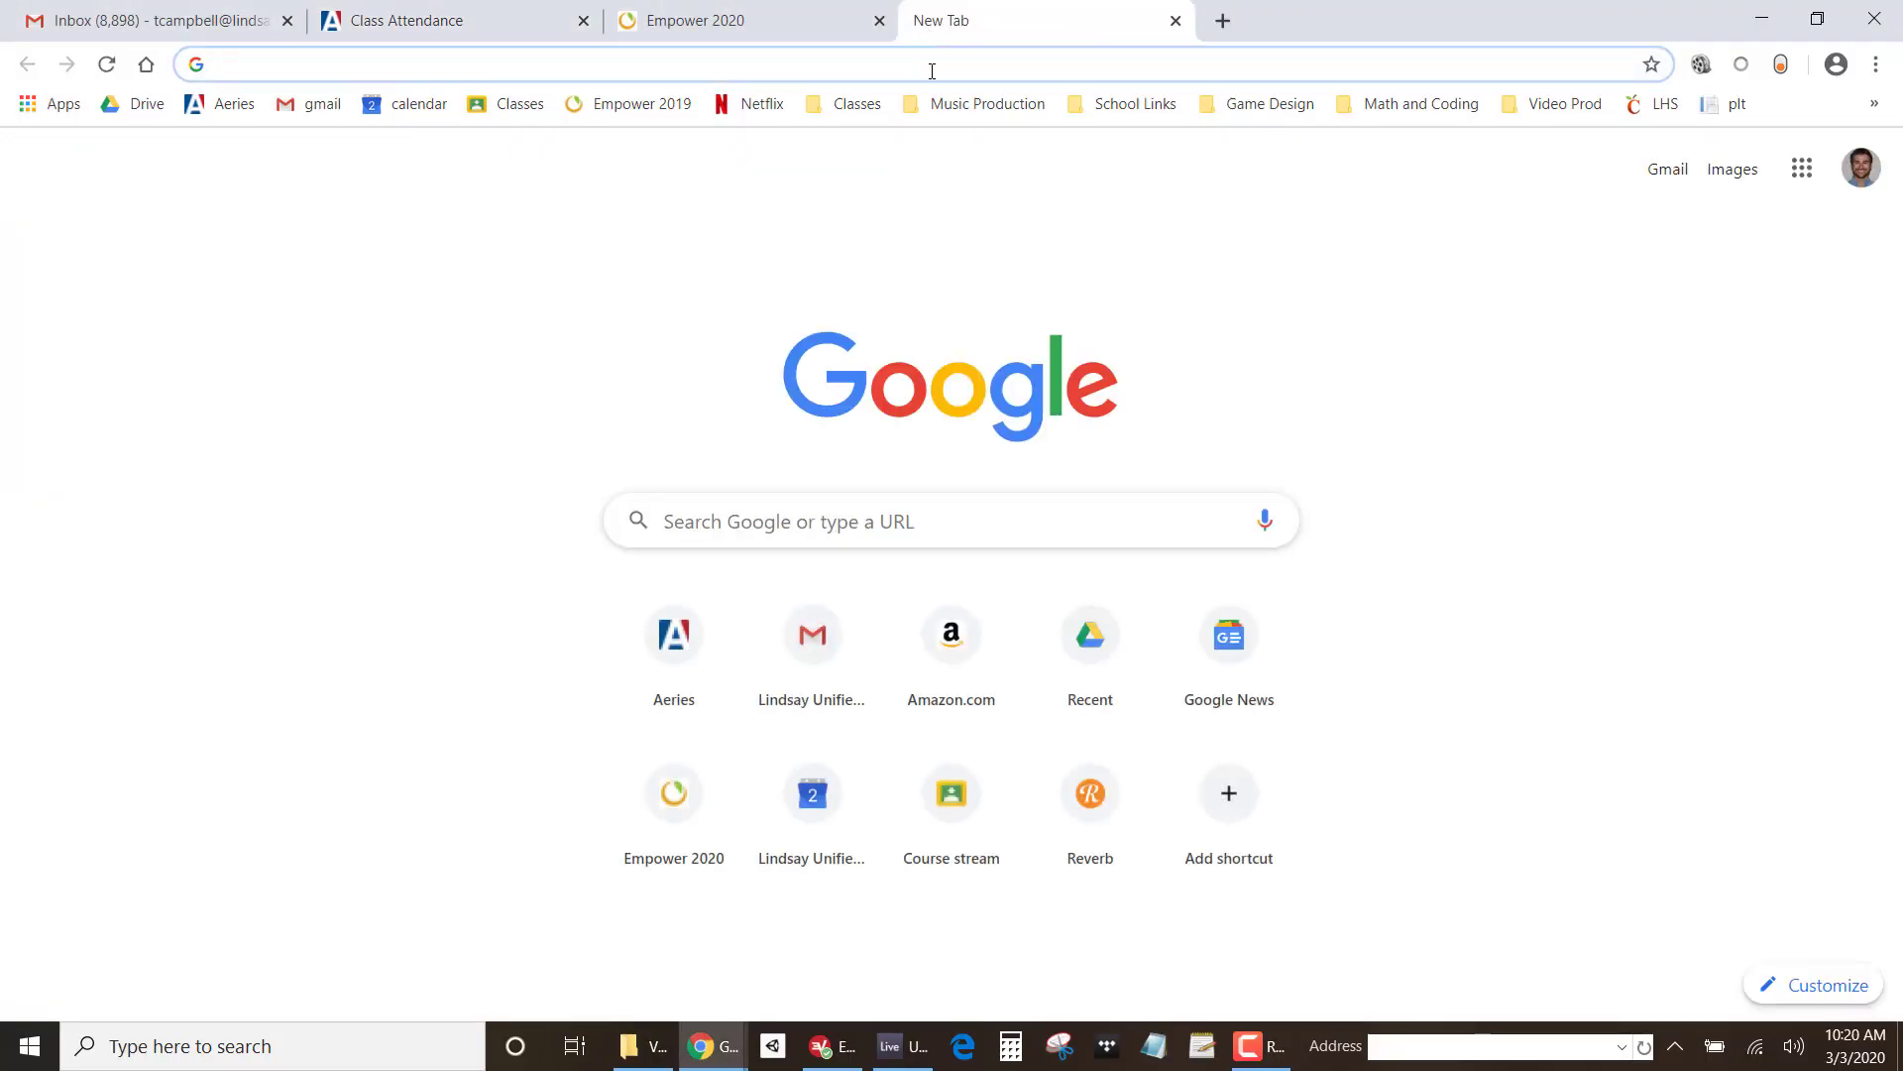
pyautogui.write('happy')
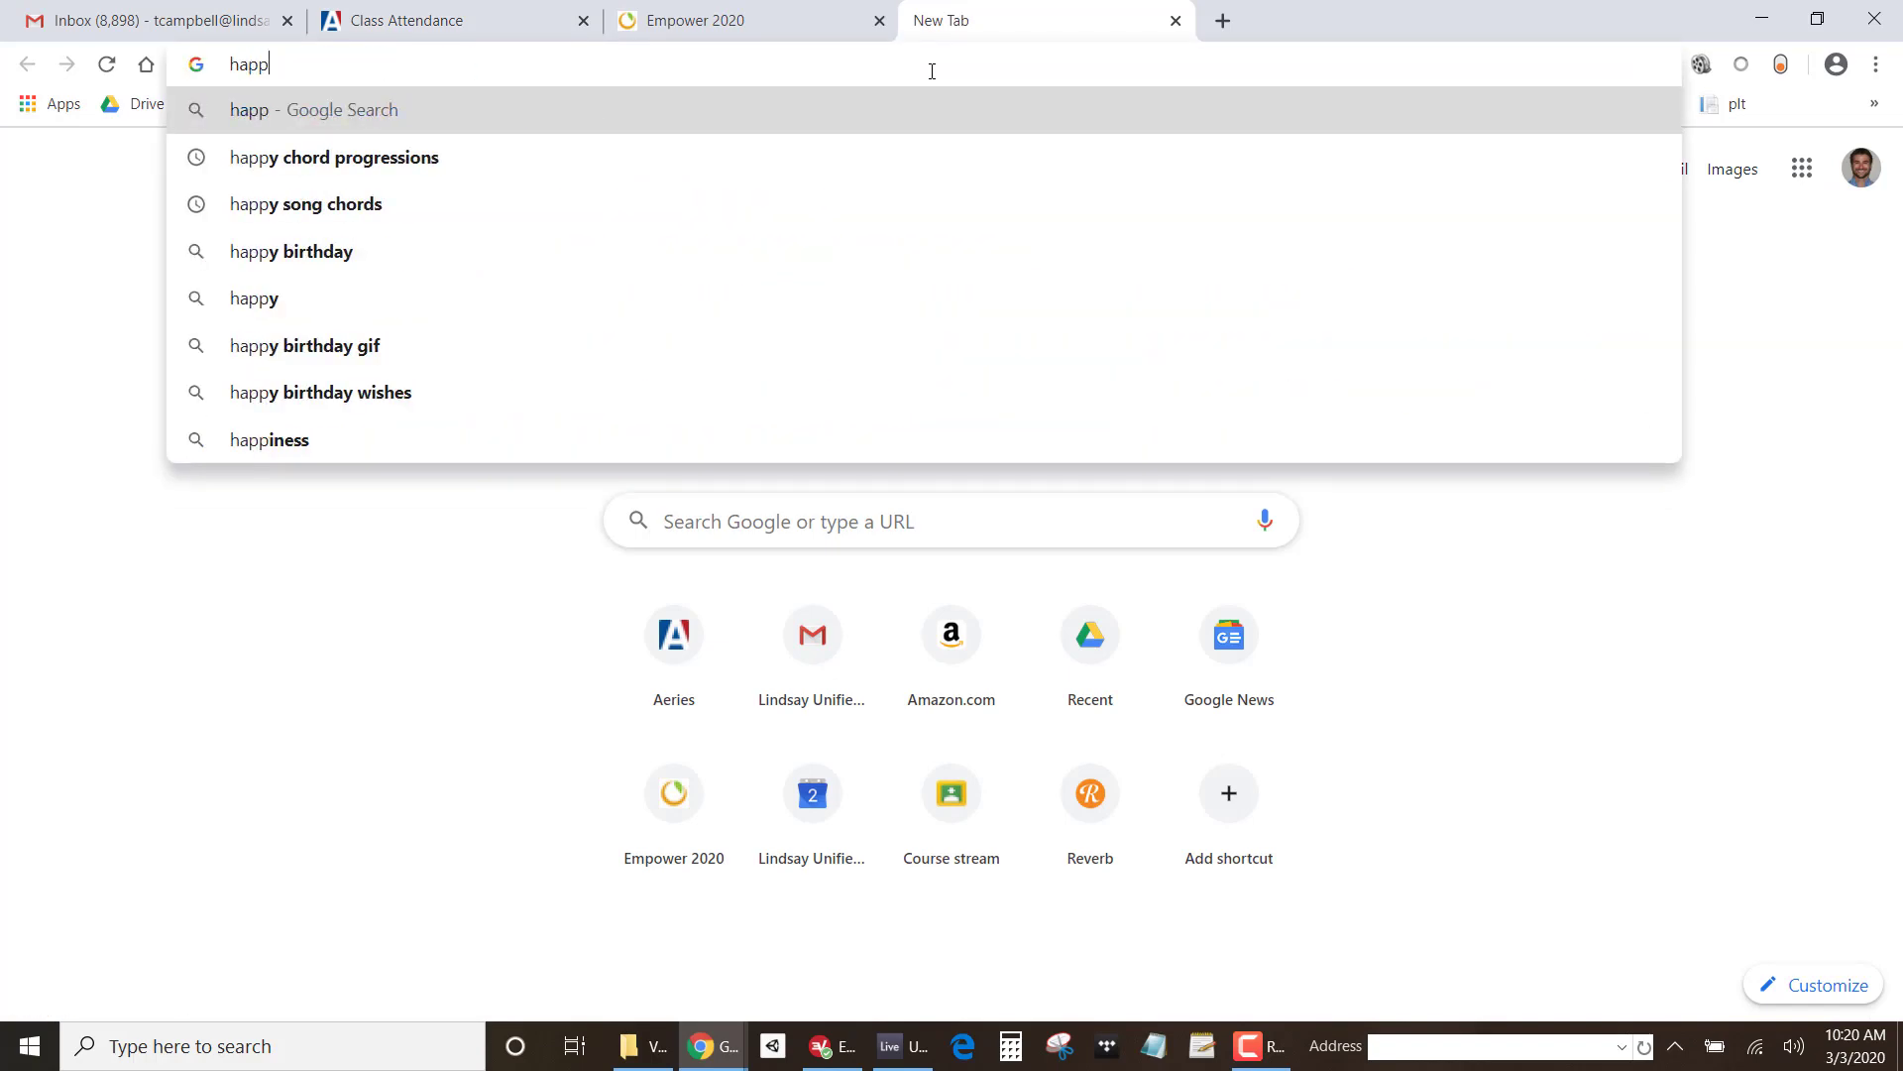
pyautogui.press('BackSpace')
pyautogui.press('BackSpace')
pyautogui.press('BackSpace')
pyautogui.press('BackSpace')
pyautogui.press('BackSpace')
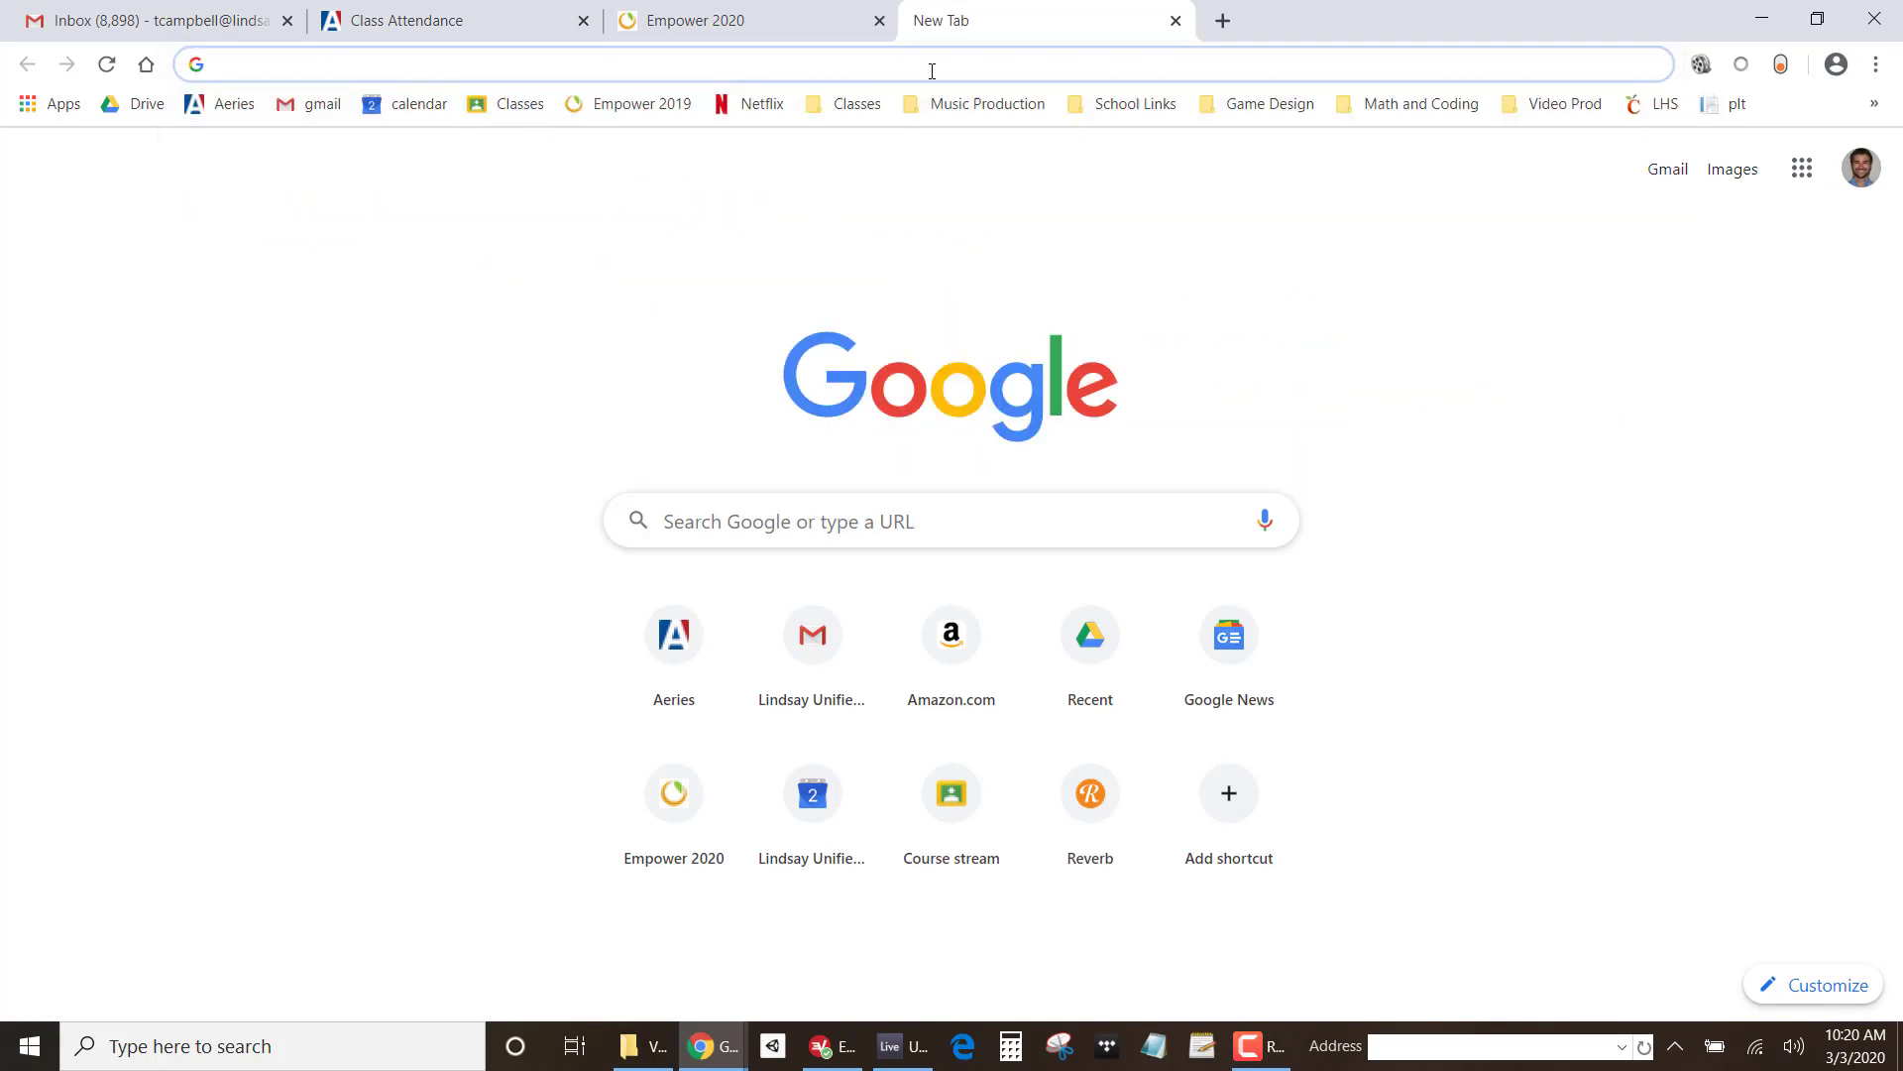
# Step: Search Google for "sad chord progressions"
pyautogui.write('sad chord')
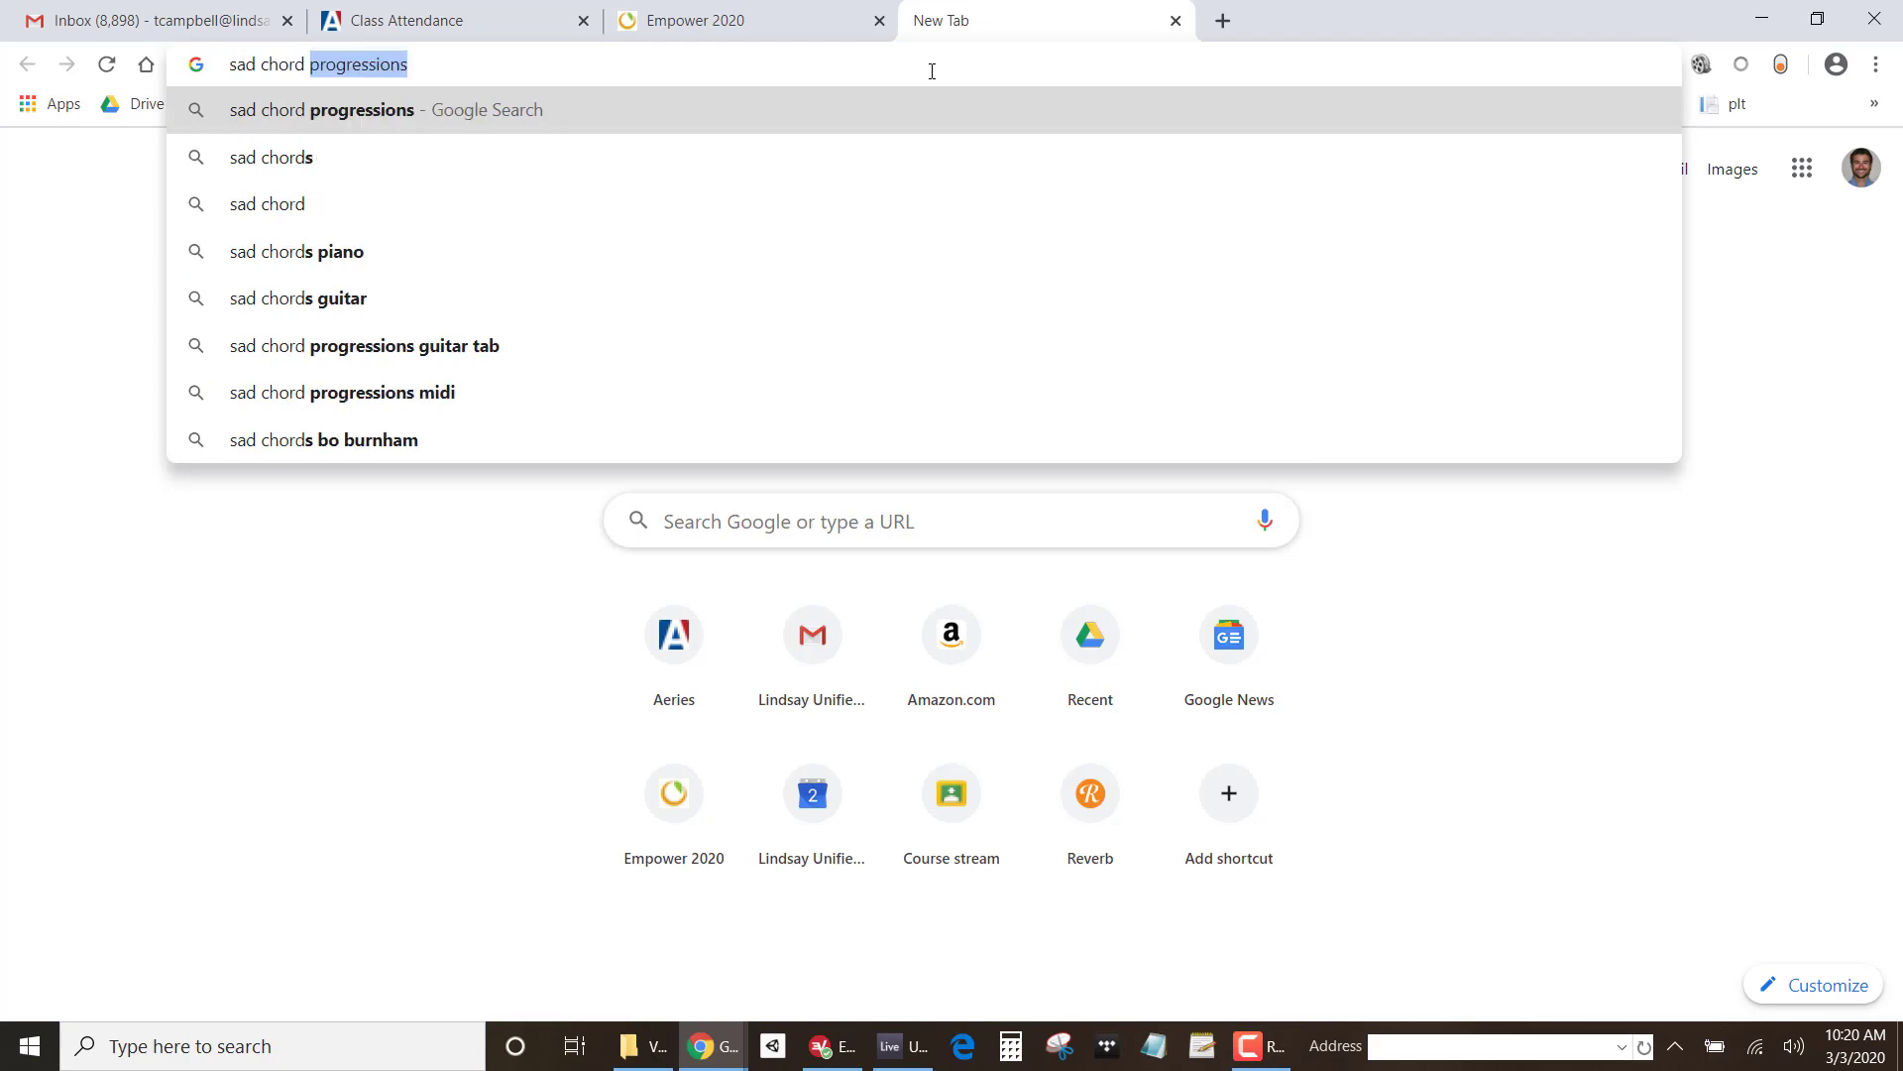
pyautogui.write(' pro')
pyautogui.press('Return')
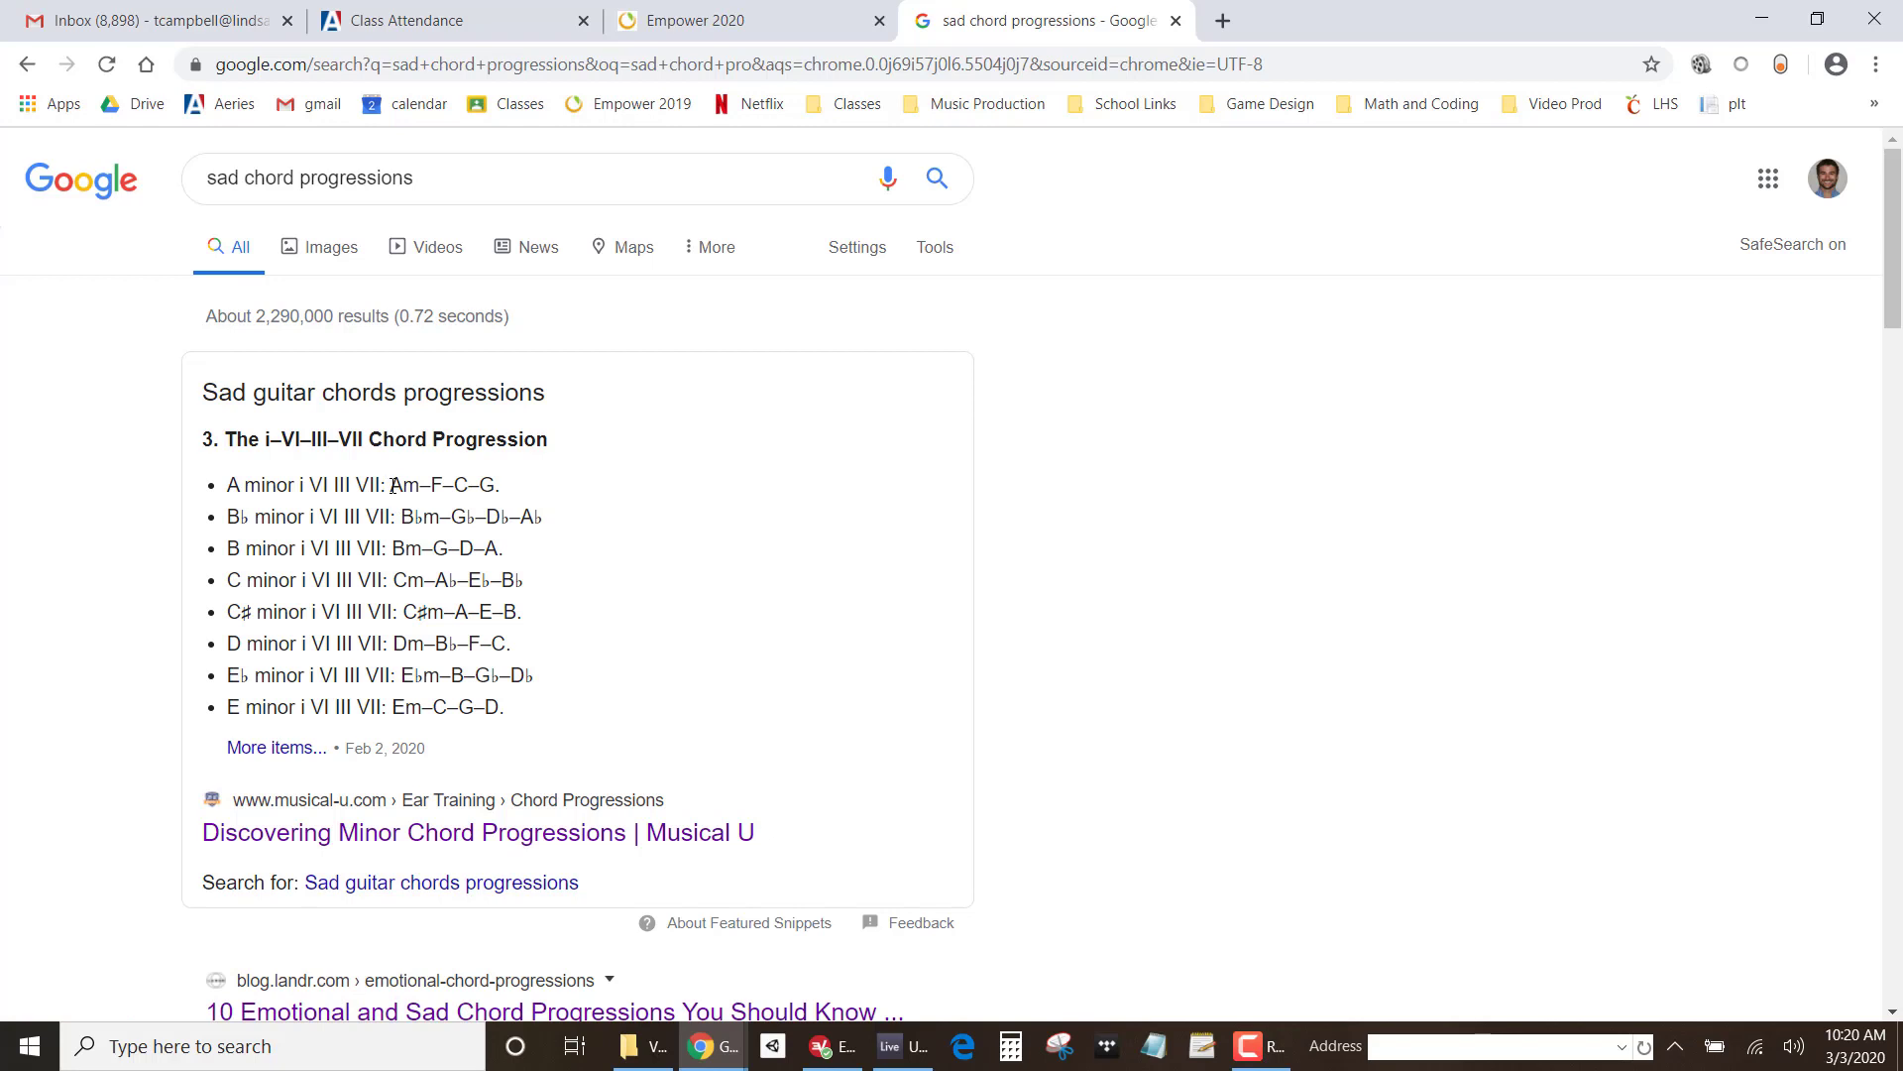
# Step: Search Google for "a minor chord notes" in a new tab and expand the answer to "What notes are in an Am chord?"
pyautogui.click(897, 1045)
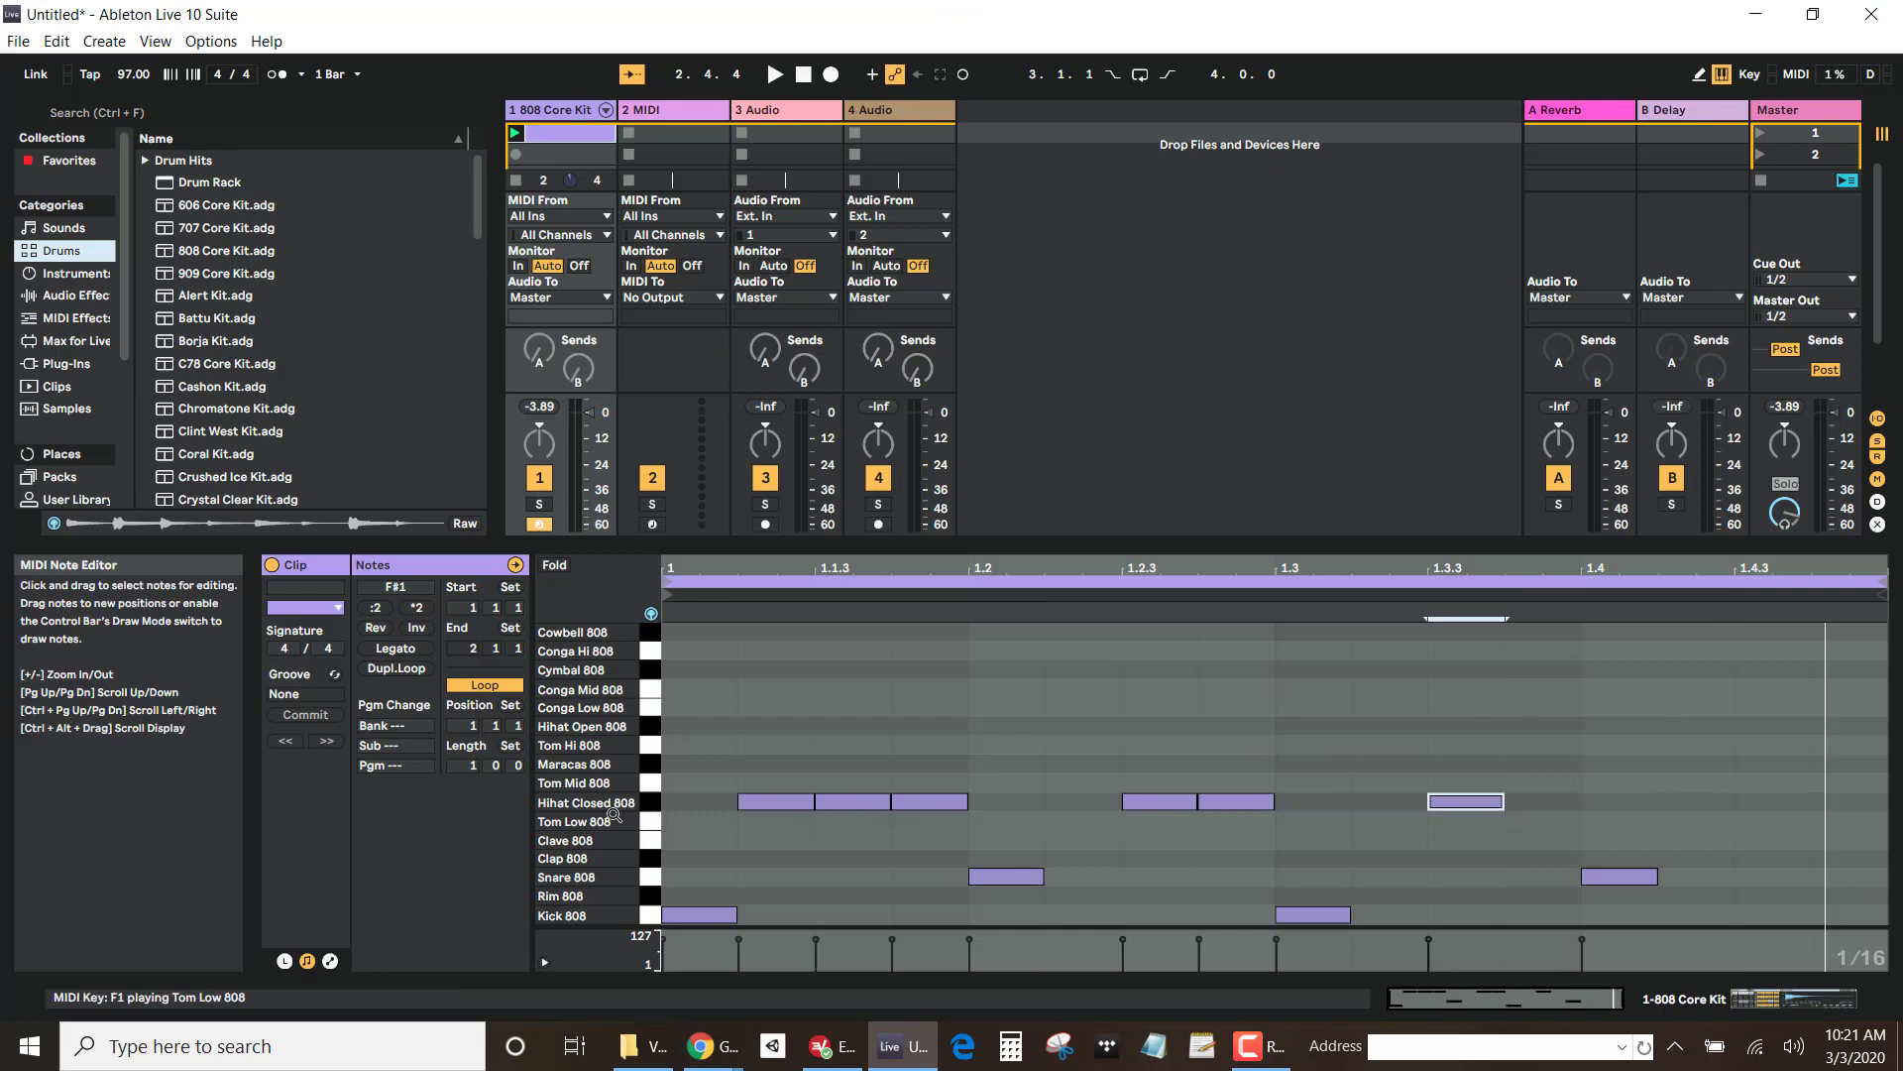
pyautogui.hotkey('alt', 'Tab')
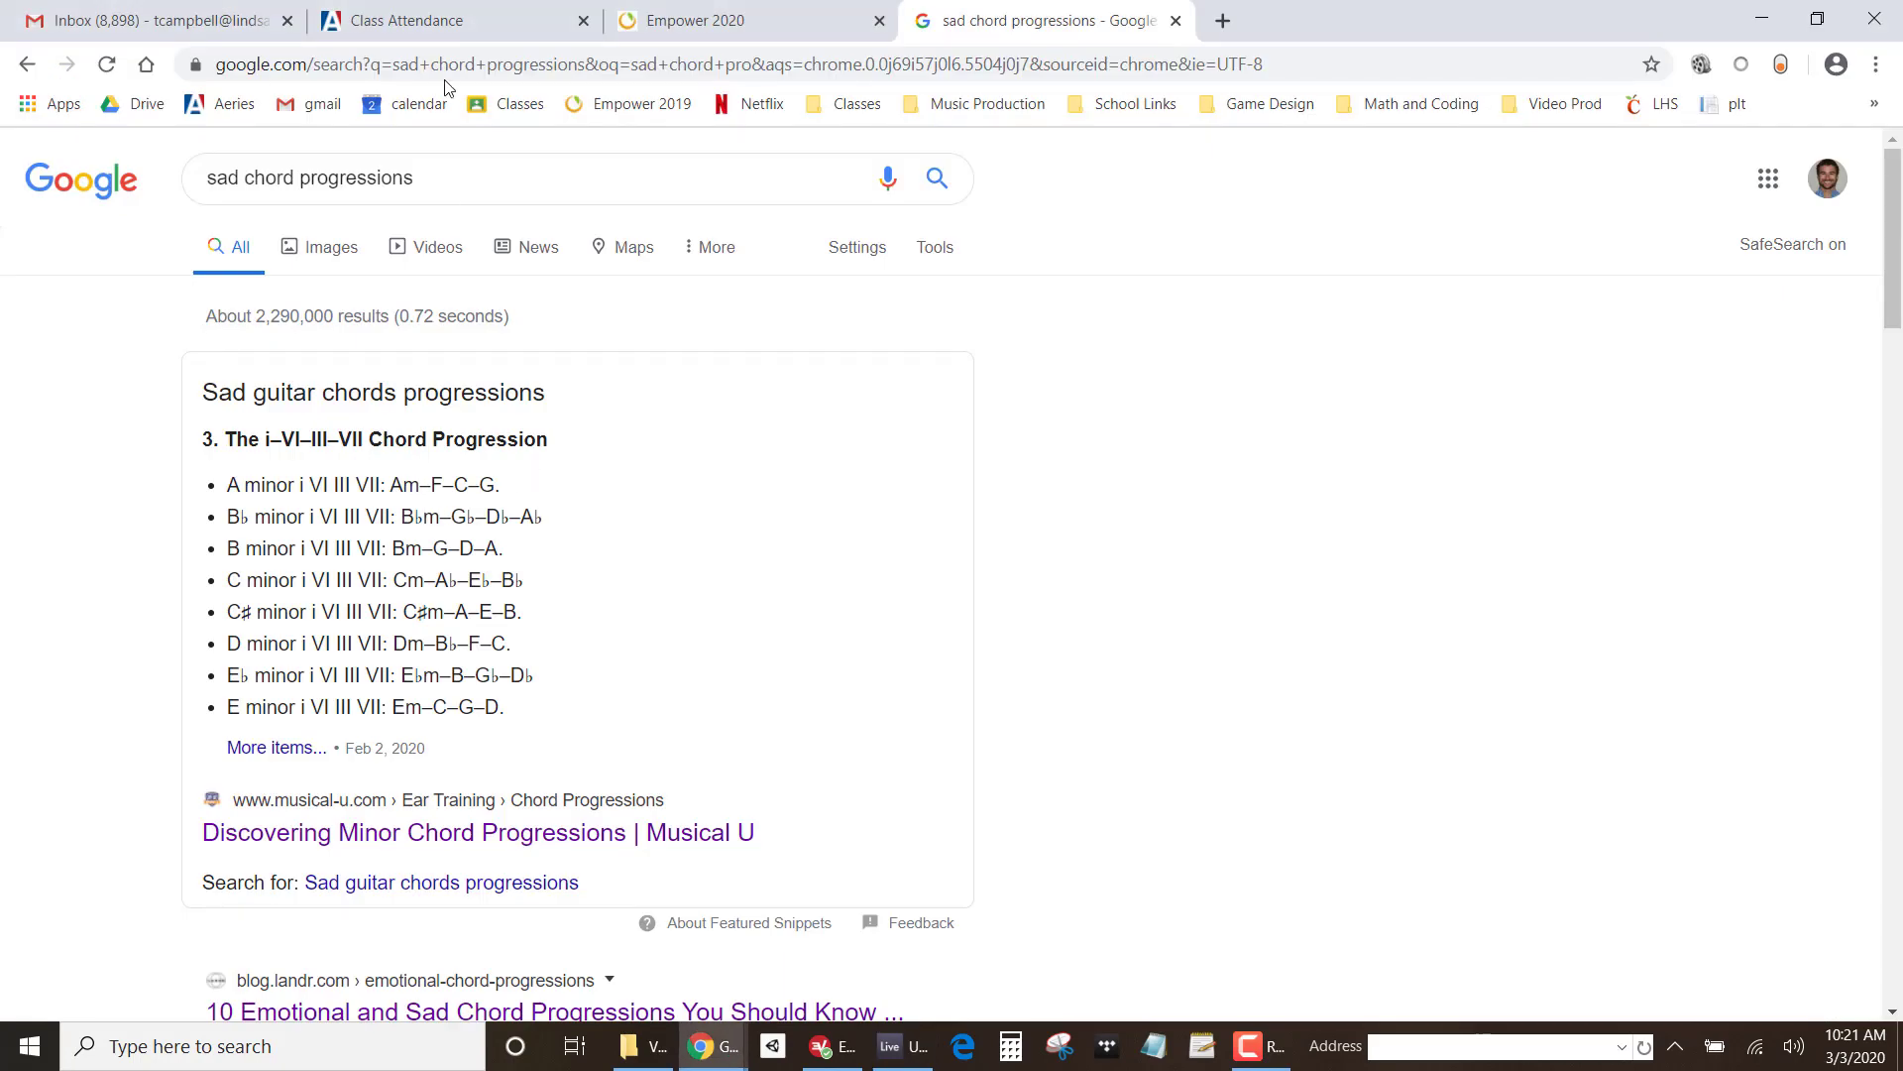
pyautogui.hotkey('ctrl', 't')
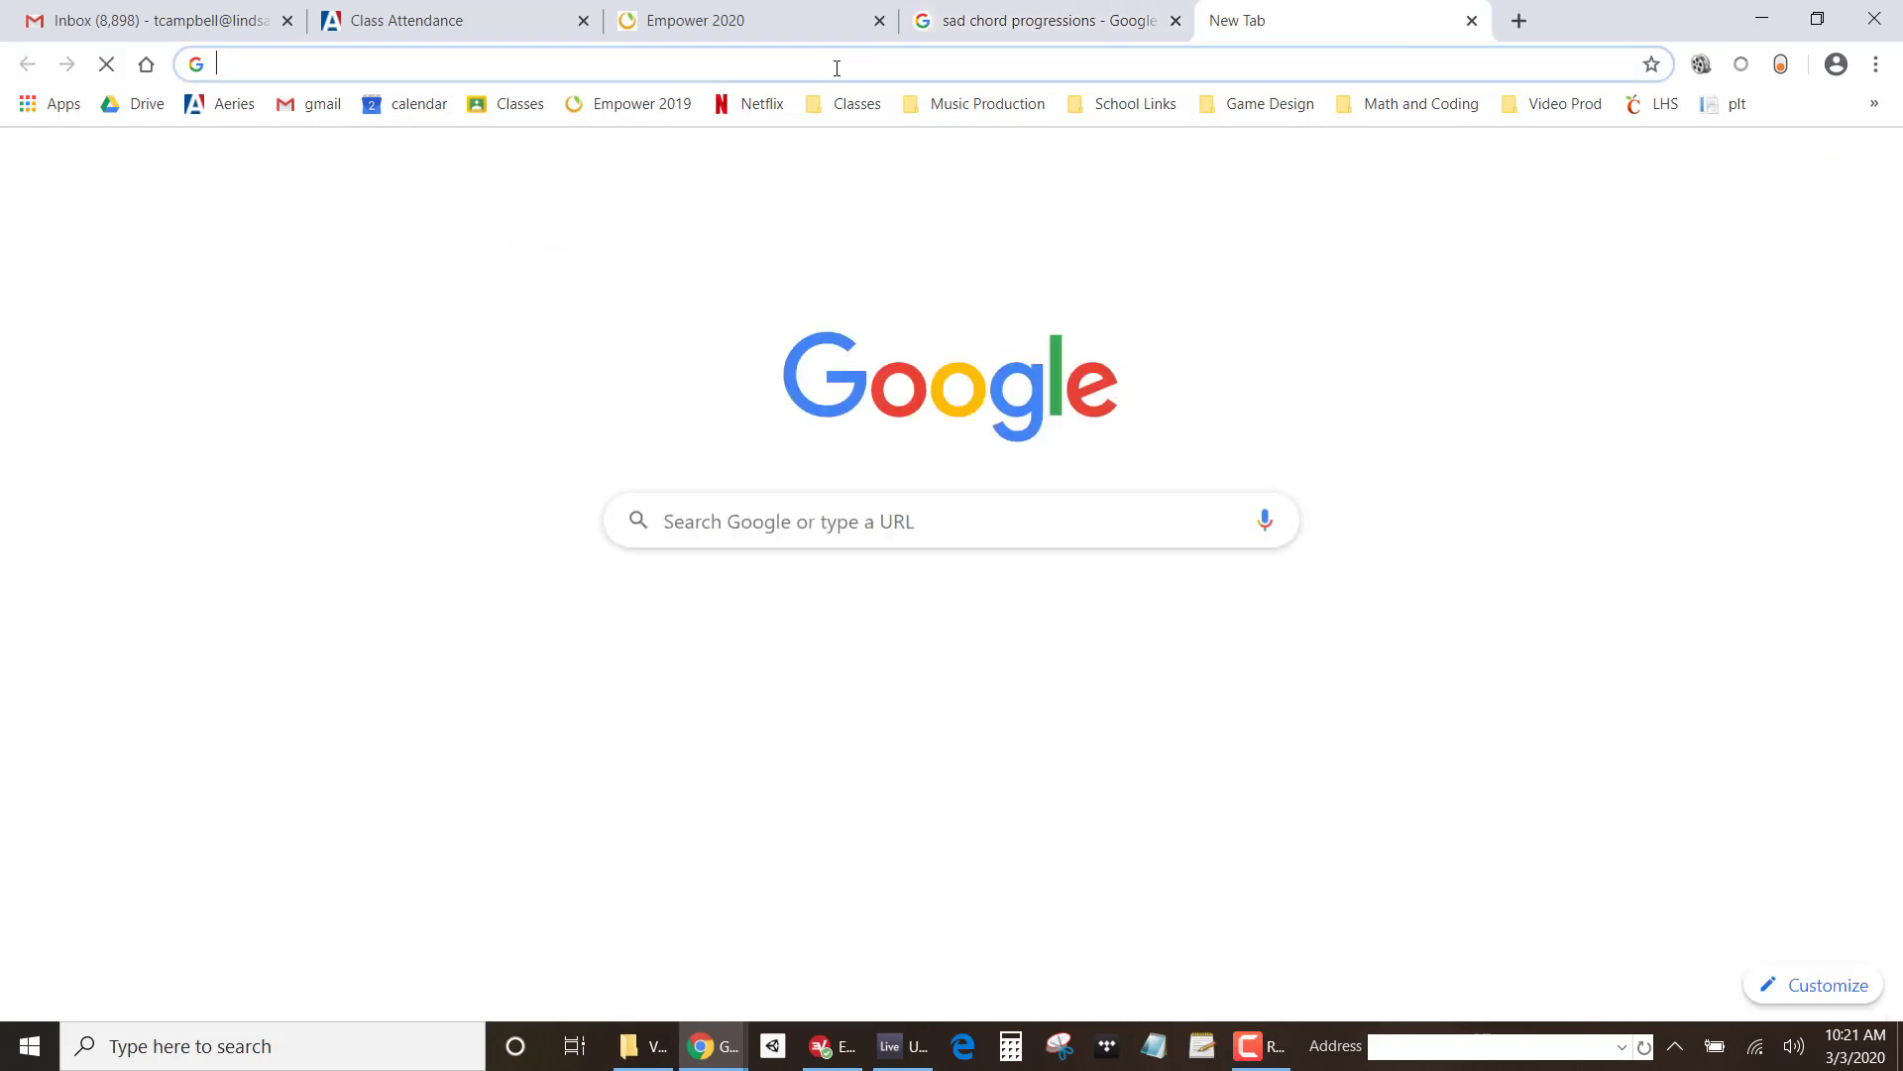
pyautogui.write('a minor chord notes')
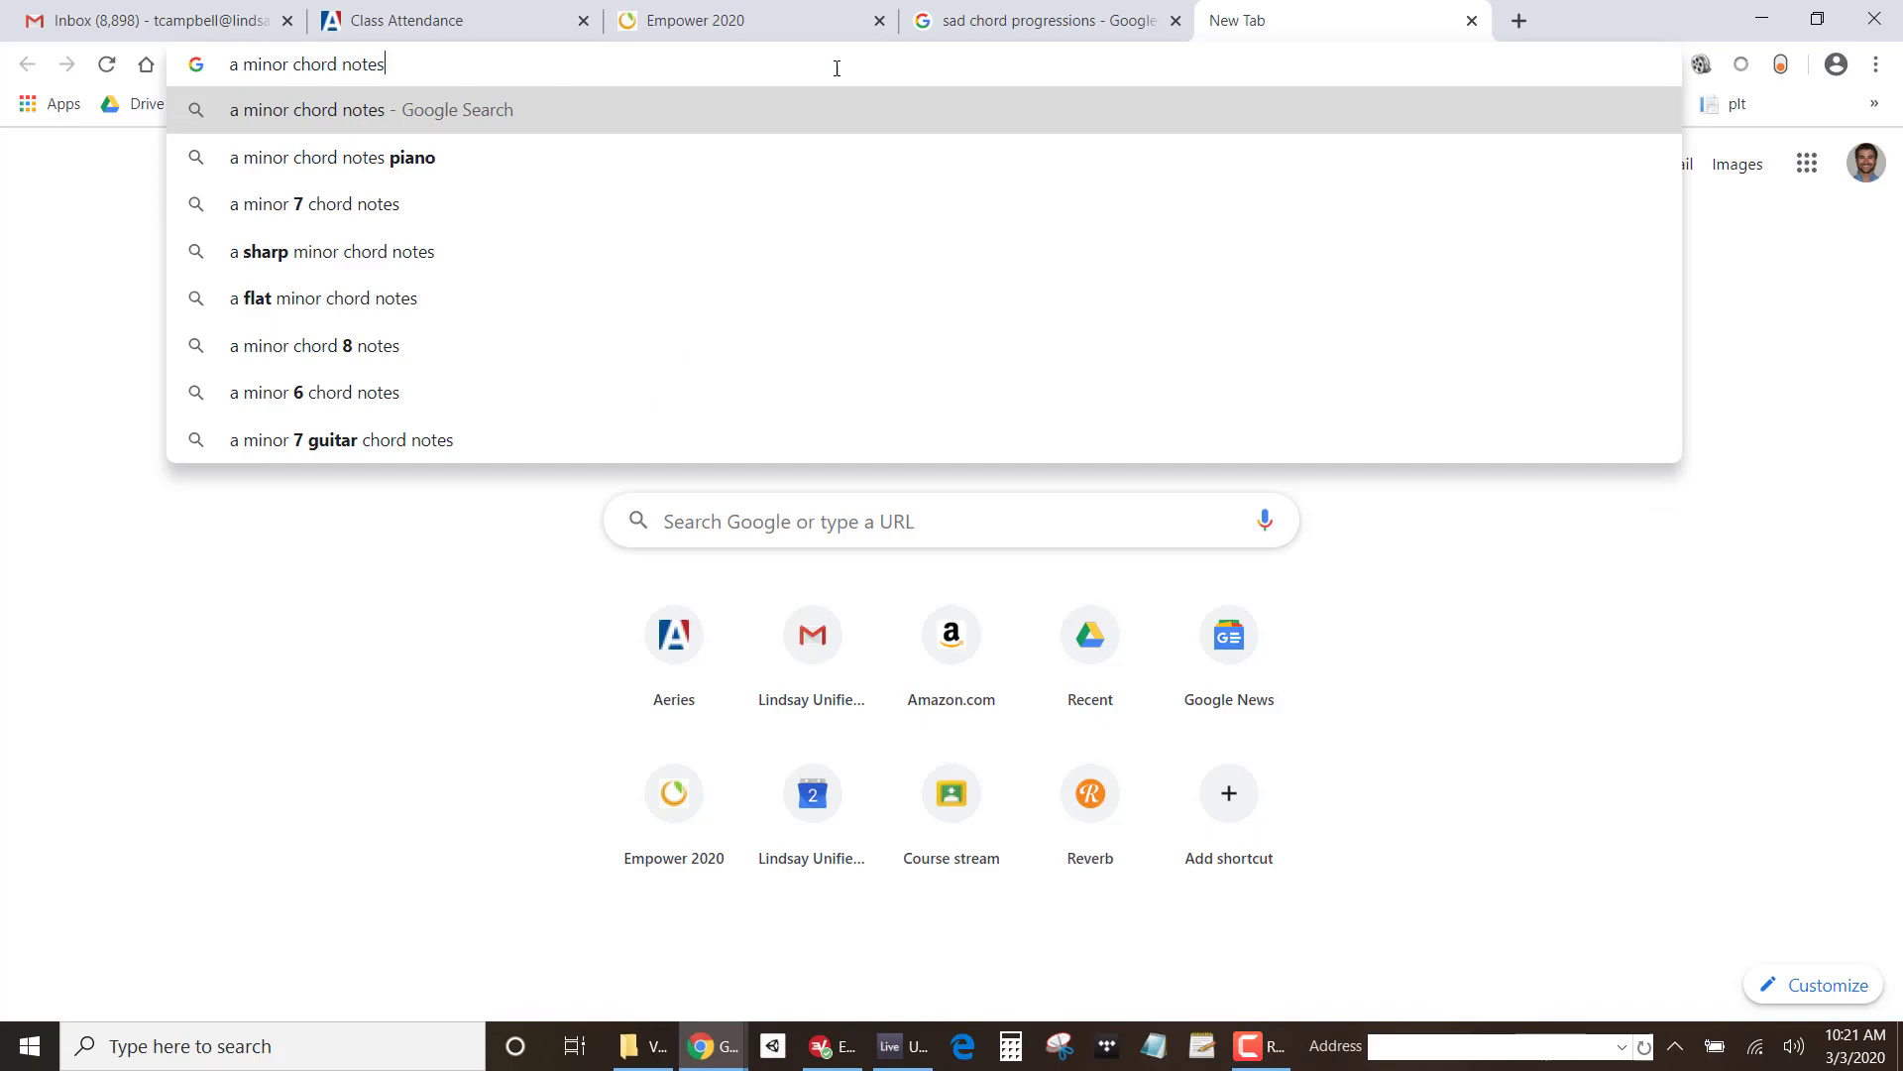
pyautogui.press('Return')
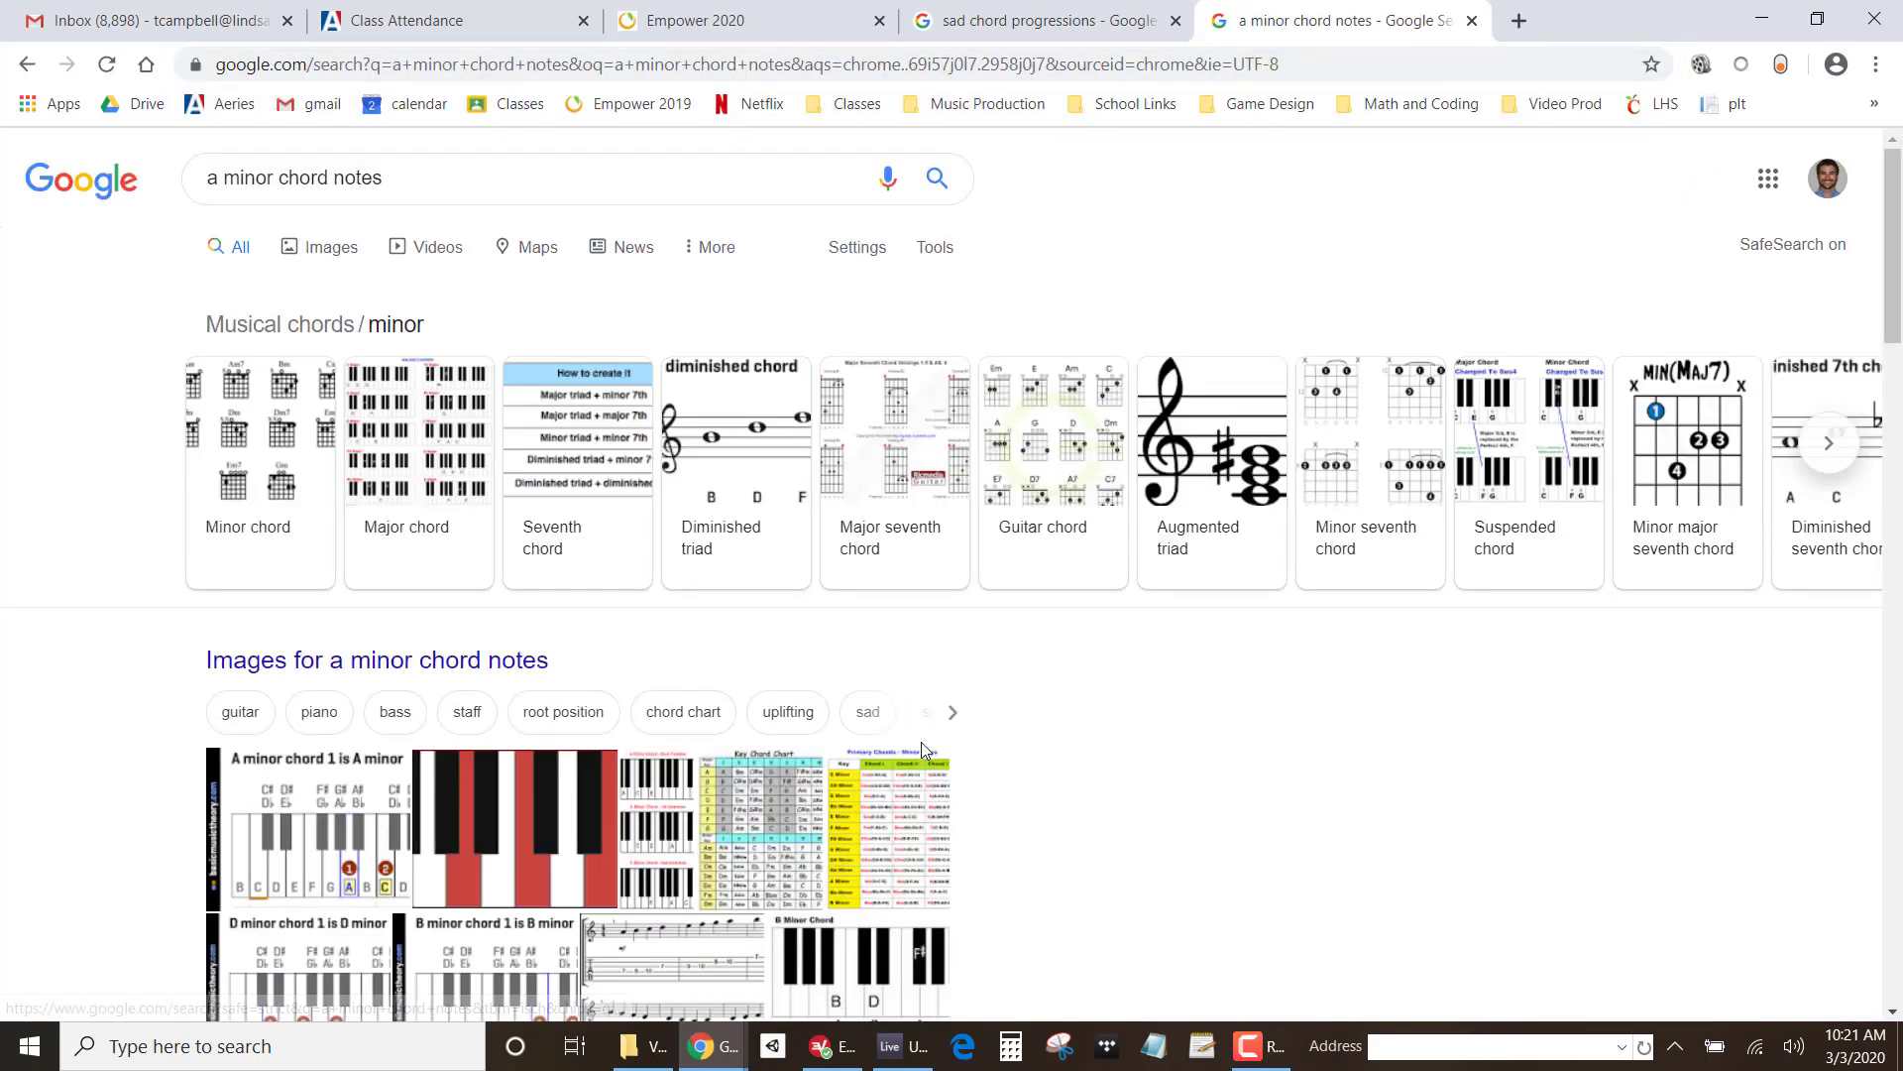
pyautogui.scroll(-8, 921, 744)
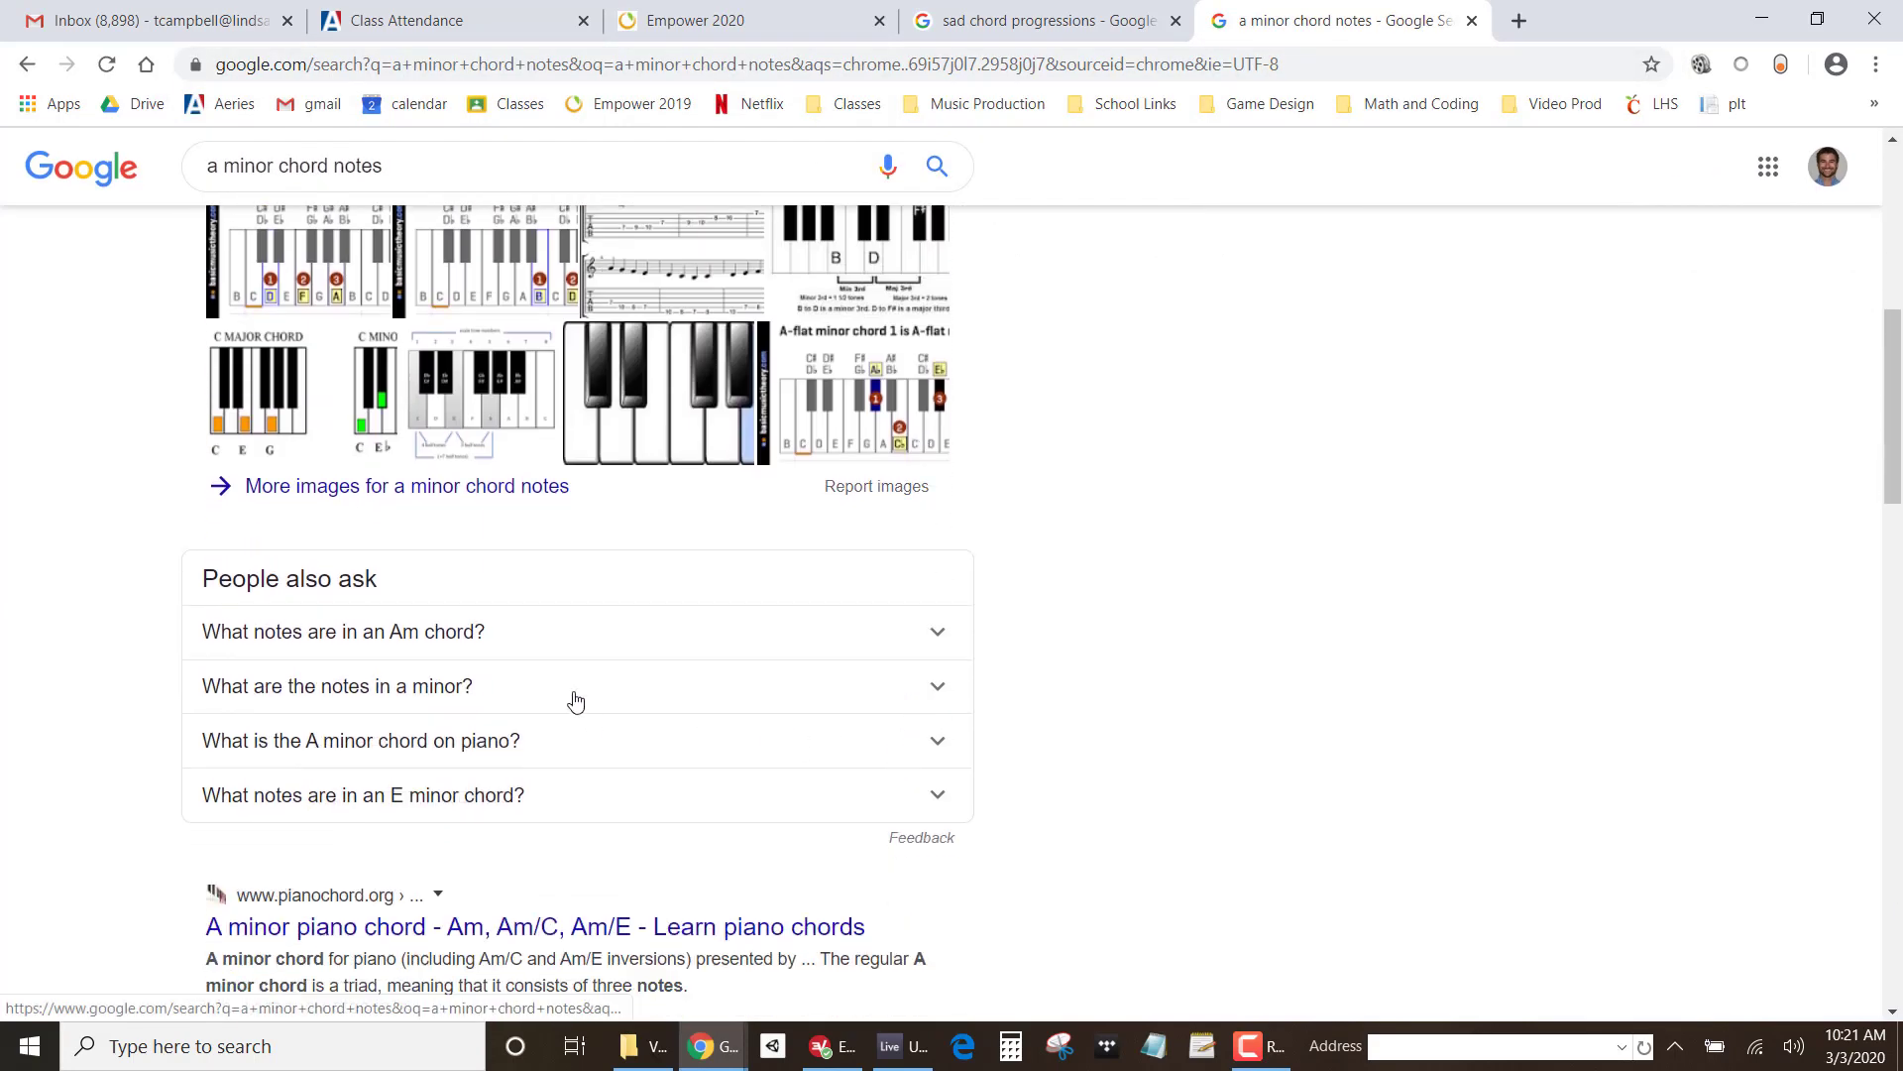
pyautogui.click(497, 637)
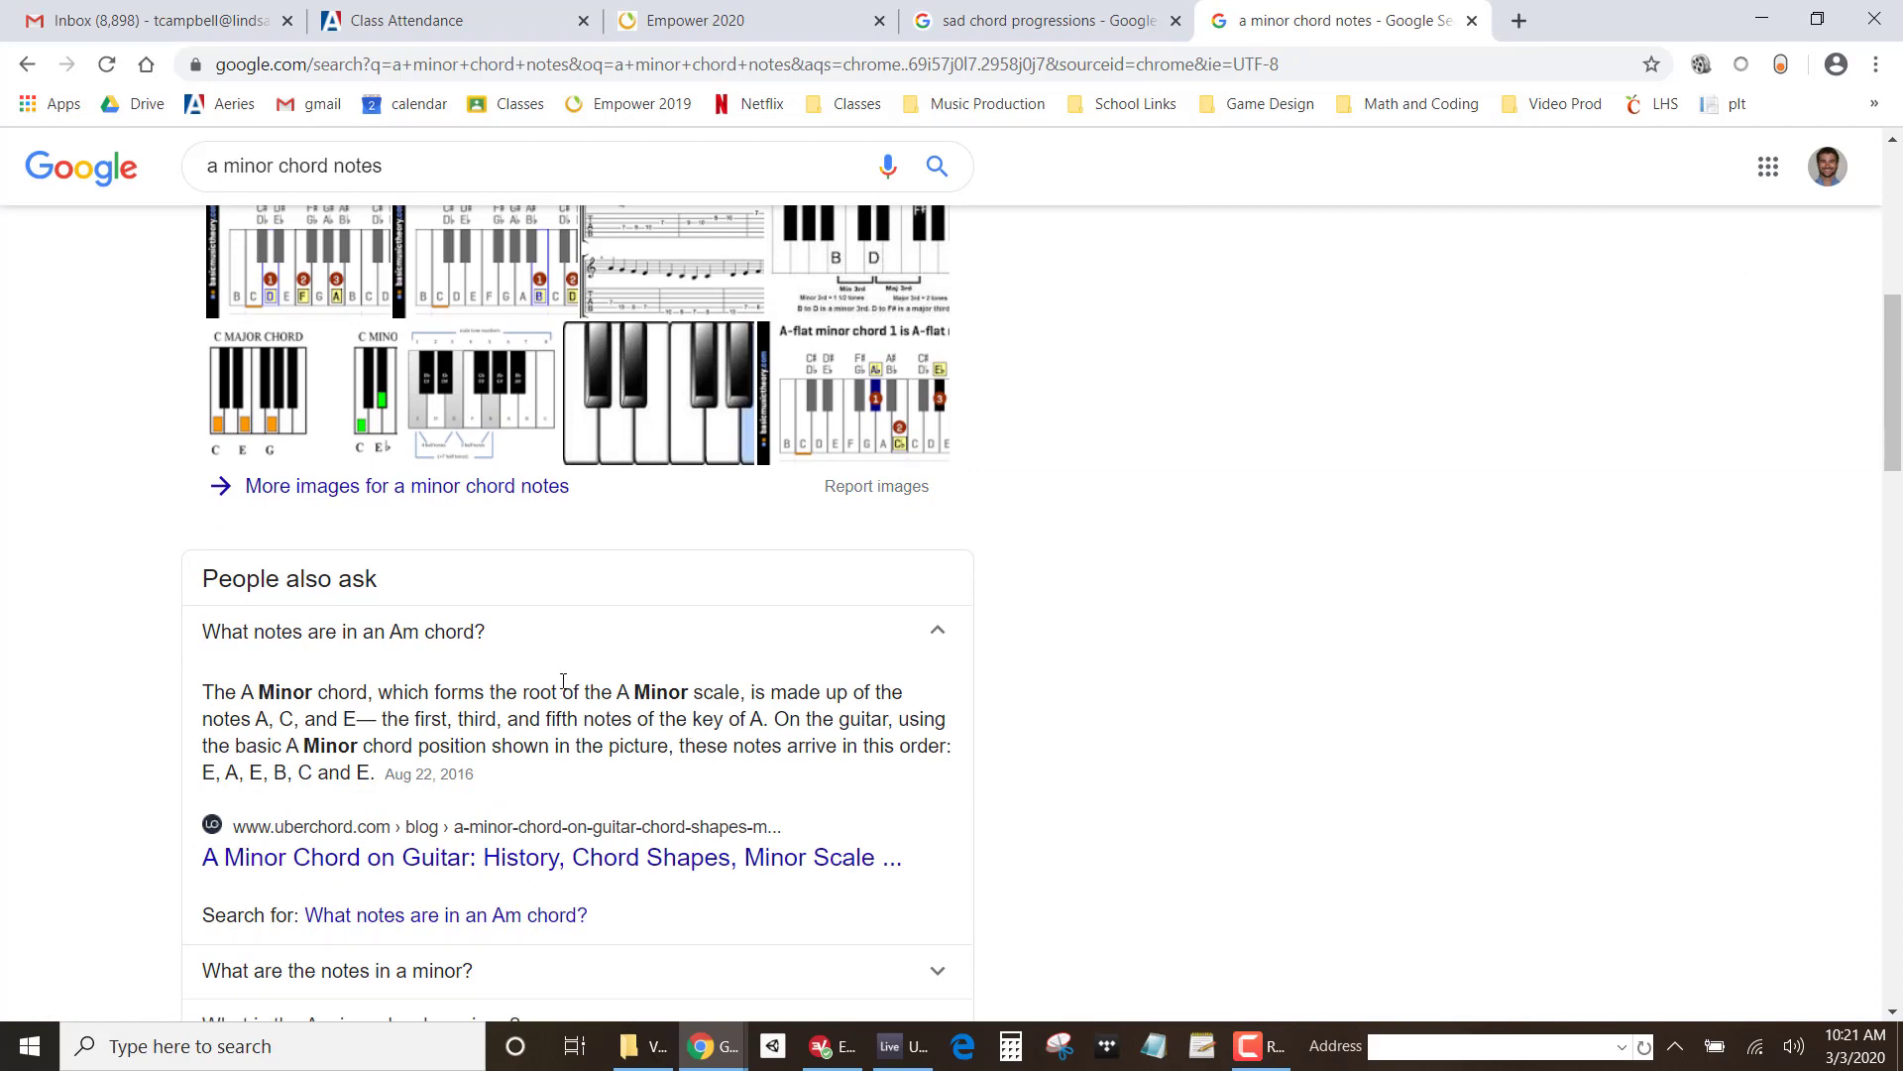
# Step: Switch back to Ableton Live, give the session view more height, and expand Instrument Rack in the browser's instruments
pyautogui.hotkey('alt', 'Tab')
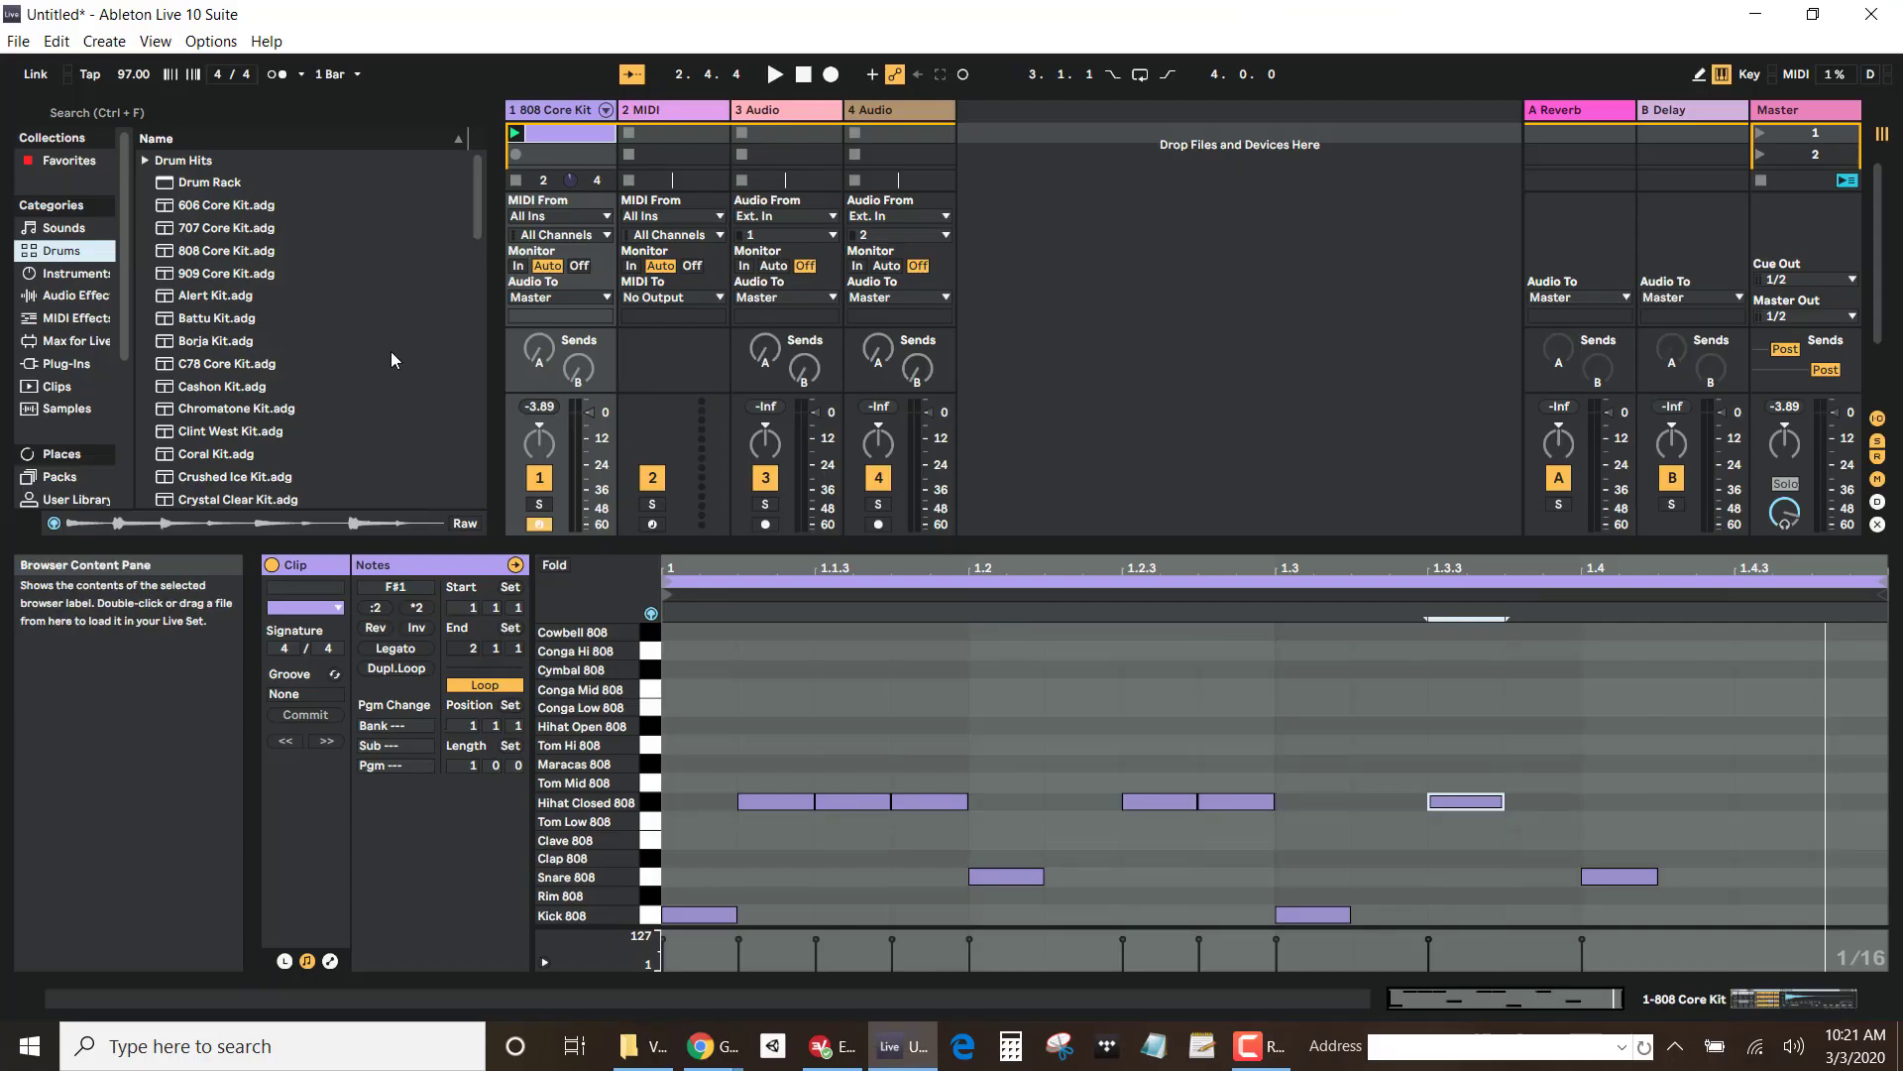
pyautogui.moveTo(707, 545); pyautogui.dragTo(707, 615)
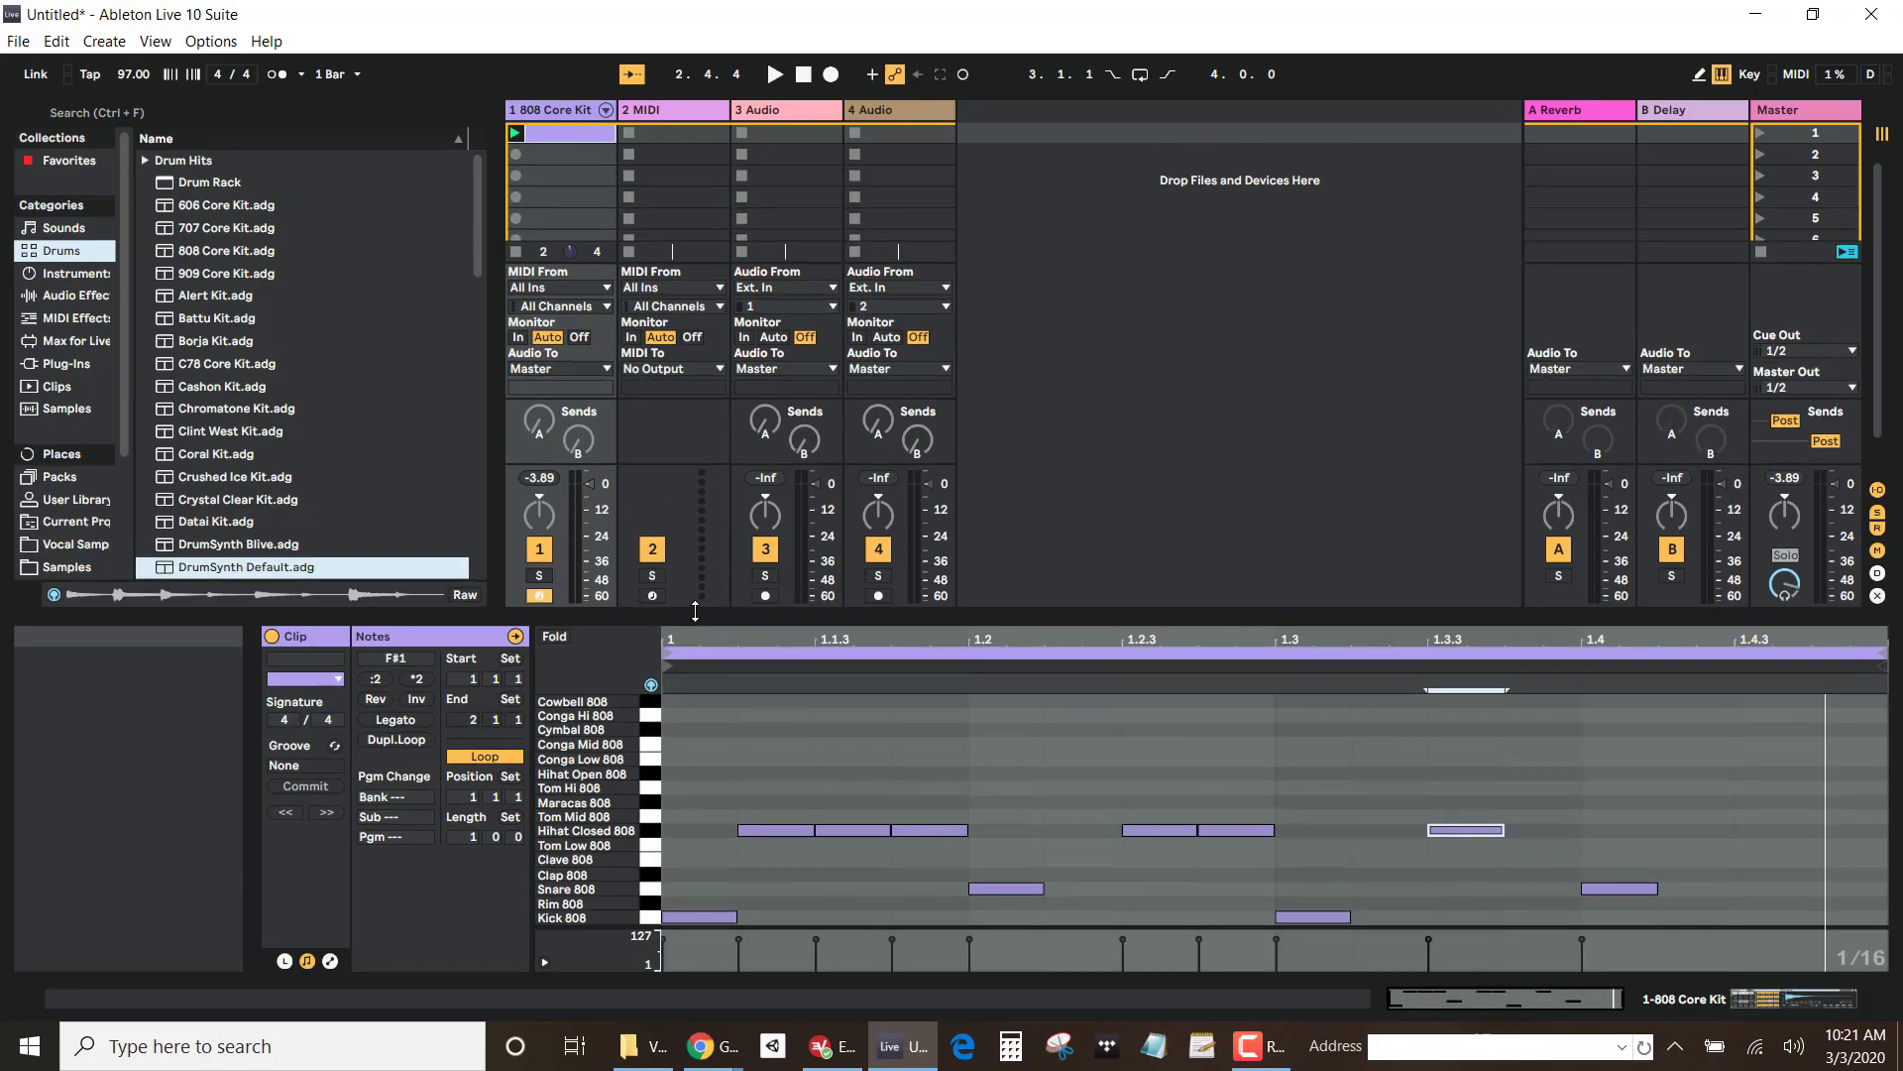
pyautogui.click(75, 275)
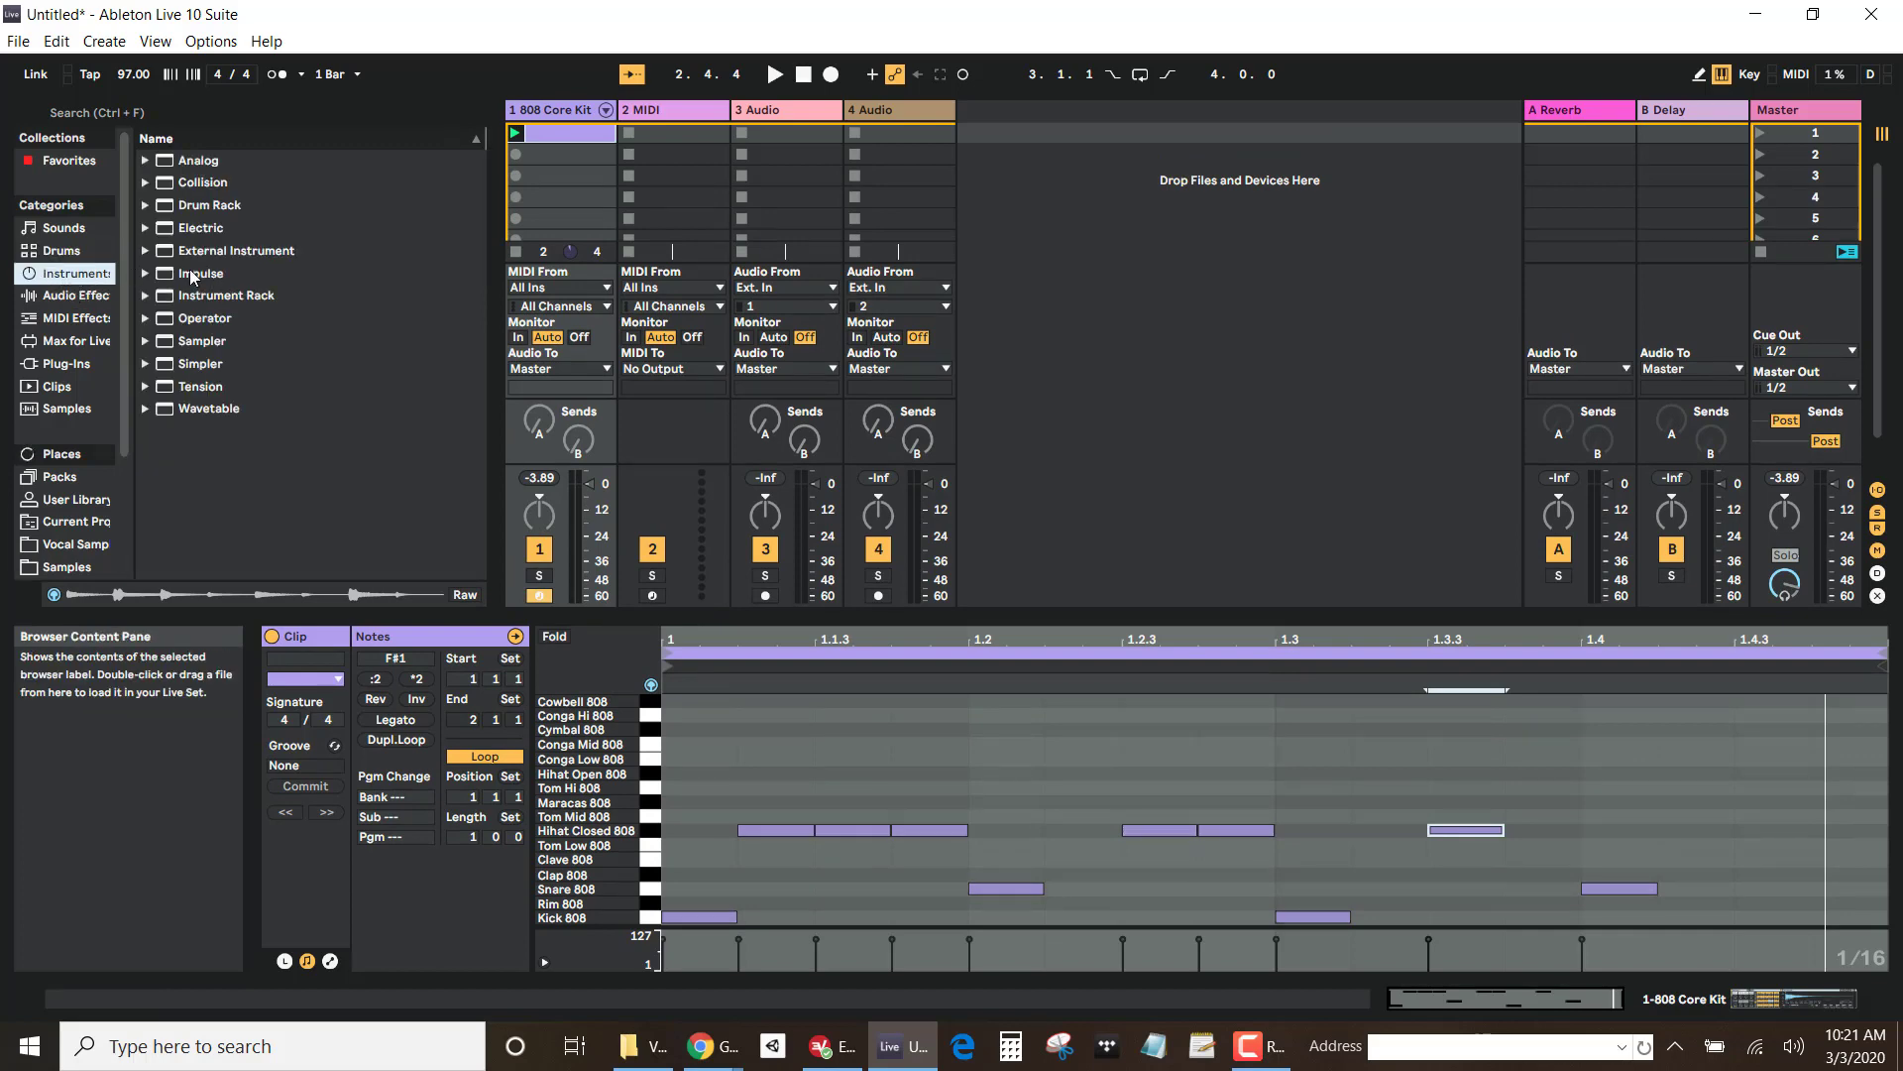
pyautogui.click(175, 295)
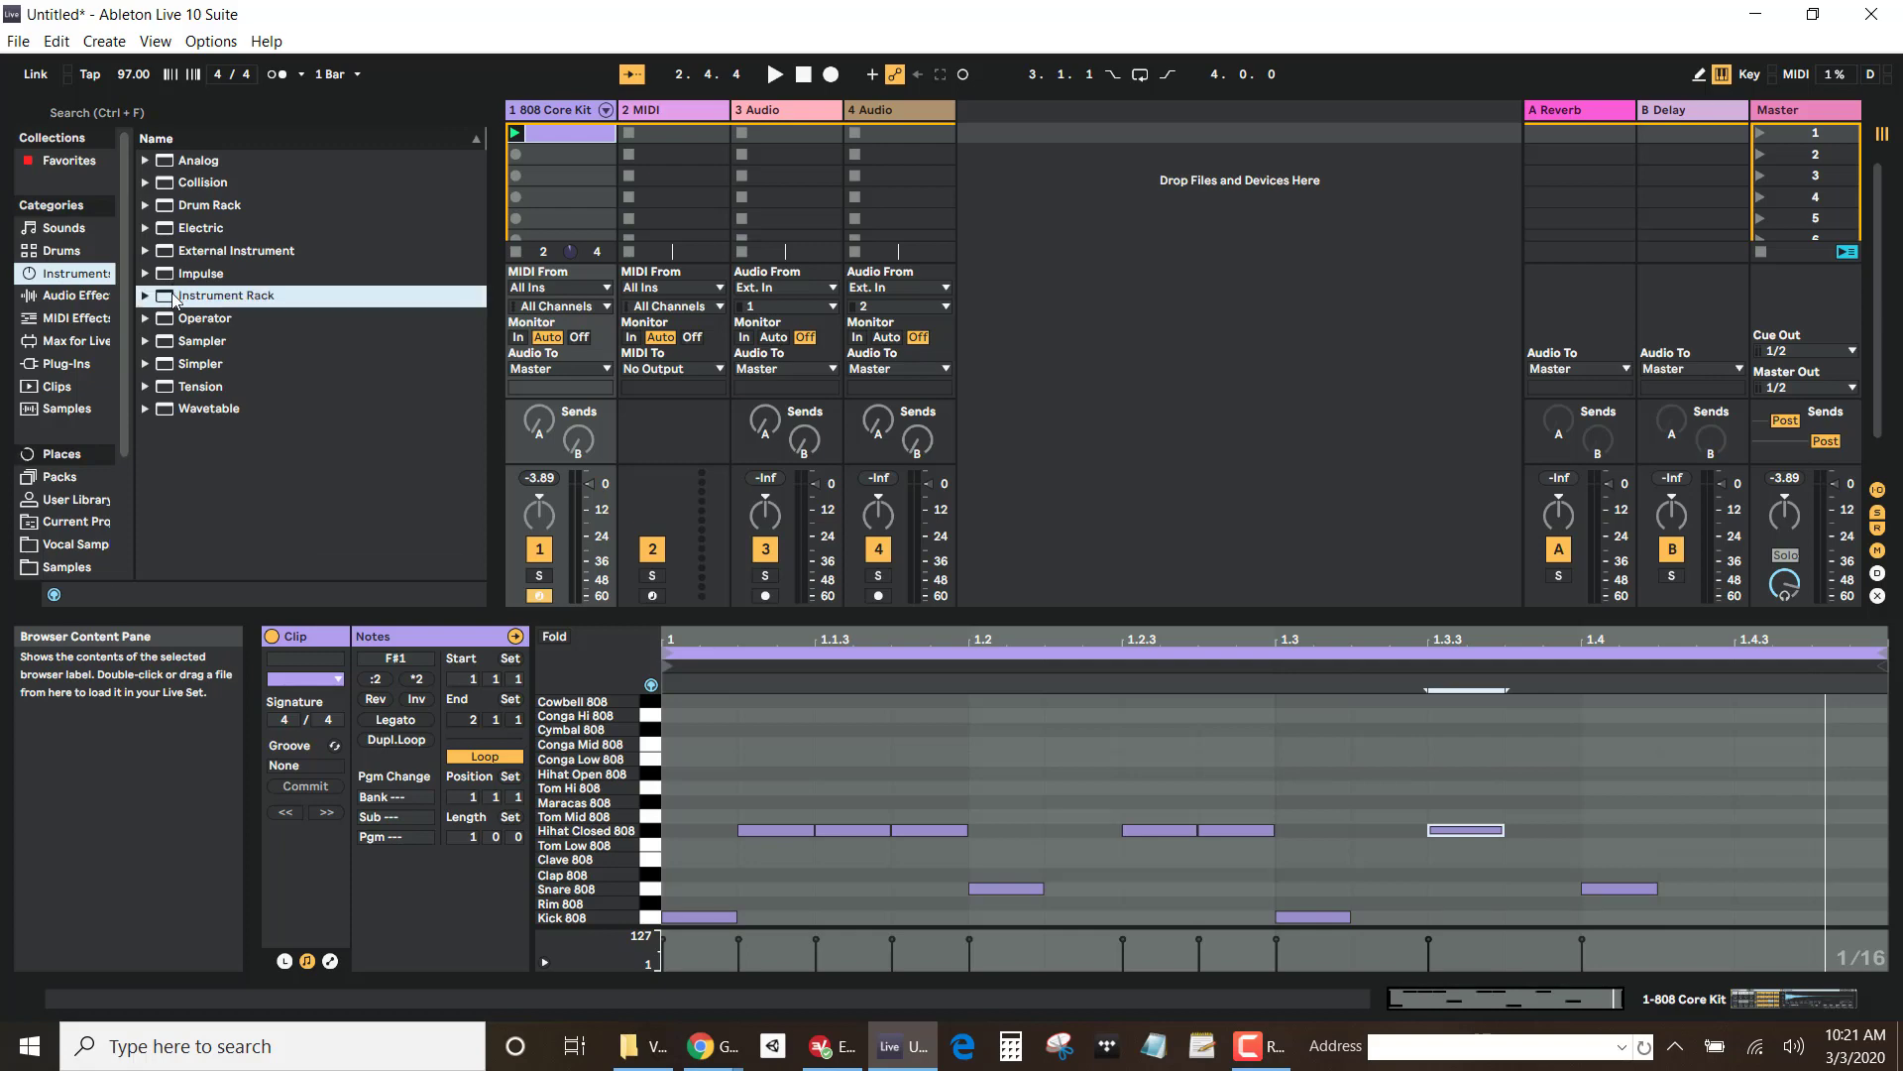
pyautogui.click(145, 296)
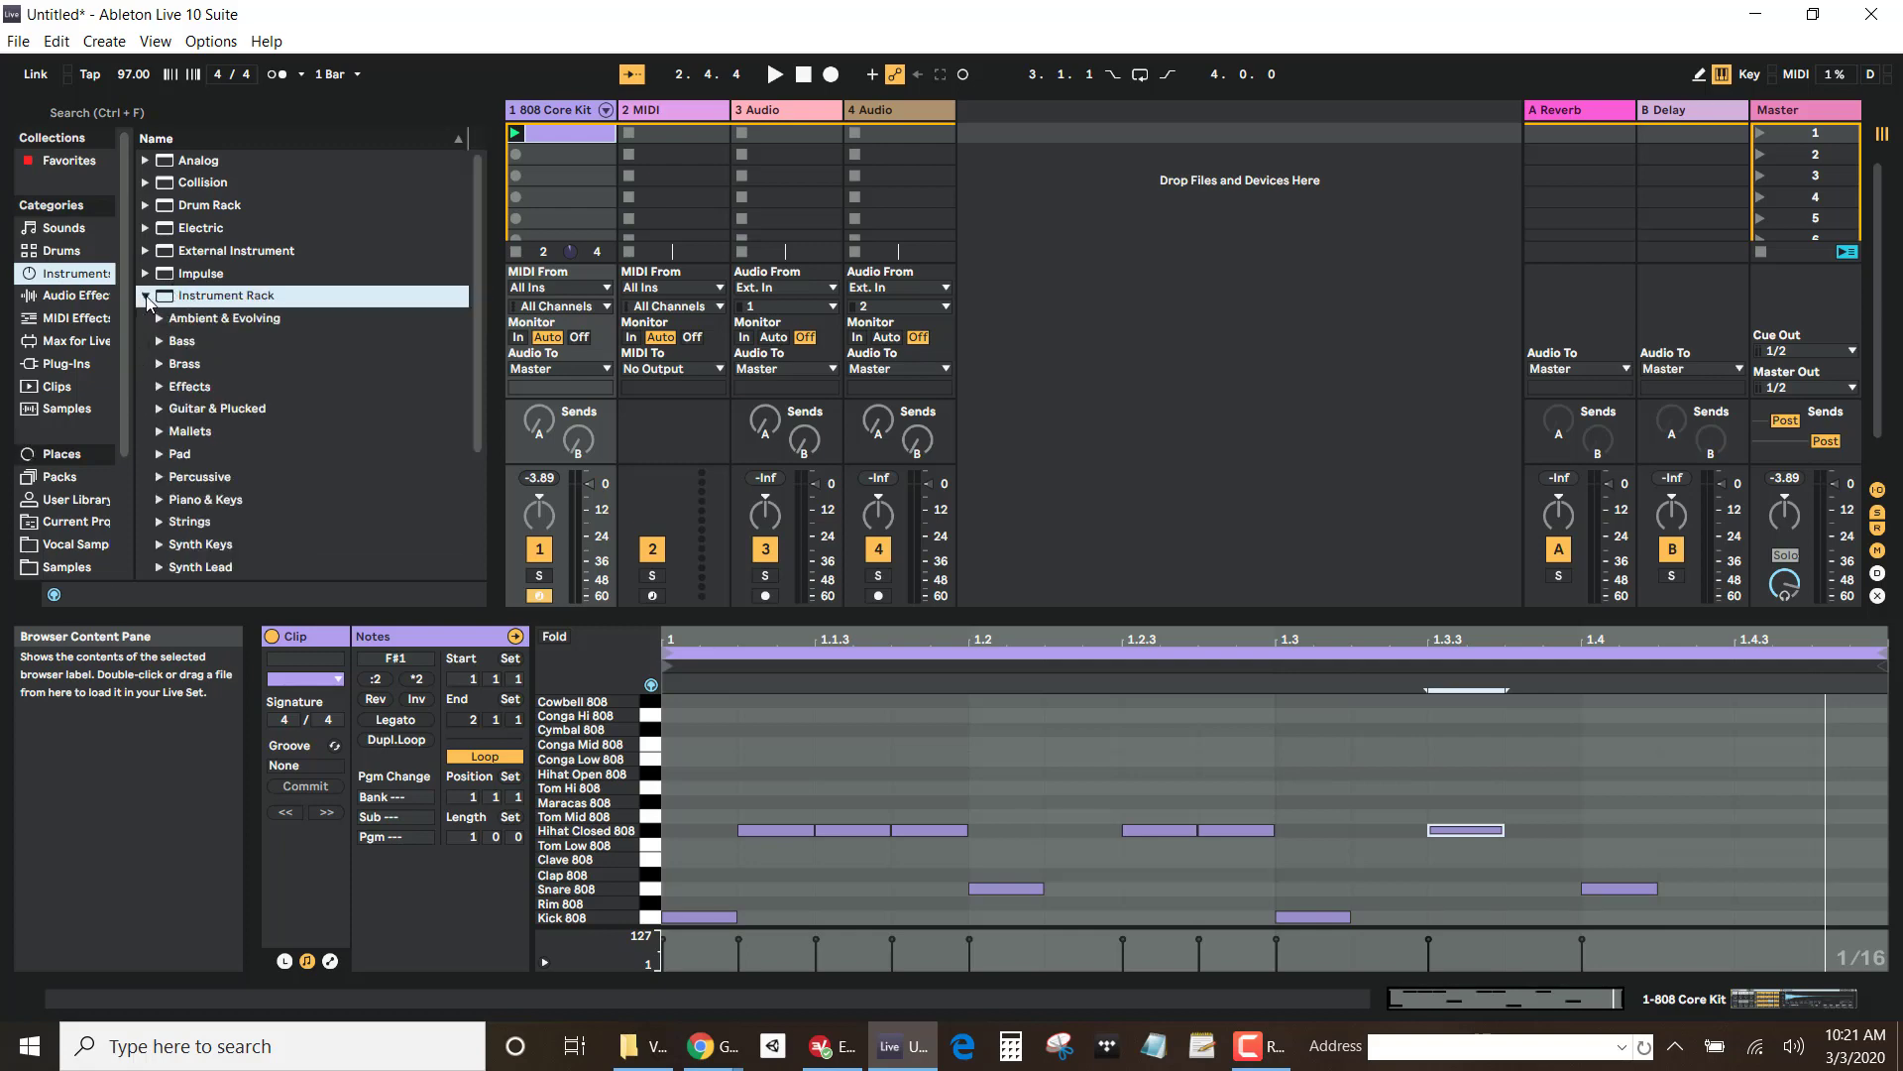
# Step: Expand the Instrument Rack's Bass presets and preview Boffner Bass.adg and Boom Sub Bass.adg
pyautogui.scroll(-3, 198, 359)
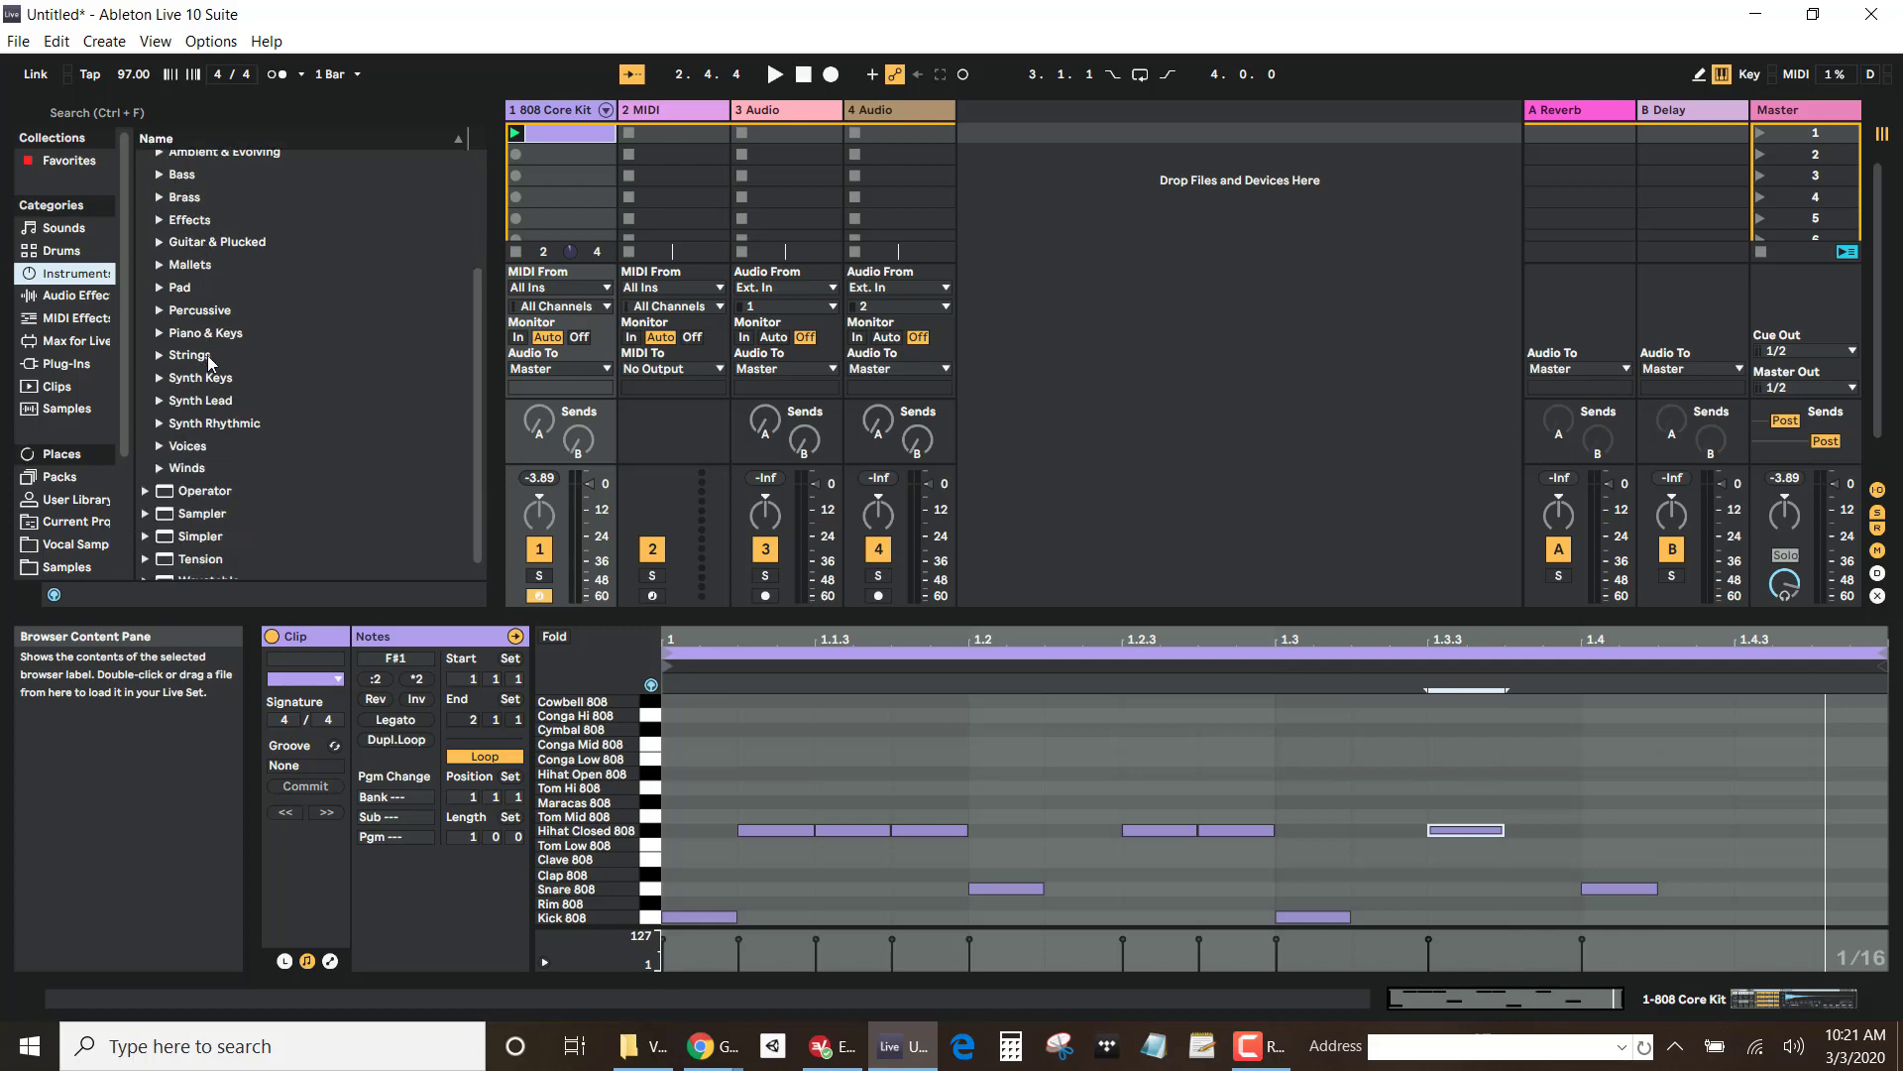
pyautogui.scroll(1, 217, 361)
pyautogui.click(186, 254)
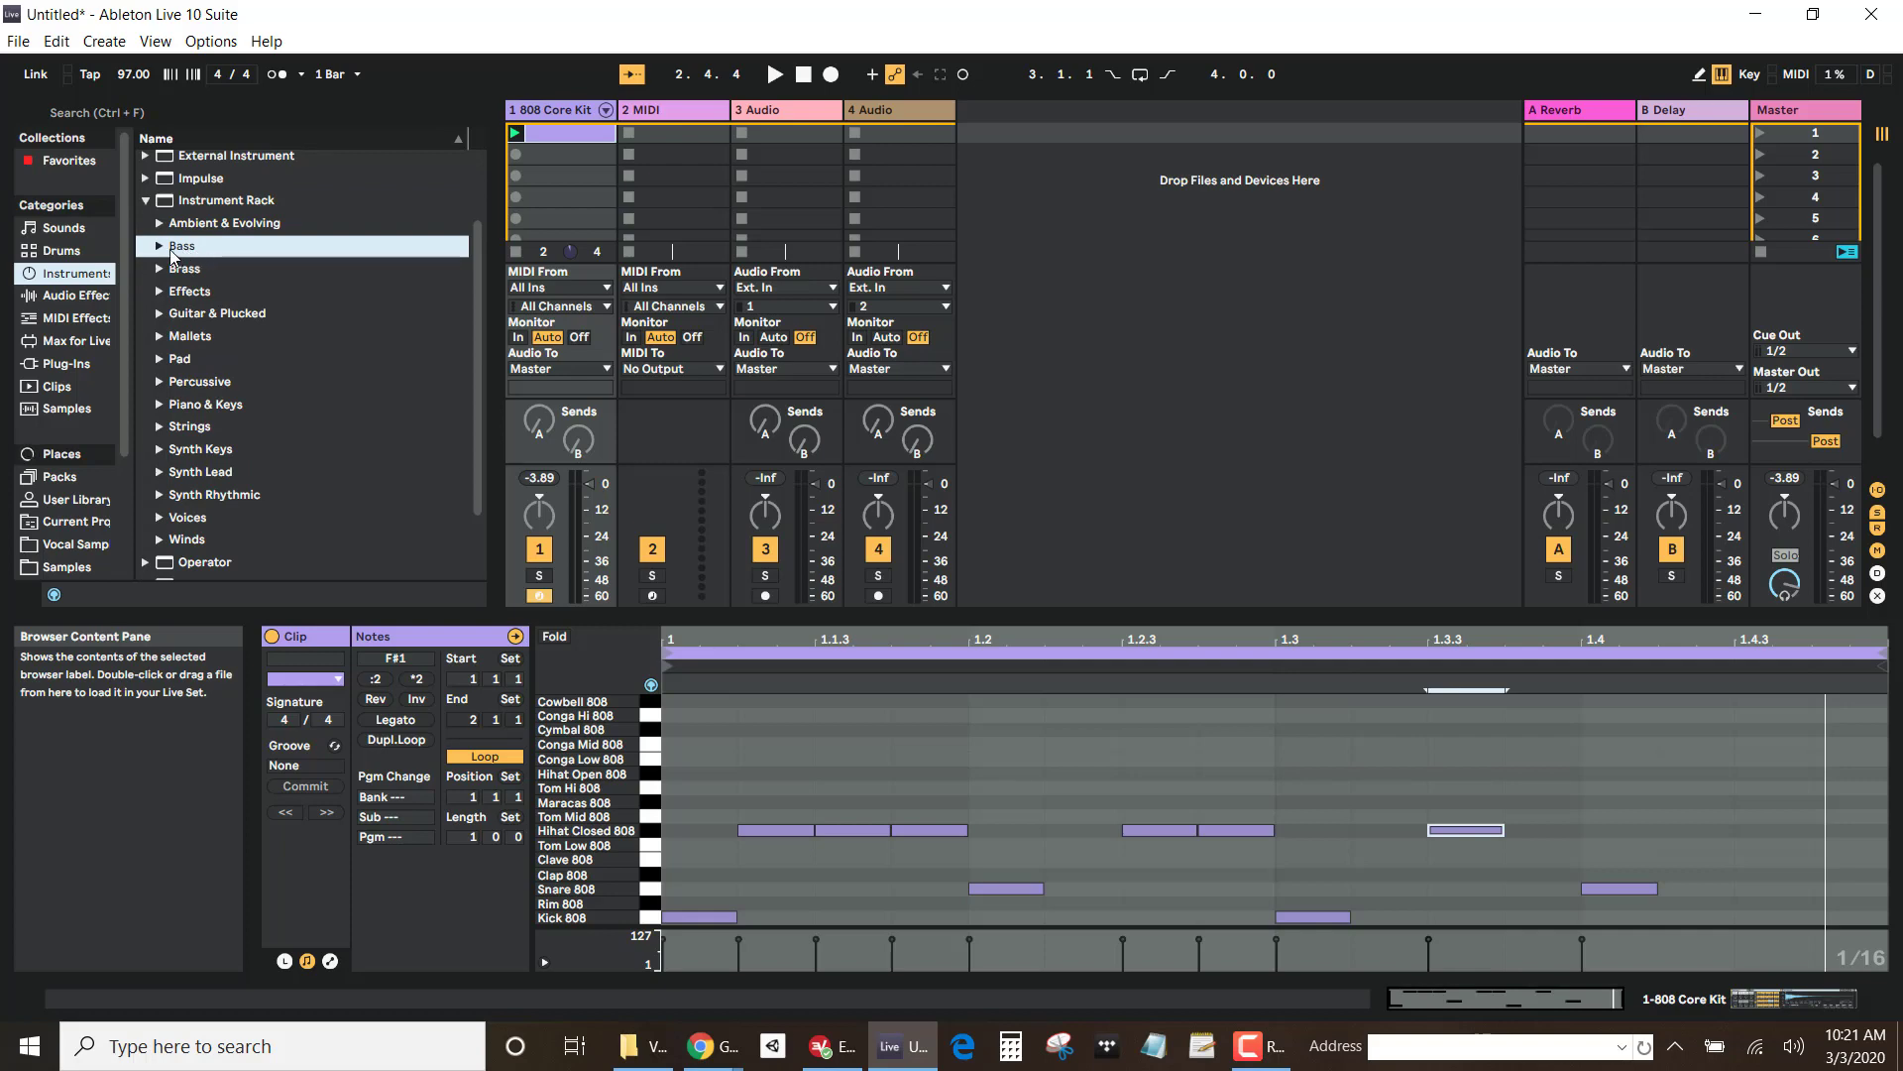
pyautogui.click(160, 246)
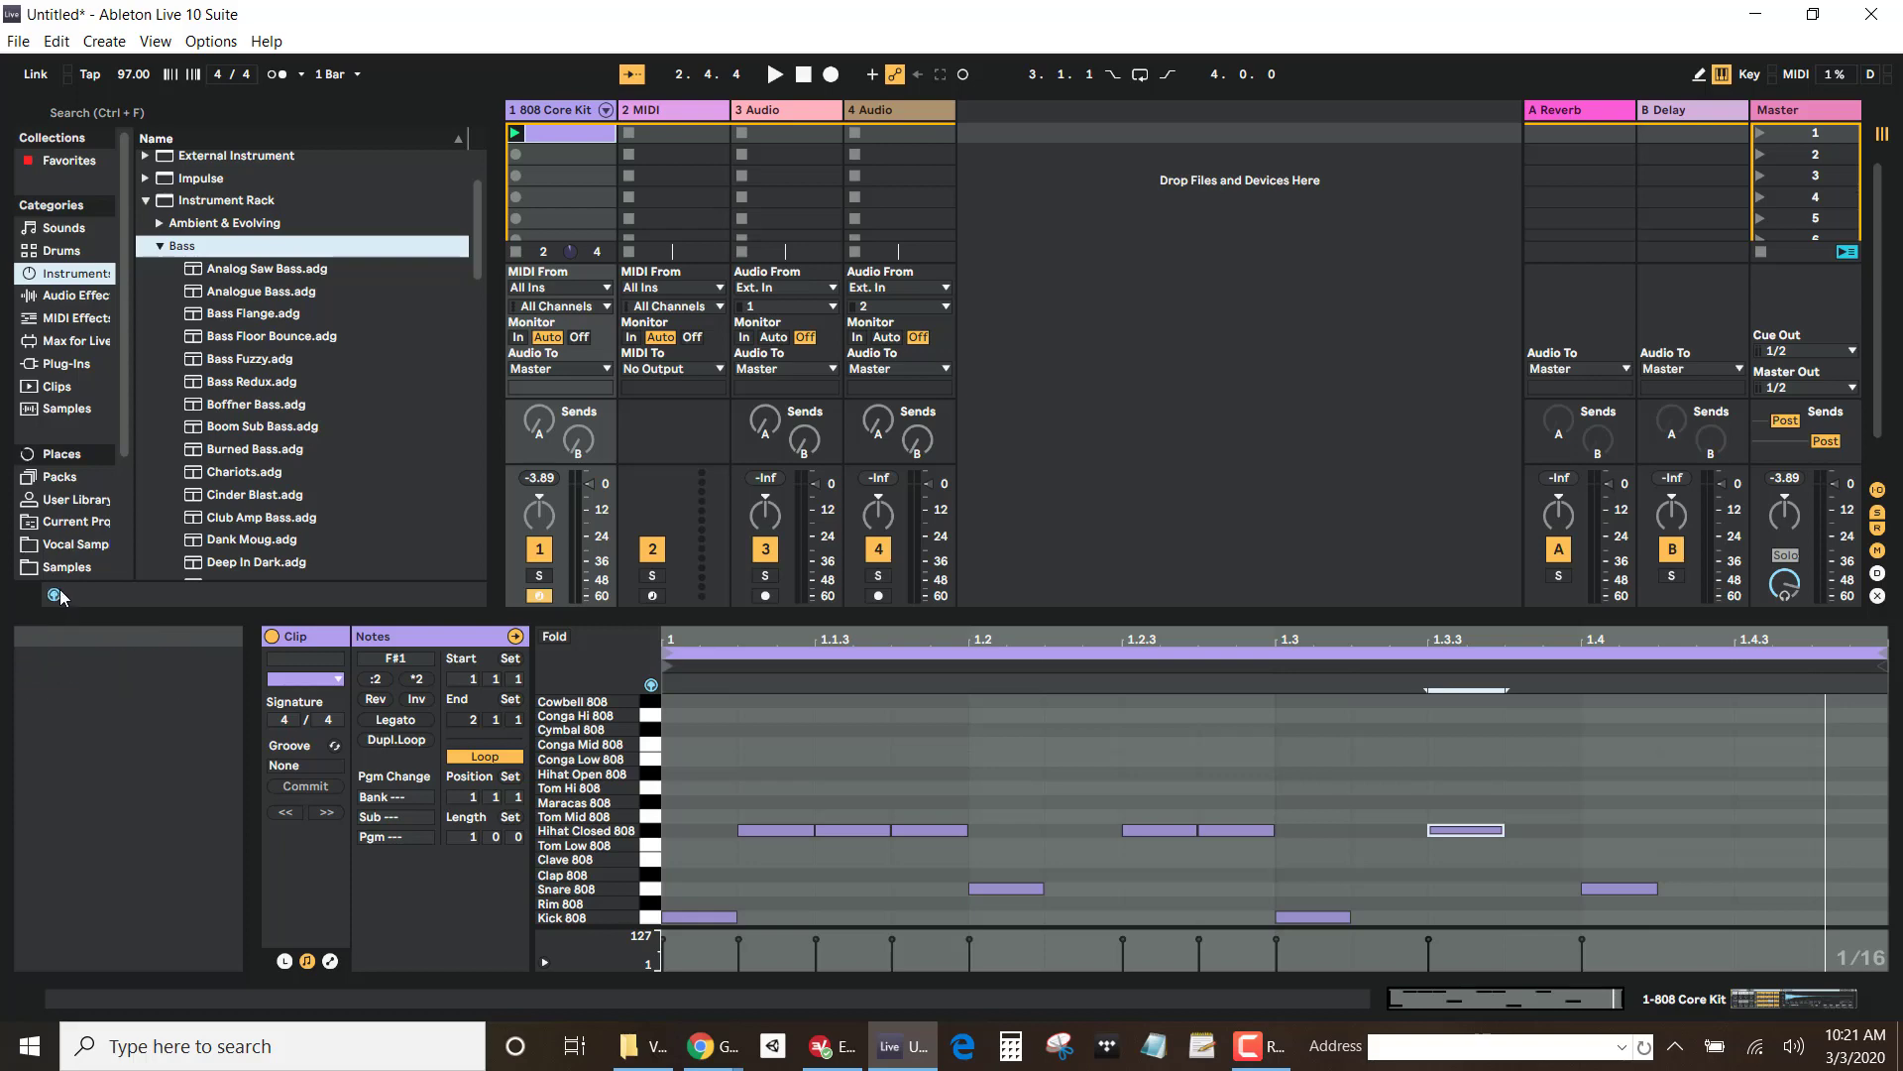
pyautogui.click(191, 412)
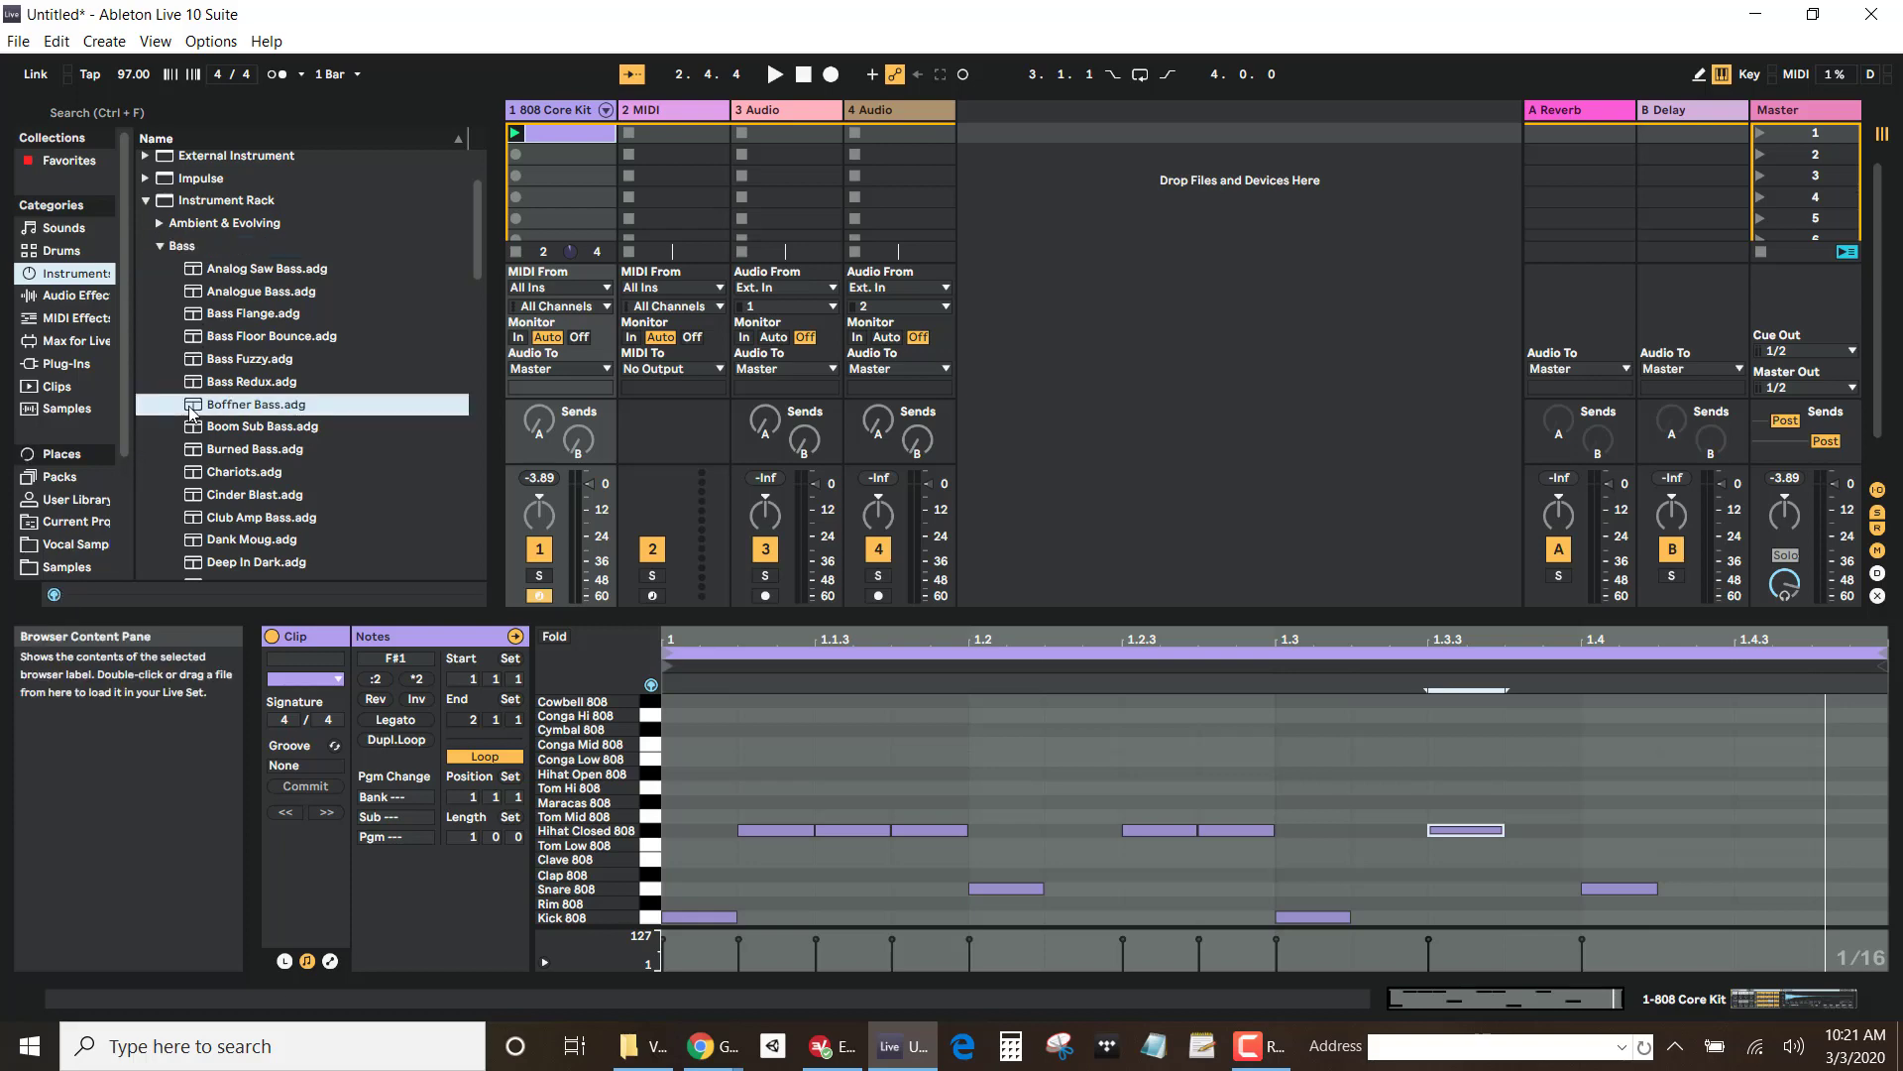
pyautogui.click(192, 427)
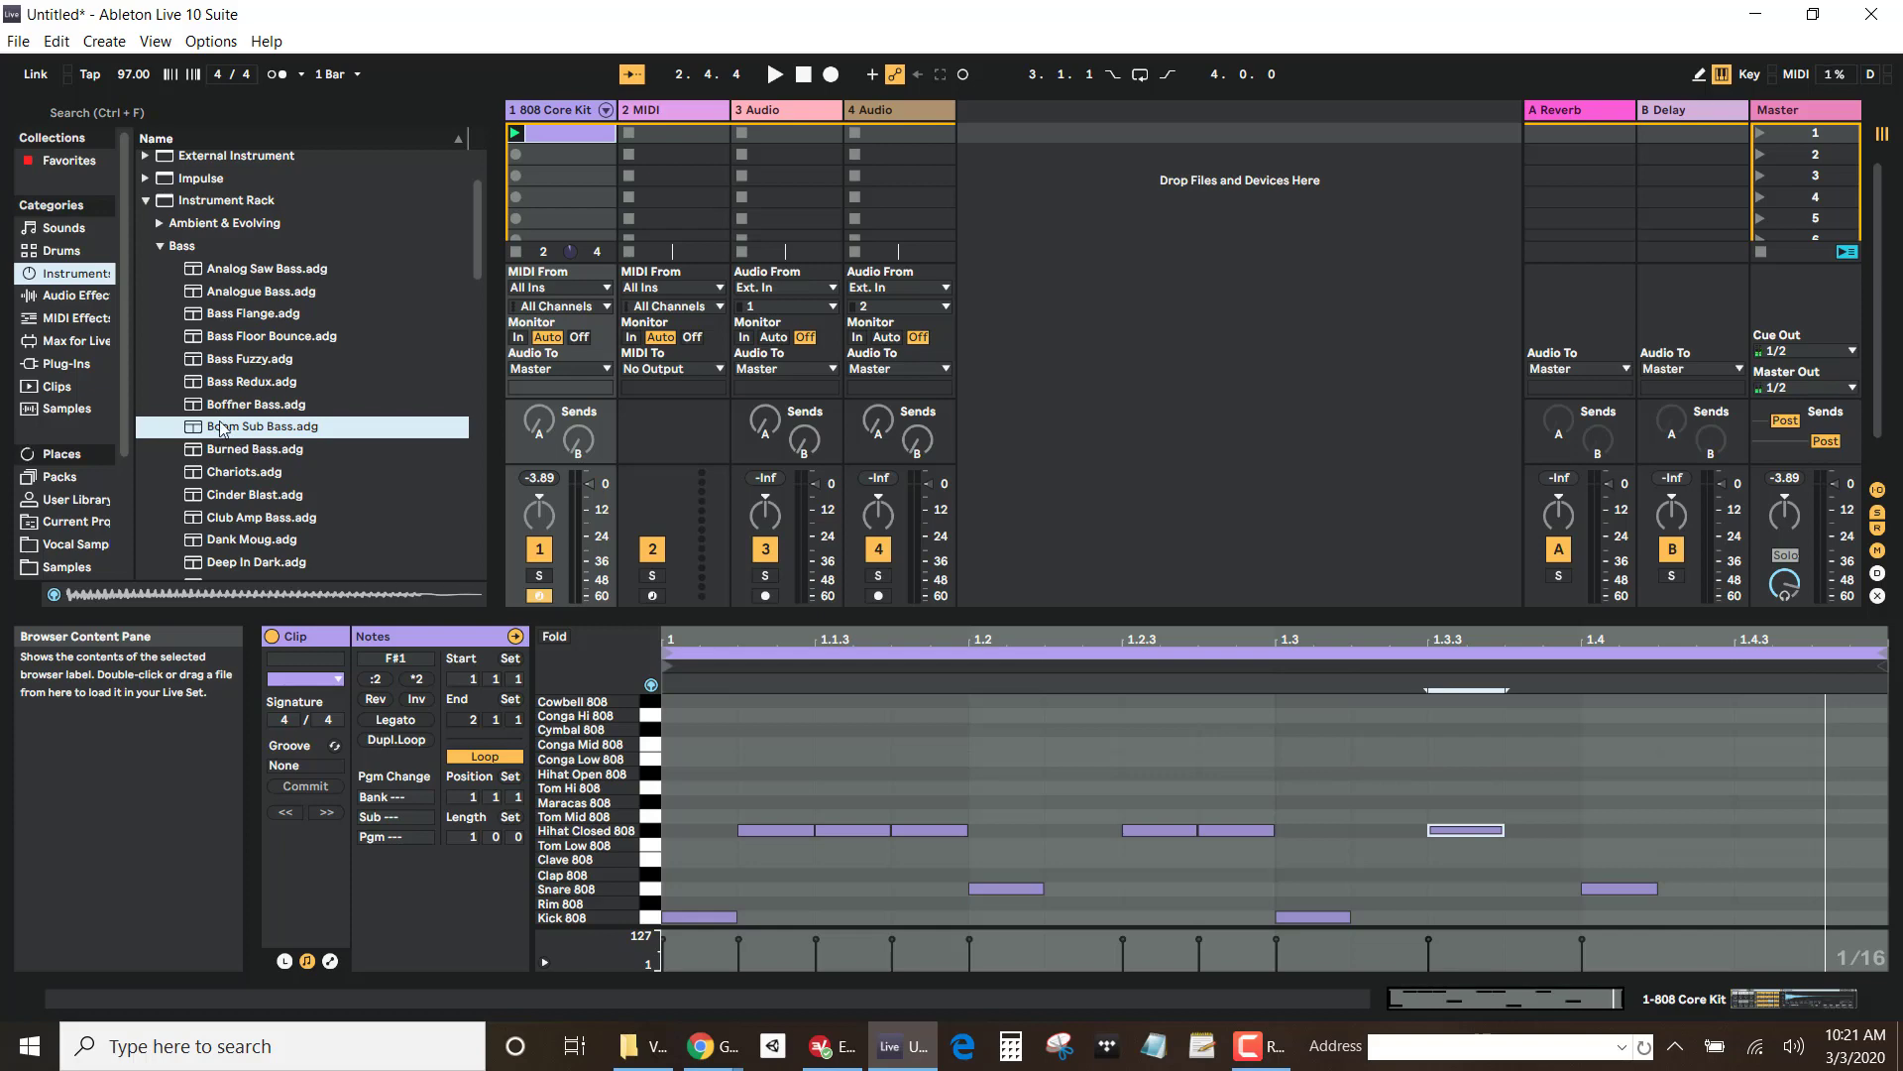
# Step: Load Boom Sub Bass on the second MIDI track, create a clip in its first slot, and enlarge the note editor
pyautogui.moveTo(220, 435); pyautogui.dragTo(658, 260)
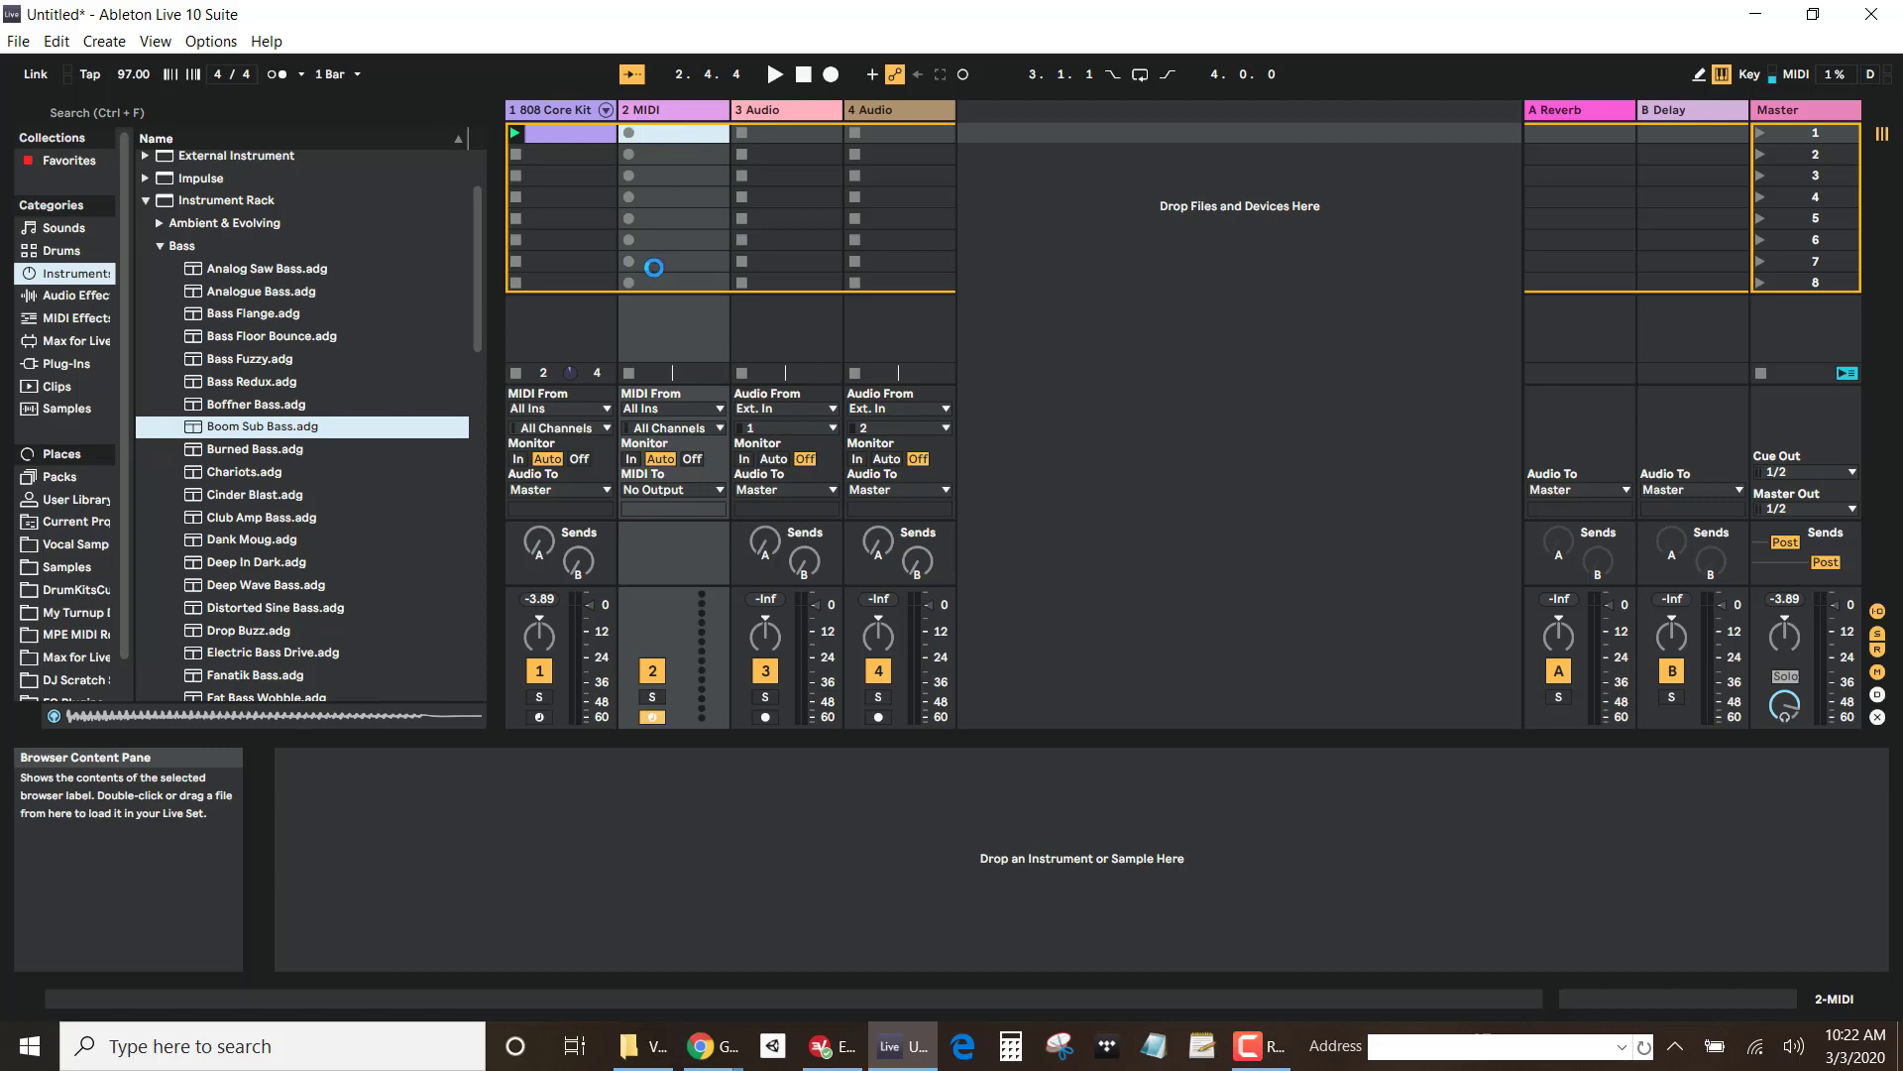
pyautogui.doubleClick(658, 137)
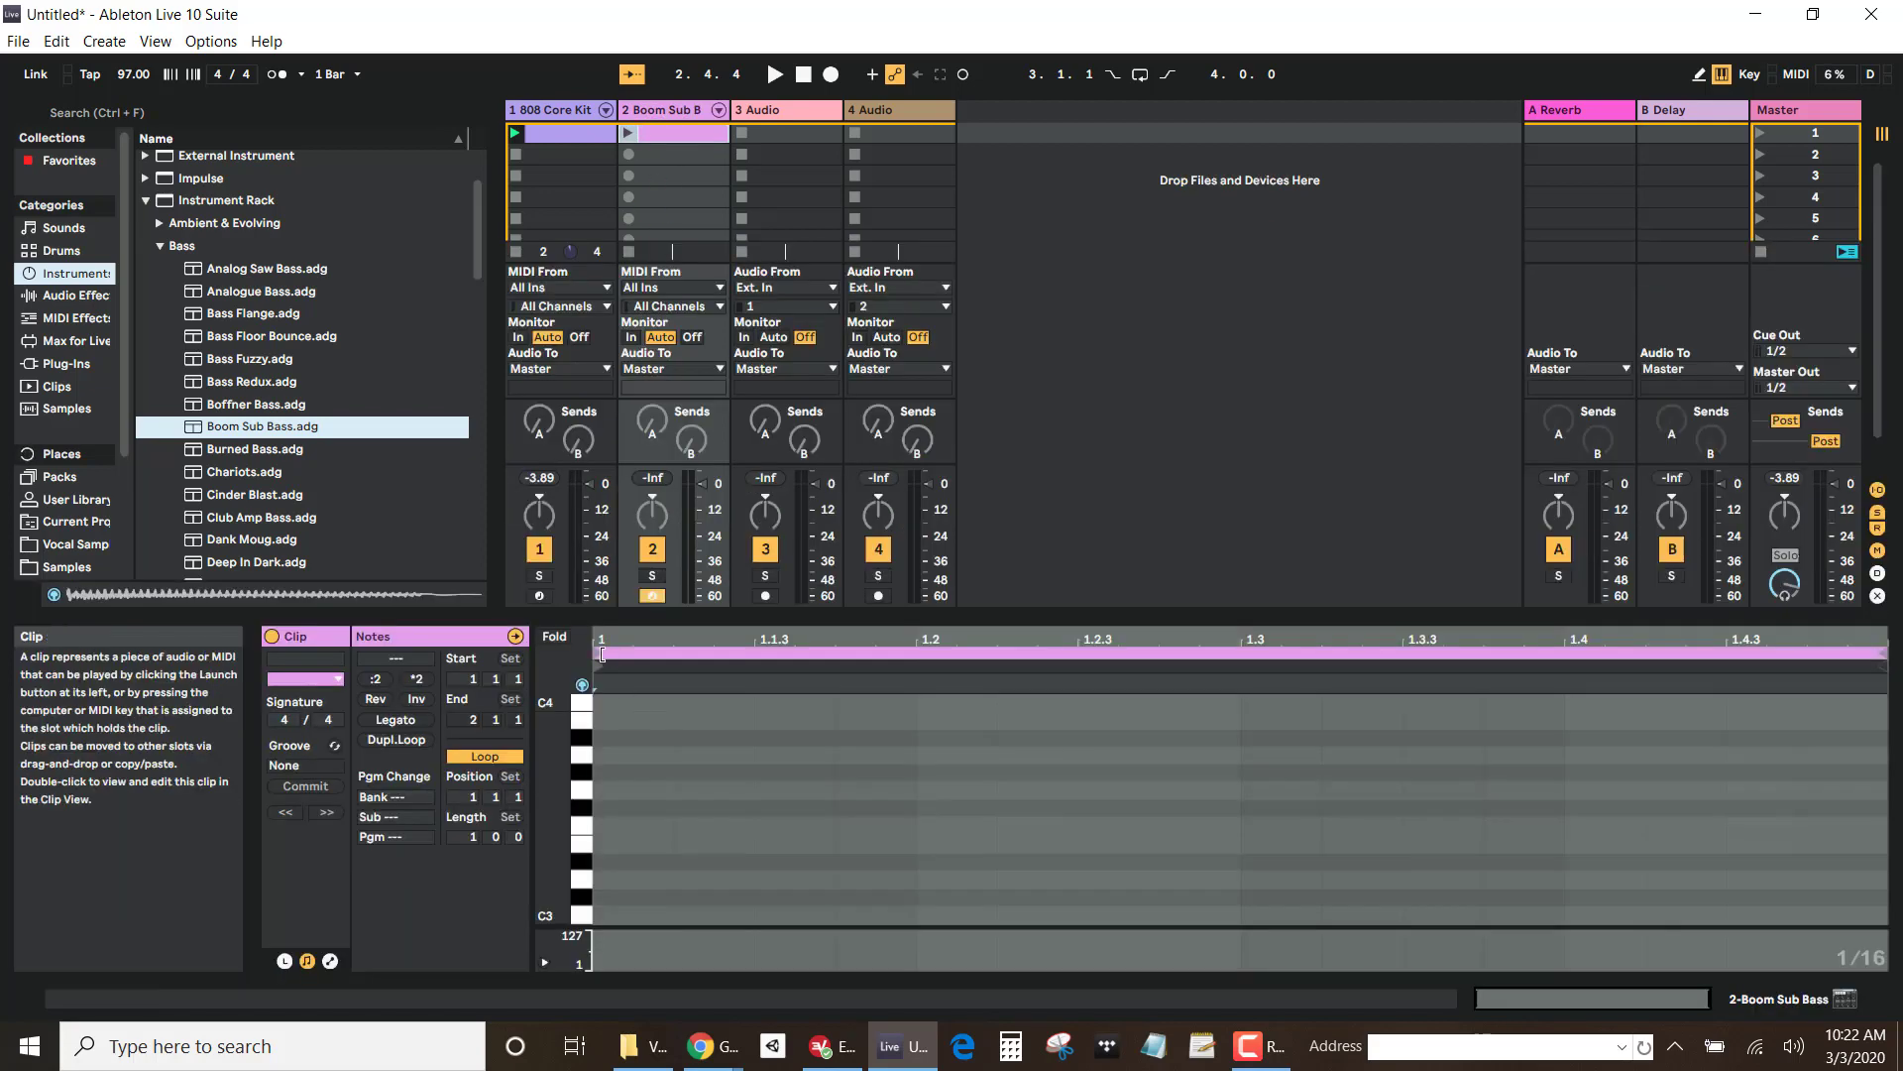
pyautogui.moveTo(897, 617); pyautogui.dragTo(734, 332)
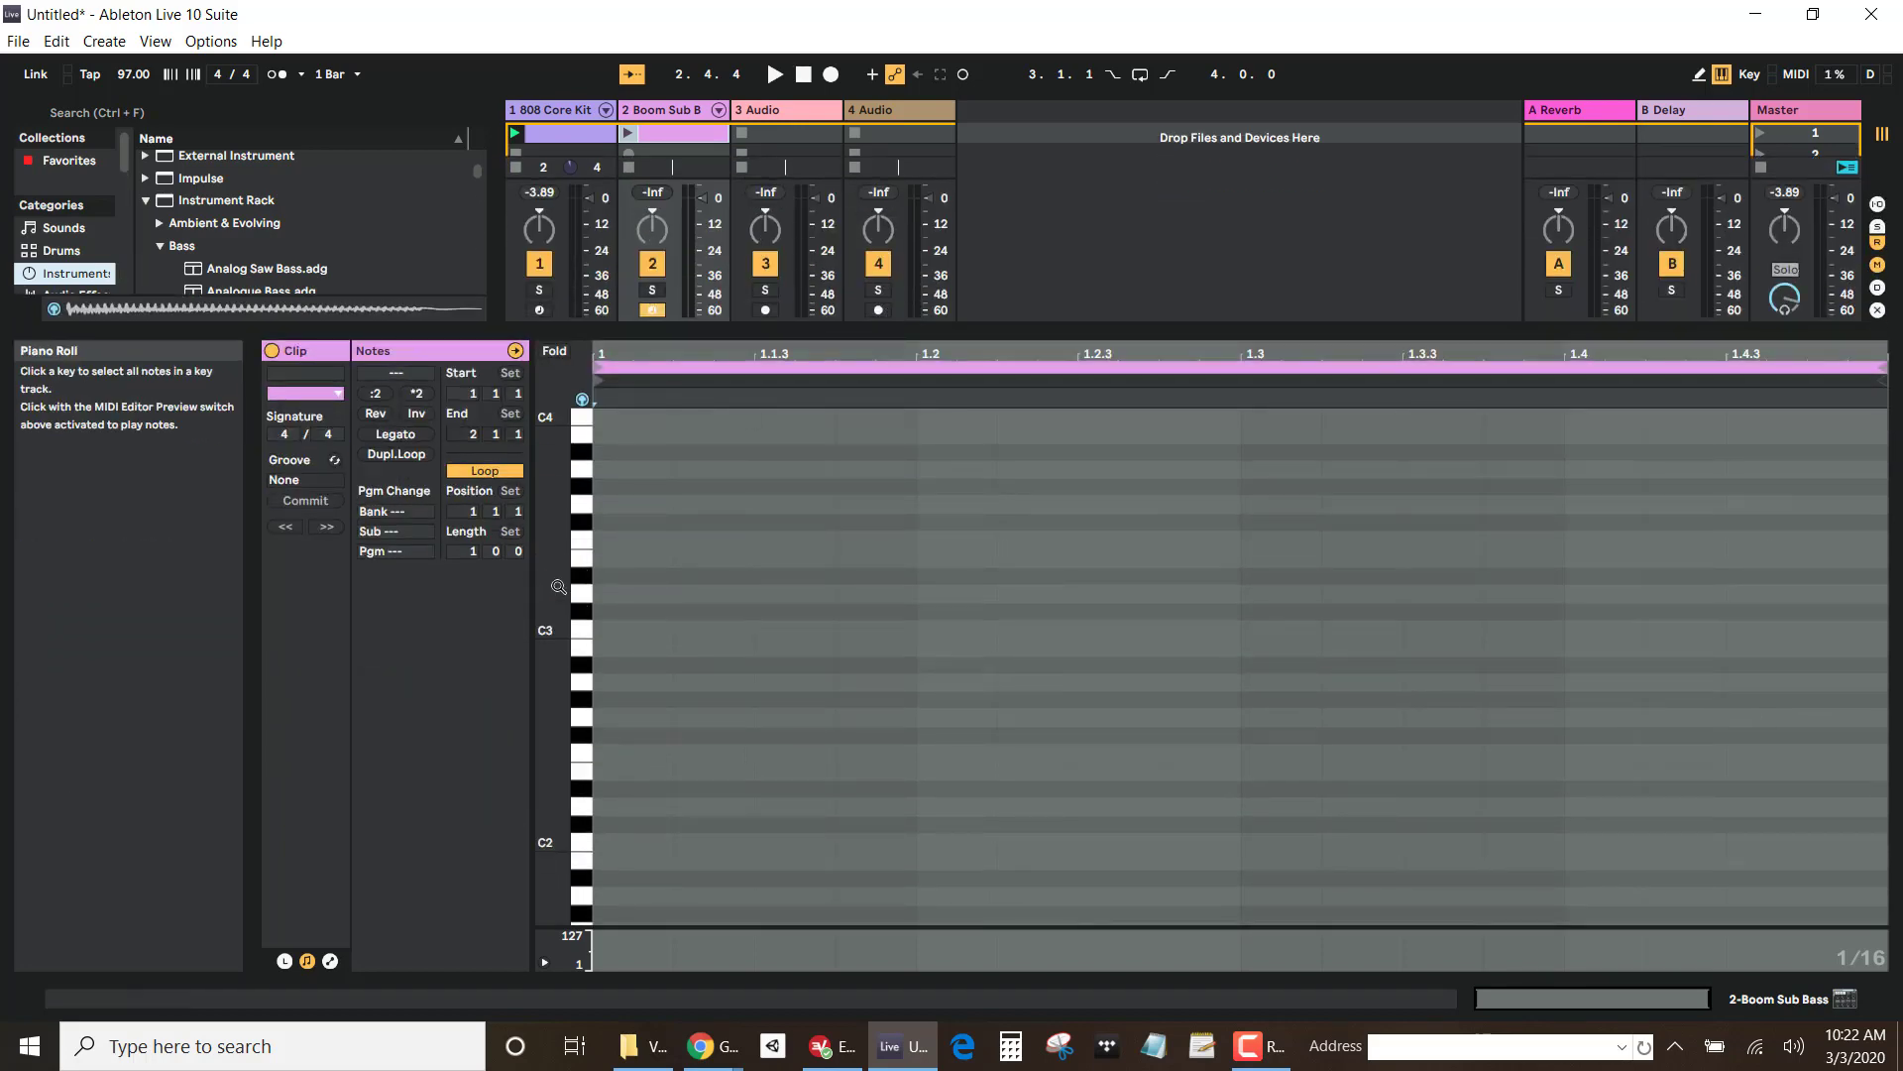
pyautogui.moveTo(557, 583); pyautogui.dragTo(584, 582)
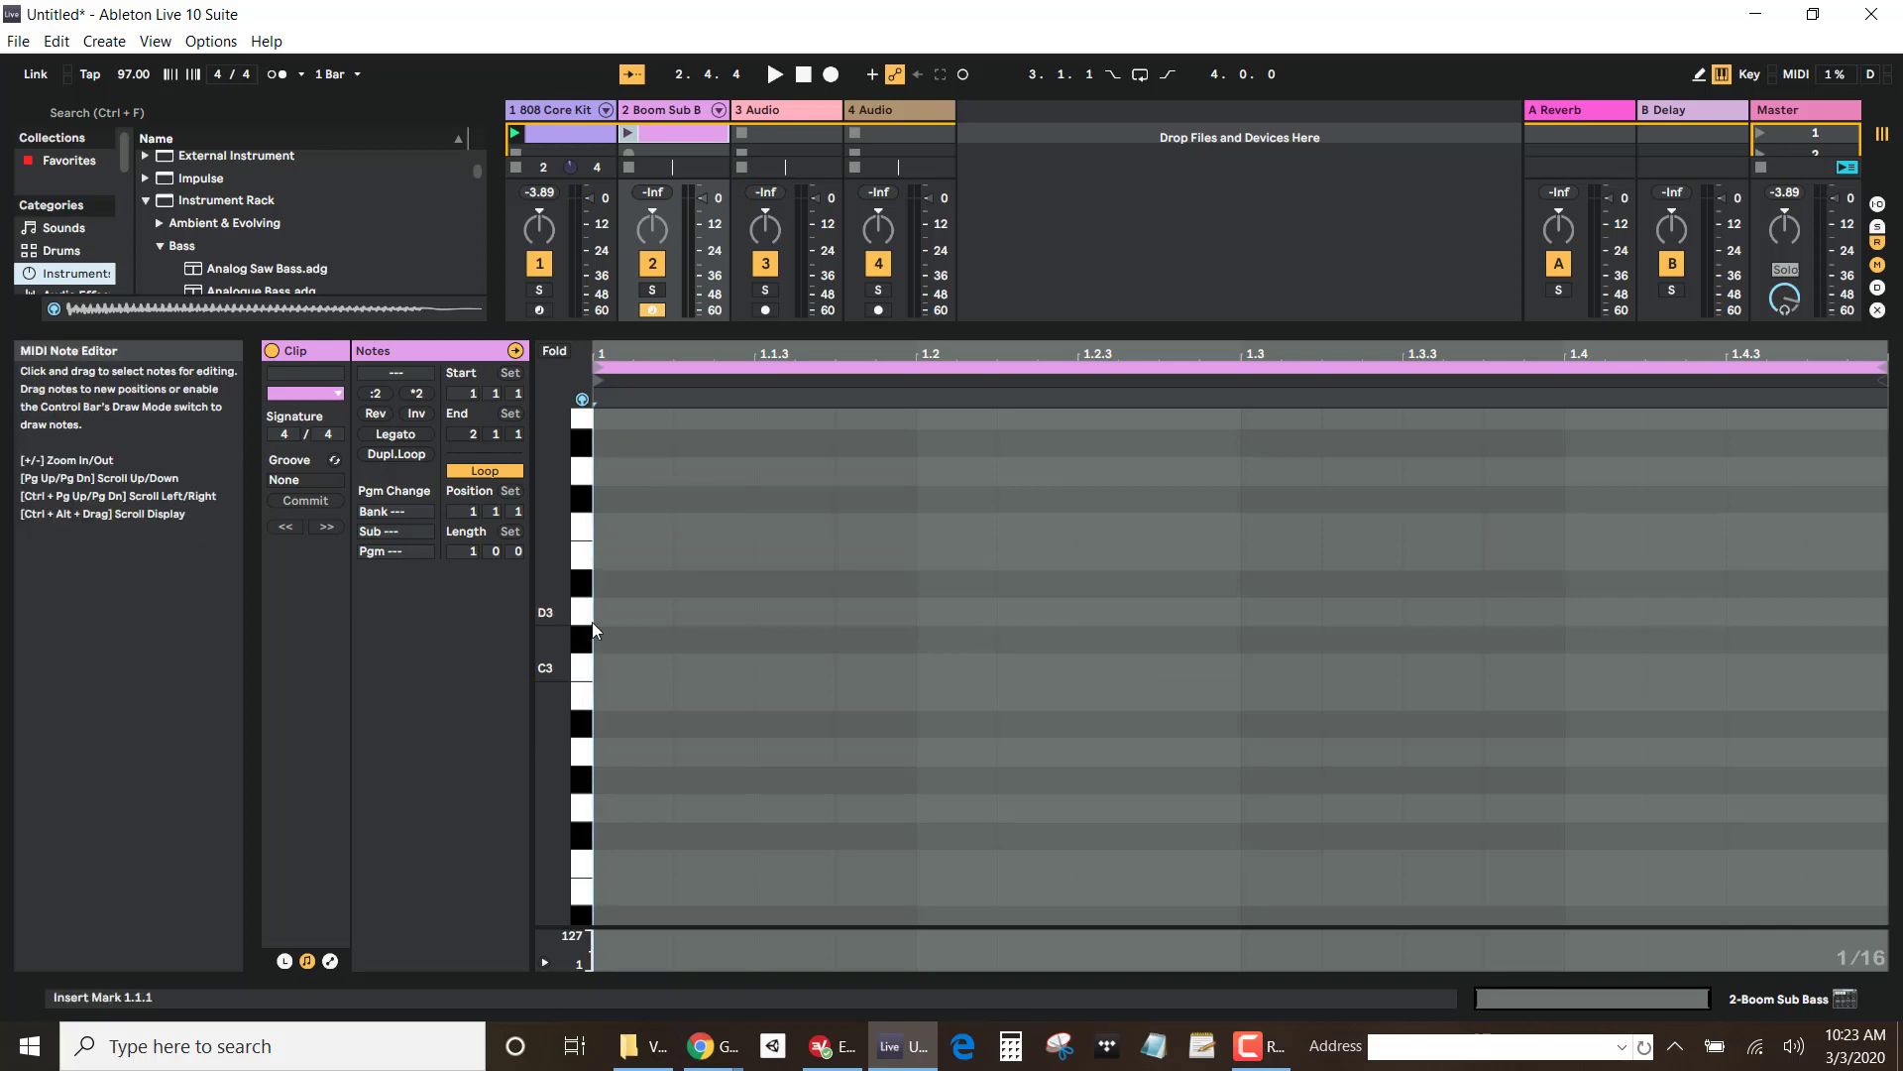
# Step: Check the notes of the A minor chord in the Chrome search results and return to Ableton Live
pyautogui.hotkey('alt', 'Tab')
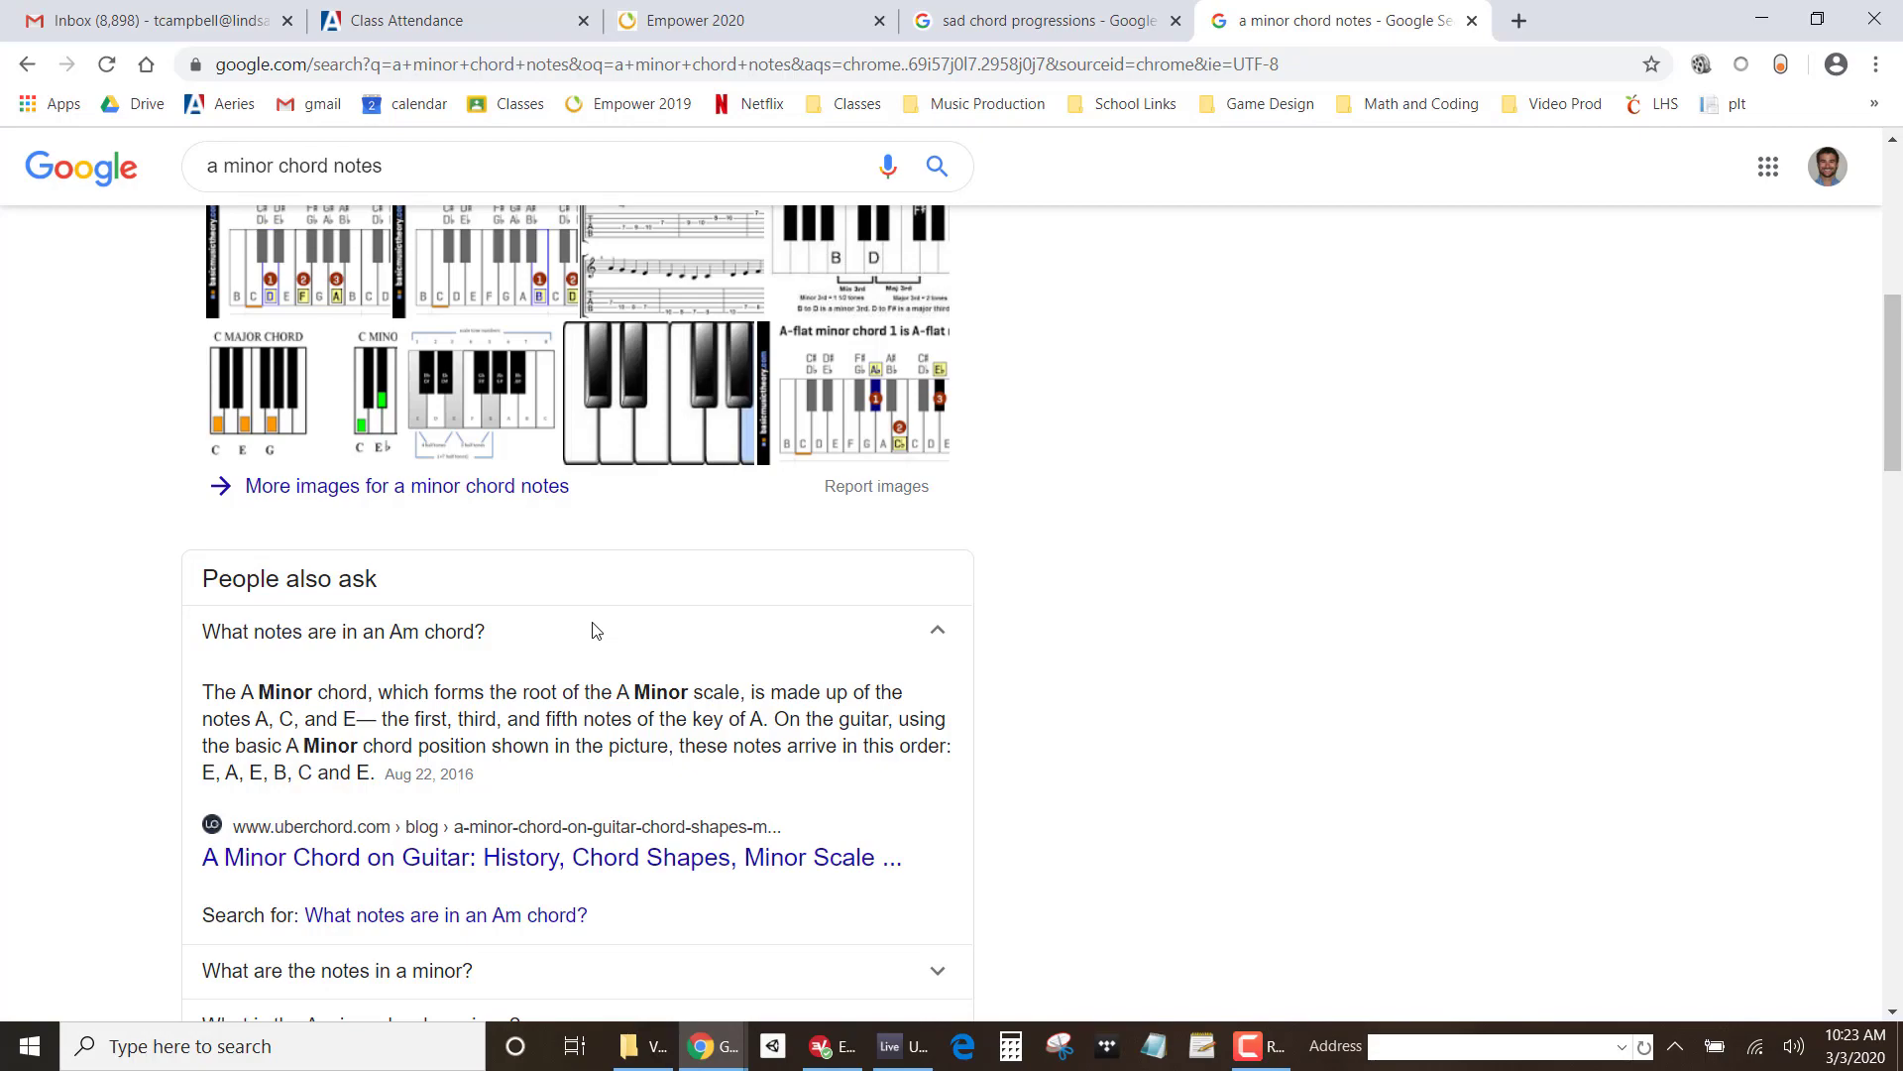
pyautogui.hotkey('alt', 'Tab')
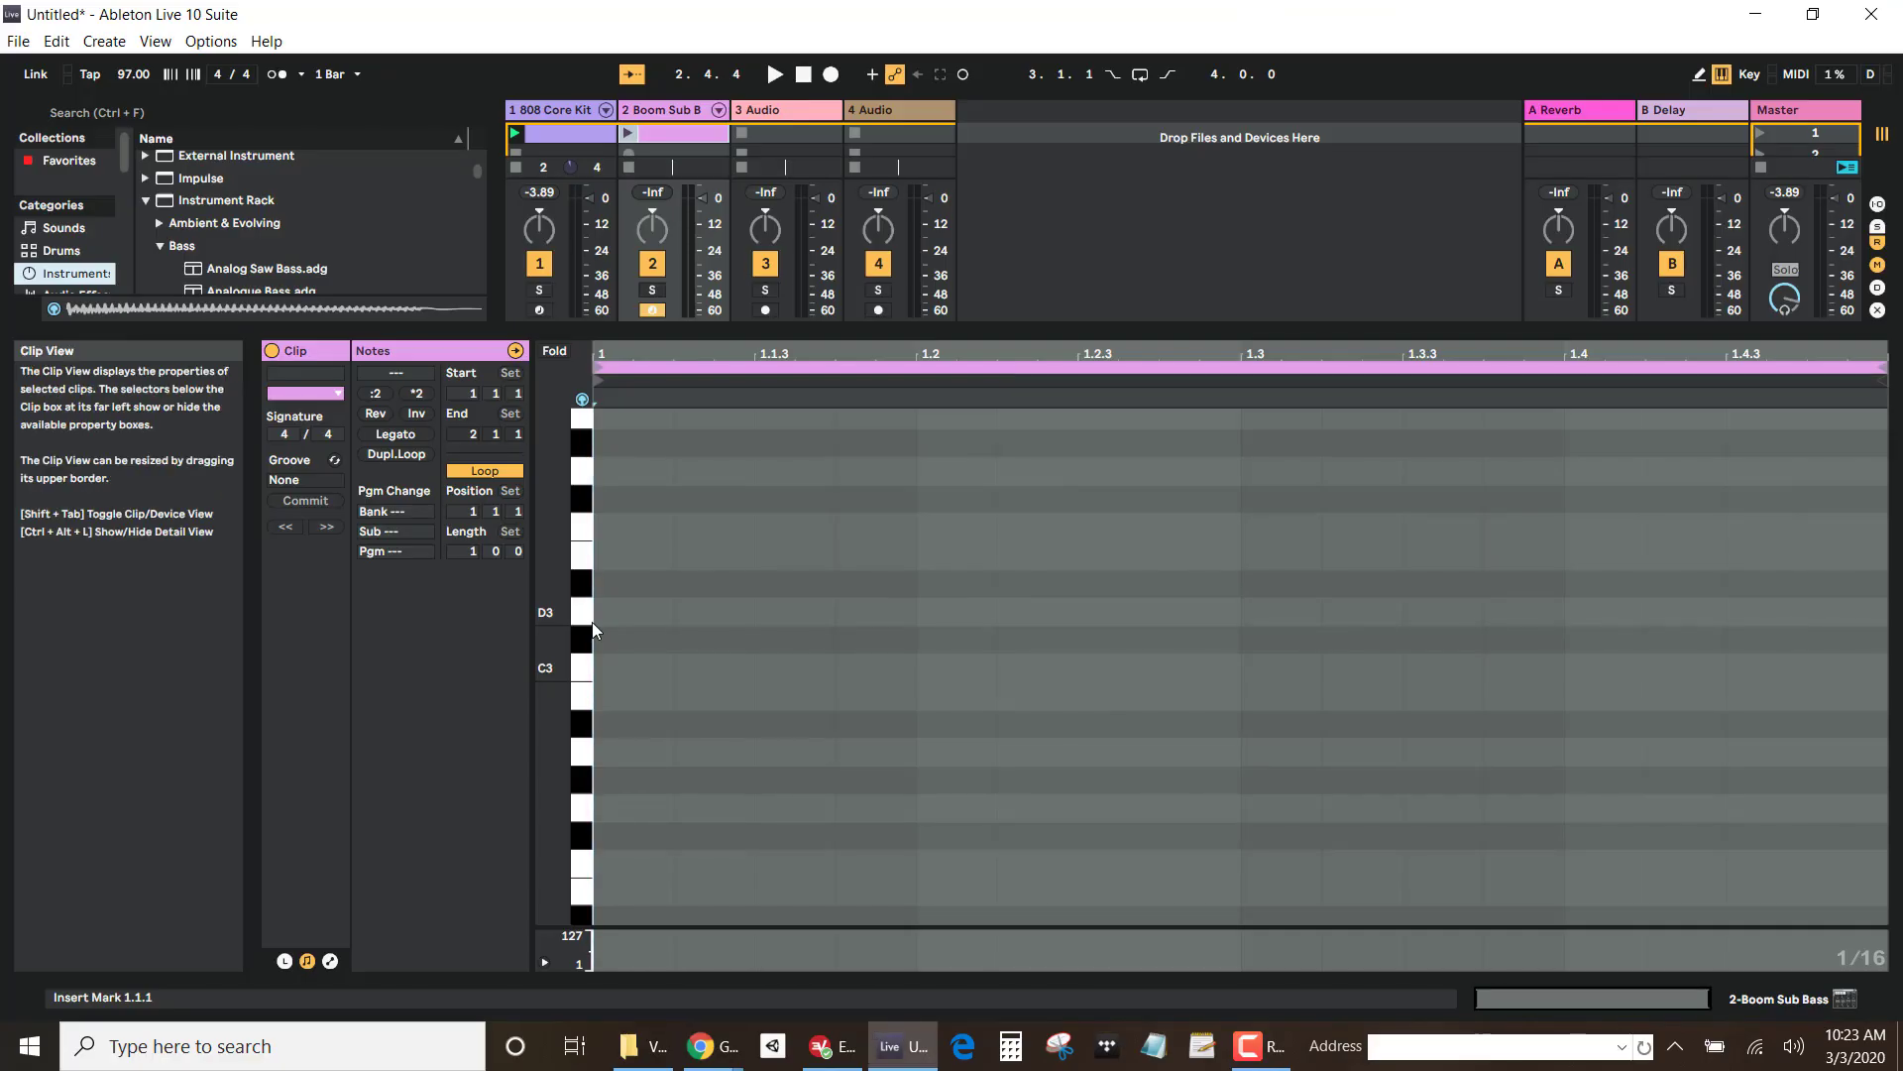
pyautogui.hotkey('alt', 'Tab')
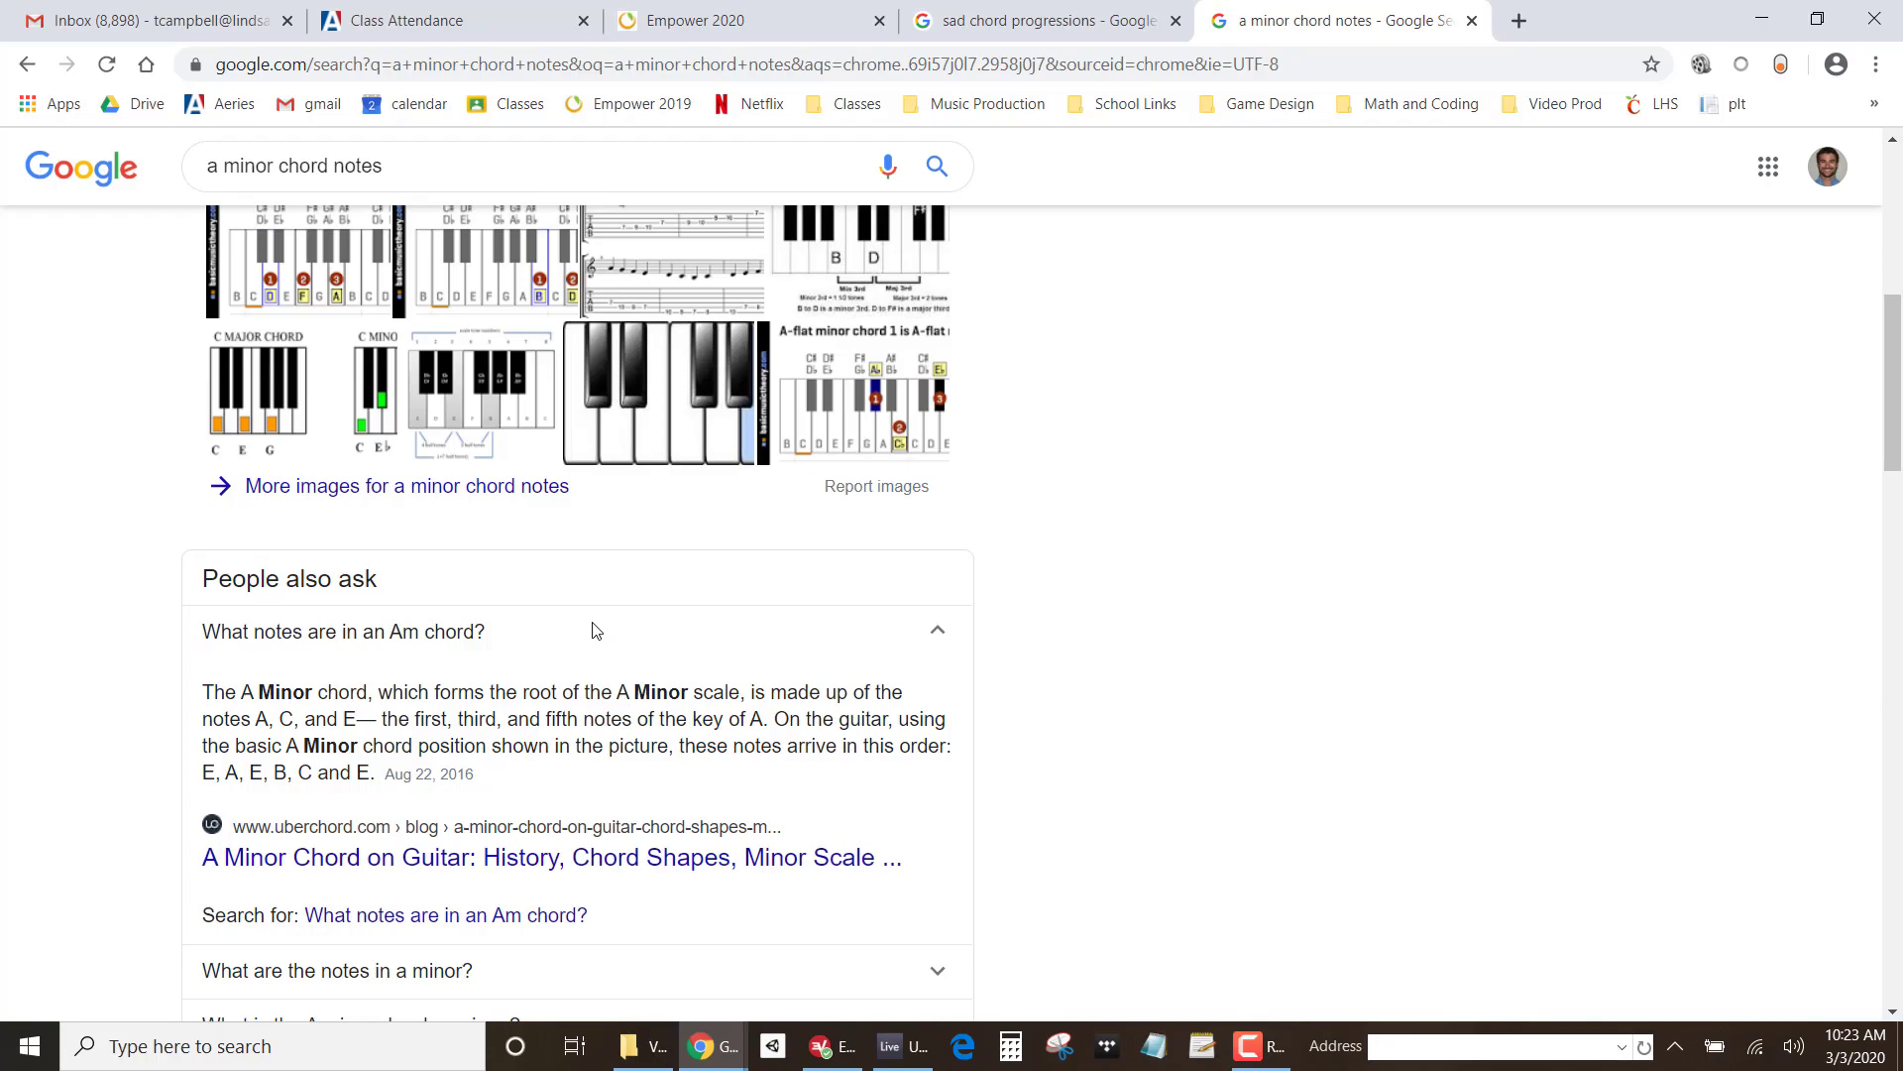
pyautogui.hotkey('alt', 'Tab')
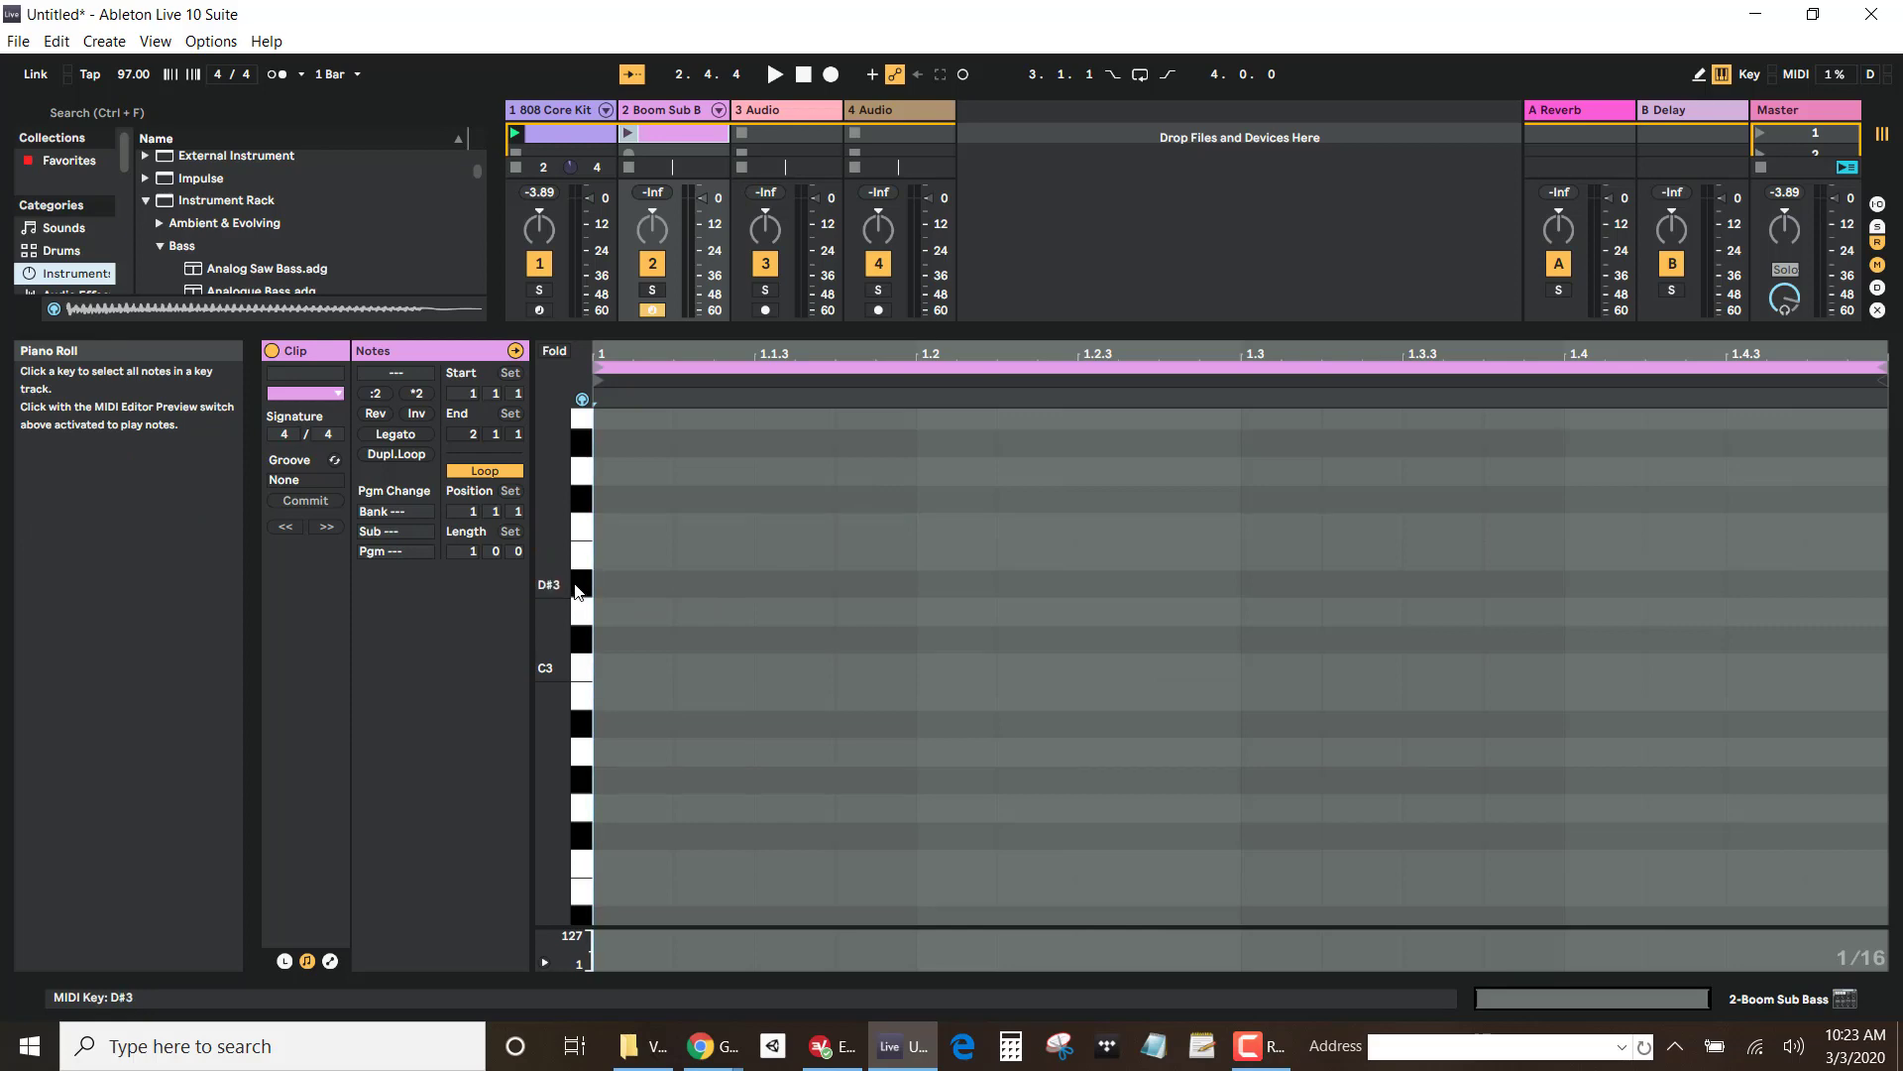
pyautogui.hotkey('alt', 'Tab')
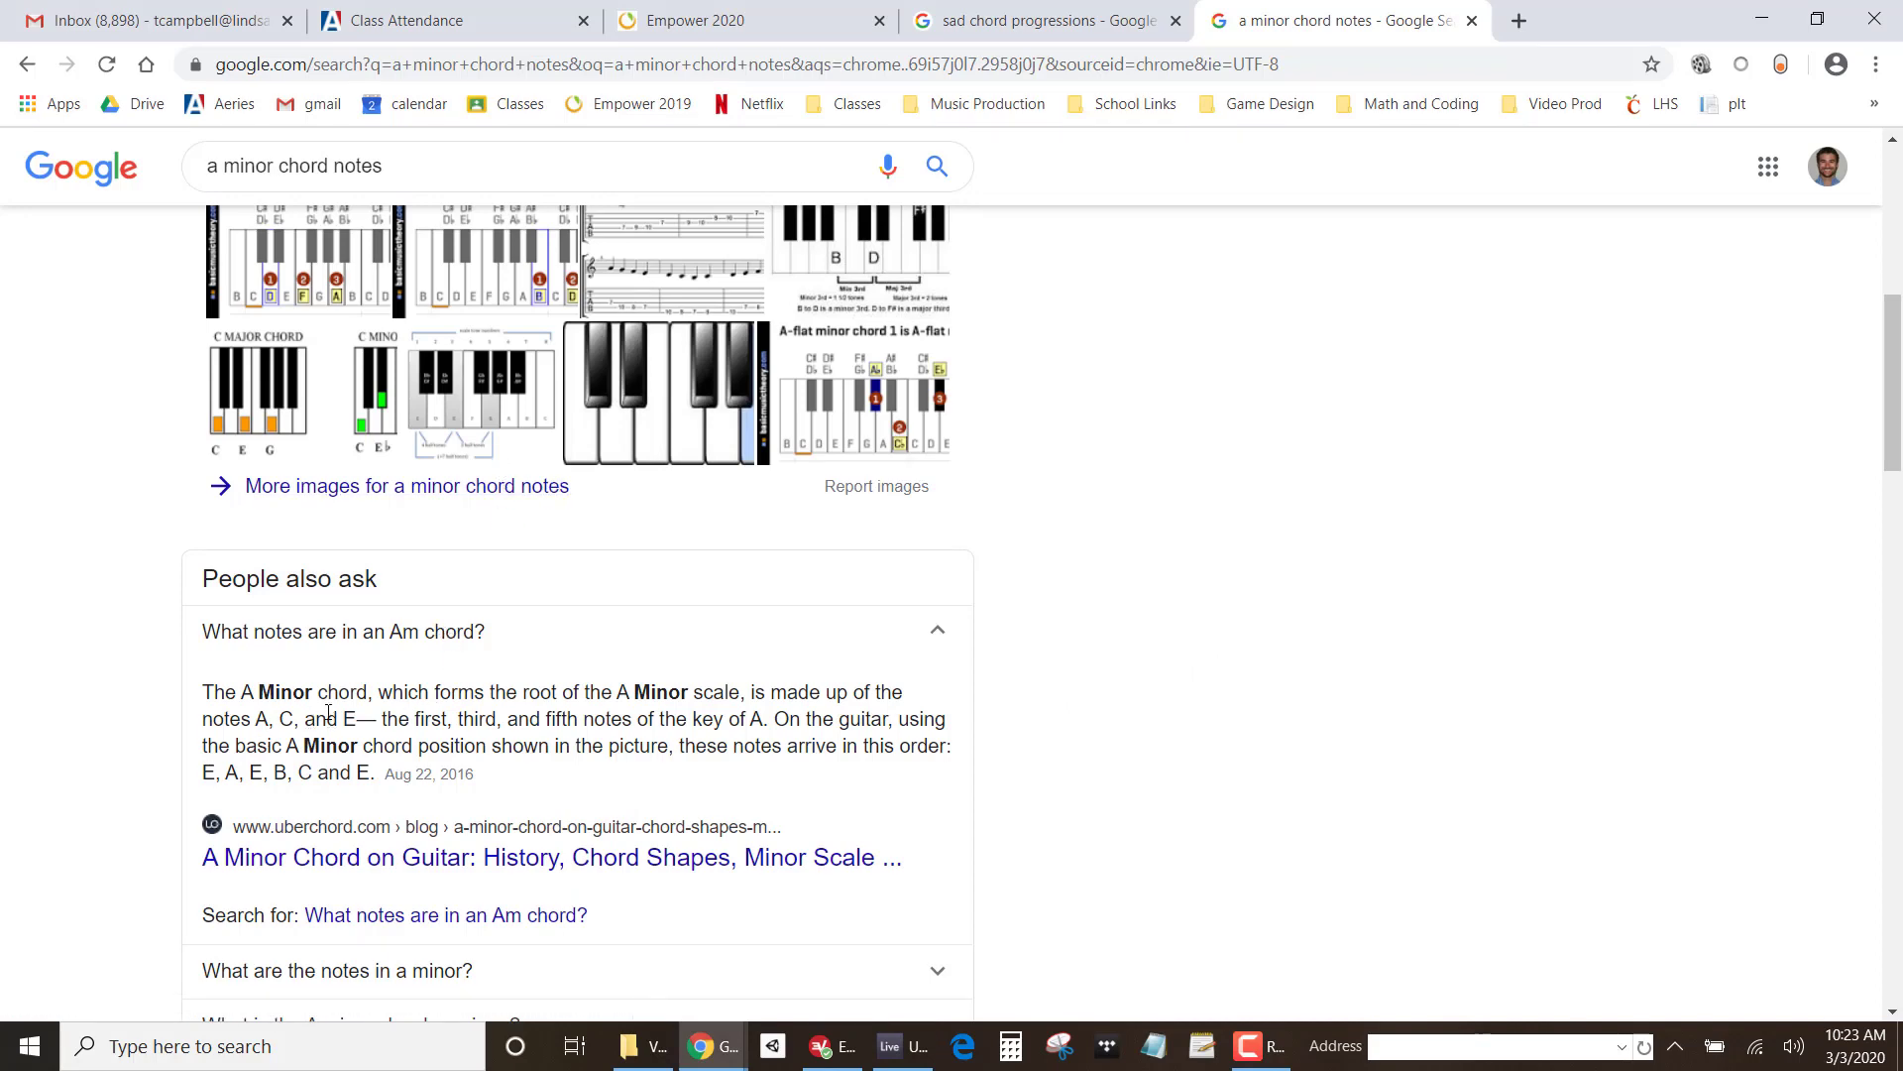
pyautogui.hotkey('alt', 'Tab')
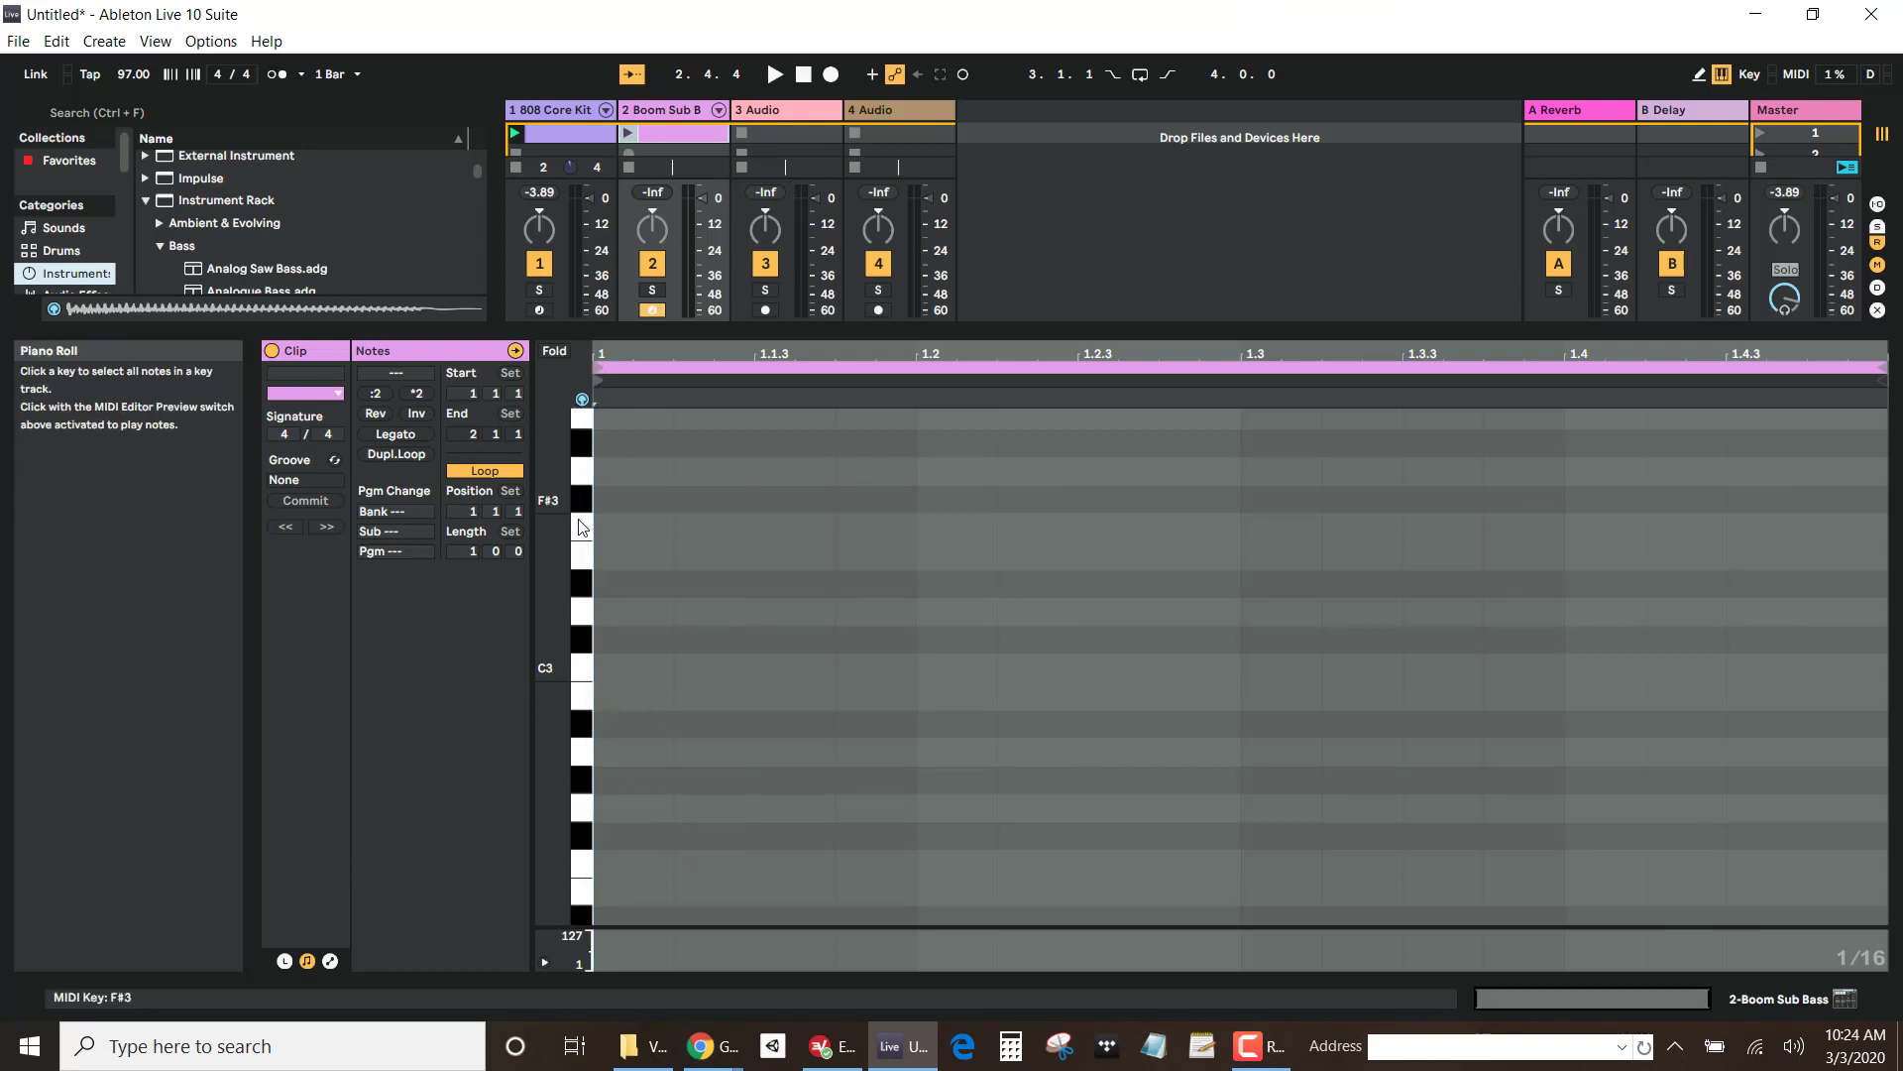
# Step: Audition the Boom Sub Bass sound on piano roll keys from C6 down into the low octaves around C2
pyautogui.click(583, 567)
pyautogui.scroll(2, 611, 663)
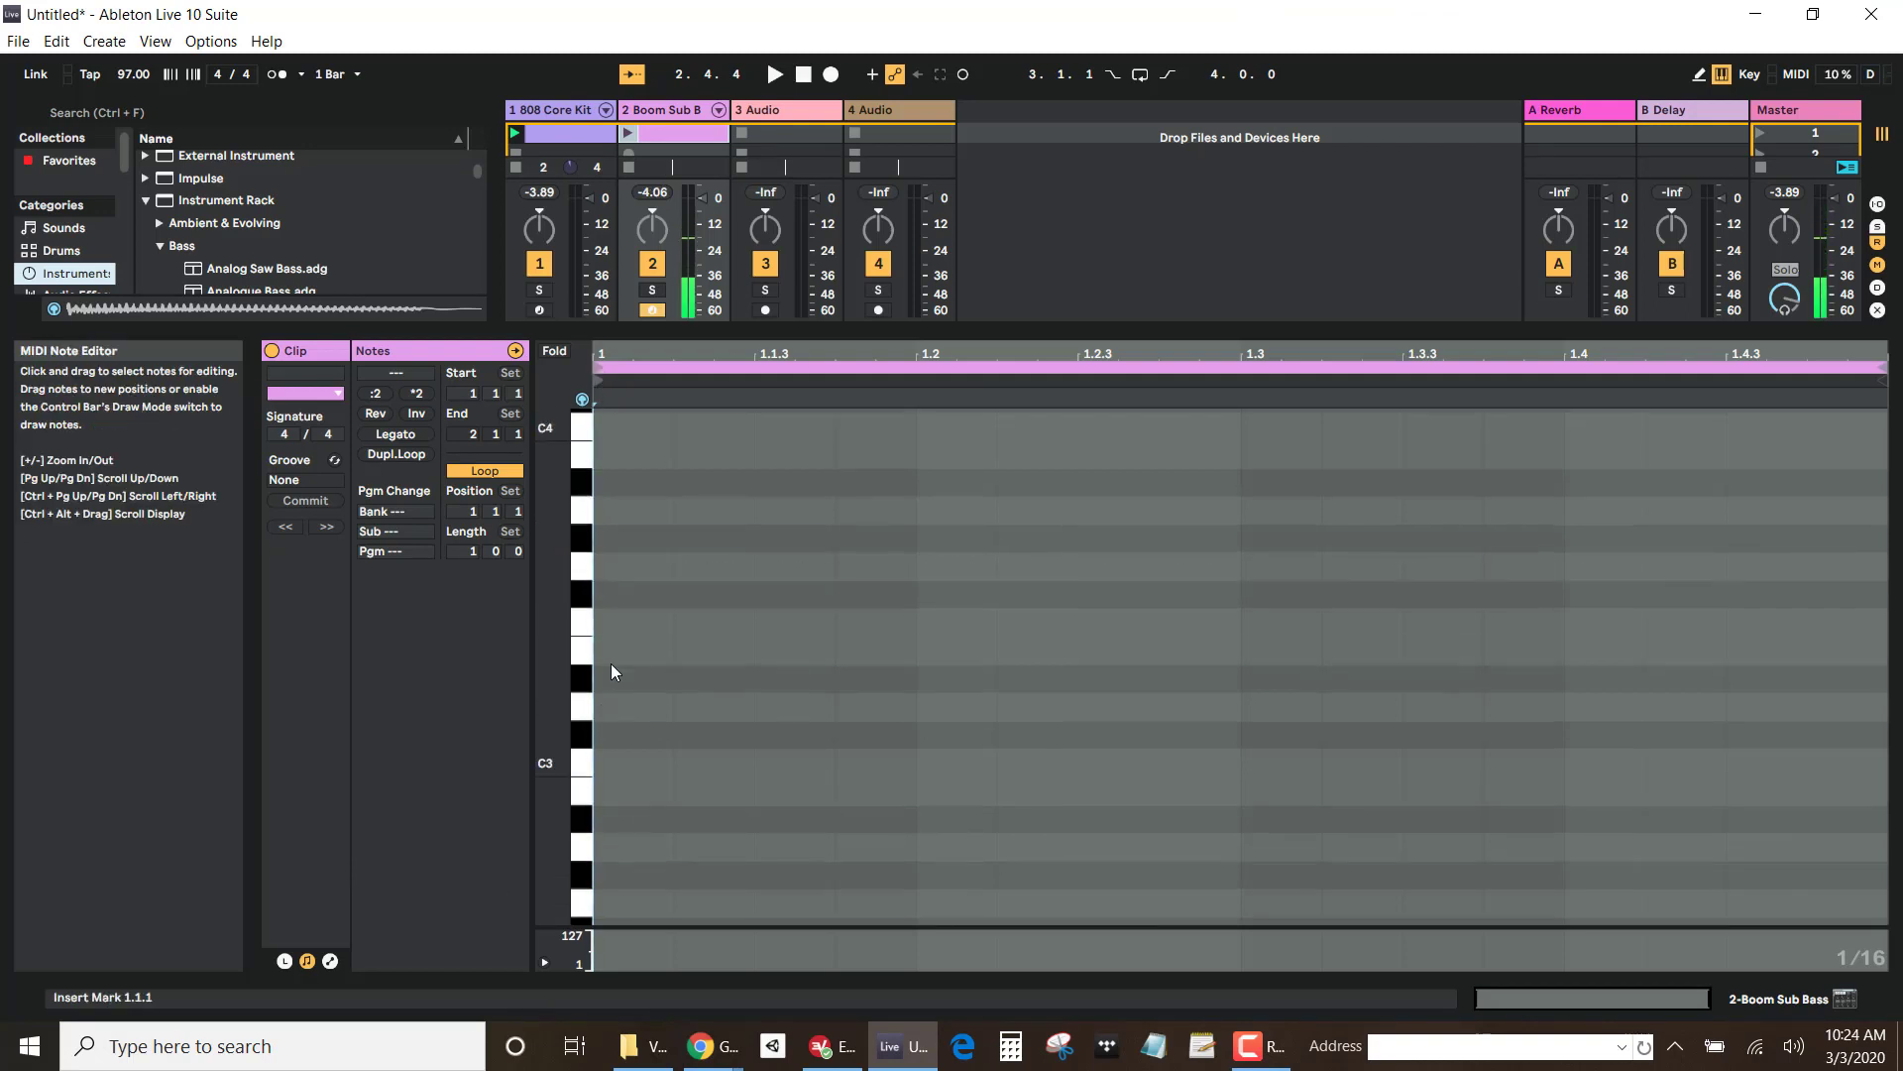
pyautogui.scroll(10, 610, 663)
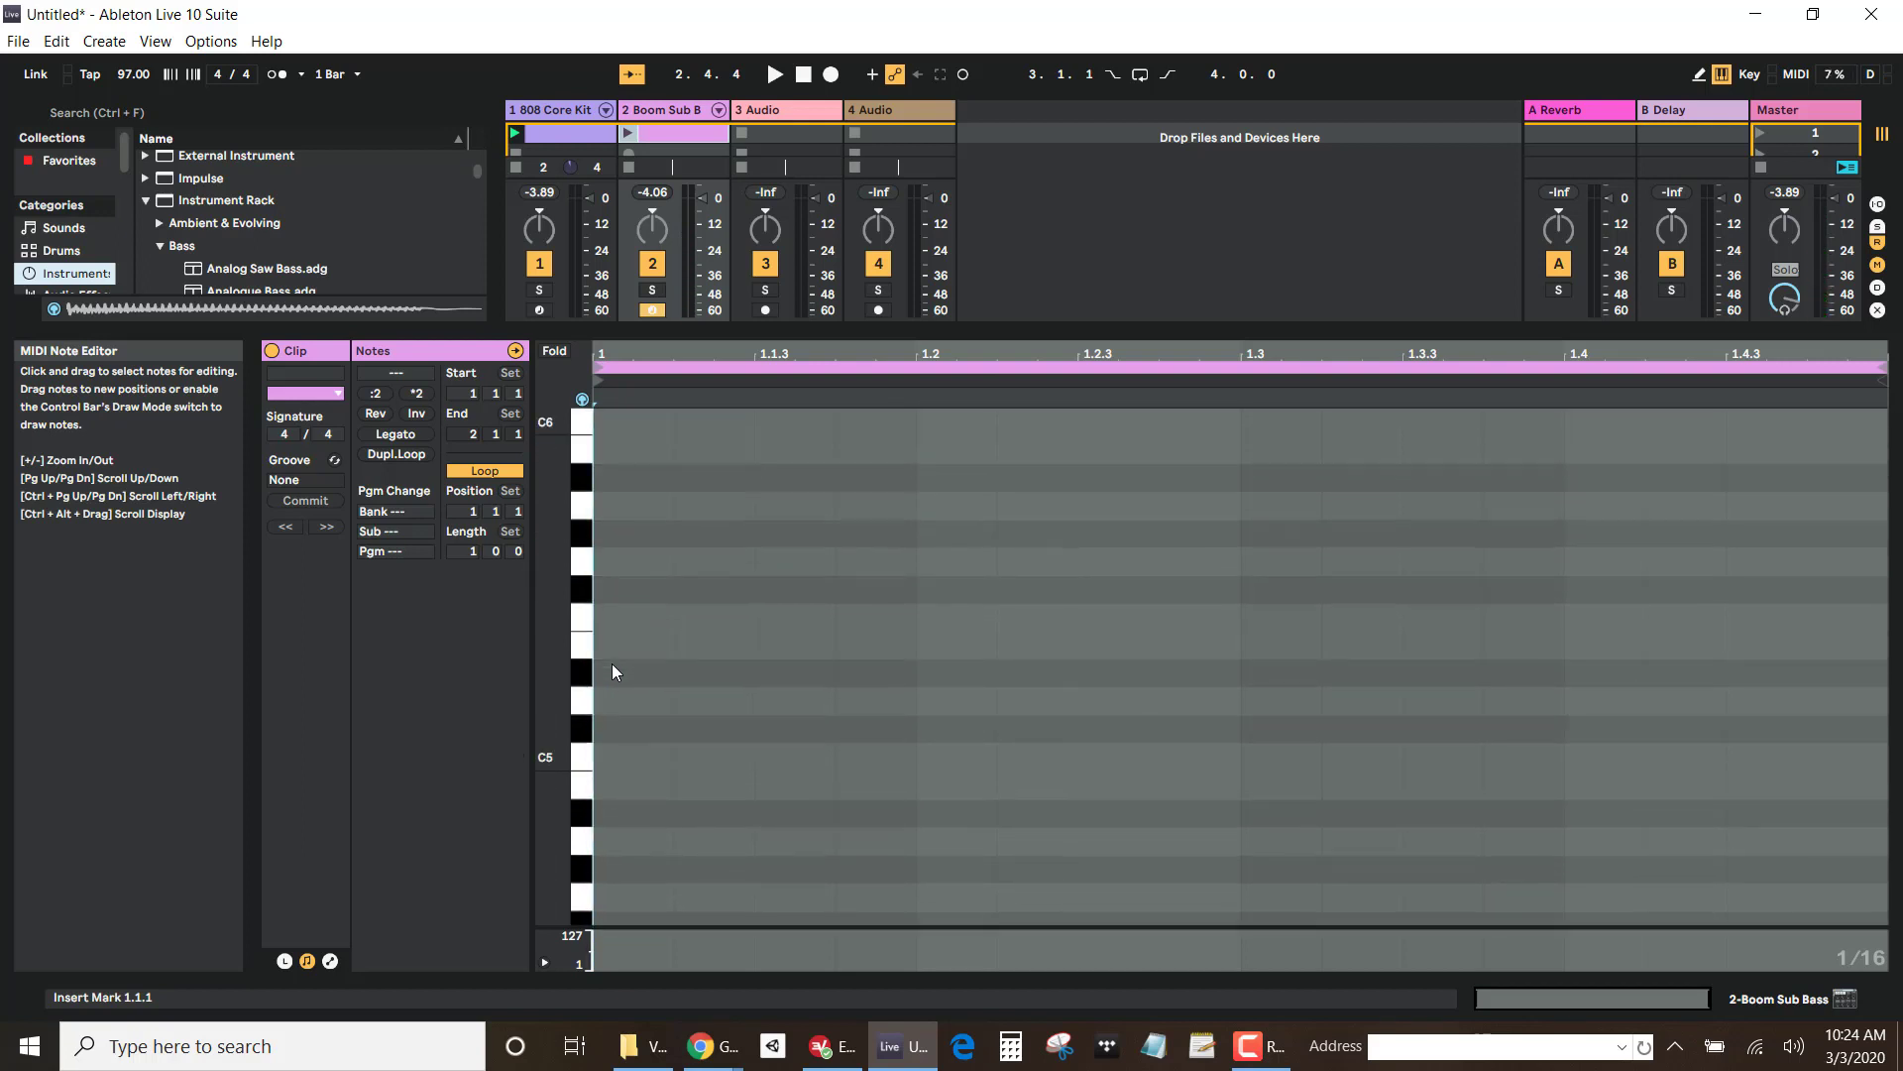
pyautogui.scroll(2, 614, 672)
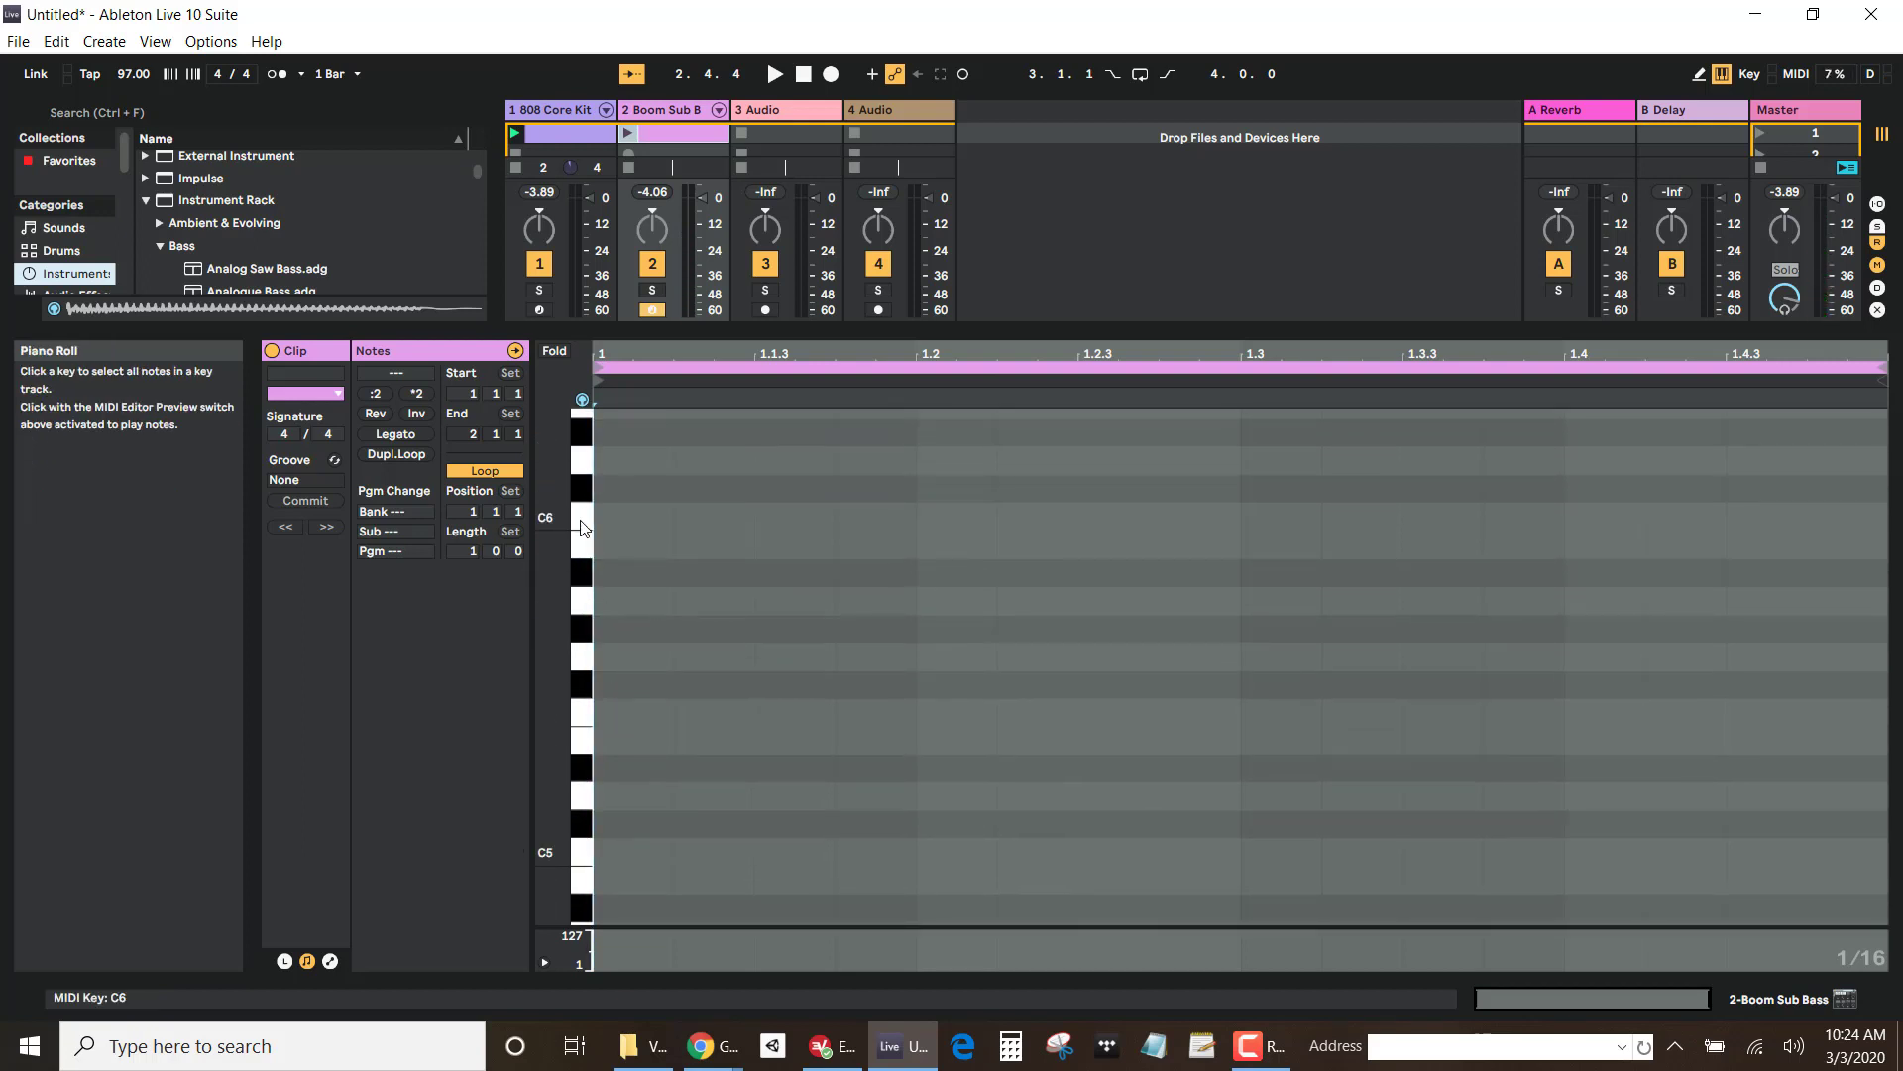
pyautogui.click(582, 517)
pyautogui.click(581, 545)
pyautogui.click(581, 601)
pyautogui.click(580, 710)
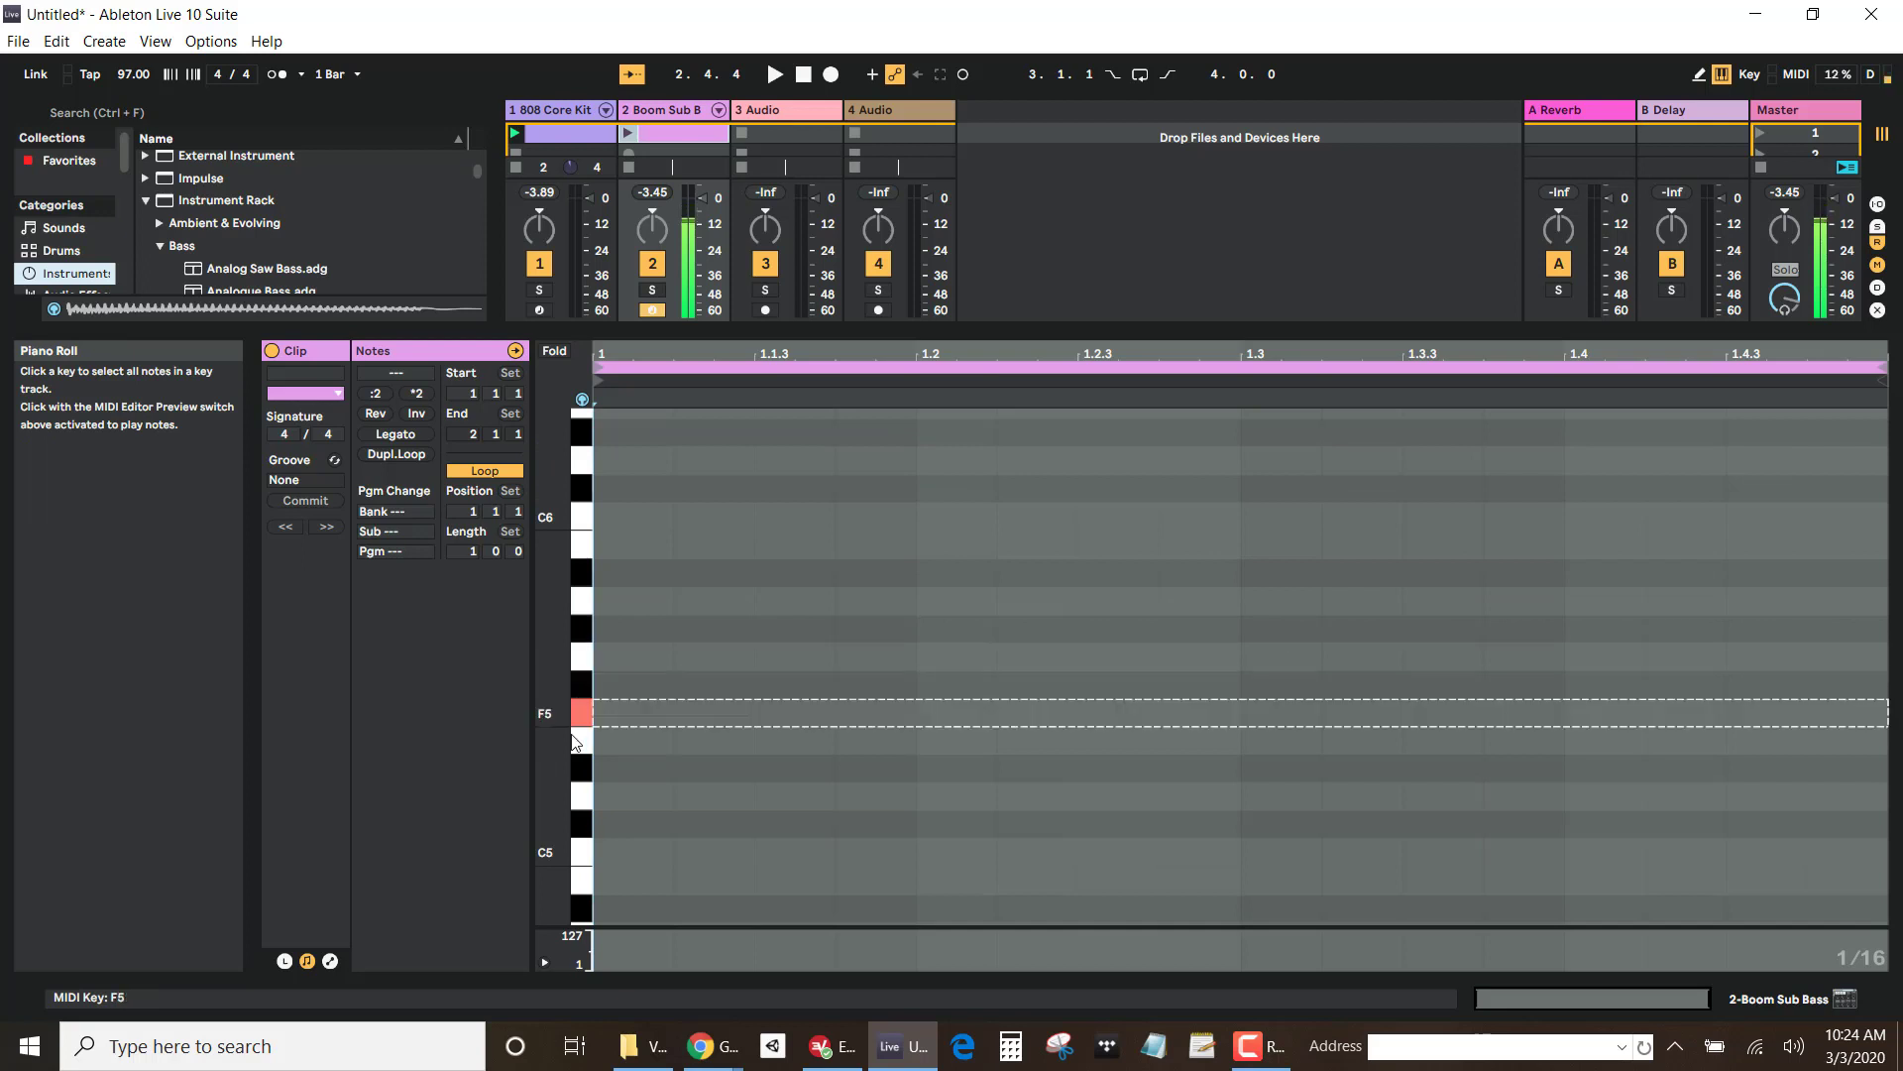
pyautogui.scroll(-5, 583, 759)
pyautogui.click(587, 771)
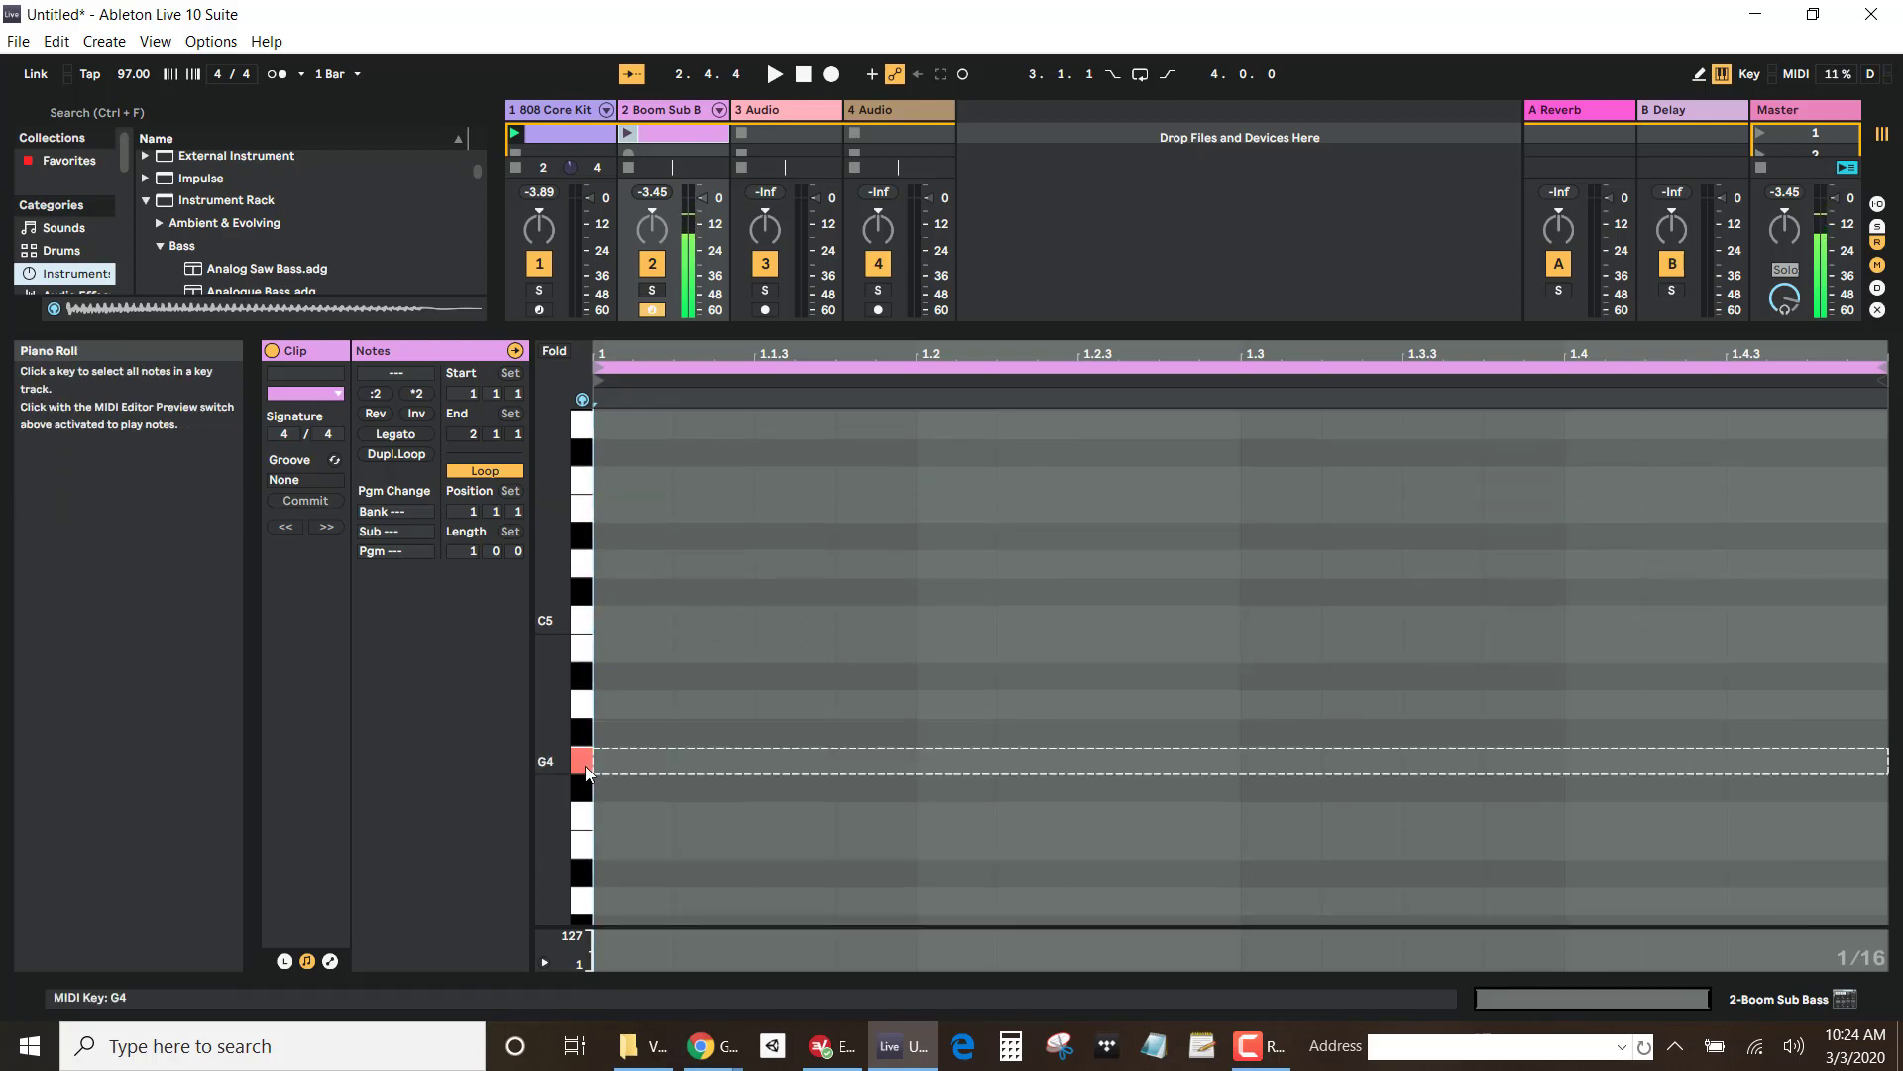
pyautogui.click(585, 808)
pyautogui.click(585, 808)
pyautogui.scroll(-6, 585, 805)
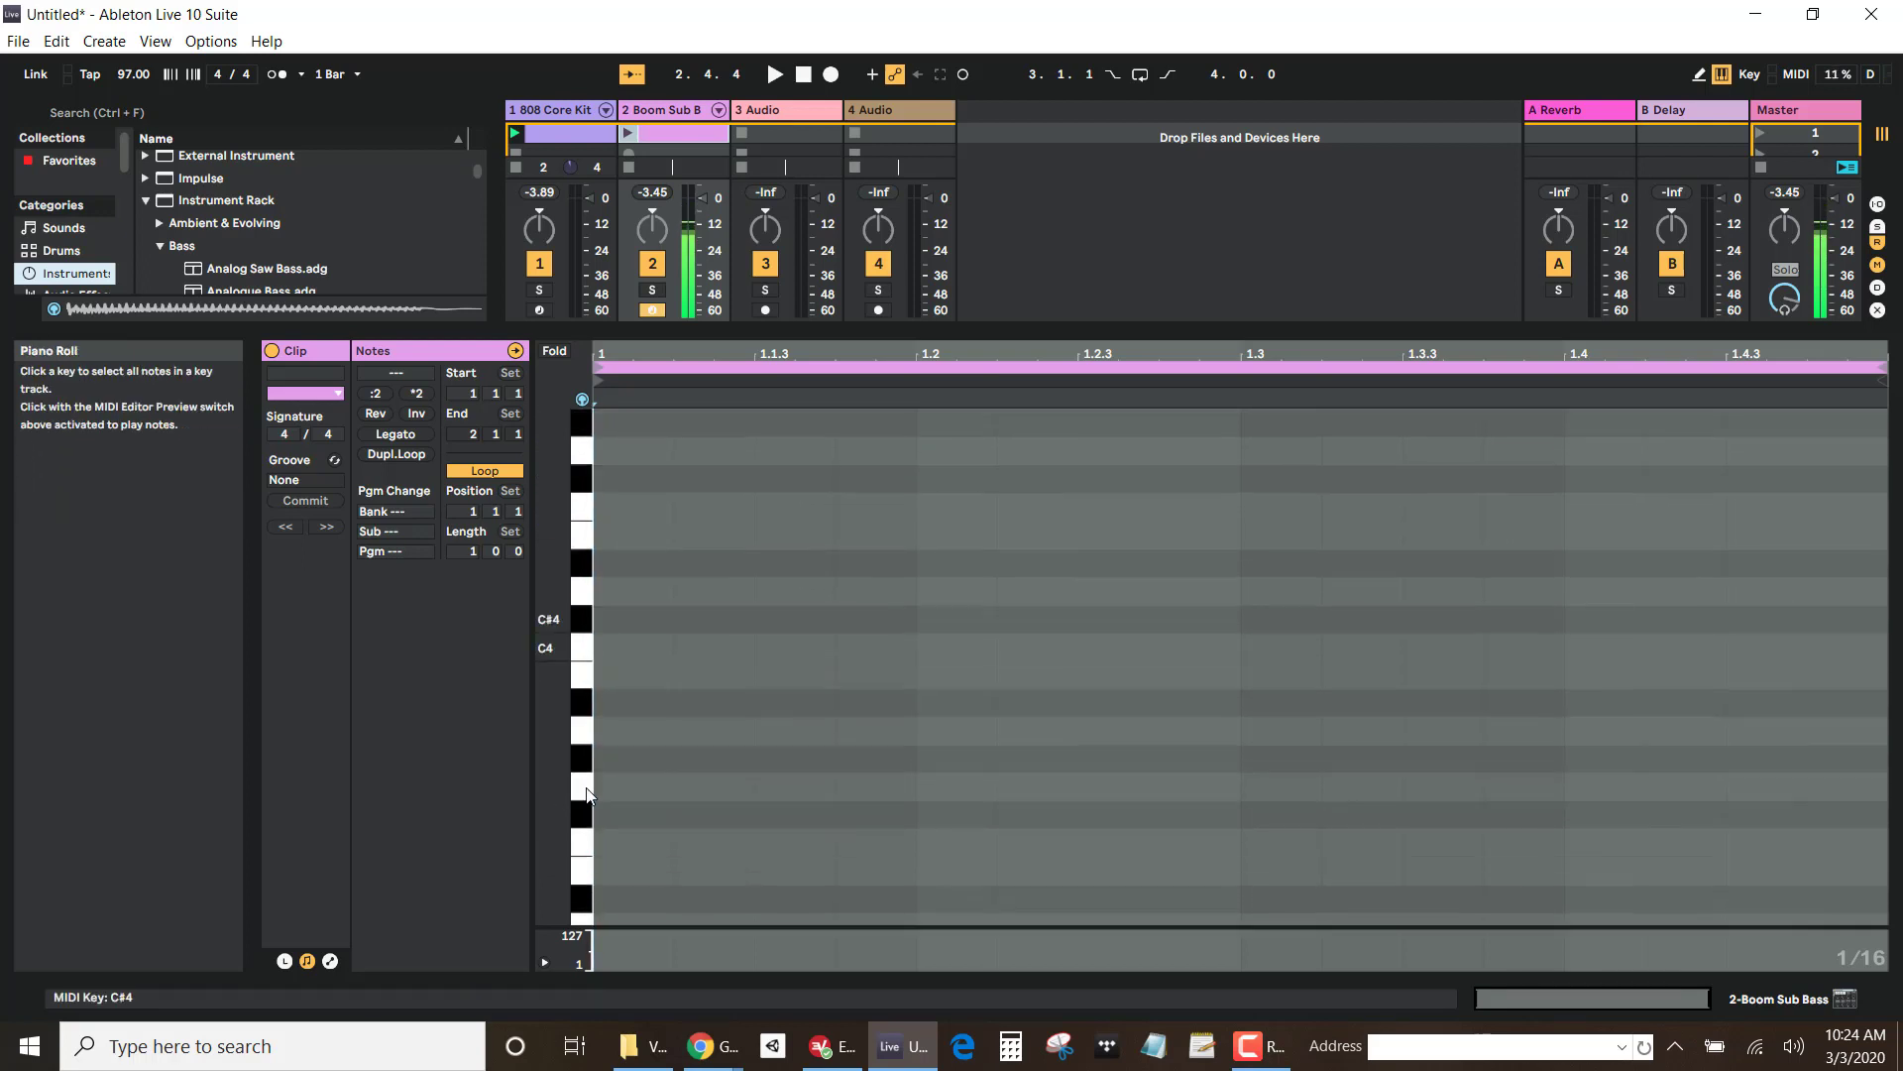
pyautogui.click(584, 788)
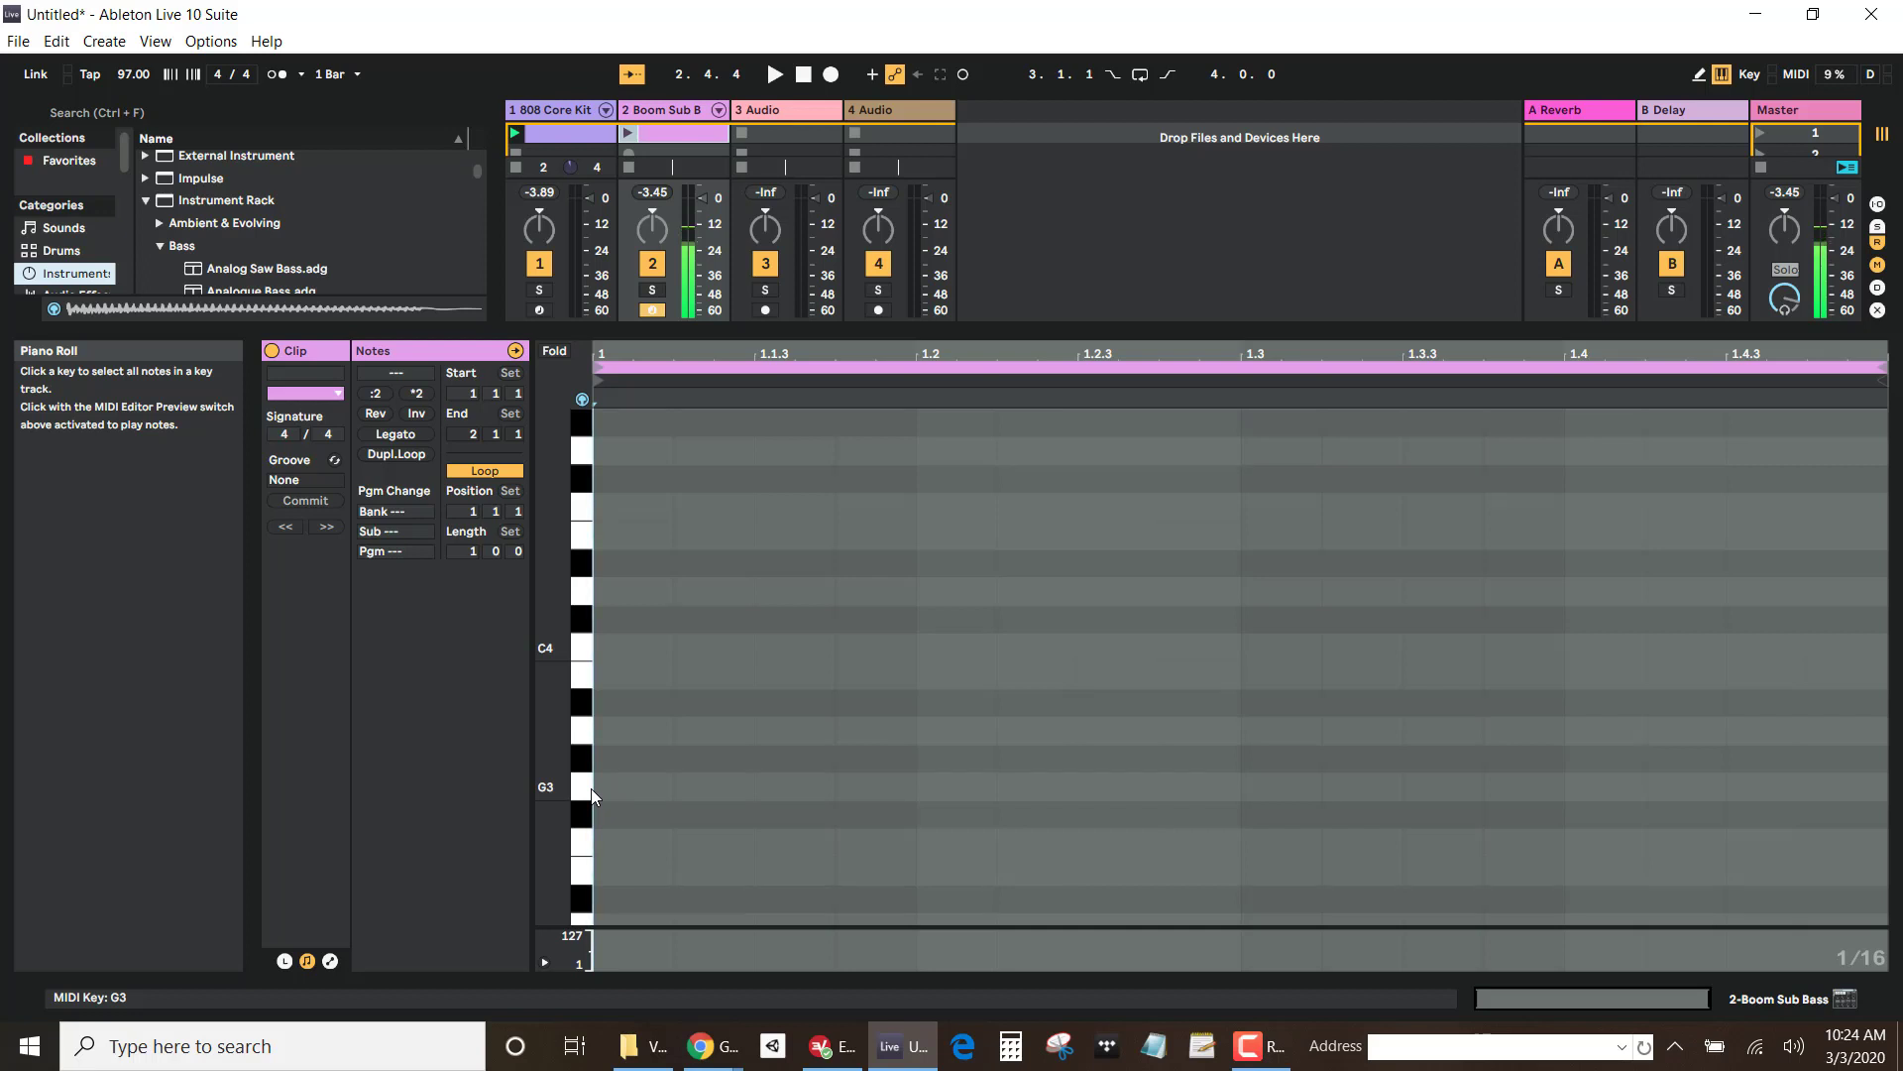
pyautogui.scroll(-2, 582, 854)
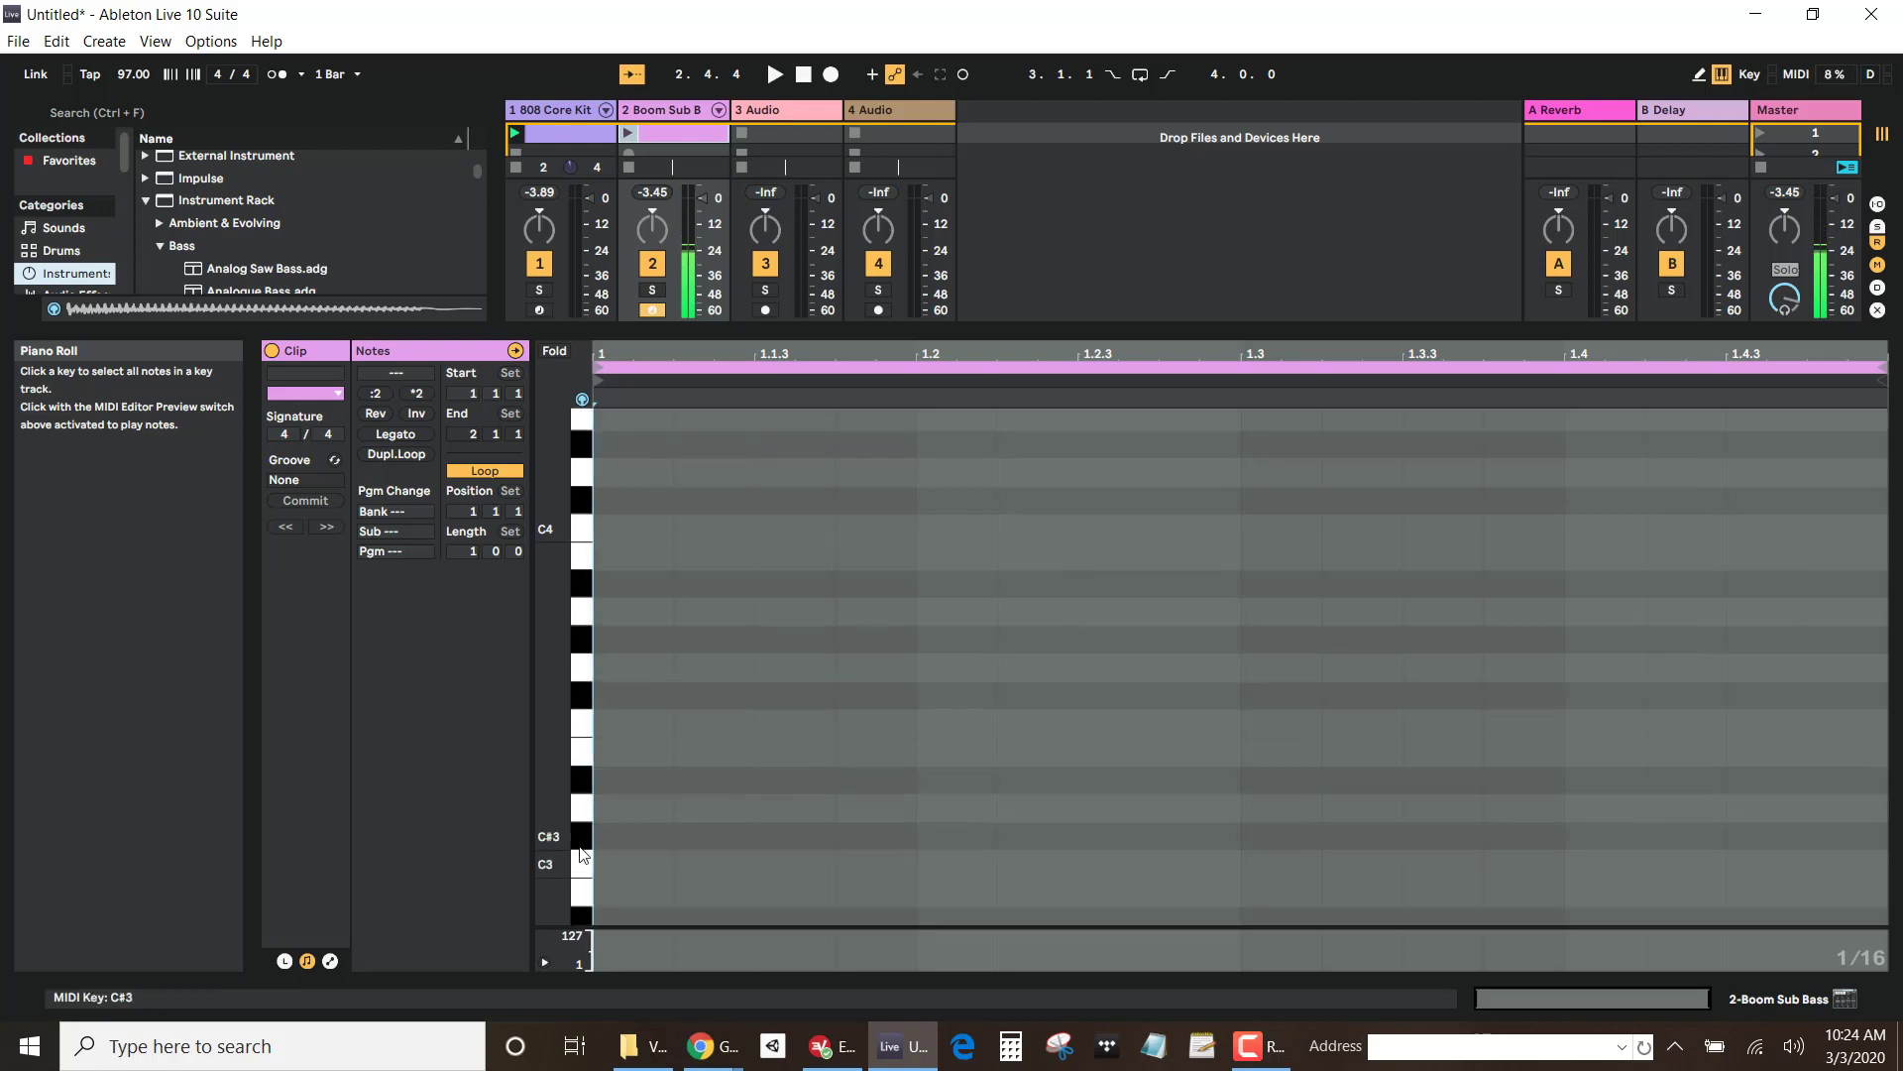
pyautogui.click(583, 750)
pyautogui.scroll(-8, 585, 753)
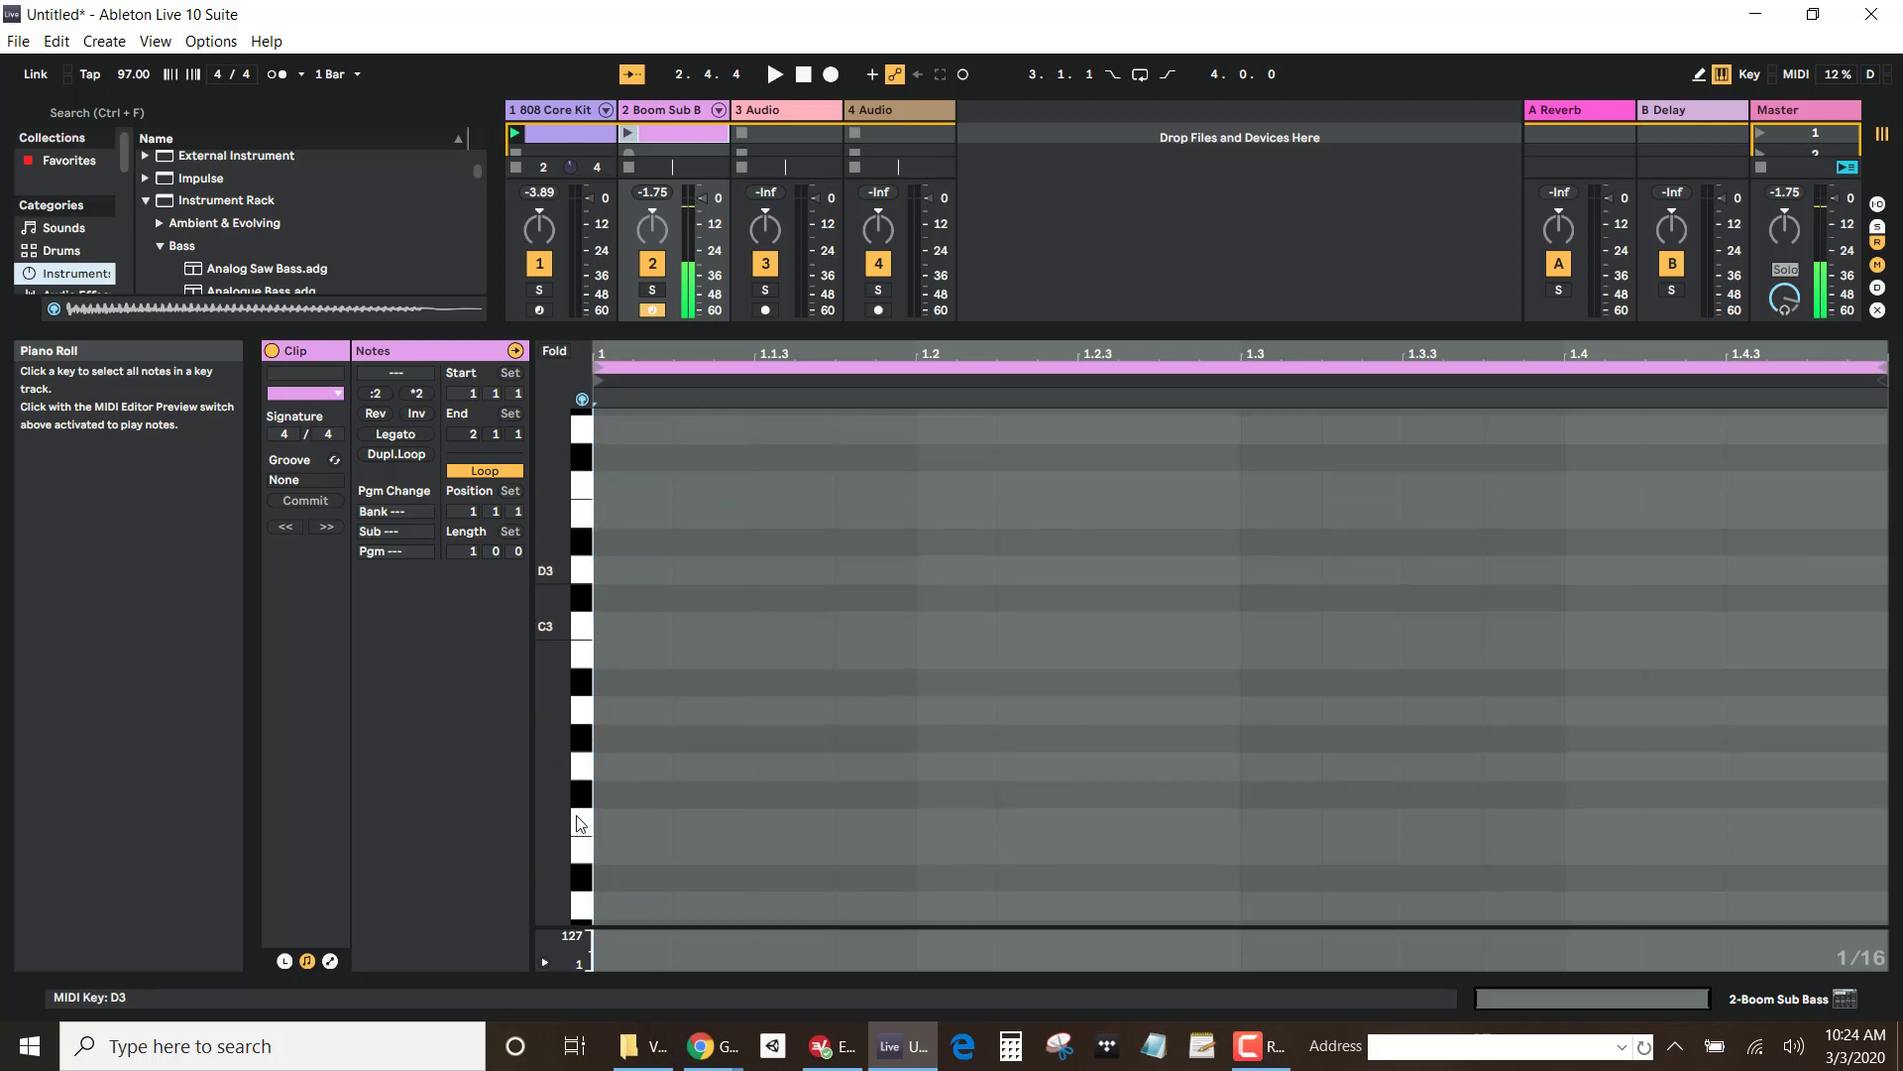
pyautogui.click(582, 759)
pyautogui.click(583, 760)
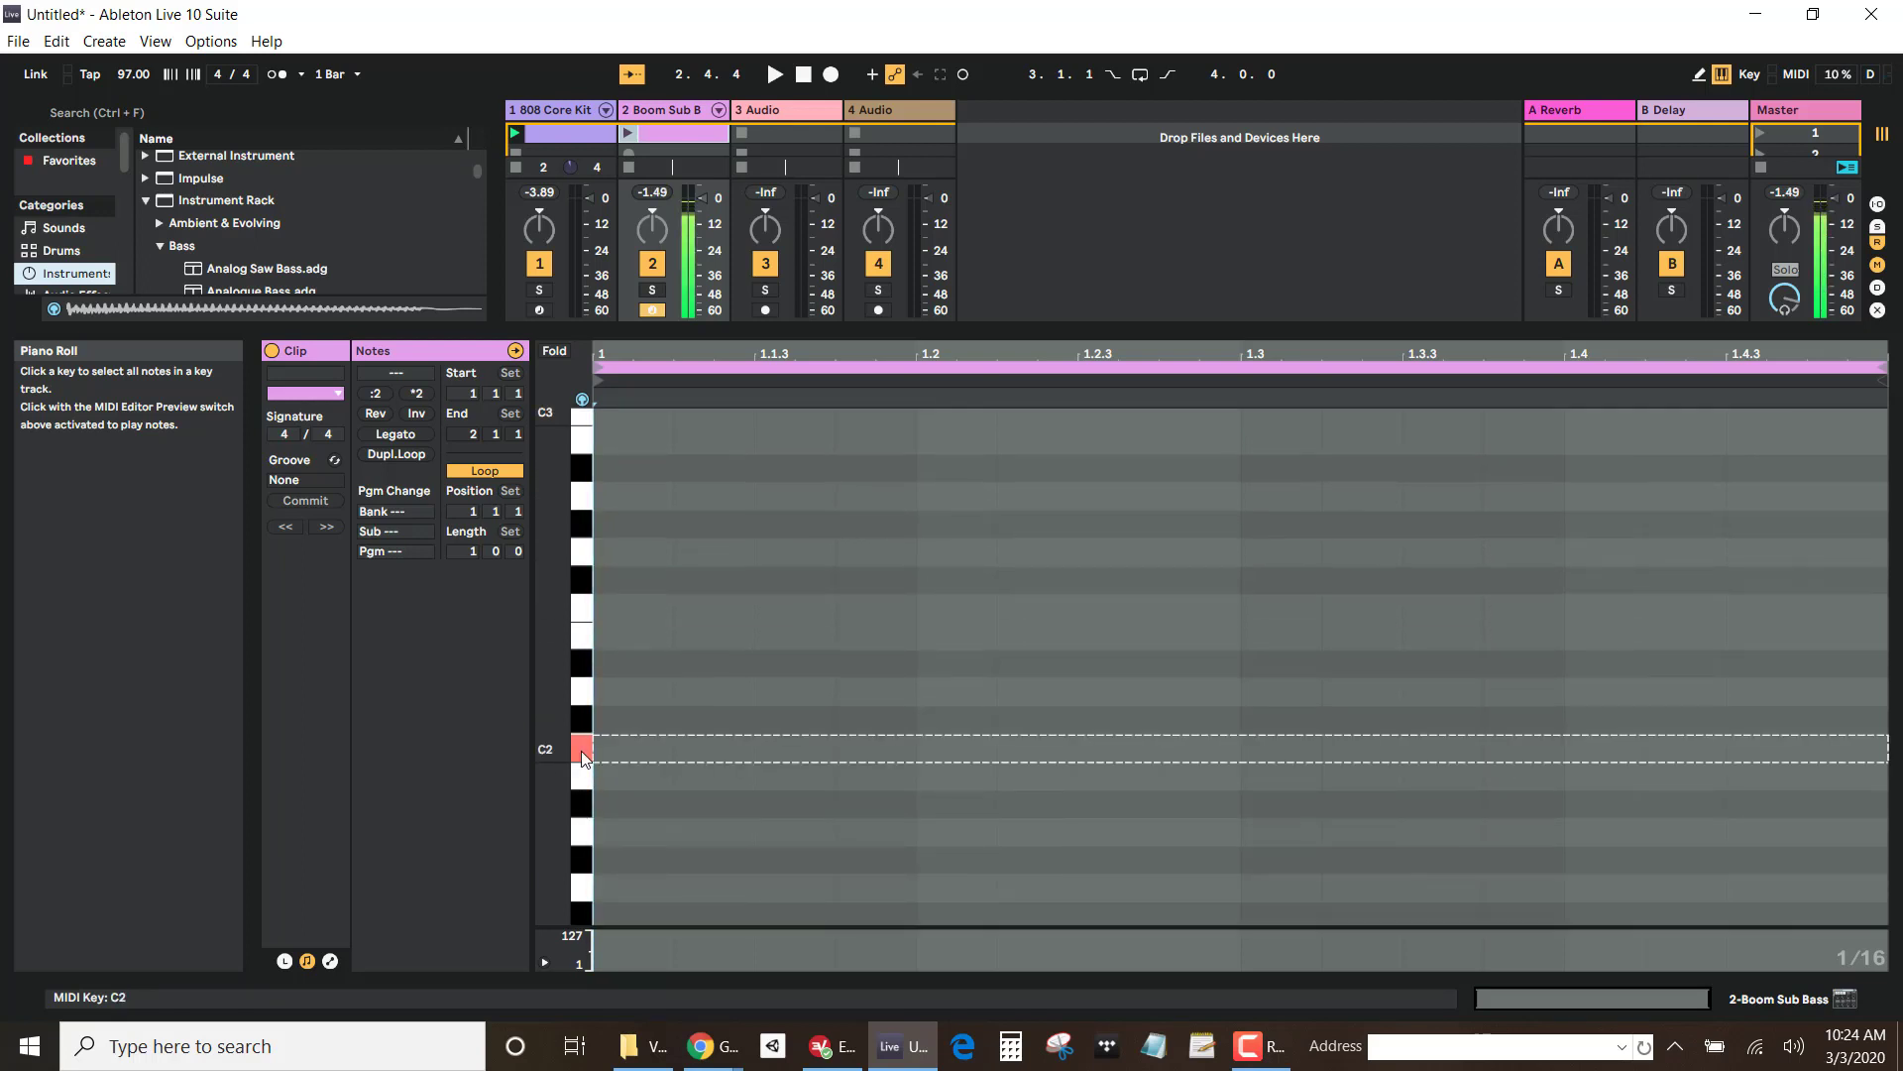
pyautogui.click(584, 815)
pyautogui.scroll(-2, 584, 815)
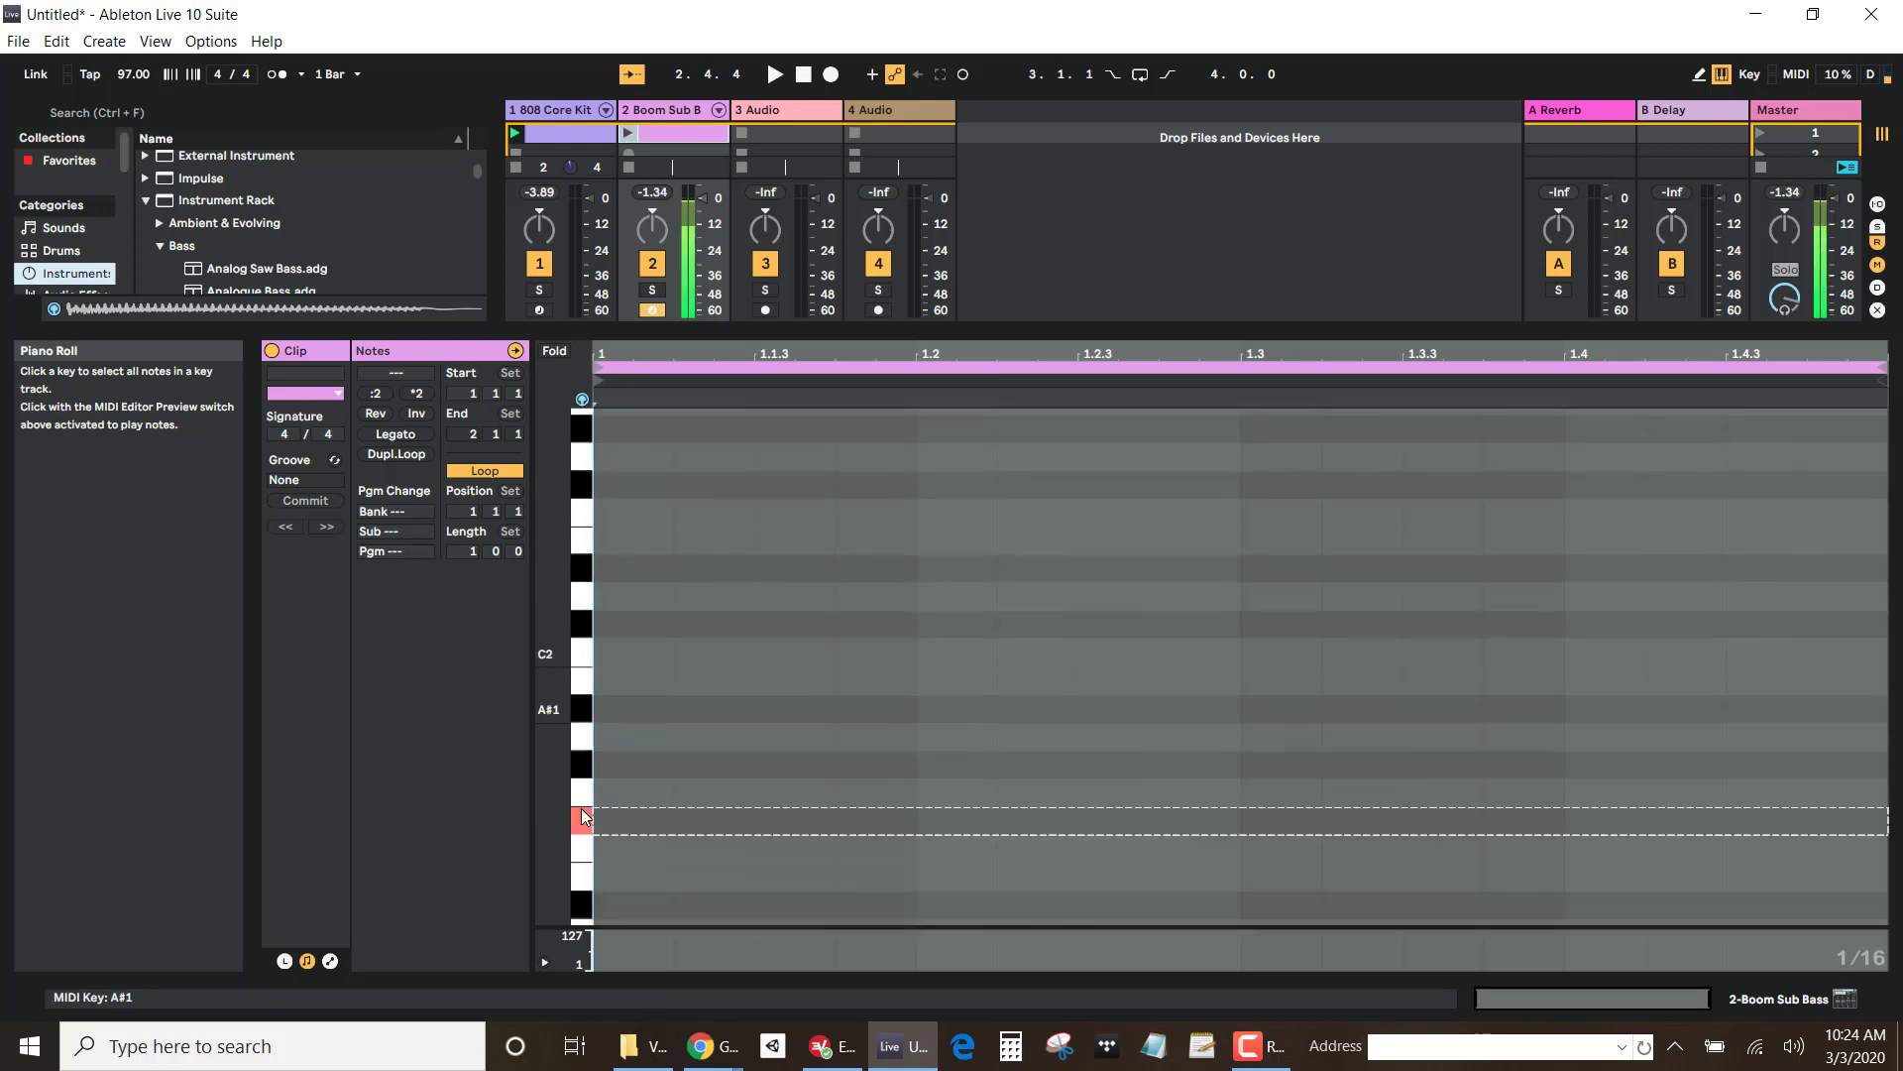
pyautogui.click(583, 805)
pyautogui.click(582, 773)
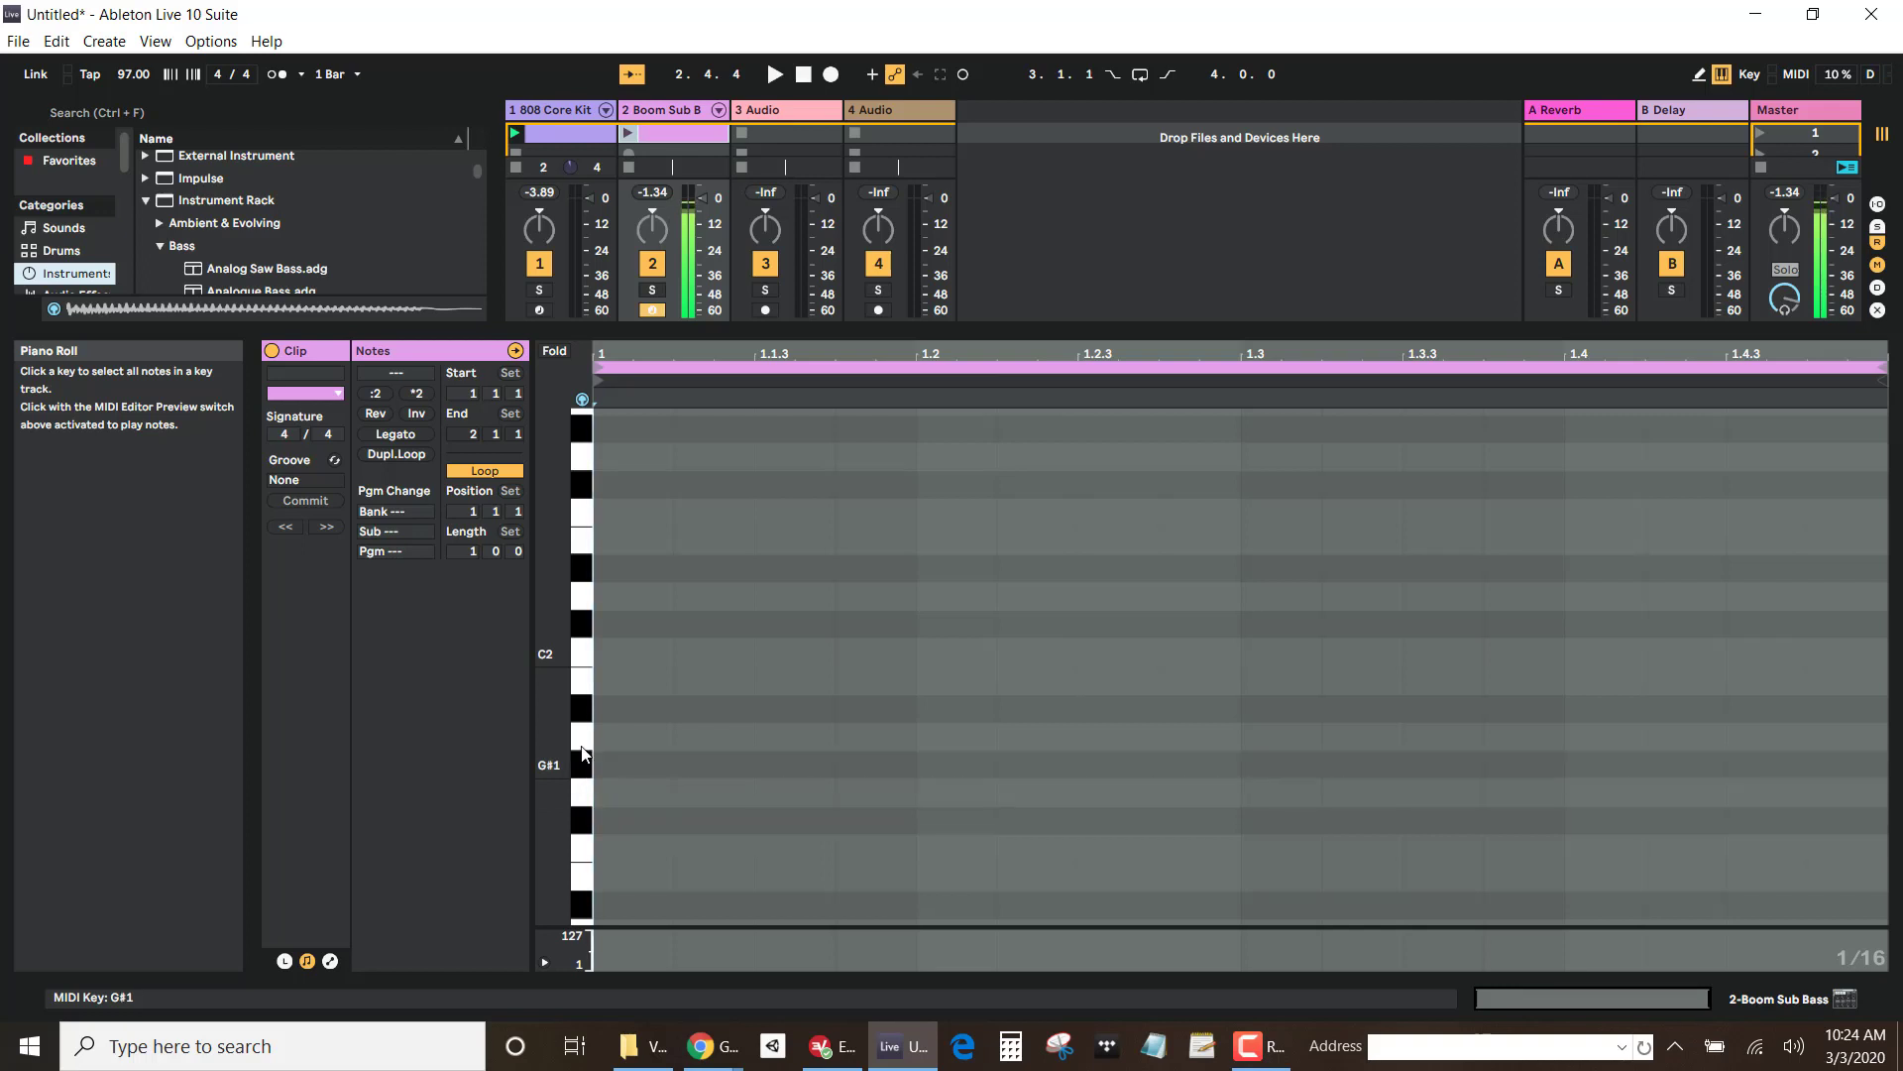
# Step: Add an A1 note at the start of the bass clip and extend it to 1.1.4, three sixteenths long
pyautogui.click(582, 747)
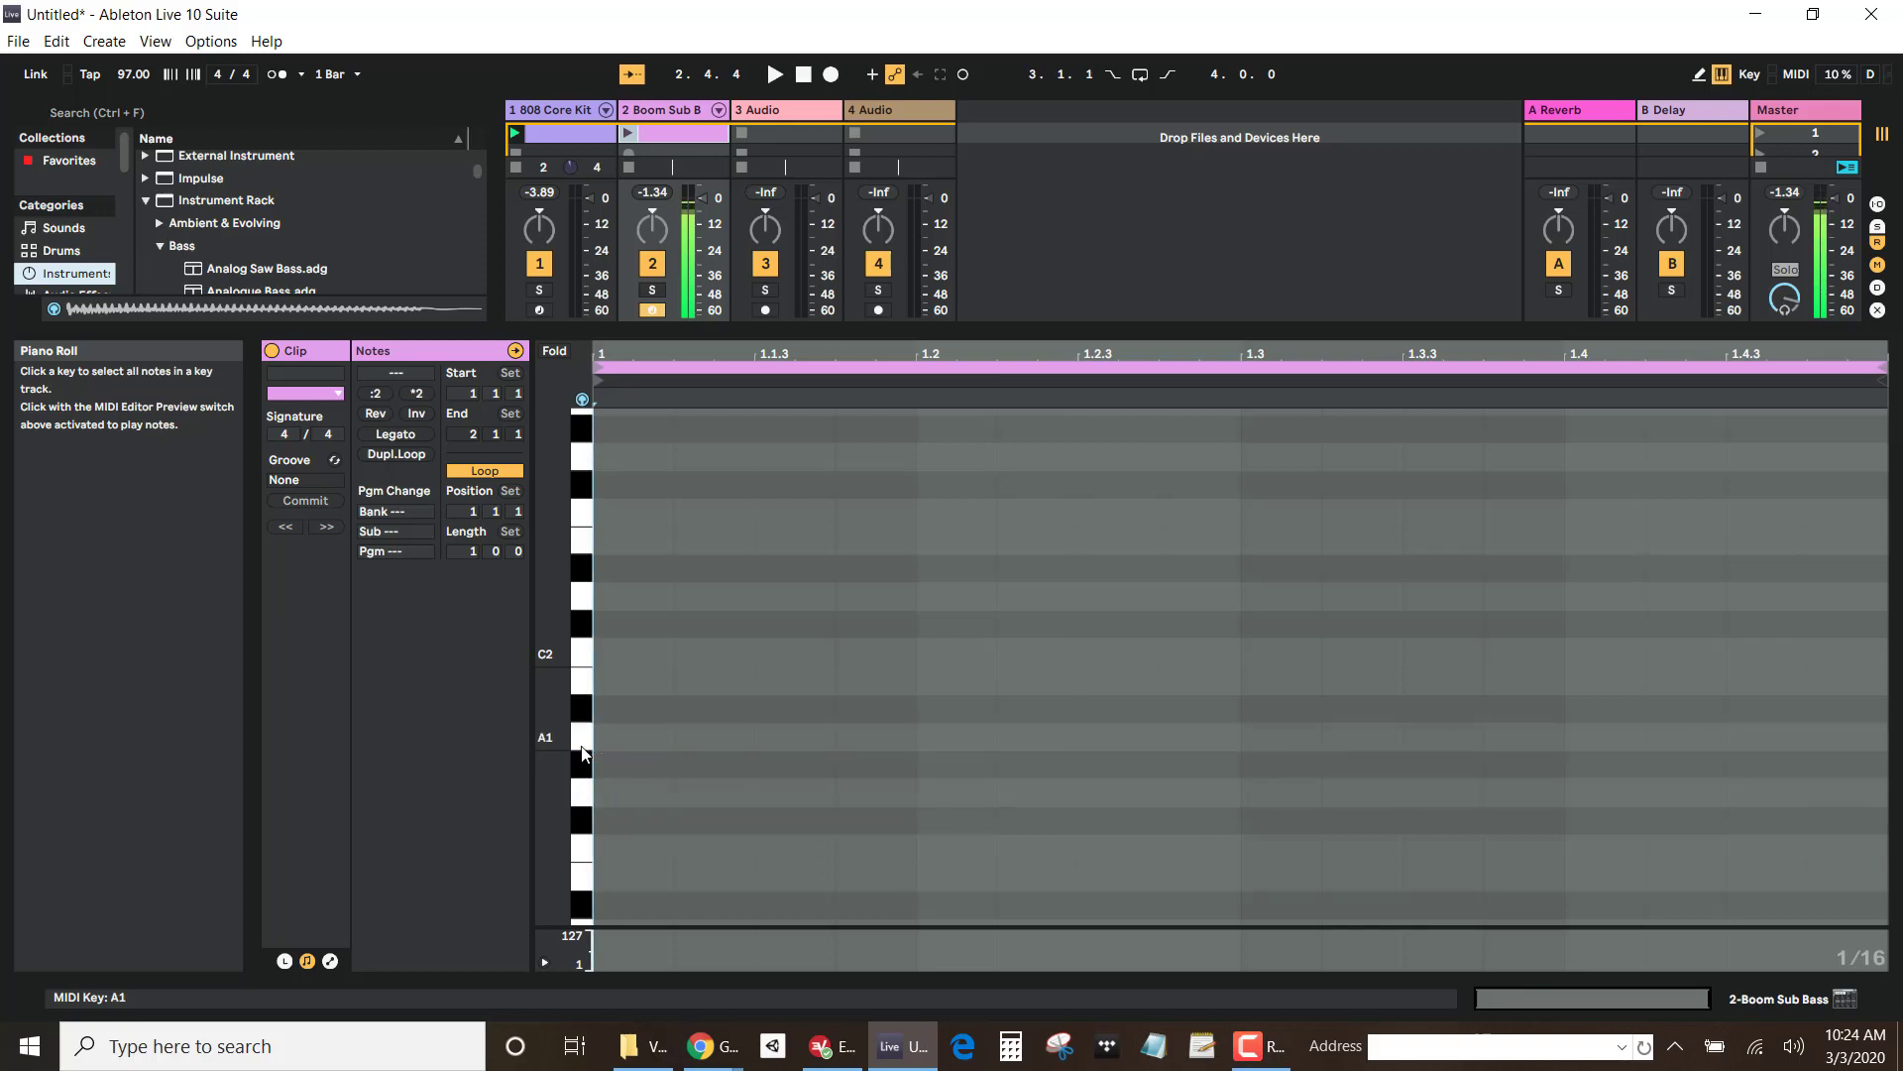
pyautogui.doubleClick(637, 737)
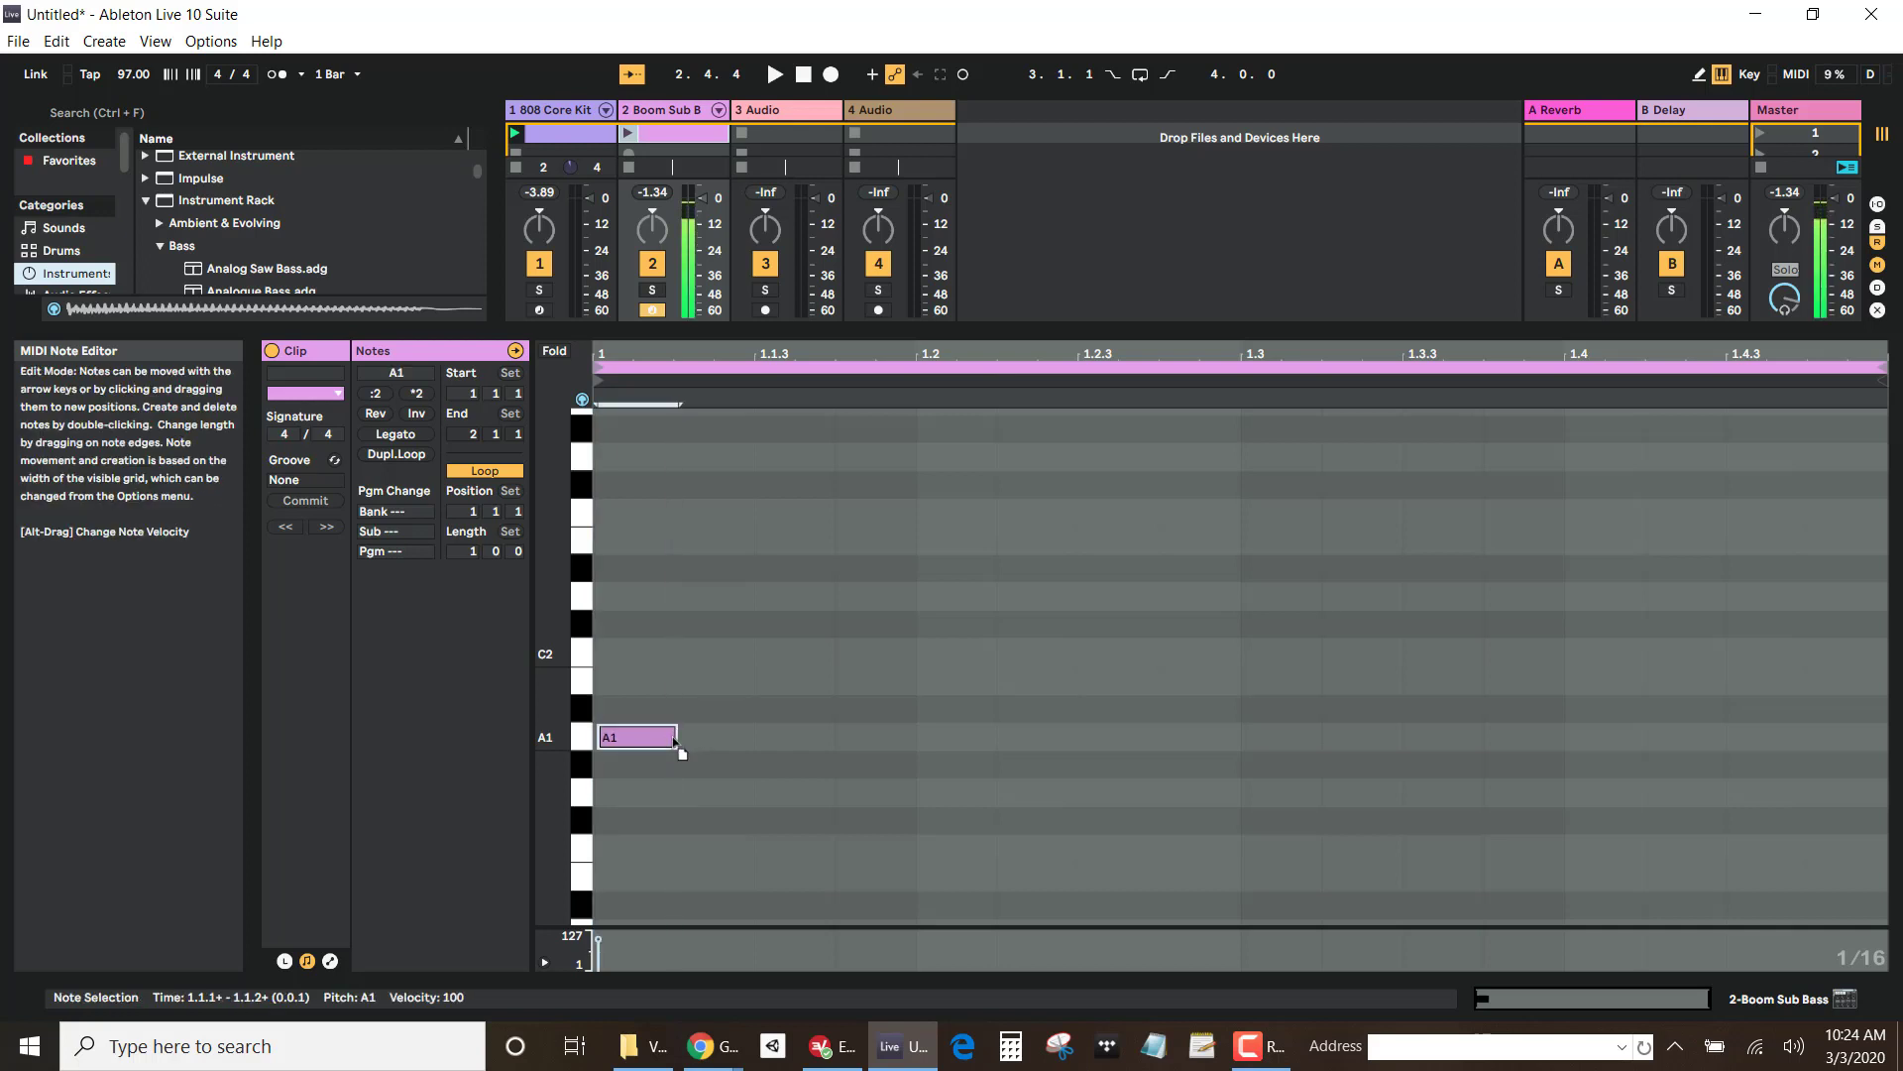
pyautogui.moveTo(673, 737); pyautogui.dragTo(834, 746)
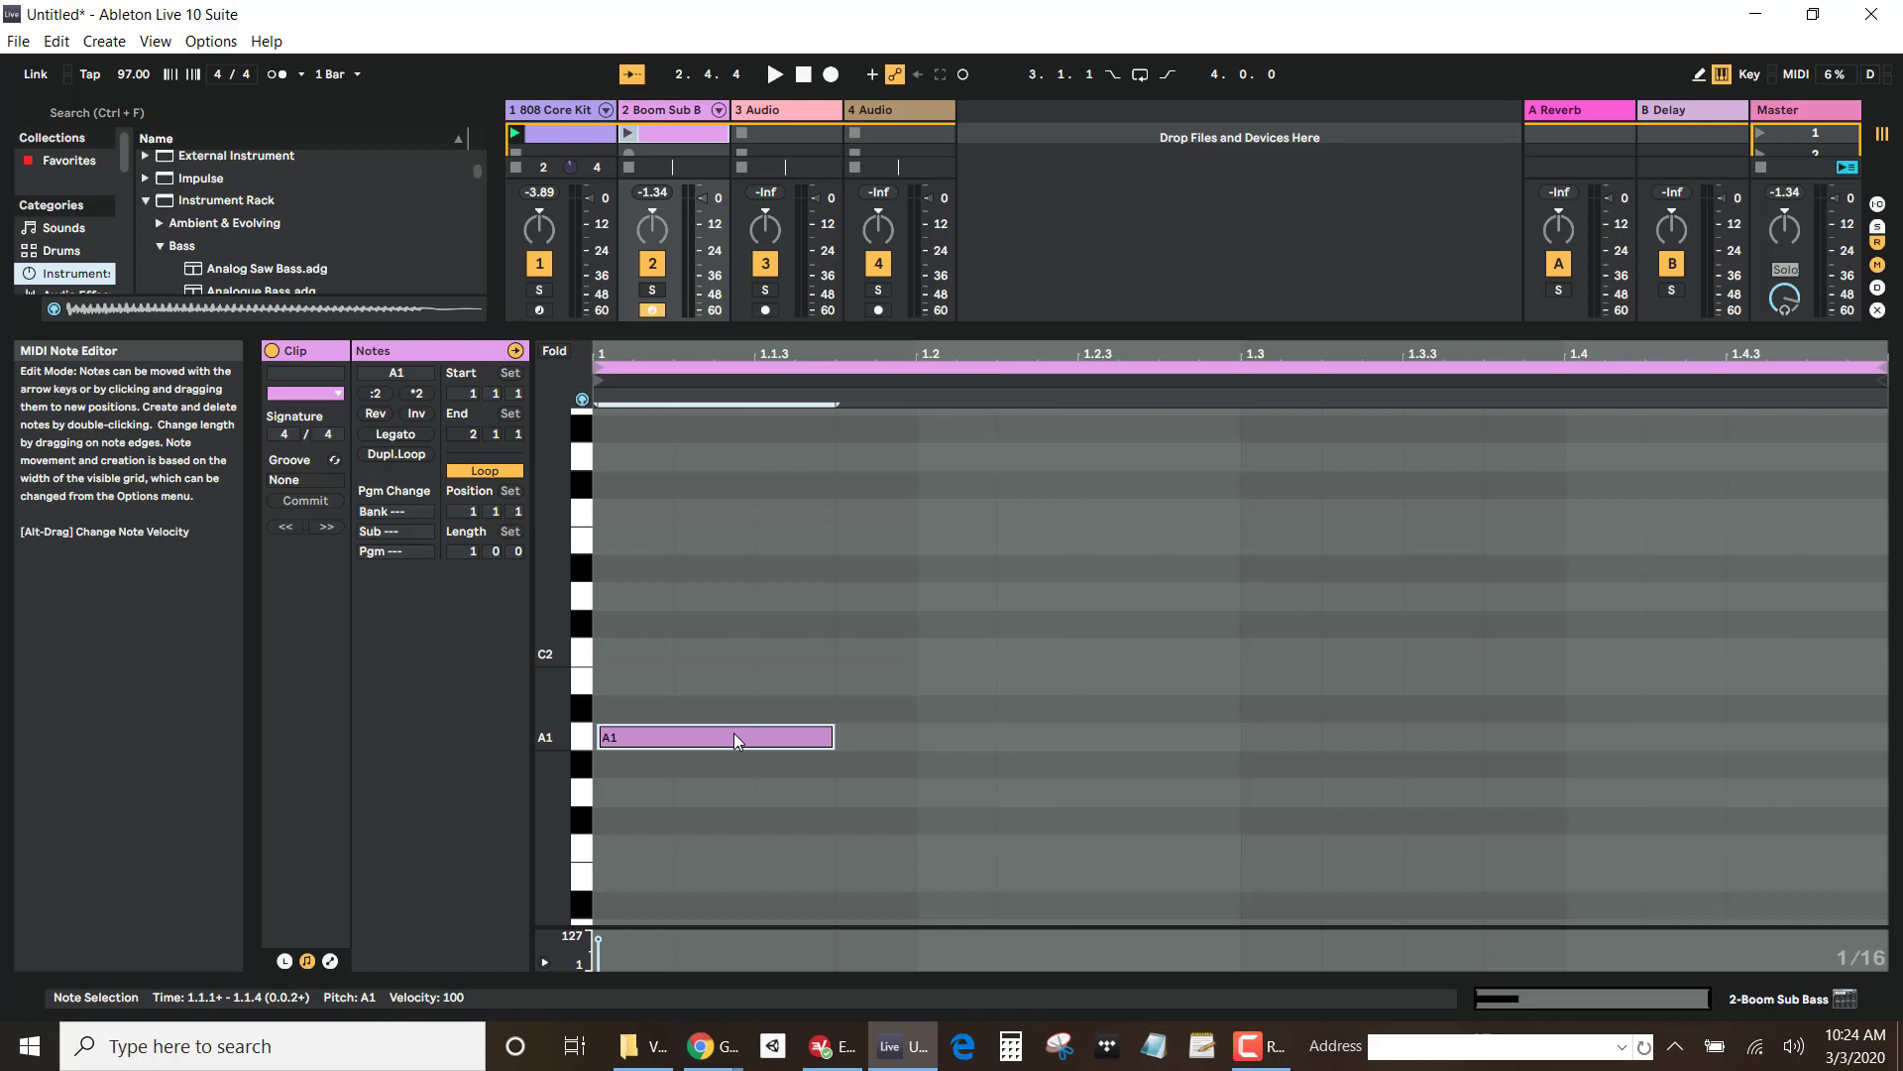
# Step: Transpose the bass note up one octave to A2
pyautogui.press('Up')
pyautogui.press('Up')
pyautogui.press('Up')
pyautogui.press('Up')
pyautogui.press('Up')
pyautogui.press('Up')
pyautogui.press('Up')
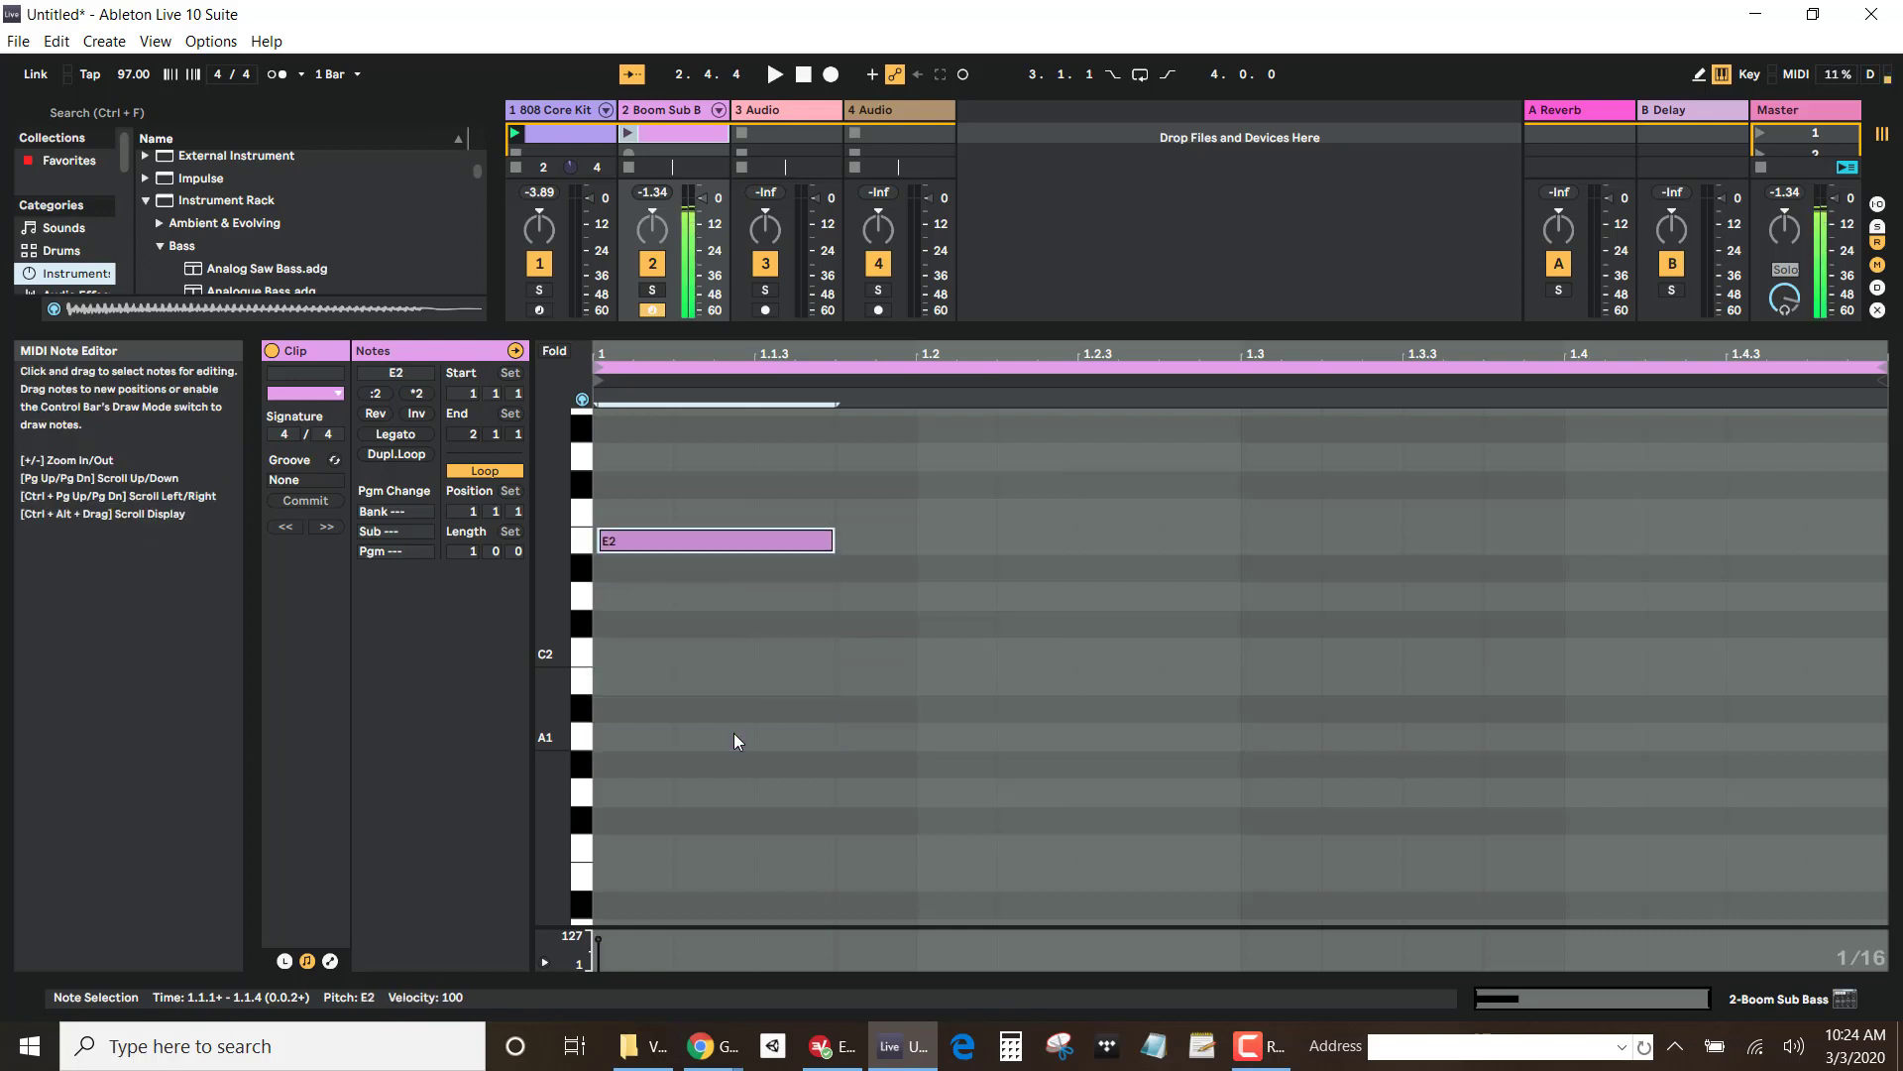
pyautogui.press('Up')
pyautogui.press('Up')
pyautogui.press('Up')
pyautogui.press('Up')
pyautogui.press('Up')
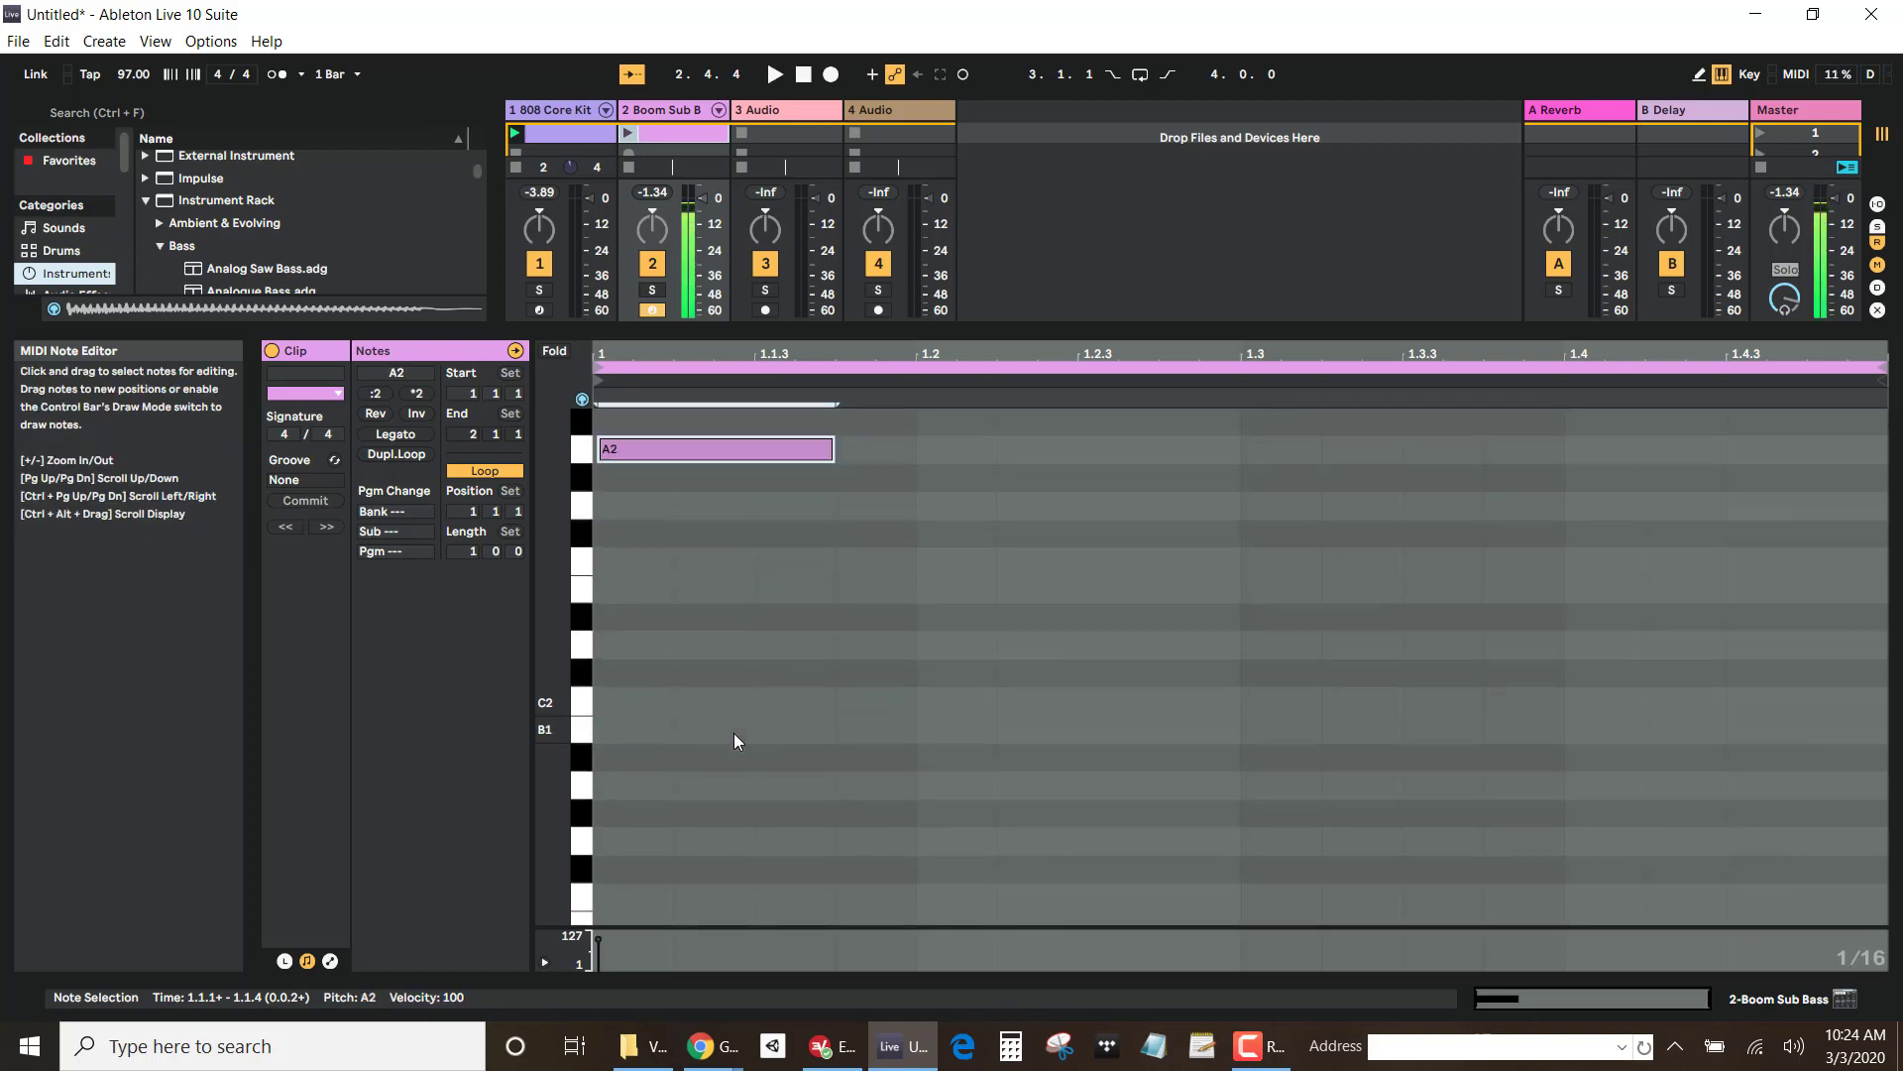
# Step: Add a C3 note at 1.1.4, directly after the A2 note, and extend it to 1.2.3
pyautogui.scroll(2, 765, 730)
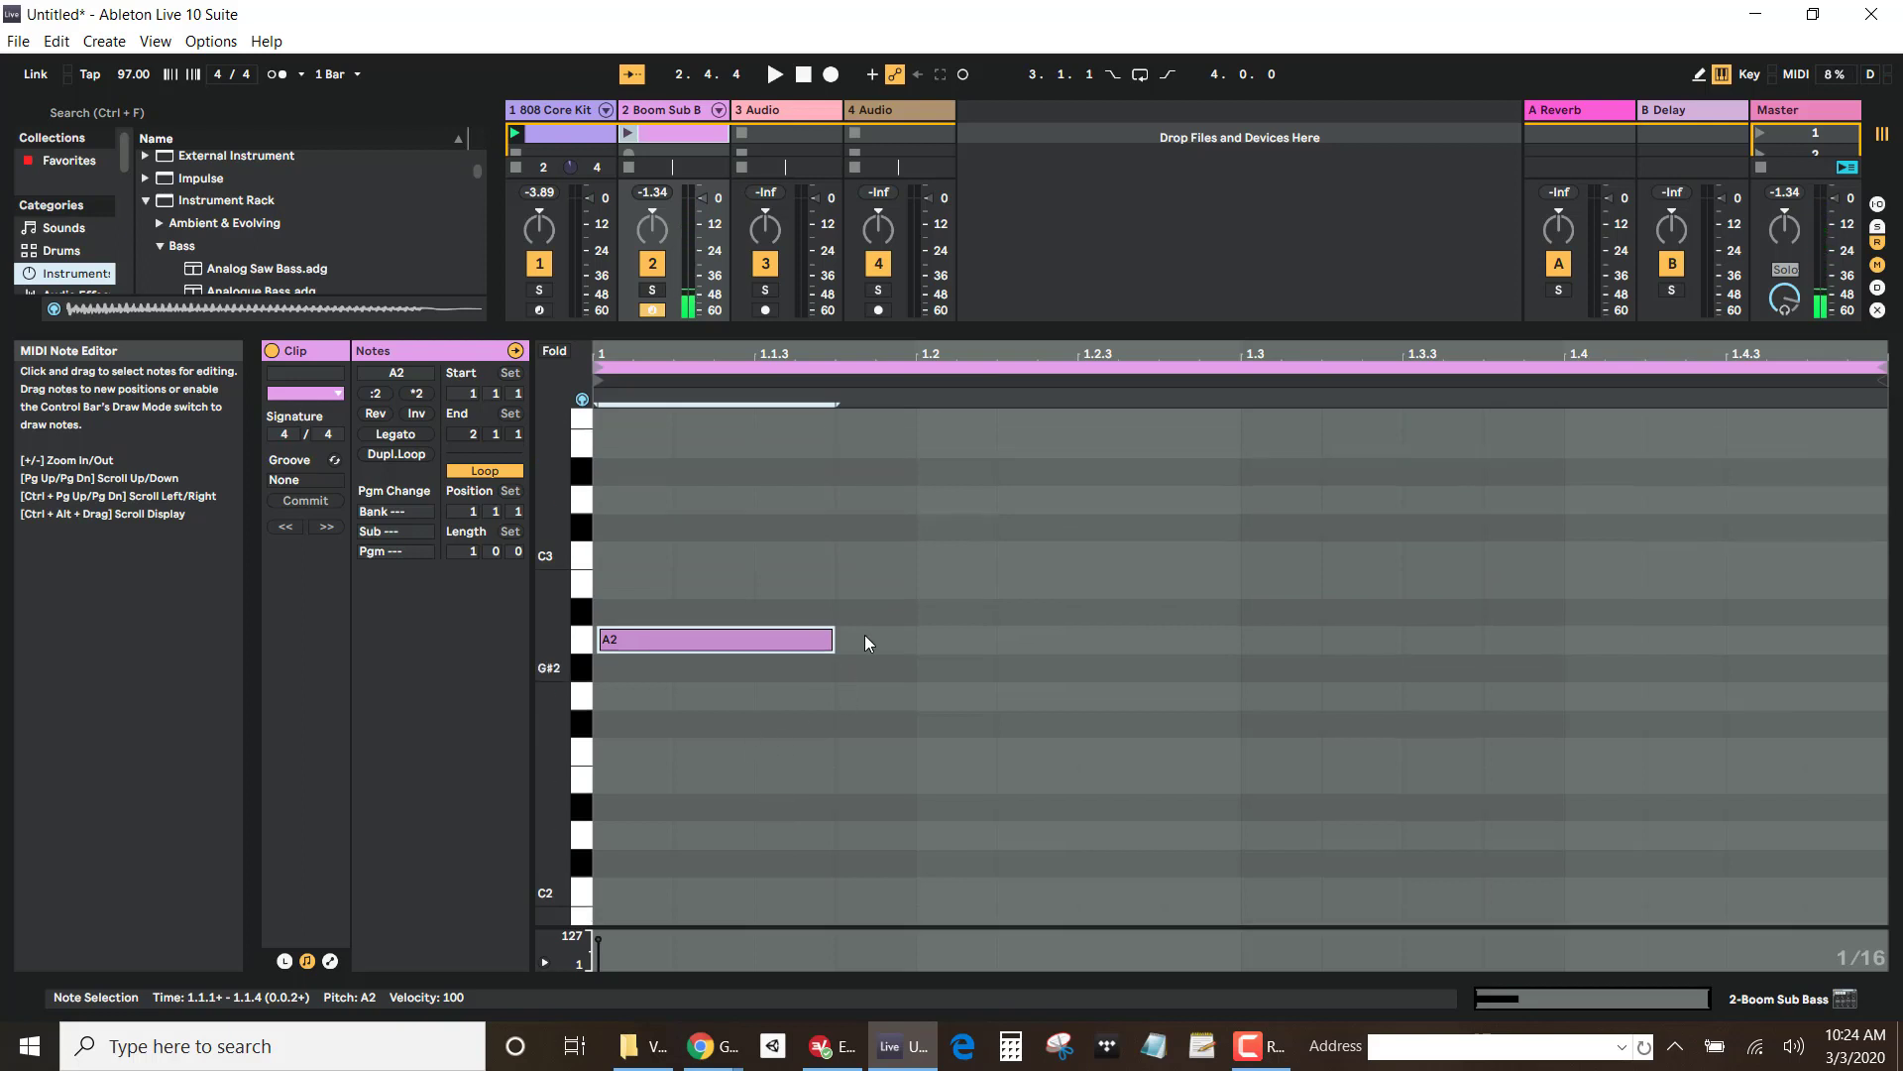
pyautogui.doubleClick(942, 565)
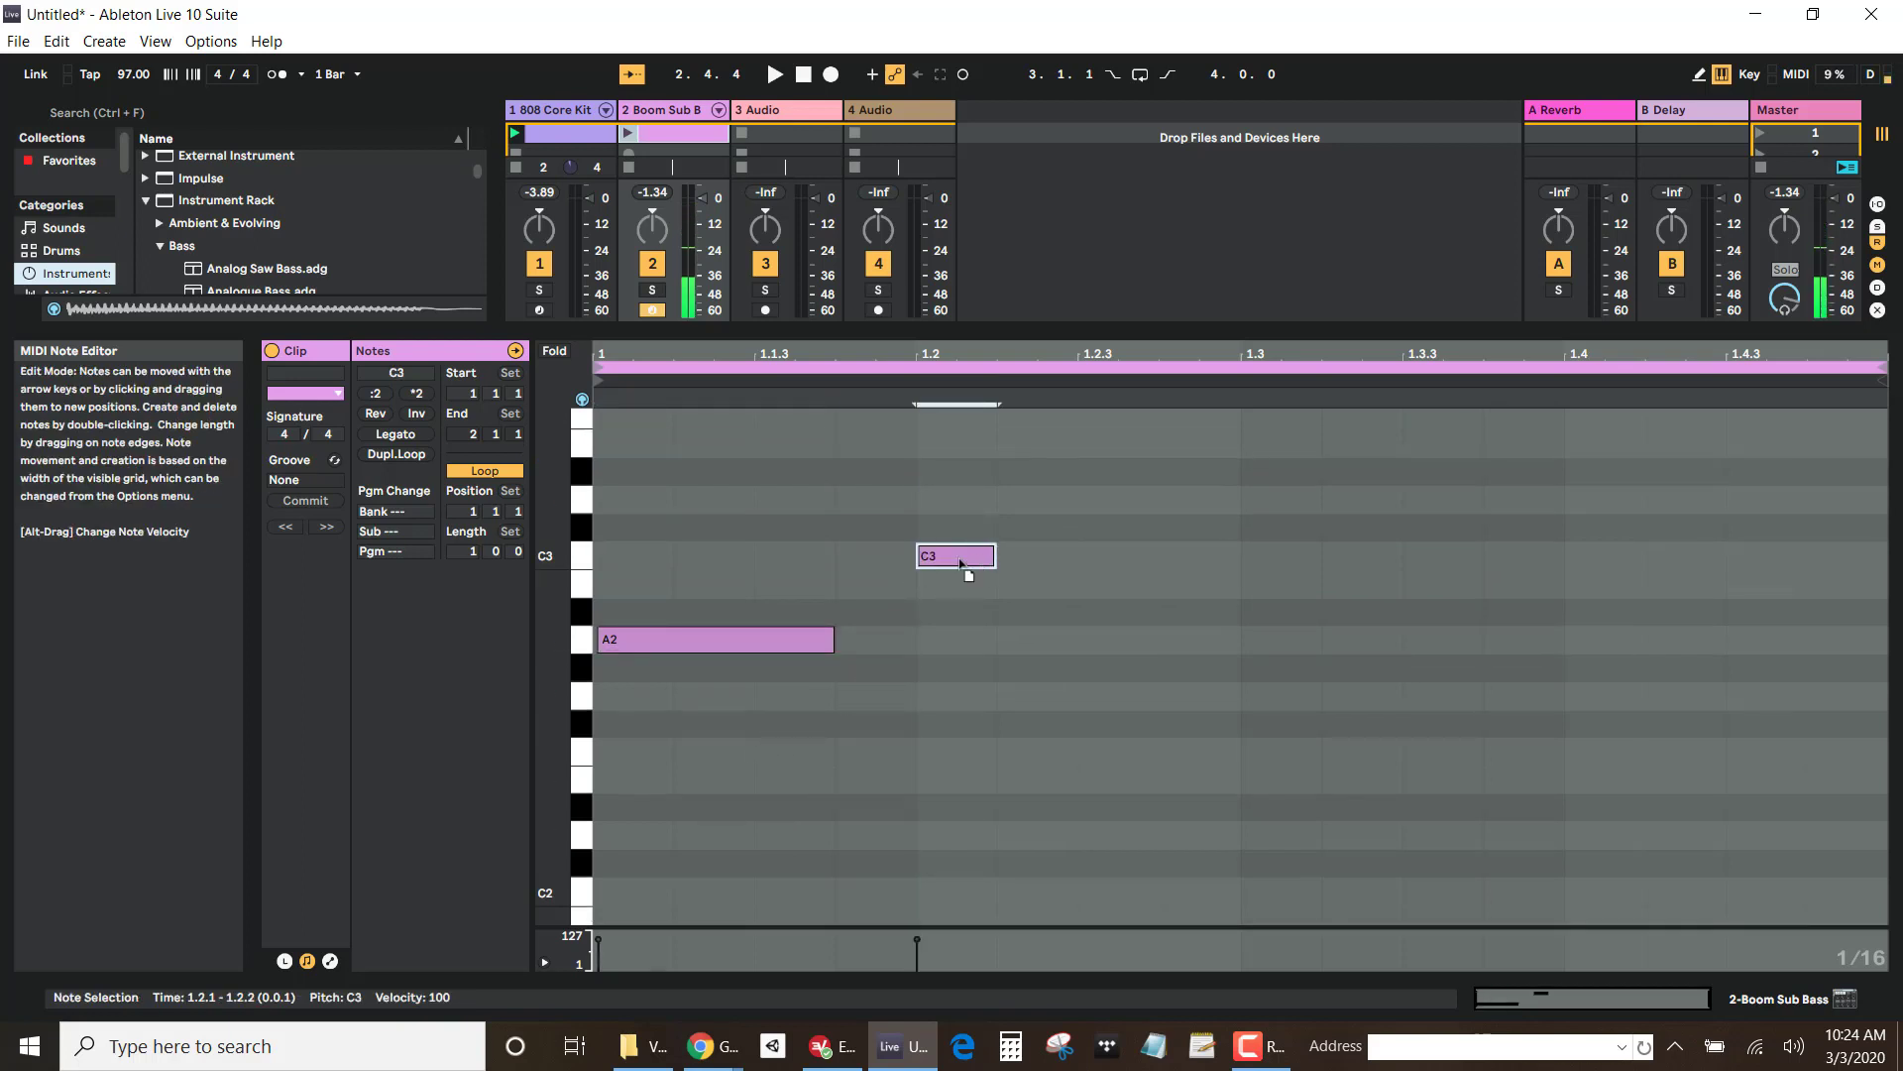
pyautogui.moveTo(968, 565); pyautogui.dragTo(883, 573)
pyautogui.click(919, 562)
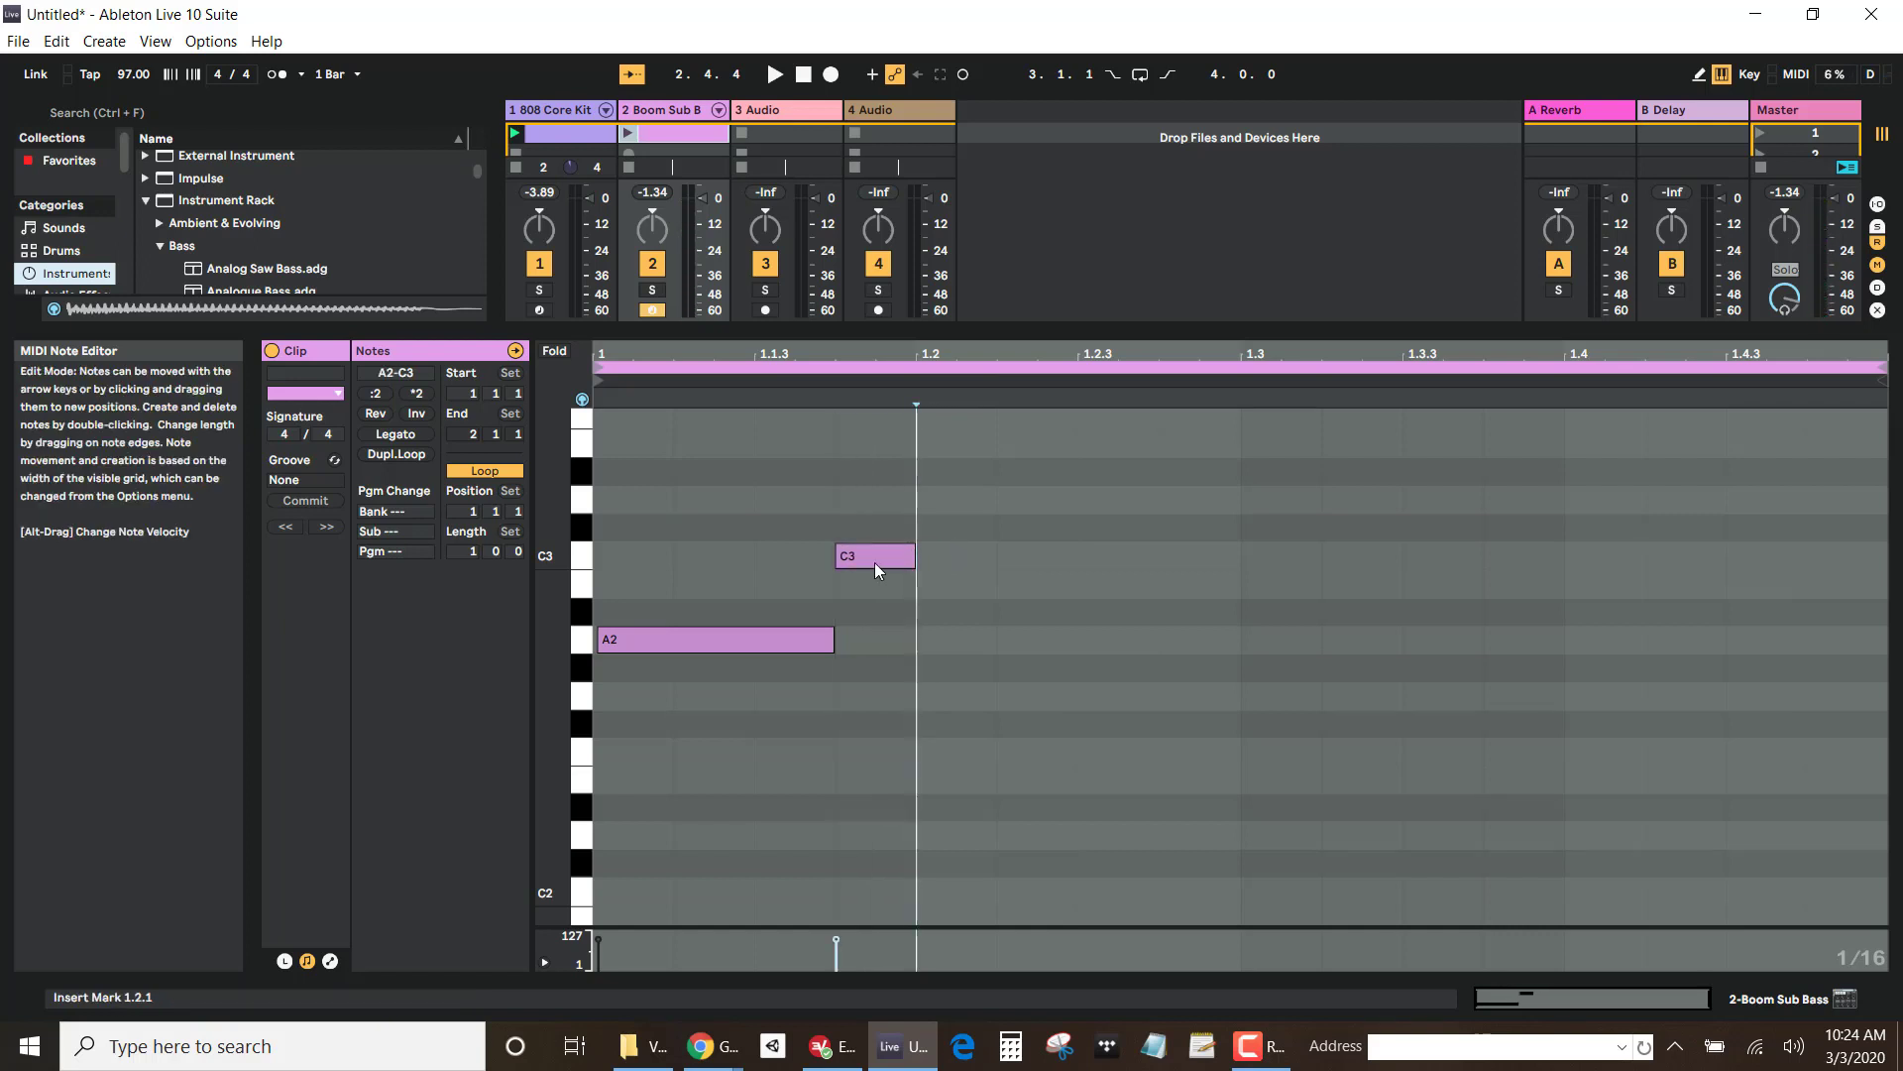
pyautogui.moveTo(874, 563); pyautogui.dragTo(638, 570)
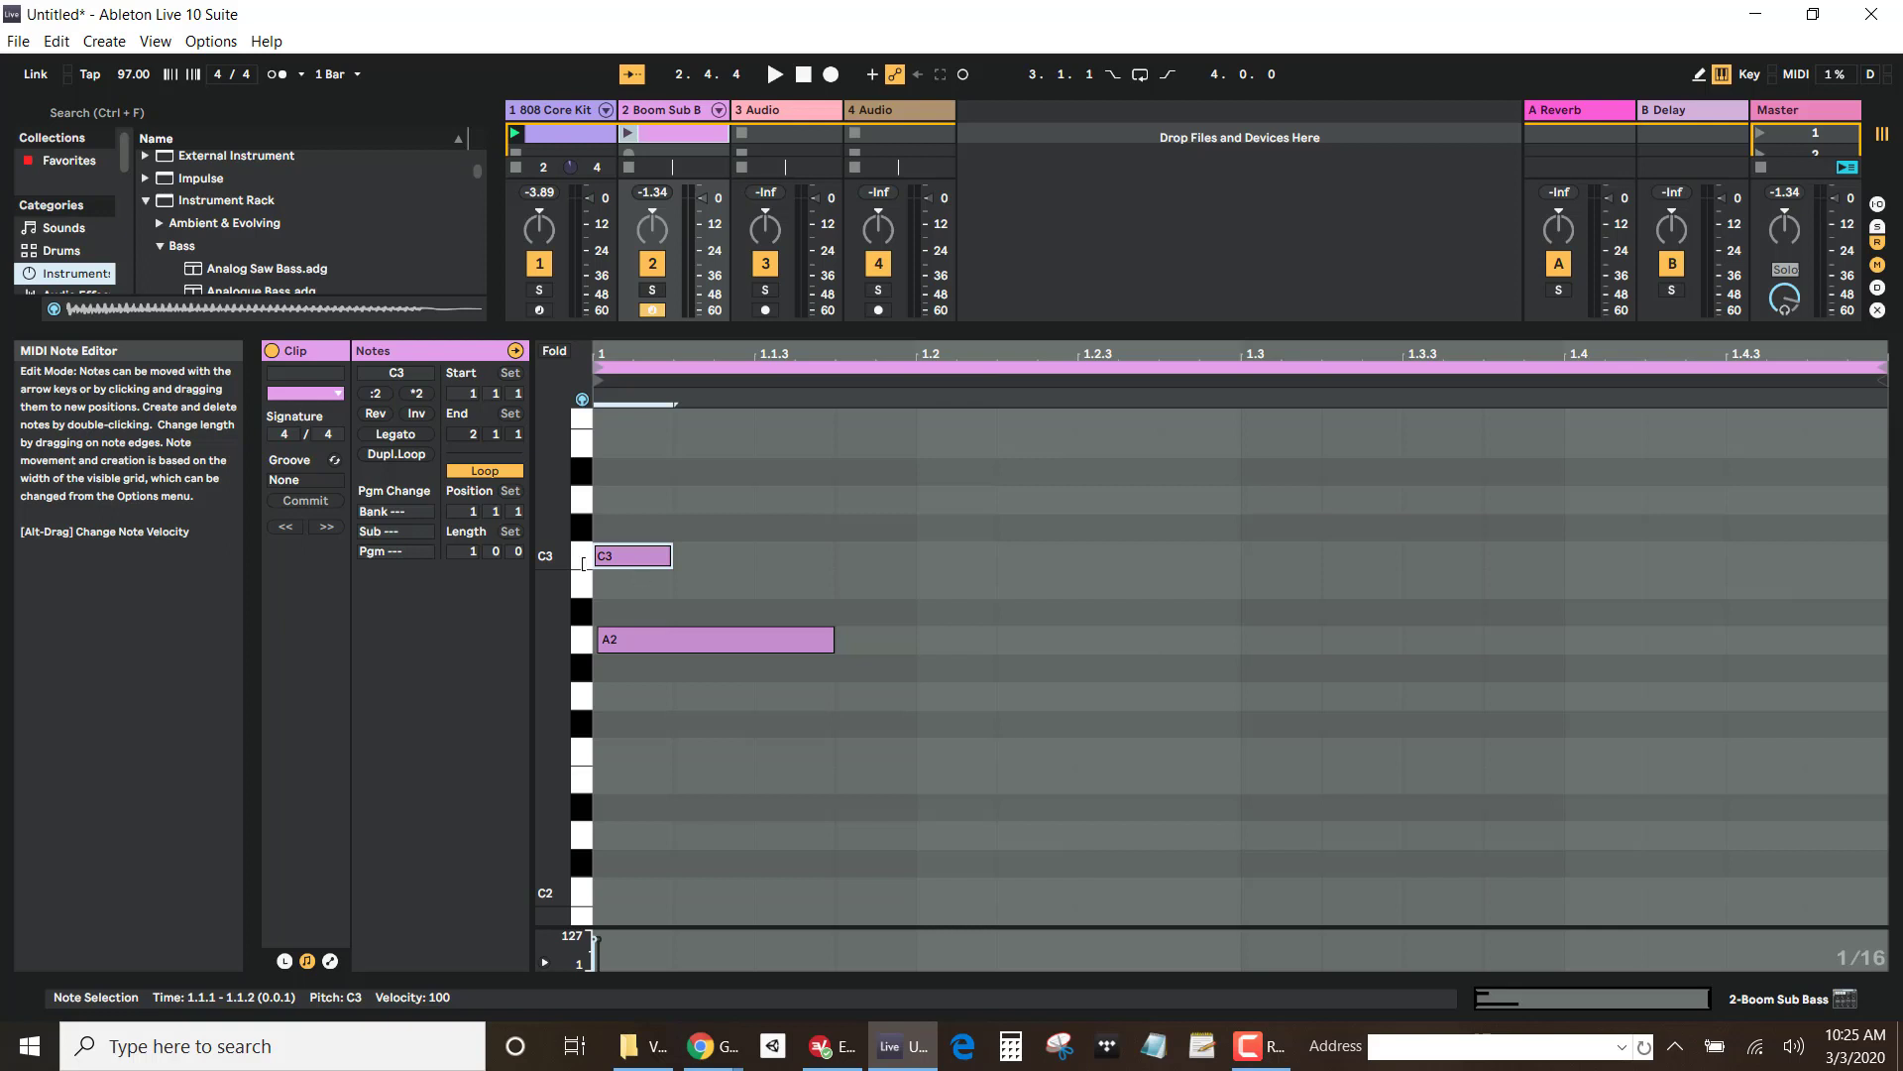
pyautogui.press('Right')
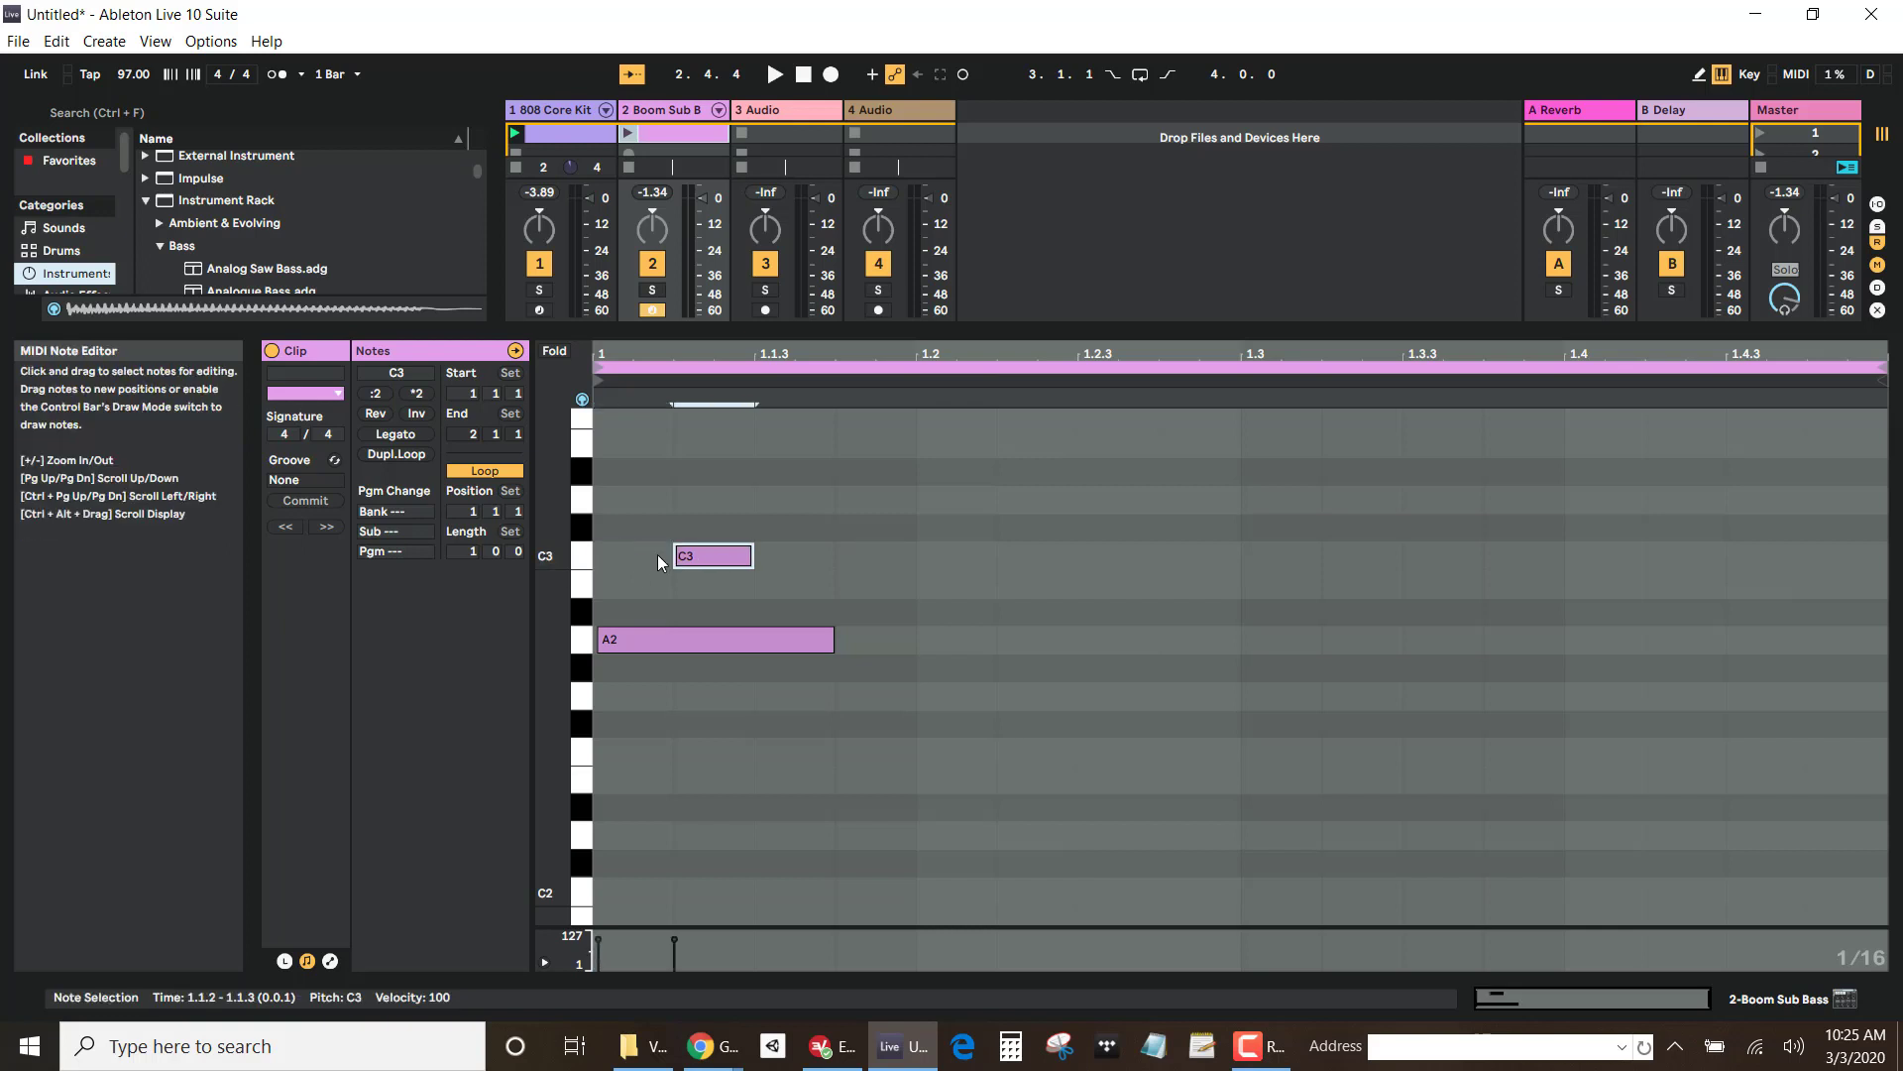
pyautogui.press('Right')
pyautogui.press('Right')
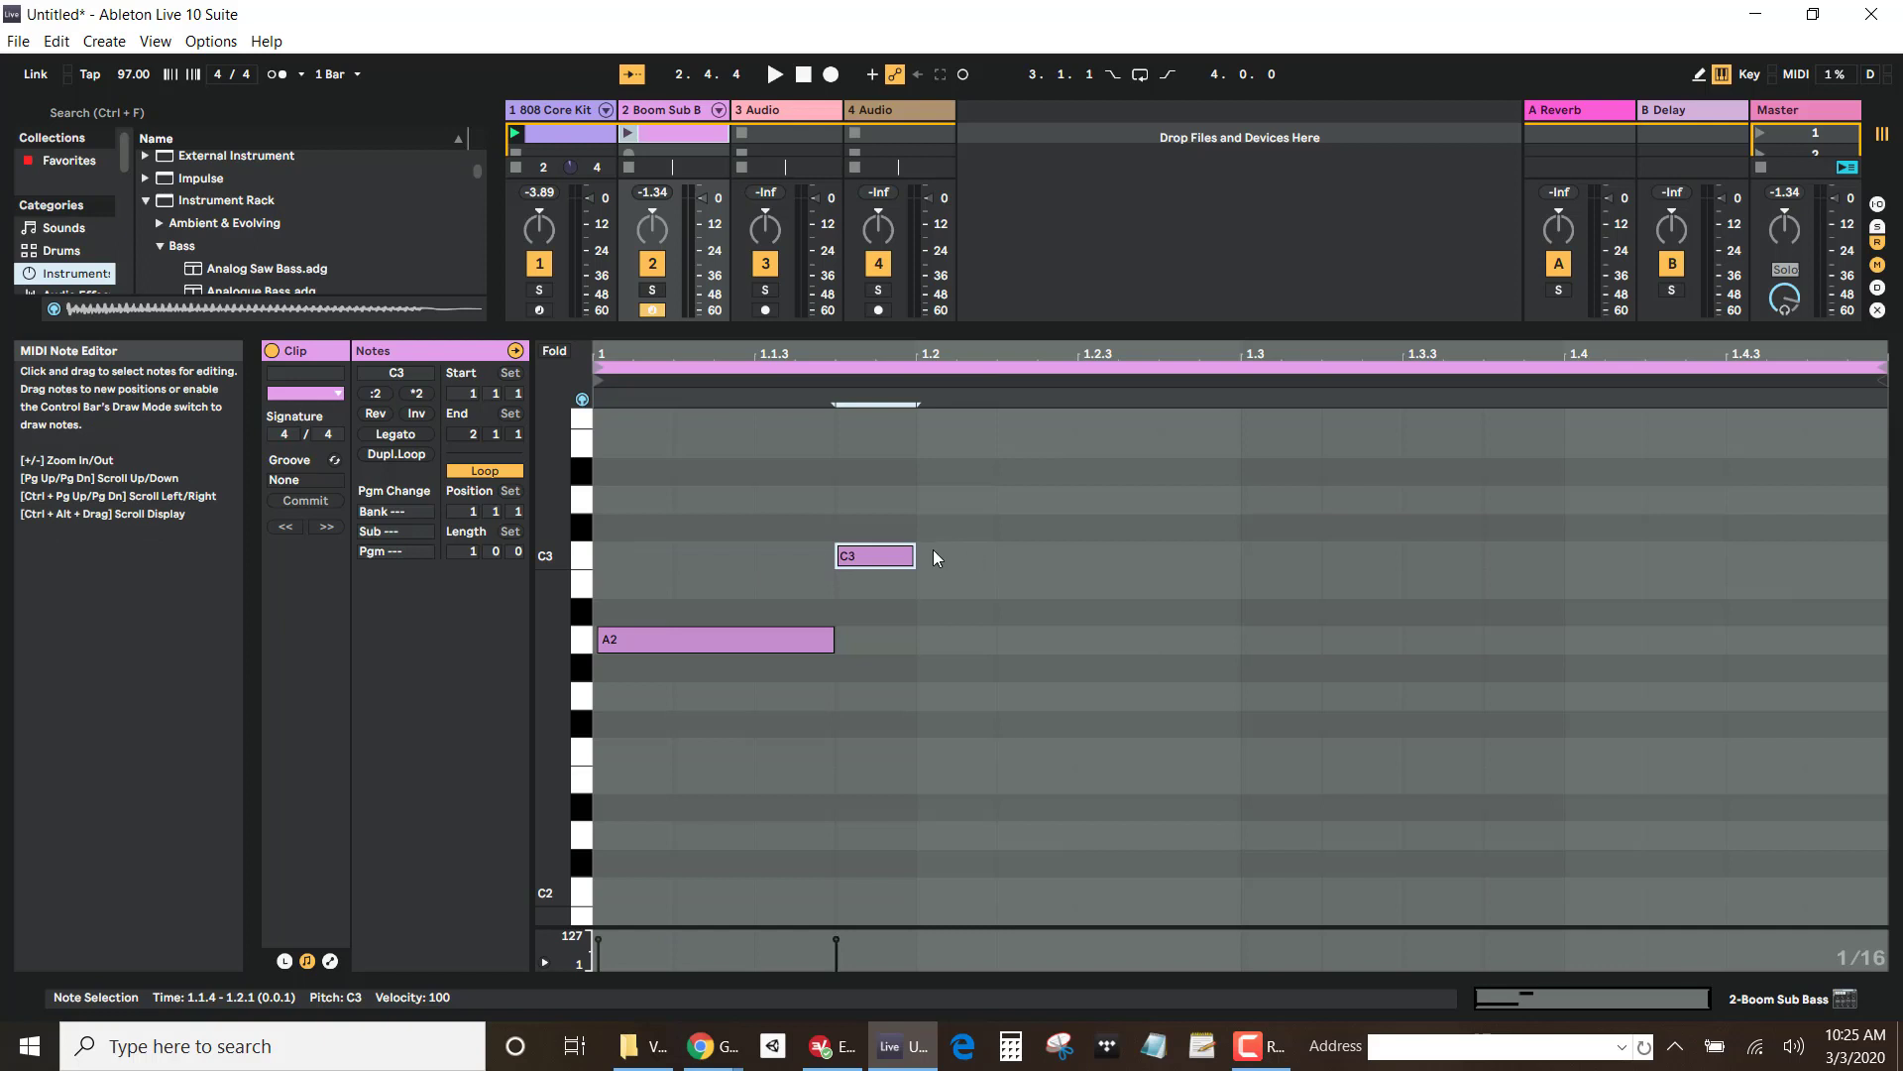
pyautogui.hotkey('shift', 'Right')
pyautogui.hotkey('shift', 'Right')
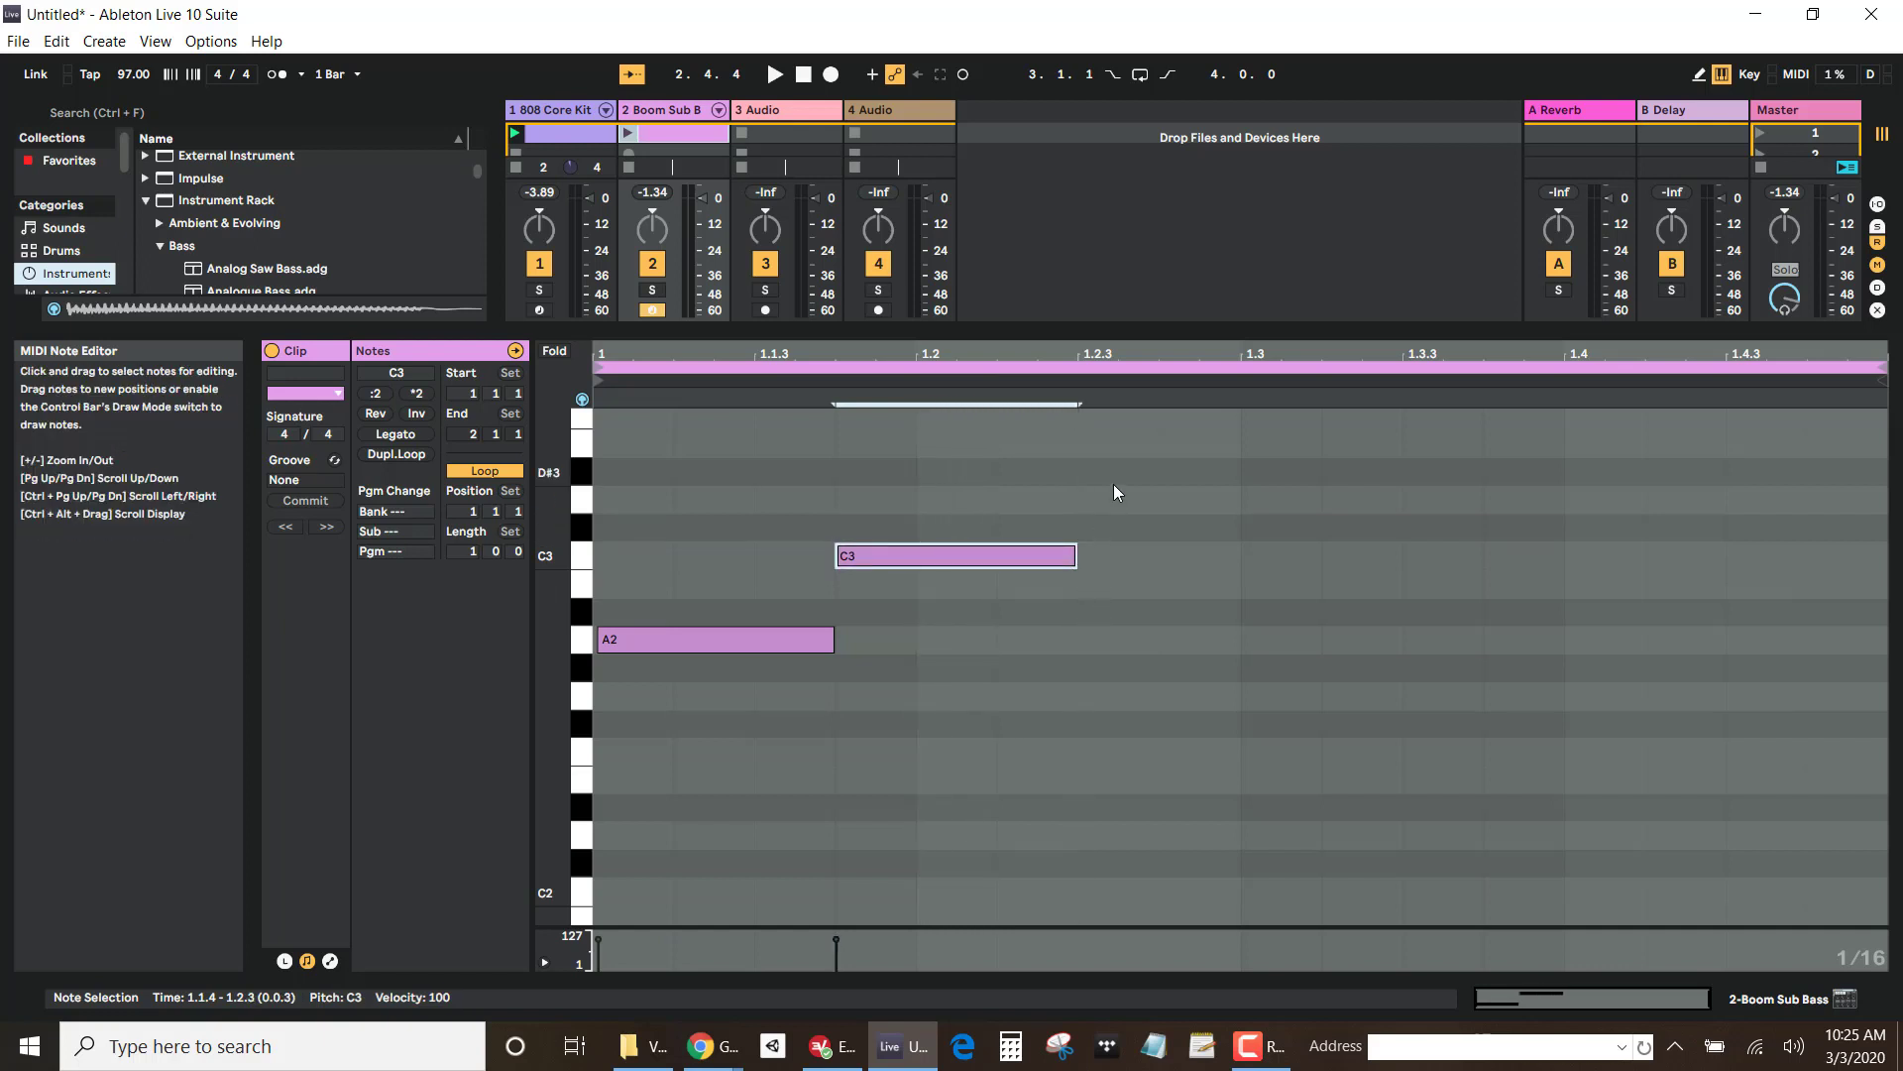
# Step: Add an E3 note at 1.2.3, directly after the C3 note, and transpose it down one octave to E2
pyautogui.doubleClick(1120, 452)
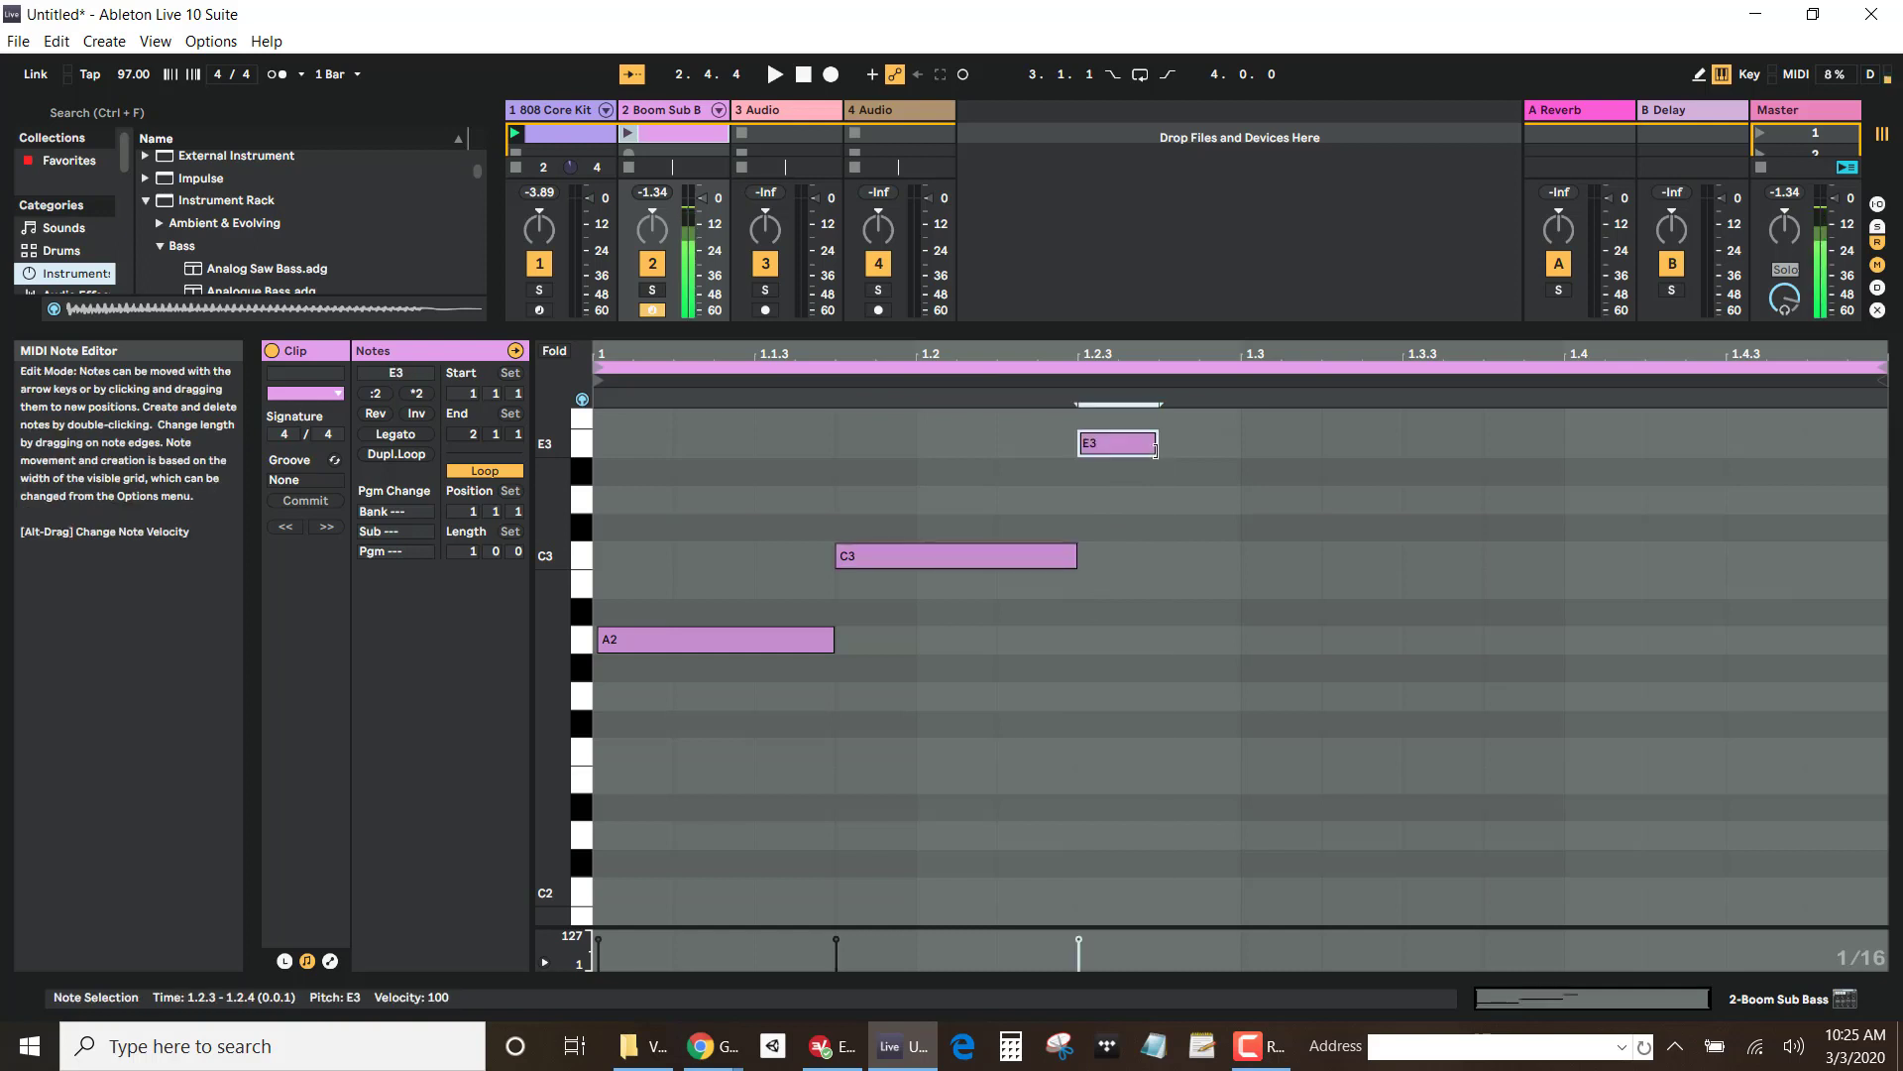
pyautogui.press('Down')
pyautogui.press('Down')
pyautogui.press('Down')
pyautogui.press('Down')
pyautogui.press('Down')
pyautogui.press('Down')
pyautogui.press('Down')
pyautogui.press('Down')
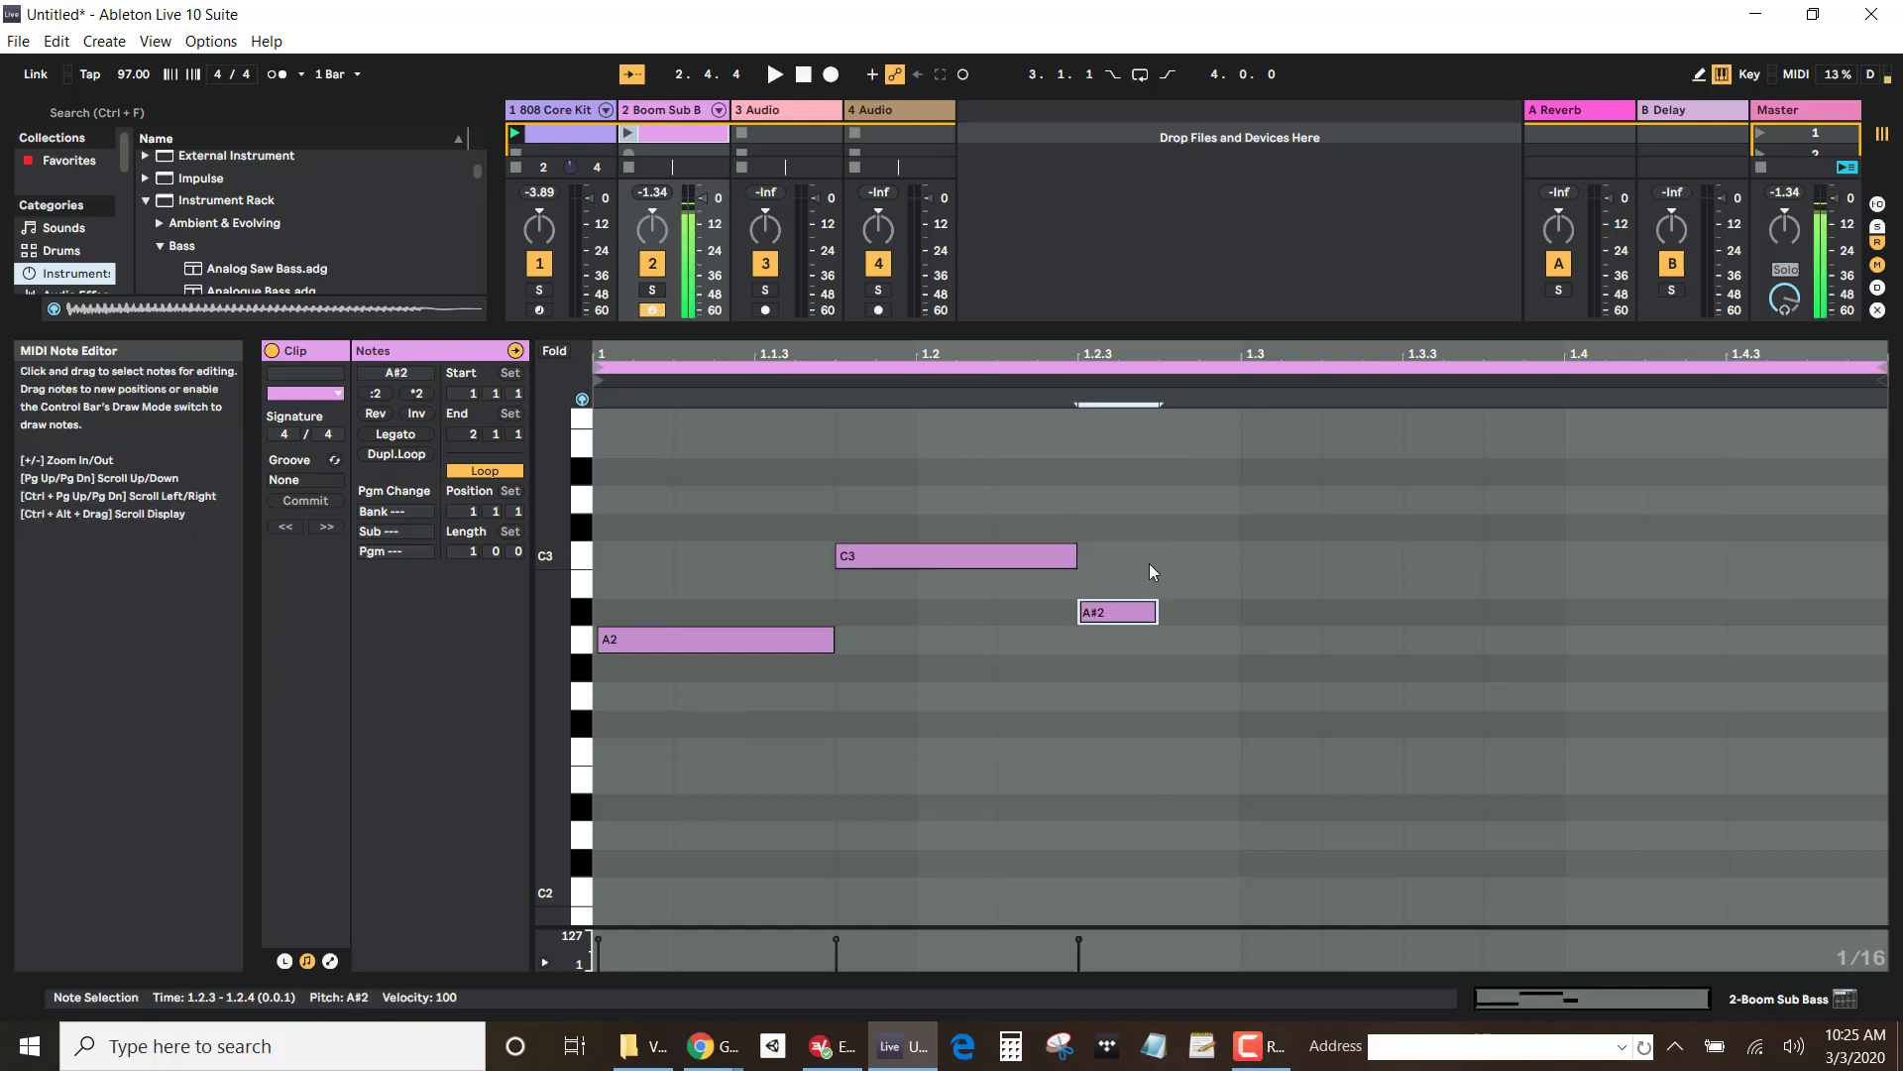
pyautogui.press('Down')
pyautogui.press('Down')
pyautogui.press('Down')
pyautogui.press('Down')
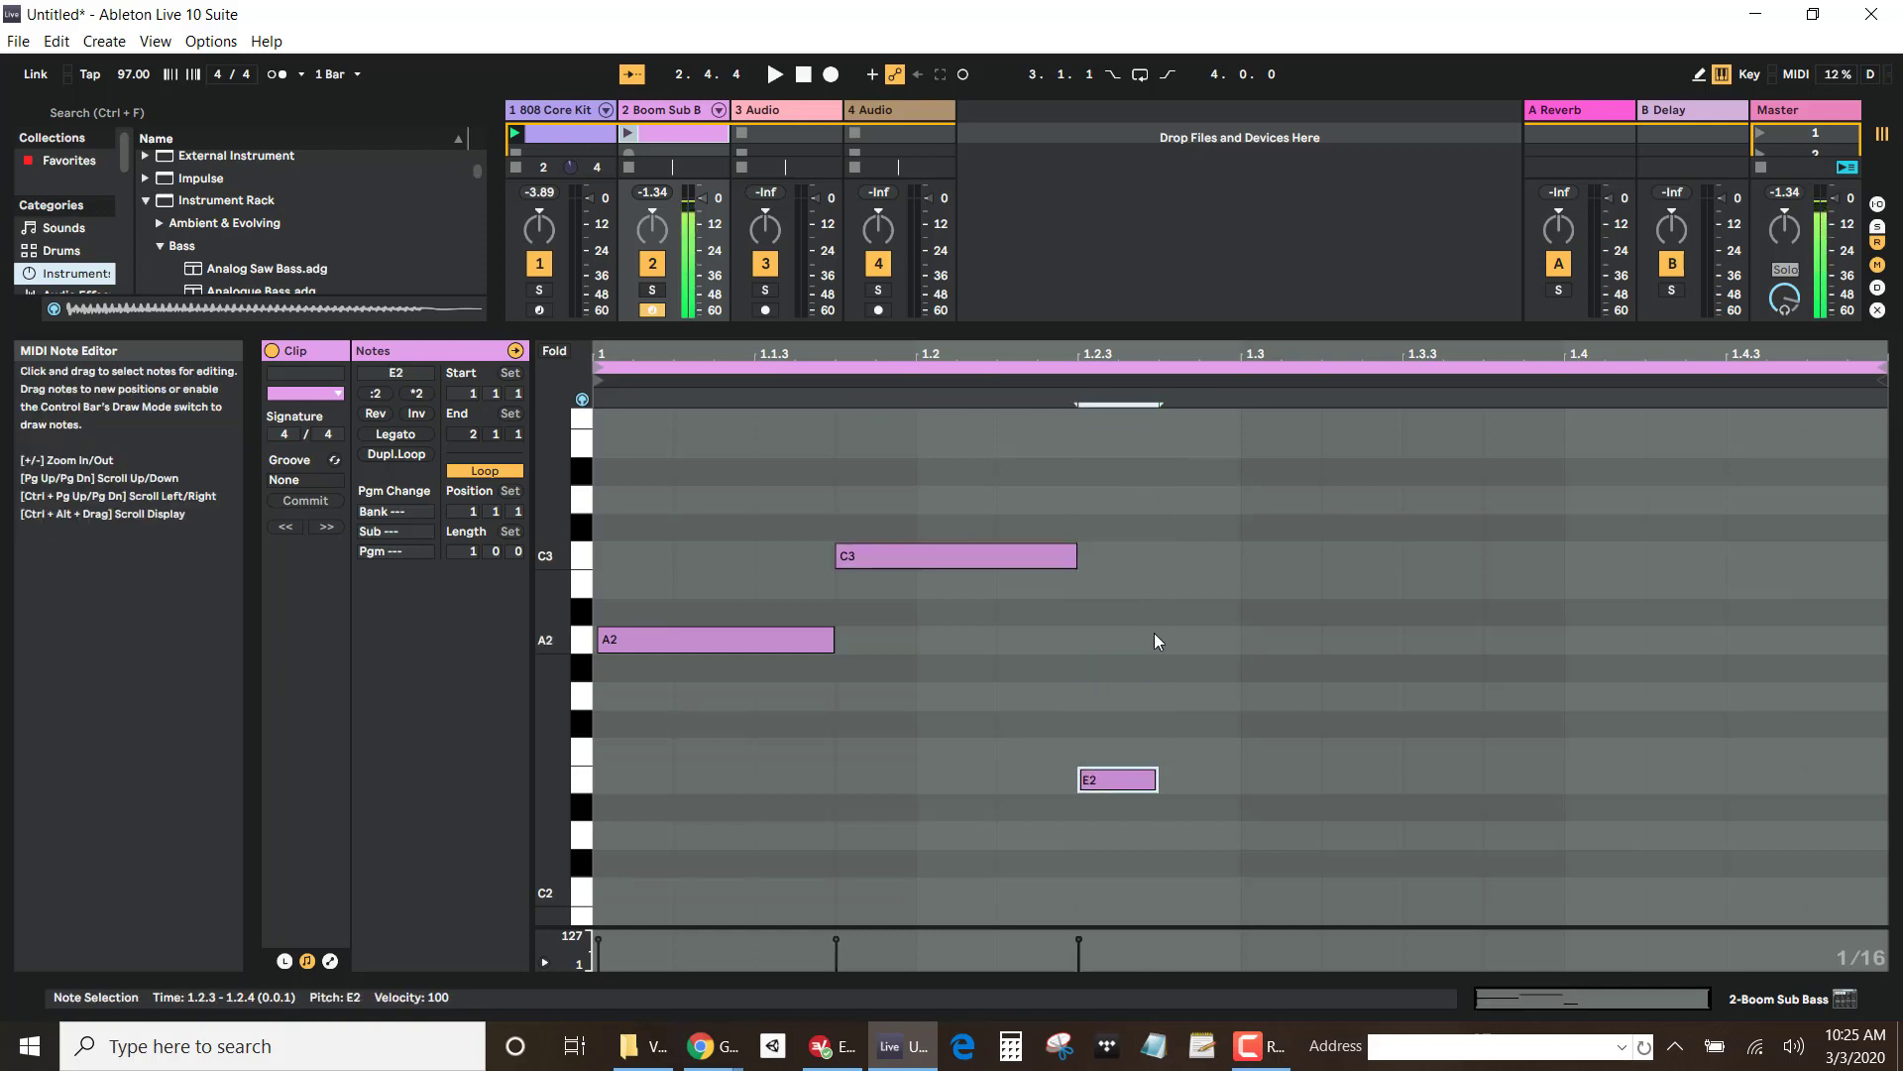
# Step: Extend the E2 note to 1.3.3 and play the bass clip together with the drum clip
pyautogui.moveTo(1157, 781); pyautogui.dragTo(1402, 783)
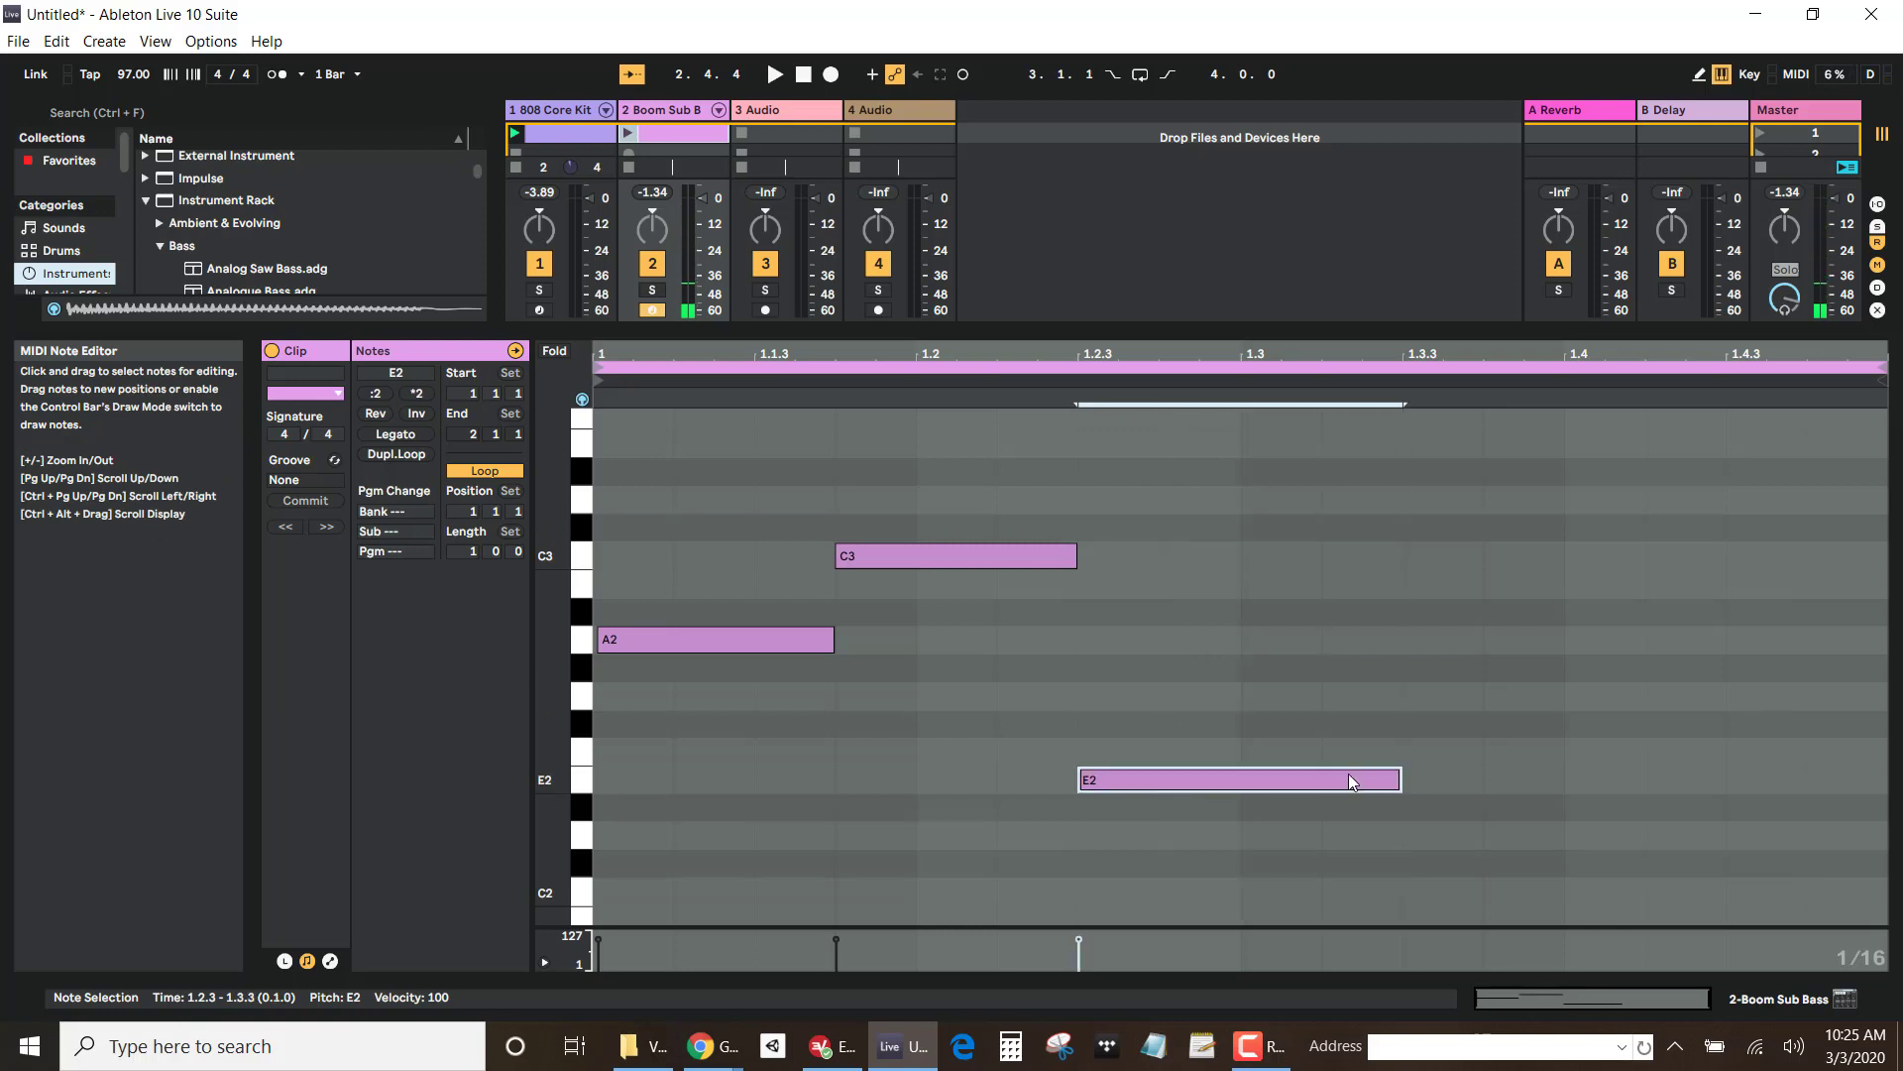
pyautogui.click(628, 131)
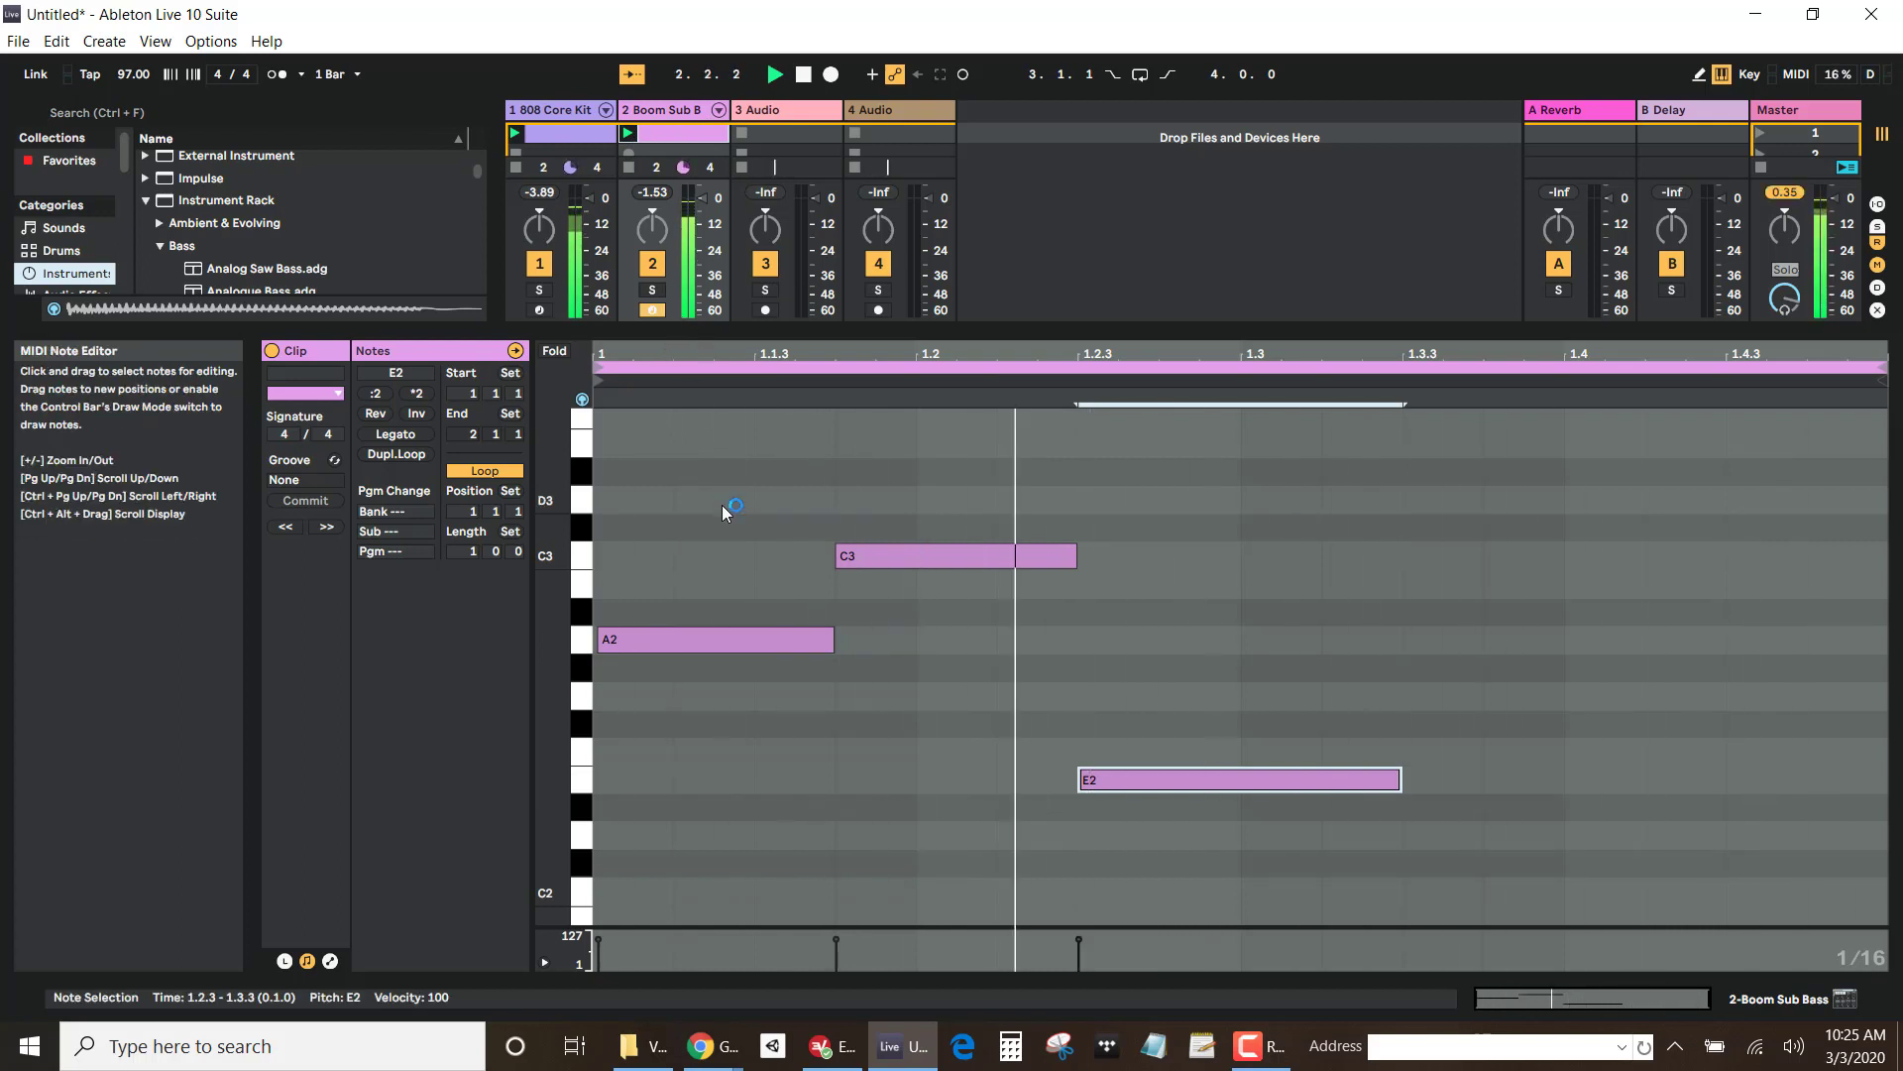
pyautogui.press('space')
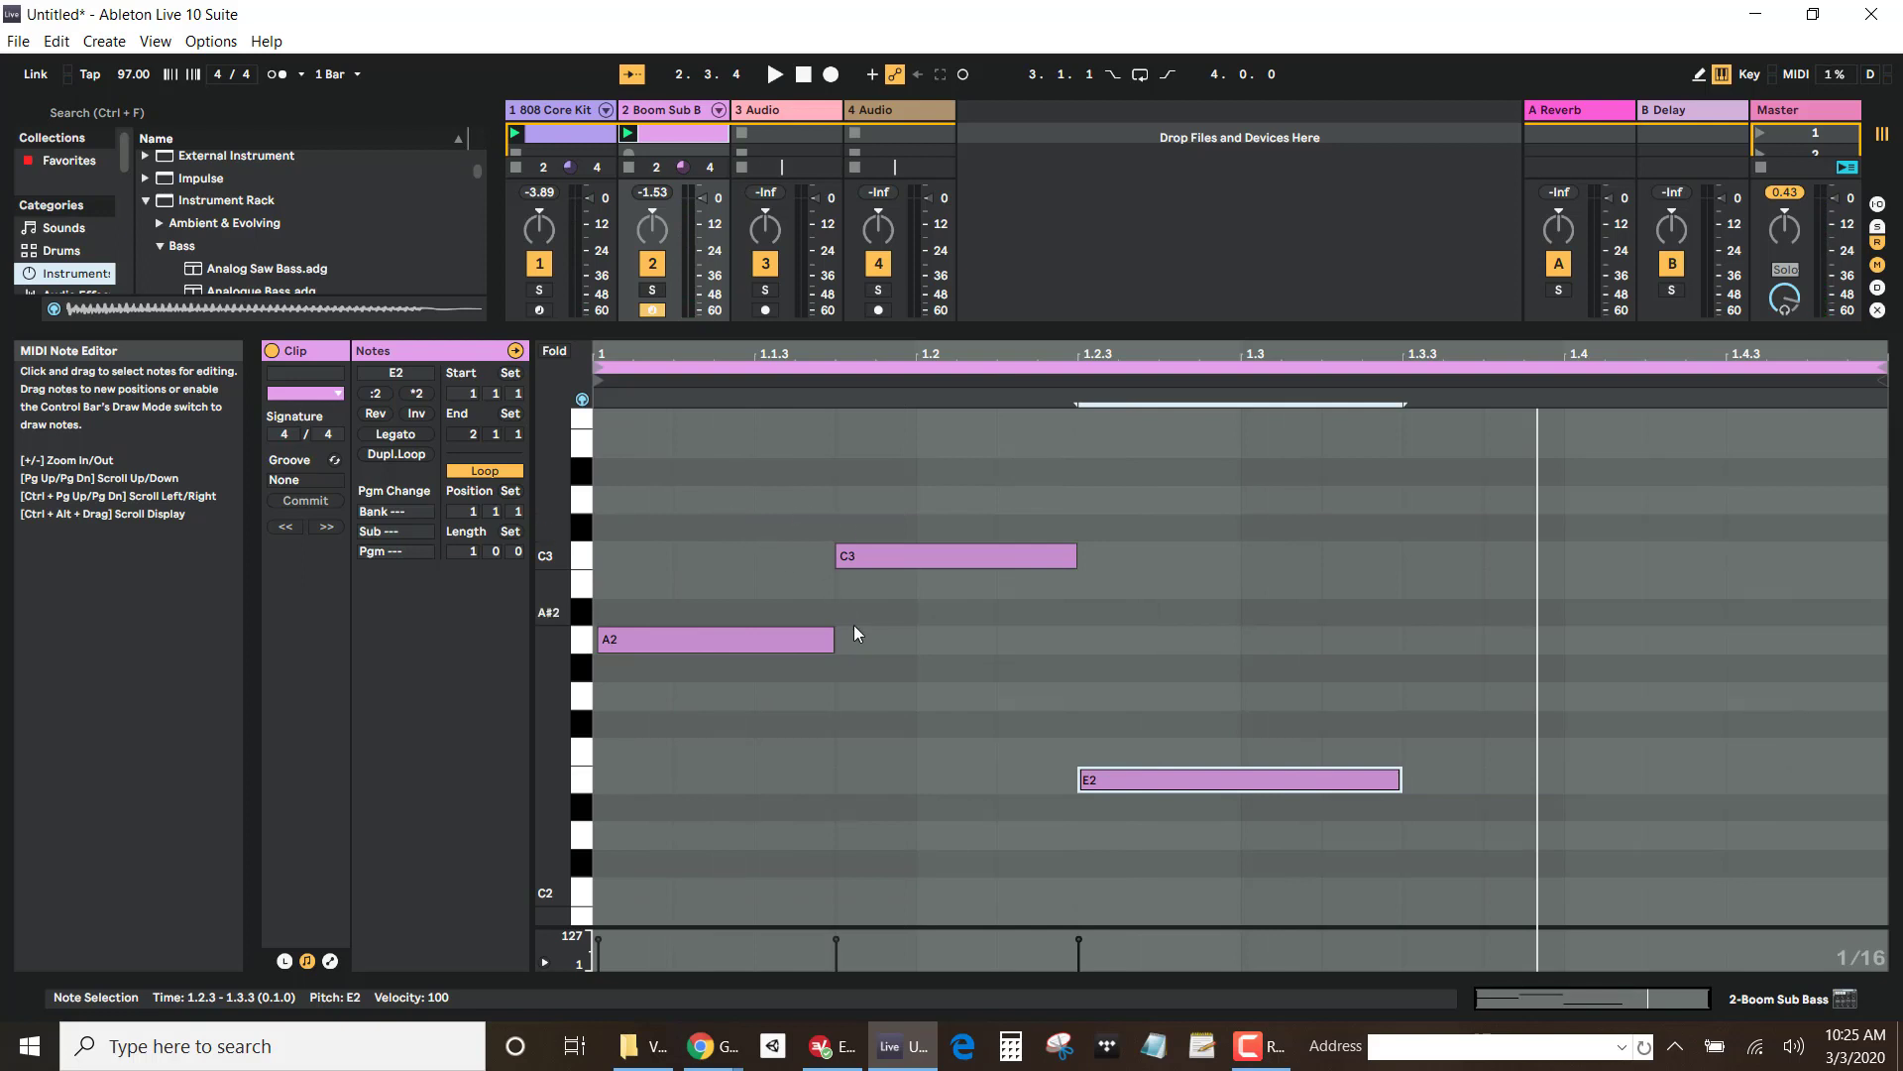
# Step: Delete the C3 note, arrange A2 from 1.1.1 to 1.3.1 and E2 from 1.3.1 to 2.1.1, and audition the result
pyautogui.doubleClick(874, 555)
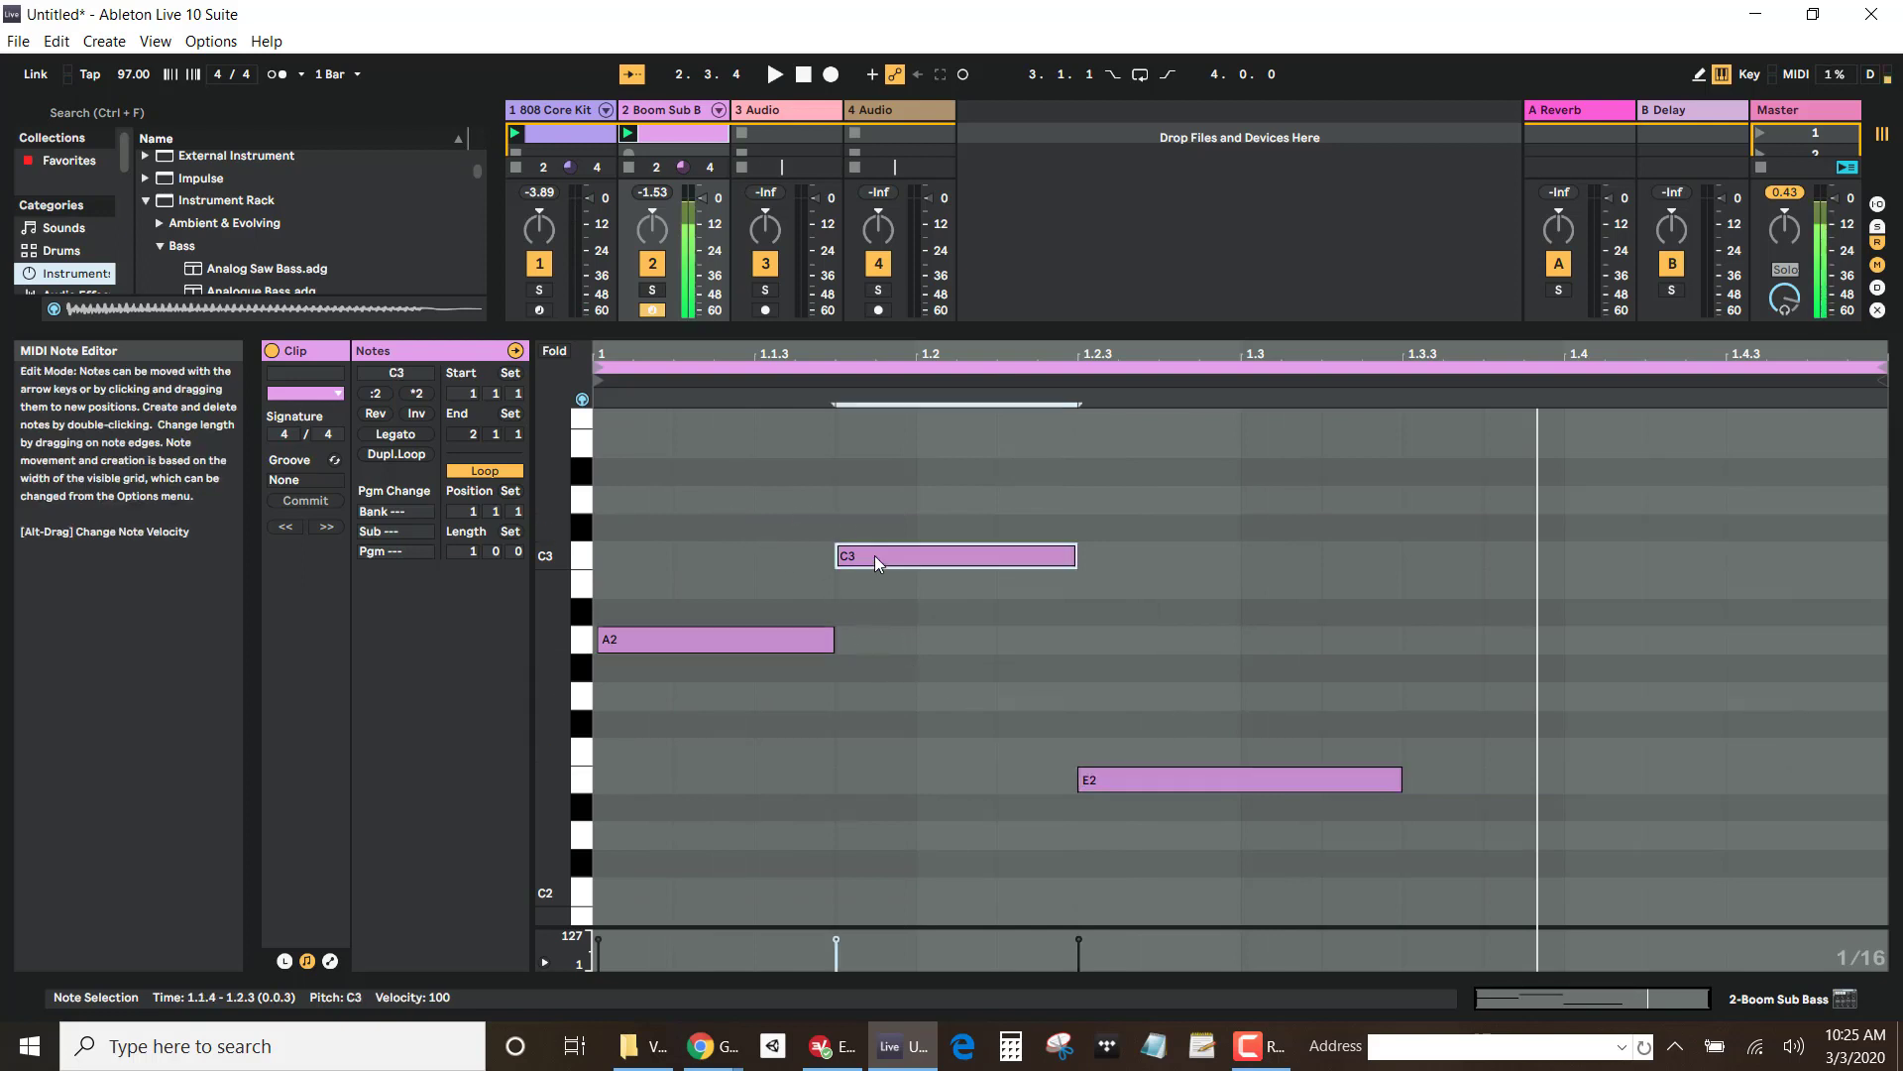
pyautogui.moveTo(834, 639); pyautogui.dragTo(1240, 642)
pyautogui.click(1197, 786)
pyautogui.moveTo(1197, 786); pyautogui.dragTo(1325, 789)
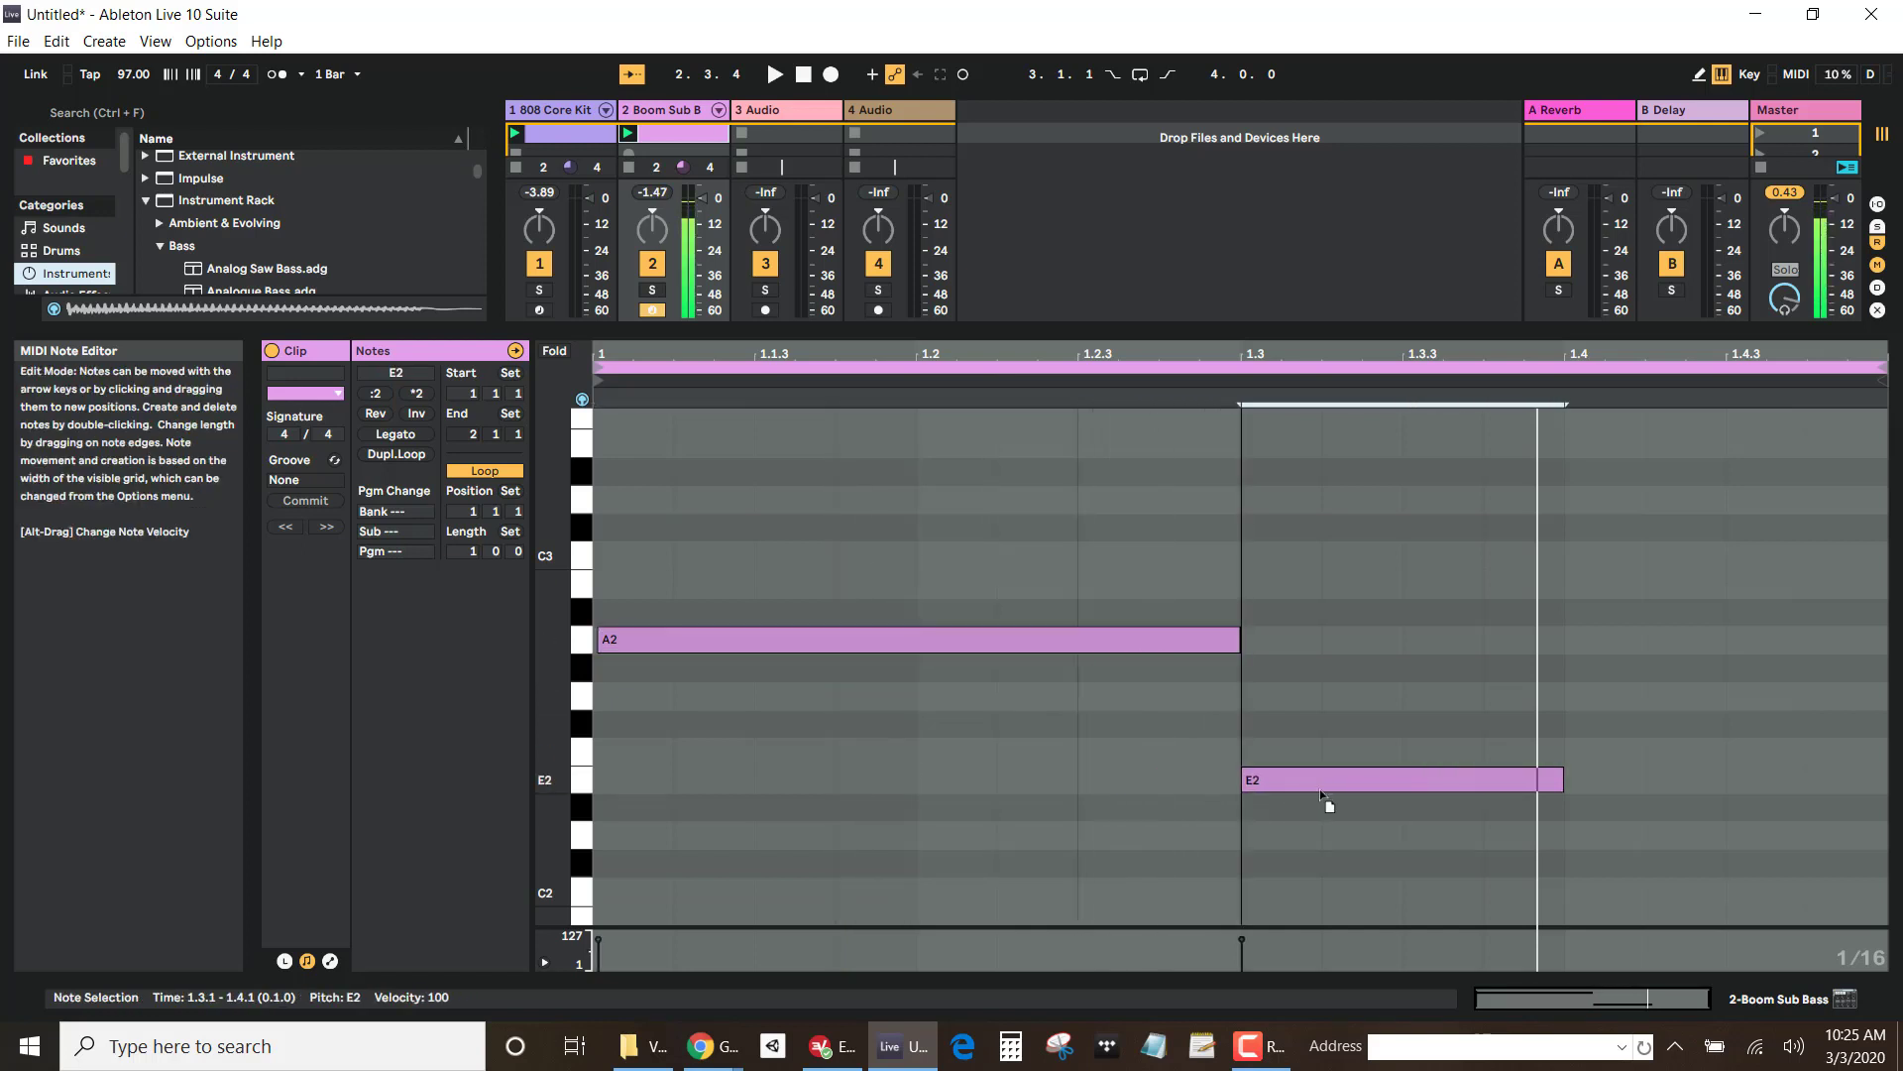
pyautogui.moveTo(1564, 786); pyautogui.dragTo(1886, 783)
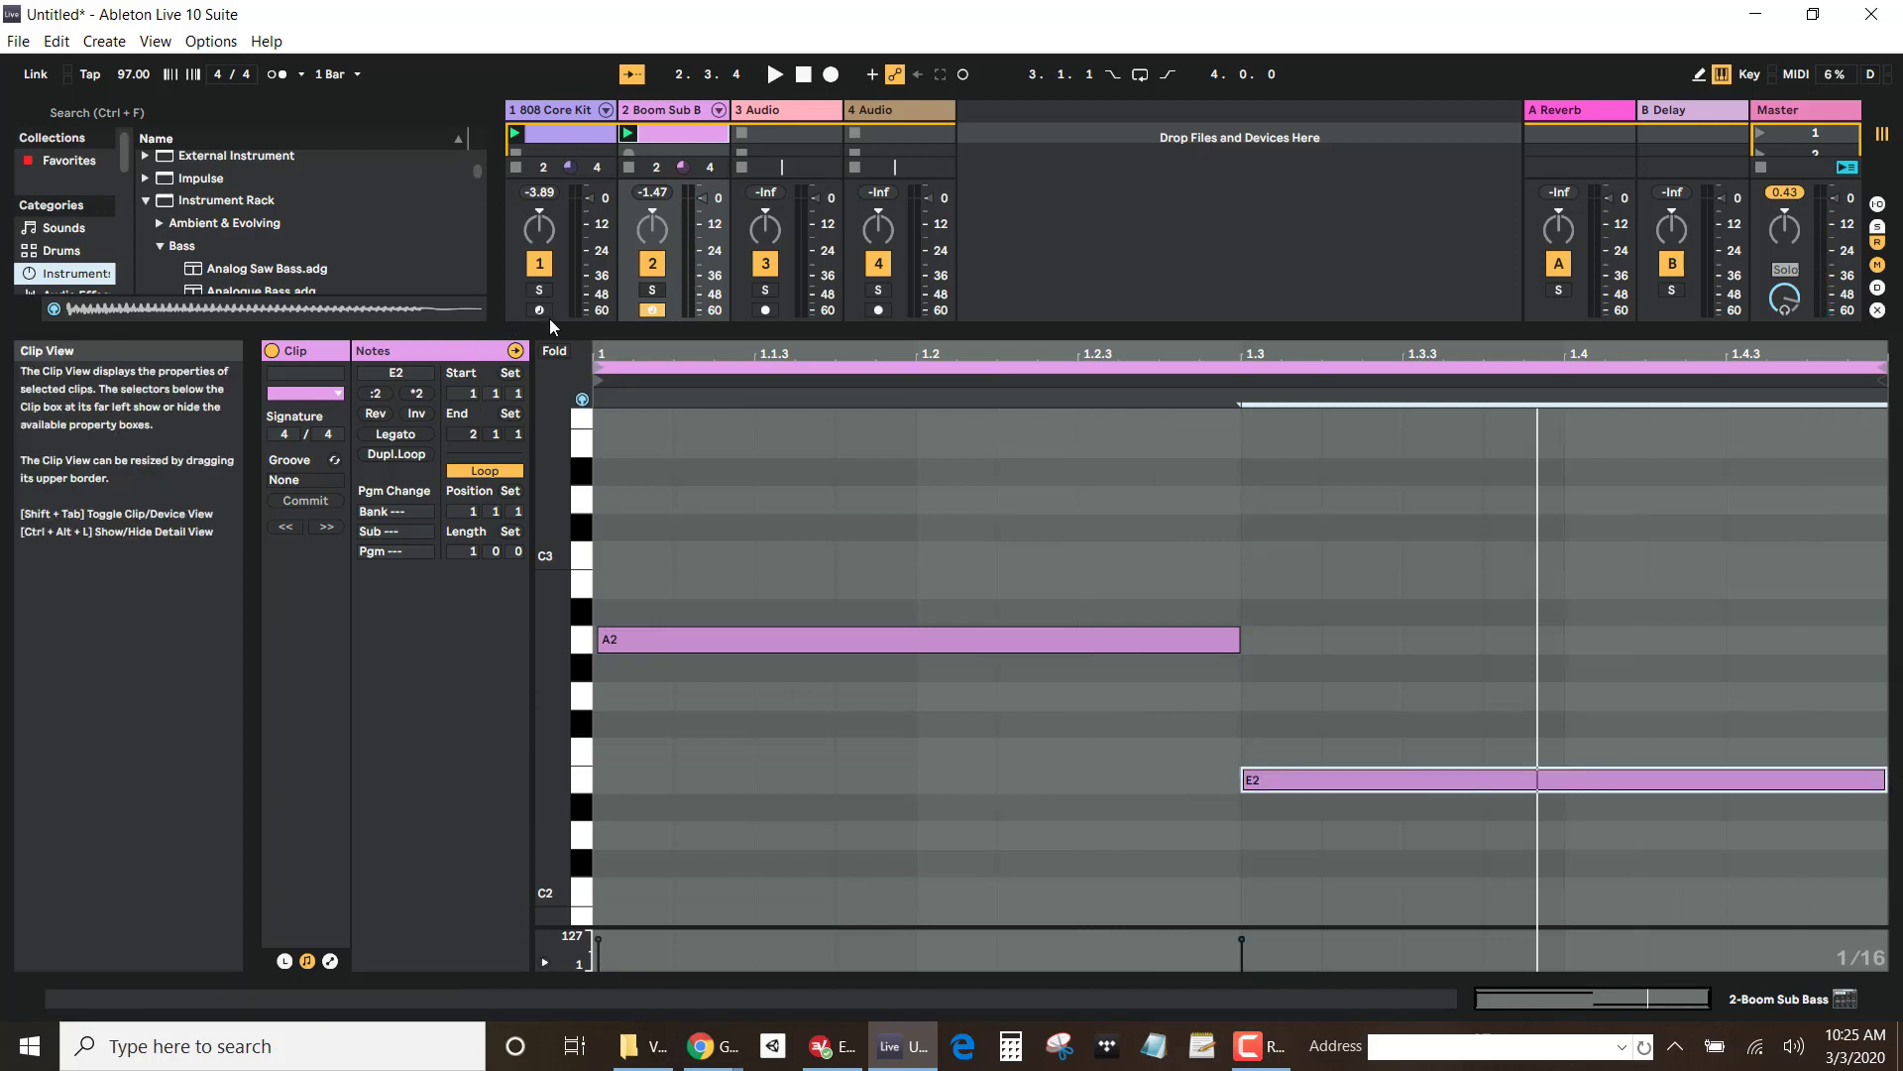
pyautogui.press('space')
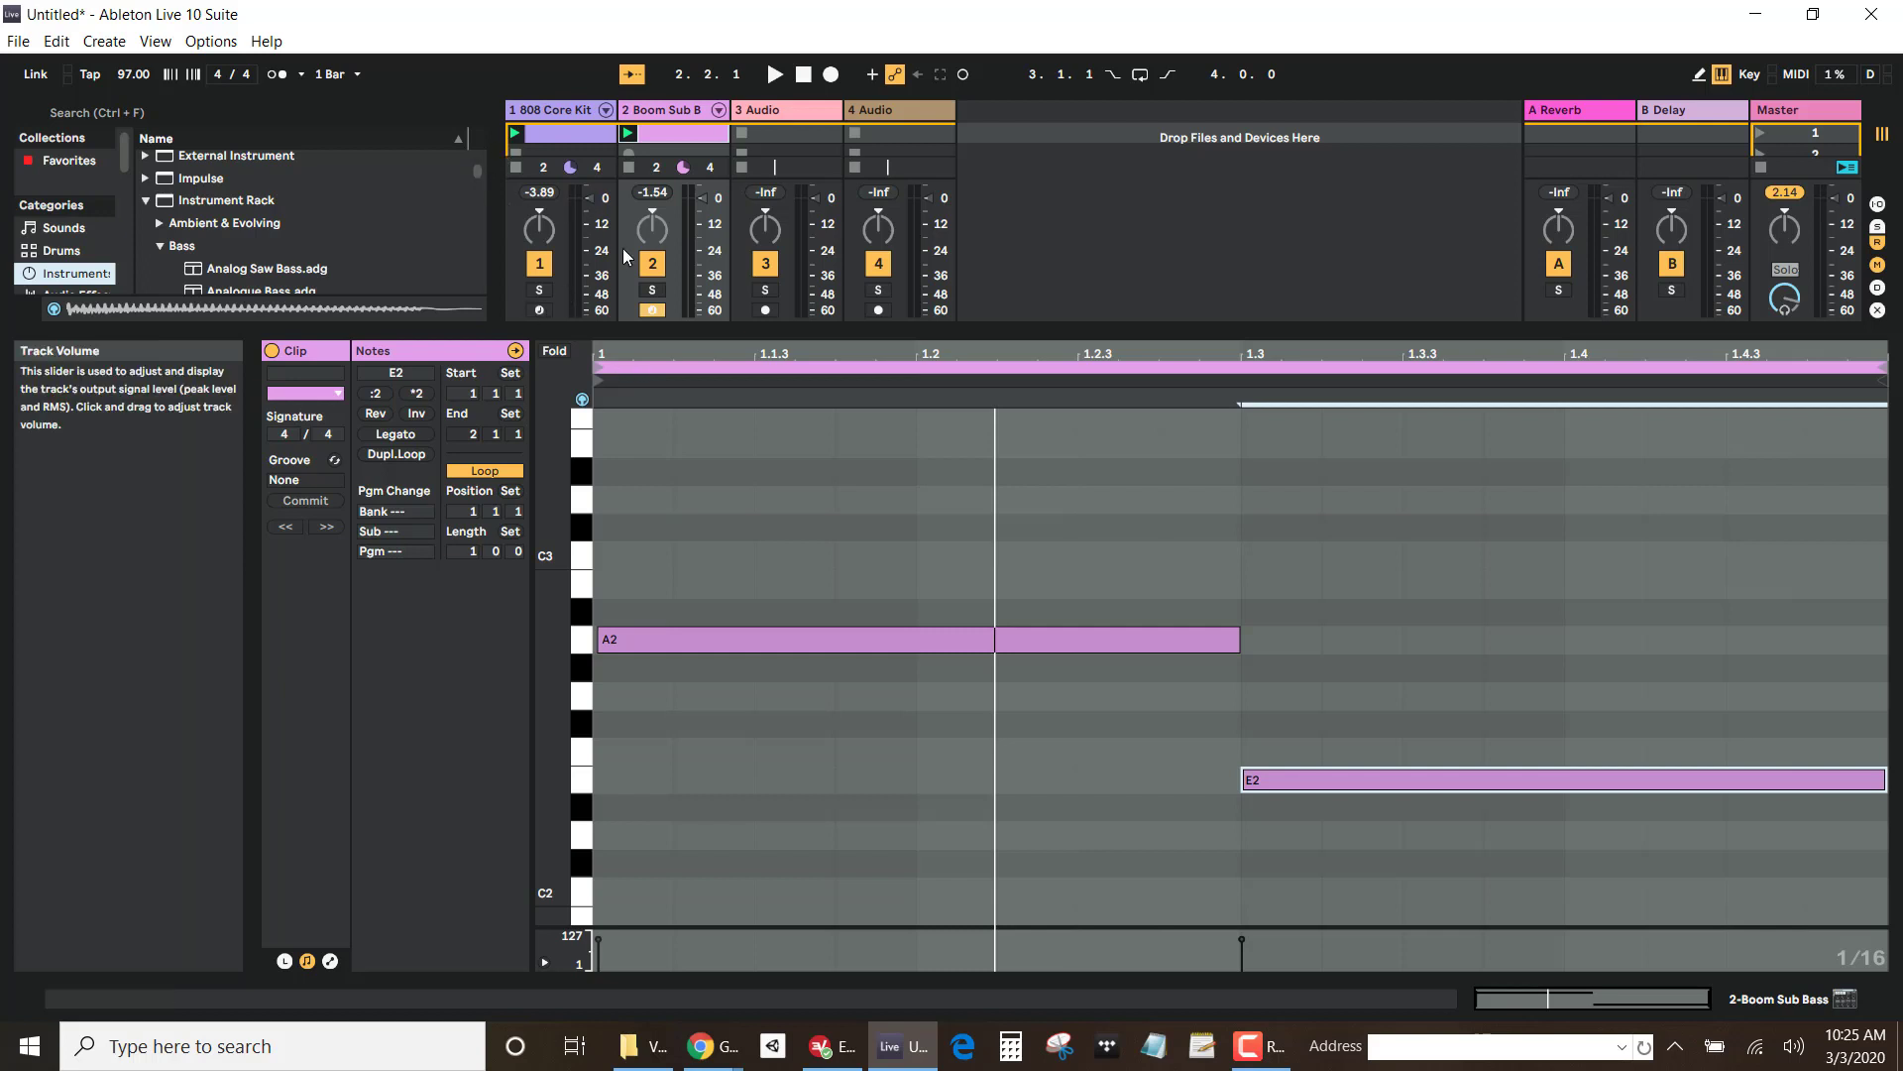
# Step: Extend the bass clip's loop end to 4.1.1, making the loop three bars long
pyautogui.click(1081, 519)
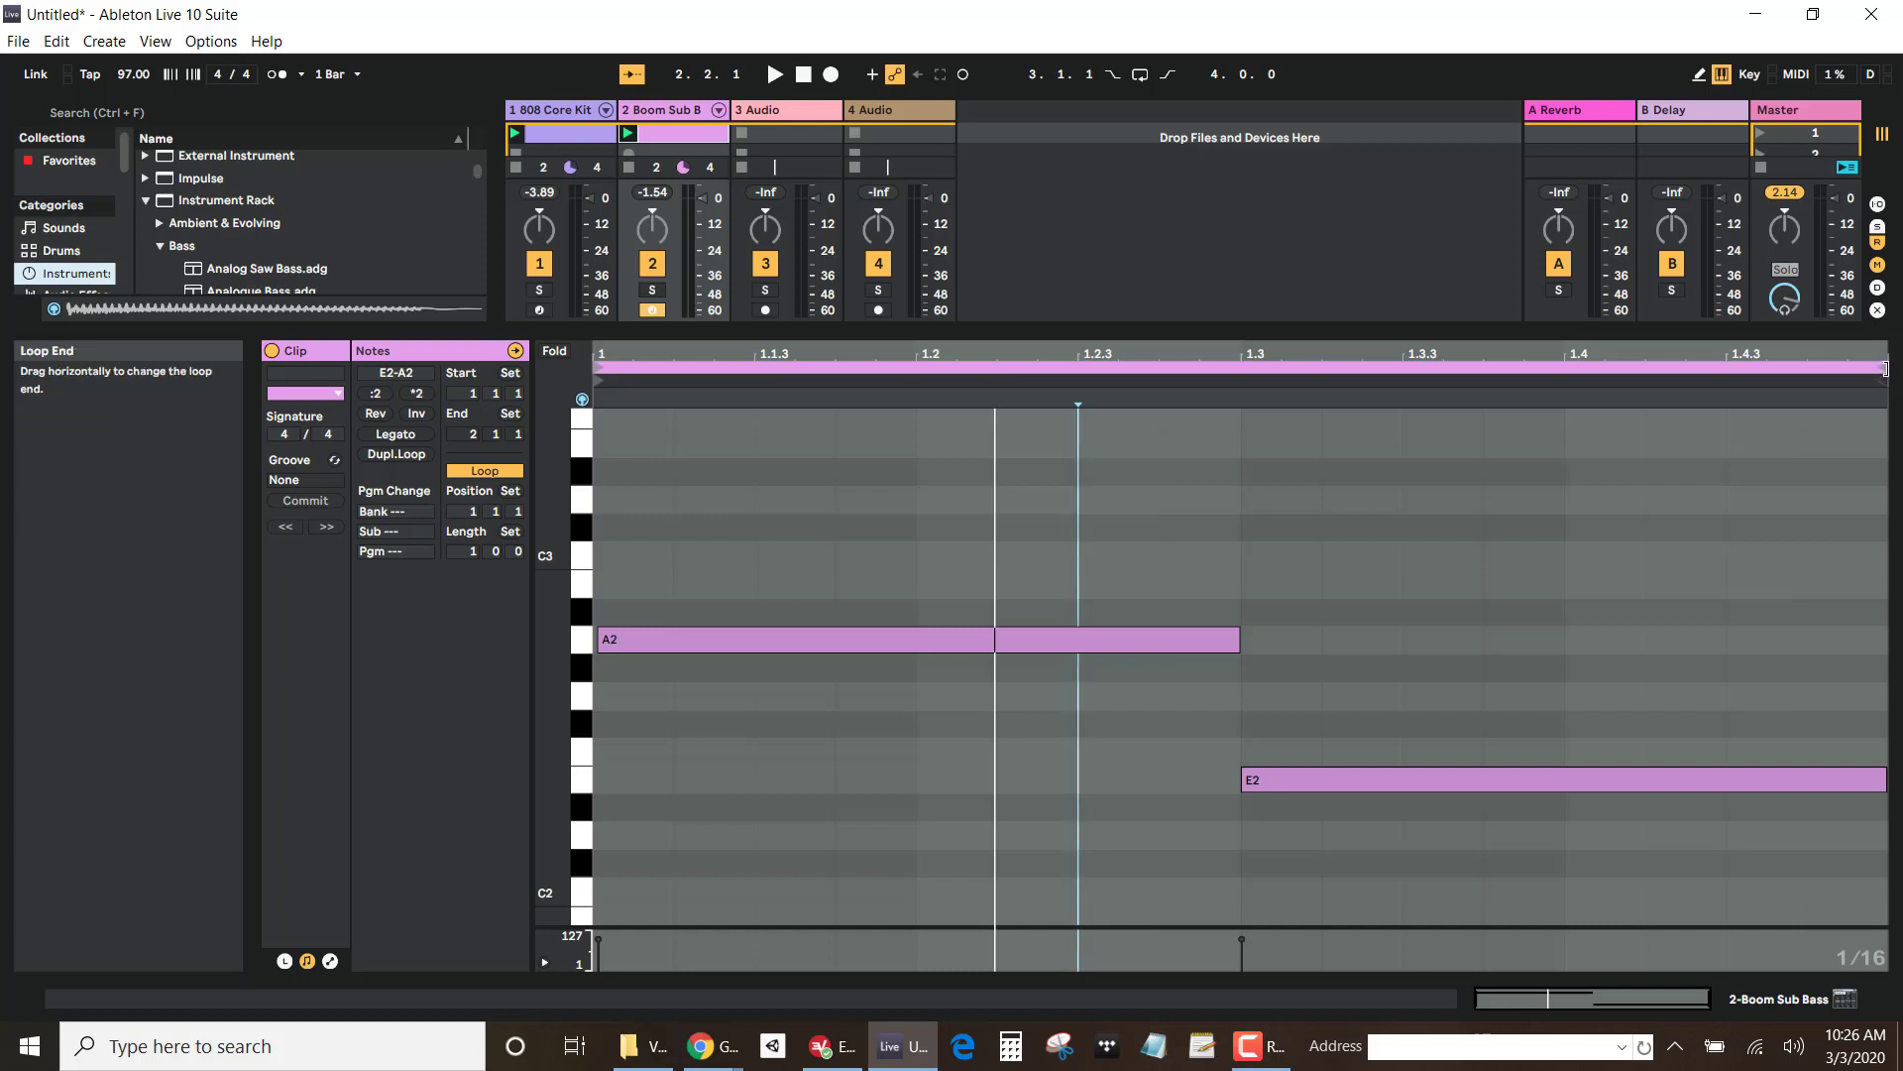
pyautogui.moveTo(1887, 367); pyautogui.dragTo(1789, 373)
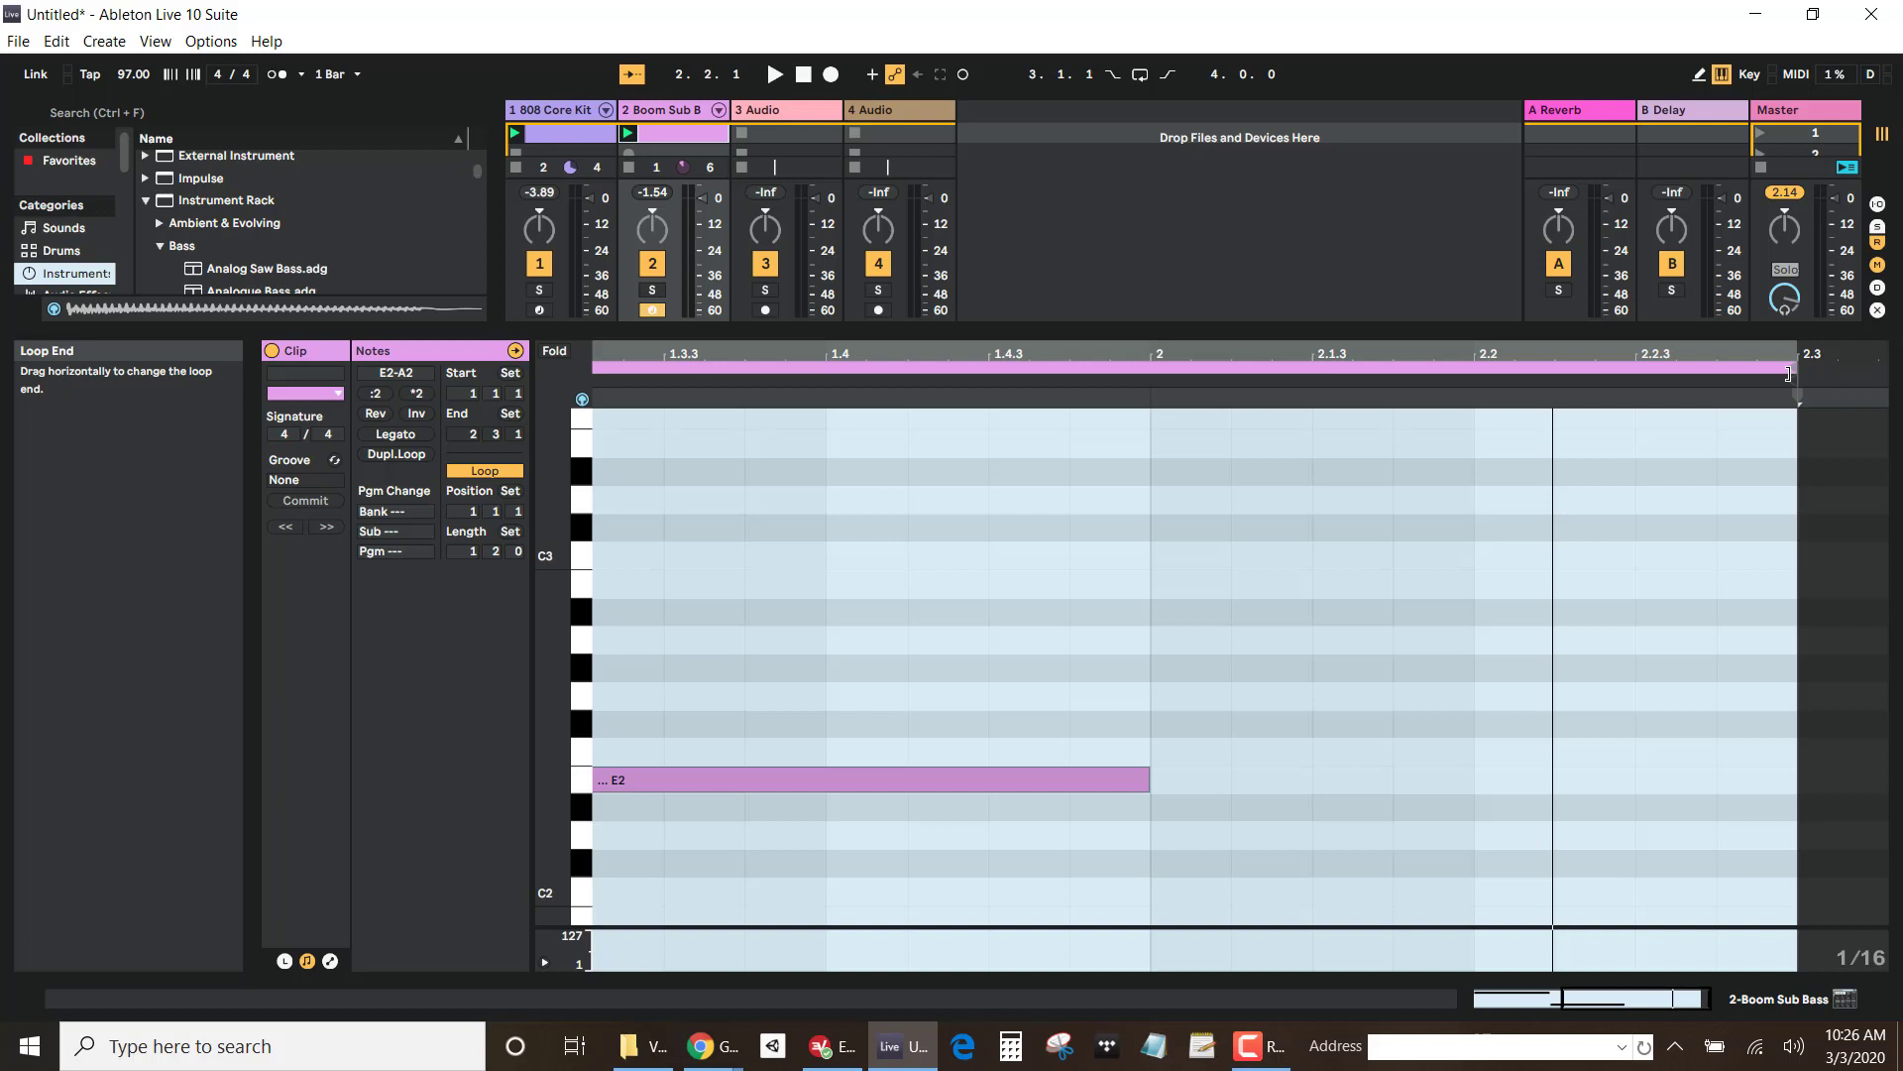
pyautogui.moveTo(1801, 375); pyautogui.dragTo(1738, 372)
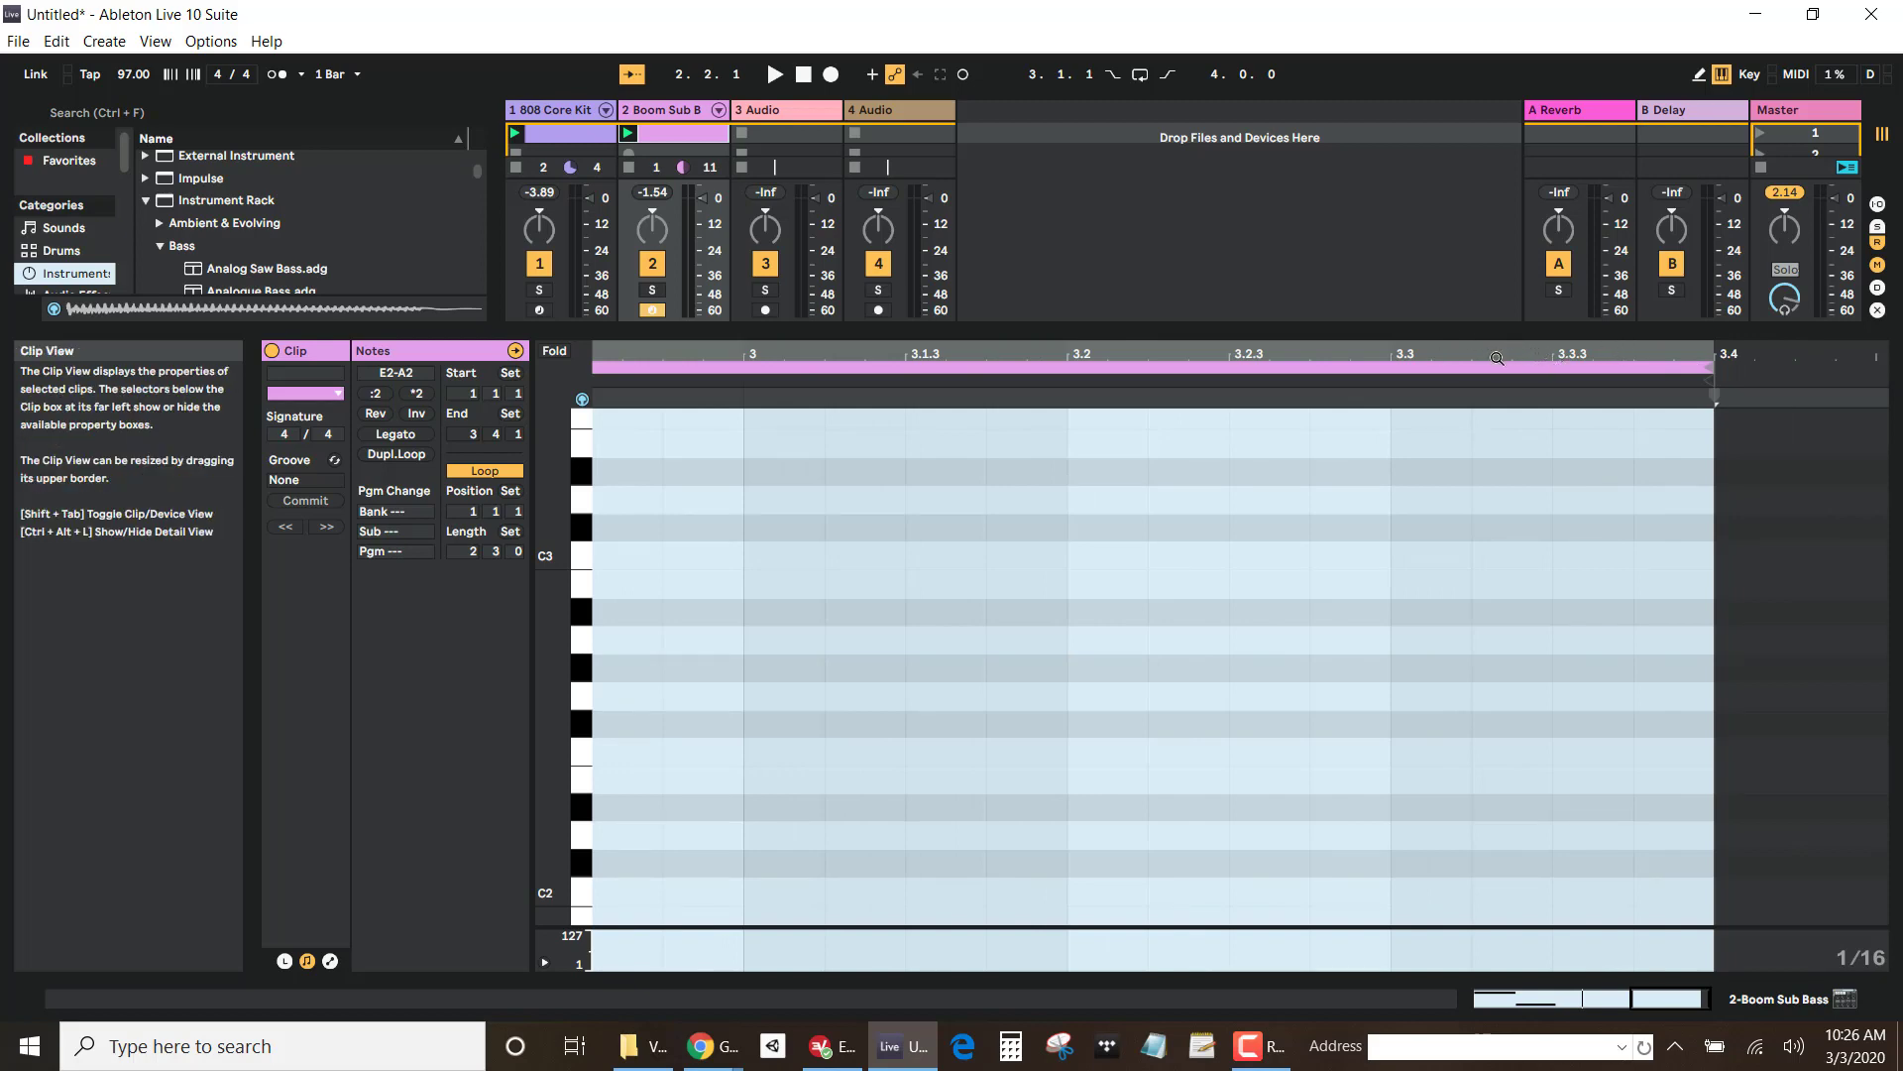
pyautogui.moveTo(1494, 355); pyautogui.dragTo(1681, 354)
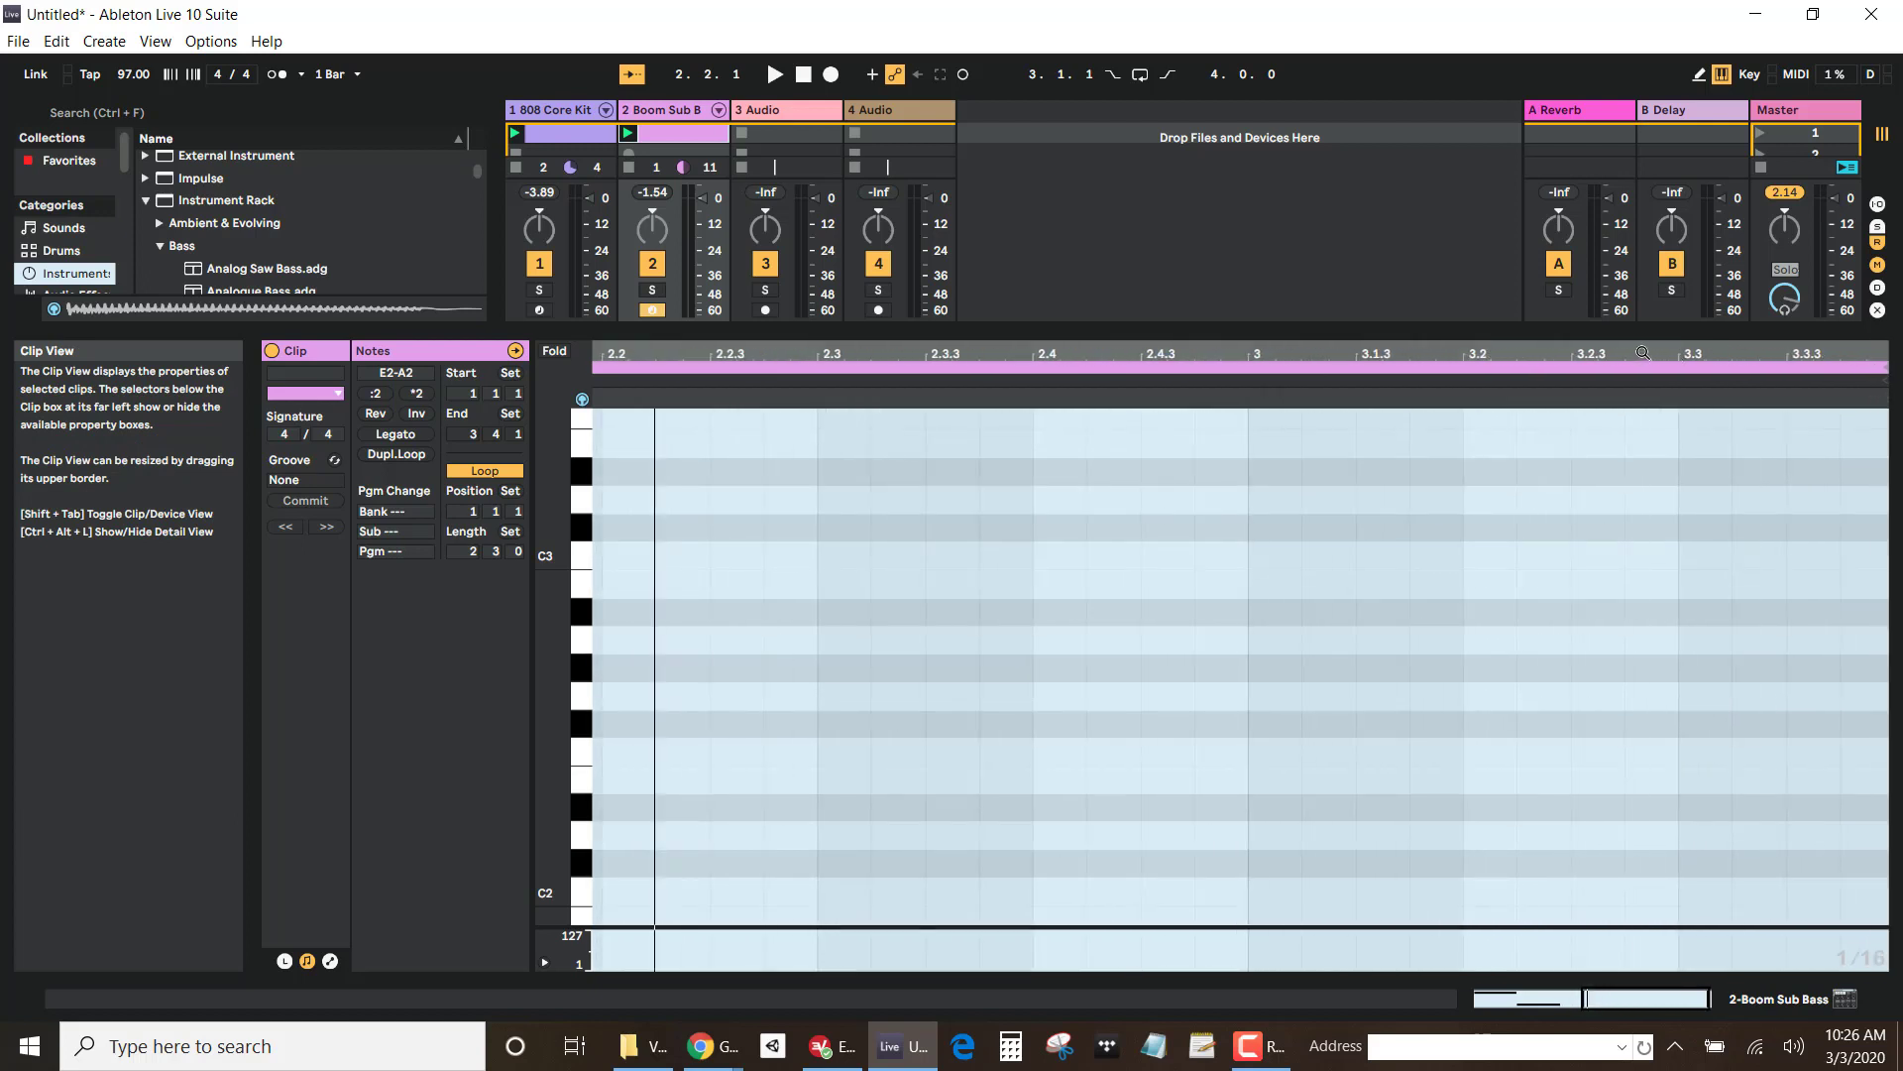
pyautogui.doubleClick(1643, 353)
pyautogui.click(1174, 684)
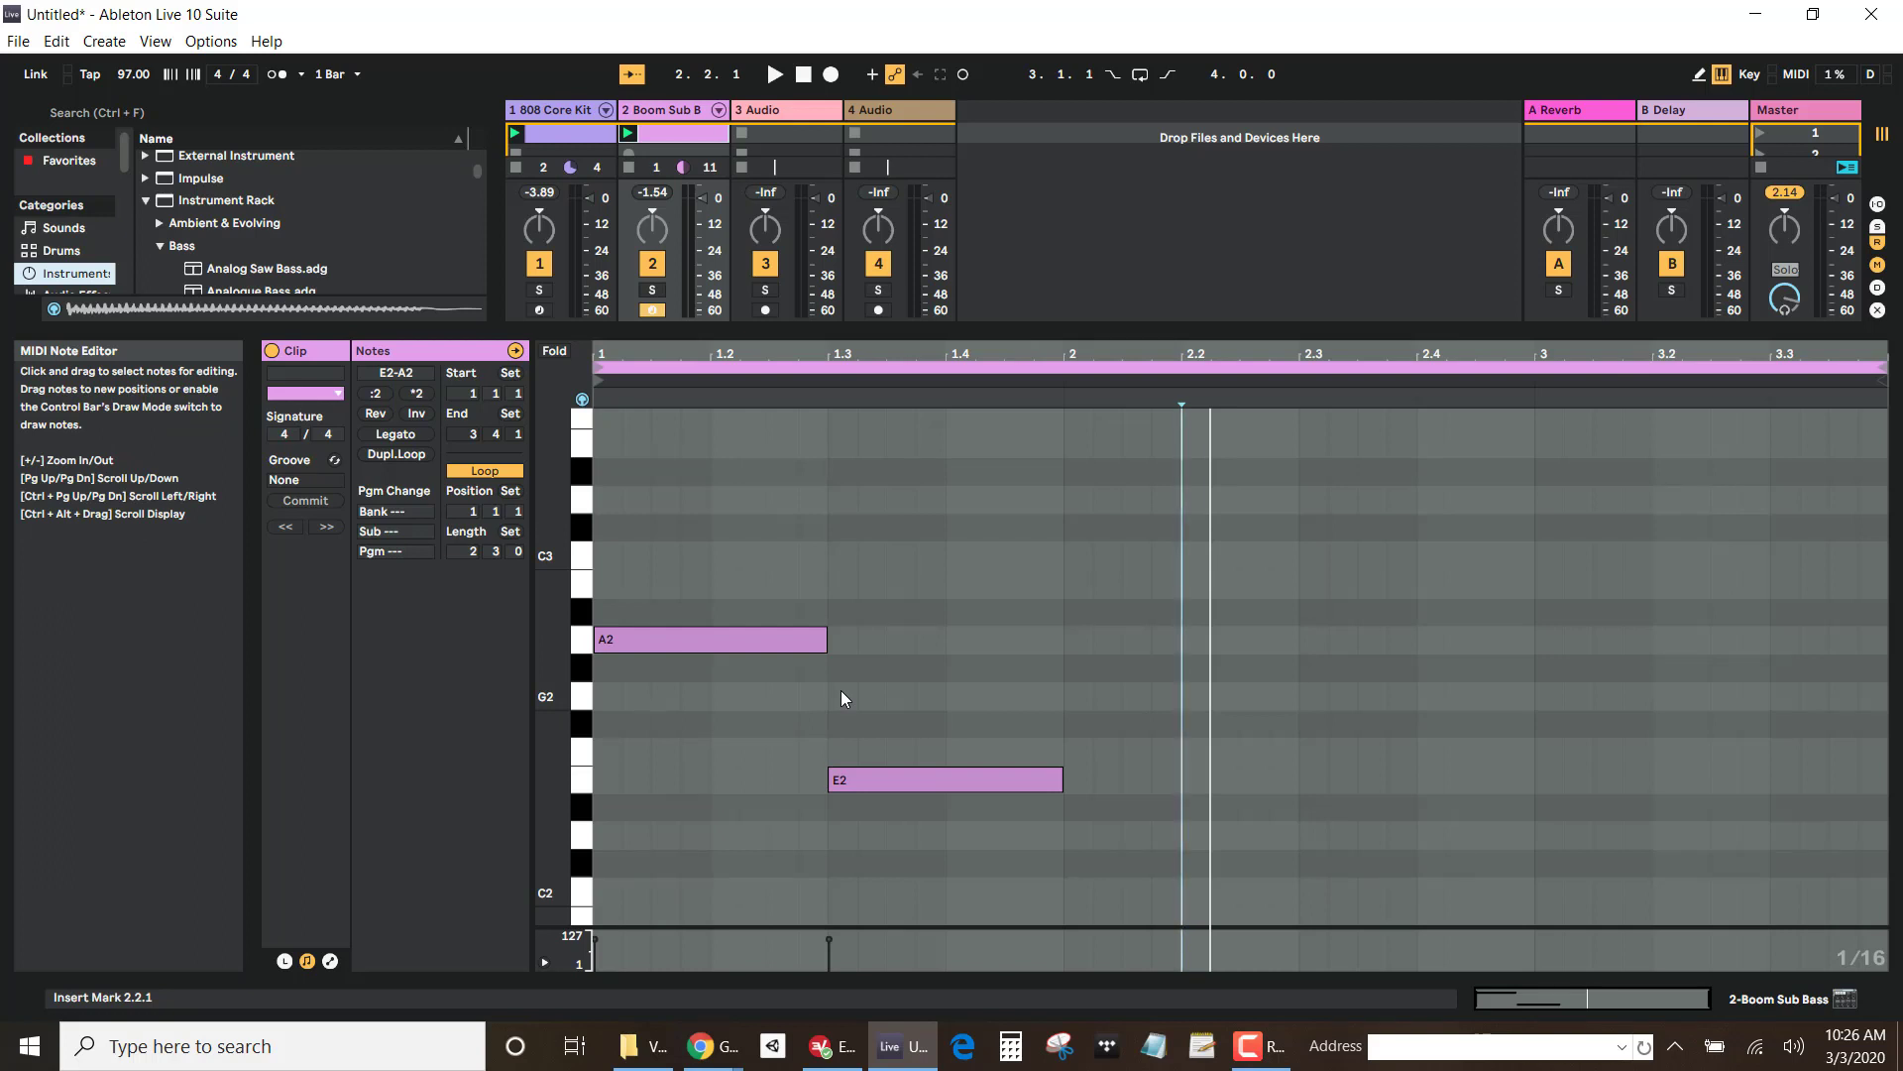
pyautogui.scroll(-1, 842, 526)
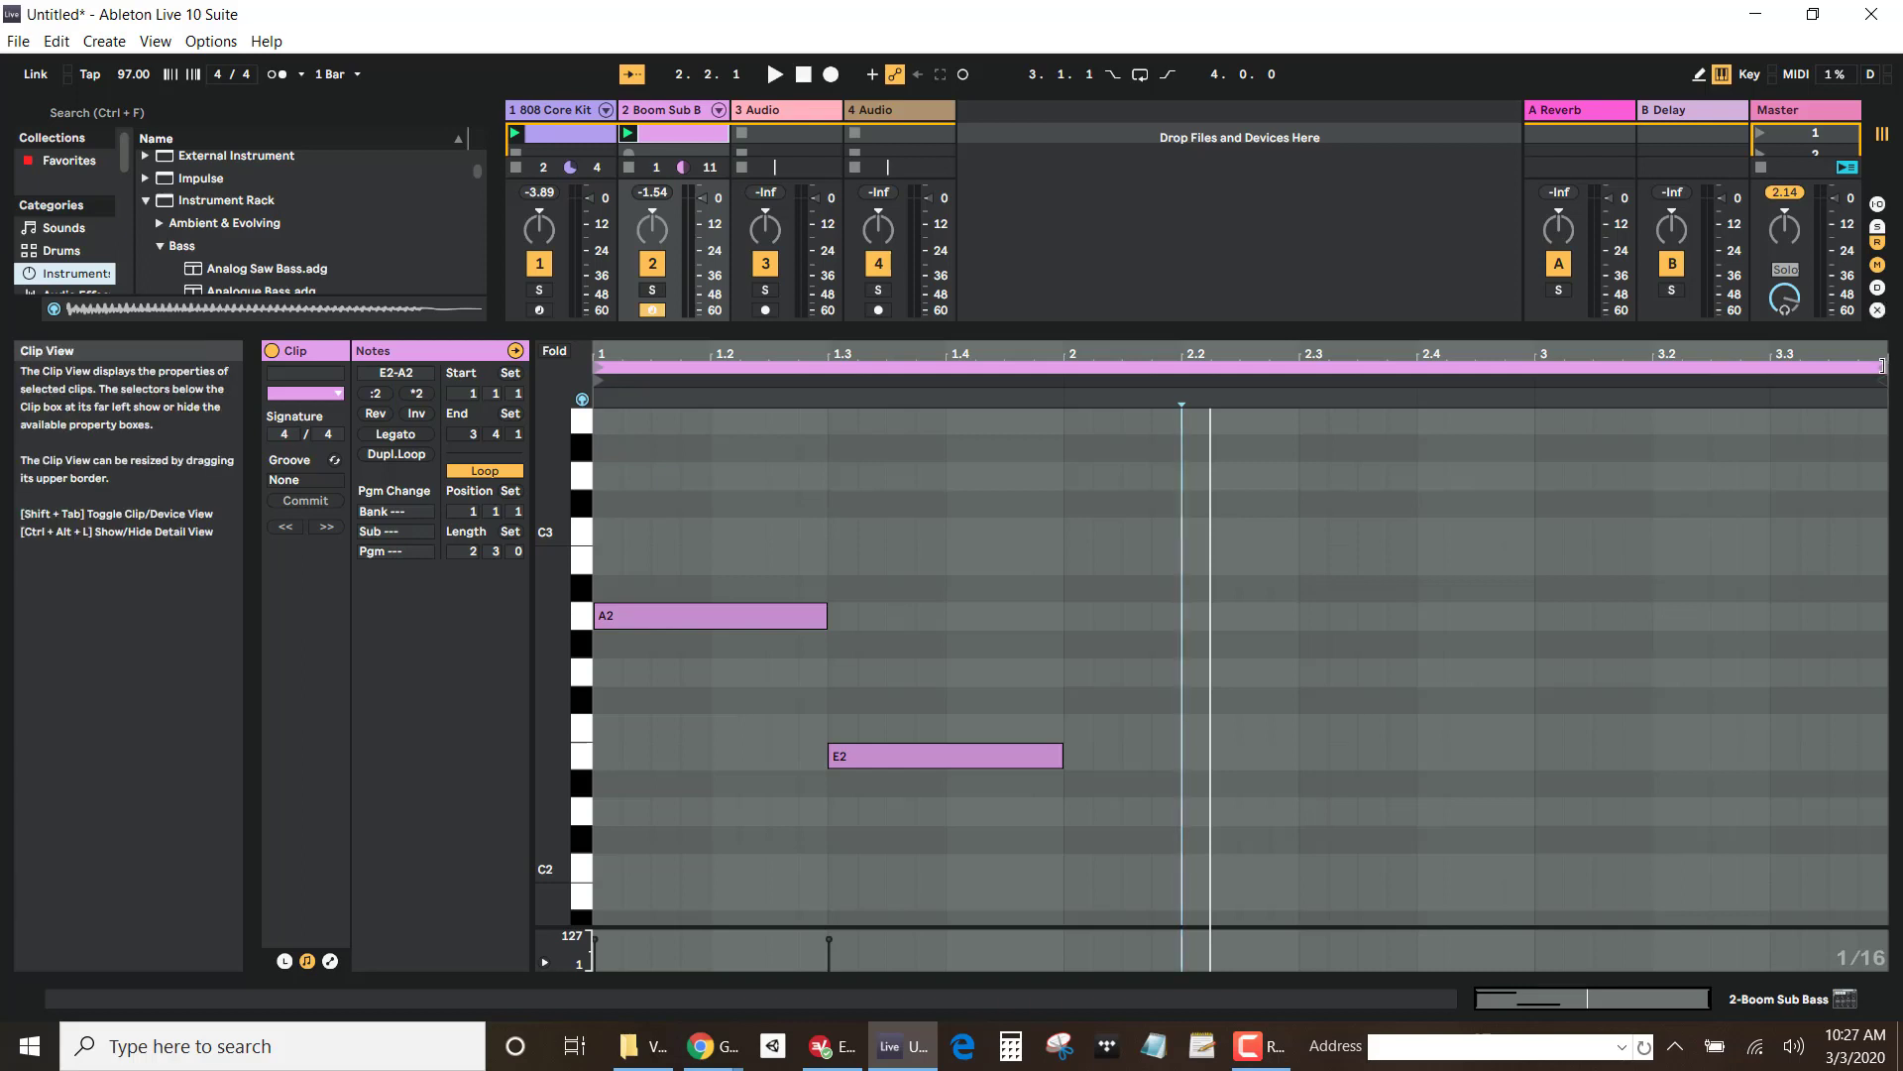
pyautogui.moveTo(1892, 363); pyautogui.dragTo(1757, 373)
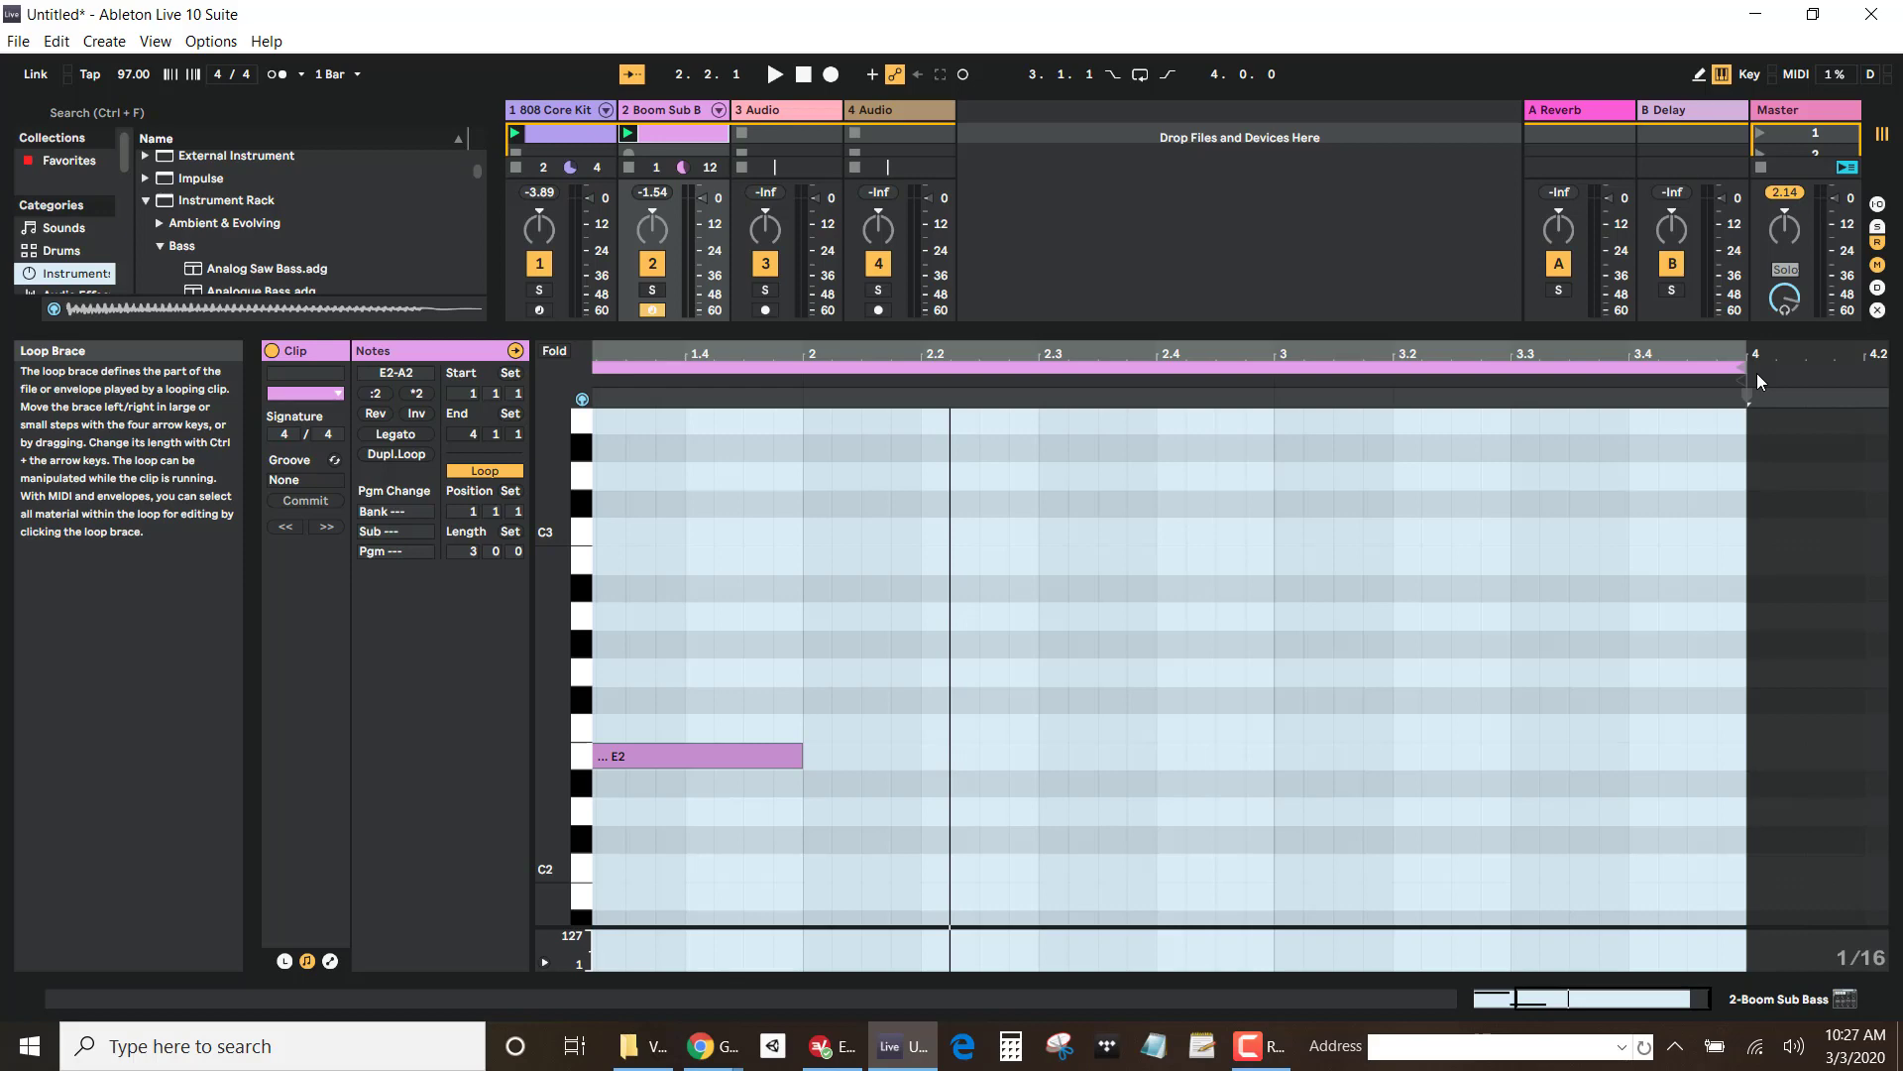
pyautogui.click(913, 656)
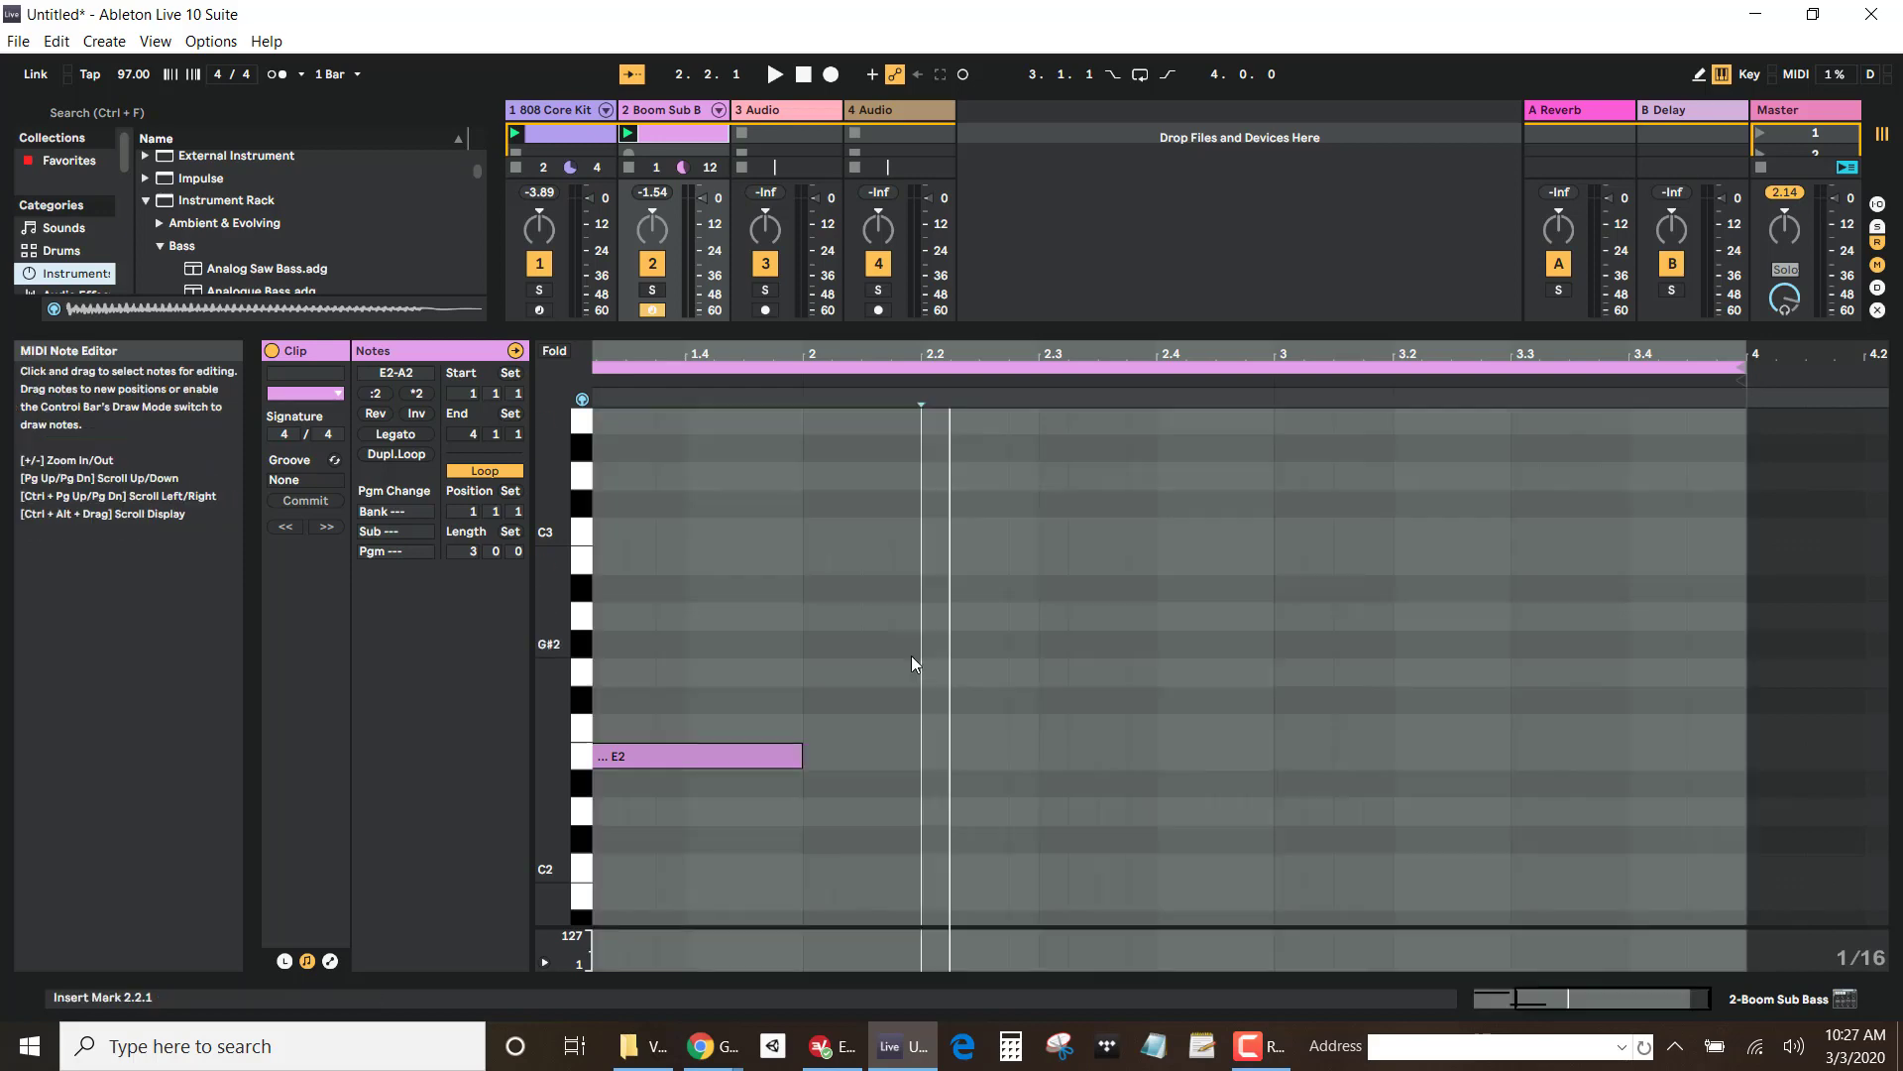
pyautogui.doubleClick(831, 345)
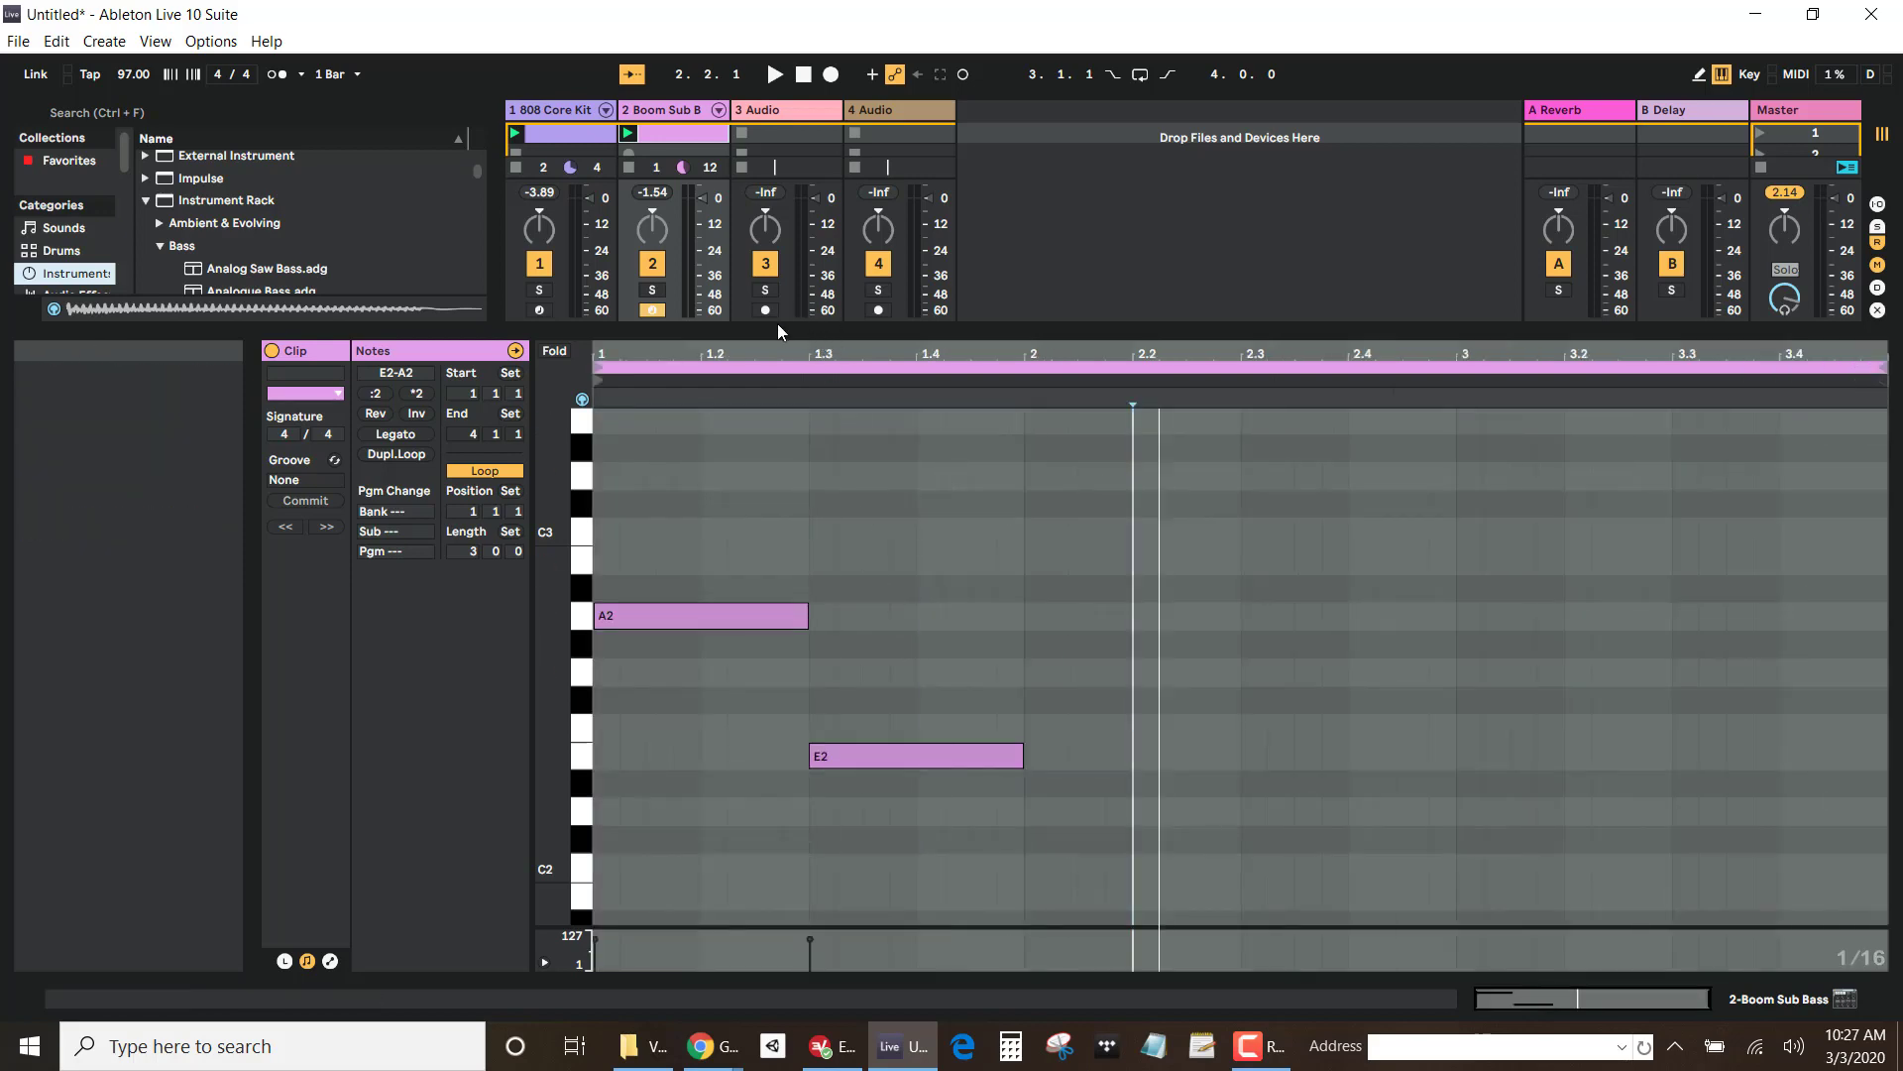
# Step: Switch to Chrome, check the sad chord progressions results, and search for "f major chord notes" to read which notes make up an F chord
pyautogui.hotkey('alt', 'Tab')
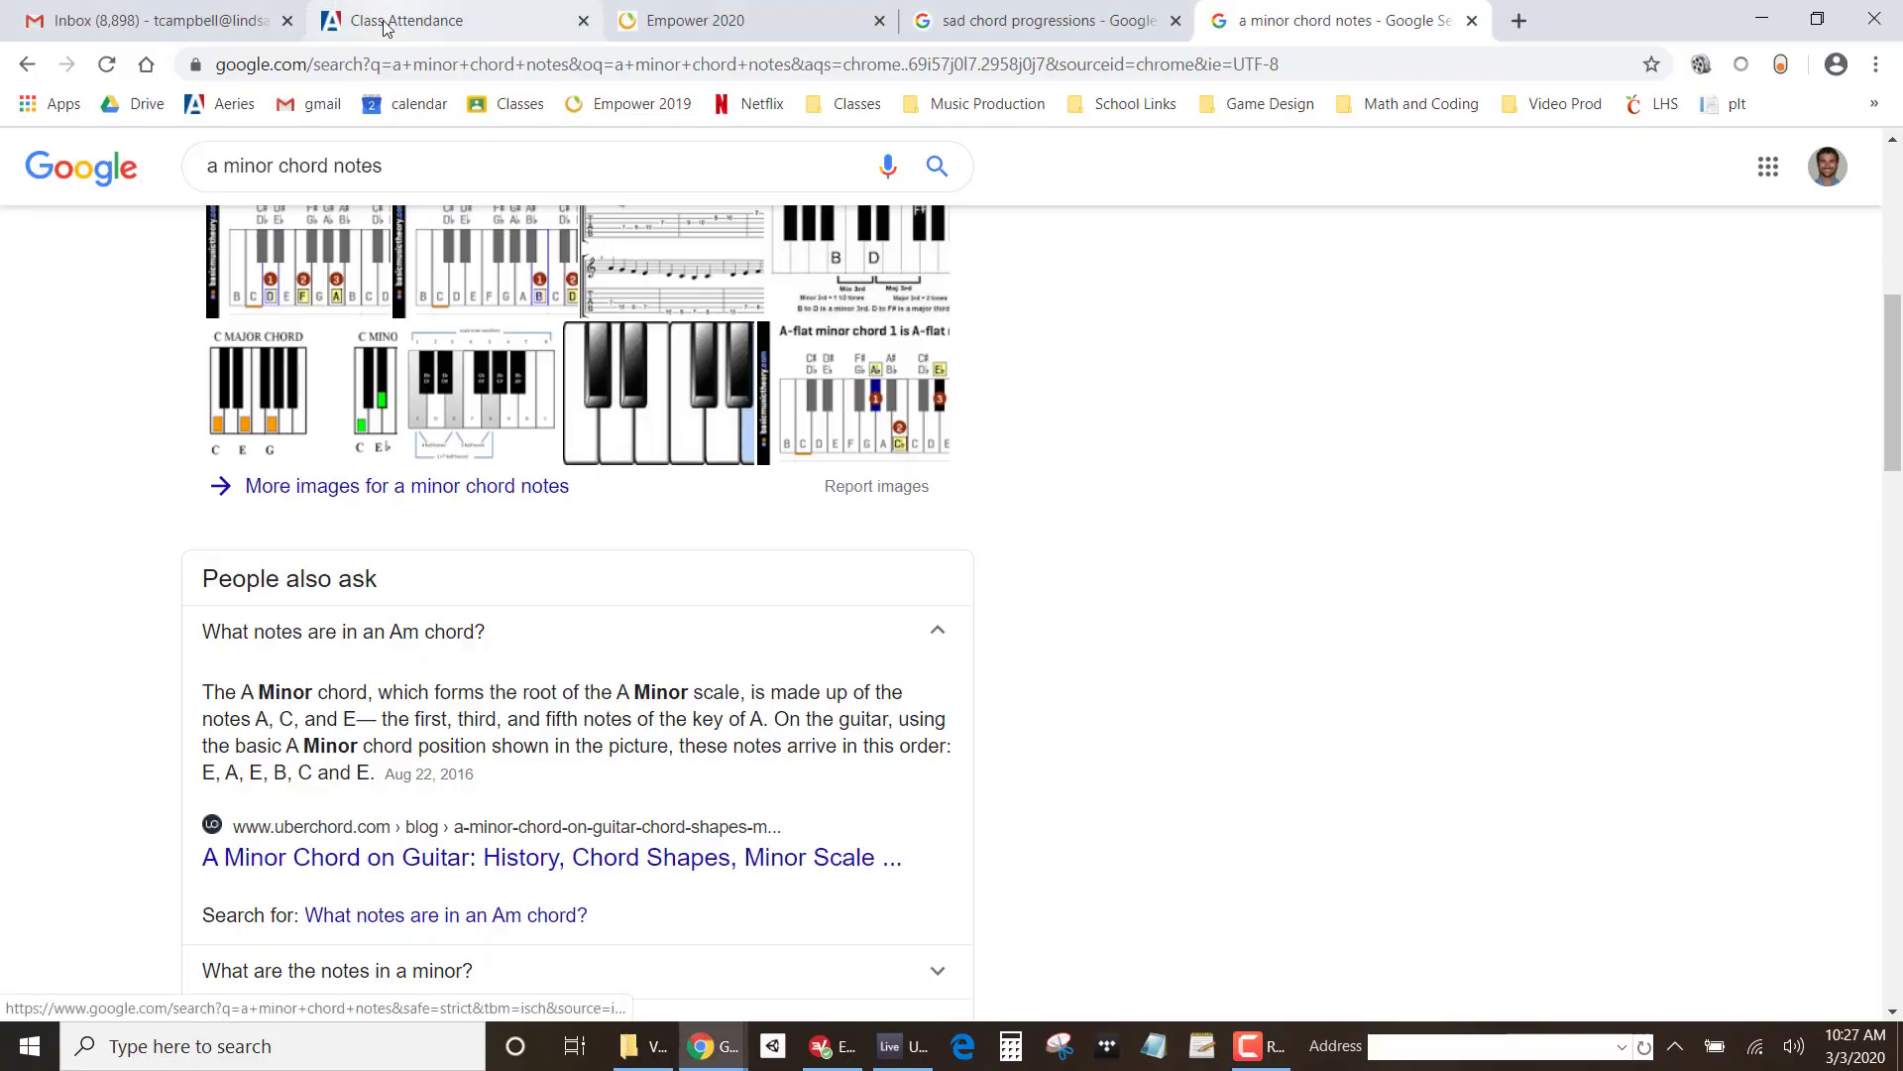
pyautogui.click(1059, 14)
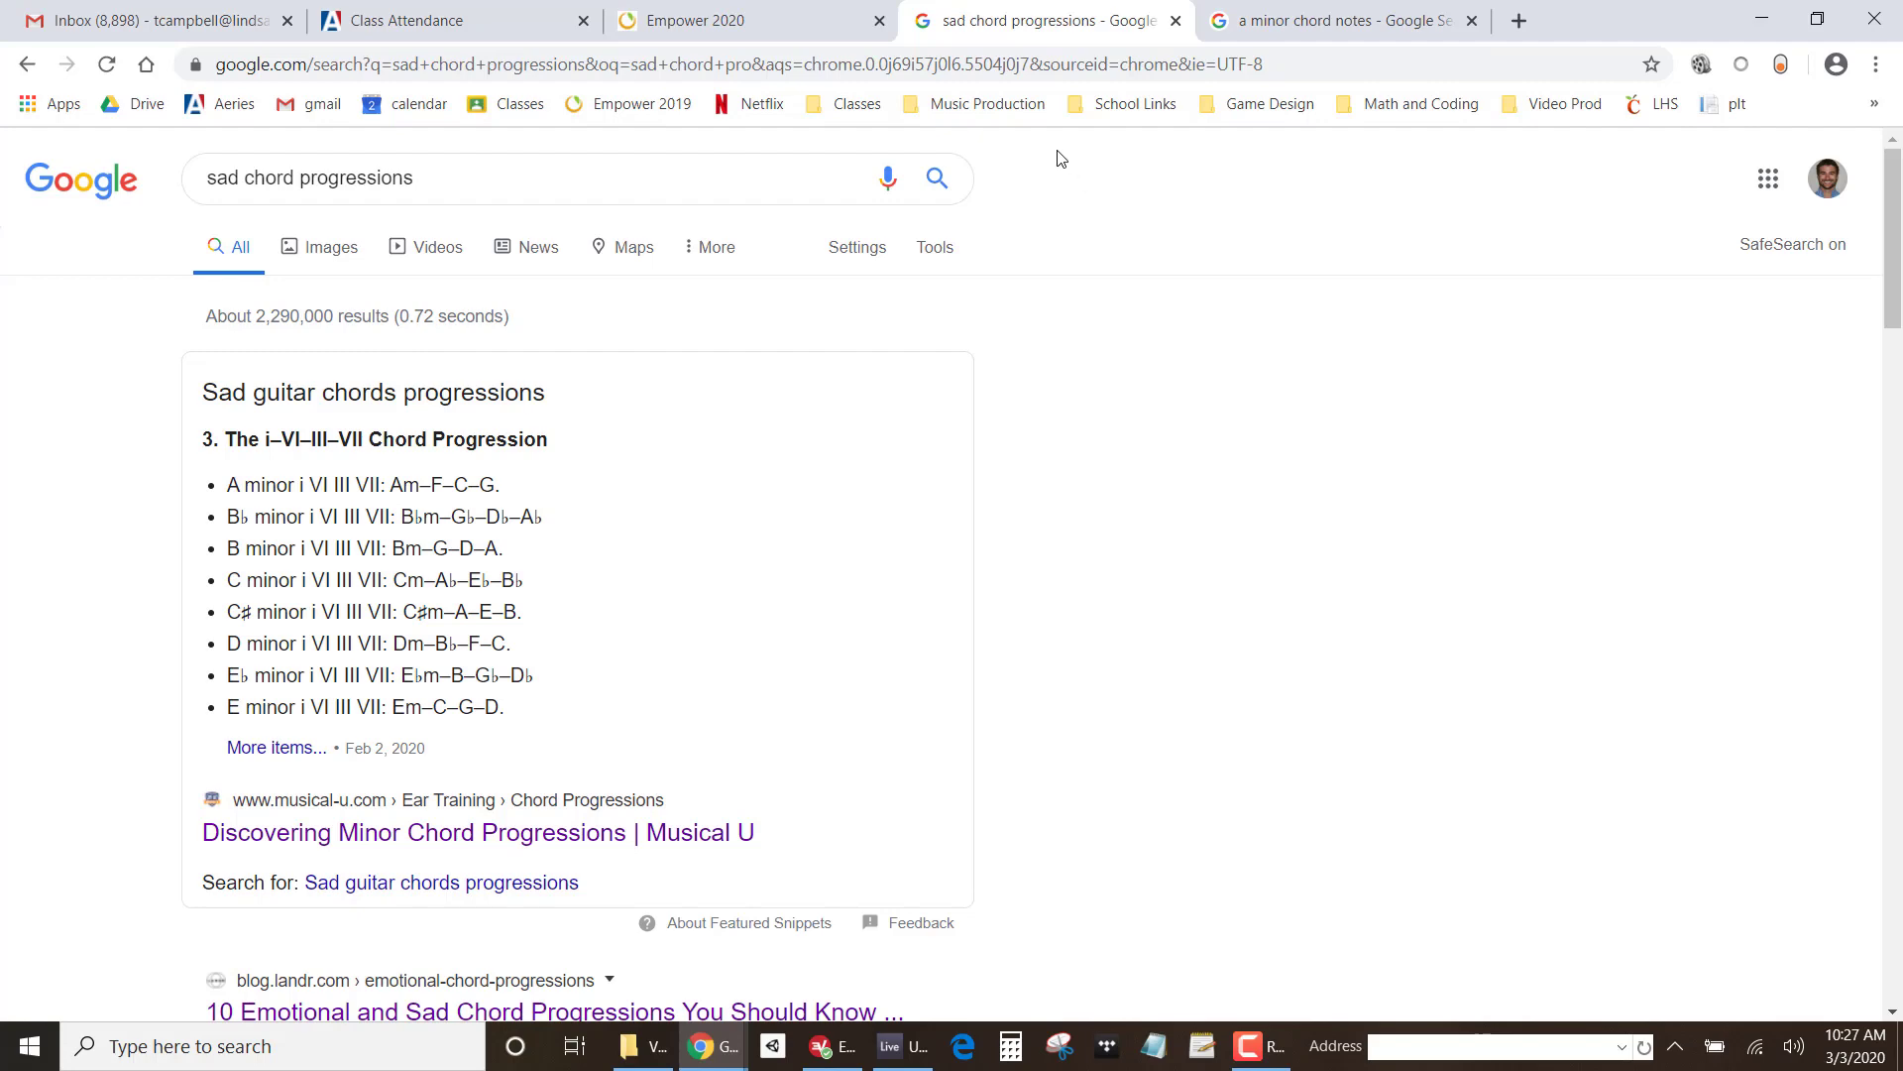
pyautogui.hotkey('ctrl', 't')
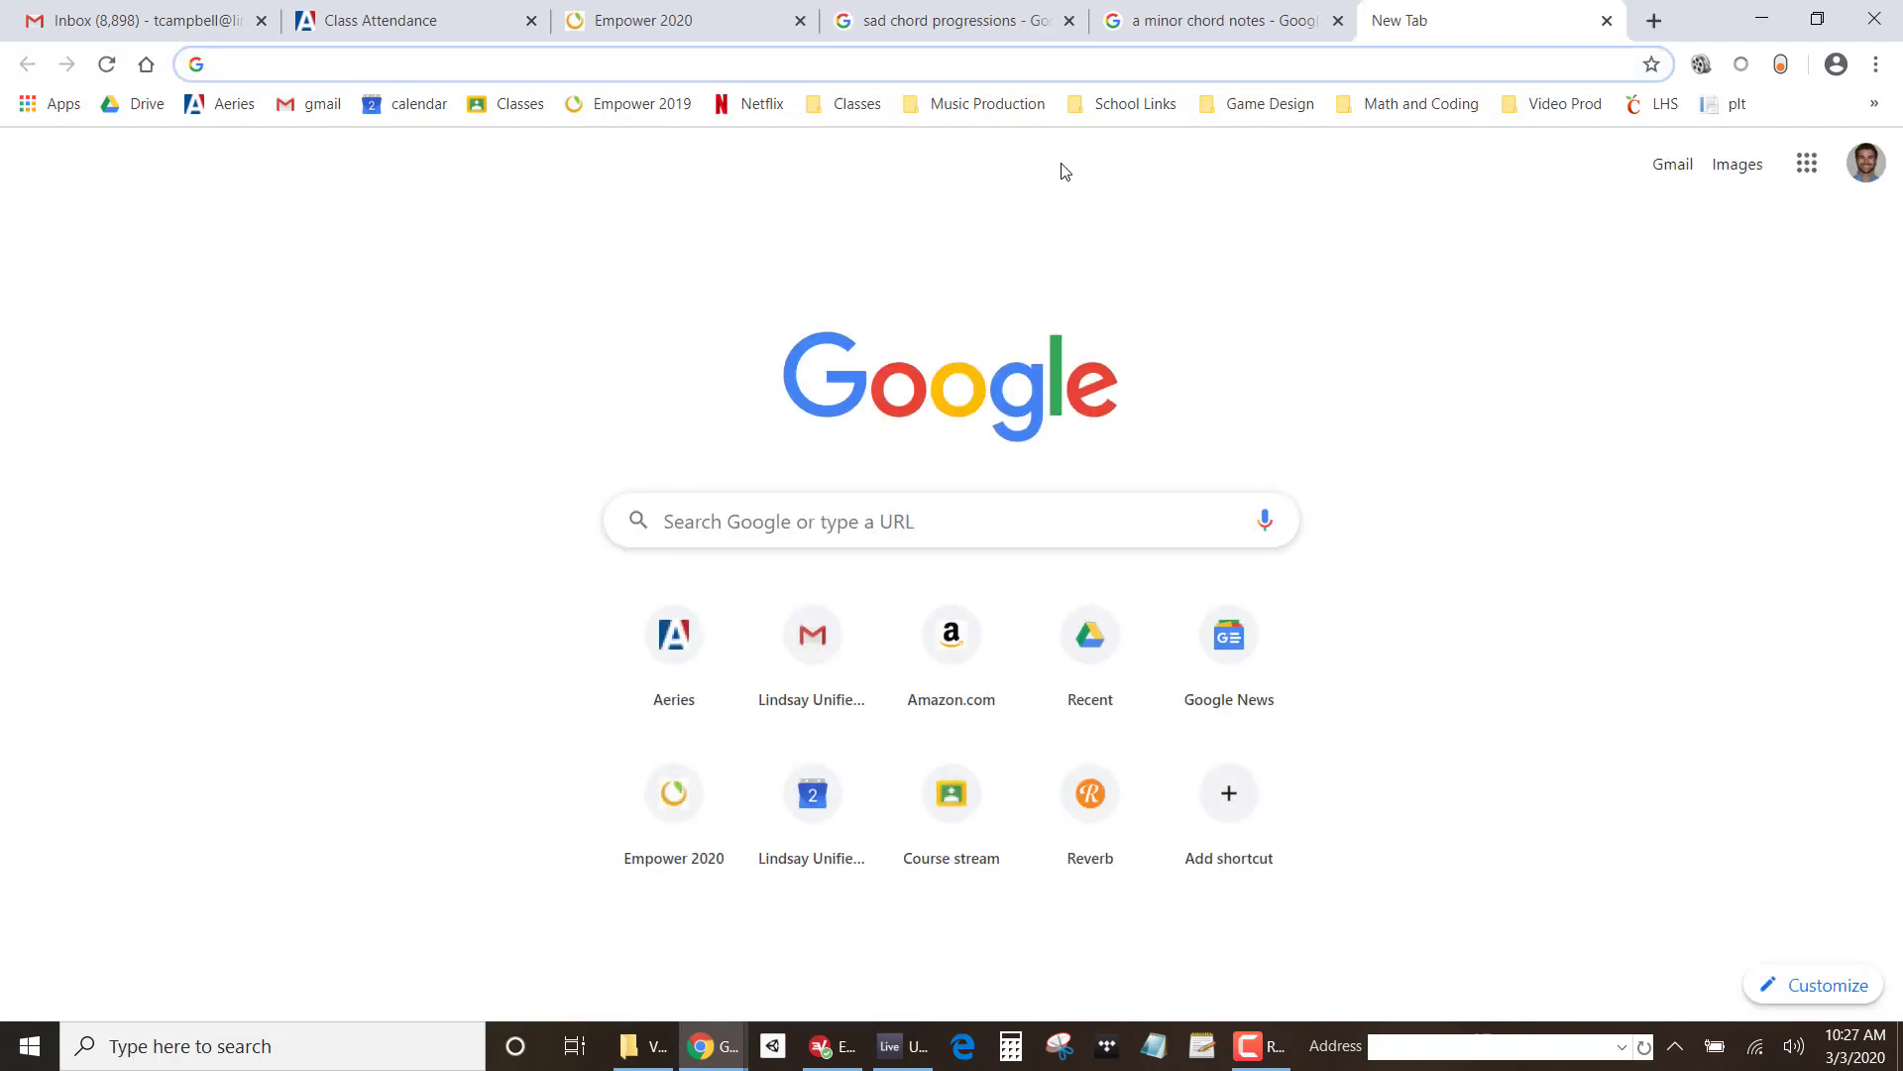
pyautogui.write('f major chord ot')
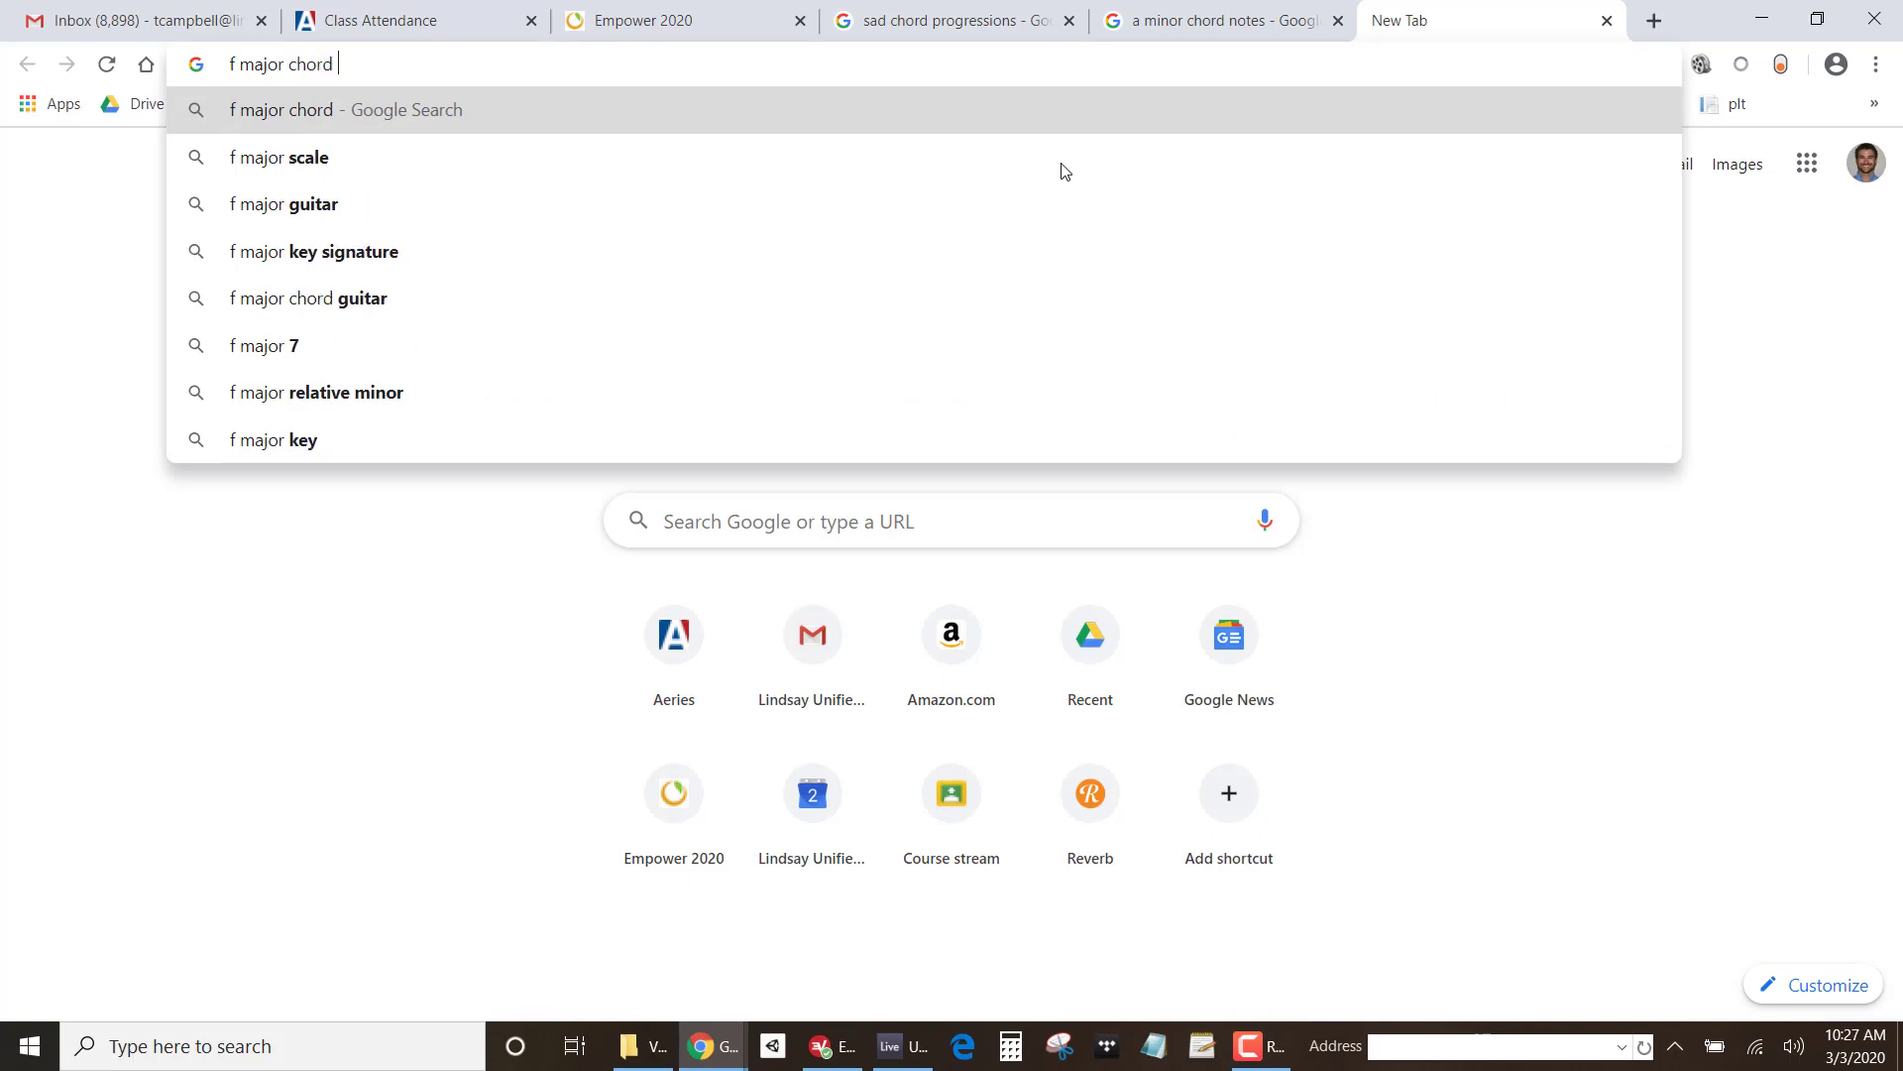
pyautogui.press('BackSpace')
pyautogui.press('BackSpace')
pyautogui.write('notes')
pyautogui.press('Return')
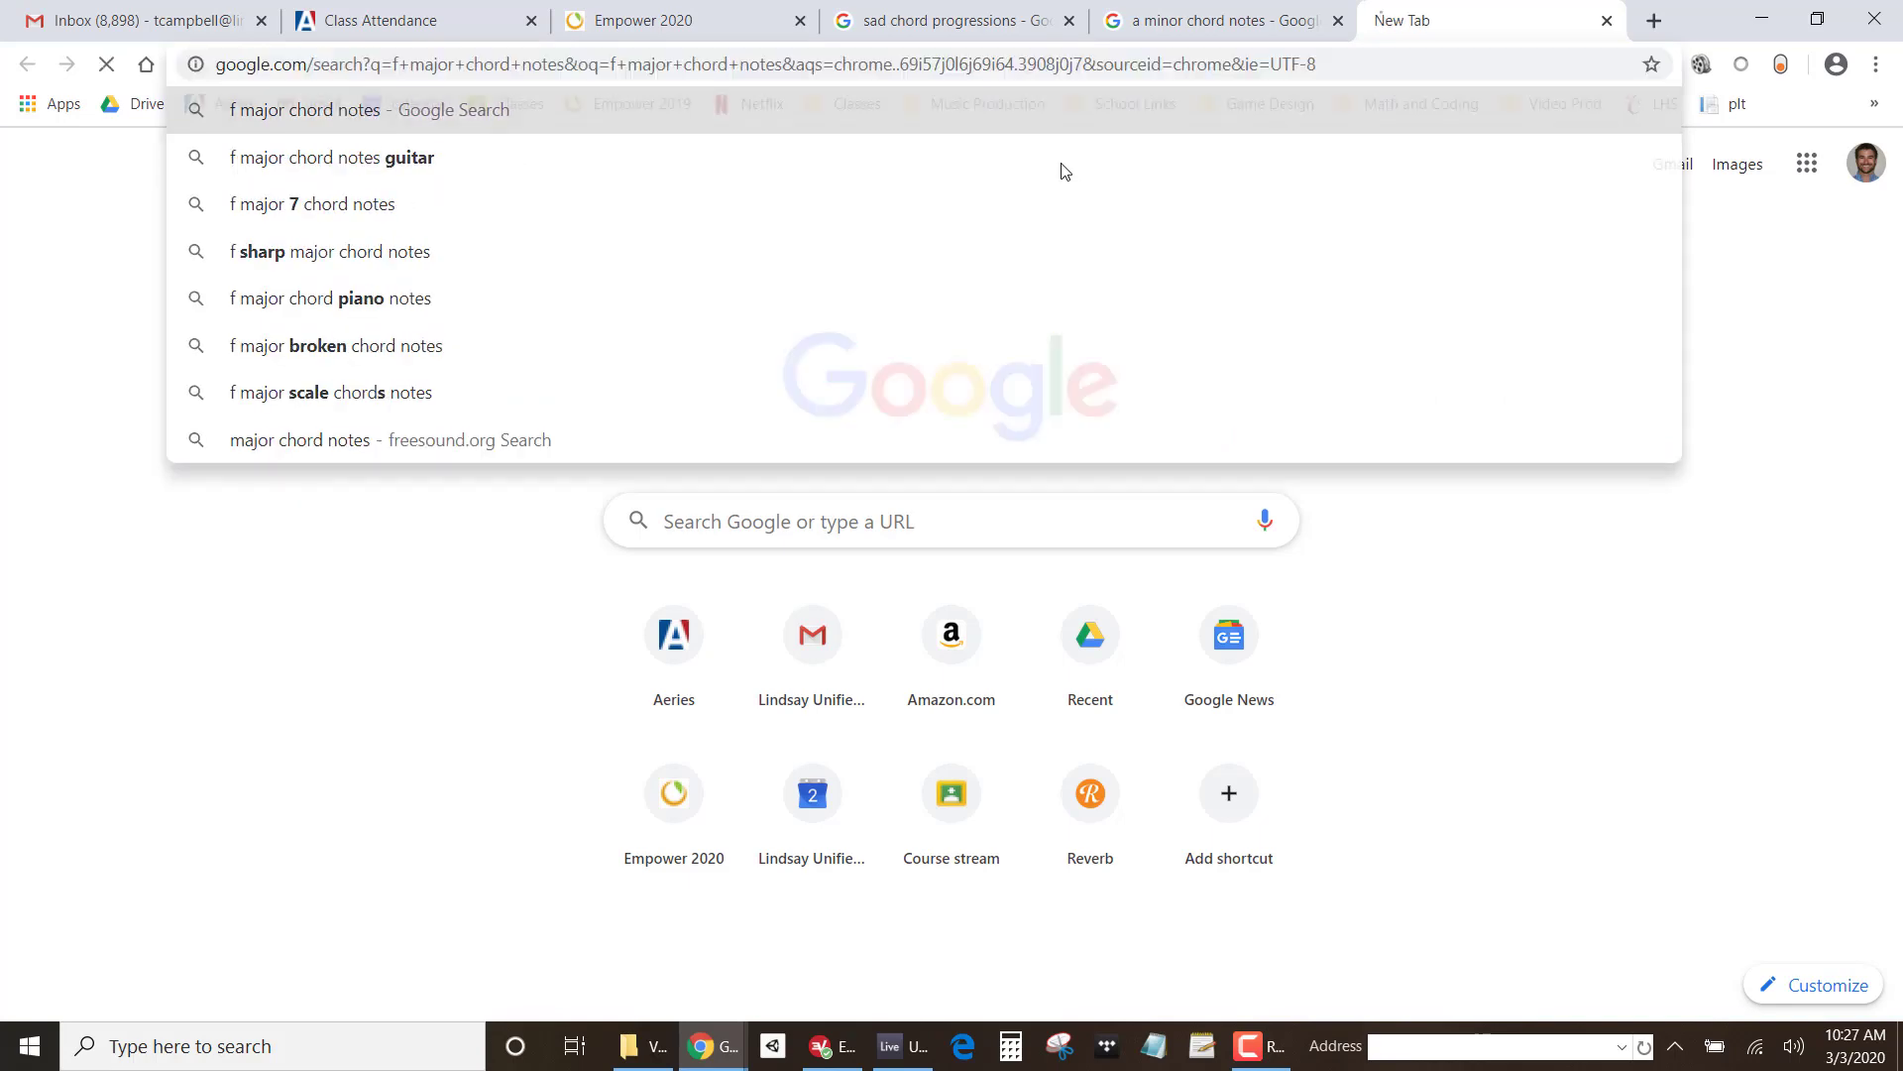
pyautogui.scroll(-5, 539, 523)
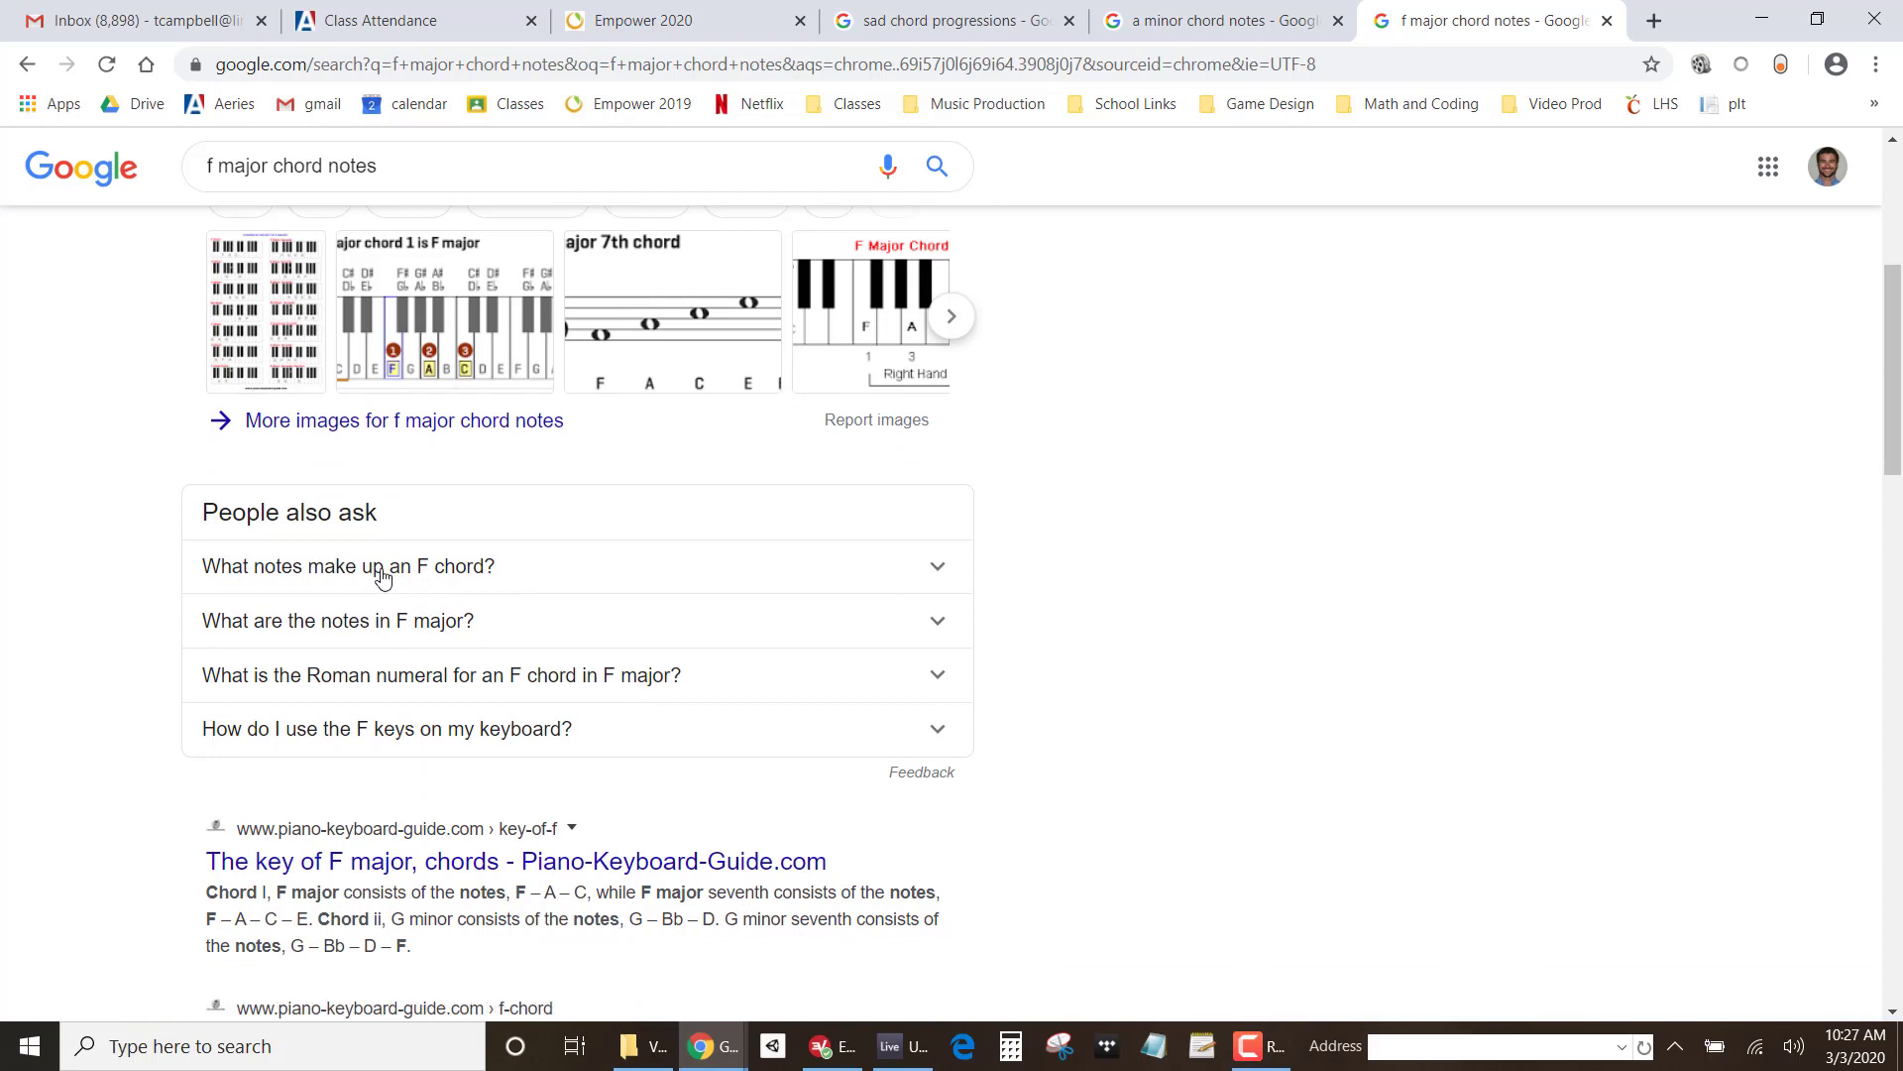
pyautogui.click(383, 578)
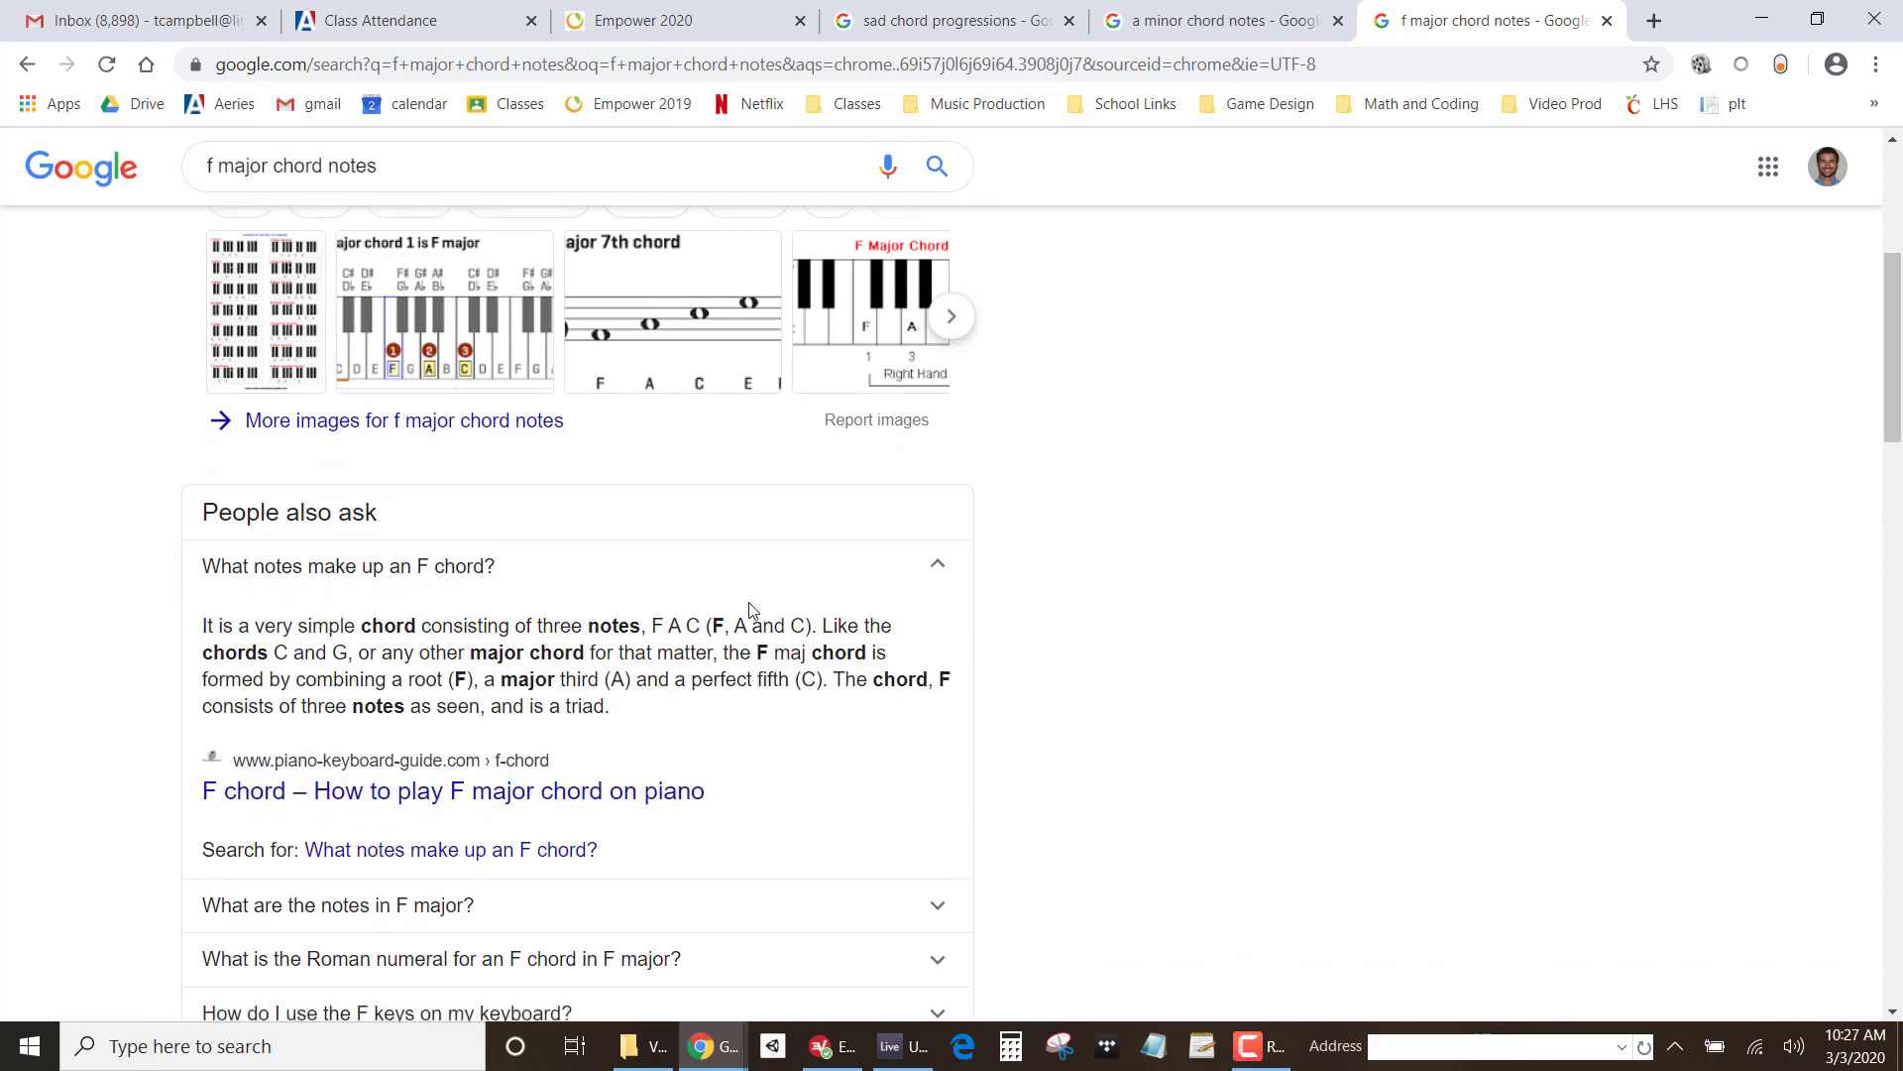
# Step: Switch back to Ableton Live and add an F2 note at 2.1.1, extended to 2.3.1
pyautogui.hotkey('alt', 'Tab')
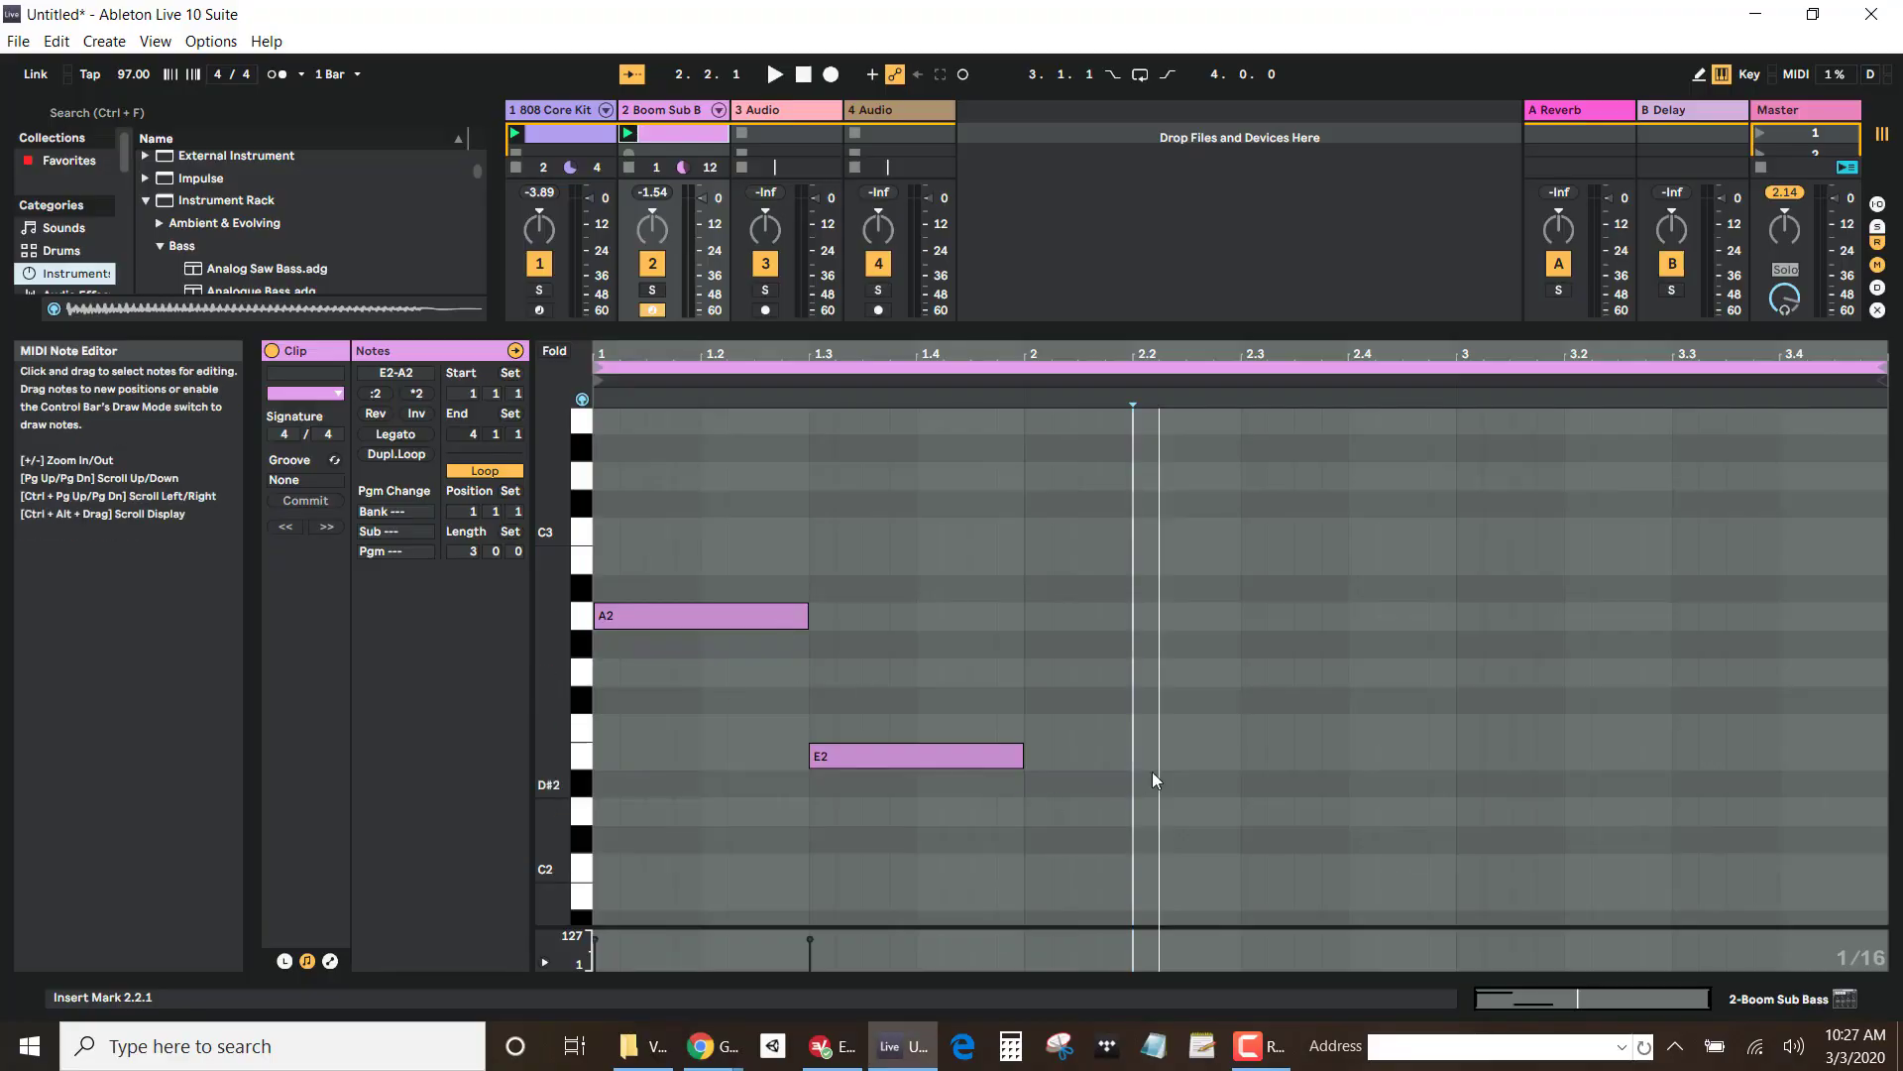
pyautogui.click(1185, 734)
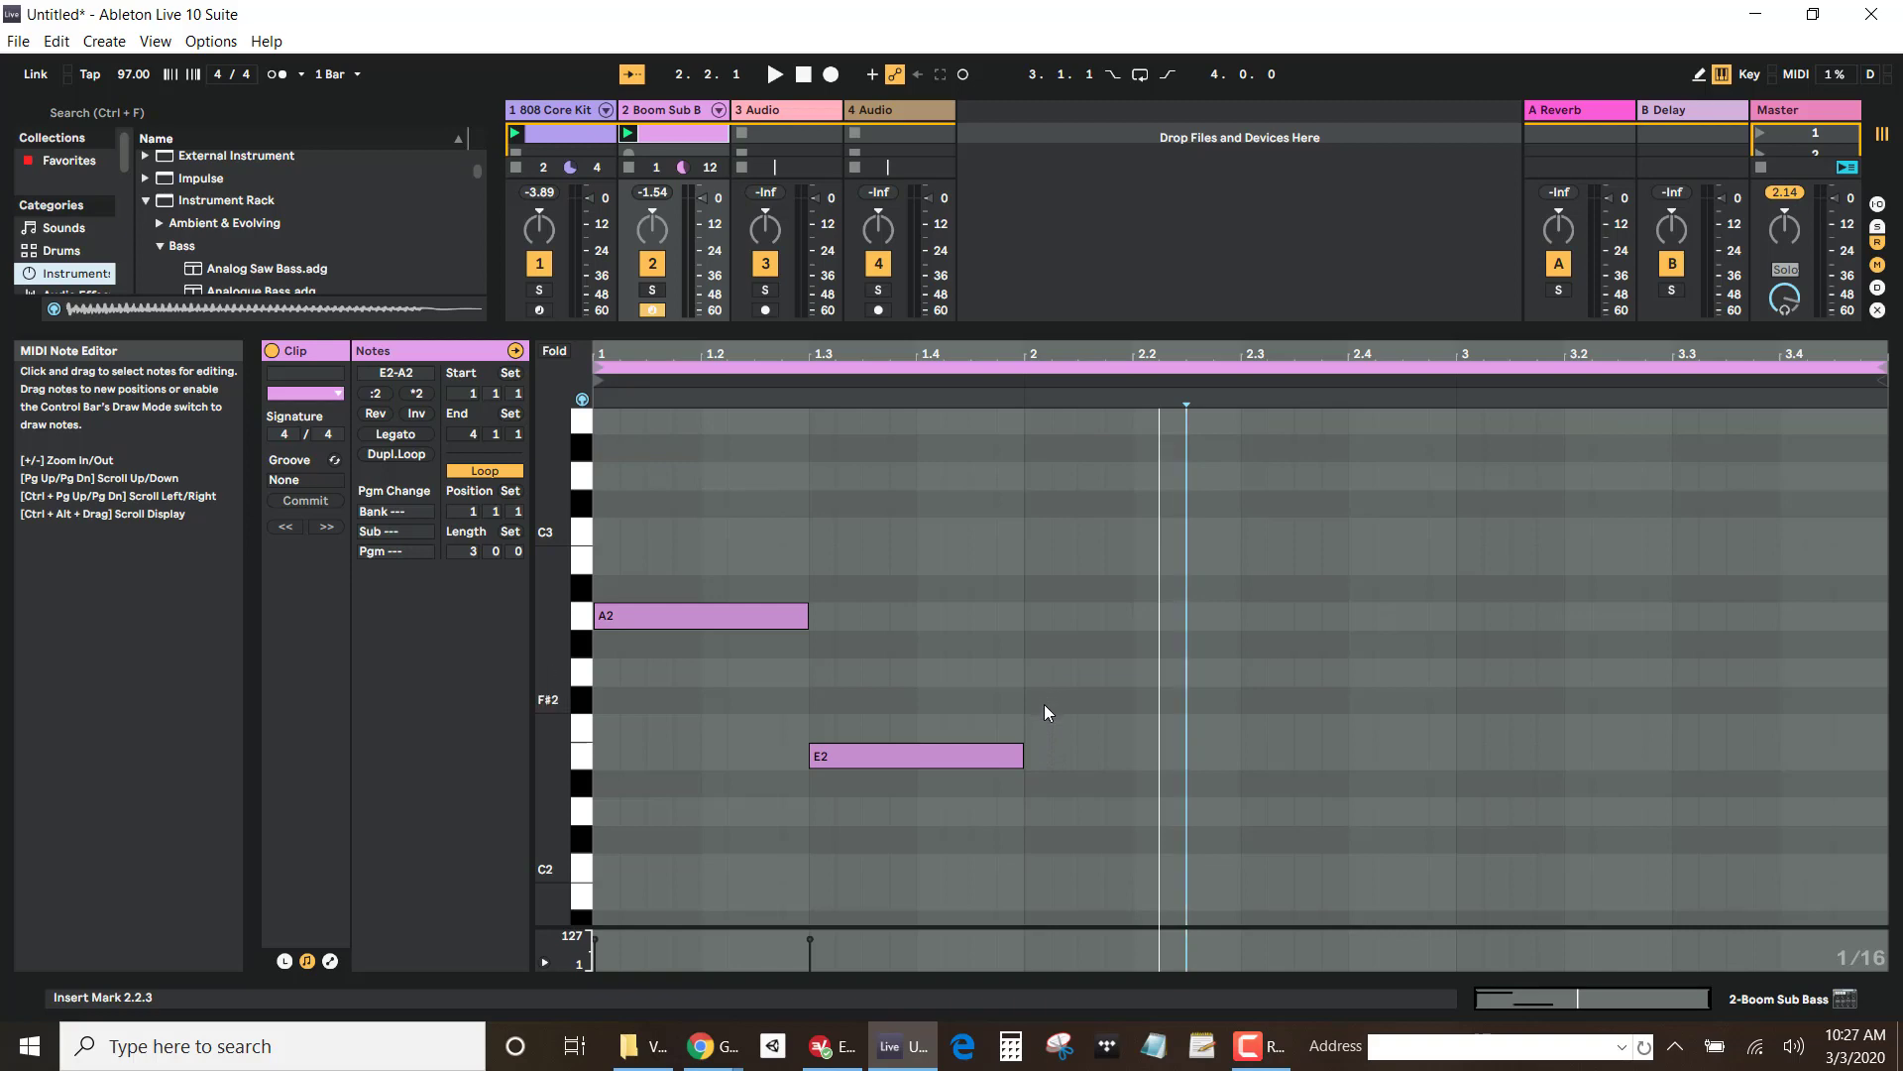
pyautogui.doubleClick(1046, 732)
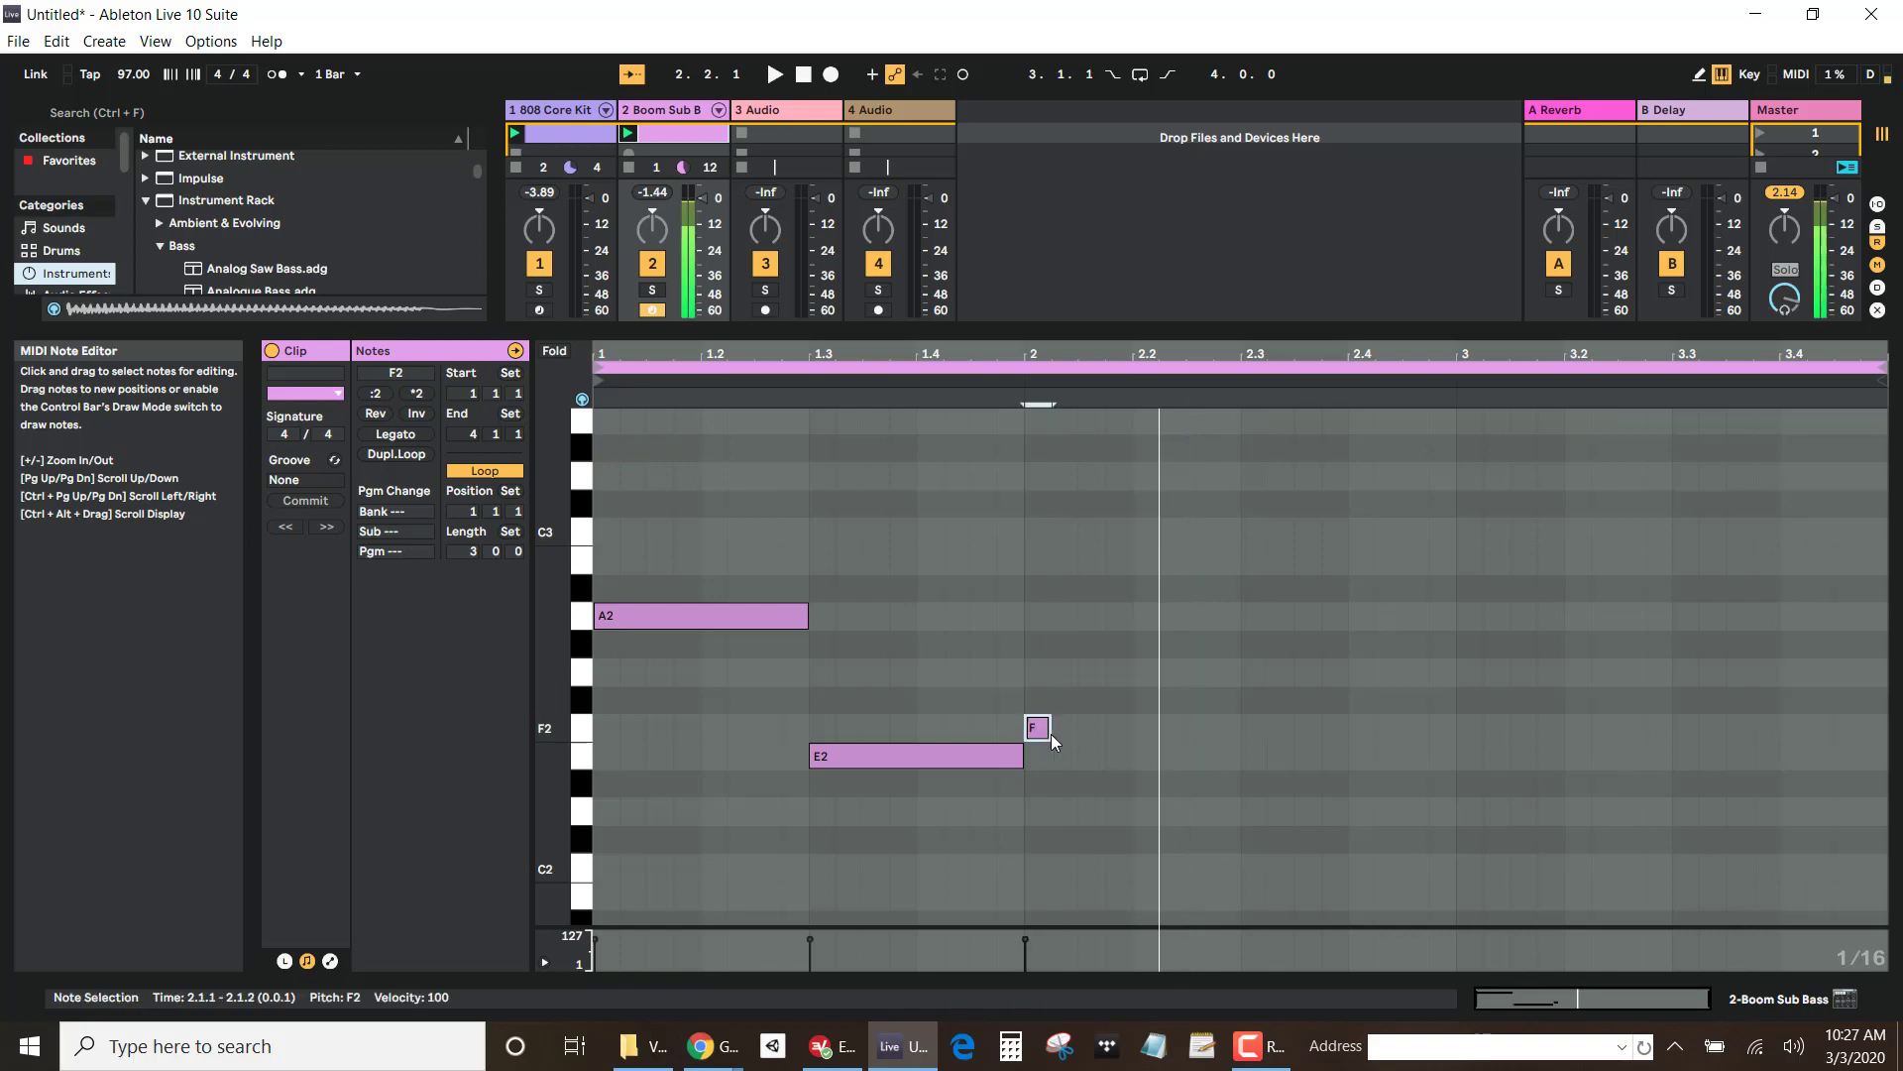
pyautogui.moveTo(1049, 730); pyautogui.dragTo(1235, 731)
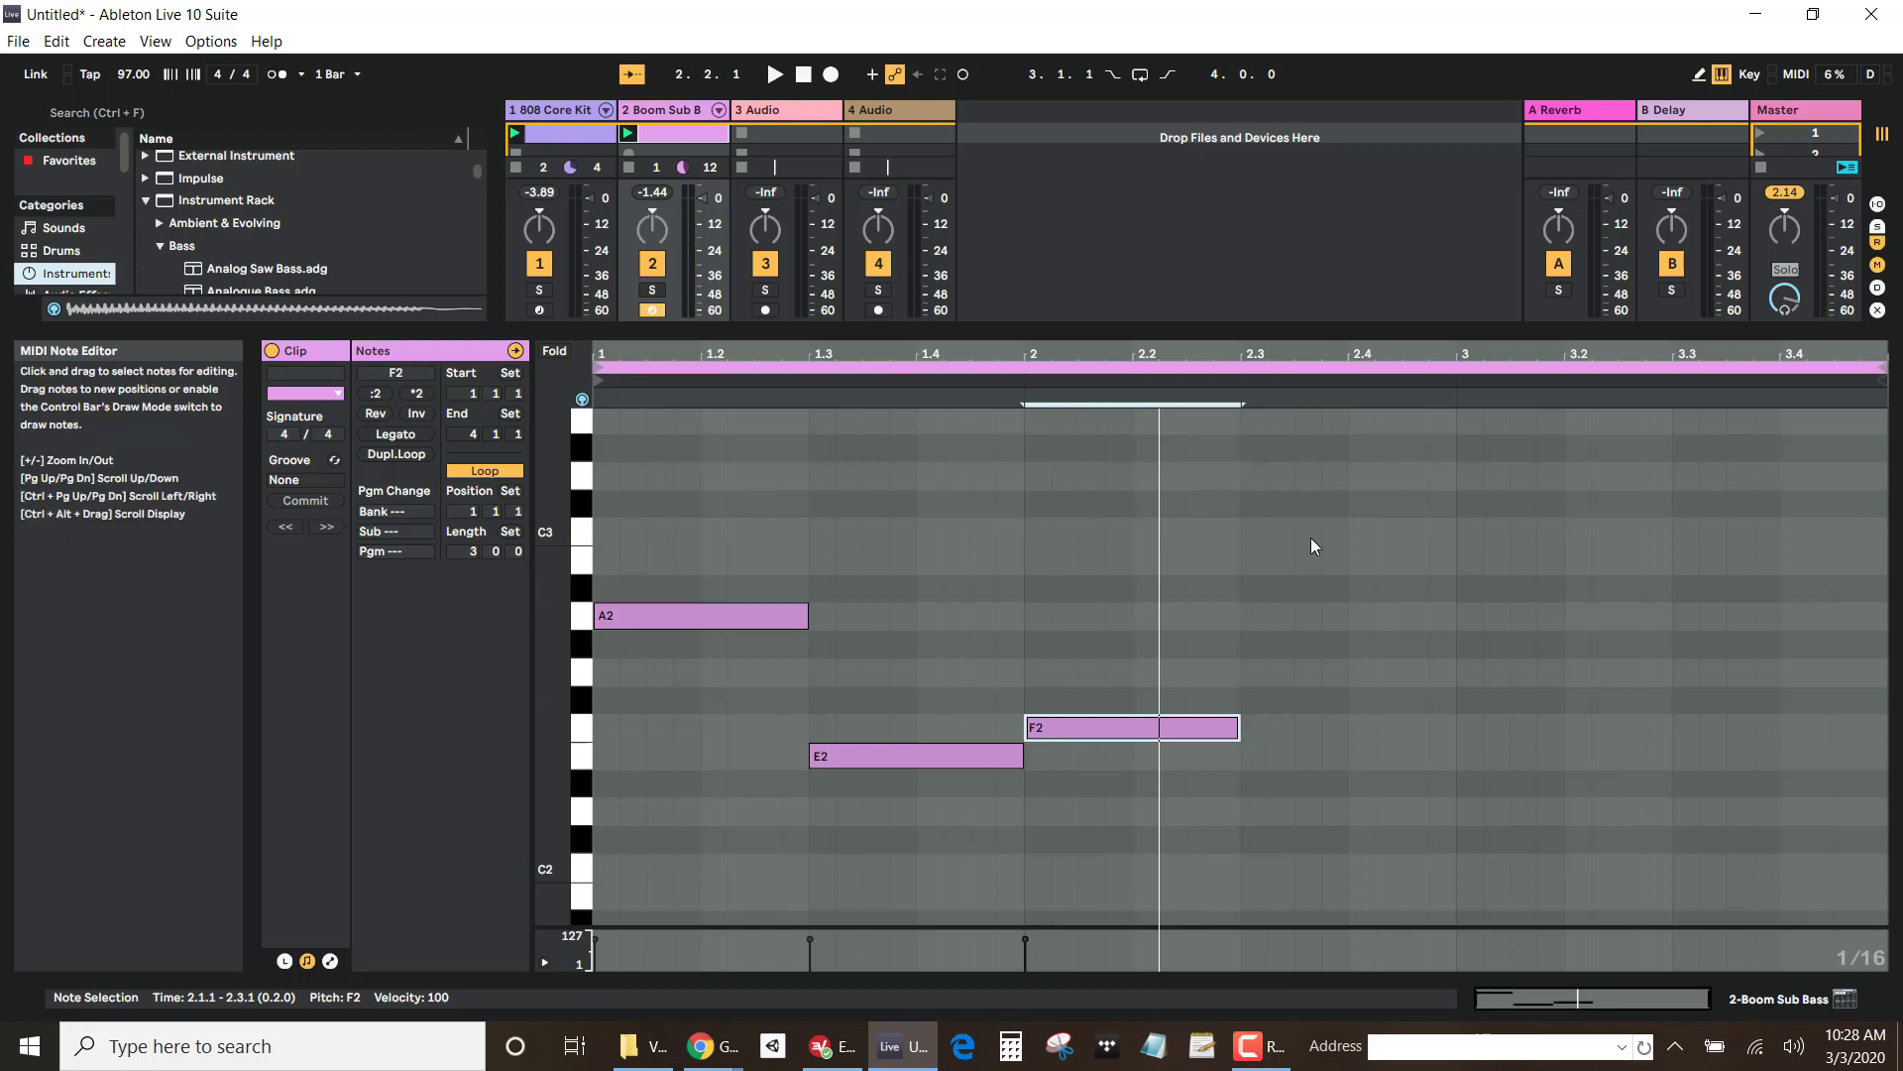
# Step: Add a C3 note at 2.3.1, directly after the F2 note, extend it to 3.1.1, and play the bass line
pyautogui.doubleClick(1259, 532)
pyautogui.moveTo(1266, 532); pyautogui.dragTo(1453, 550)
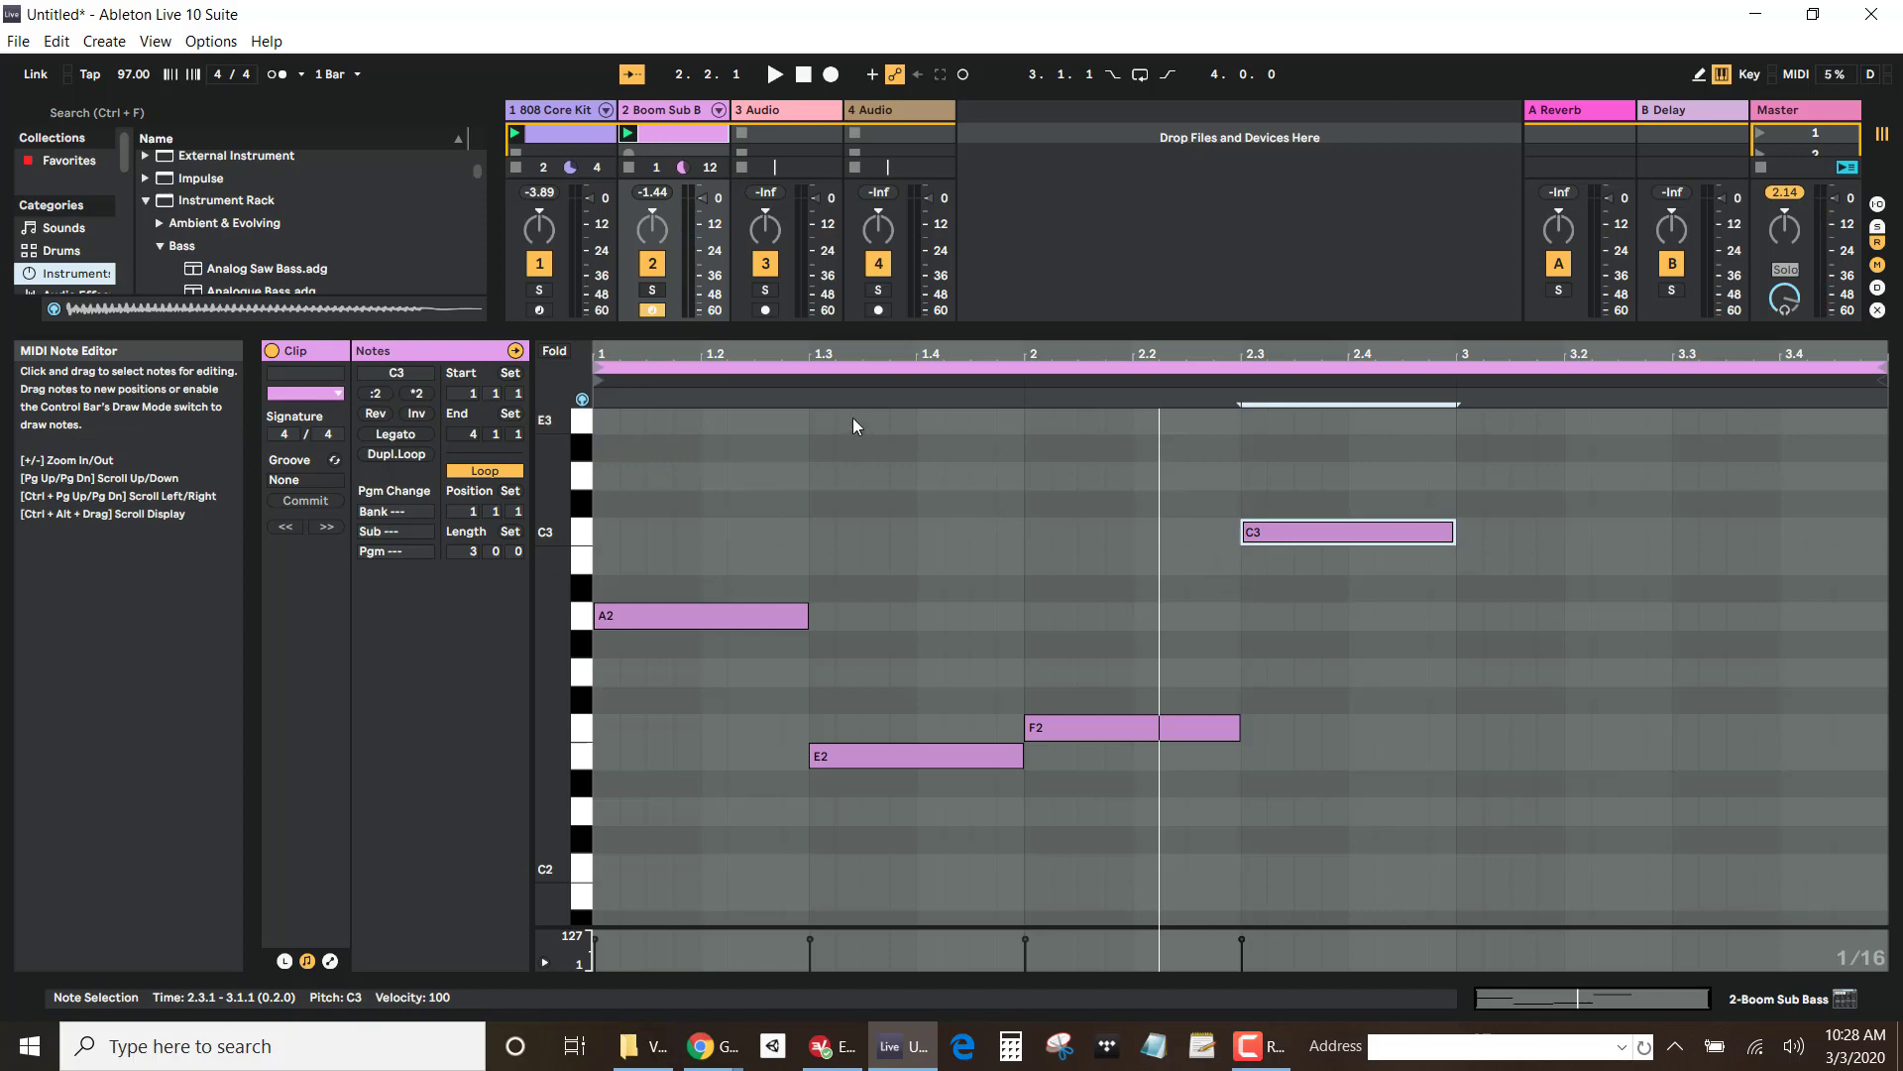
pyautogui.press('space')
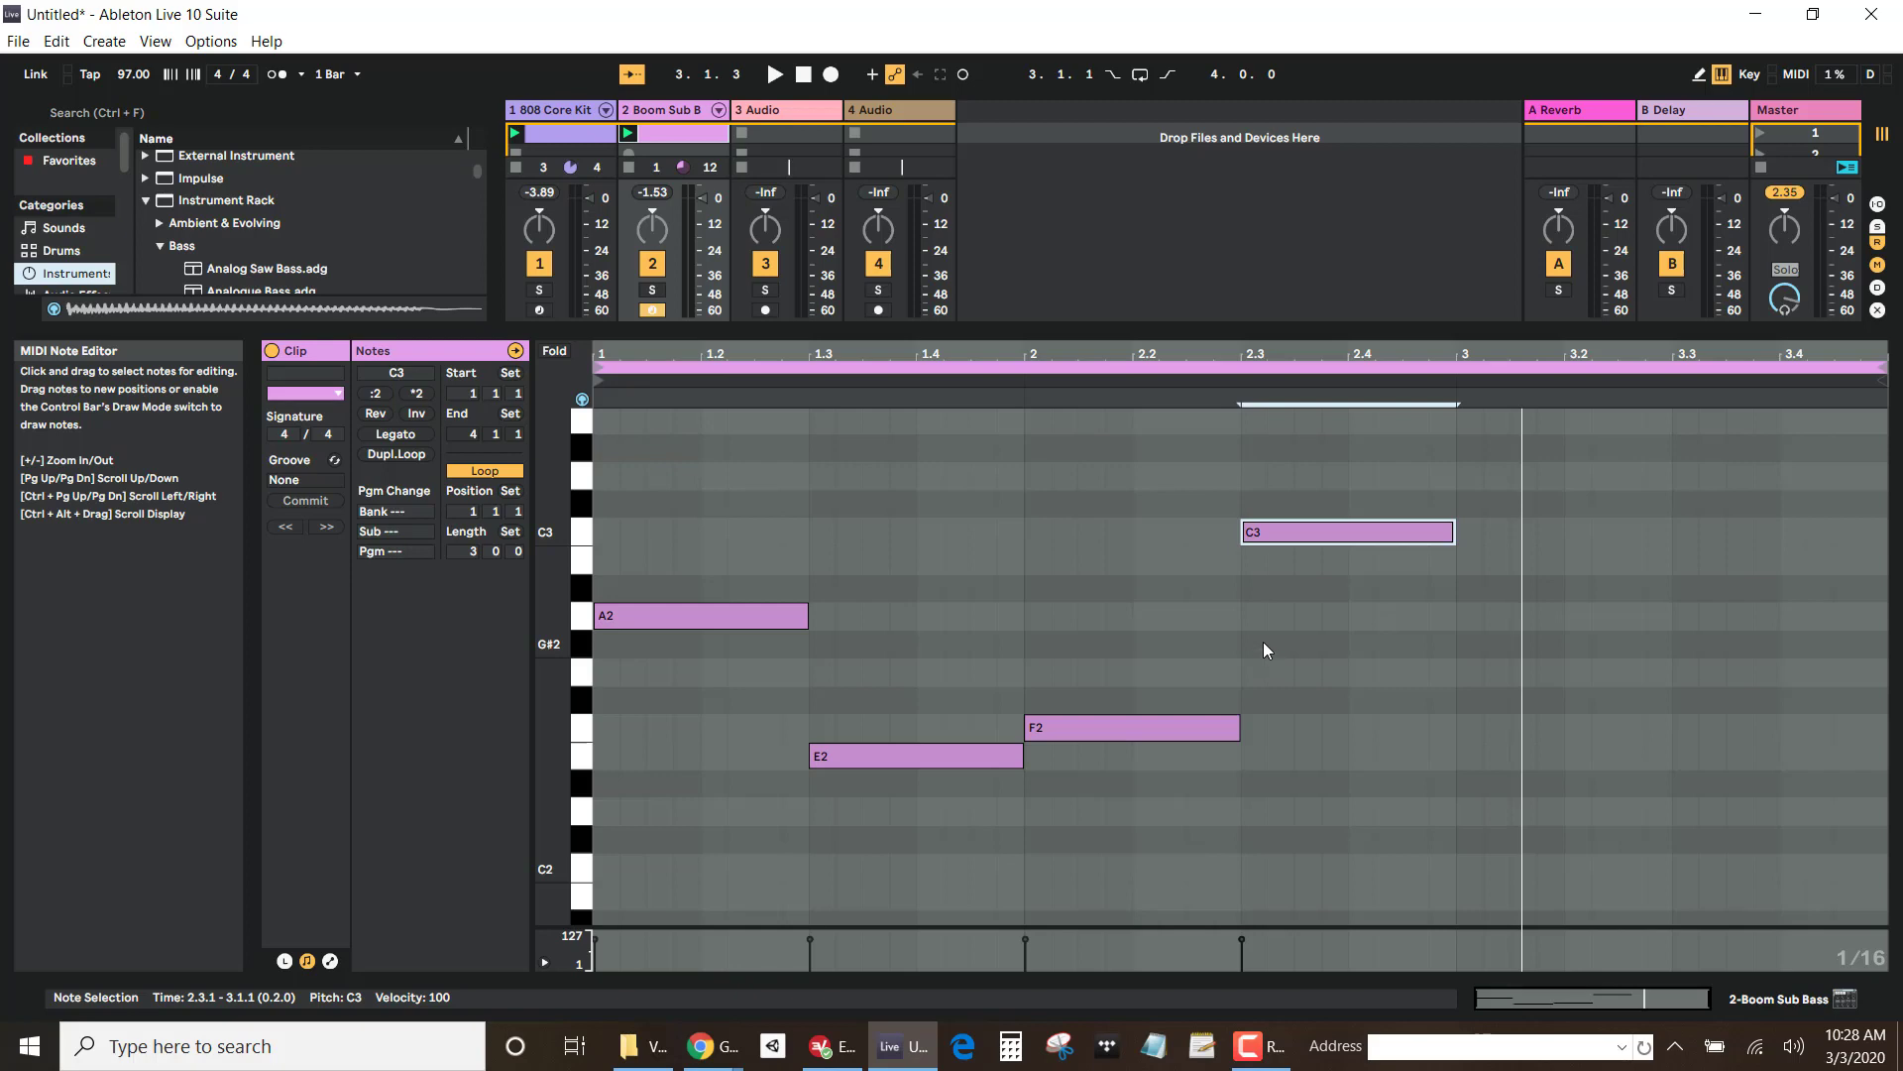
# Step: Switch to Chrome, check the chords in the sad chord progressions results, and return to the F major chord notes results
pyautogui.hotkey('alt', 'Tab')
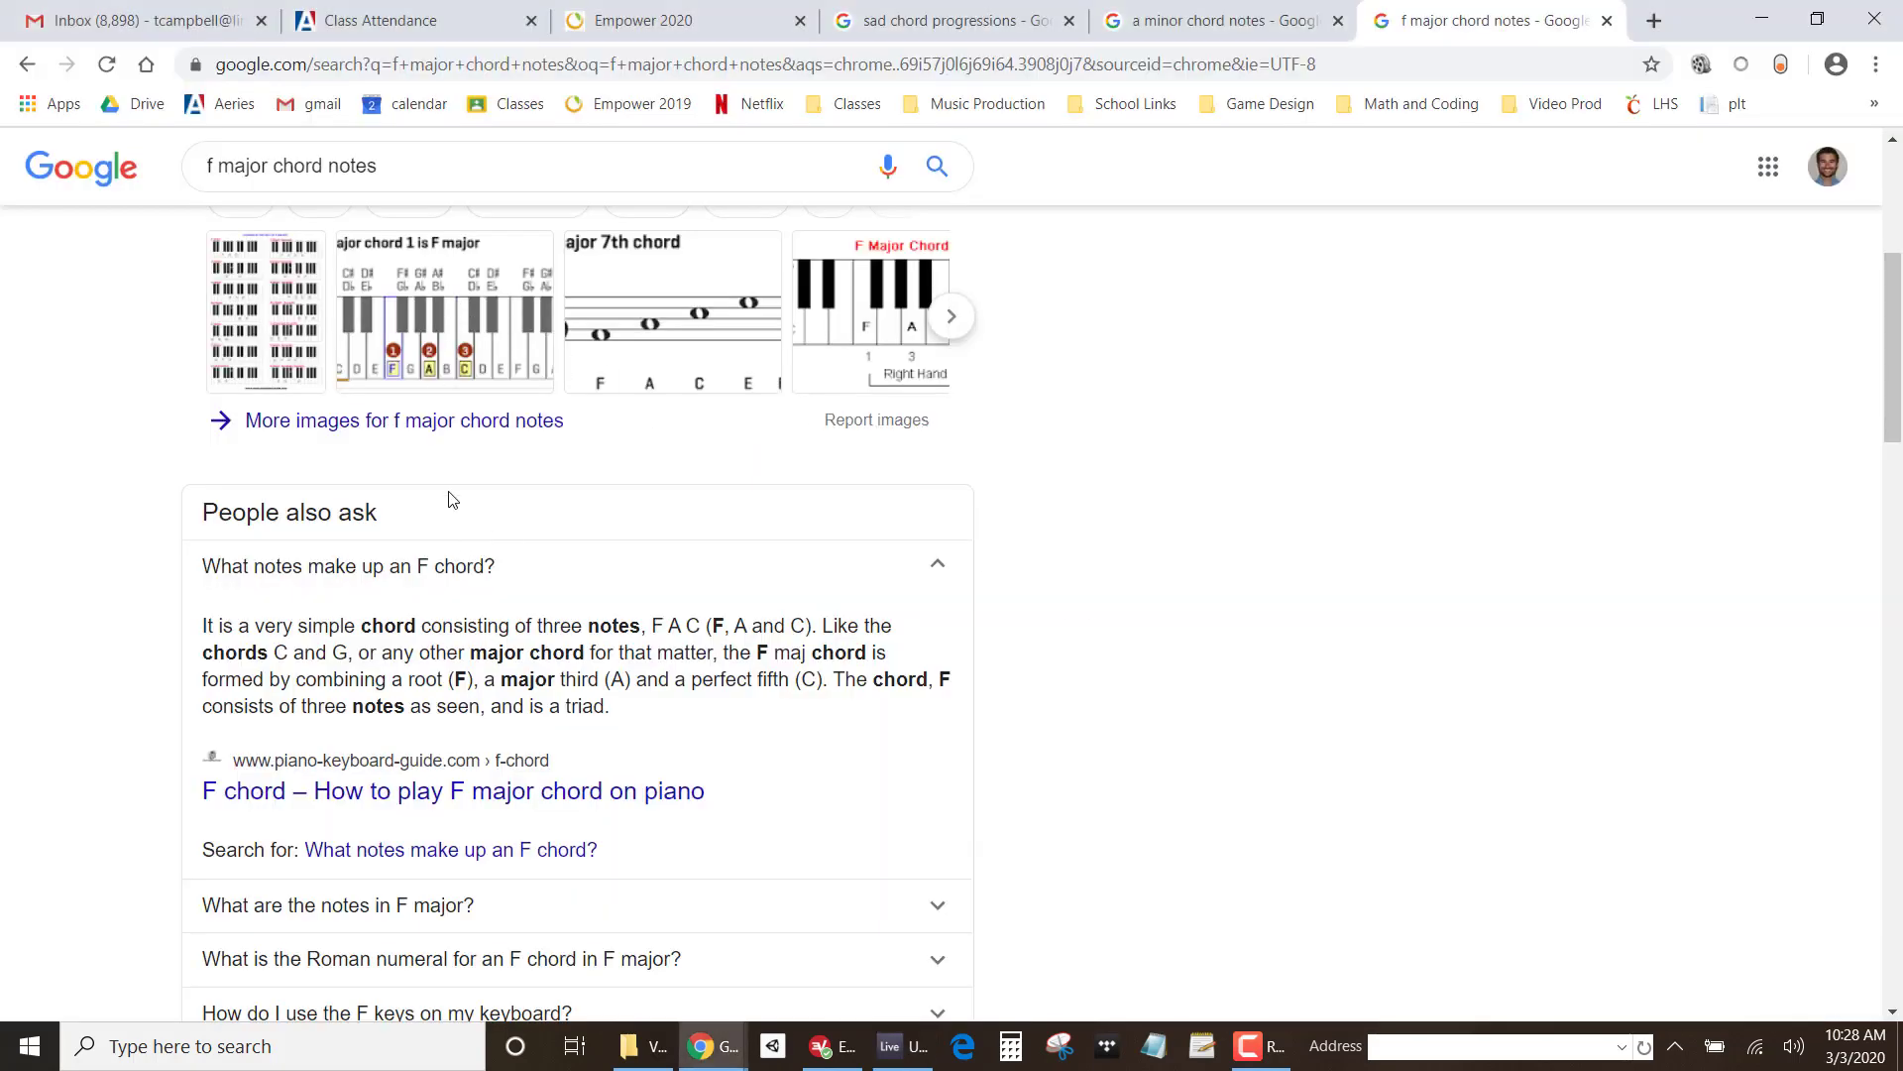
pyautogui.click(878, 24)
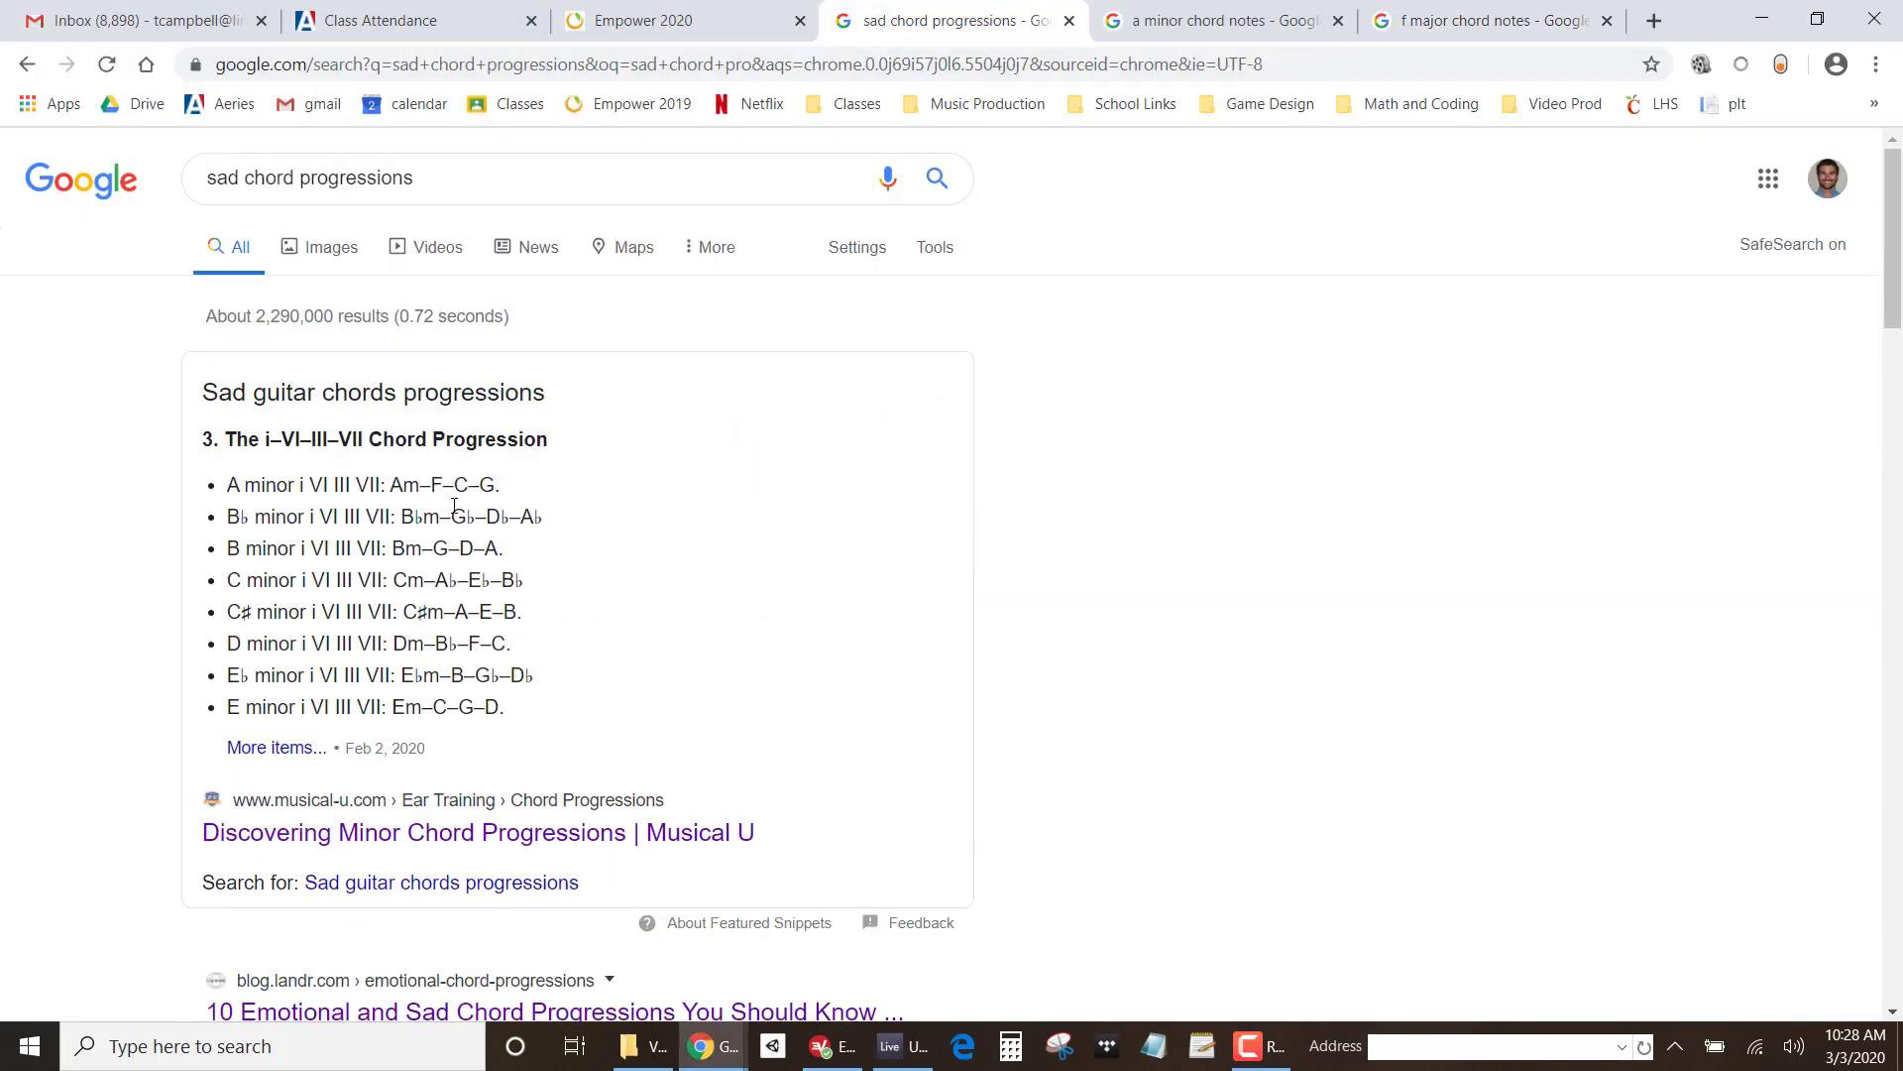
pyautogui.click(1429, 20)
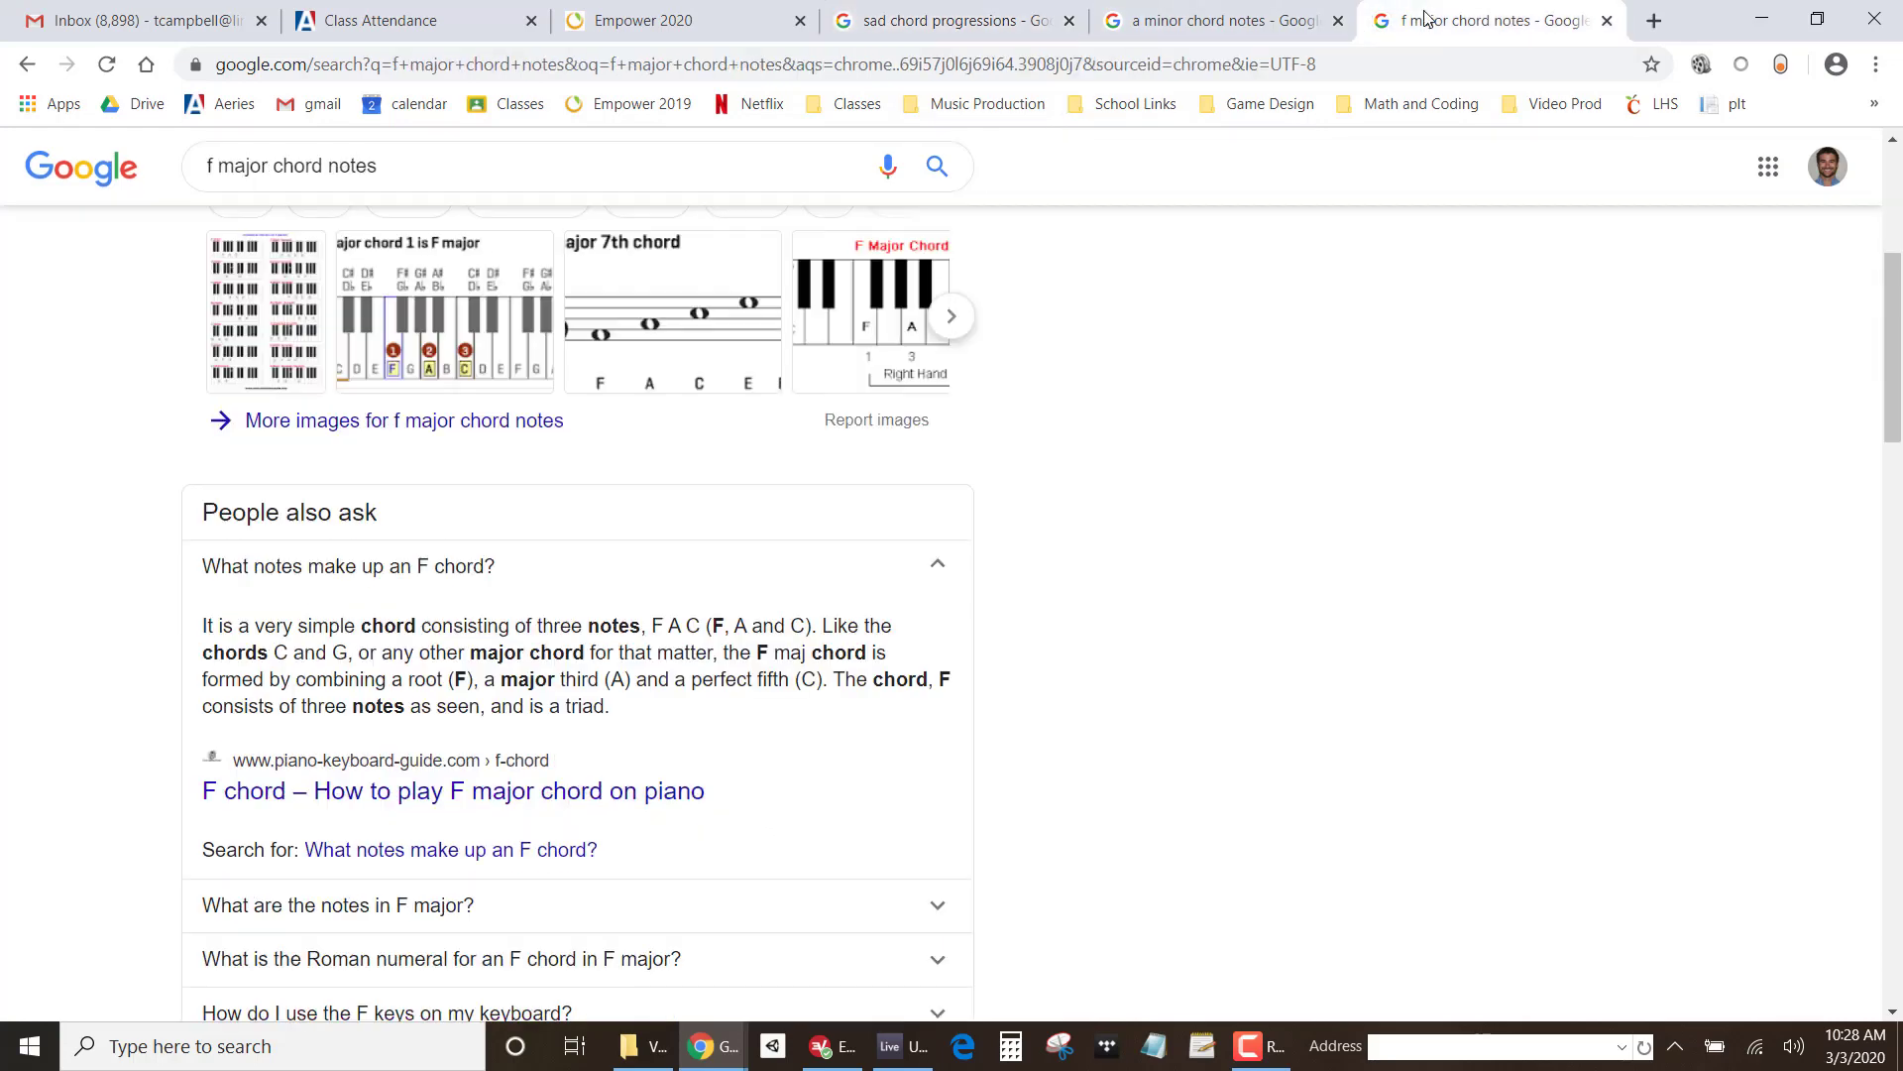
# Step: Search Google for "c major chord notes" and expand the answer on which notes are in the C major chord
pyautogui.click(209, 168)
pyautogui.press('Delete')
pyautogui.write('c')
pyautogui.press('Return')
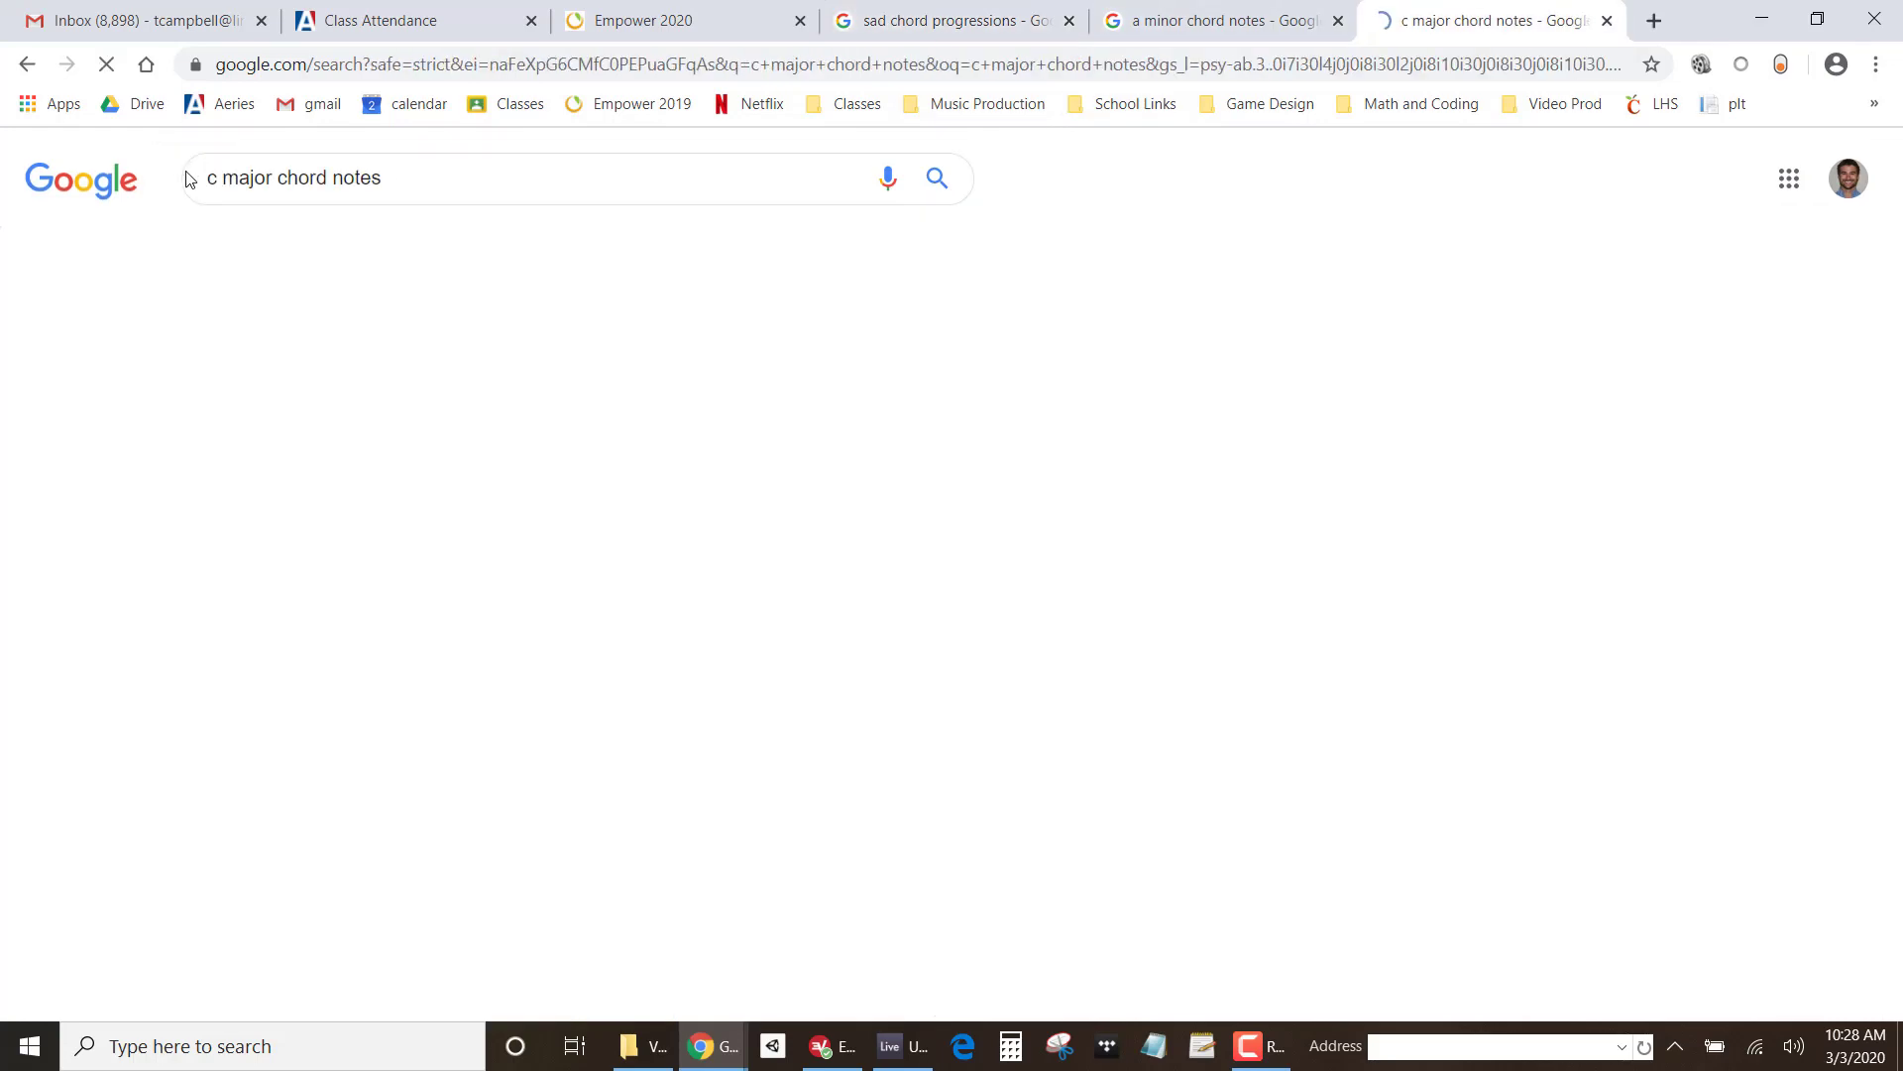
pyautogui.scroll(-6, 456, 518)
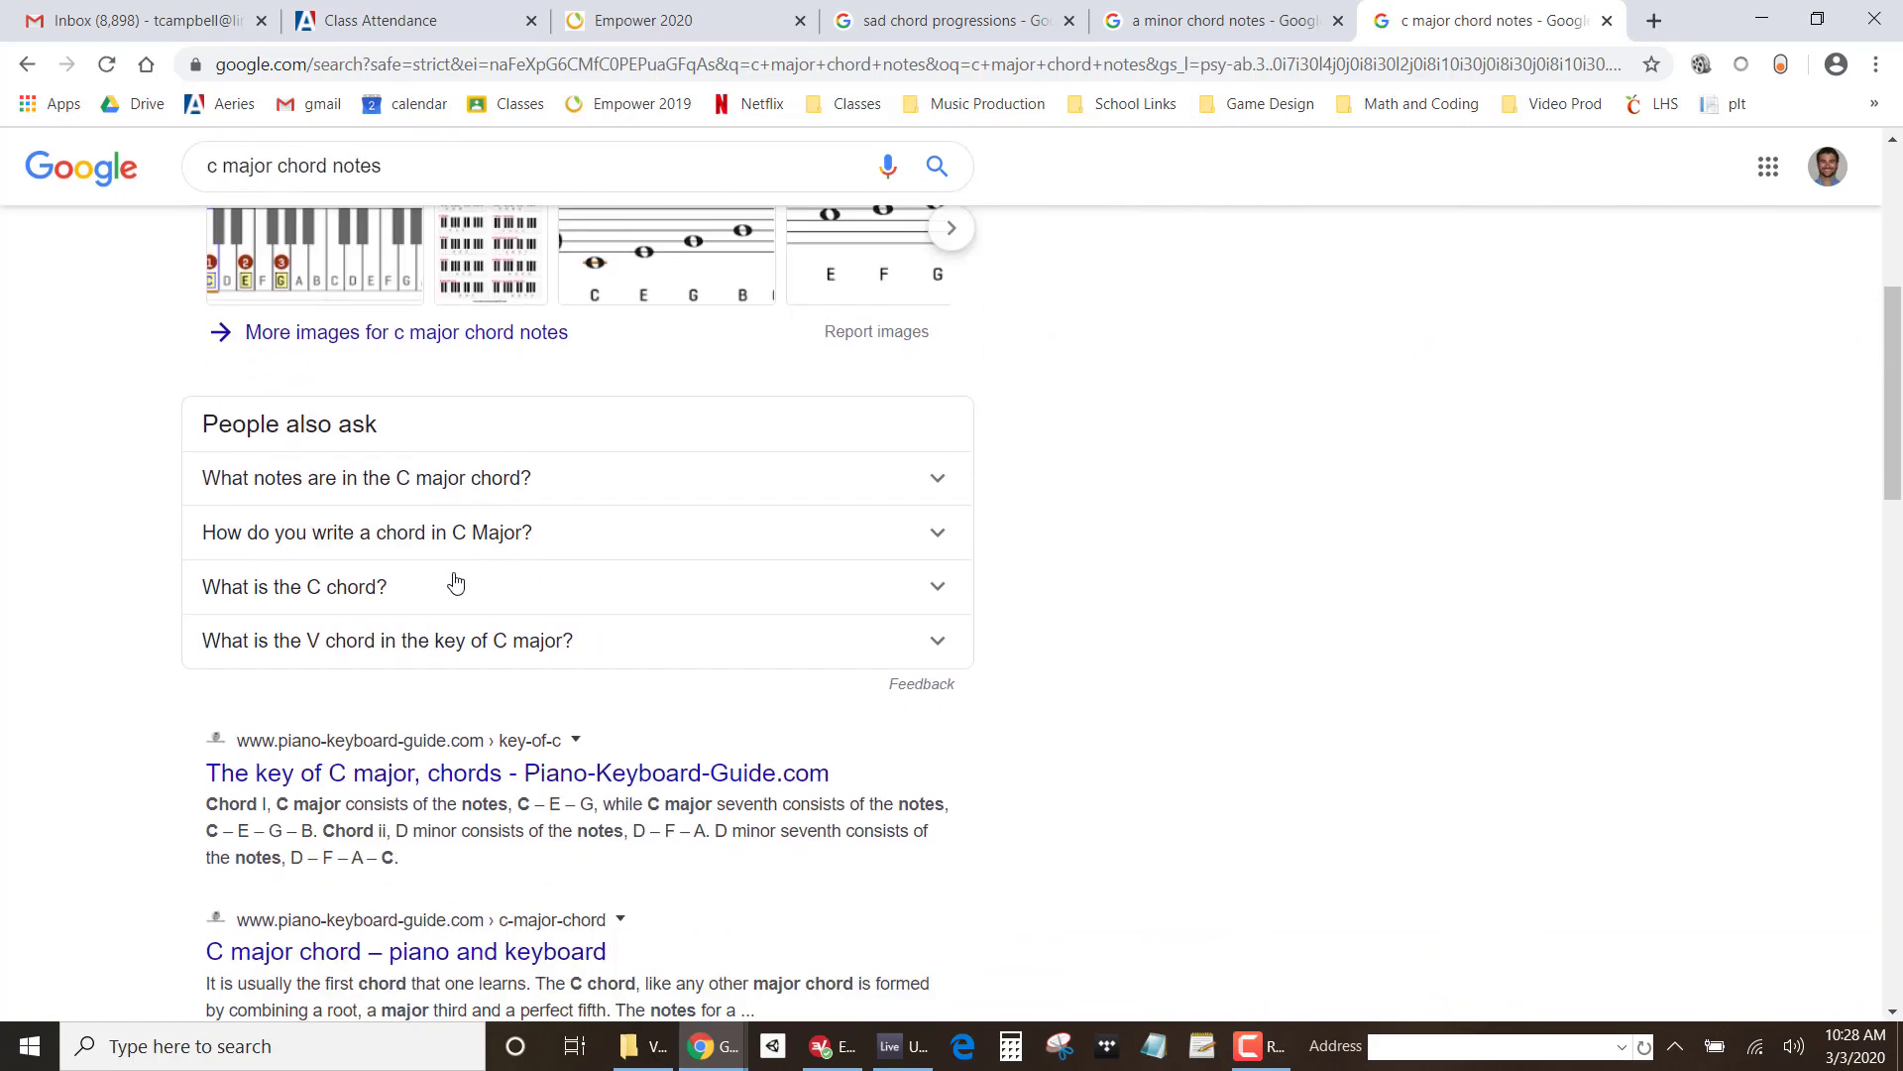
pyautogui.click(439, 439)
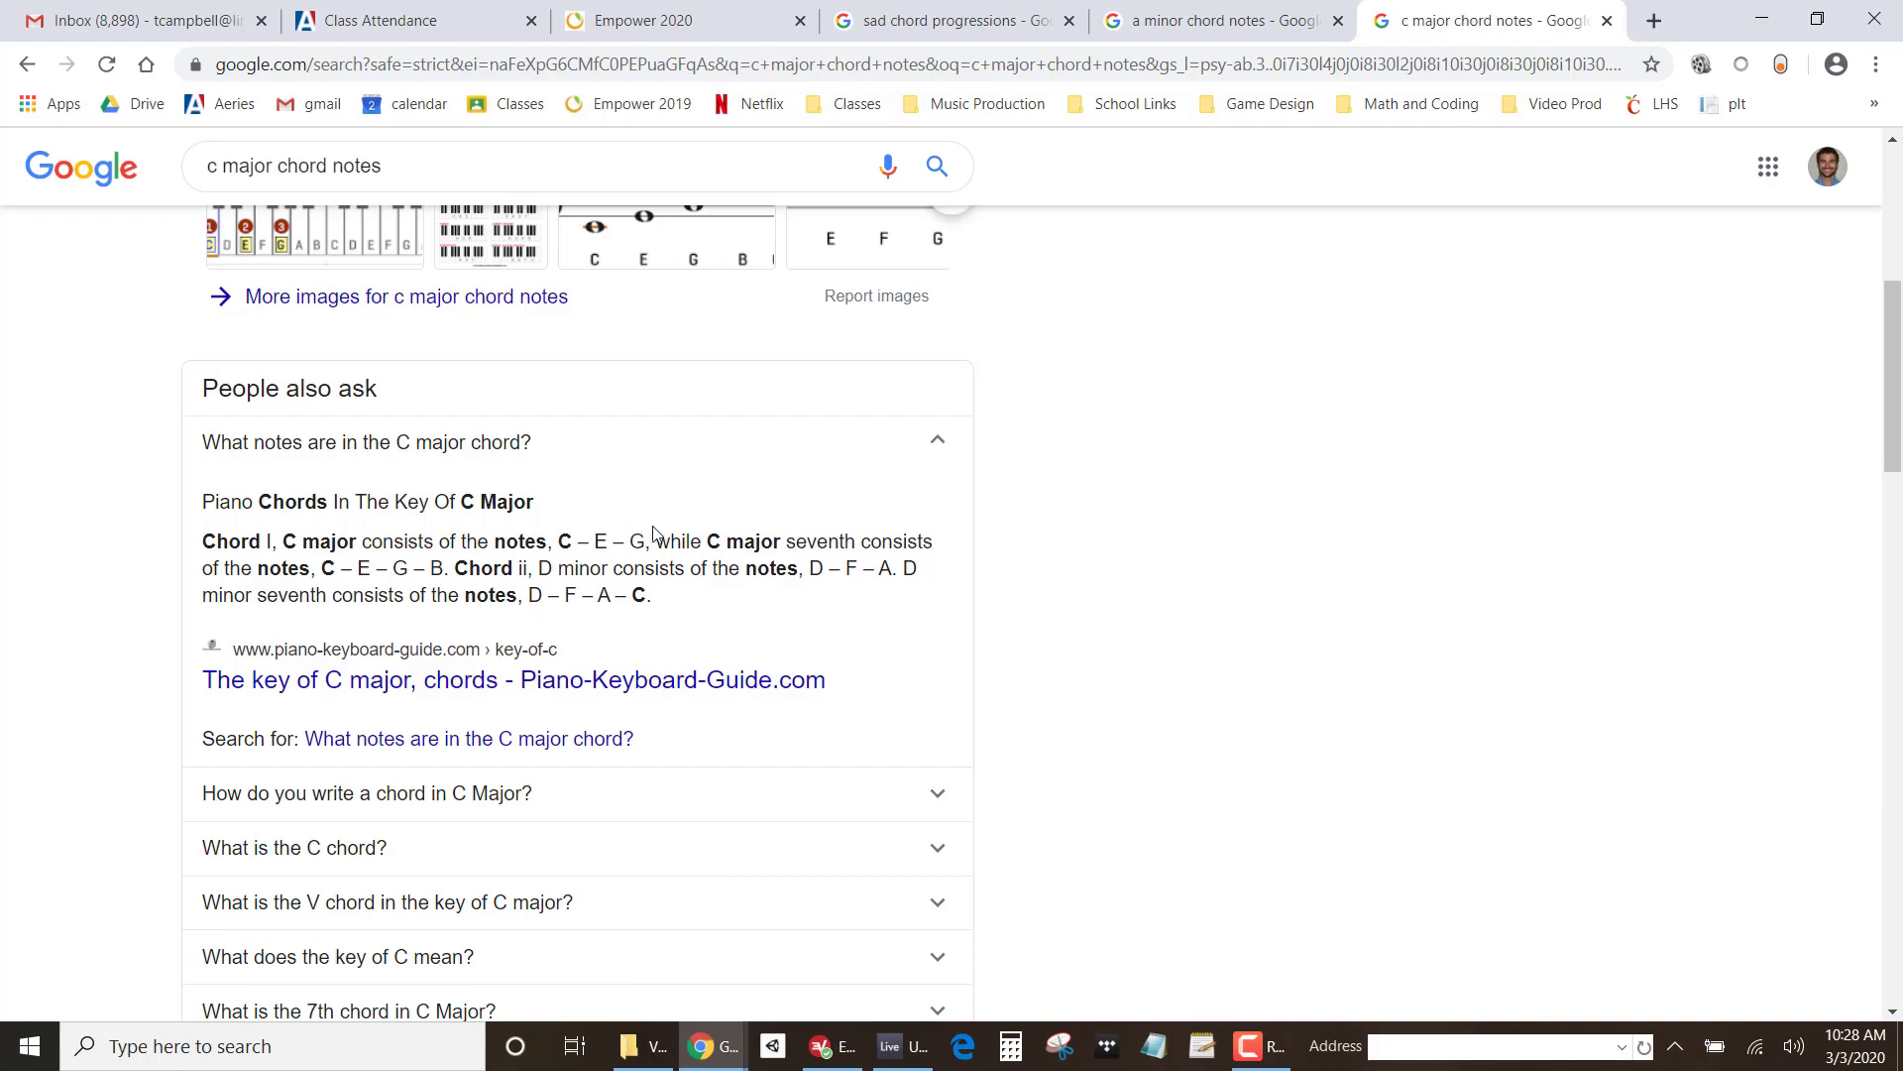
# Step: Switch back to Ableton Live, add an E2 note from 3.1.1 to 3.3.1 and a G2 note from 3.3.1 to 4.1.1, and play the bass line
pyautogui.hotkey('alt', 'Tab')
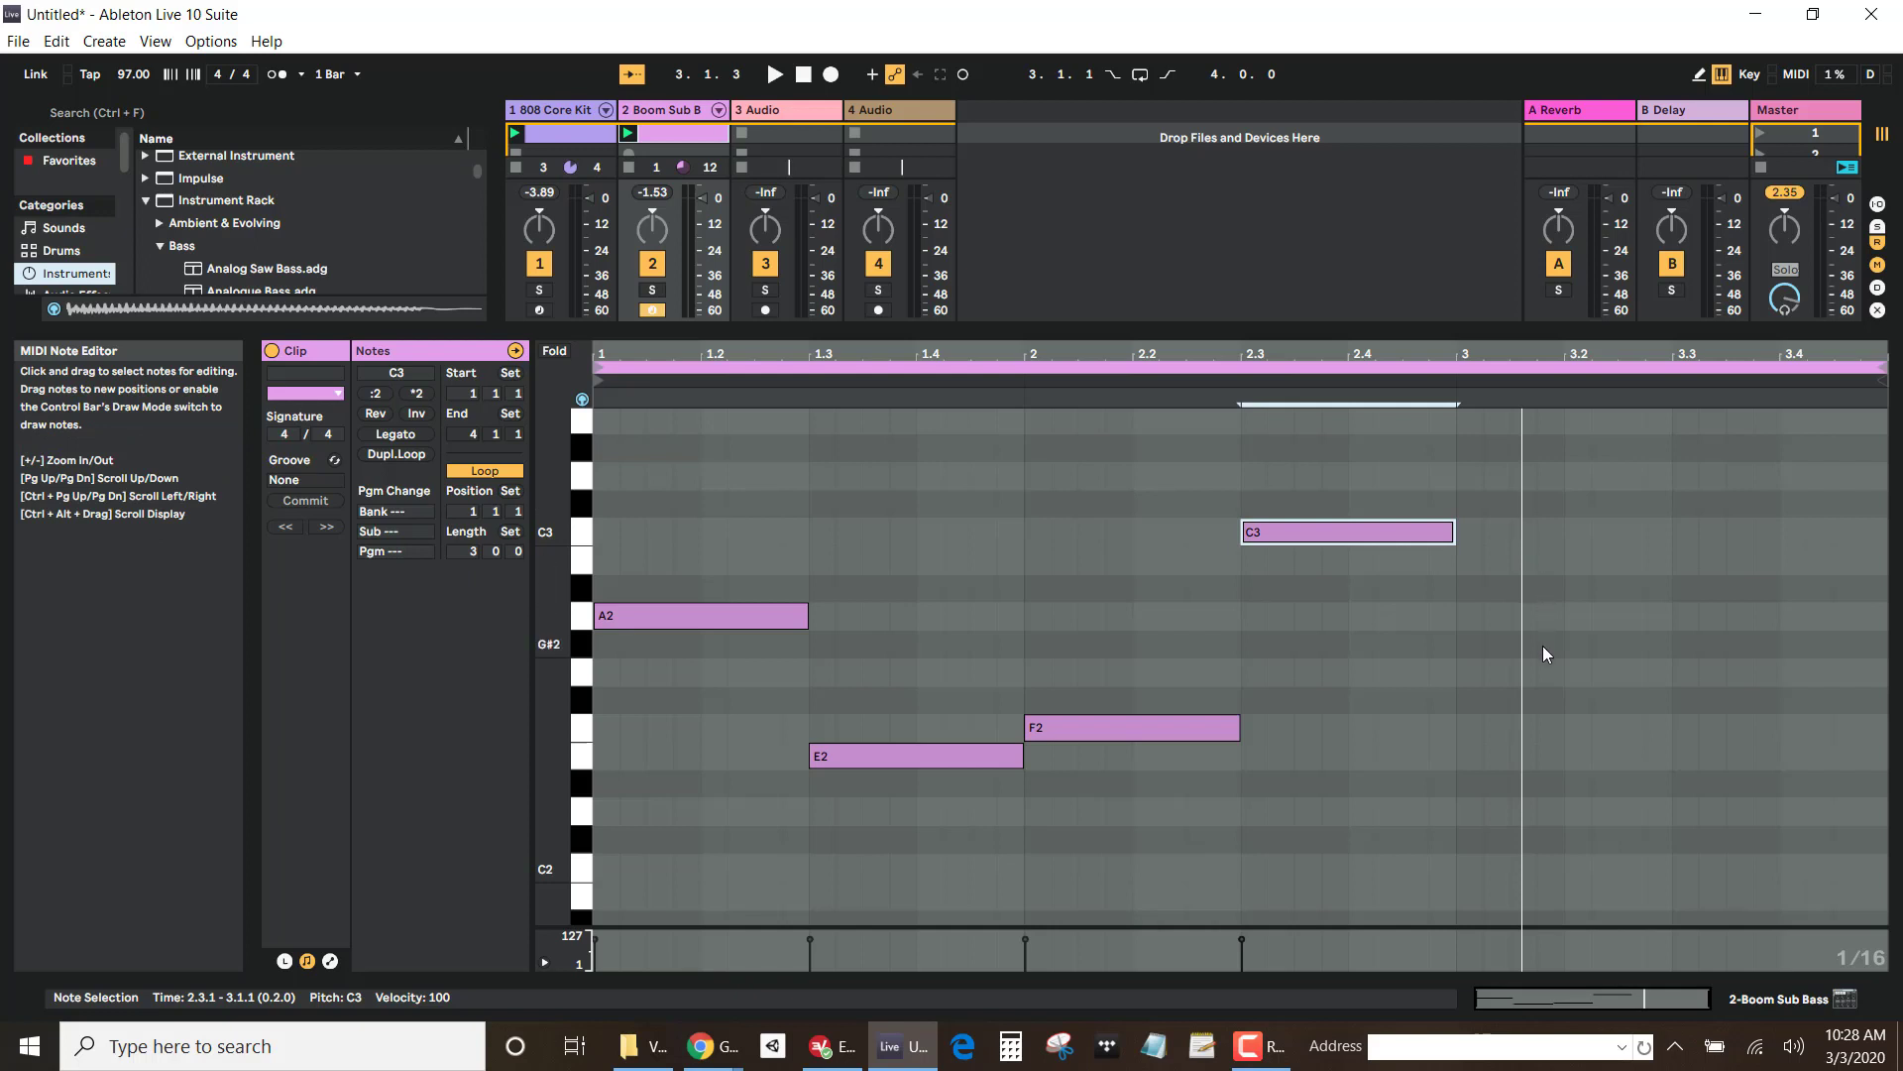
pyautogui.doubleClick(1549, 757)
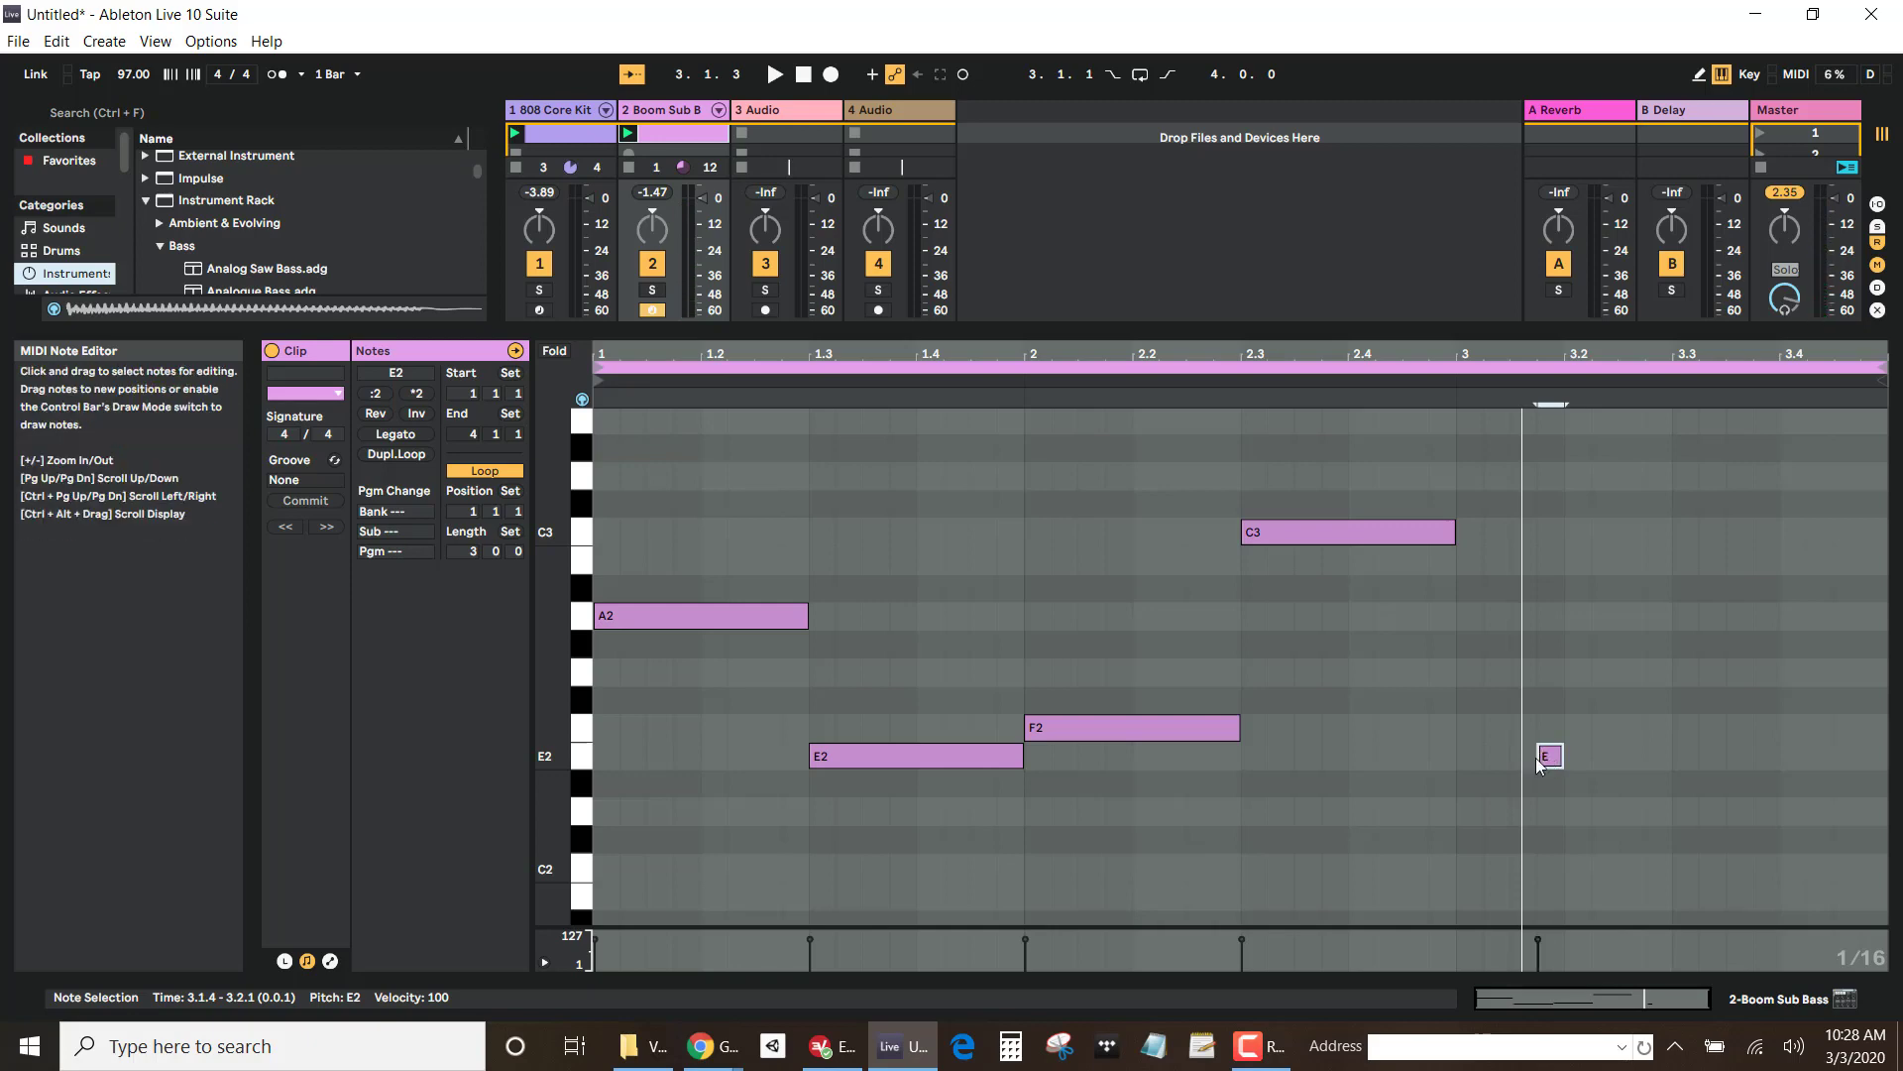
pyautogui.moveTo(1539, 757); pyautogui.dragTo(1664, 751)
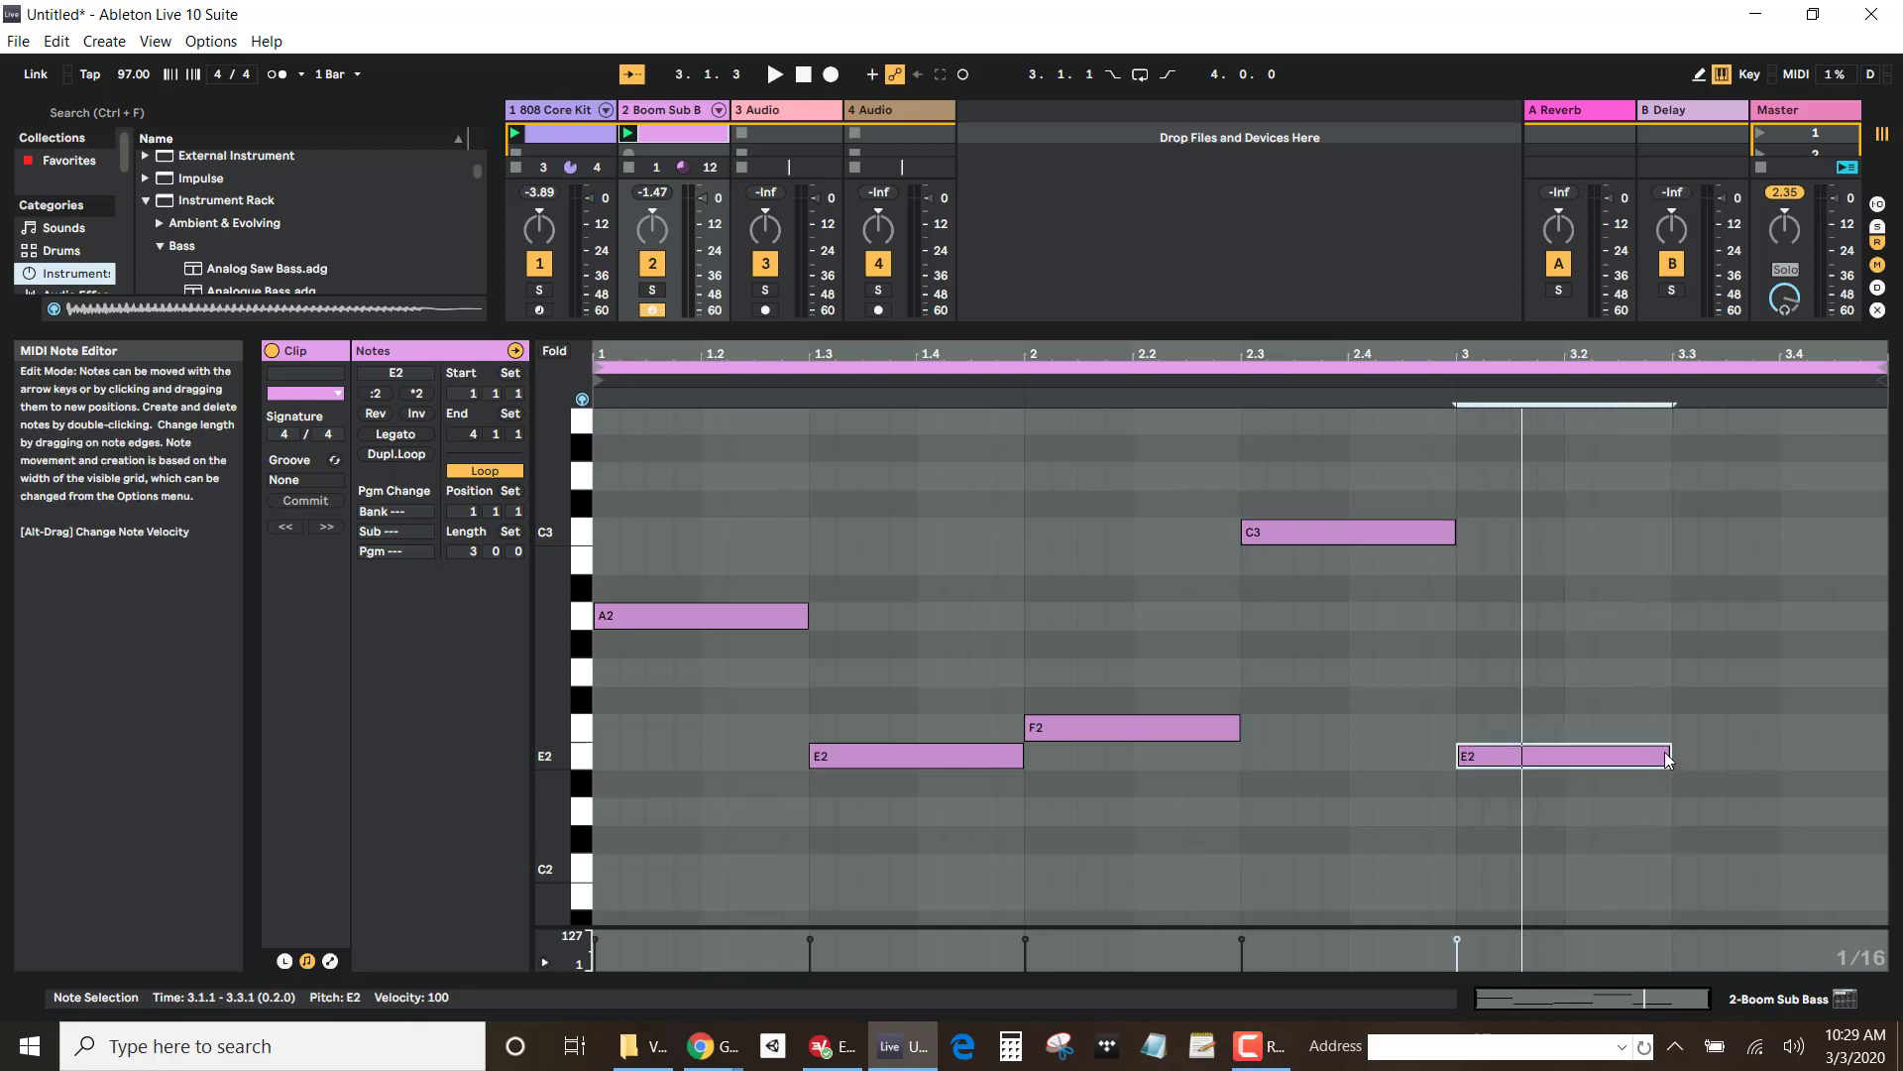
pyautogui.doubleClick(1693, 674)
pyautogui.moveTo(1697, 674); pyautogui.dragTo(1874, 680)
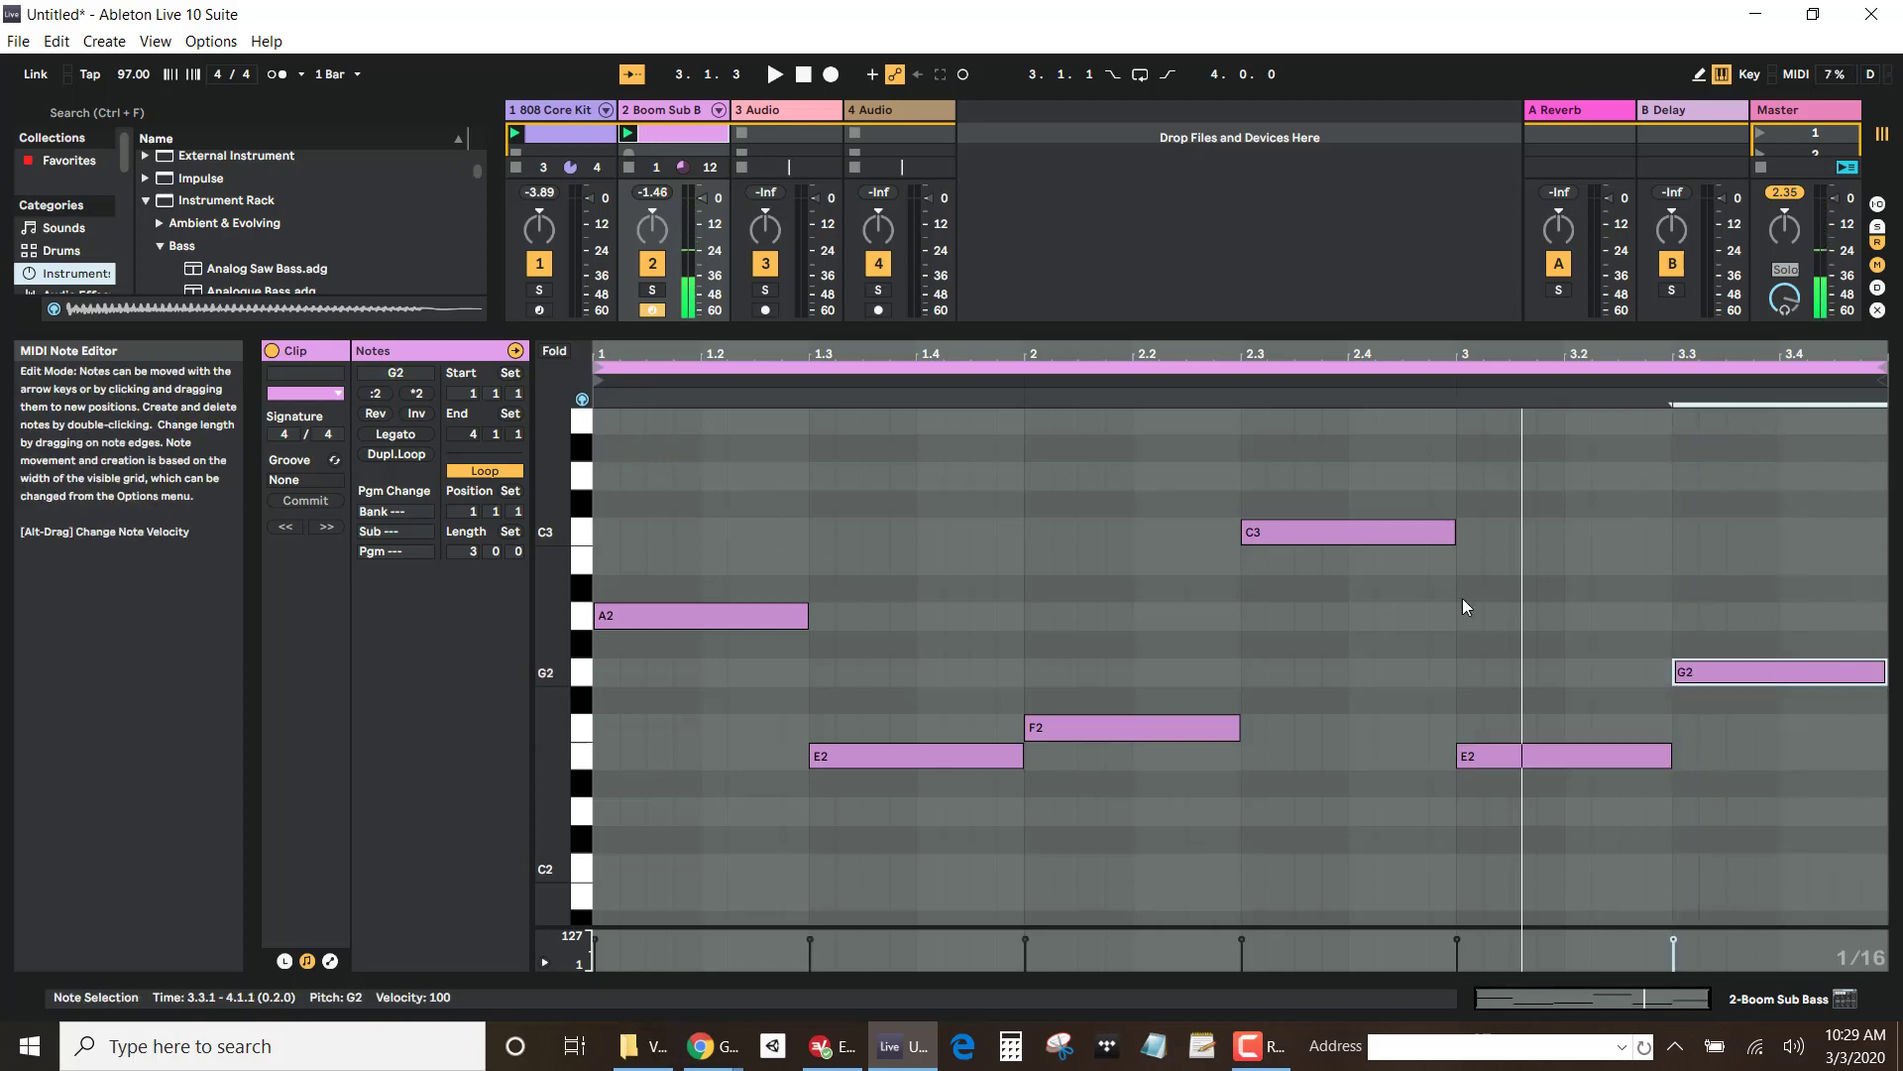
pyautogui.press('space')
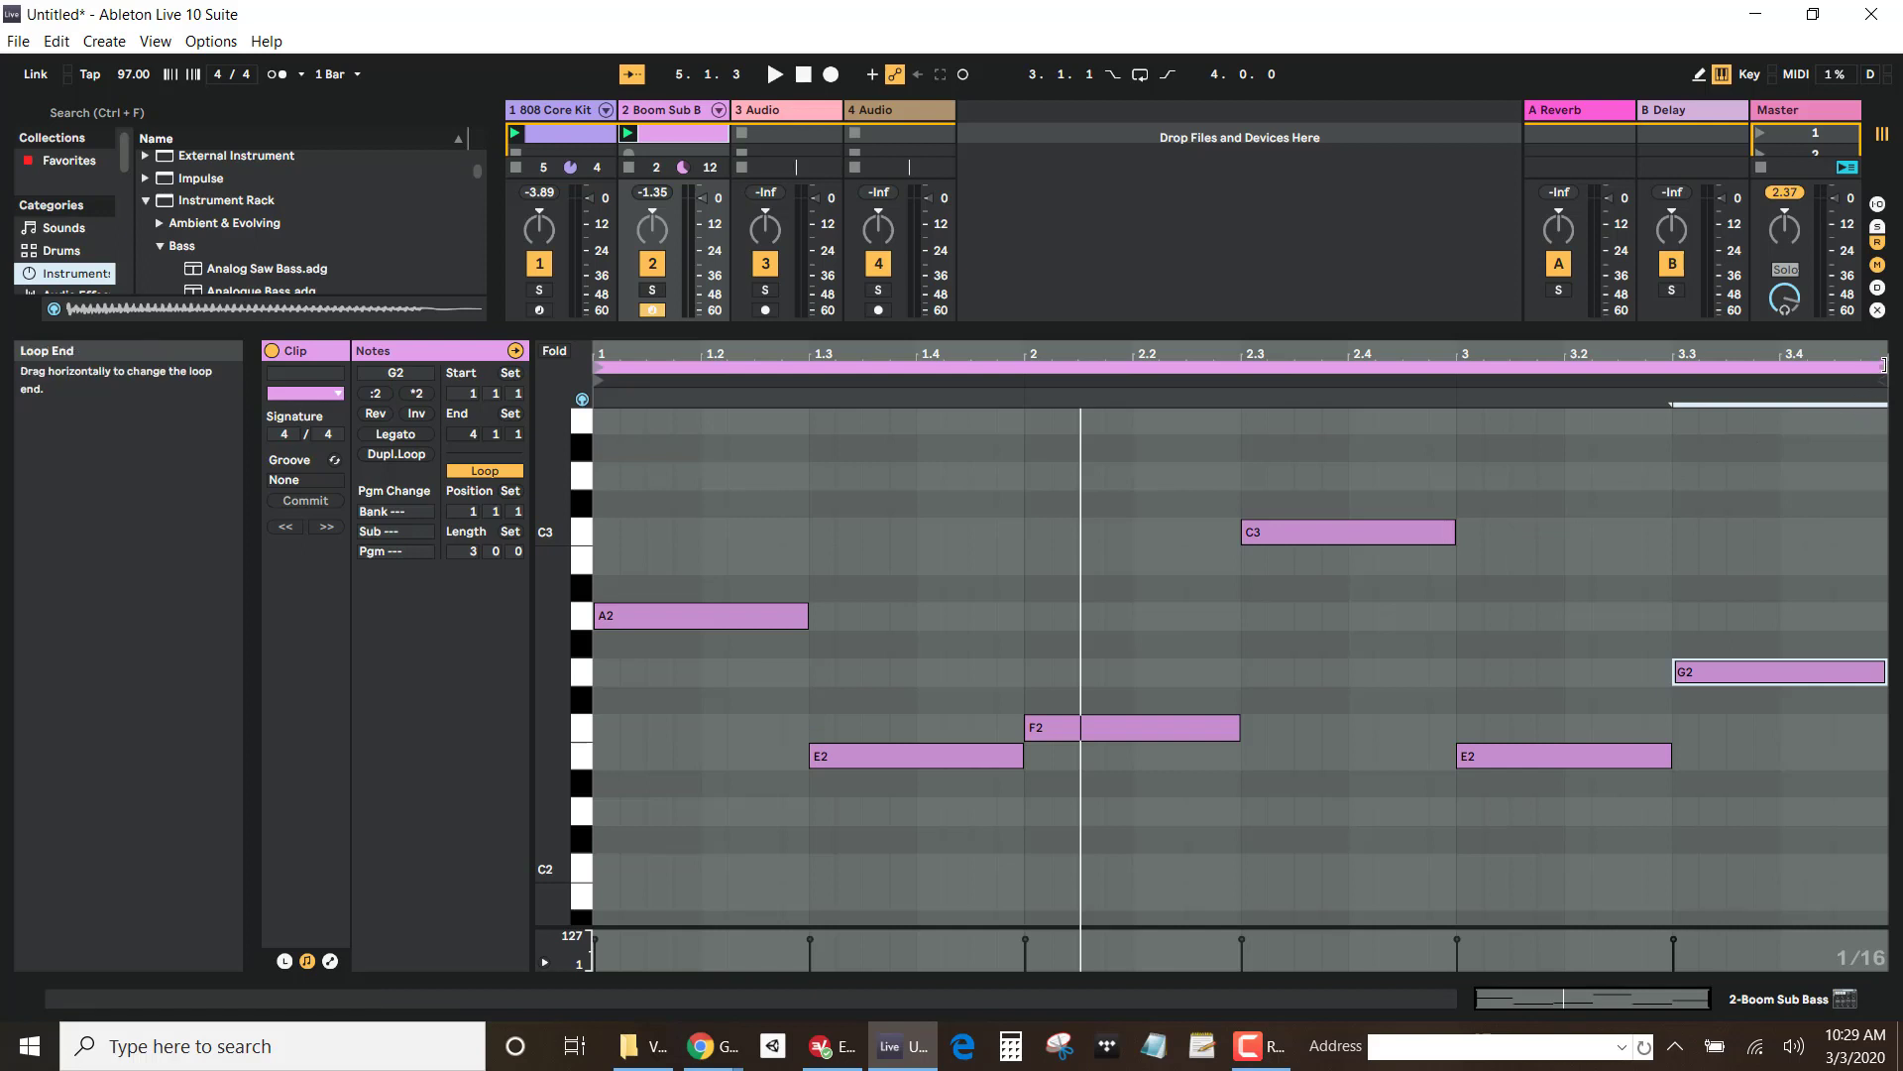
# Step: Shorten the bass clip's loop to two bars, ending at 3.1.1, and play it with the drums
pyautogui.moveTo(1883, 365); pyautogui.dragTo(1457, 372)
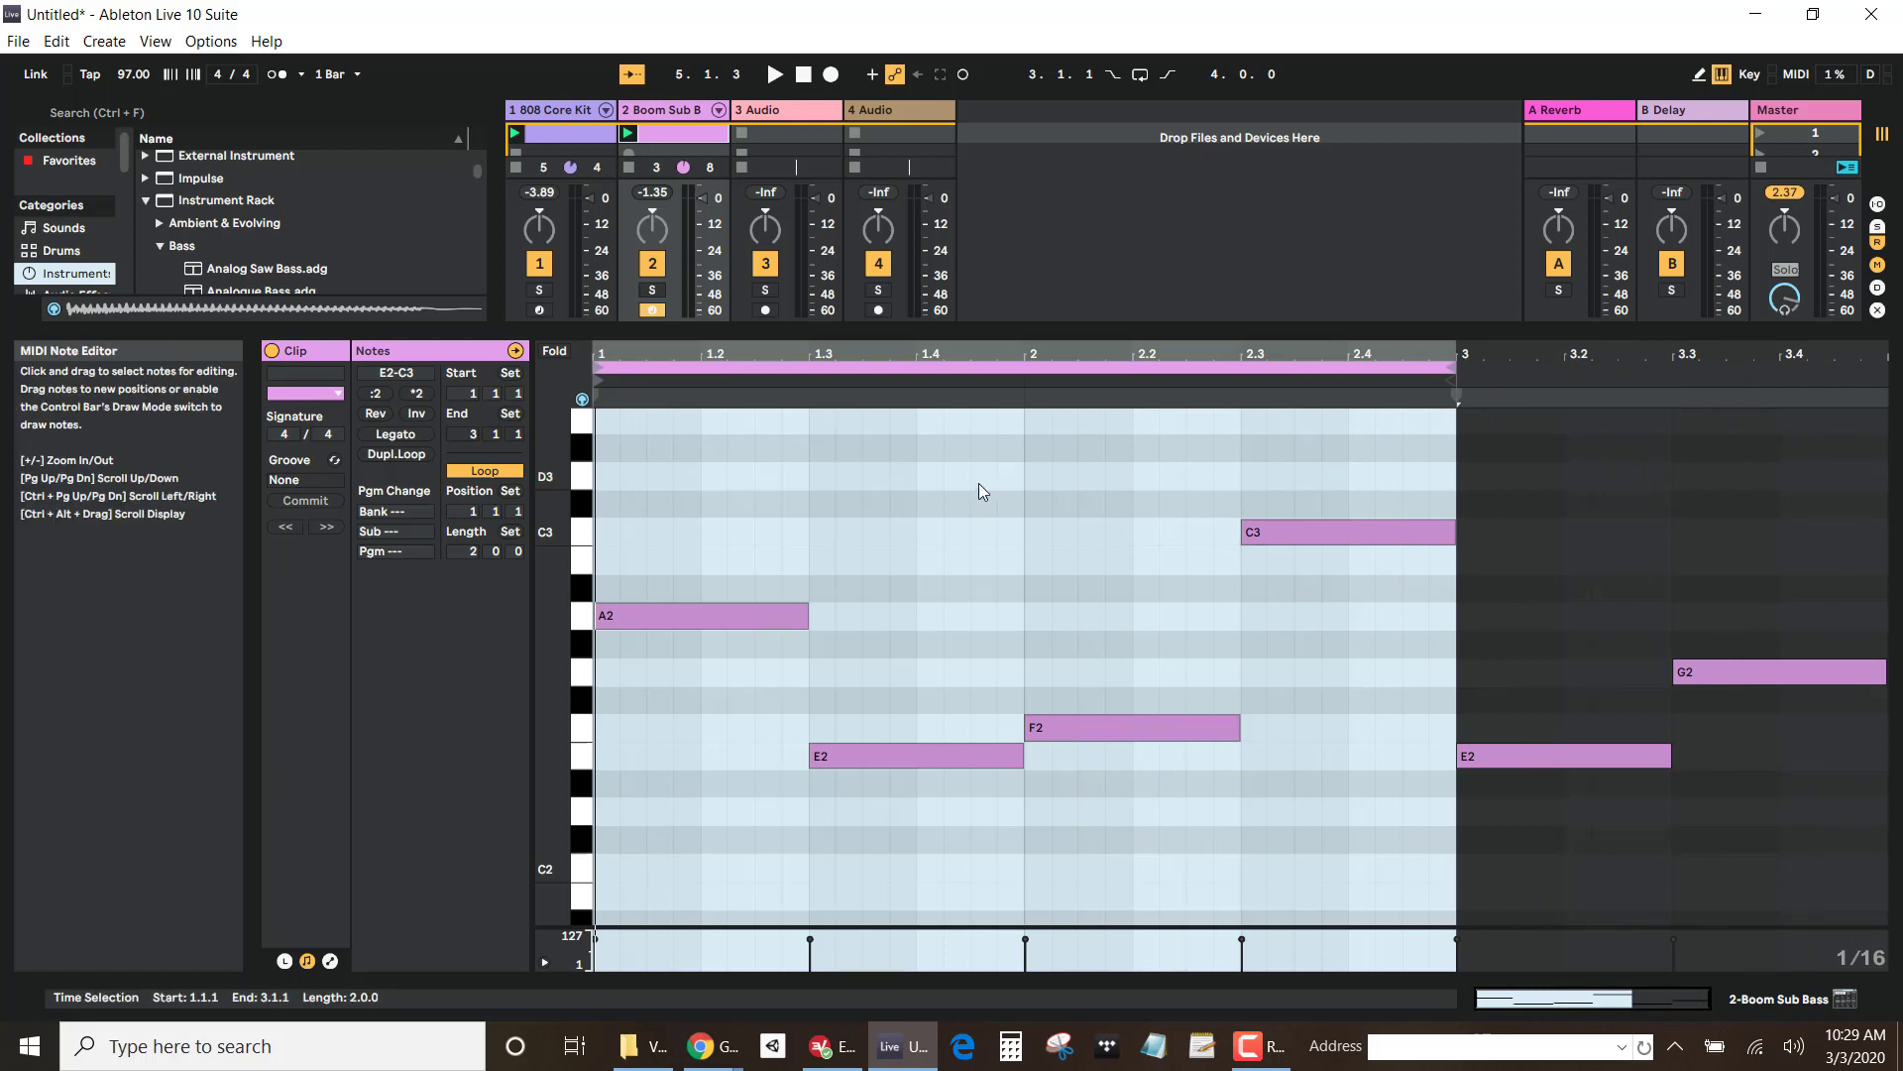
pyautogui.press('space')
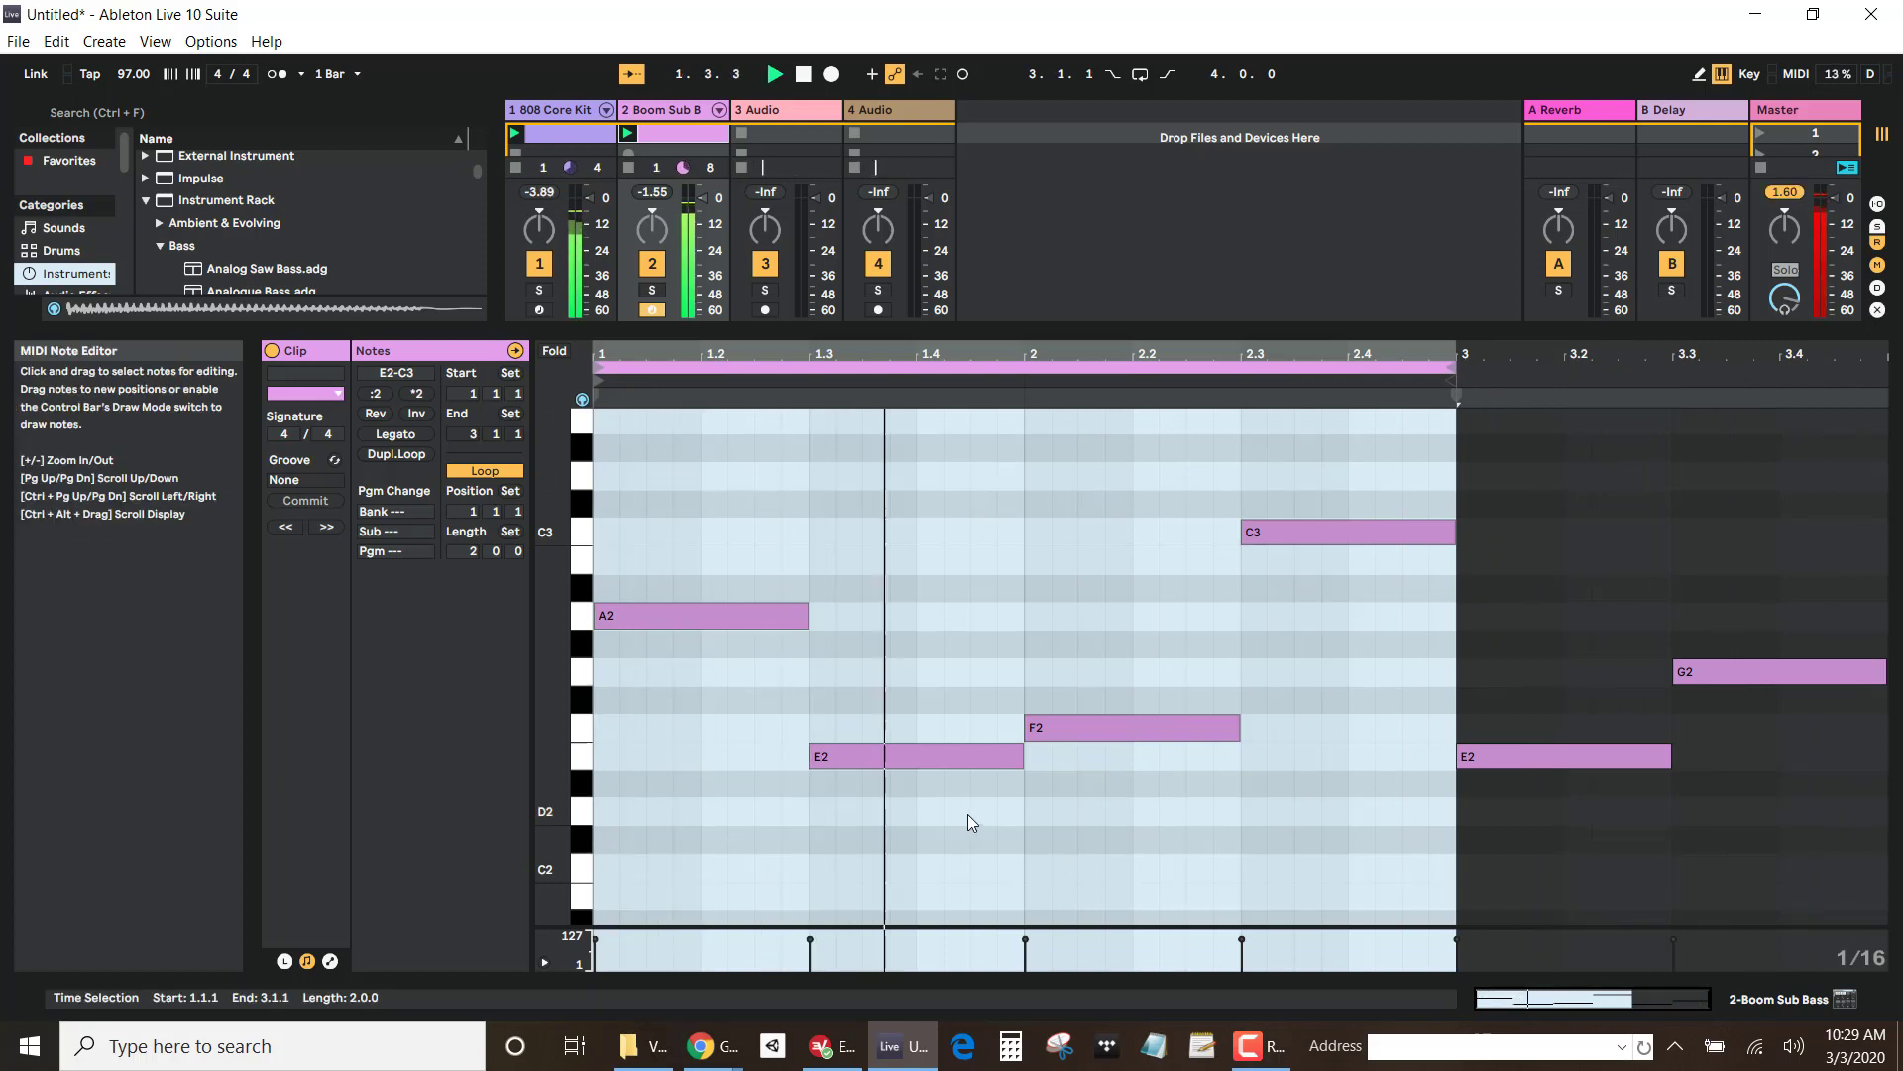
pyautogui.click(1033, 834)
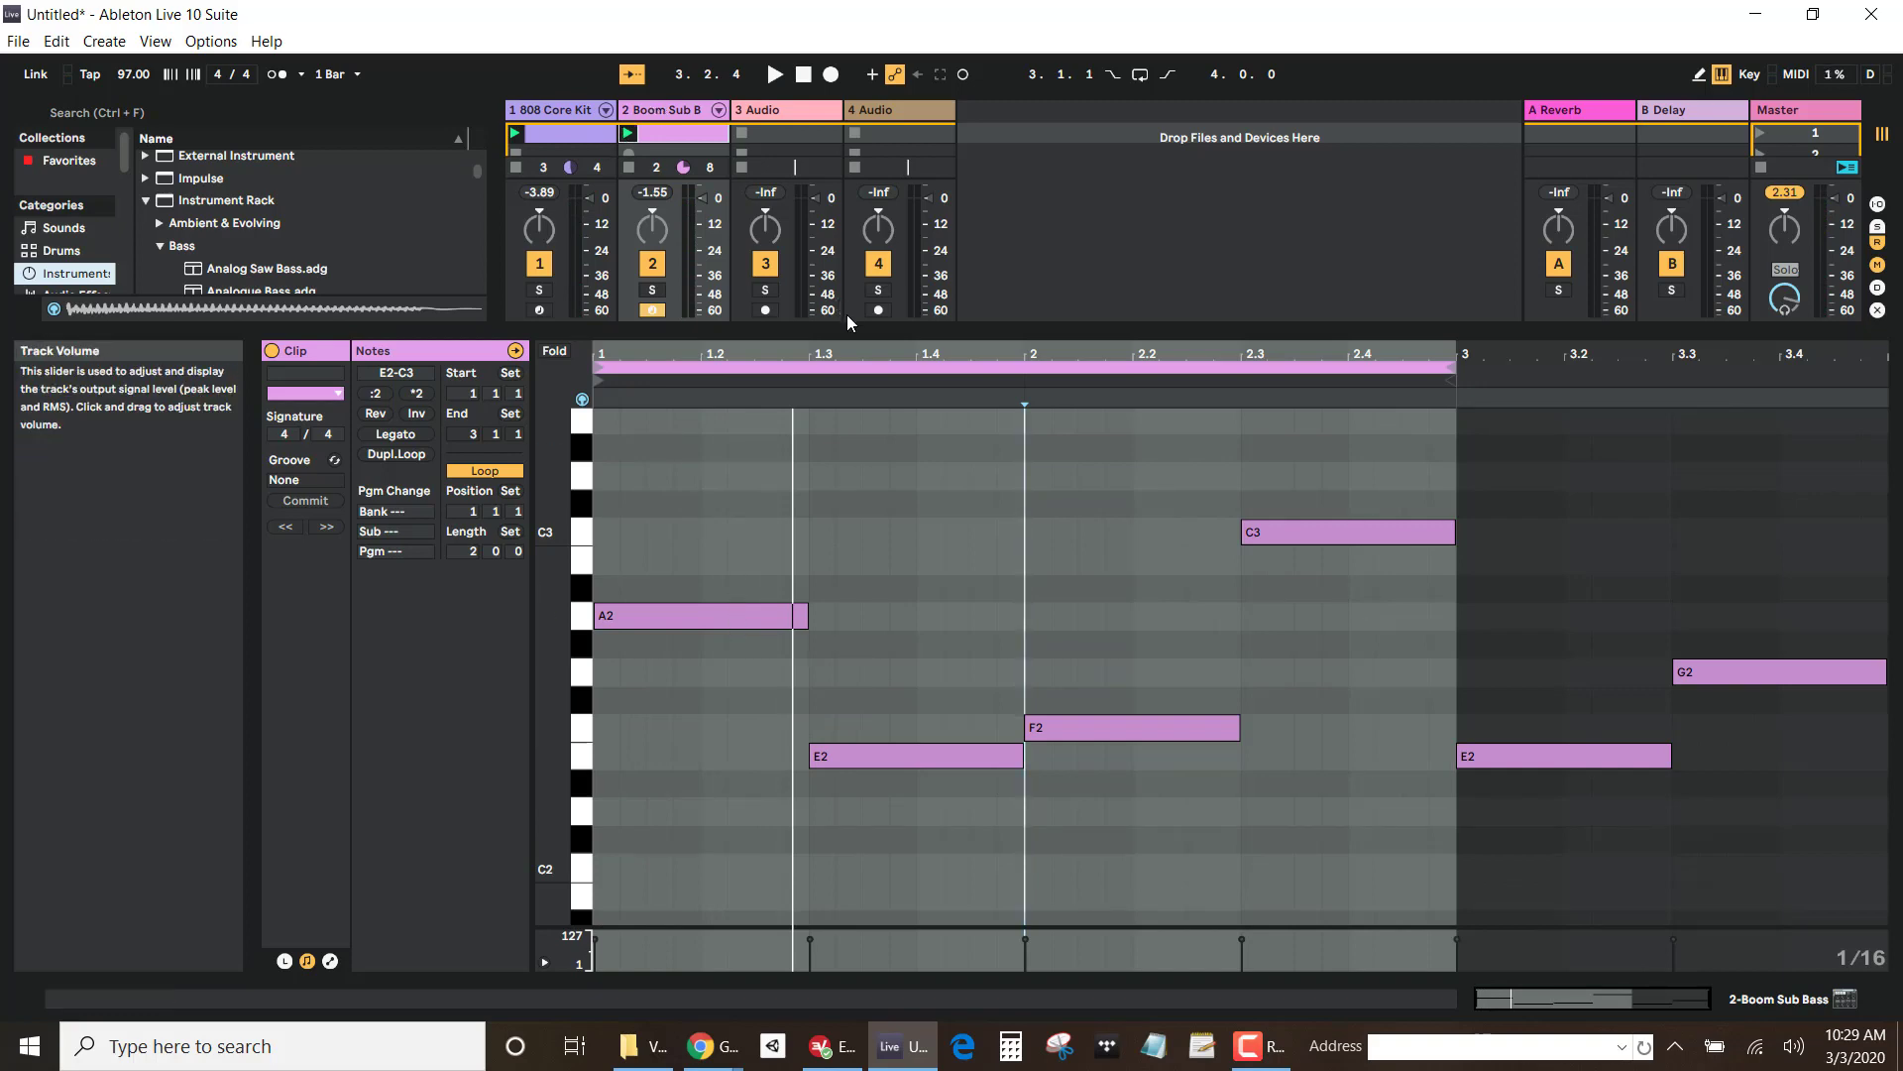
# Step: Give the session view and browser more height, collapse the Bass presets, and expand the Synth Rhythmic folder under Instrument Rack
pyautogui.moveTo(849, 327); pyautogui.dragTo(832, 454)
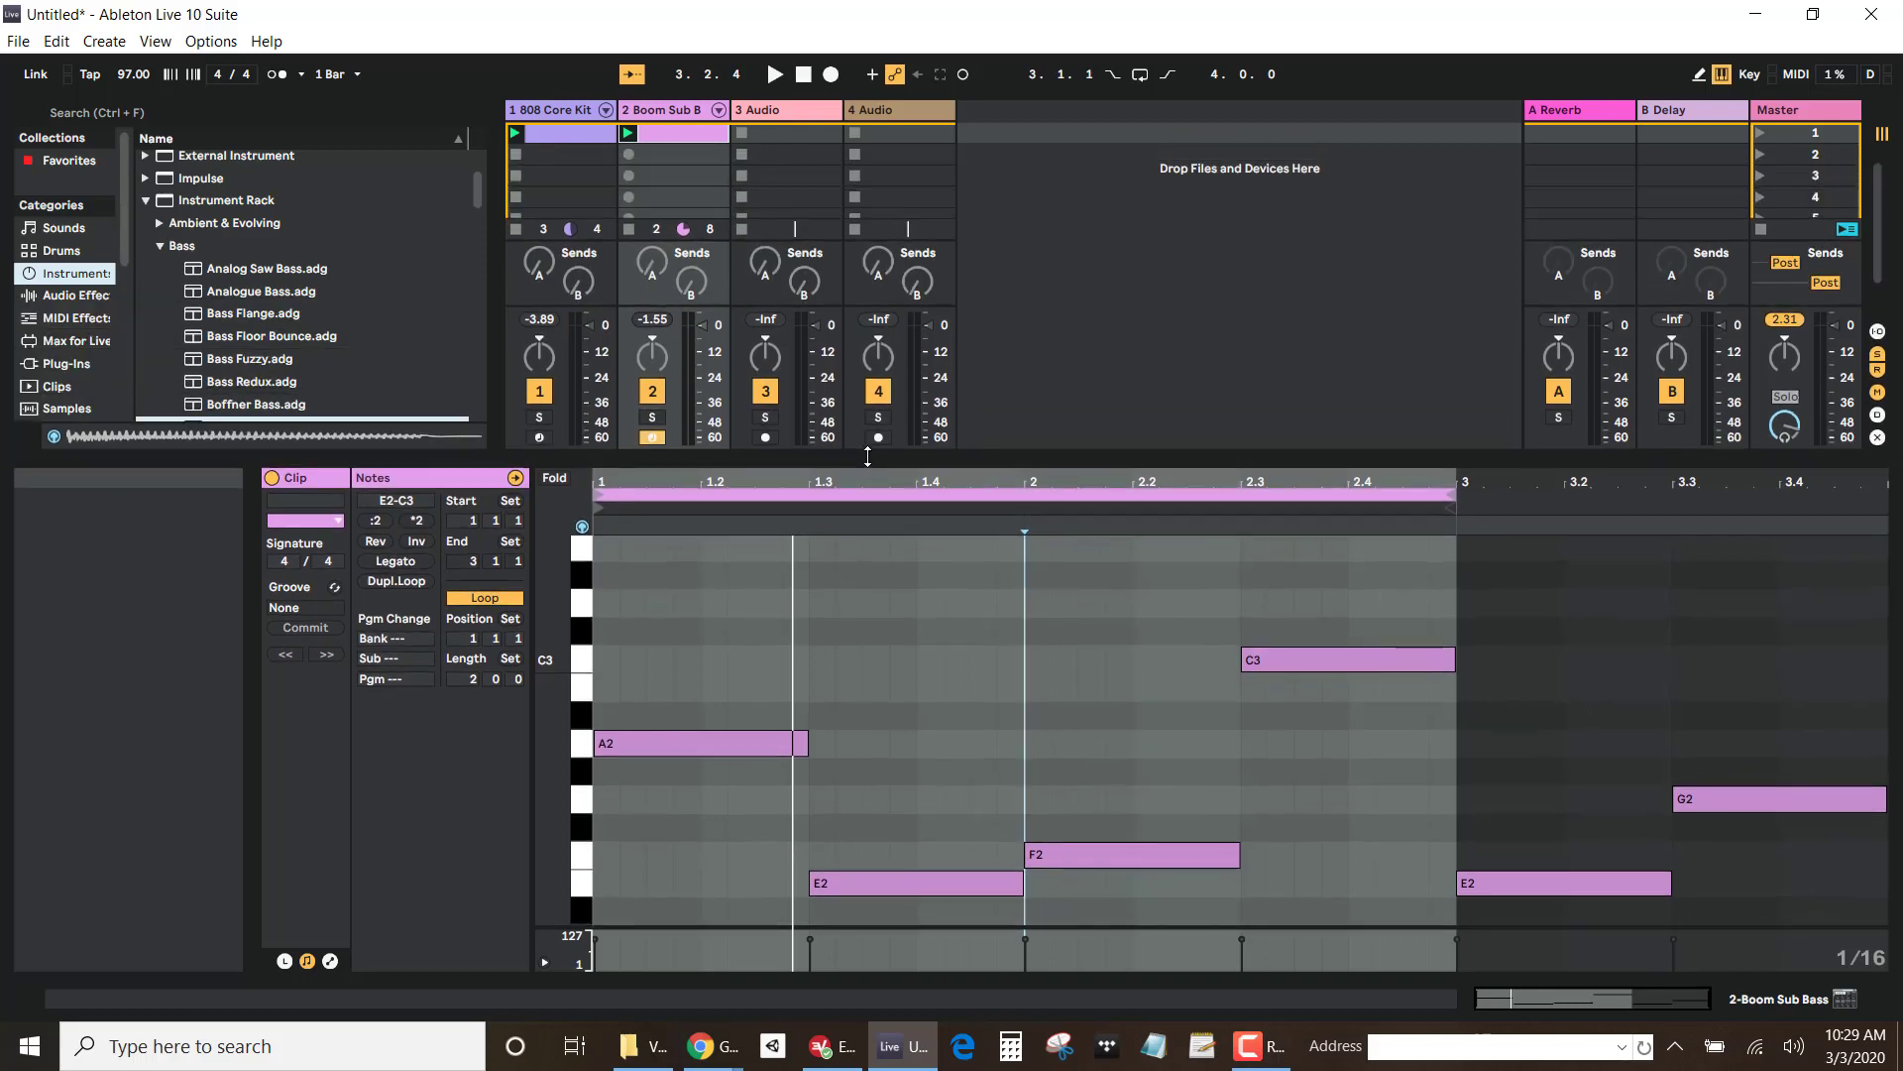
pyautogui.scroll(2, 222, 273)
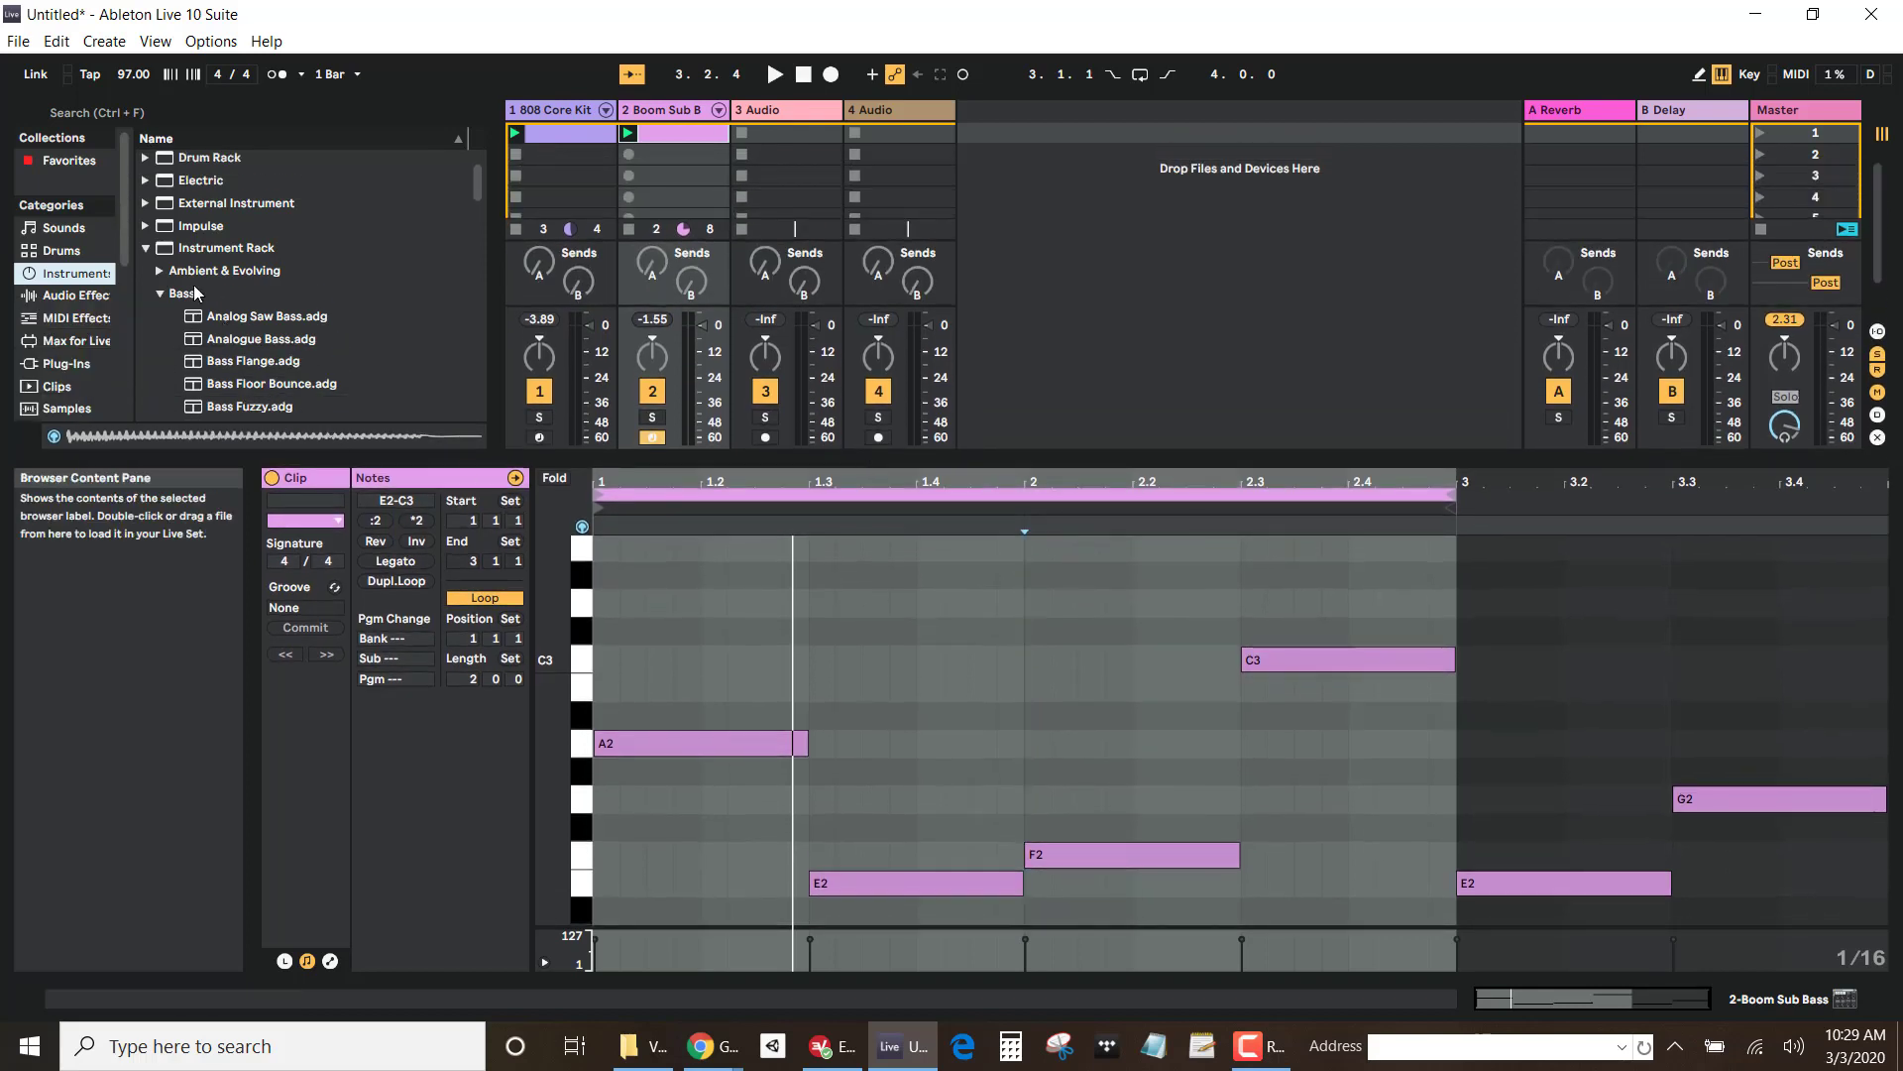
pyautogui.click(164, 293)
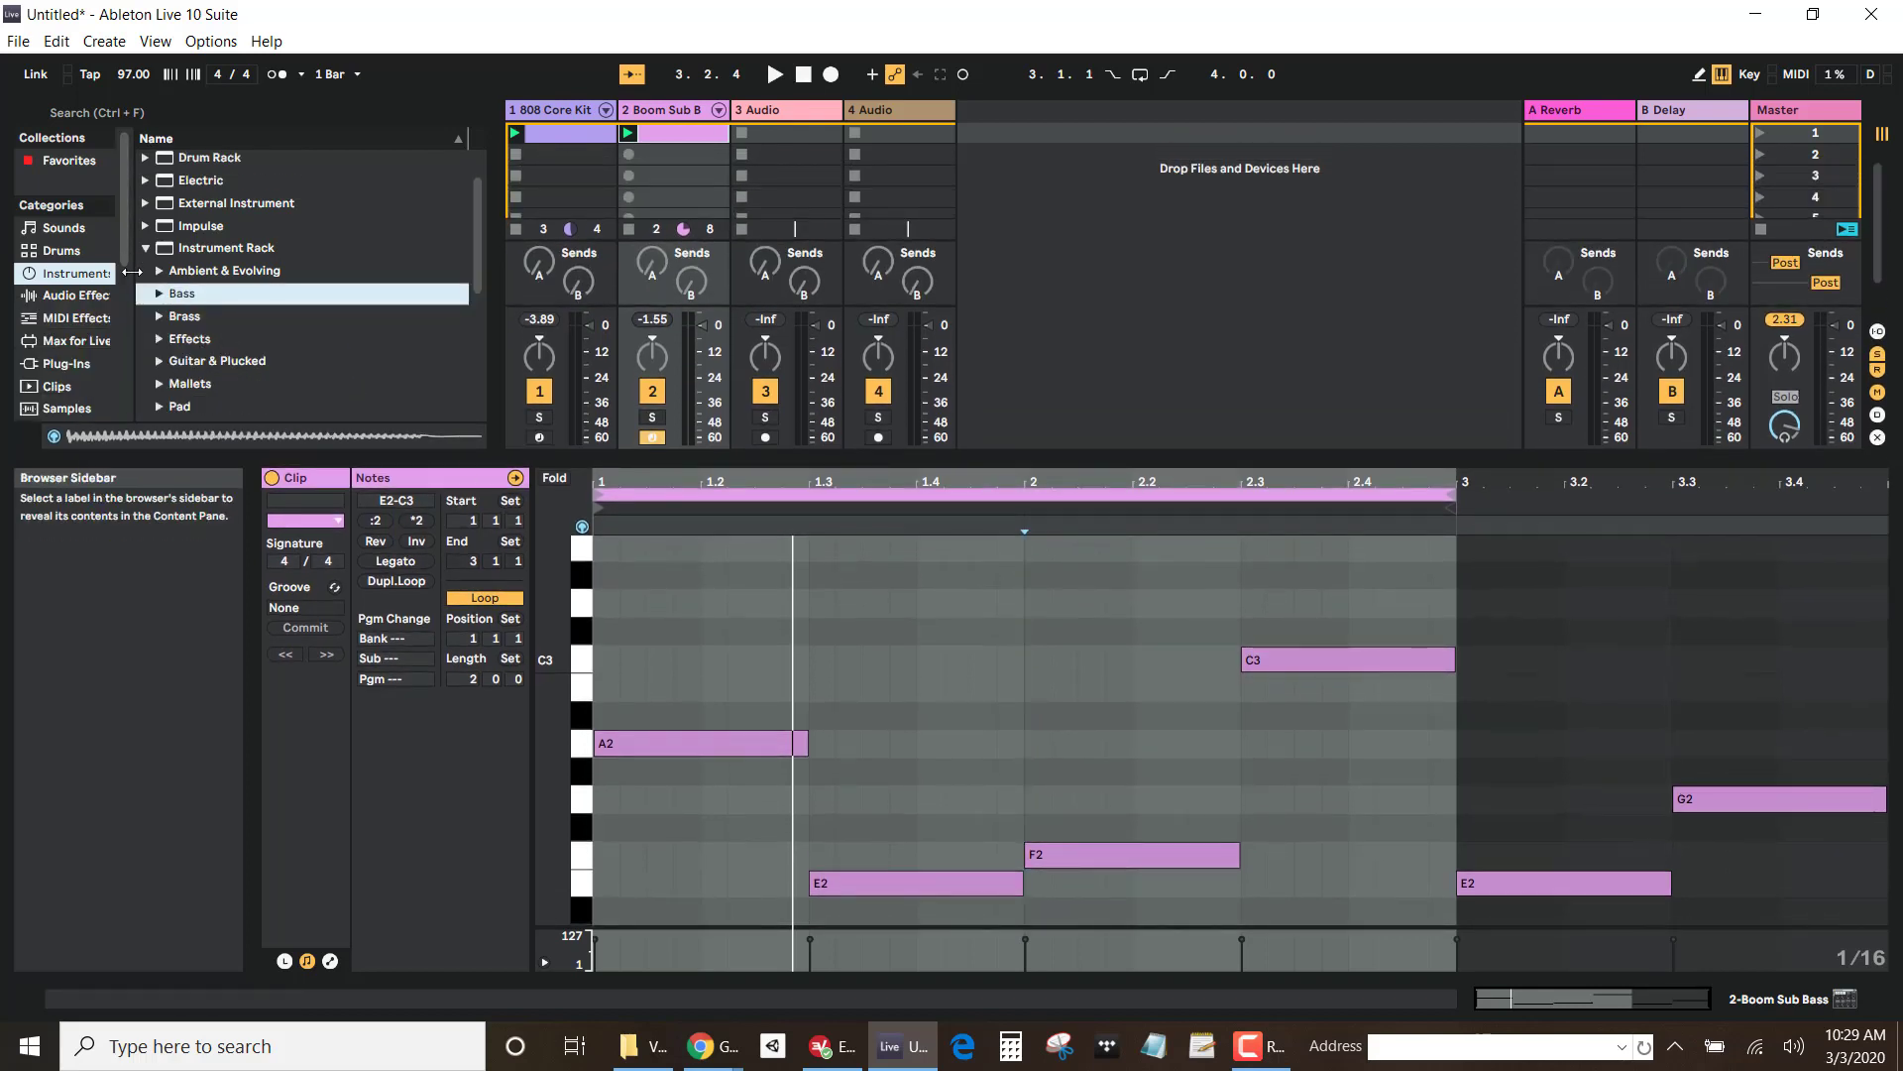
pyautogui.scroll(-5, 162, 339)
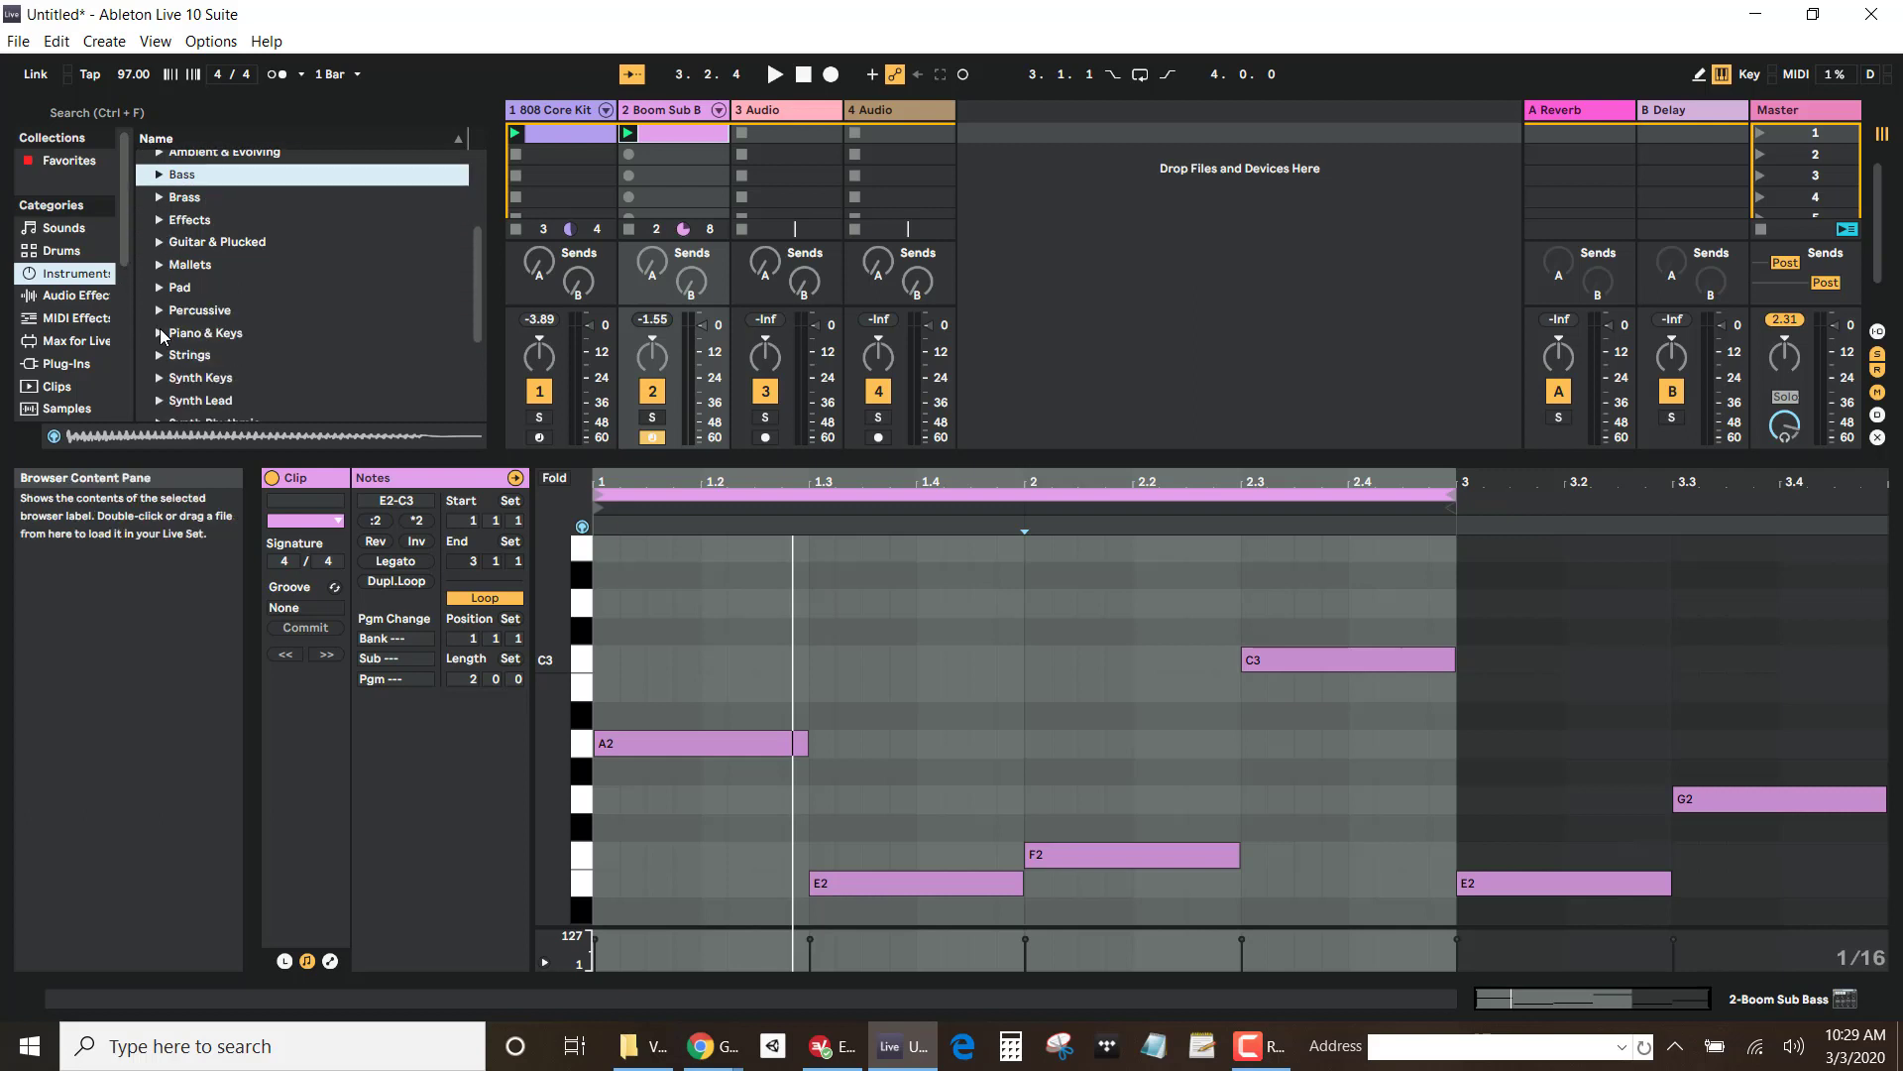
pyautogui.scroll(-2, 161, 330)
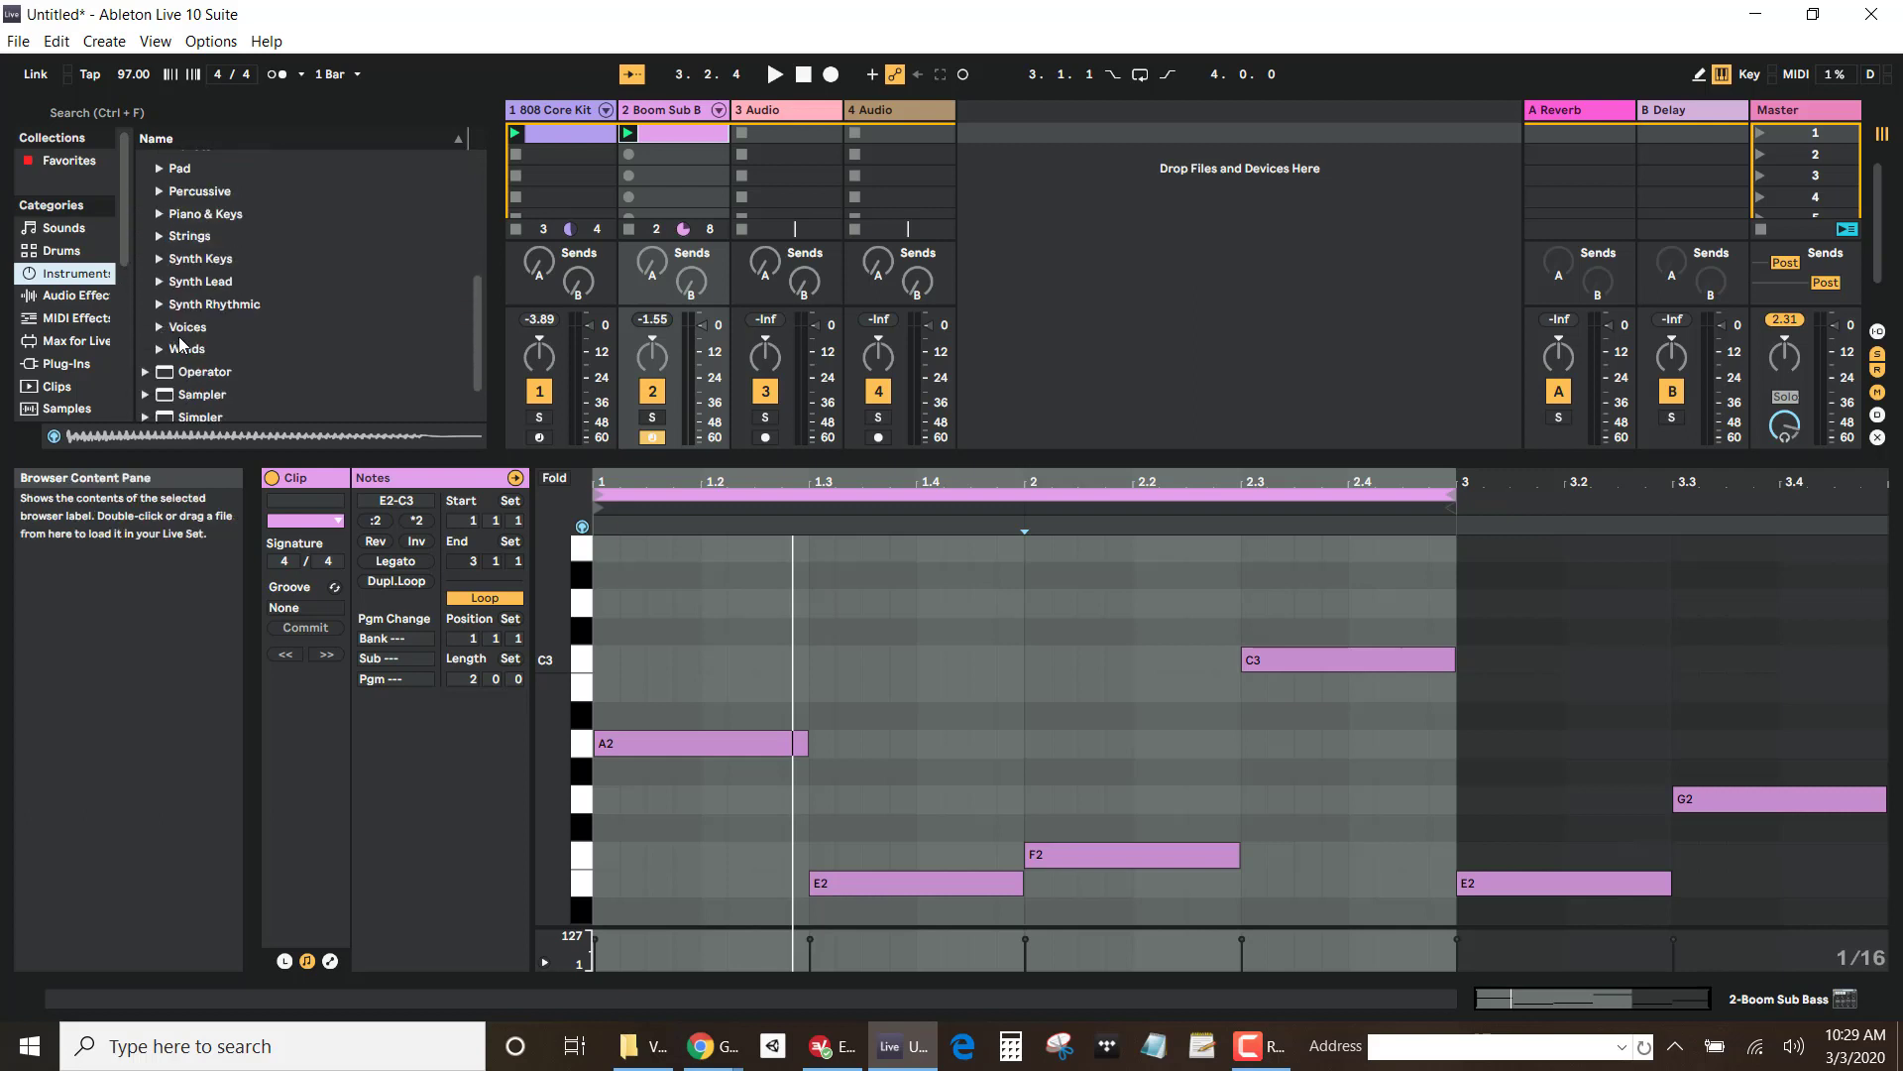
pyautogui.scroll(2, 173, 338)
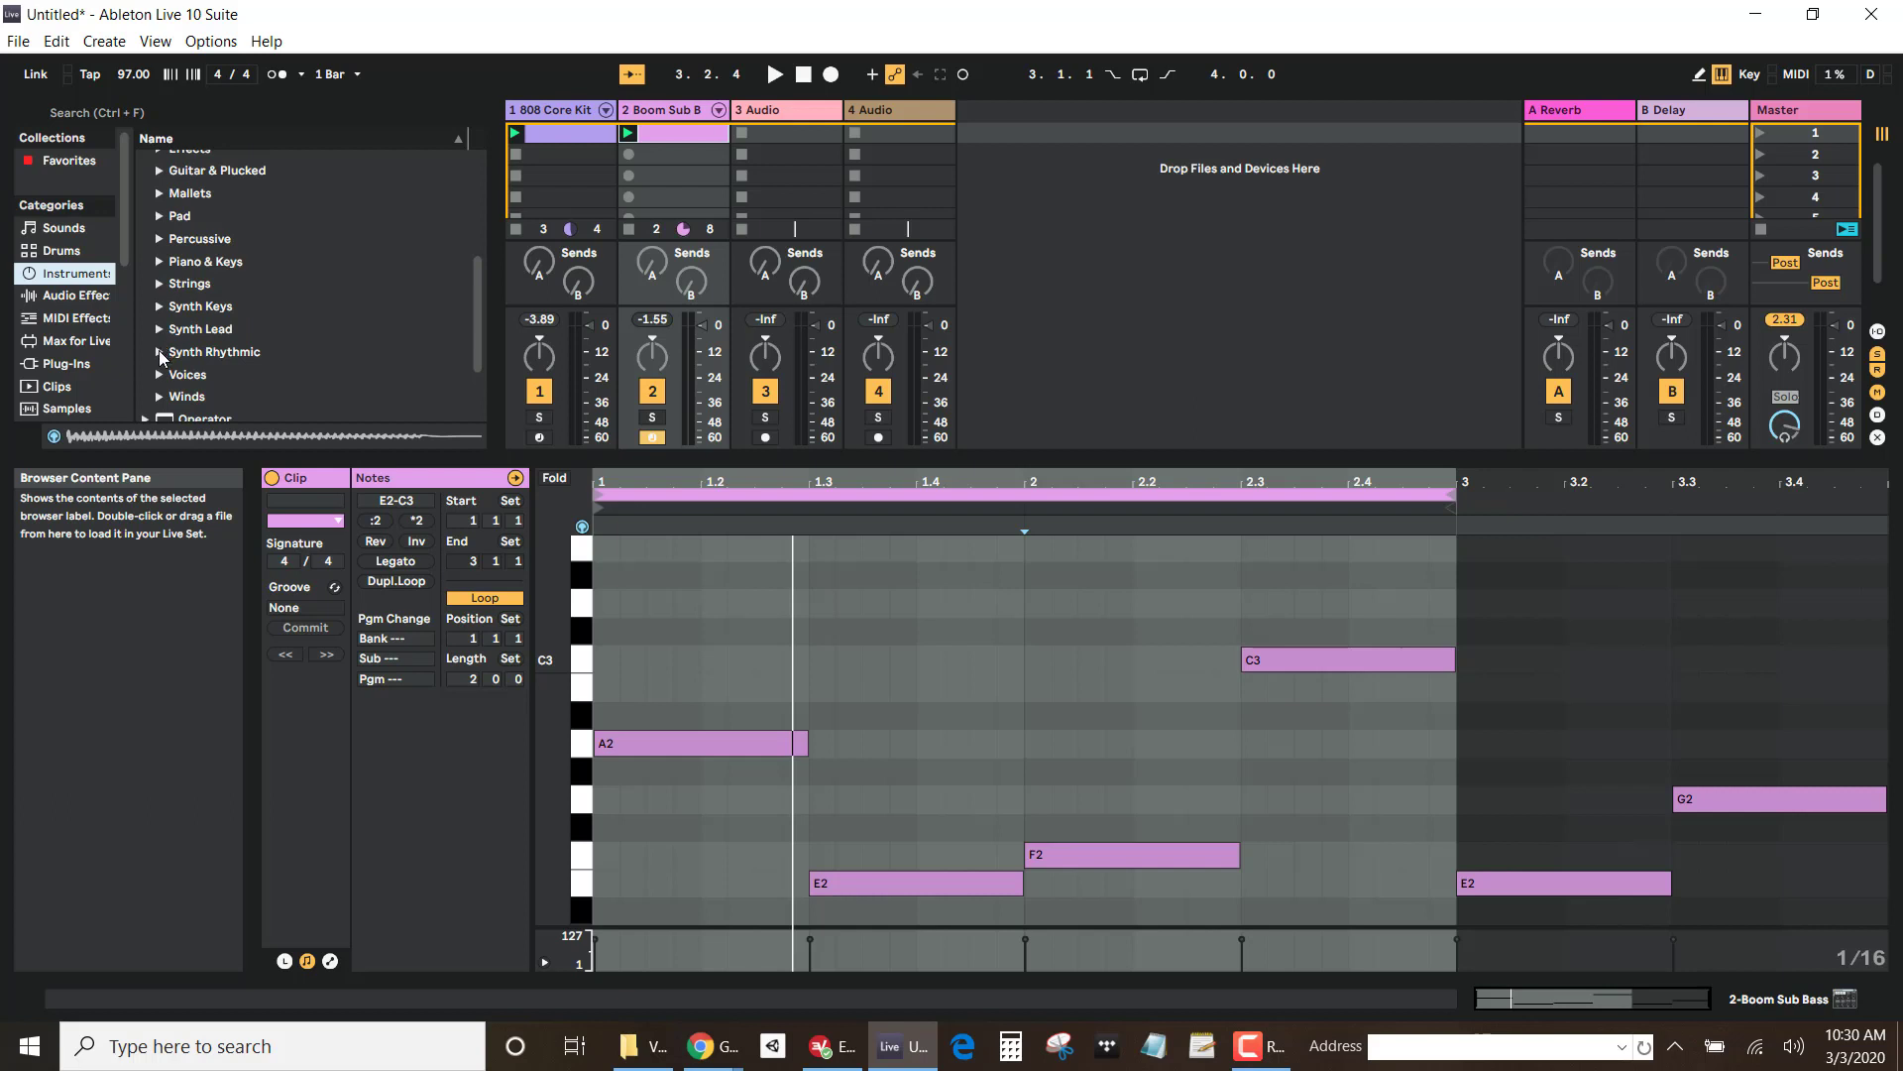
pyautogui.click(161, 352)
# Step: Preview the Synth Rhythmic presets Autosinfonie, Barnes and Pedals, Bass Groove and Chase Interrupted
pyautogui.scroll(-3, 196, 375)
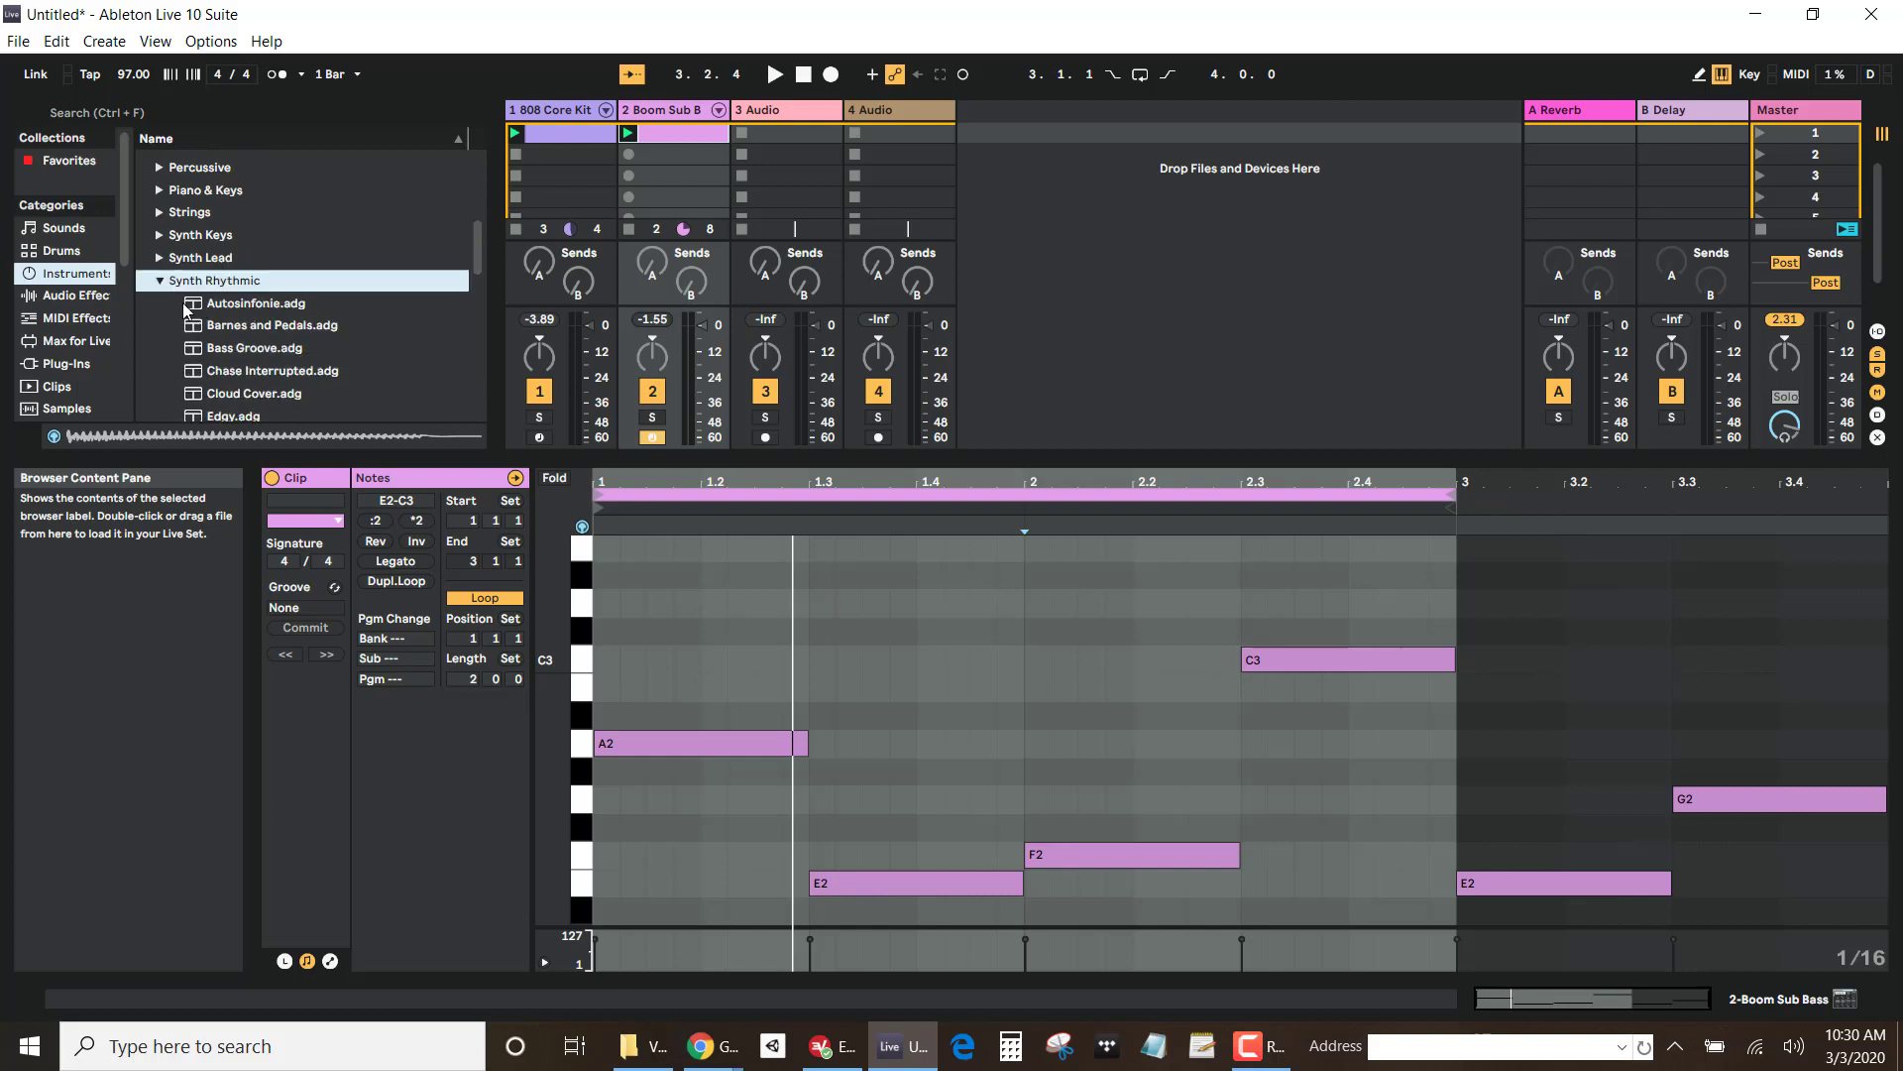
pyautogui.click(194, 310)
pyautogui.click(196, 328)
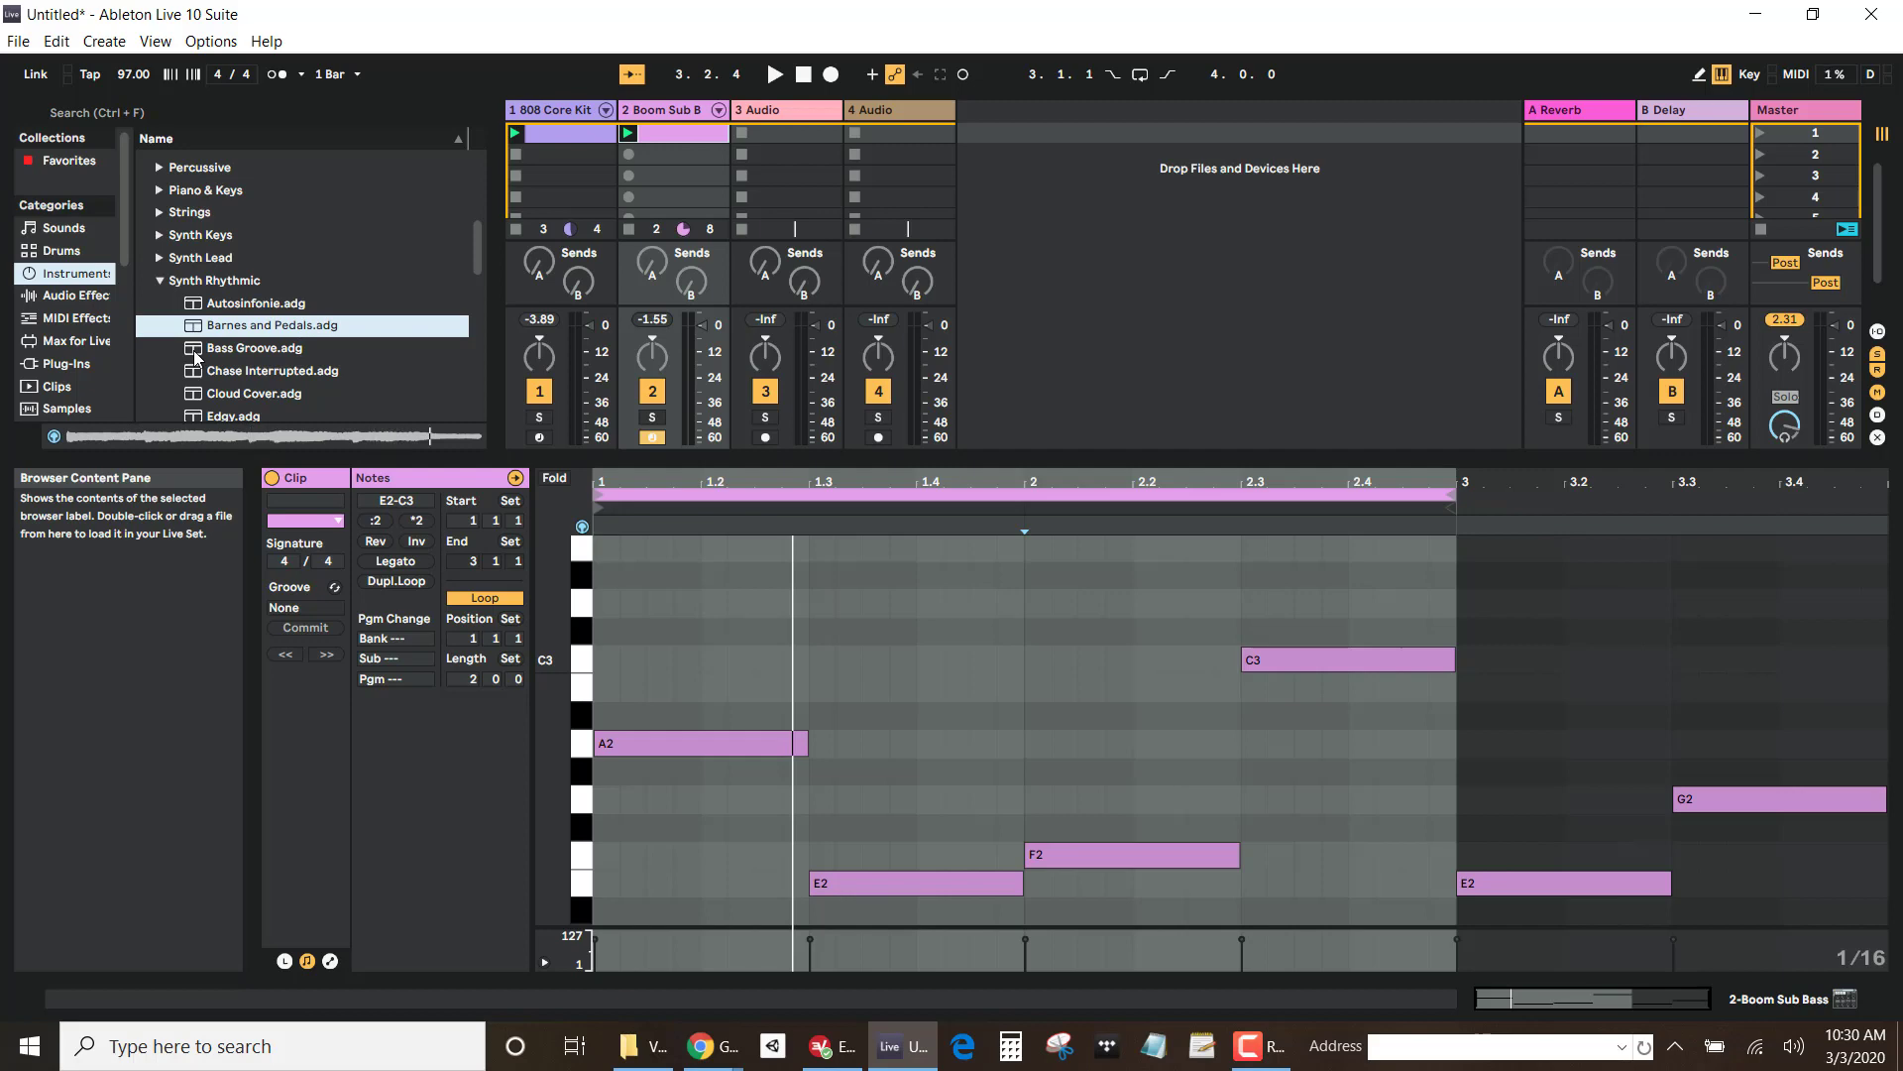
pyautogui.click(195, 352)
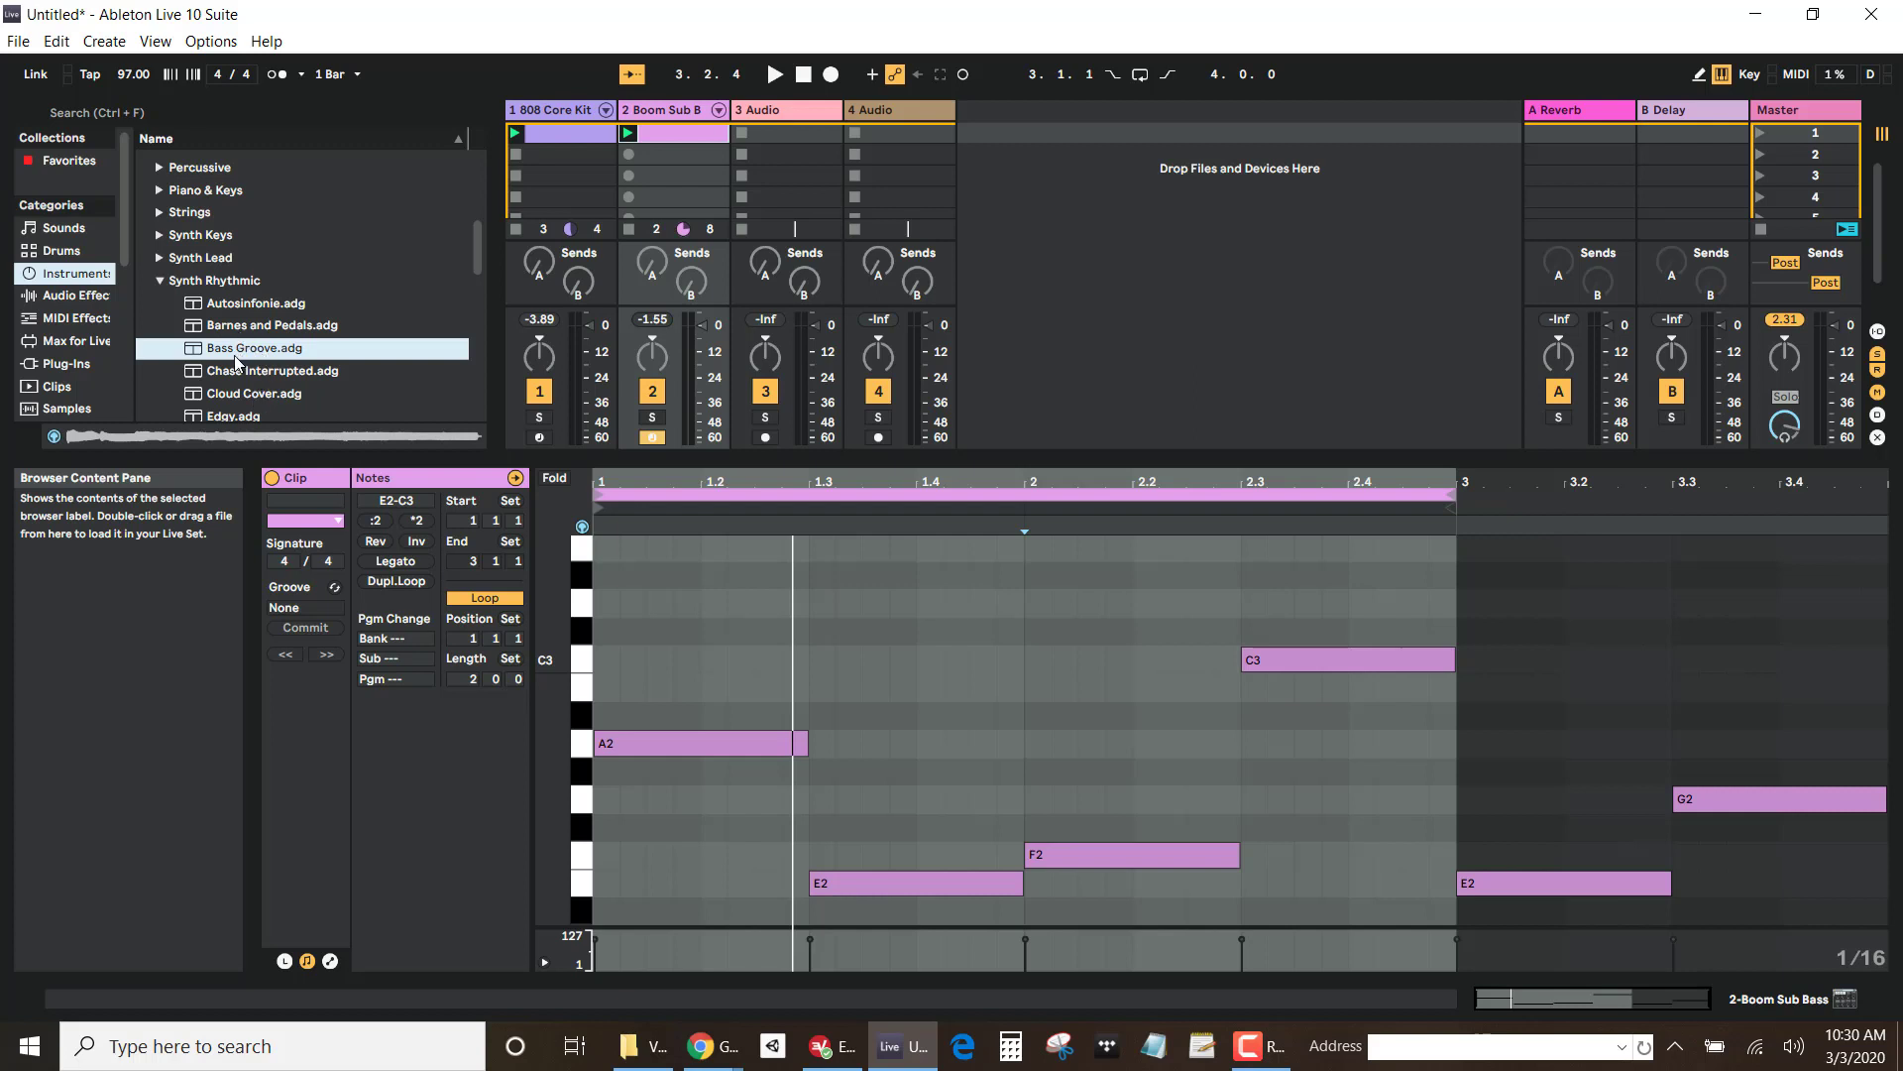
pyautogui.click(234, 373)
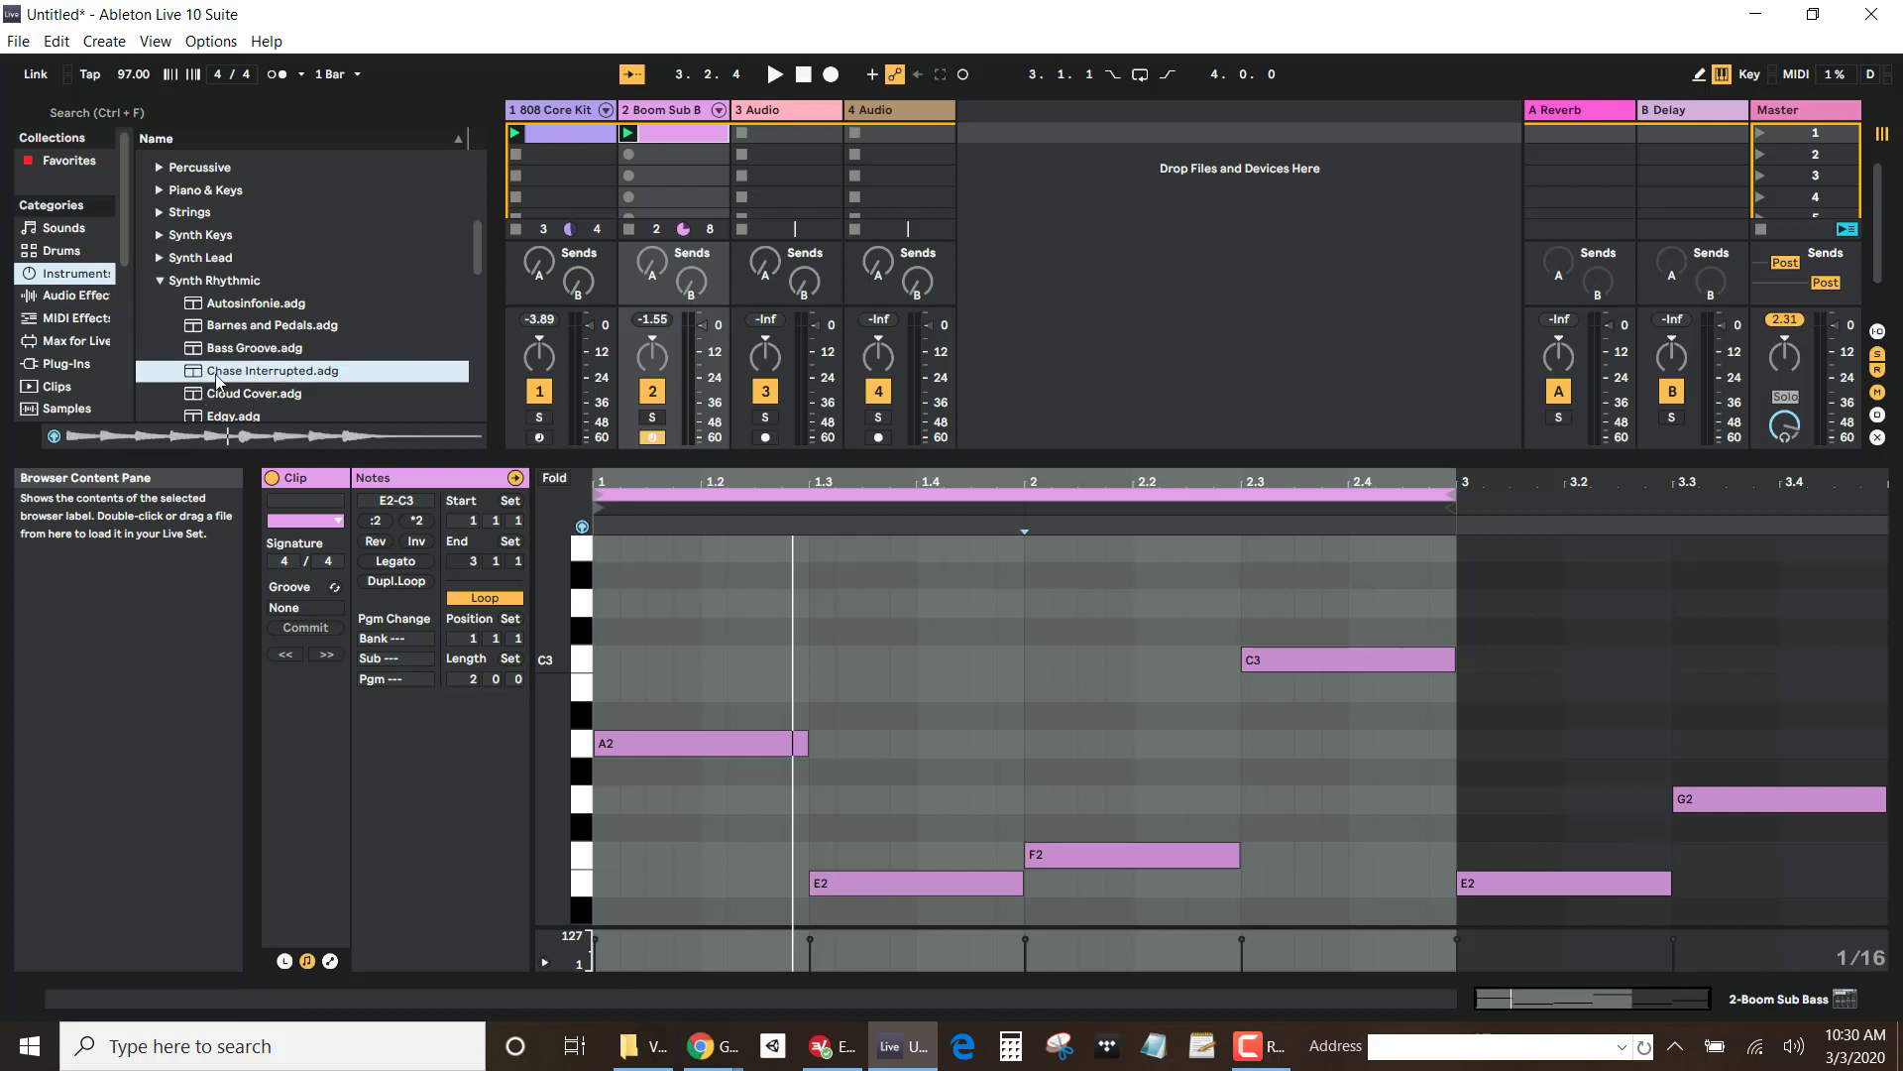
# Step: Load Chase Interrupted.adg on a new track with an empty MIDI clip in its first slot, and audition the C4 and C3 keys
pyautogui.moveTo(220, 375); pyautogui.dragTo(1026, 143)
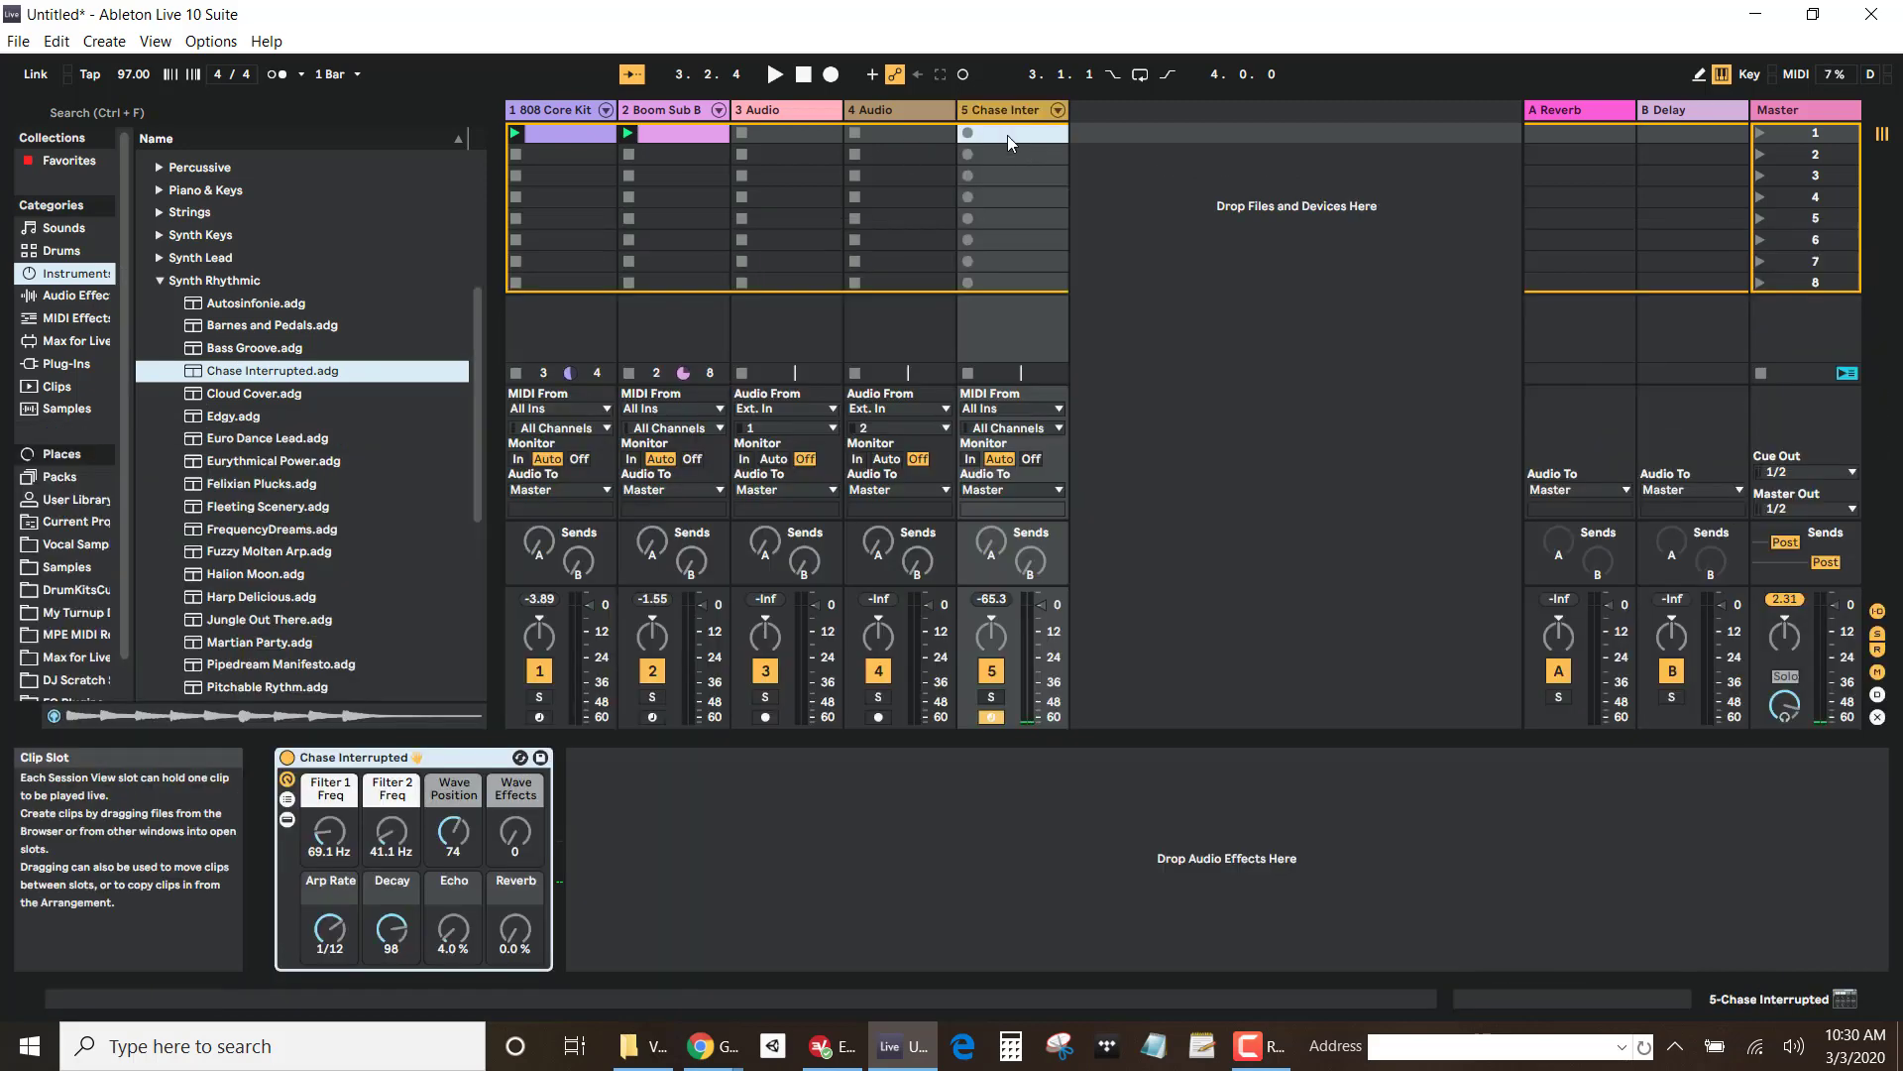
pyautogui.doubleClick(1007, 134)
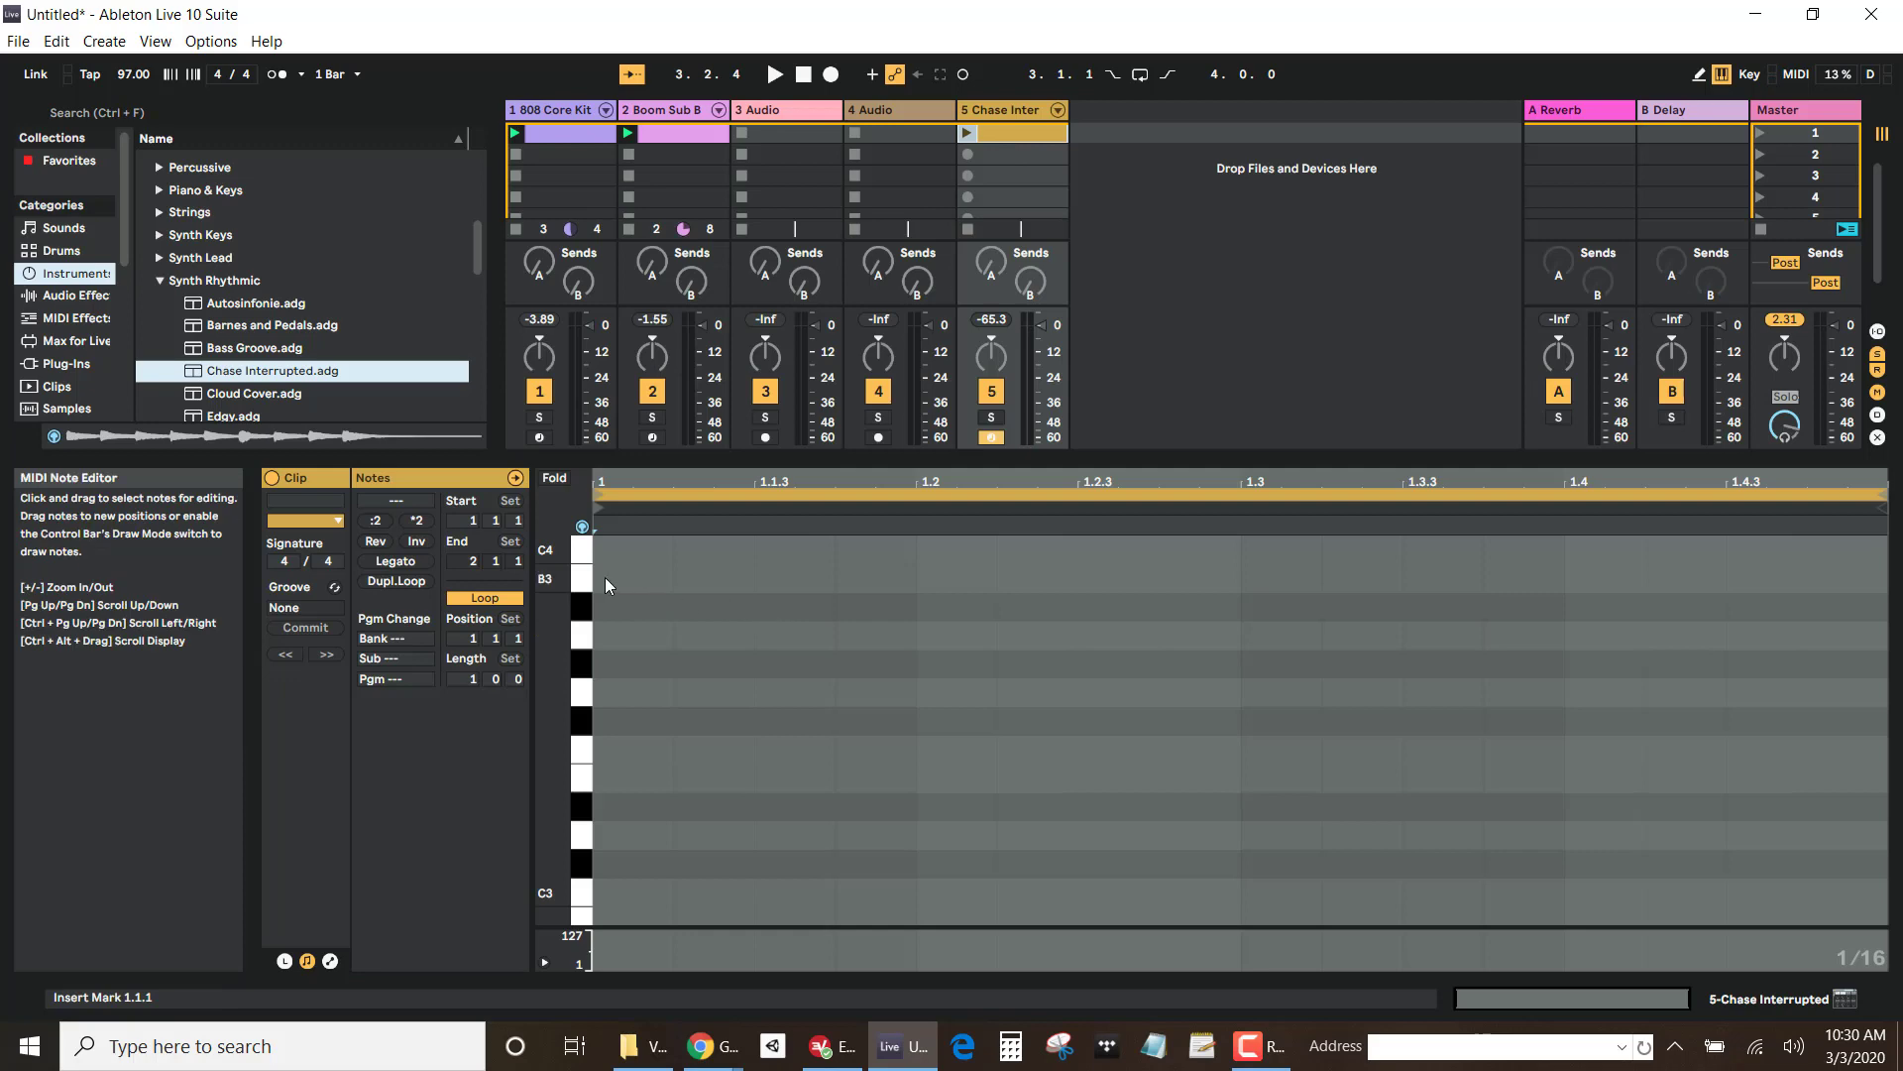
pyautogui.click(580, 561)
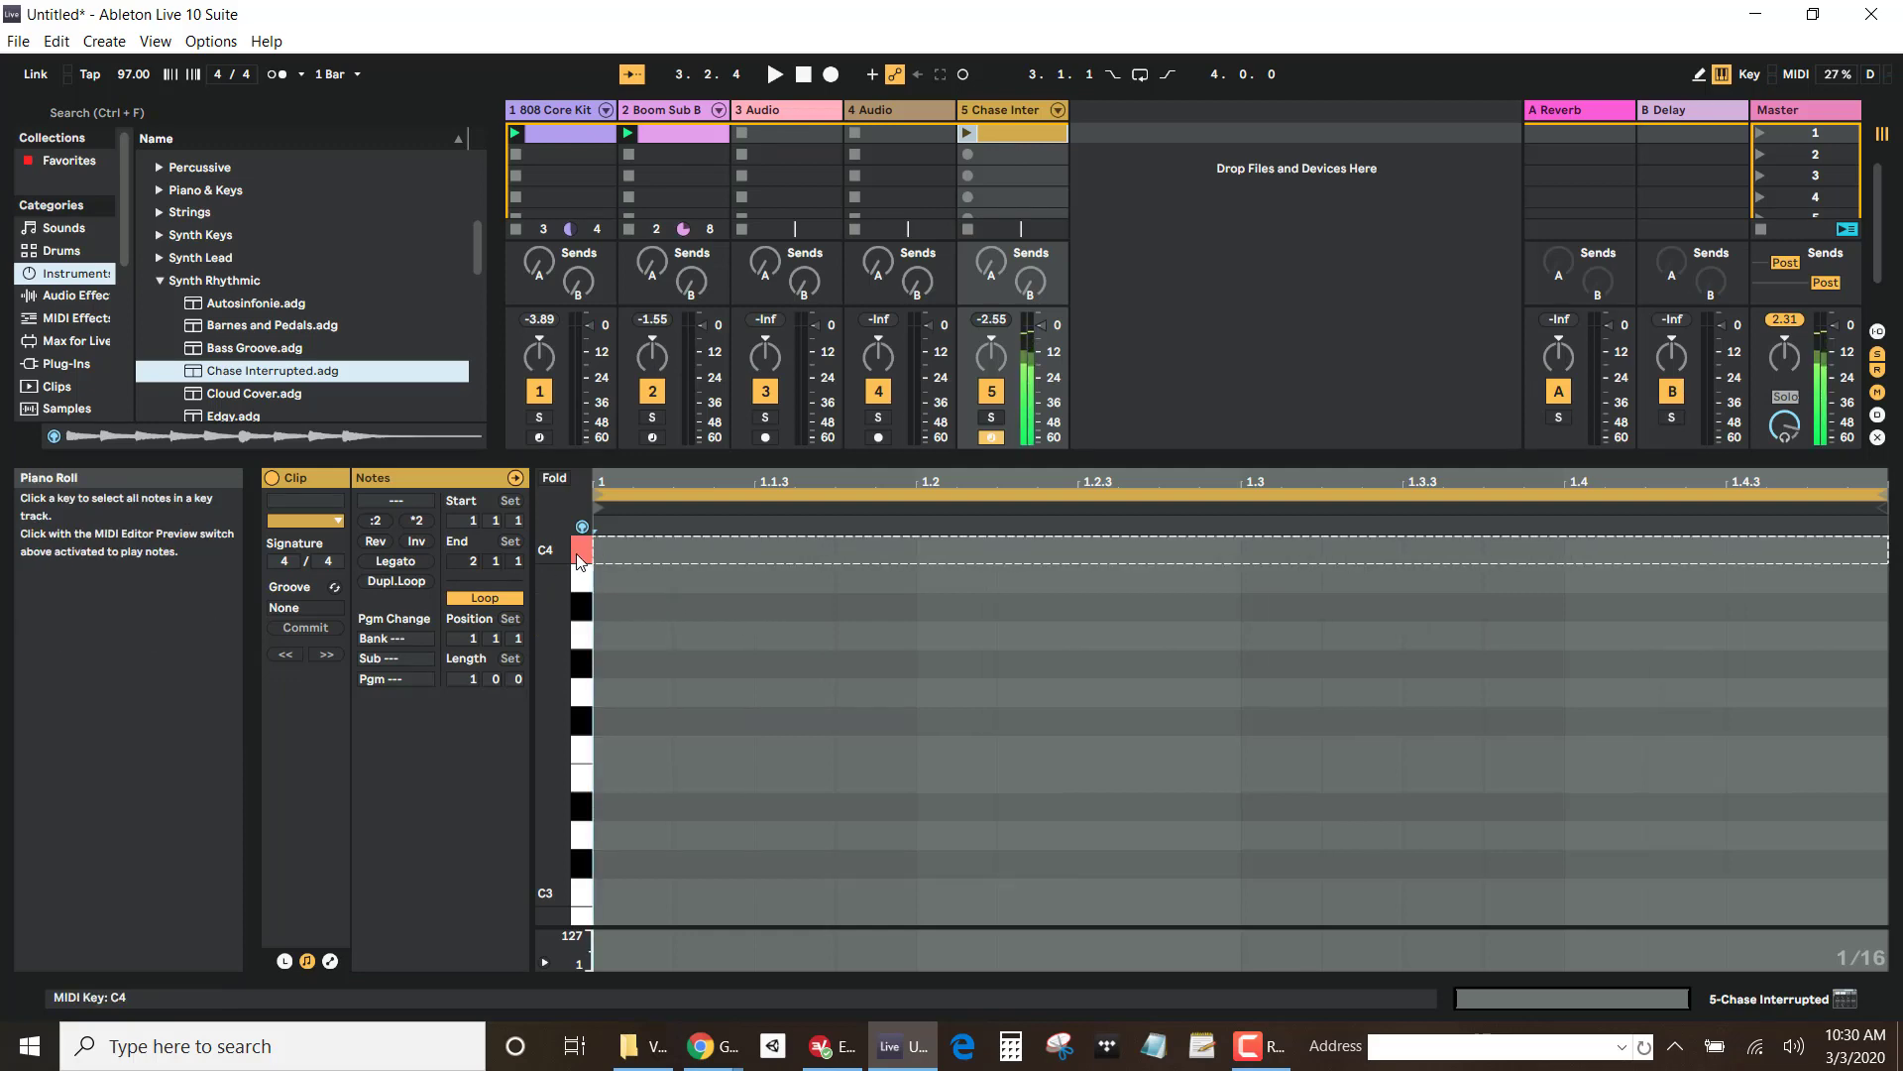
pyautogui.click(578, 555)
pyautogui.click(578, 556)
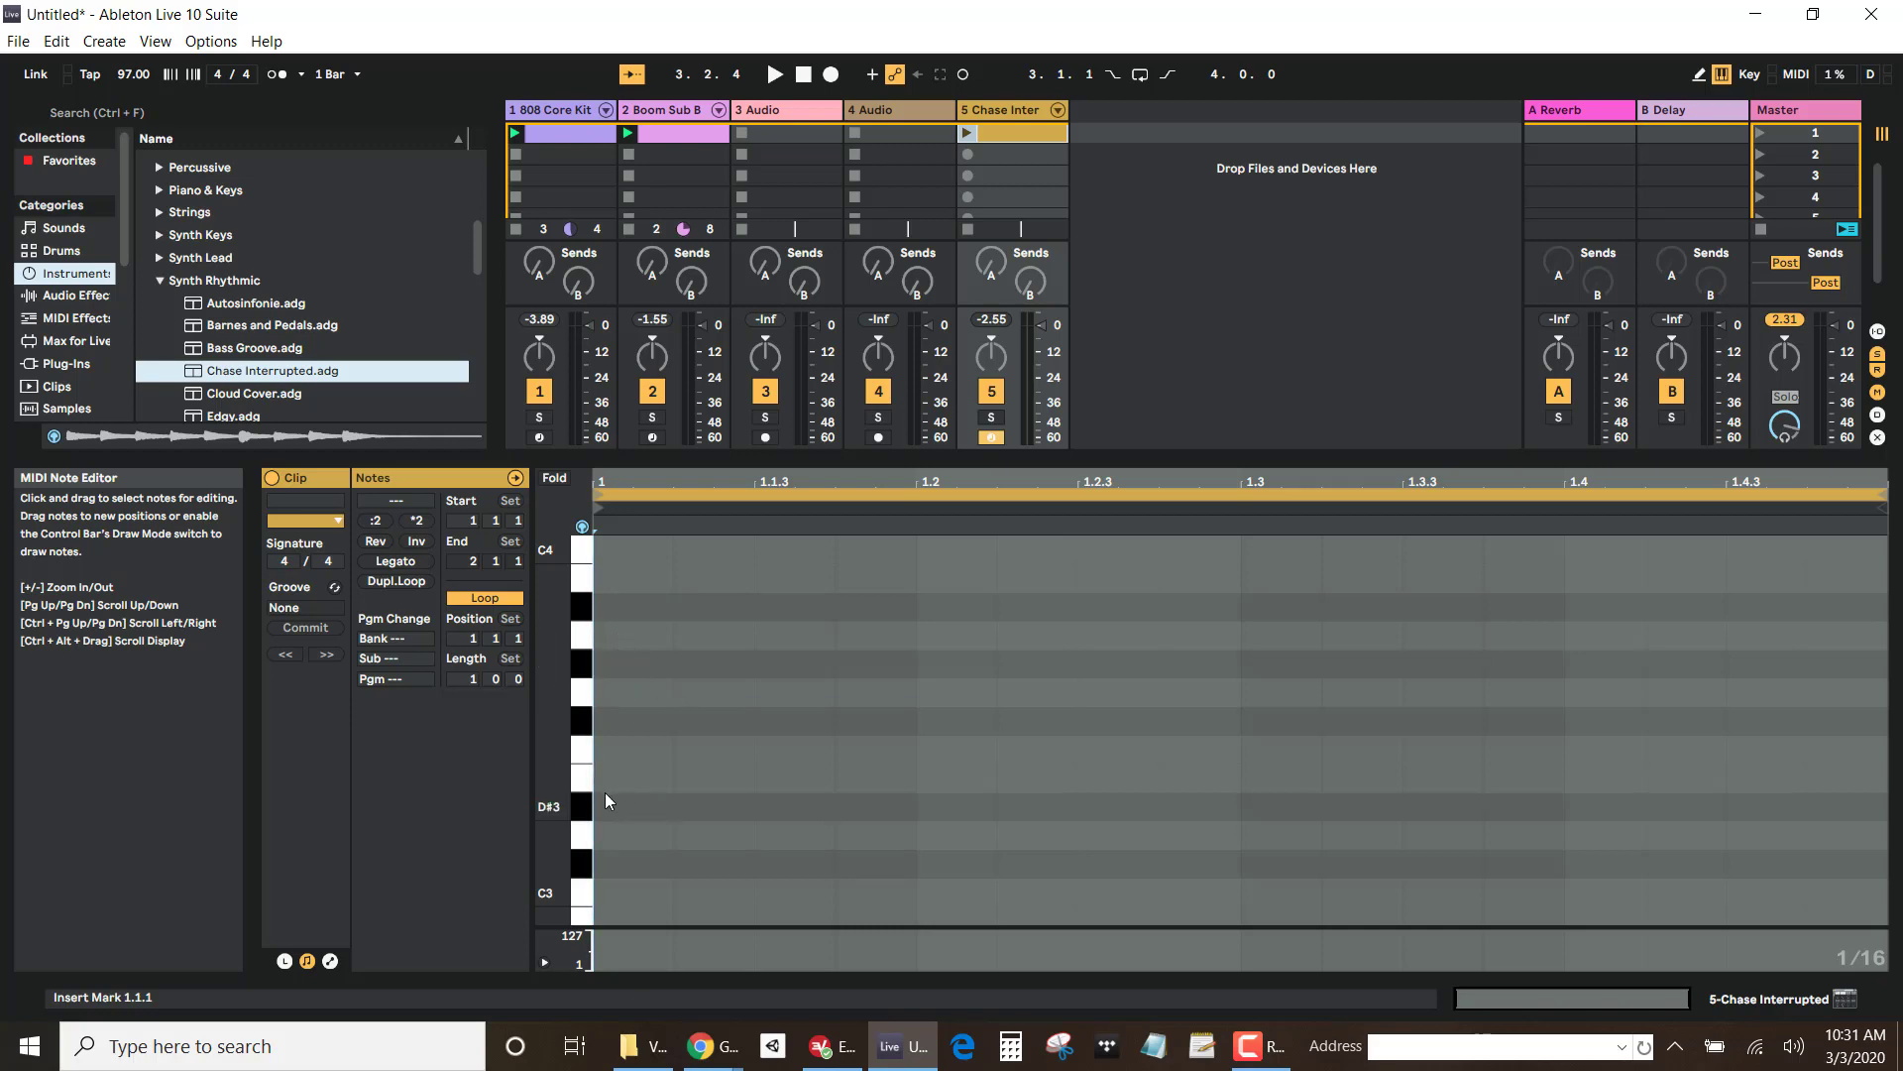
pyautogui.click(583, 893)
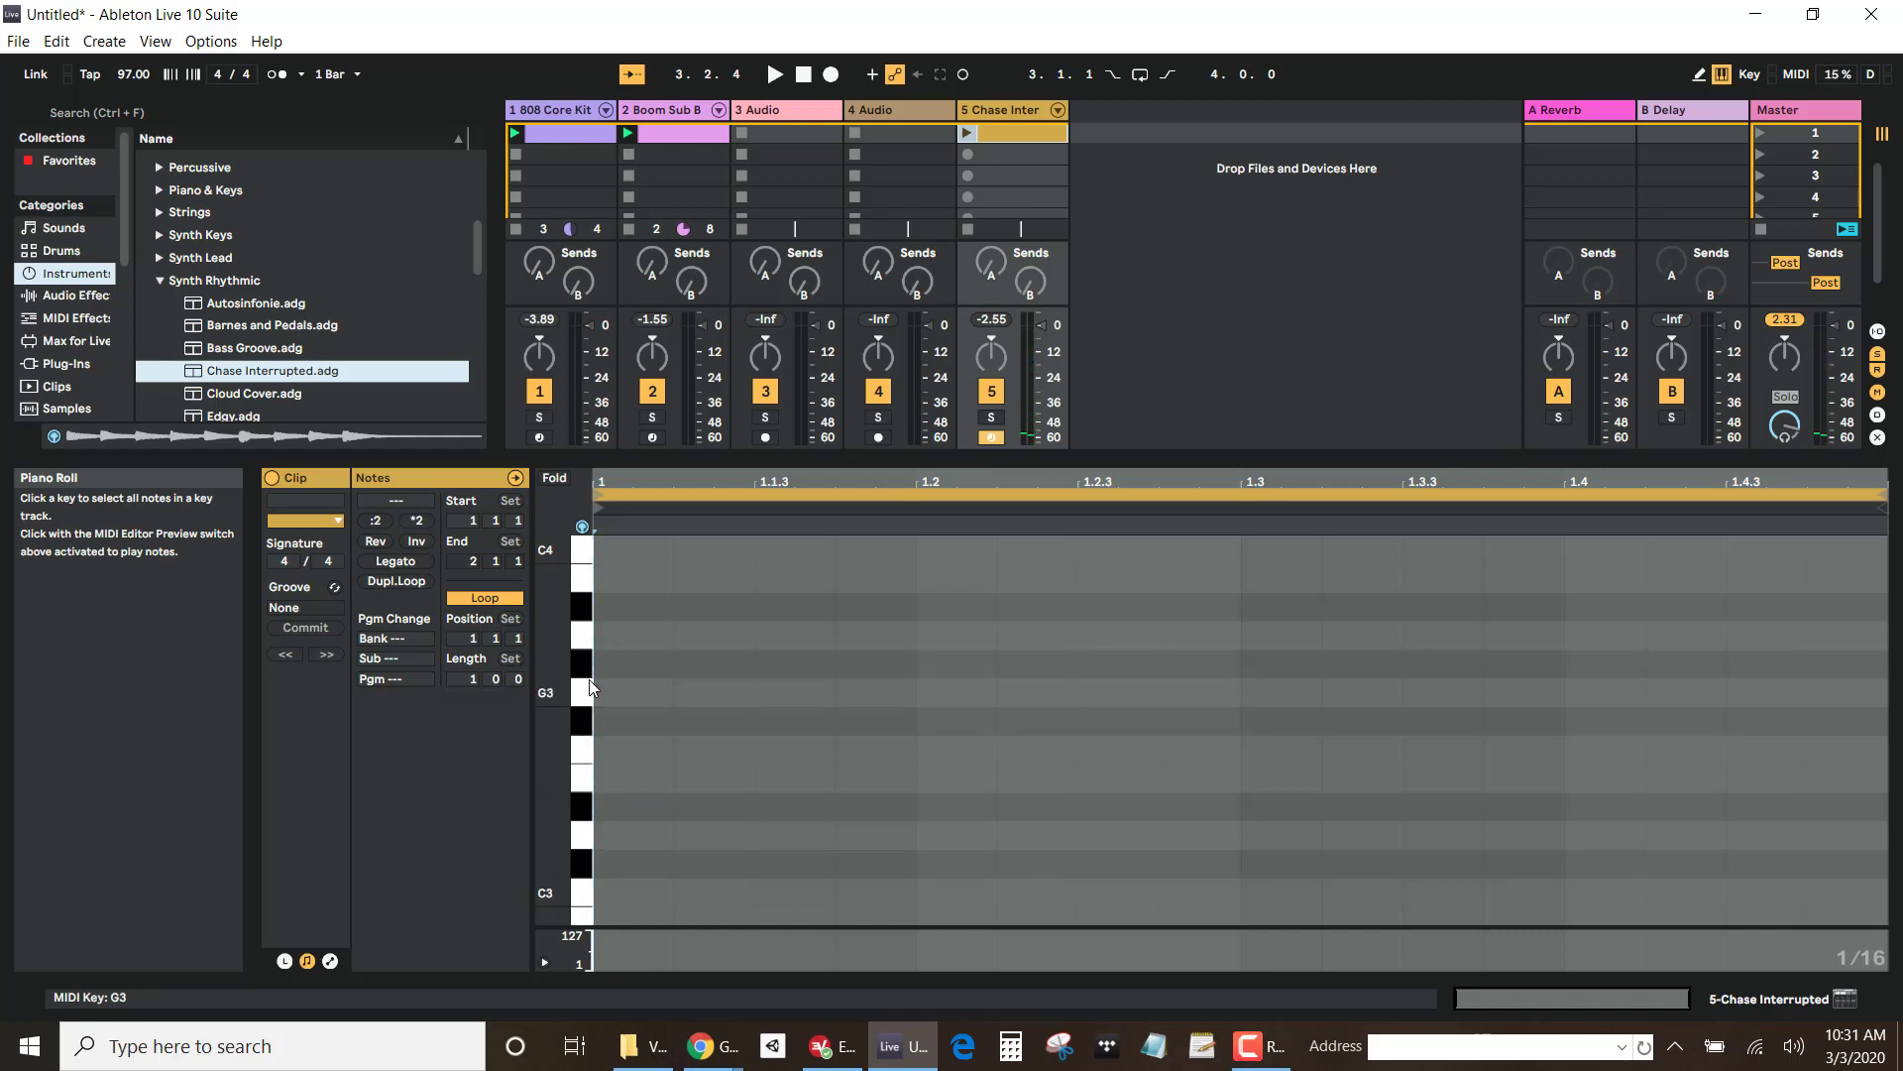
# Step: Add an A3 note at 1.1.1, extend it to 1.4.4, and launch the Chase Interrupted clip alongside the other tracks
pyautogui.doubleClick(625, 634)
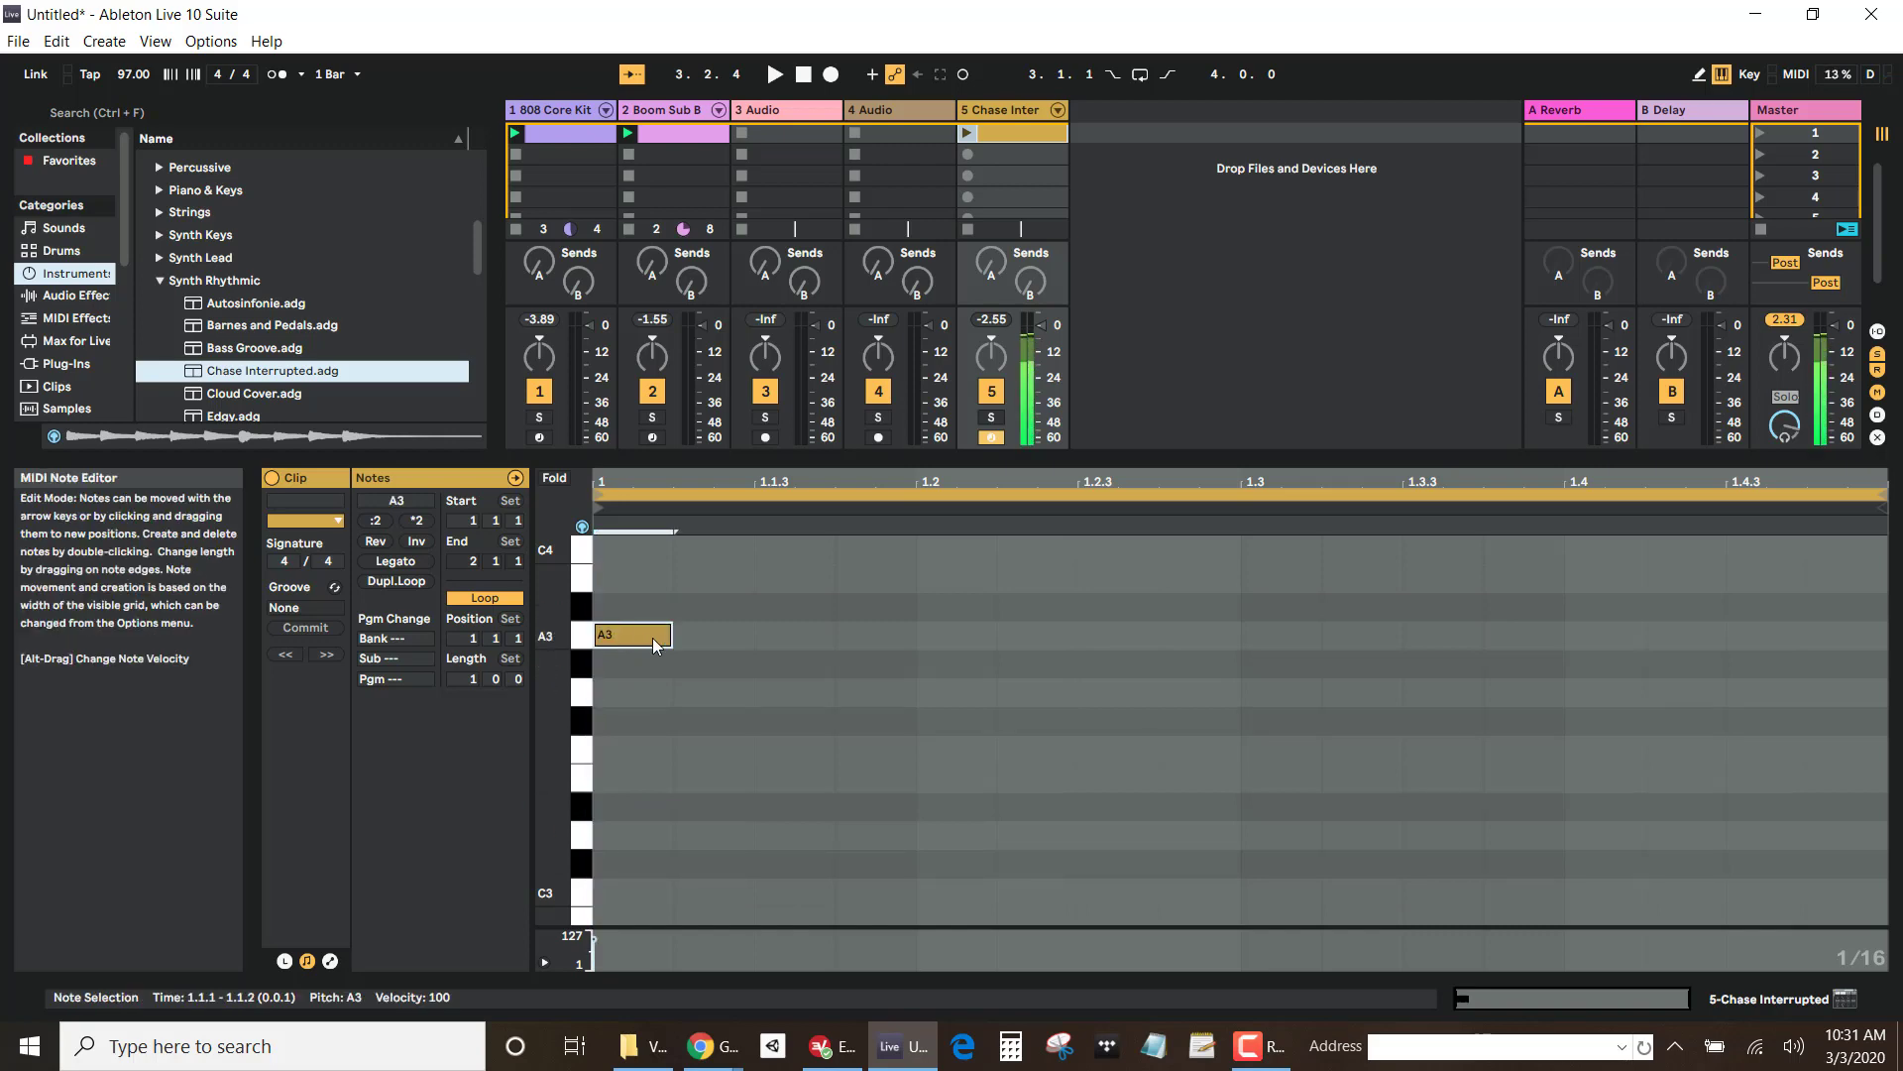
pyautogui.moveTo(739, 640); pyautogui.dragTo(1810, 639)
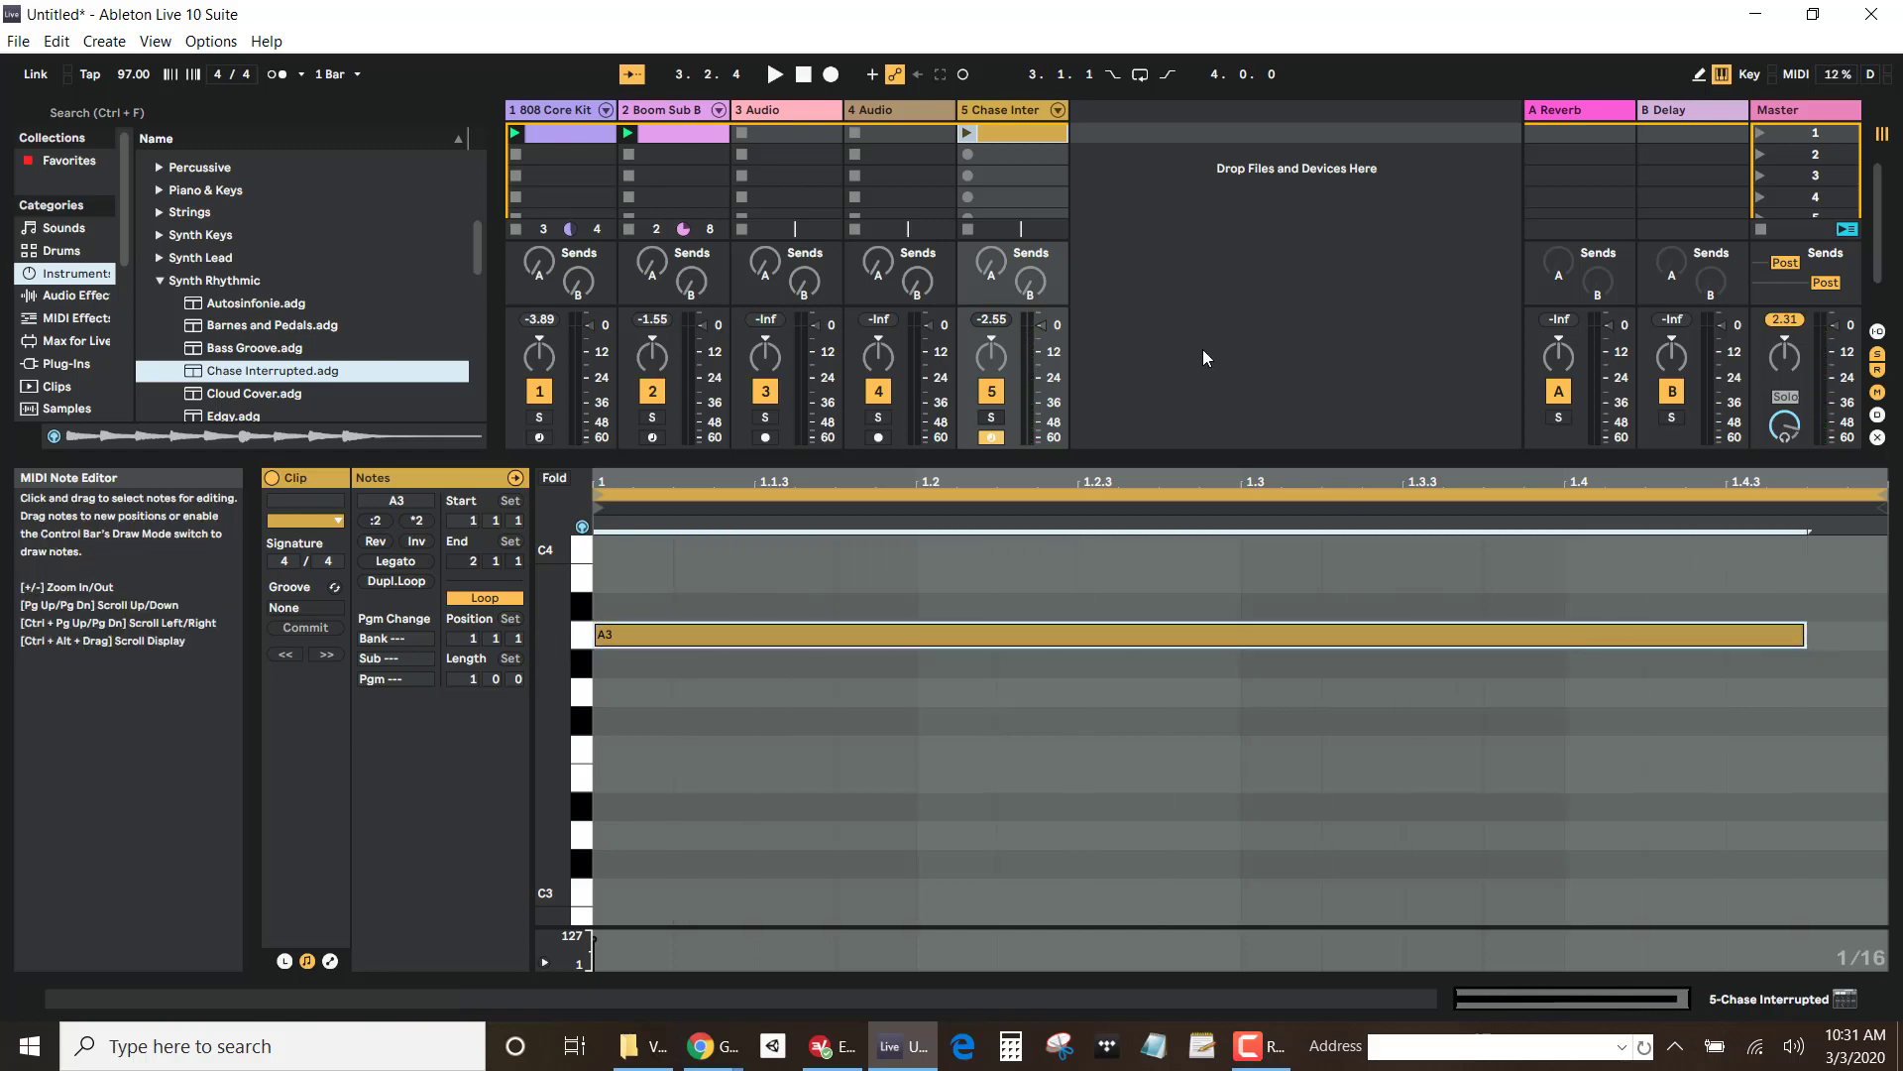
pyautogui.click(968, 132)
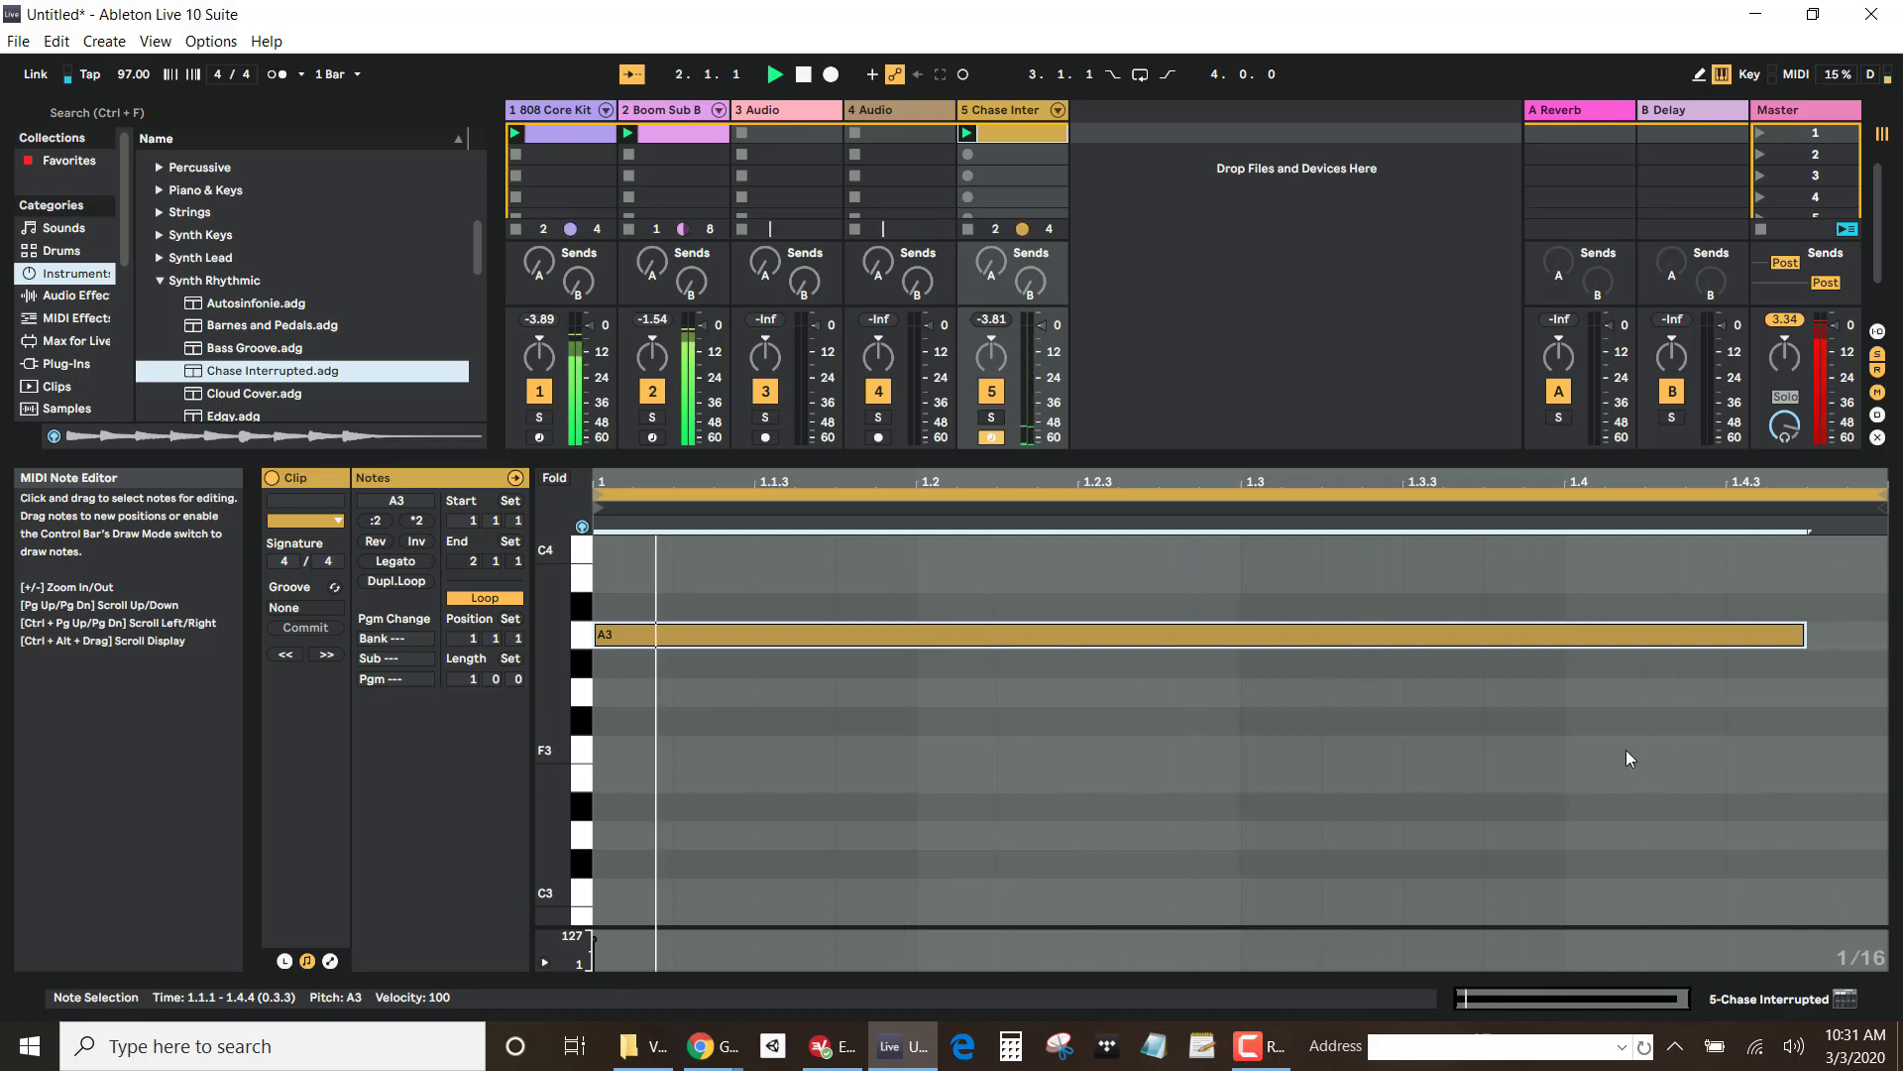
# Step: Shorten the A3 note to one sixteenth and add two more sixteenth A3 notes at 1.1.2 and 1.1.3
pyautogui.moveTo(1803, 649); pyautogui.dragTo(745, 652)
pyautogui.doubleClick(726, 640)
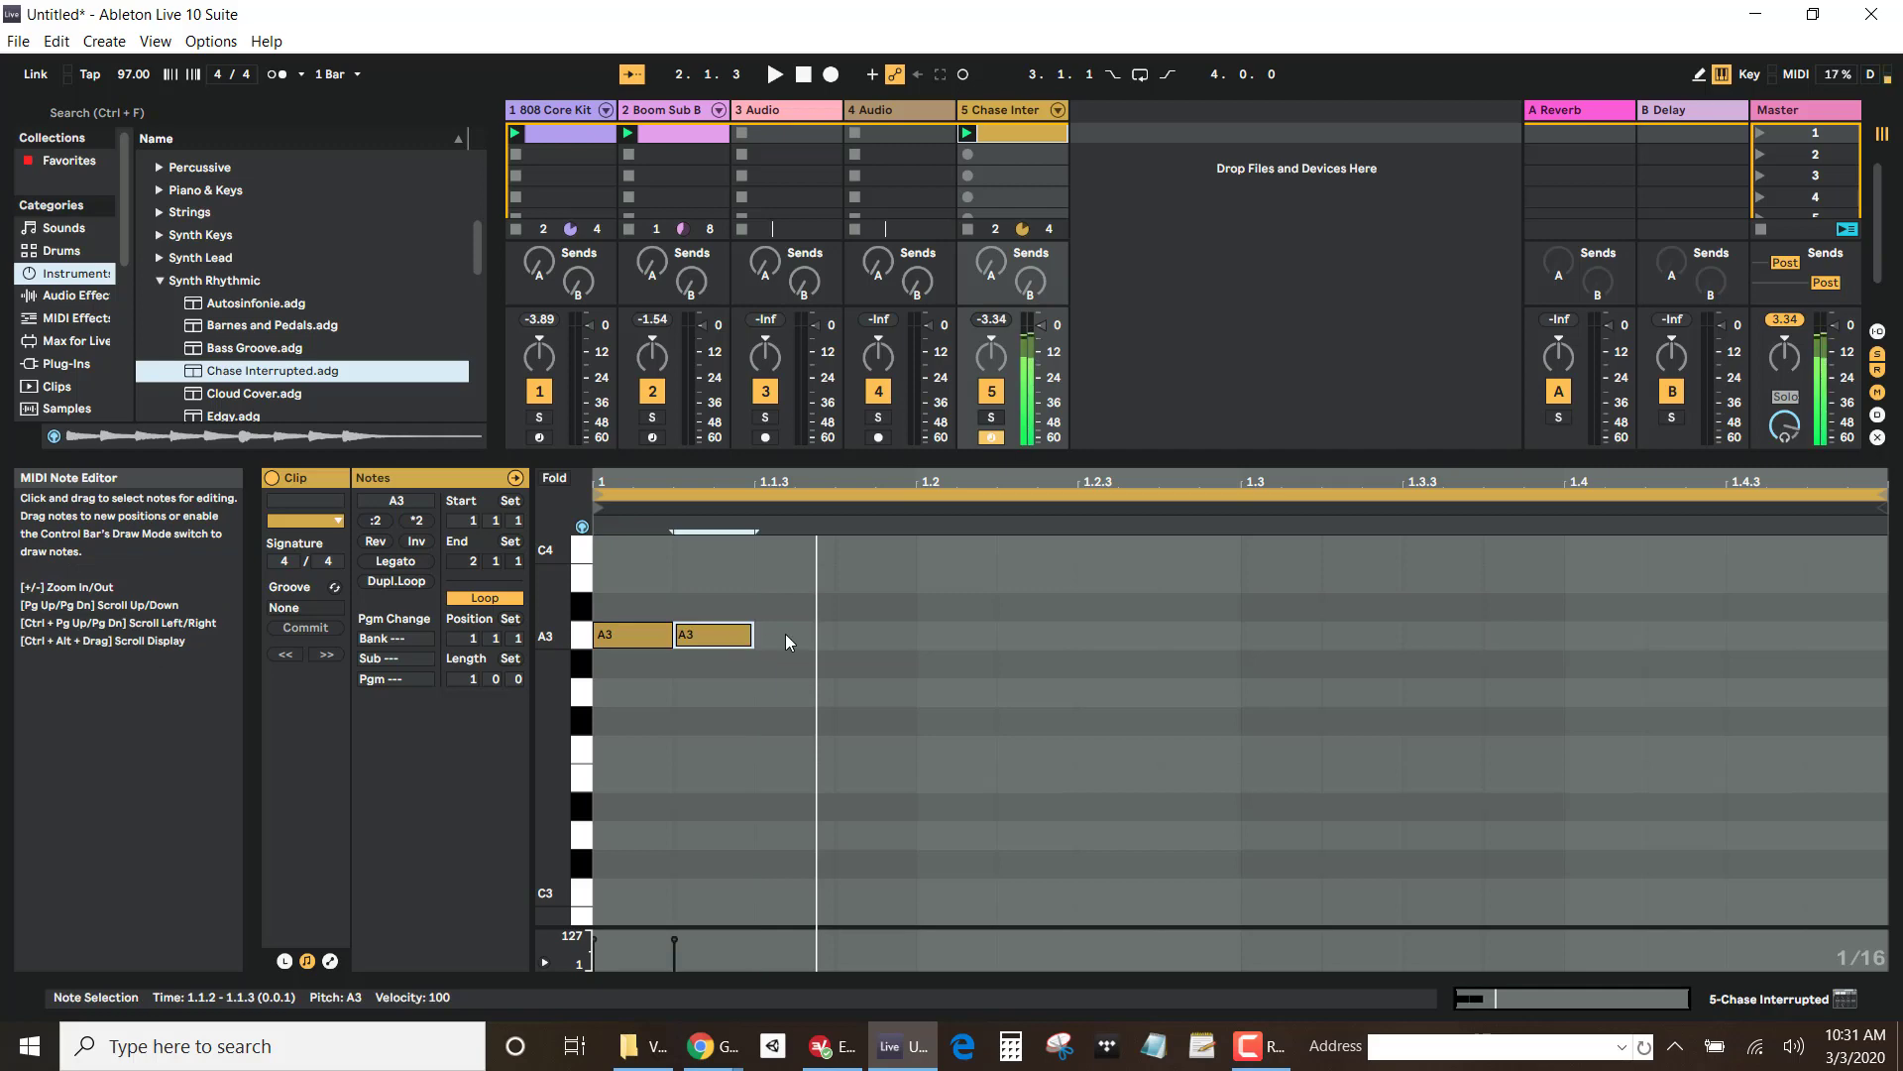
pyautogui.doubleClick(785, 633)
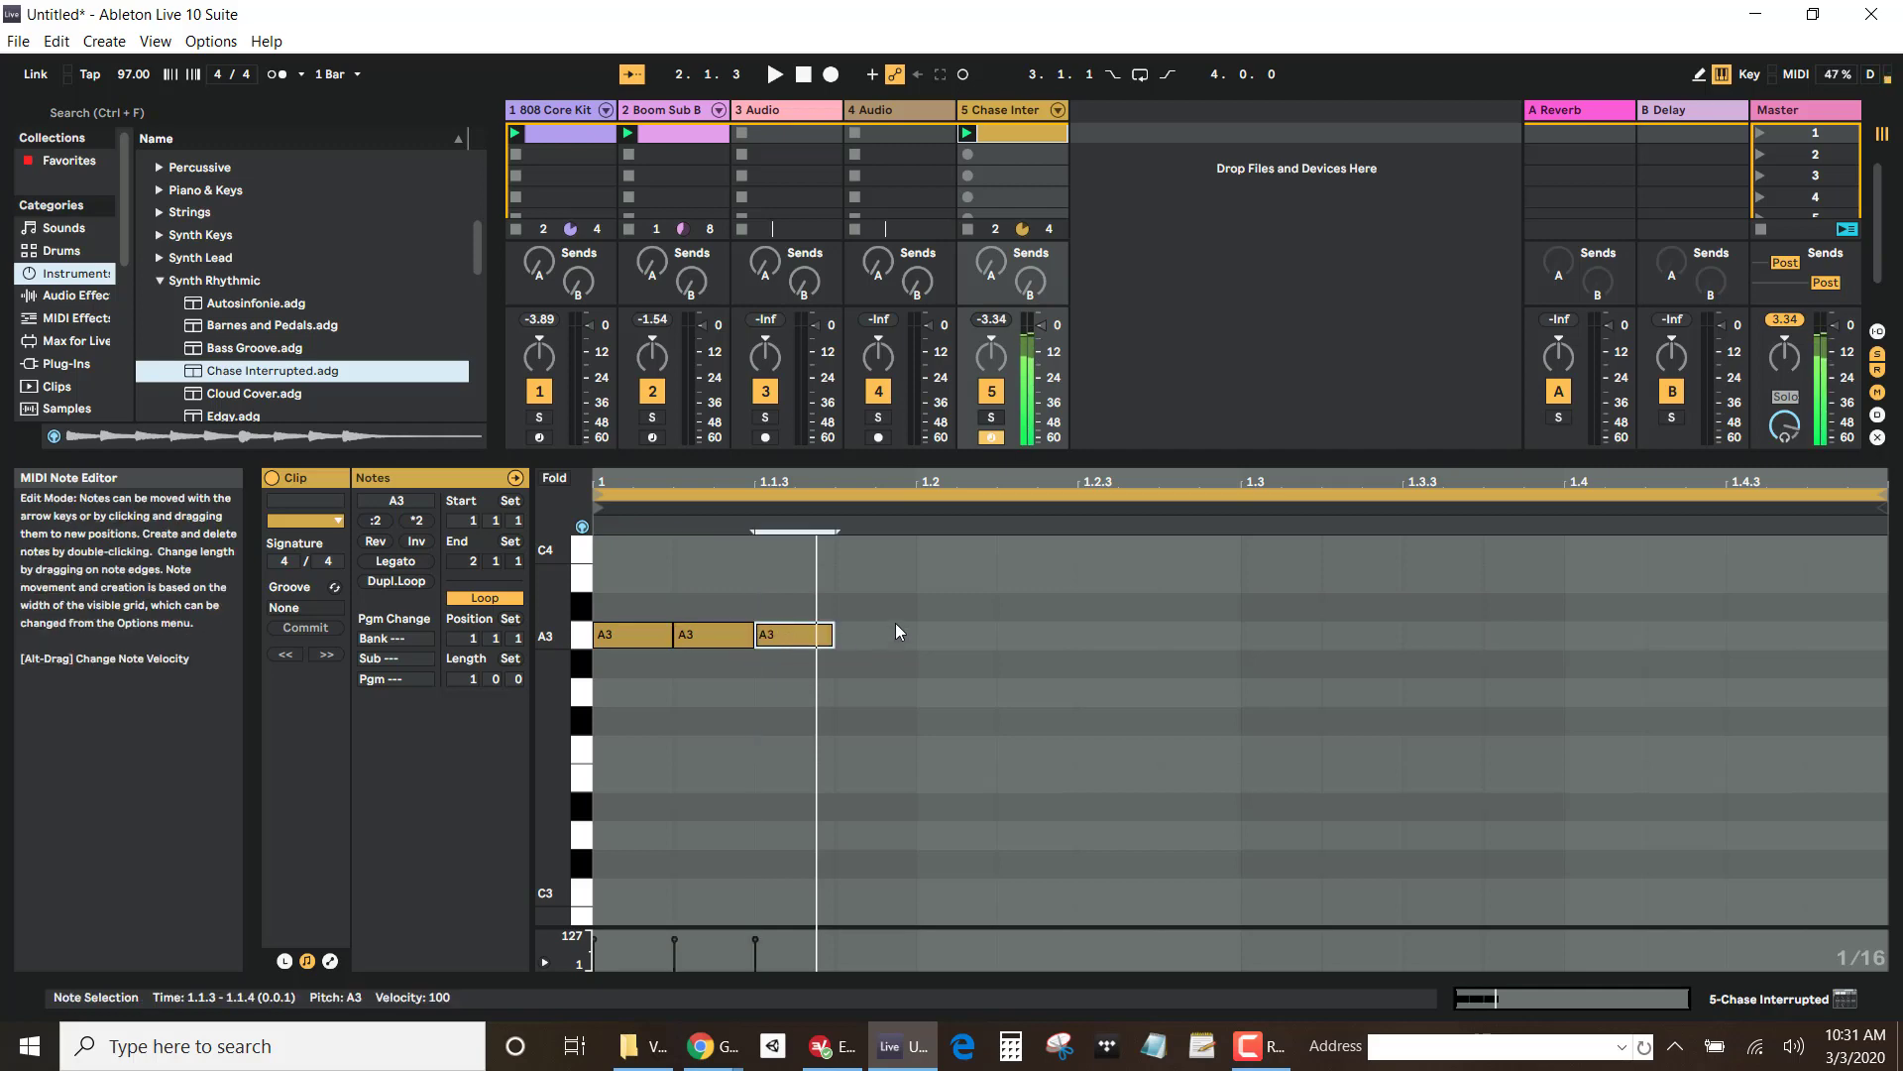
# Step: Add a sixteenth C4 note at 1.2.1 and three sixteenth E3 notes at 1.2.2, 1.2.3 and 1.2.4
pyautogui.doubleClick(944, 549)
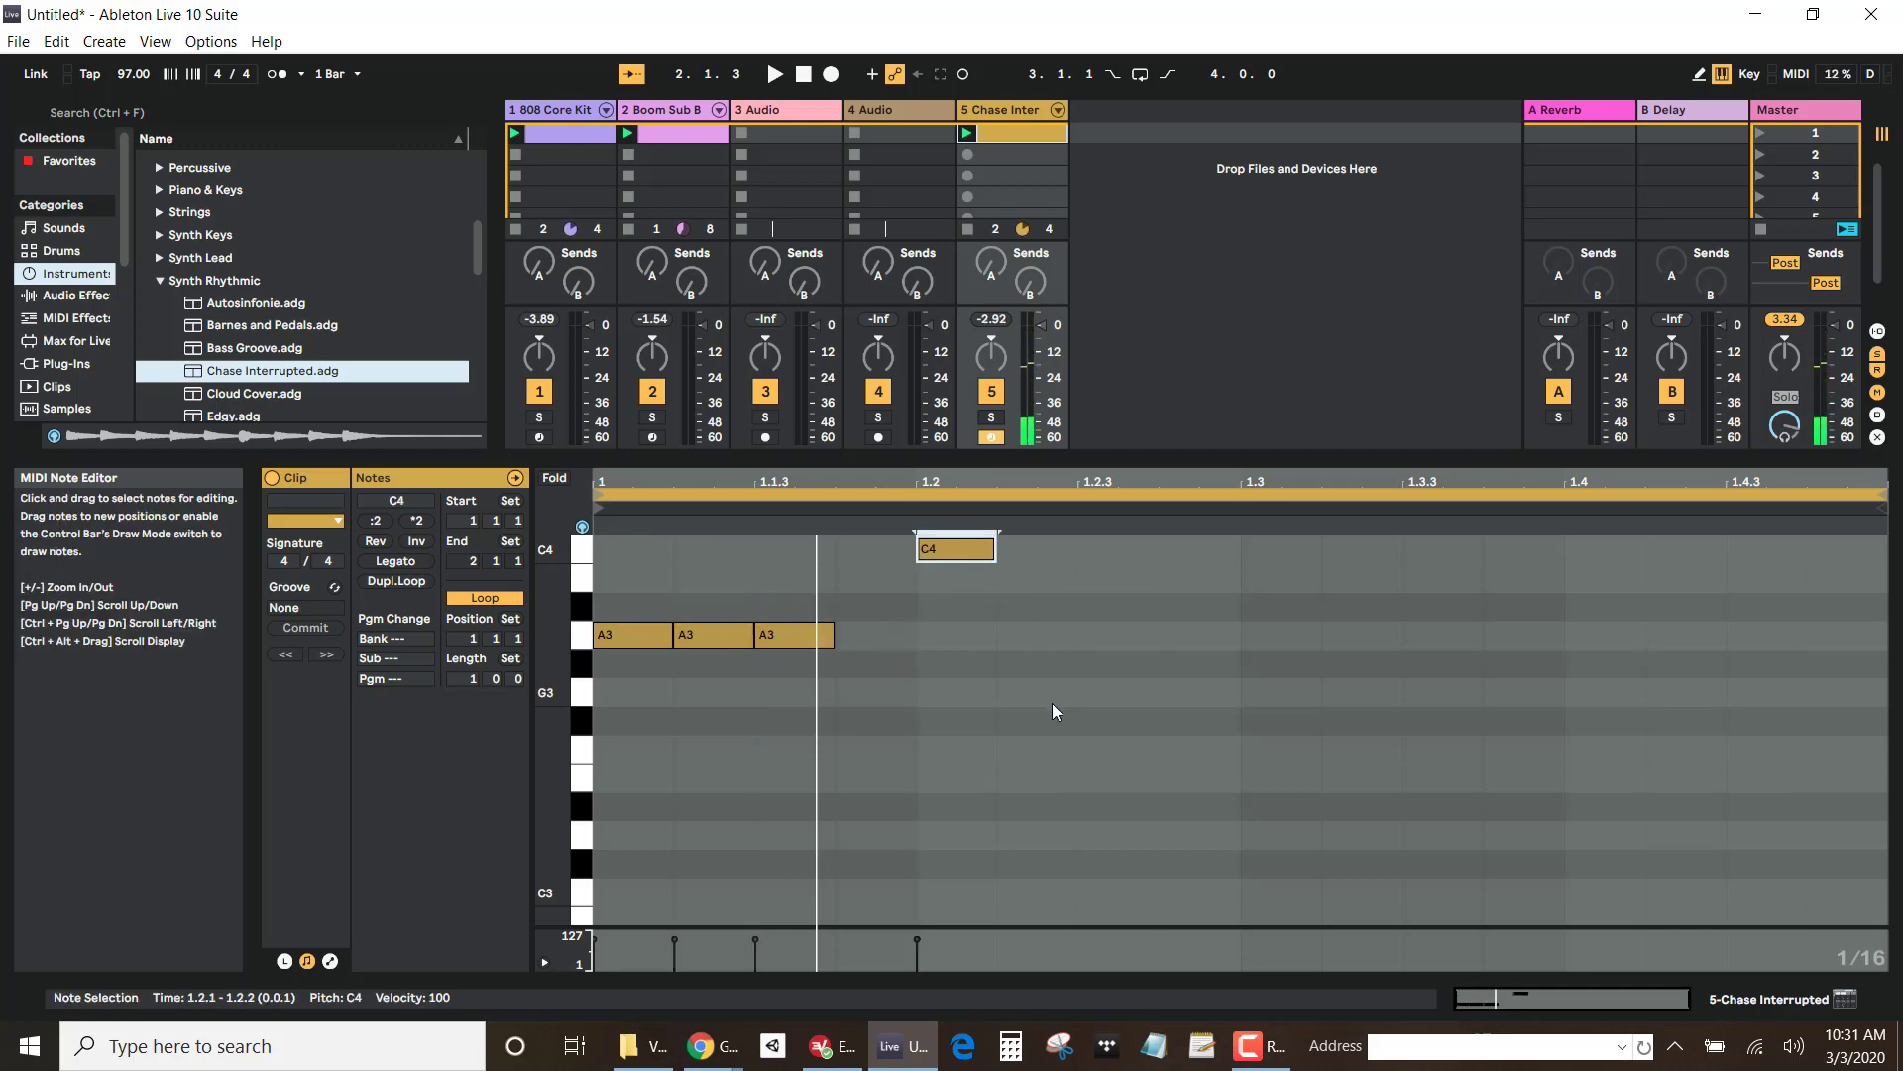
pyautogui.doubleClick(1053, 777)
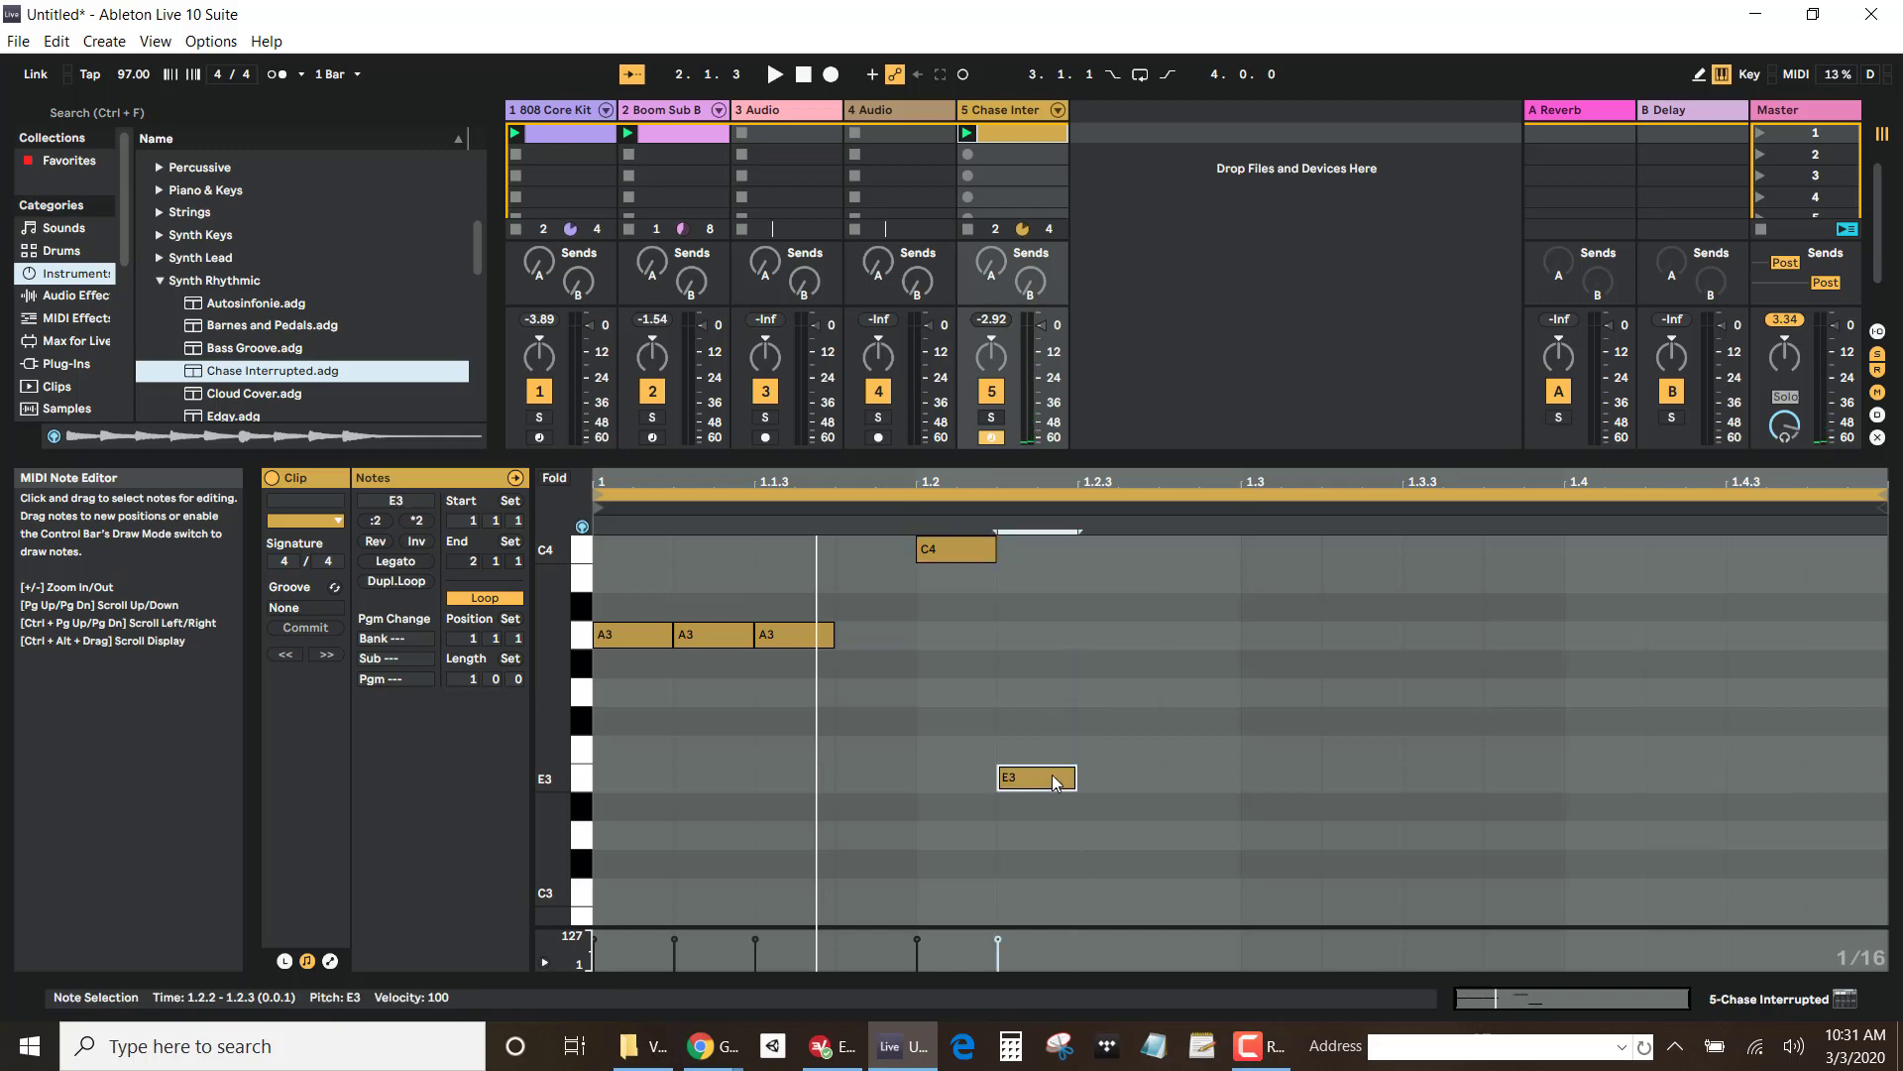
pyautogui.doubleClick(1126, 778)
pyautogui.doubleClick(1196, 780)
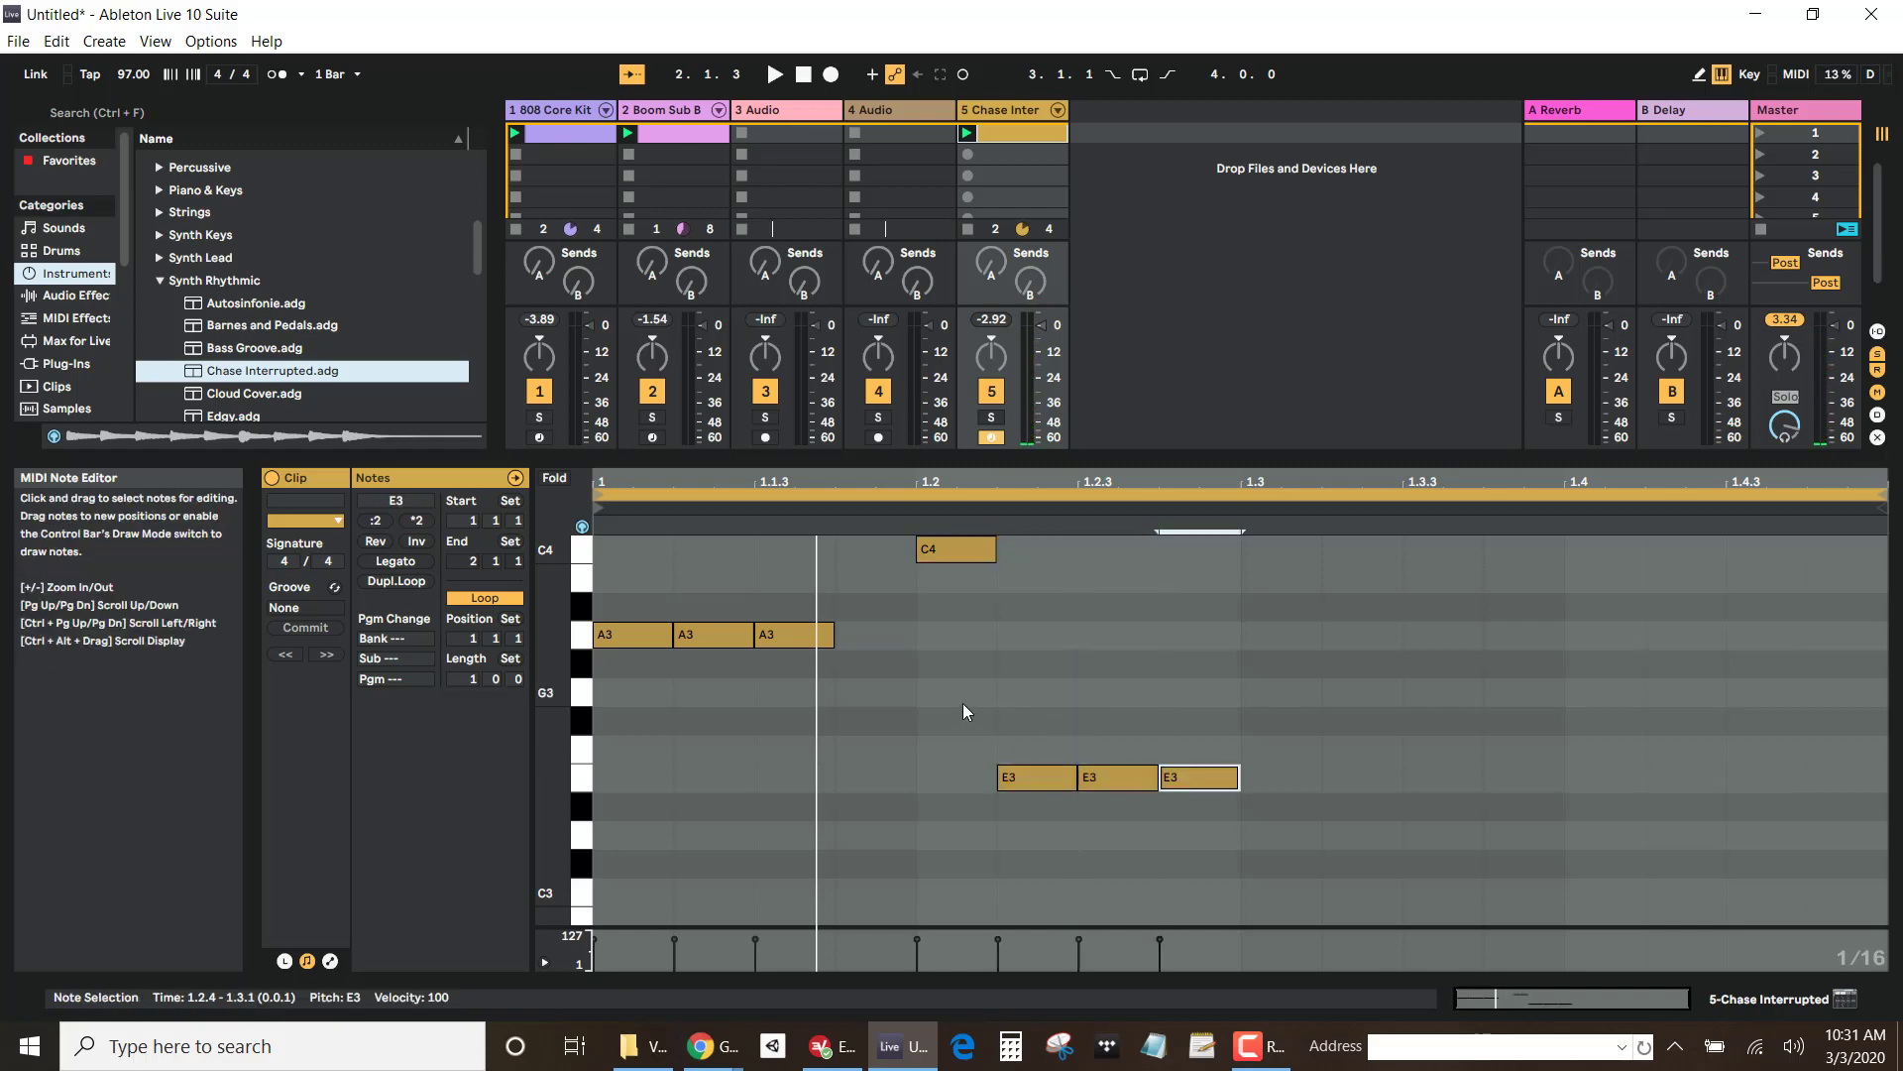
# Step: Check the notes in the Boom Sub Bass clip and play the Chase Interrupted clip alongside the other tracks
pyautogui.click(680, 137)
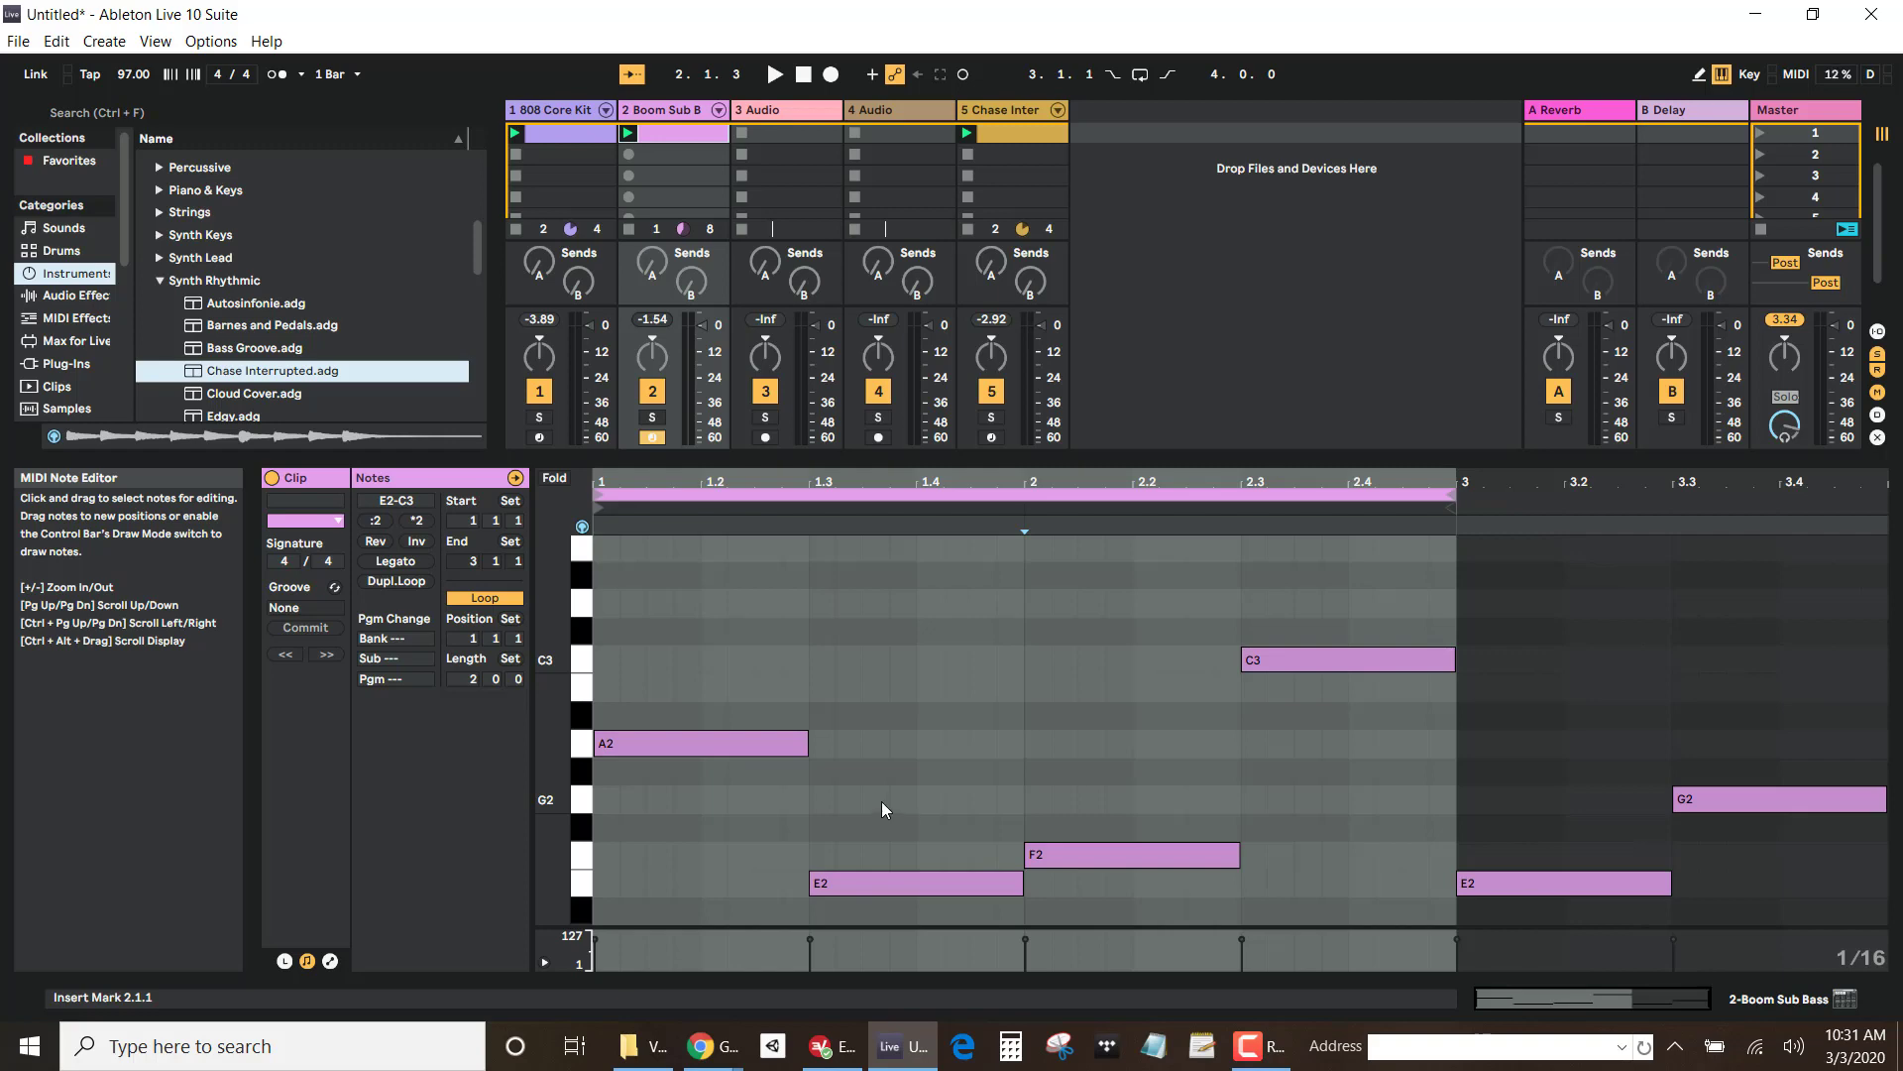
pyautogui.click(972, 135)
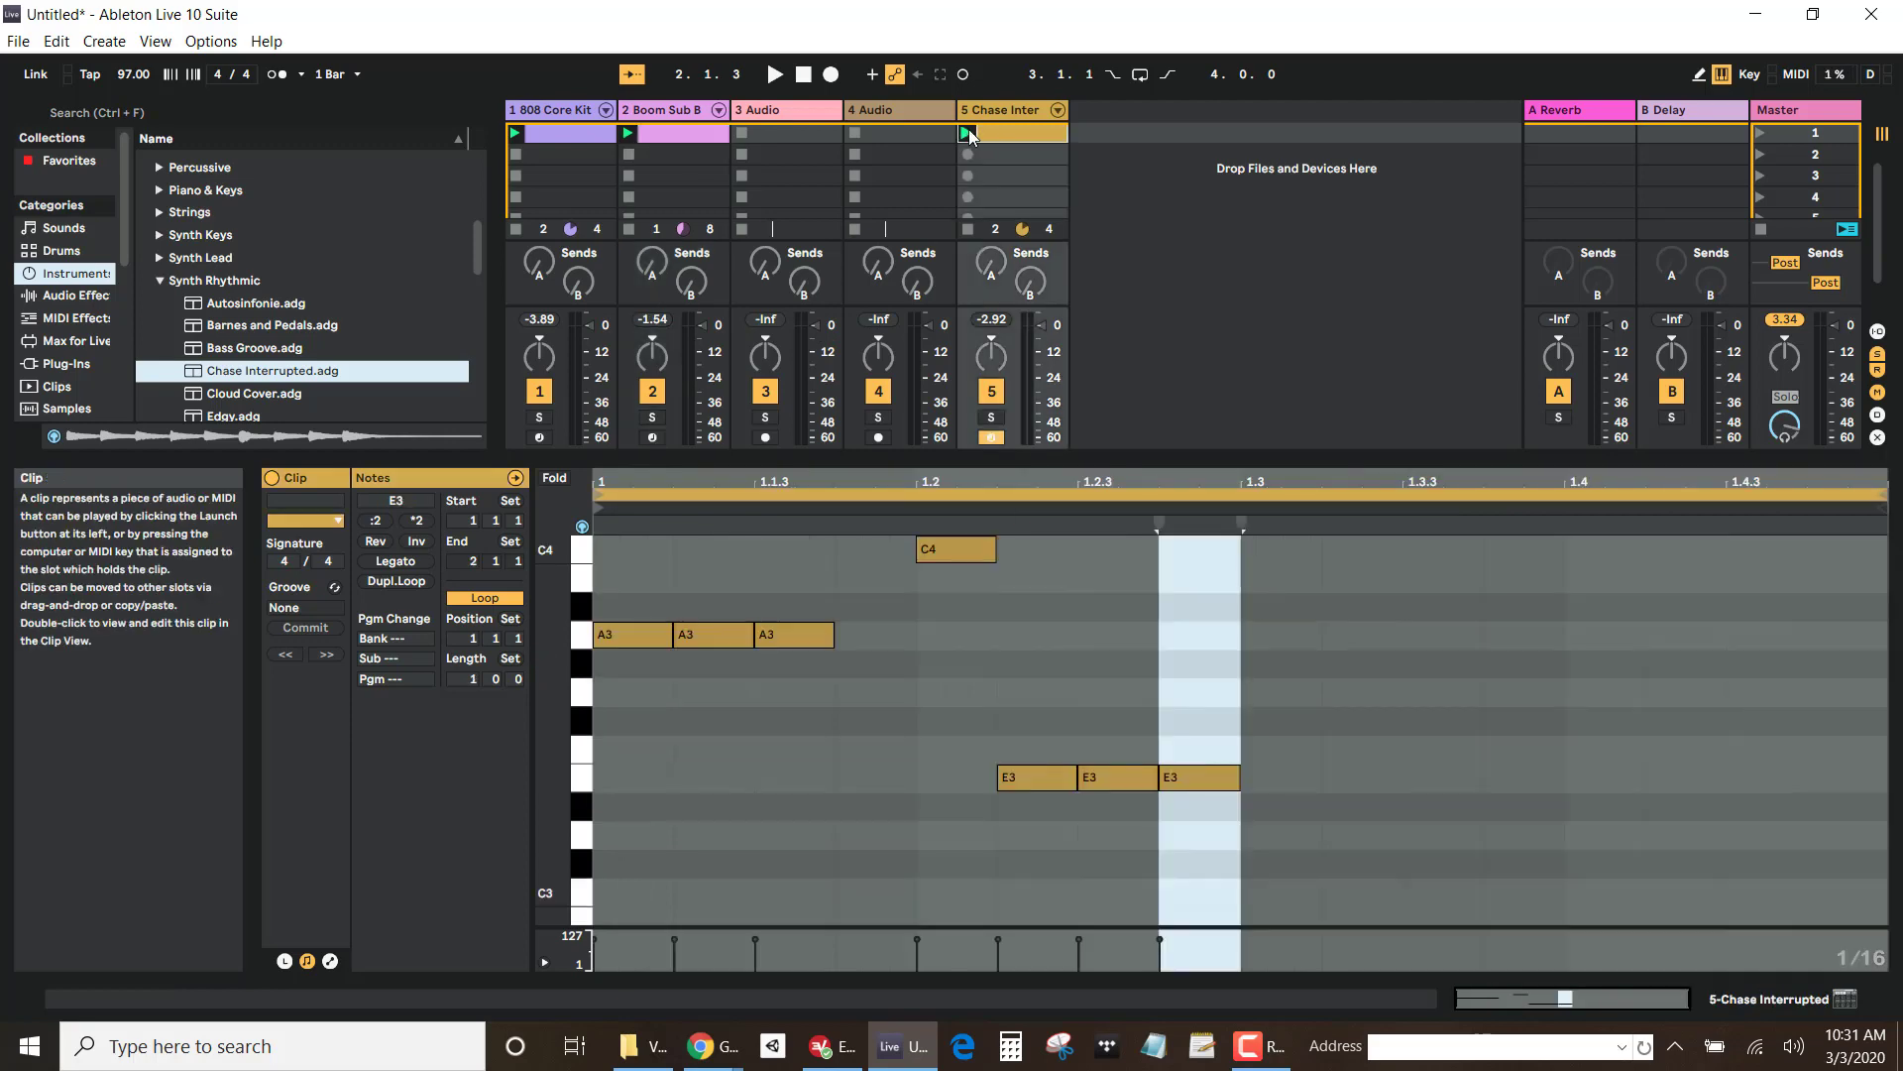
pyautogui.click(970, 135)
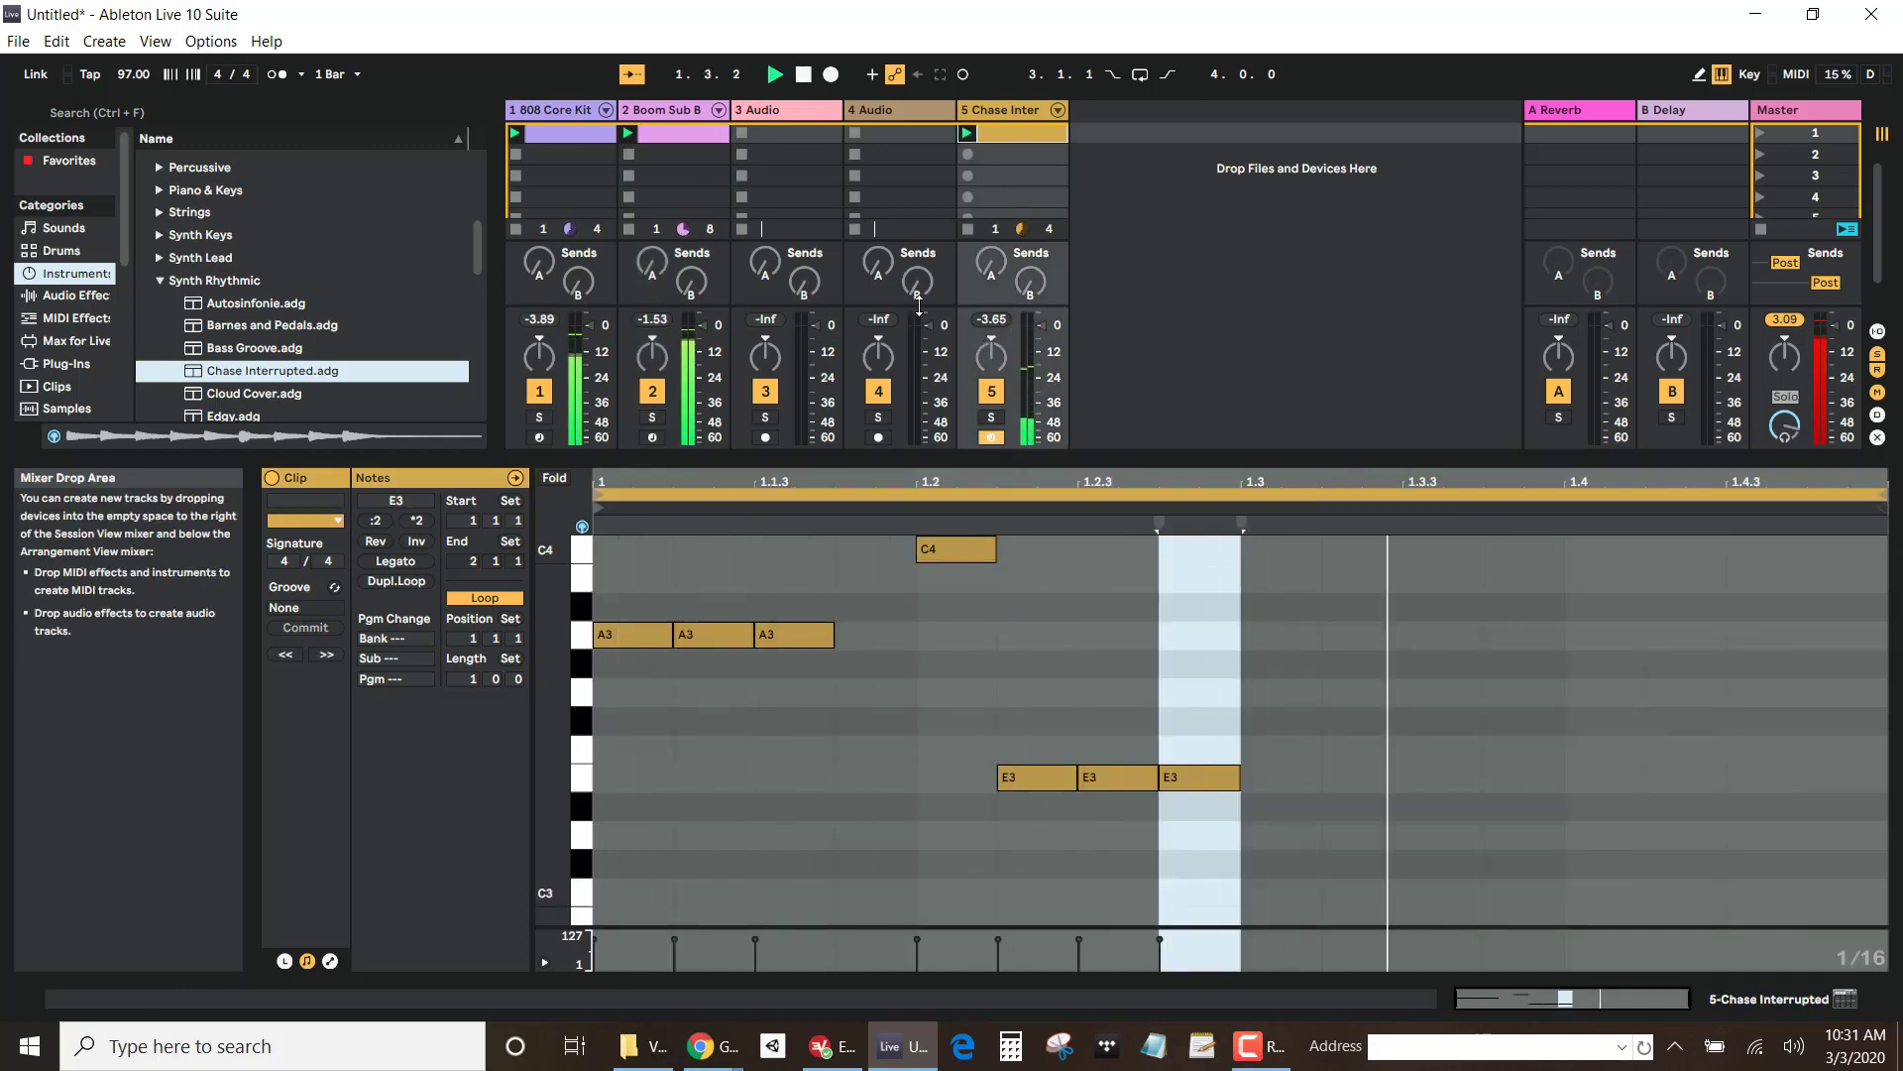
pyautogui.press('space')
pyautogui.click(816, 644)
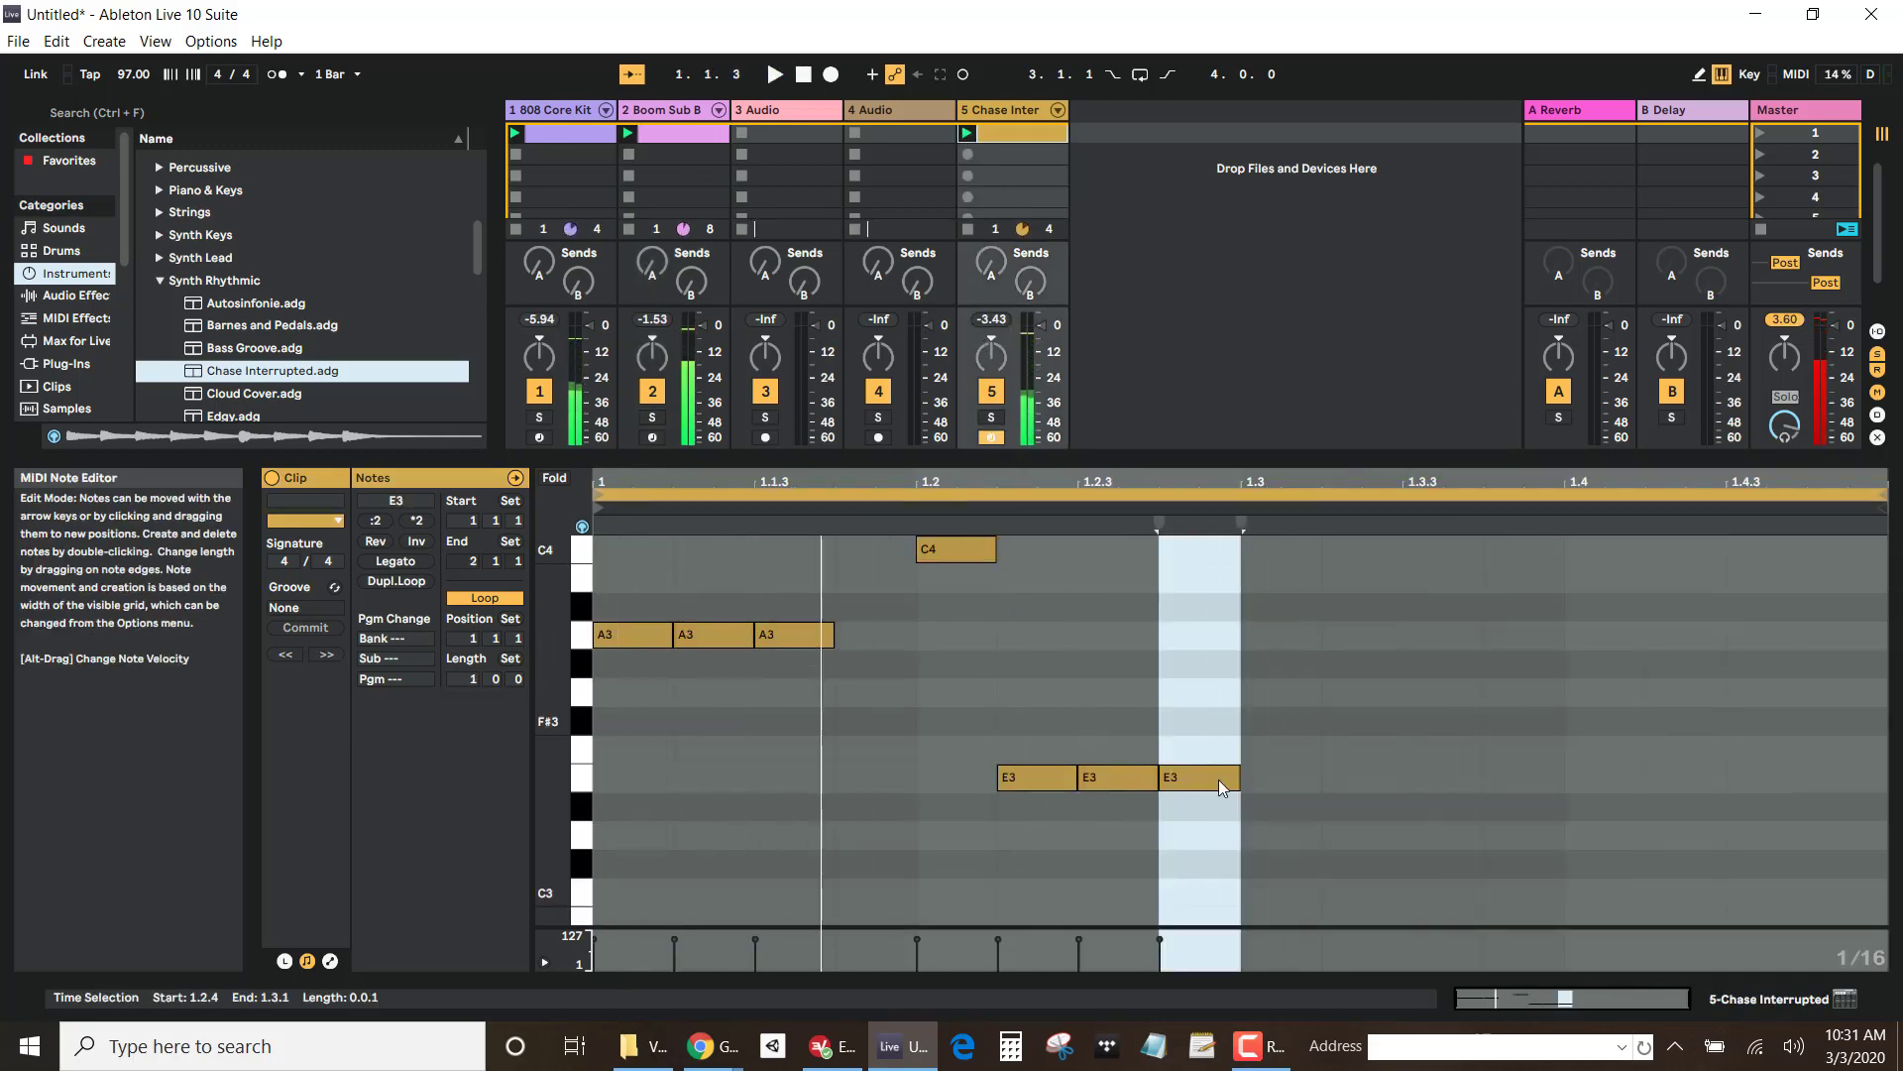
pyautogui.moveTo(1281, 837)
pyautogui.mouseDown()
pyautogui.moveTo(652, 491)
pyautogui.moveTo(742, 539)
pyautogui.moveTo(982, 595)
pyautogui.mouseUp()
pyautogui.click(1156, 651)
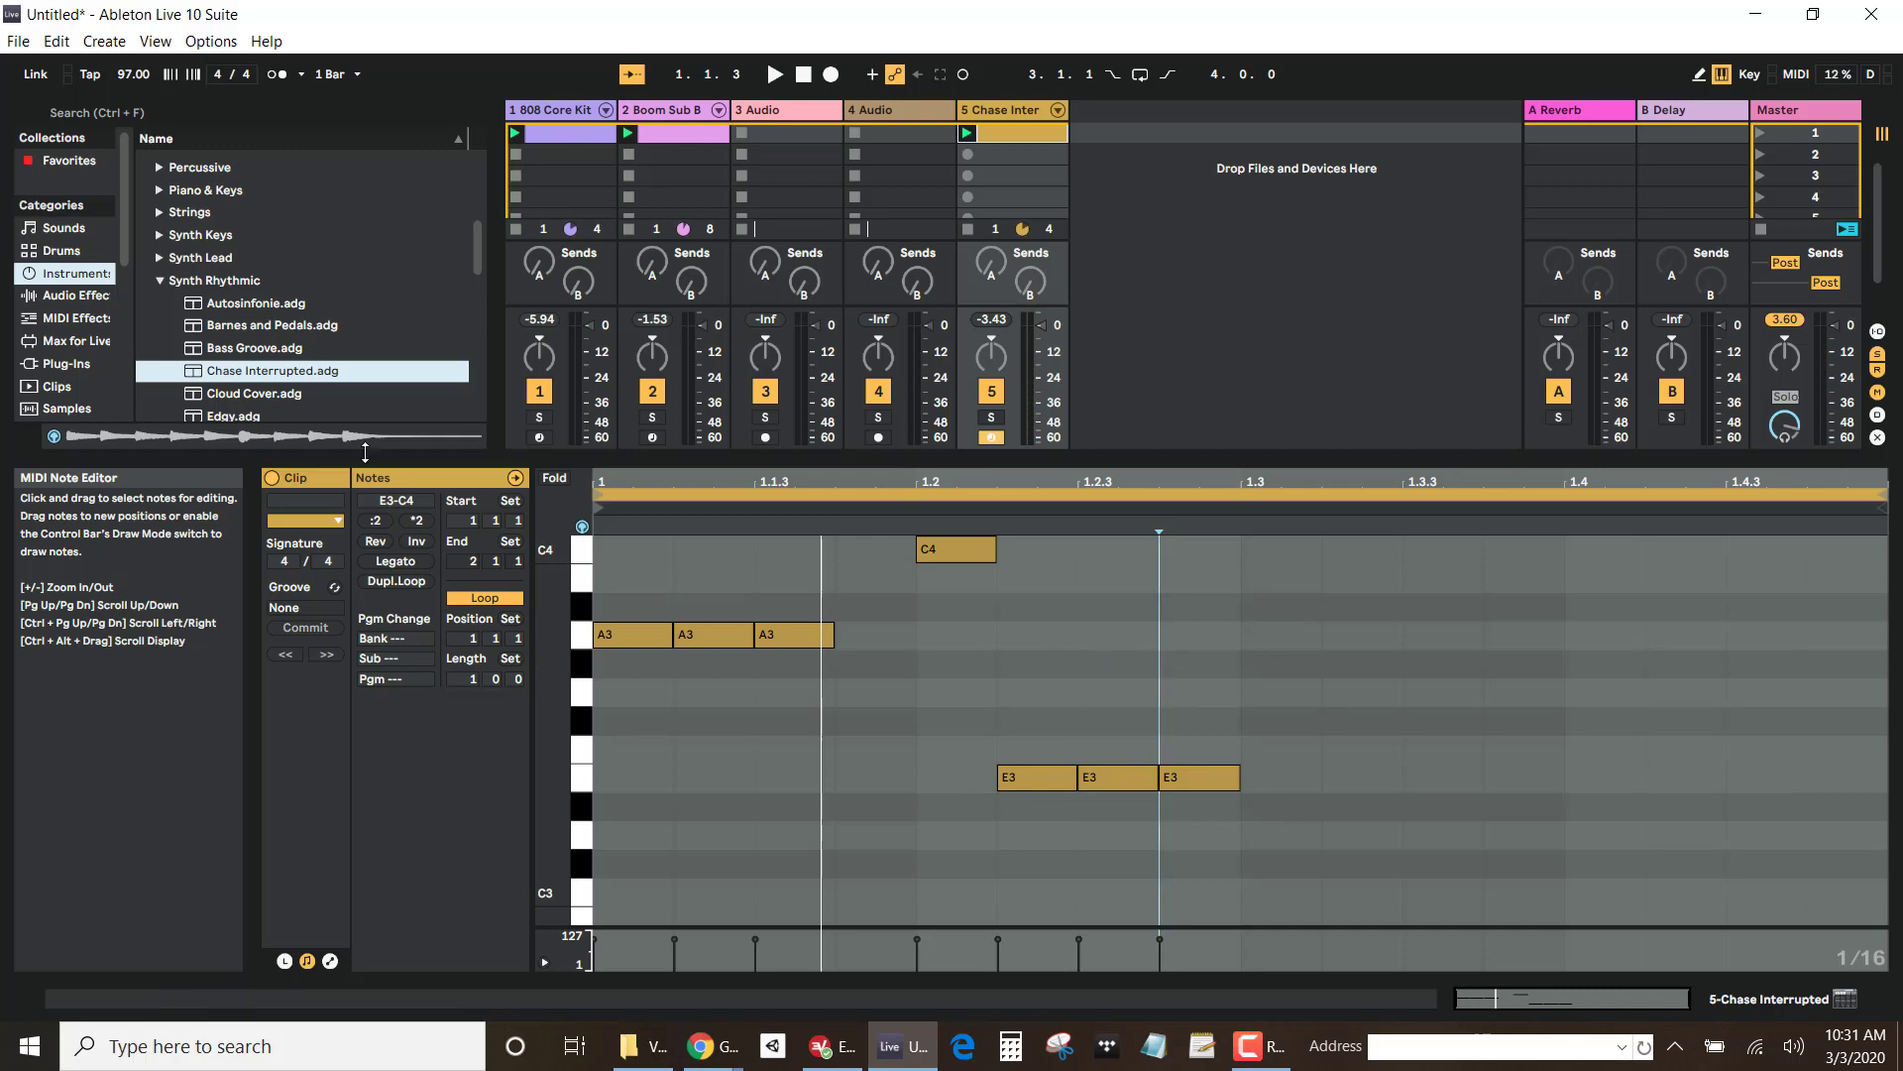
# Step: Preview the Cloud Cover.adg and Edgy.adg presets, and replace the Chase Interrupted instrument on track 5 with Cloud Cover.adg
pyautogui.scroll(-1, 197, 236)
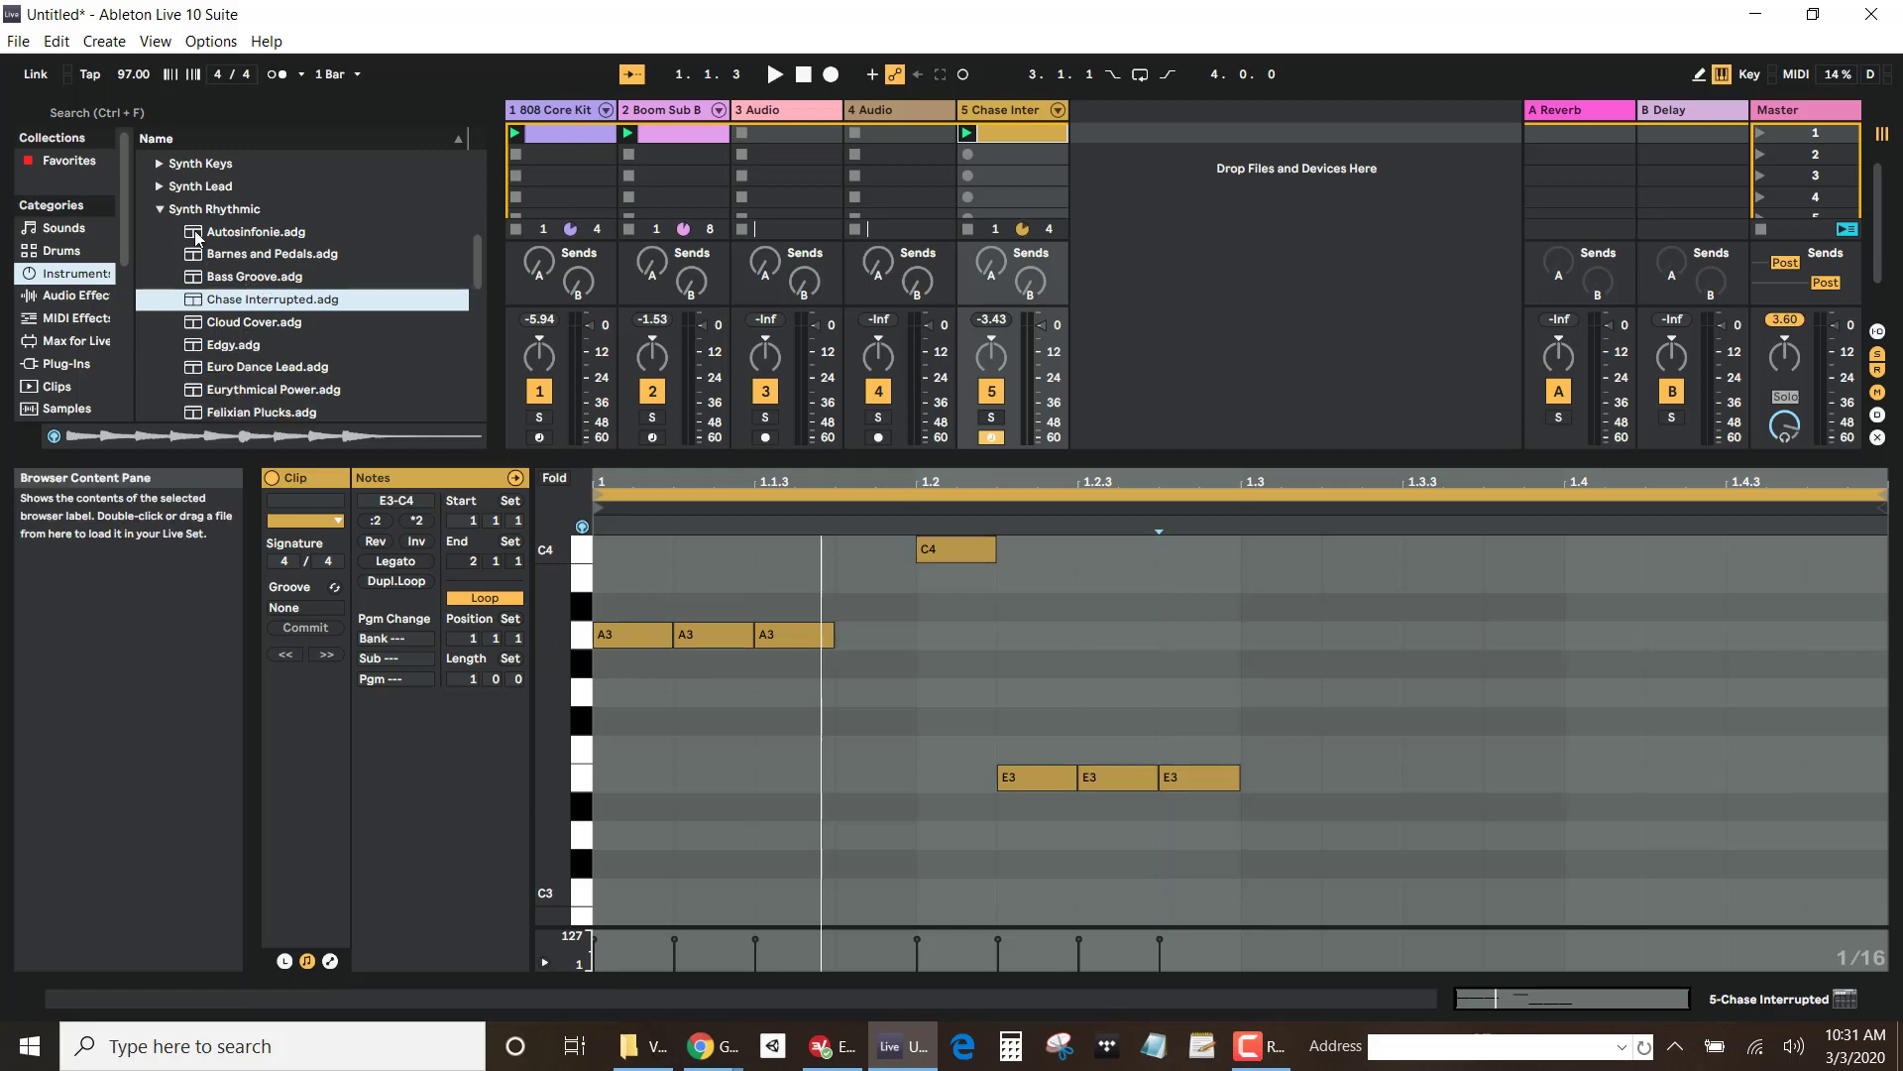
pyautogui.click(198, 328)
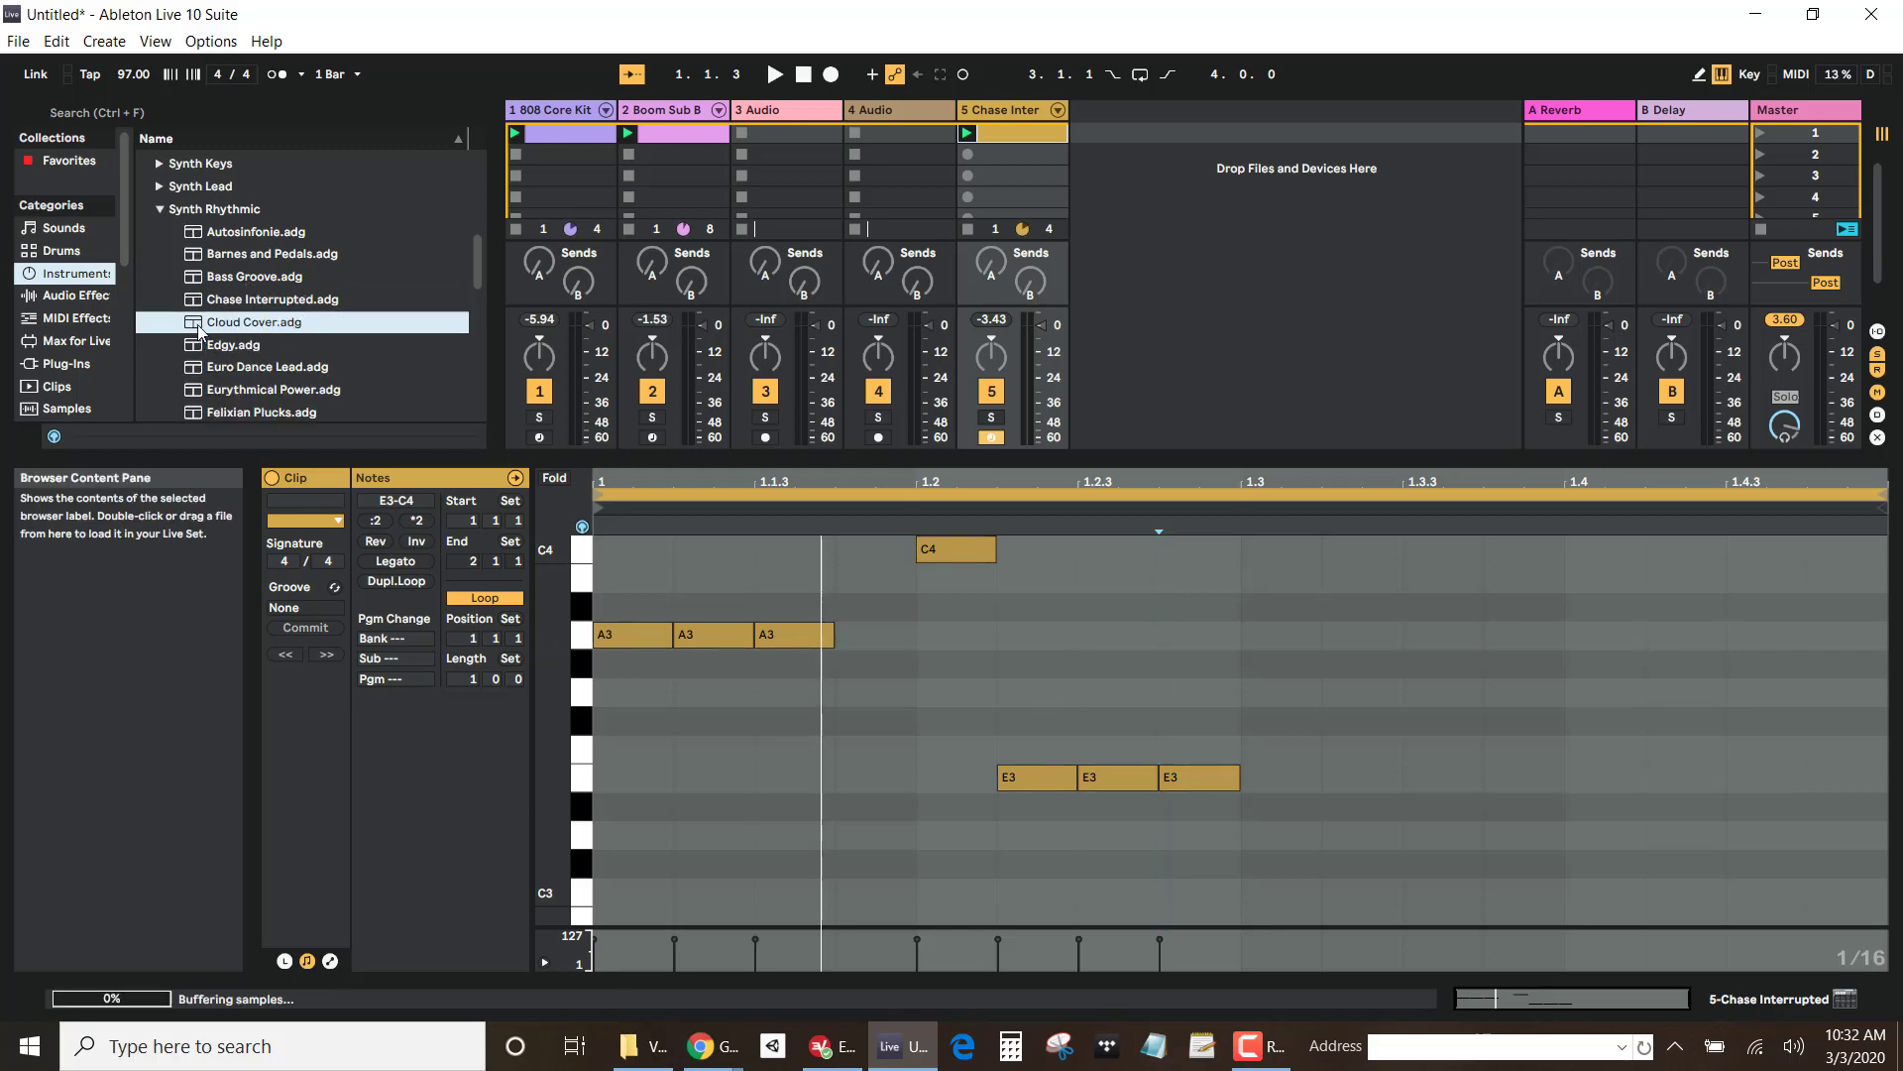
pyautogui.click(197, 347)
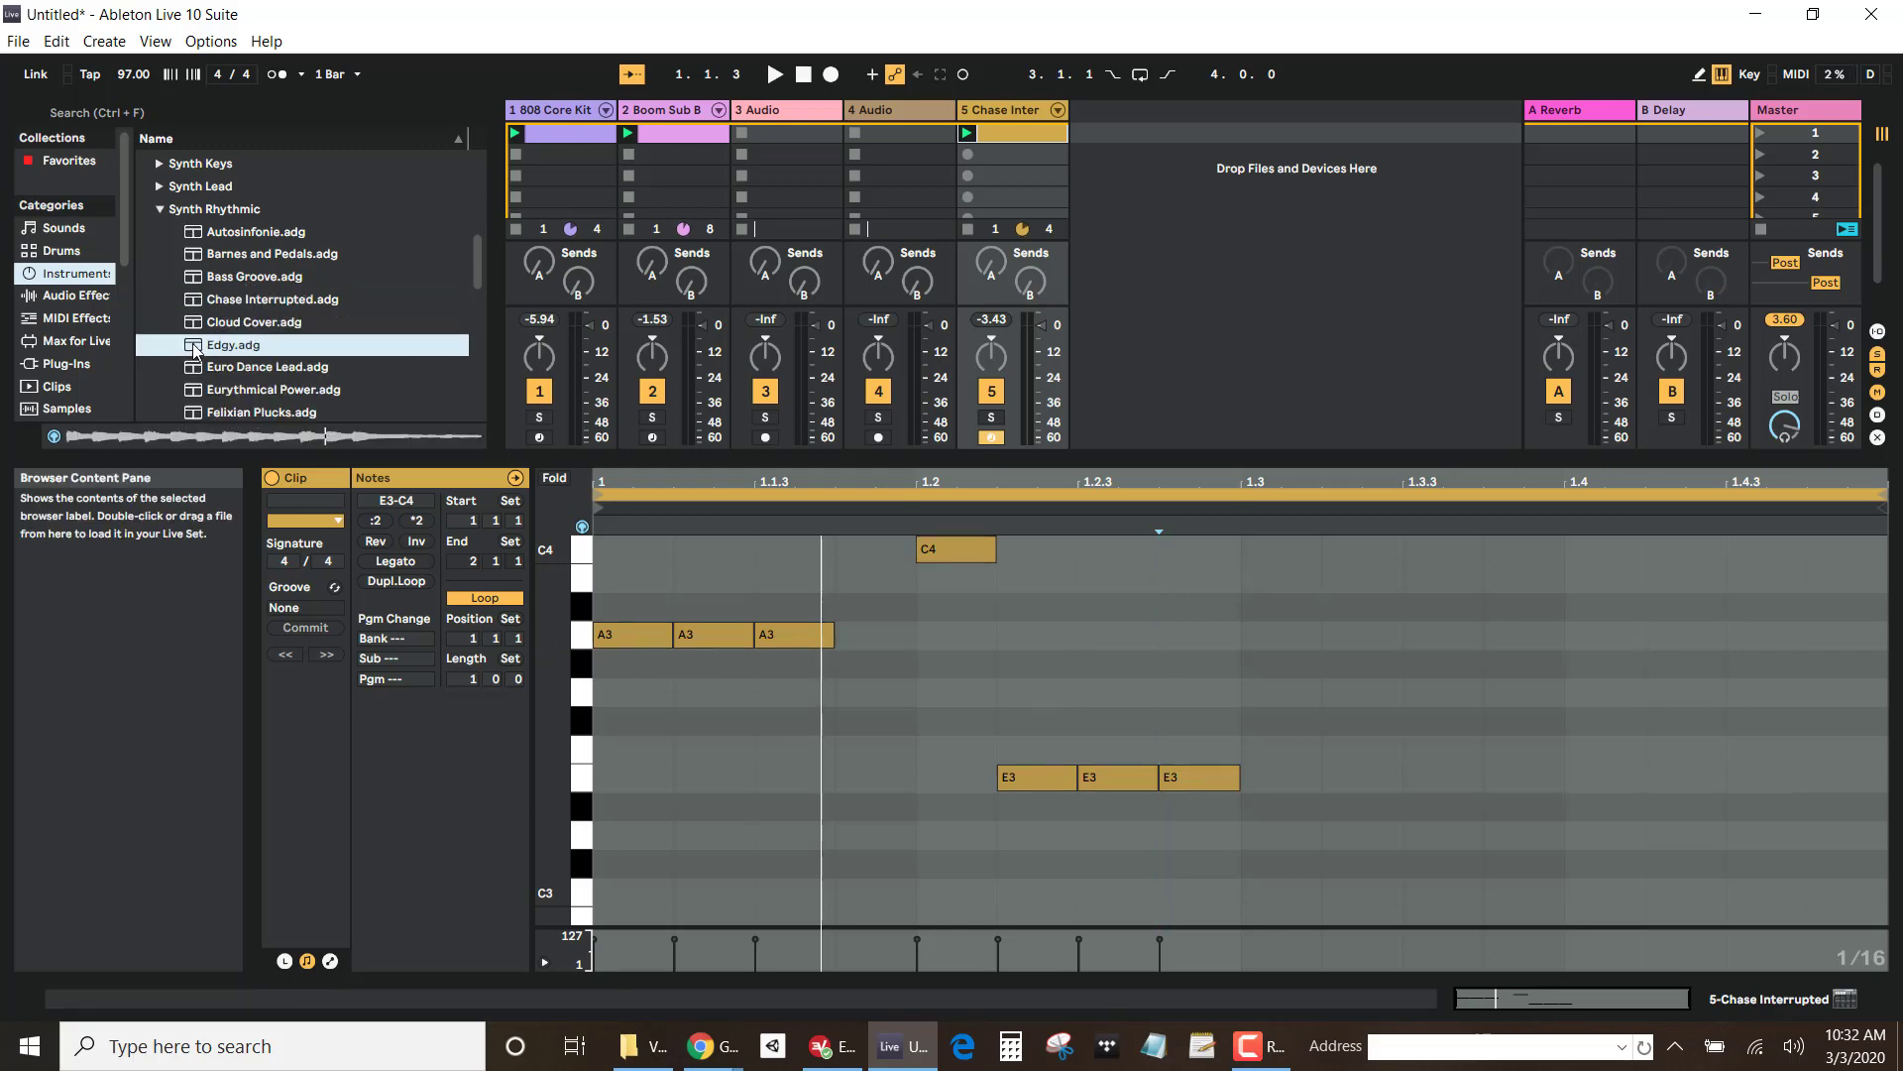
pyautogui.click(211, 324)
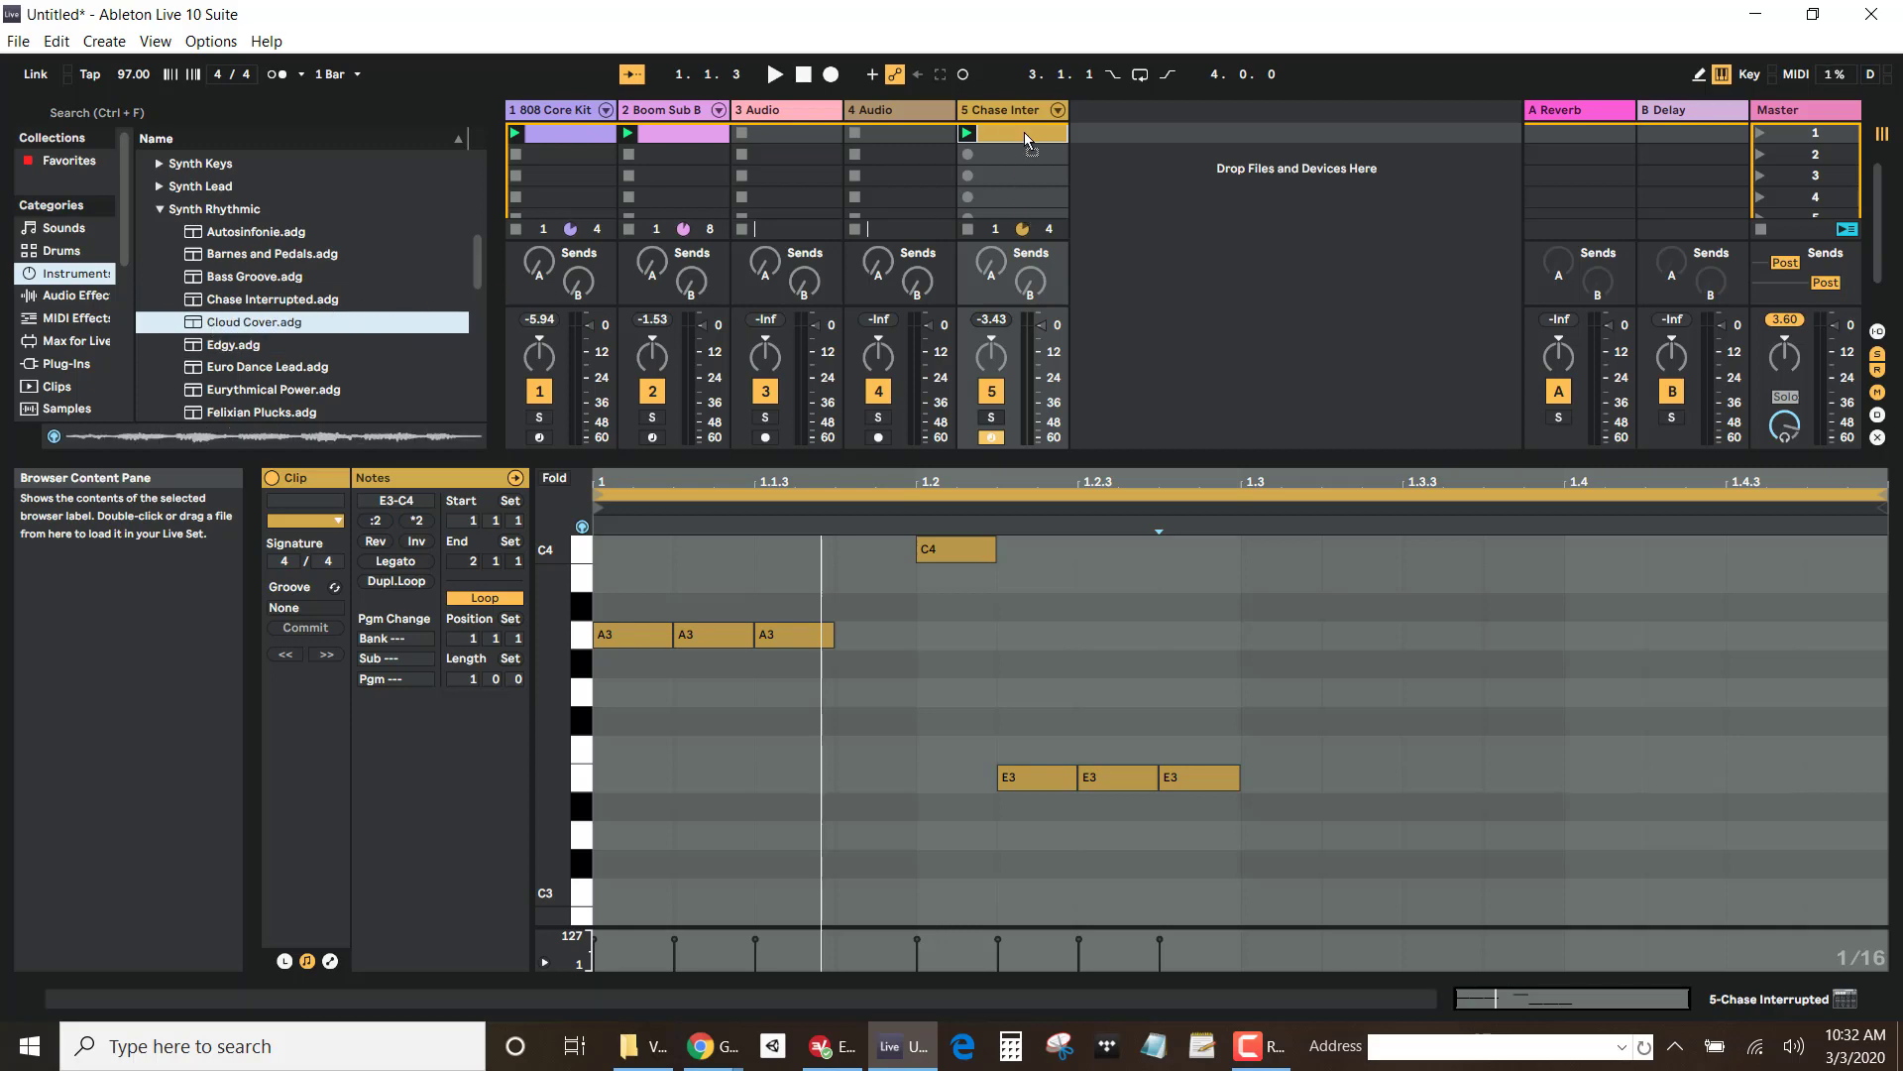
pyautogui.click(996, 115)
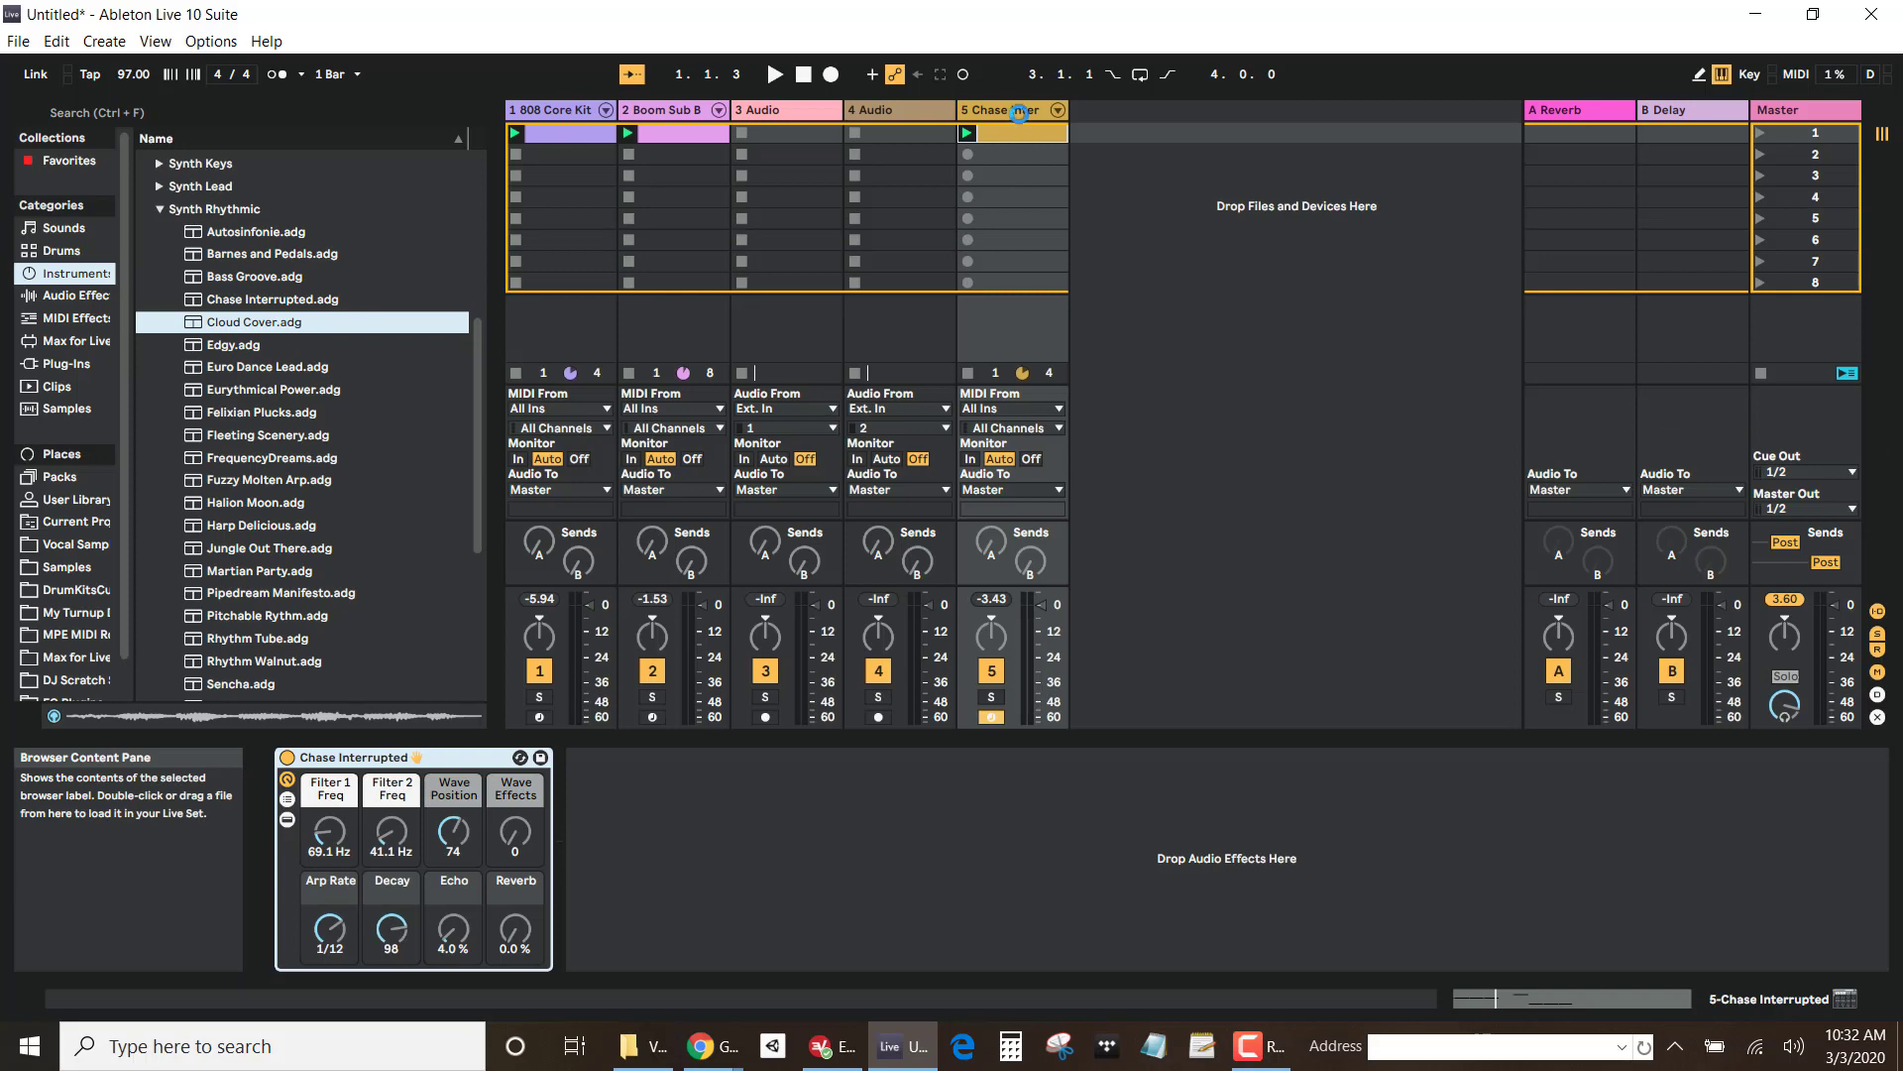
pyautogui.press('Return')
pyautogui.click(1003, 134)
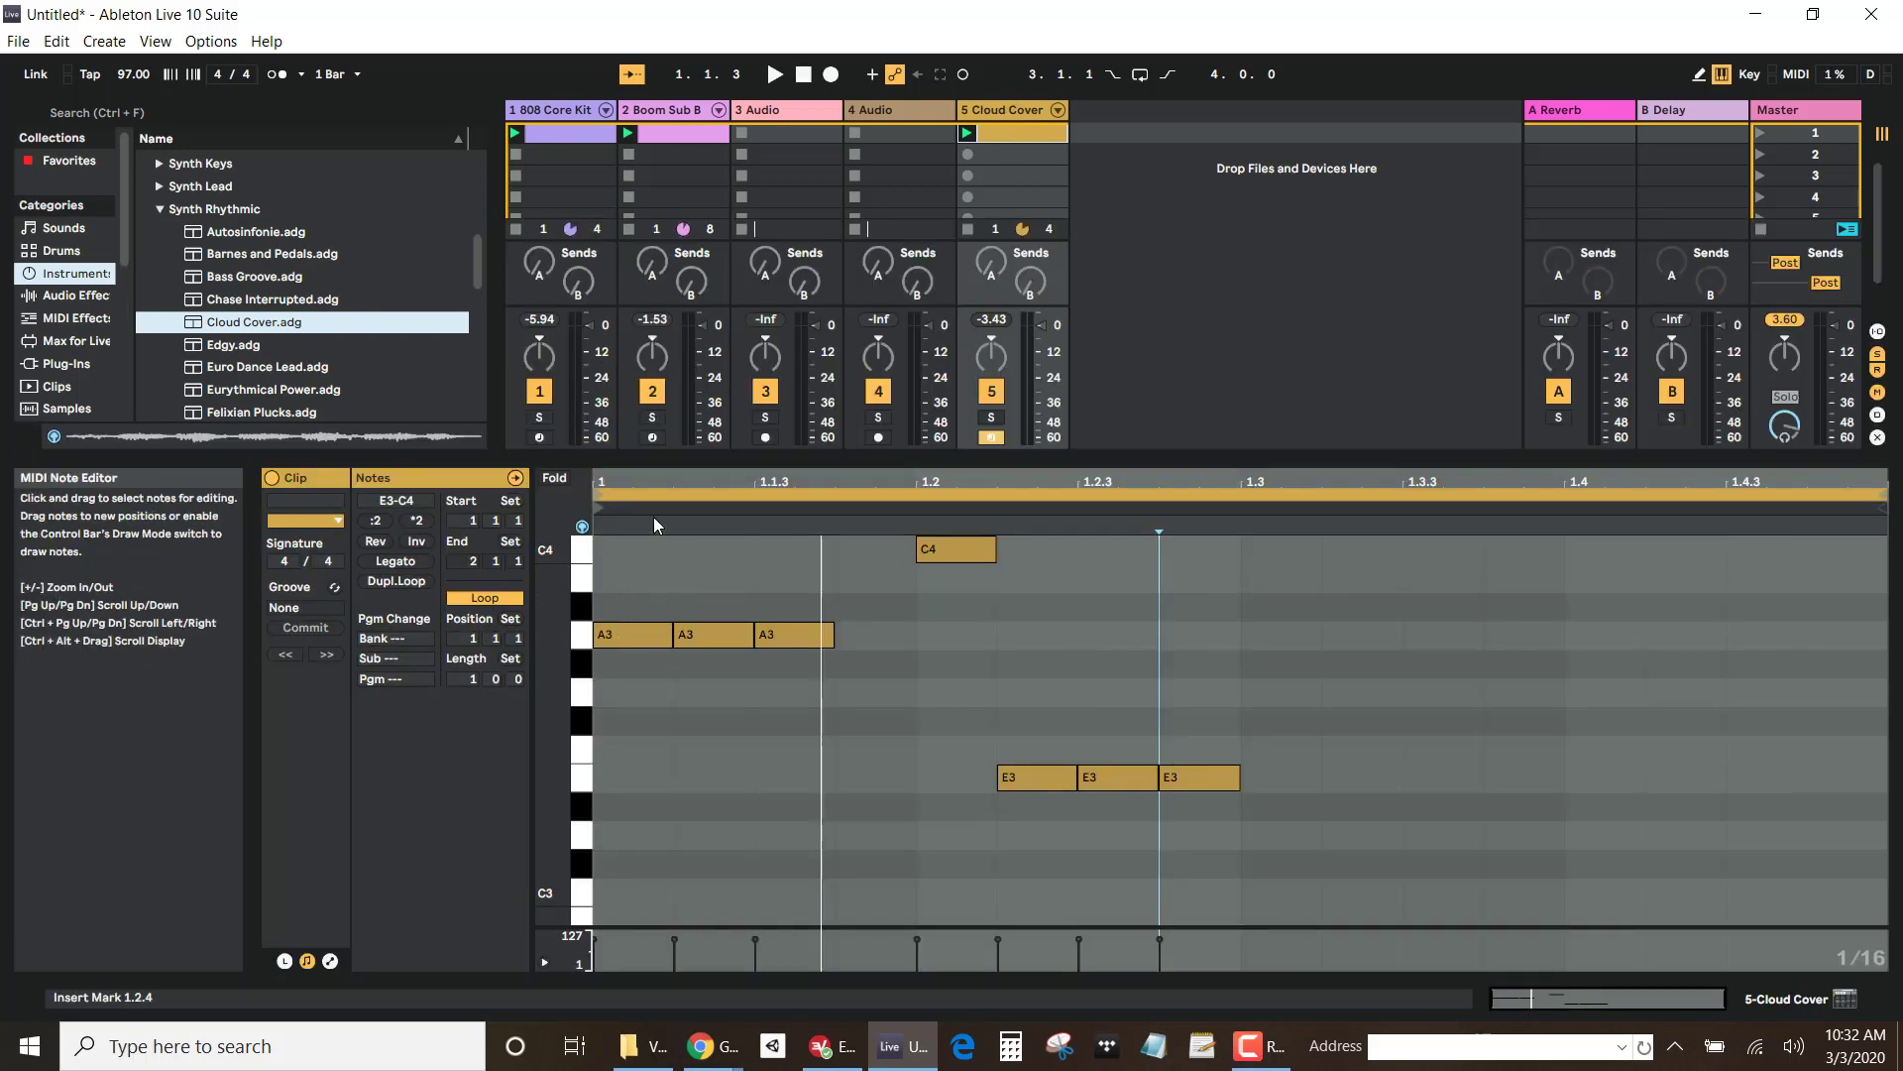
# Step: Play the Cloud Cover clip with the other tracks and add a sixteenth B3 note at 1.1.3
pyautogui.click(969, 135)
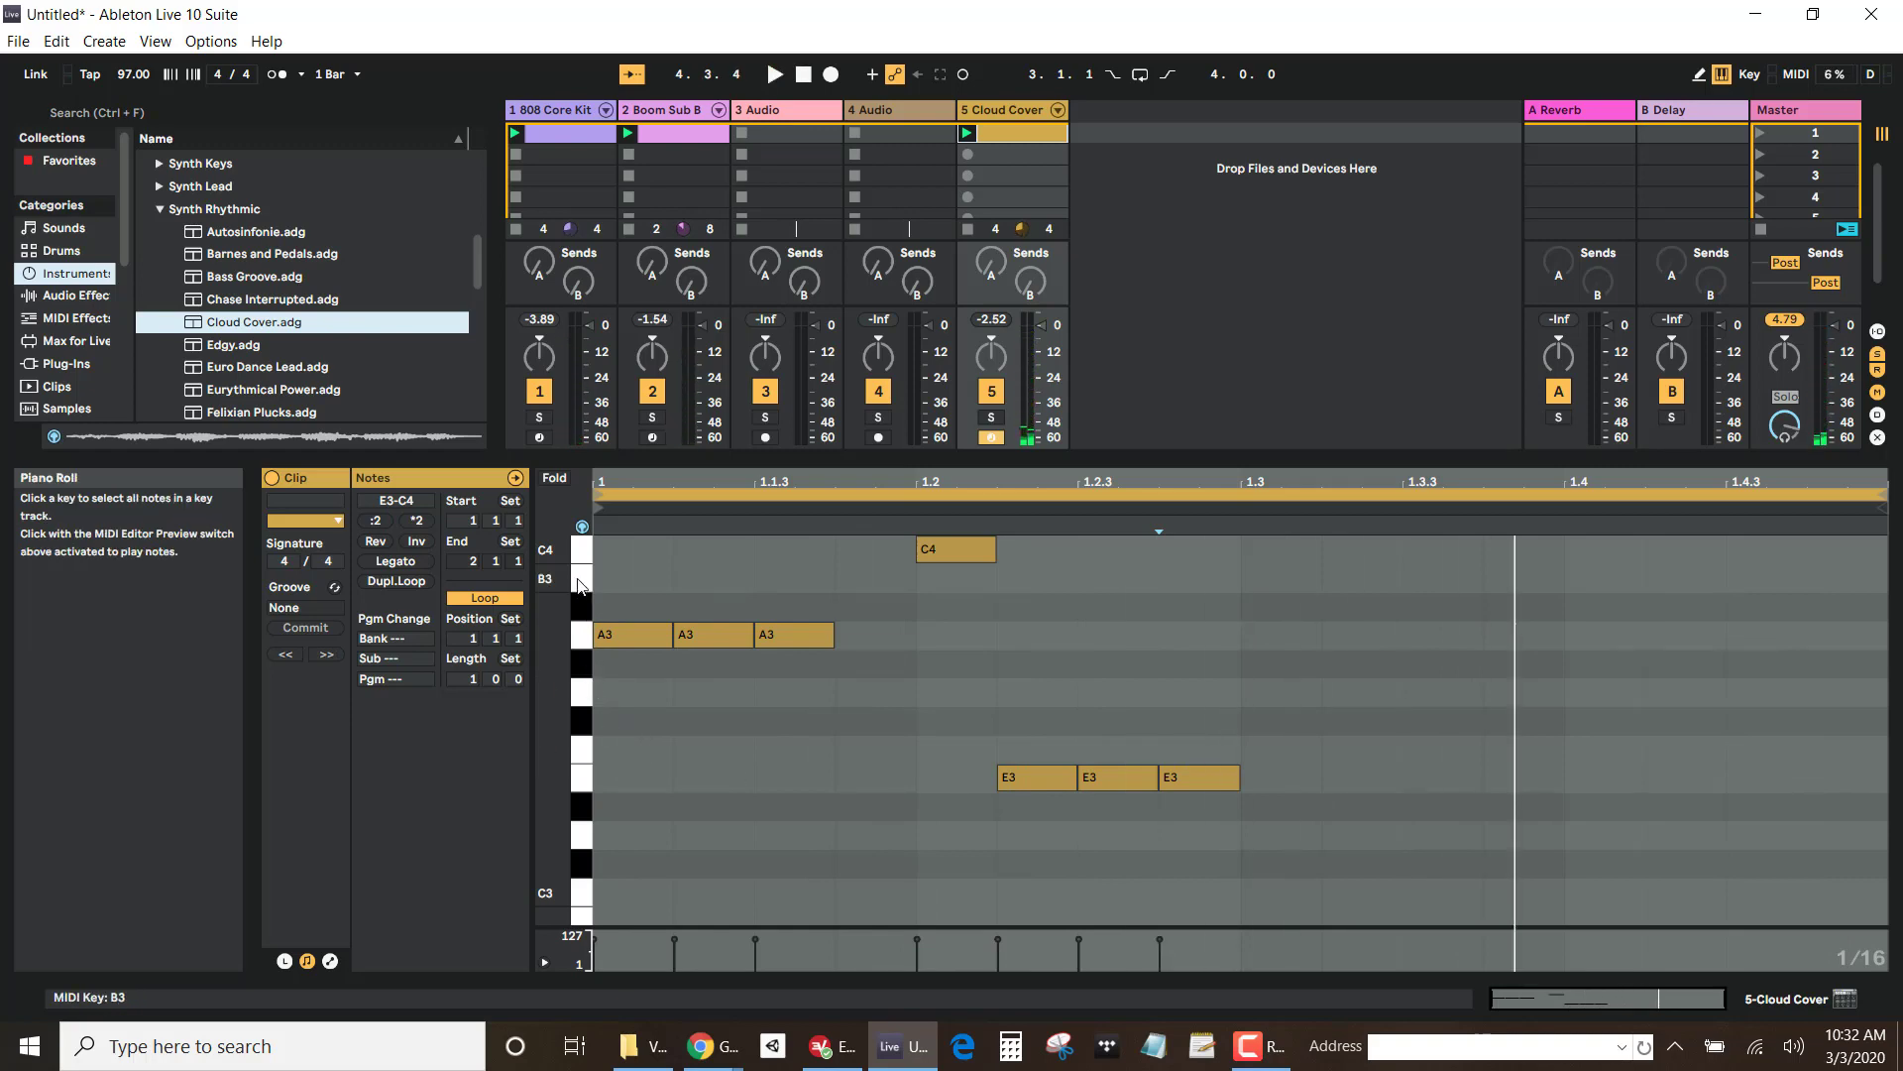
pyautogui.press('space')
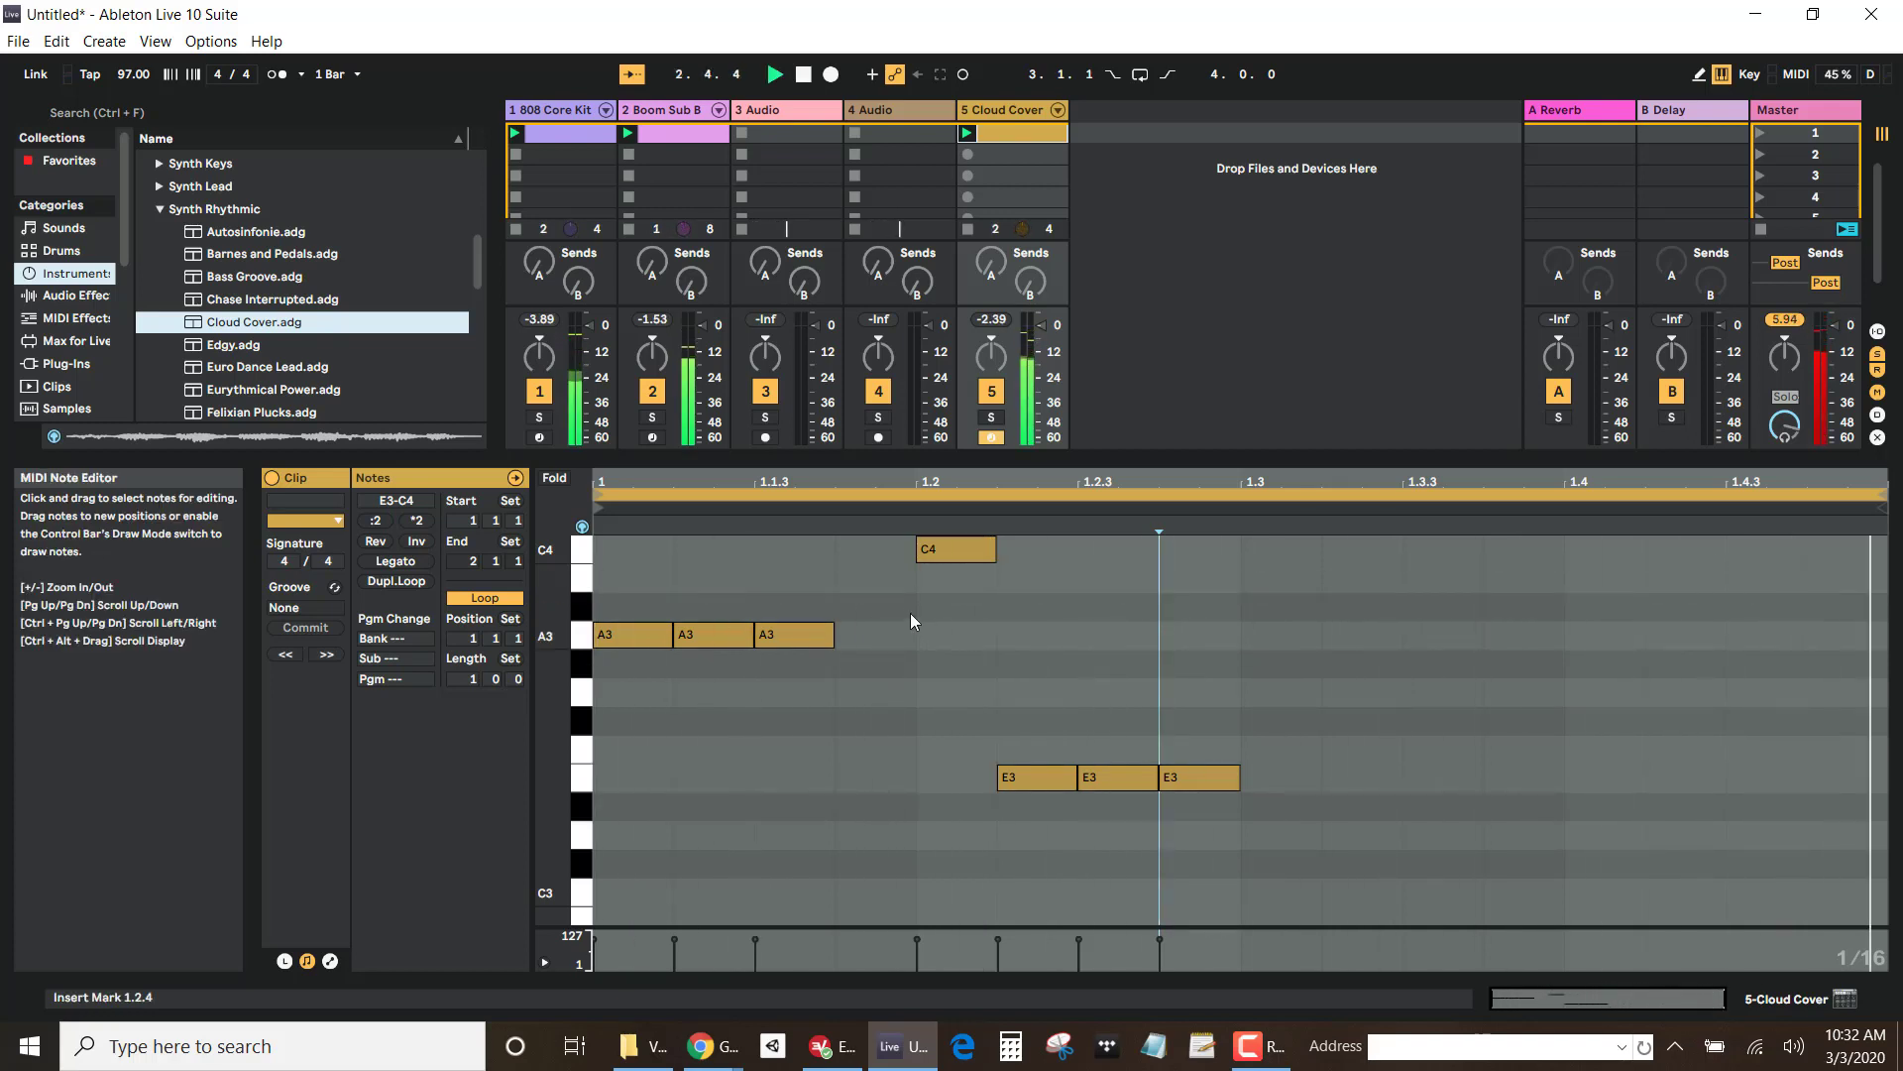
pyautogui.click(828, 577)
pyautogui.doubleClick(797, 575)
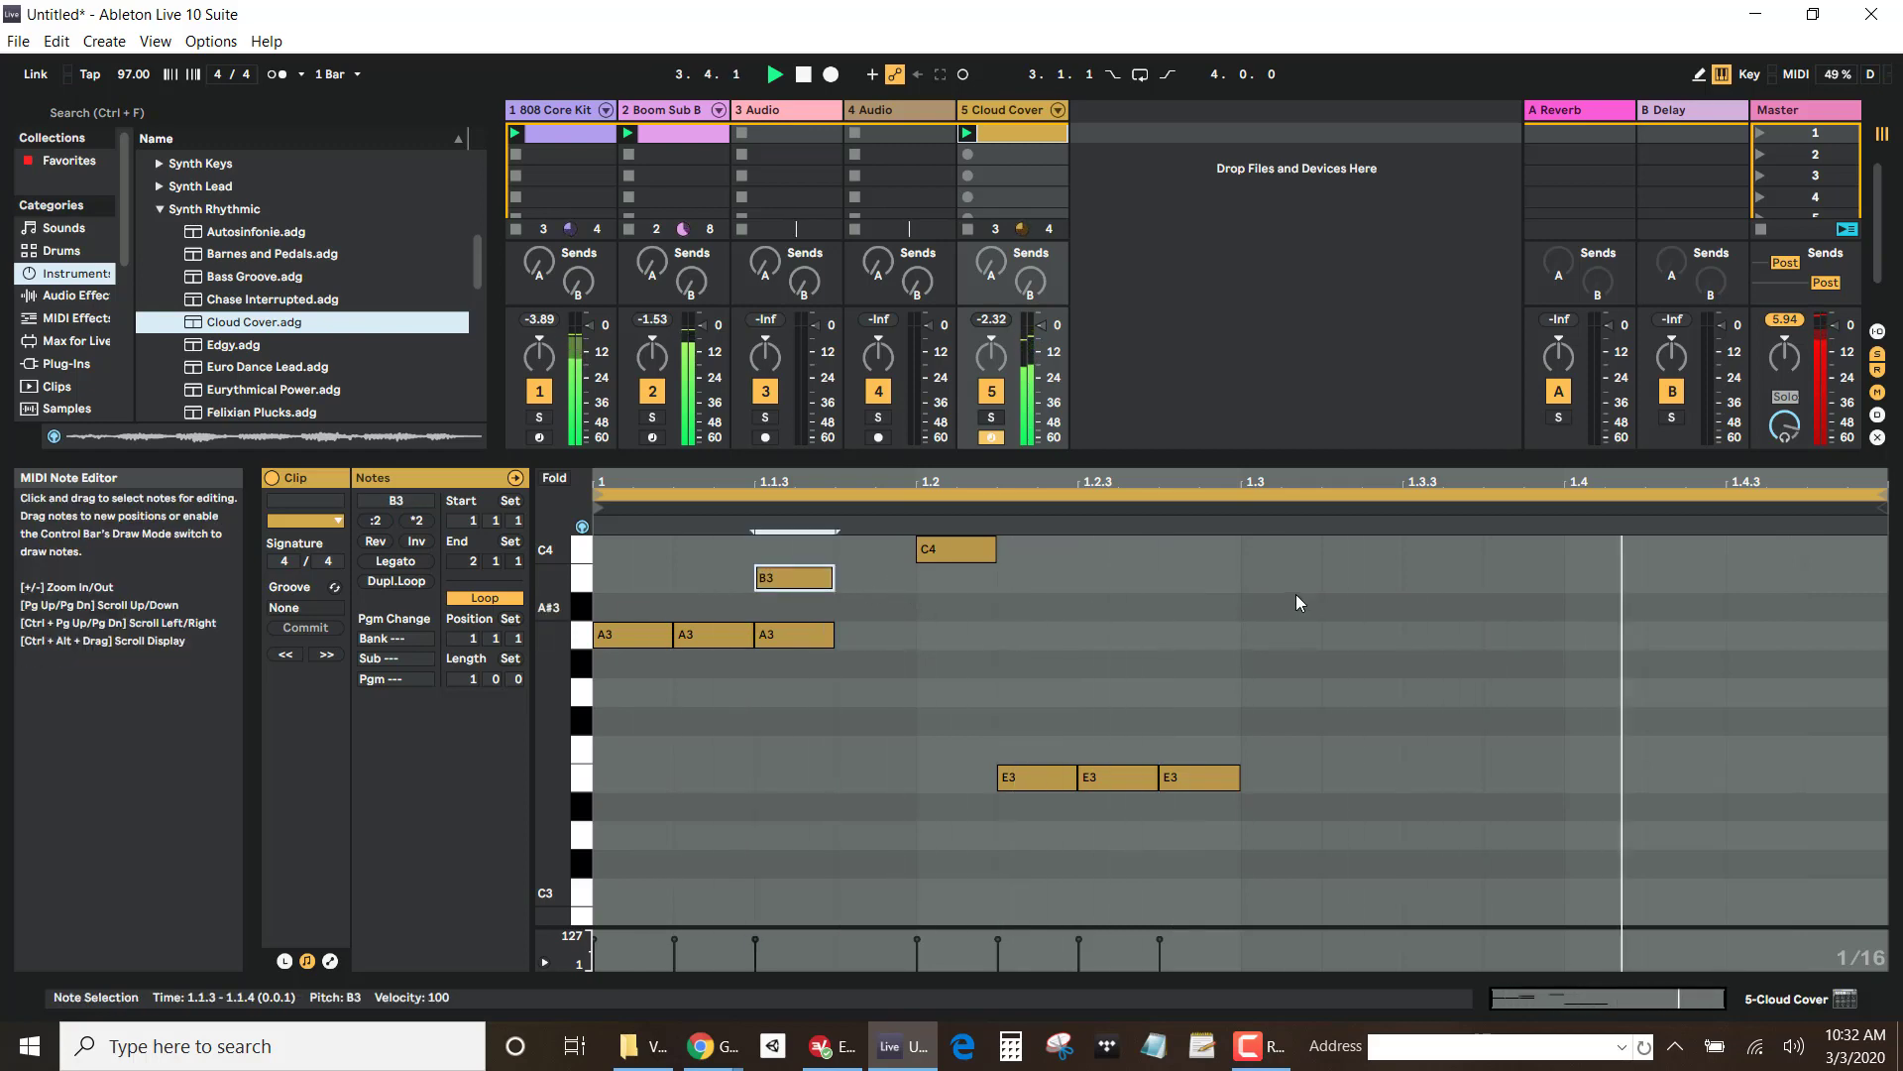
# Step: Add a B3 note at 1.3.2 in the Cloud Cover clip and lengthen it to end at 1.4.1
pyautogui.doubleClick(1354, 578)
pyautogui.moveTo(1354, 579); pyautogui.dragTo(1392, 589)
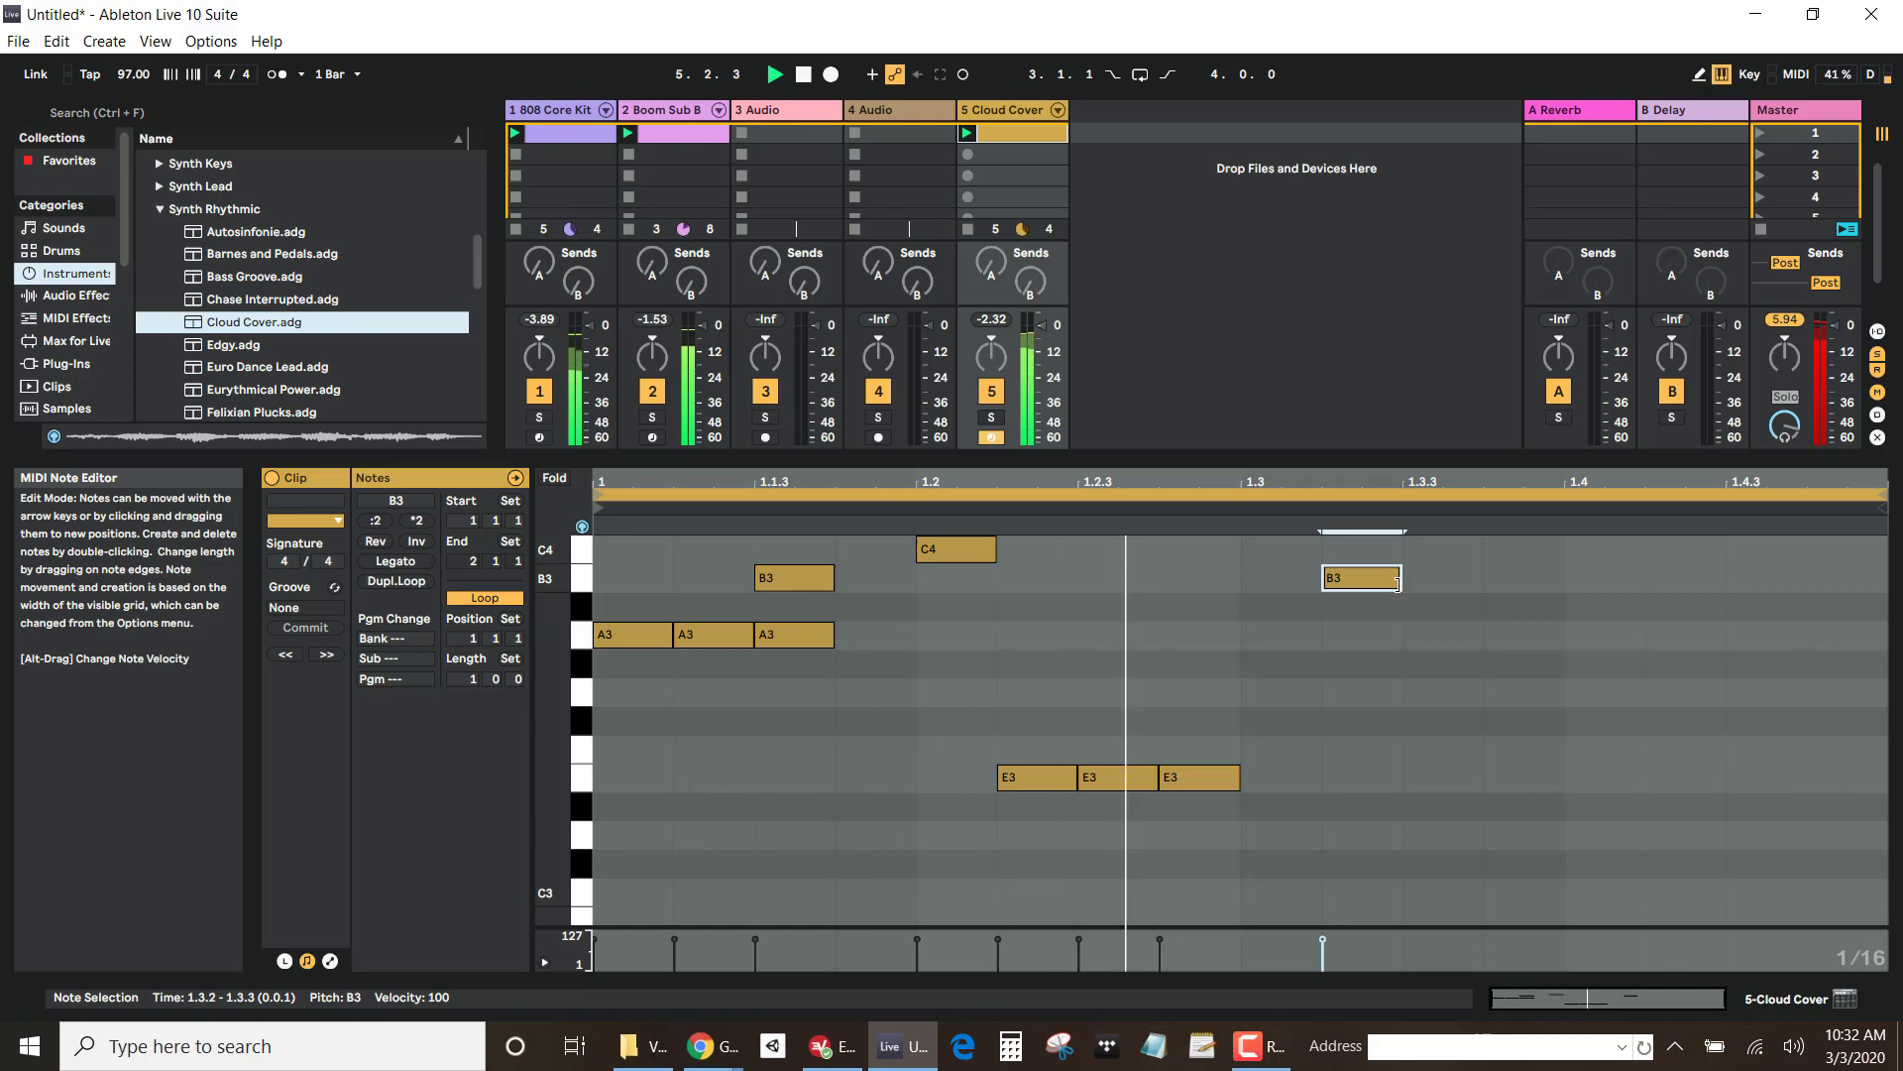
pyautogui.moveTo(1396, 582); pyautogui.dragTo(1719, 578)
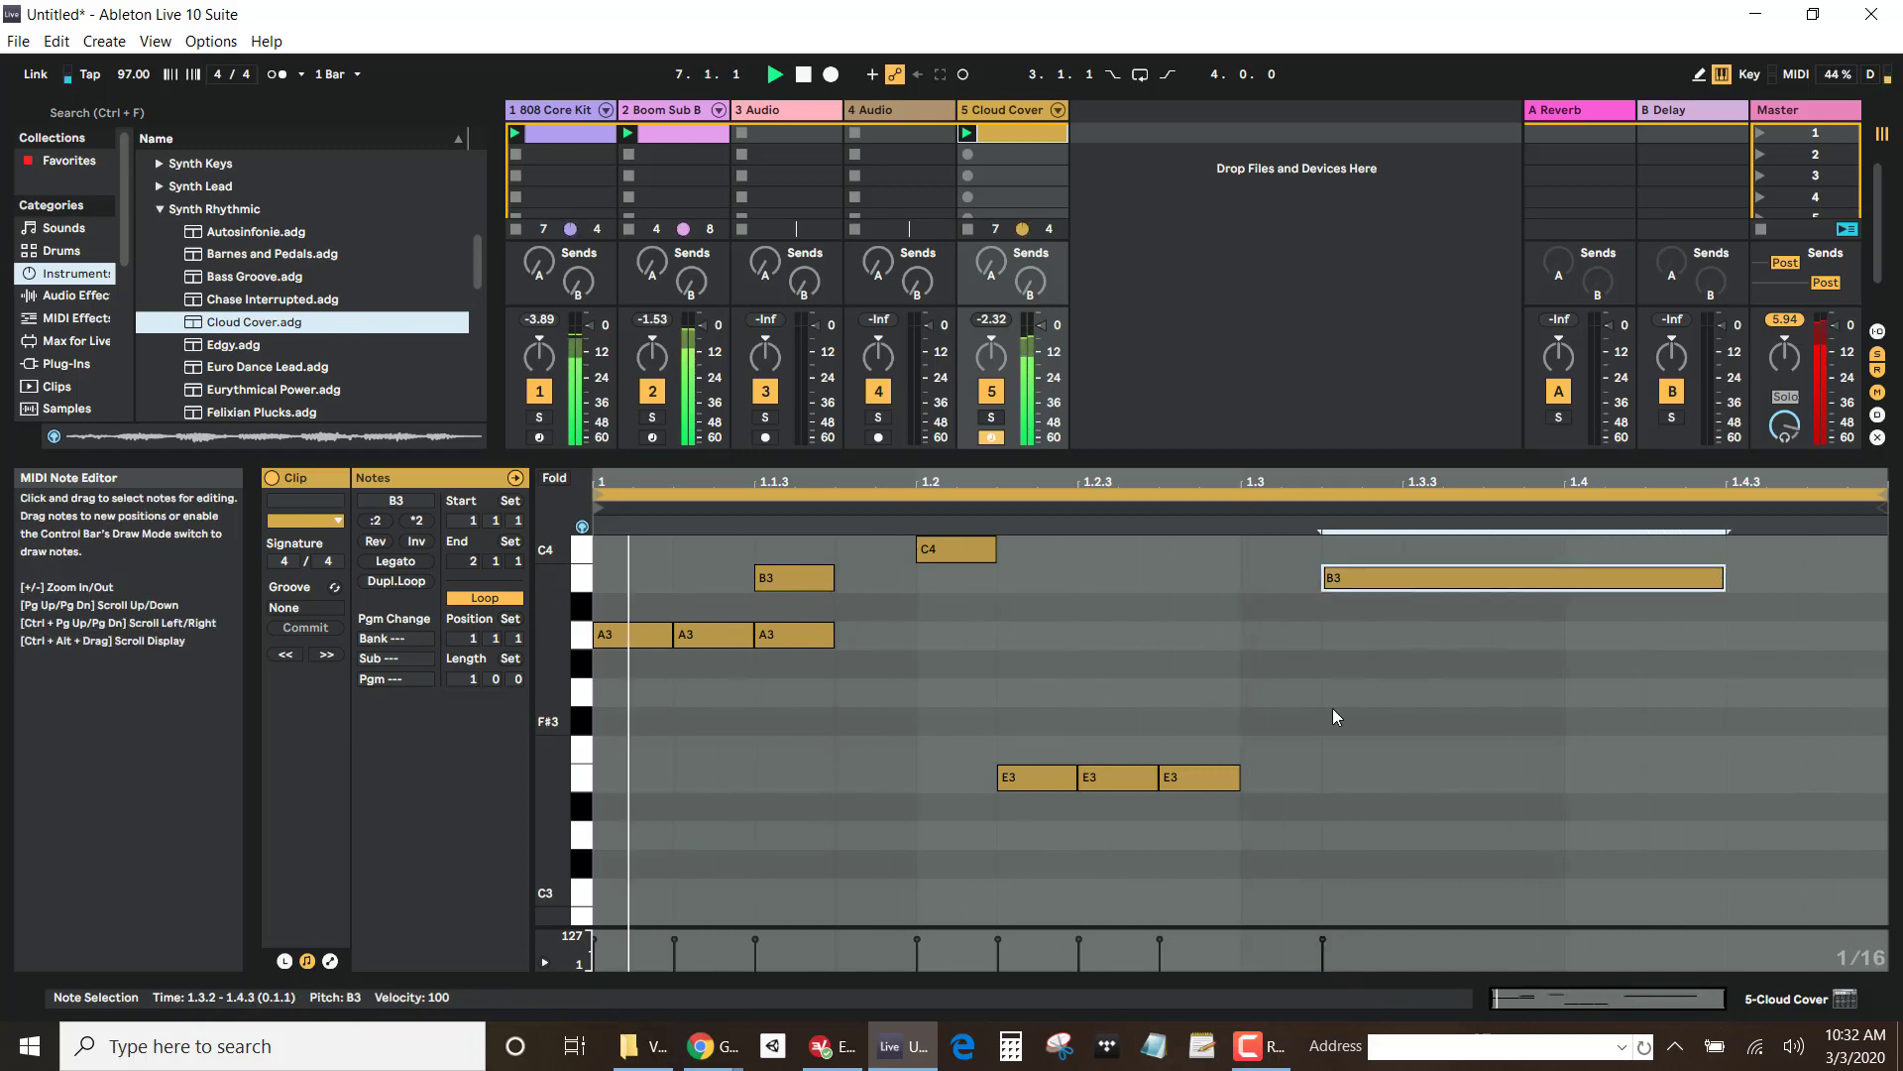
pyautogui.moveTo(1722, 578); pyautogui.dragTo(1565, 580)
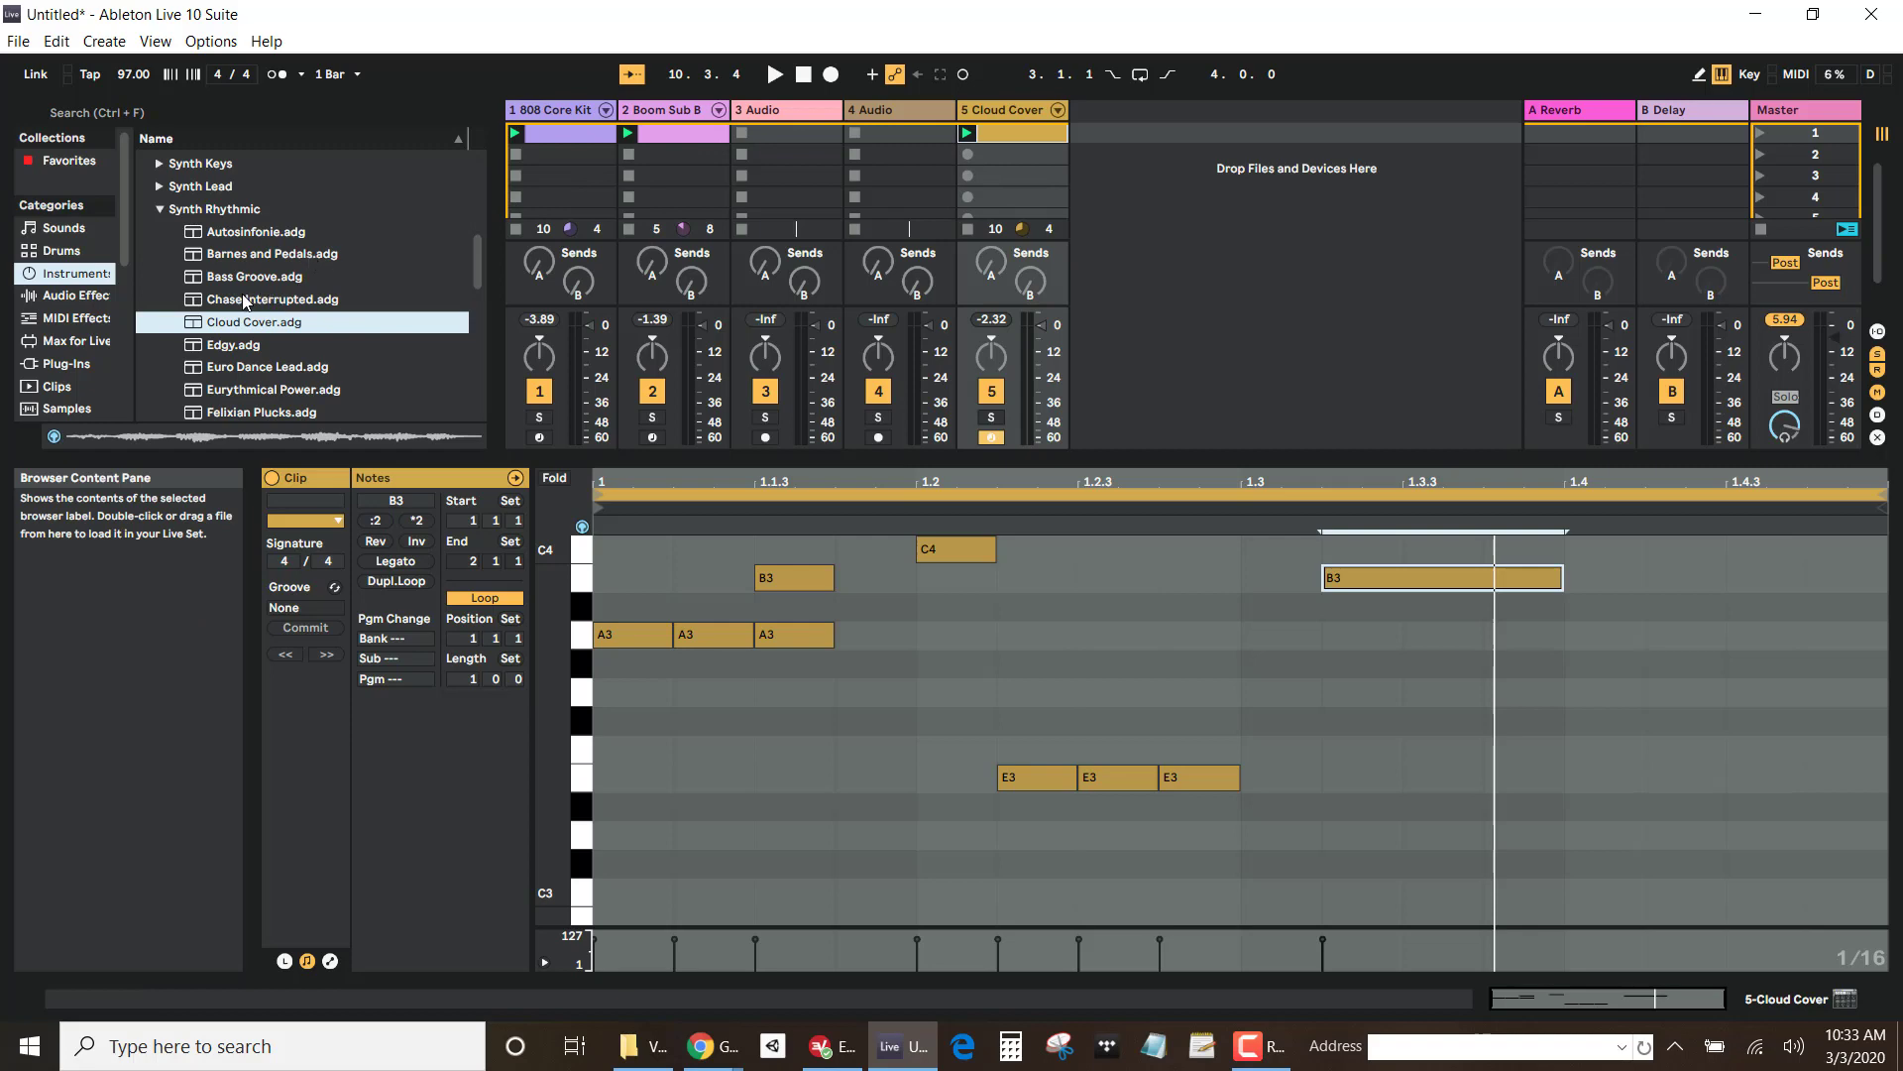
# Step: Preview Off World Strings.adg from the Strings presets and load it on a new track with an empty MIDI clip in its first slot
pyautogui.scroll(-4, 244, 302)
pyautogui.scroll(5, 232, 301)
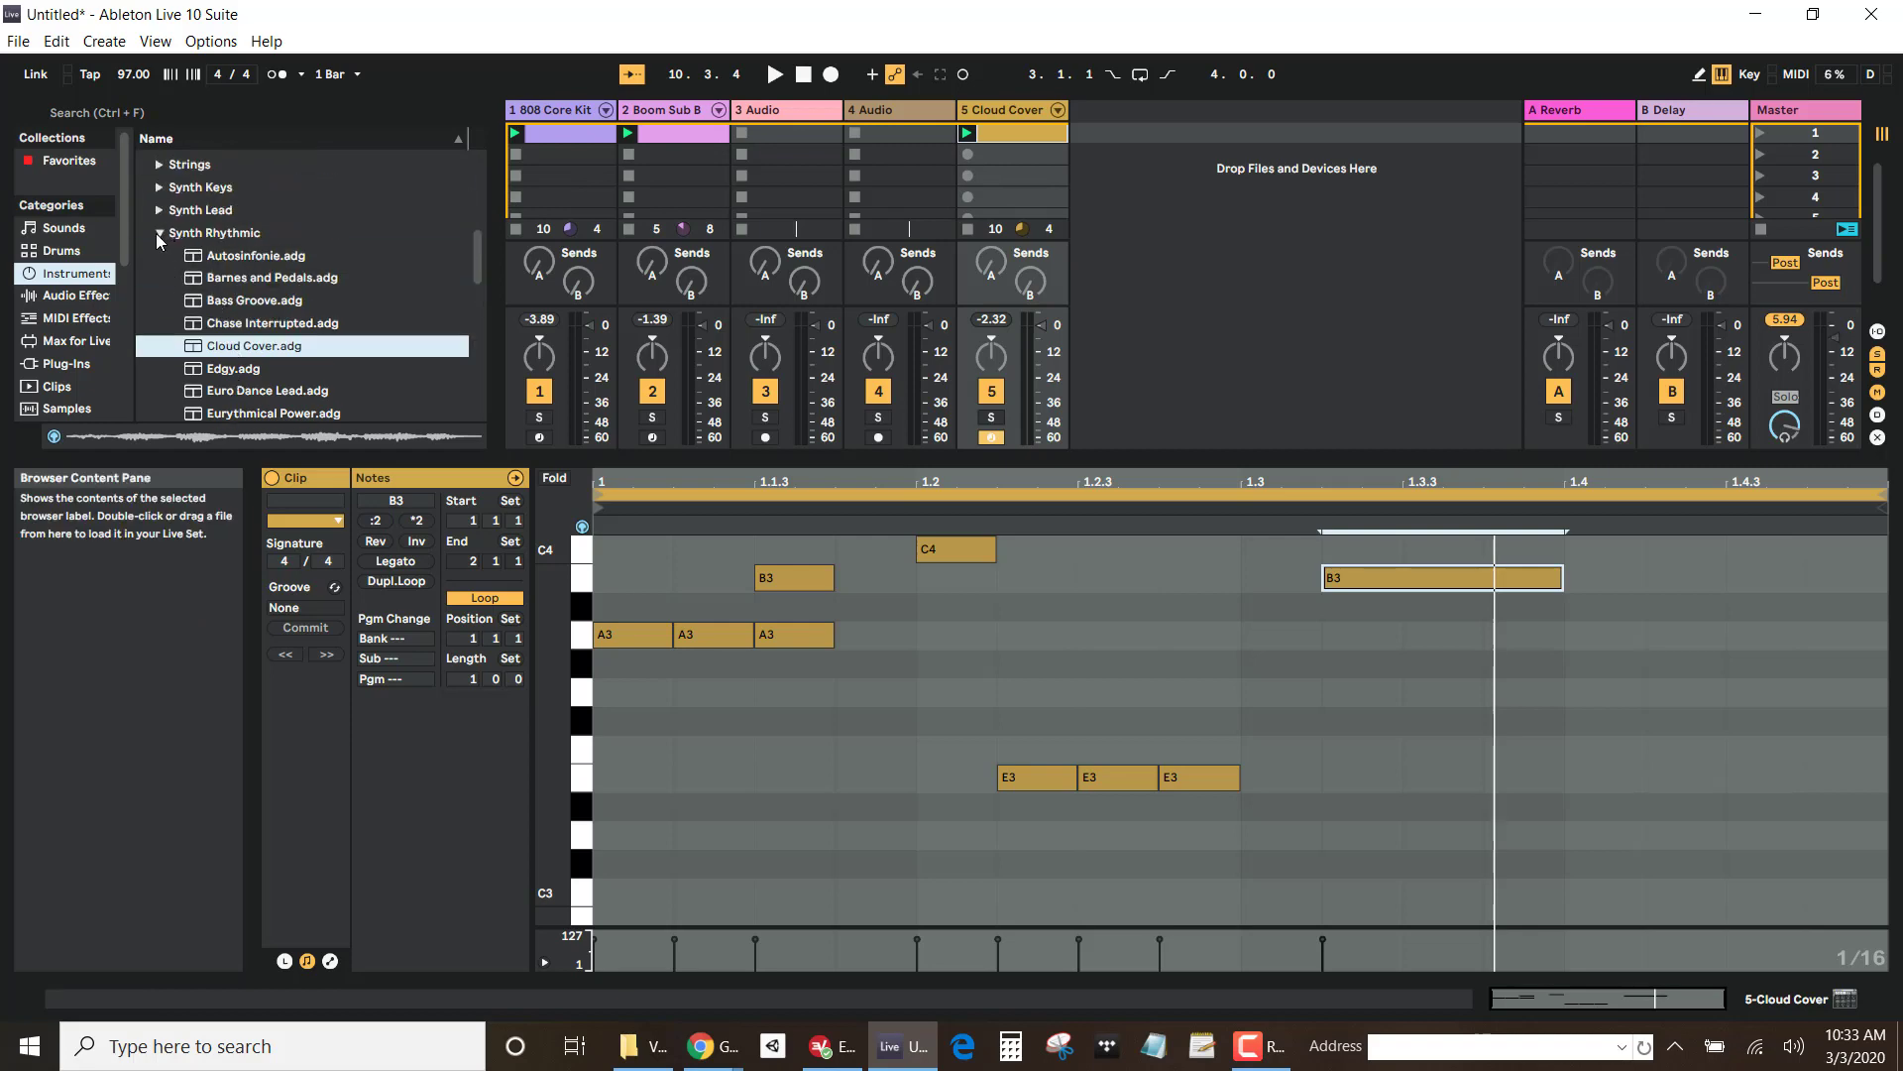
pyautogui.click(156, 234)
pyautogui.scroll(2, 177, 279)
pyautogui.scroll(1, 160, 259)
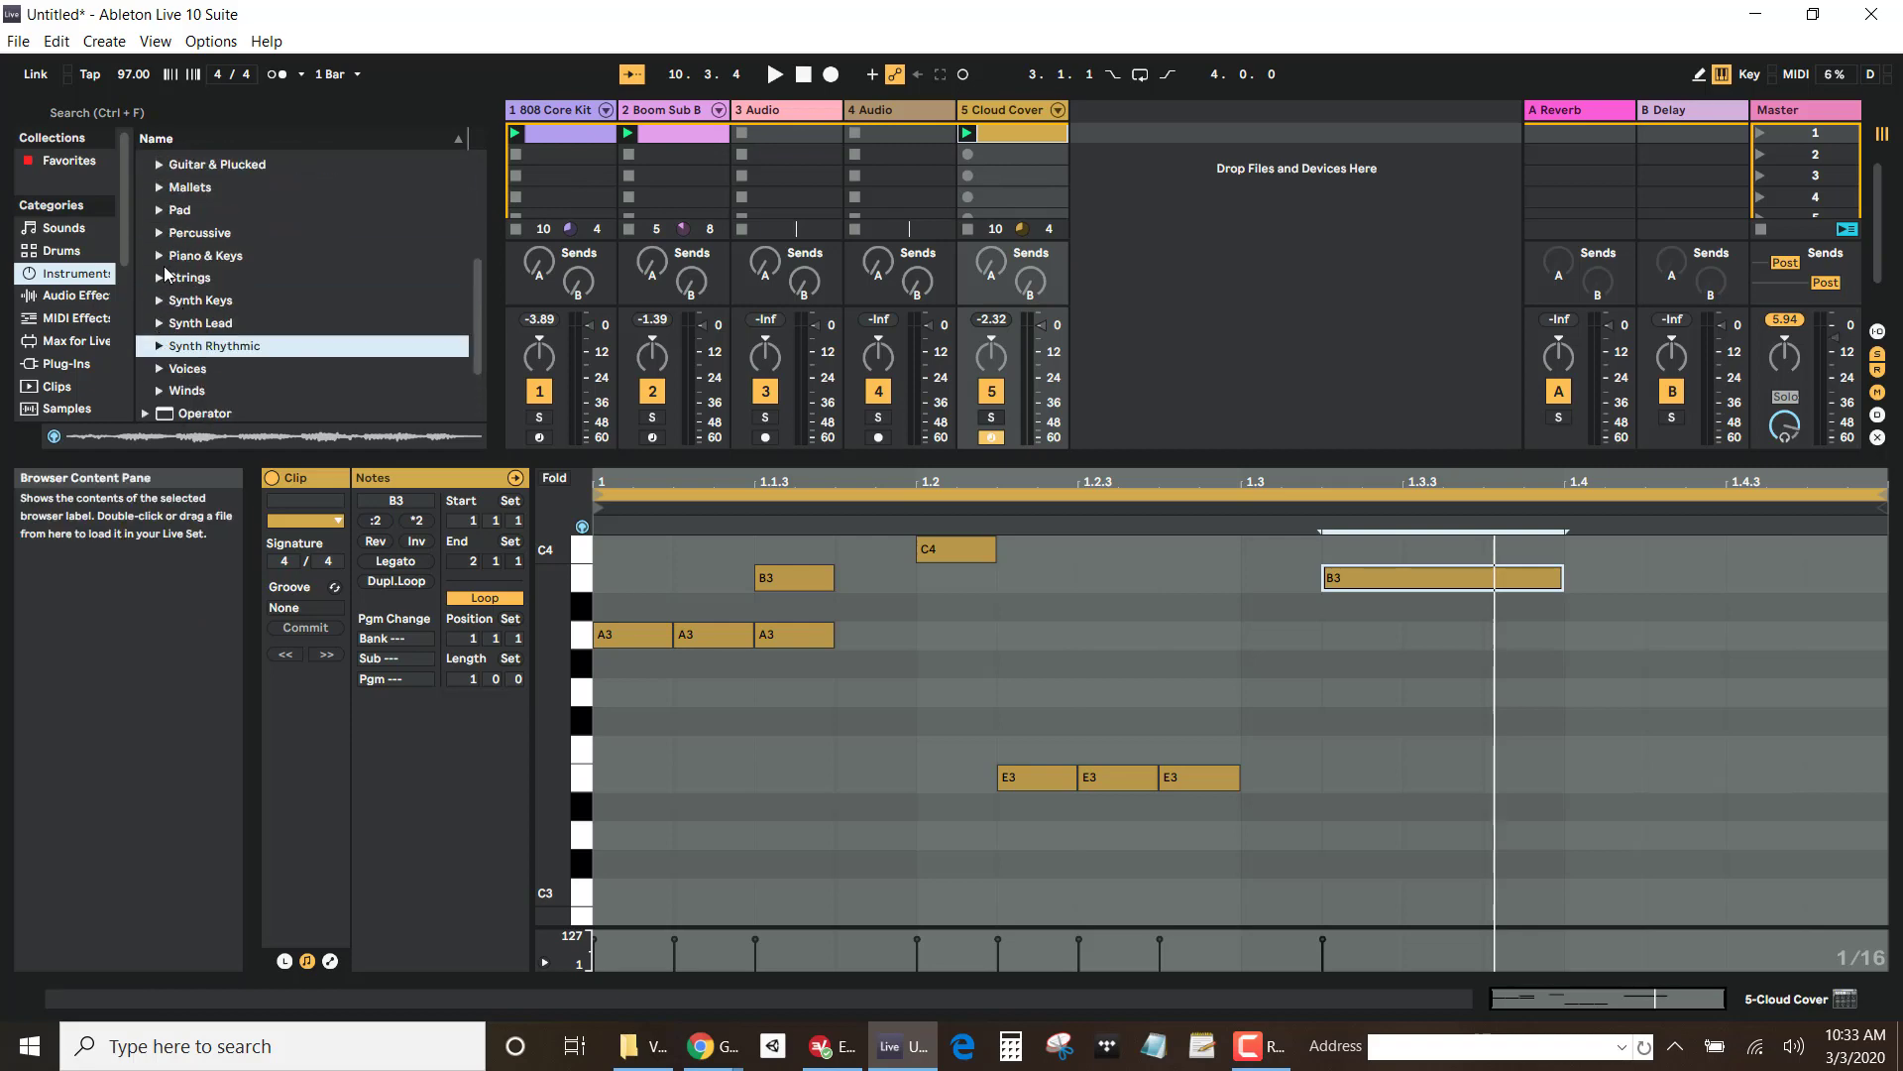
pyautogui.click(159, 277)
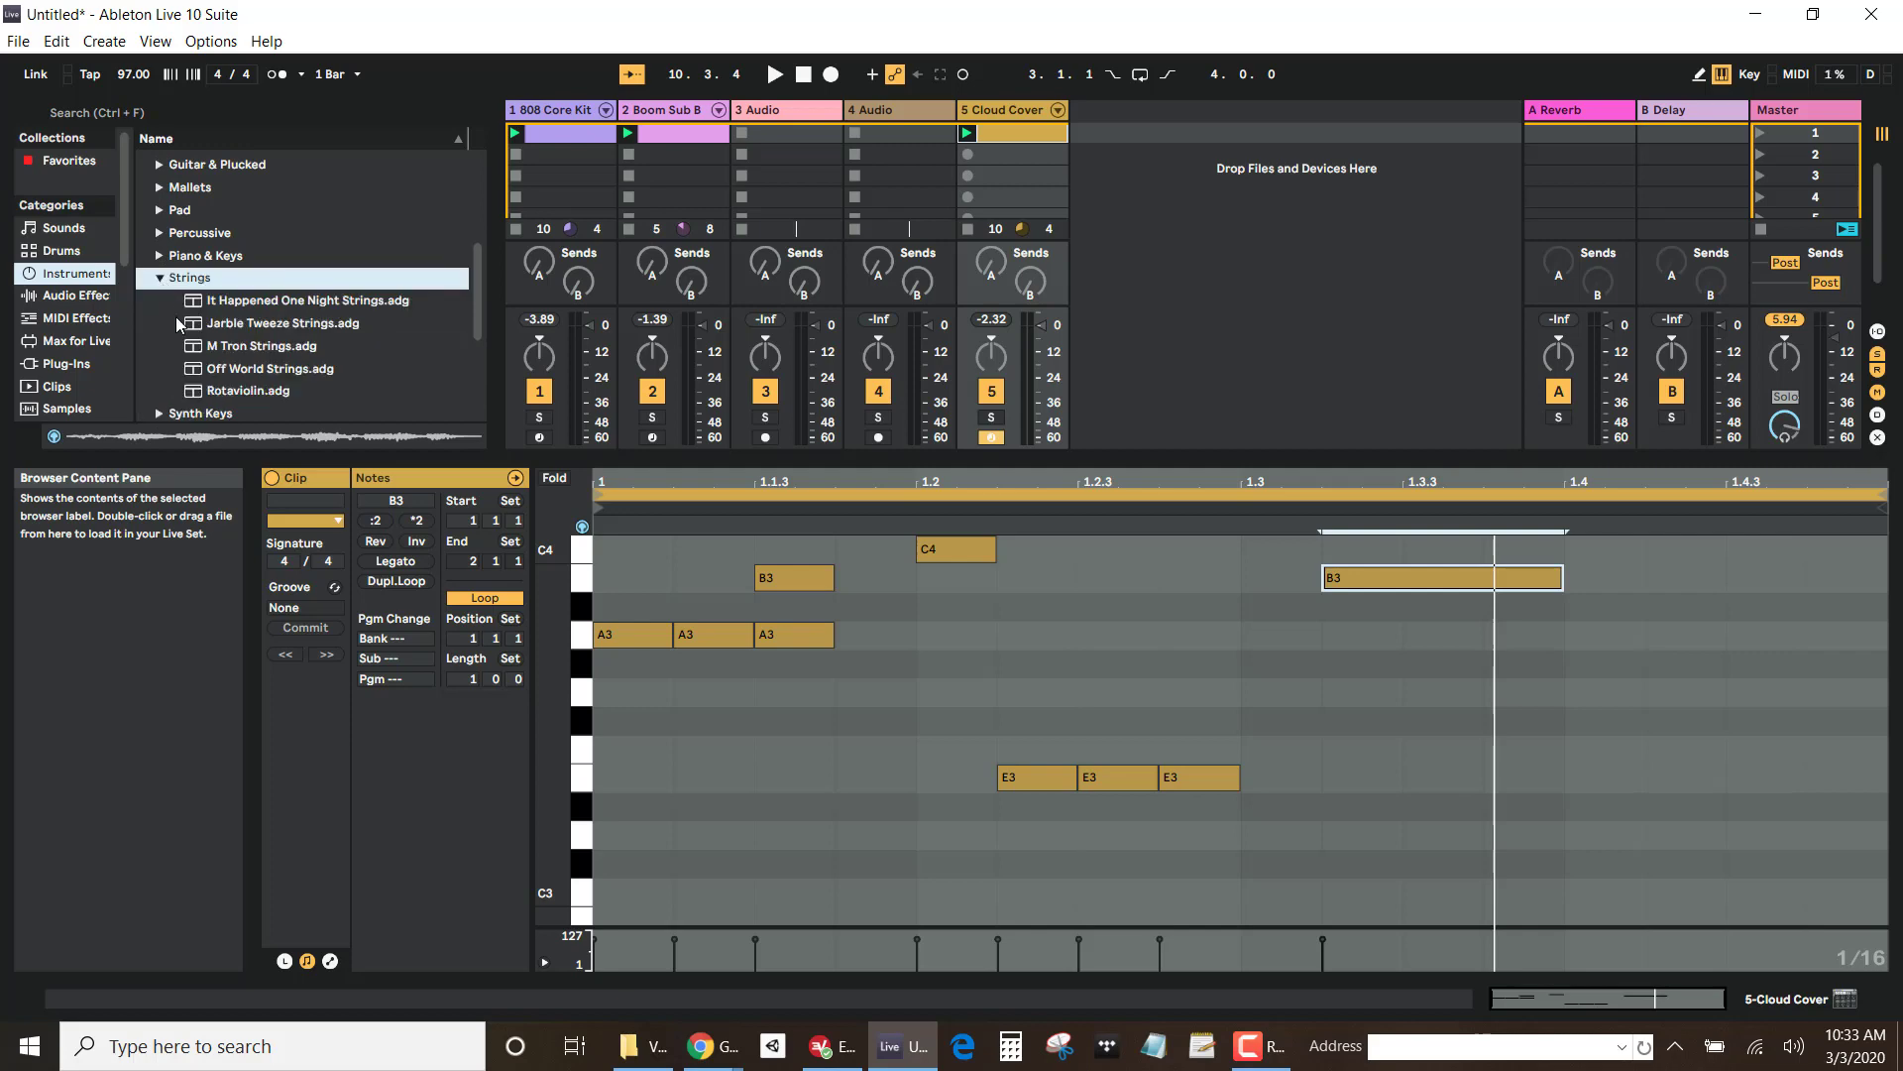
pyautogui.click(189, 377)
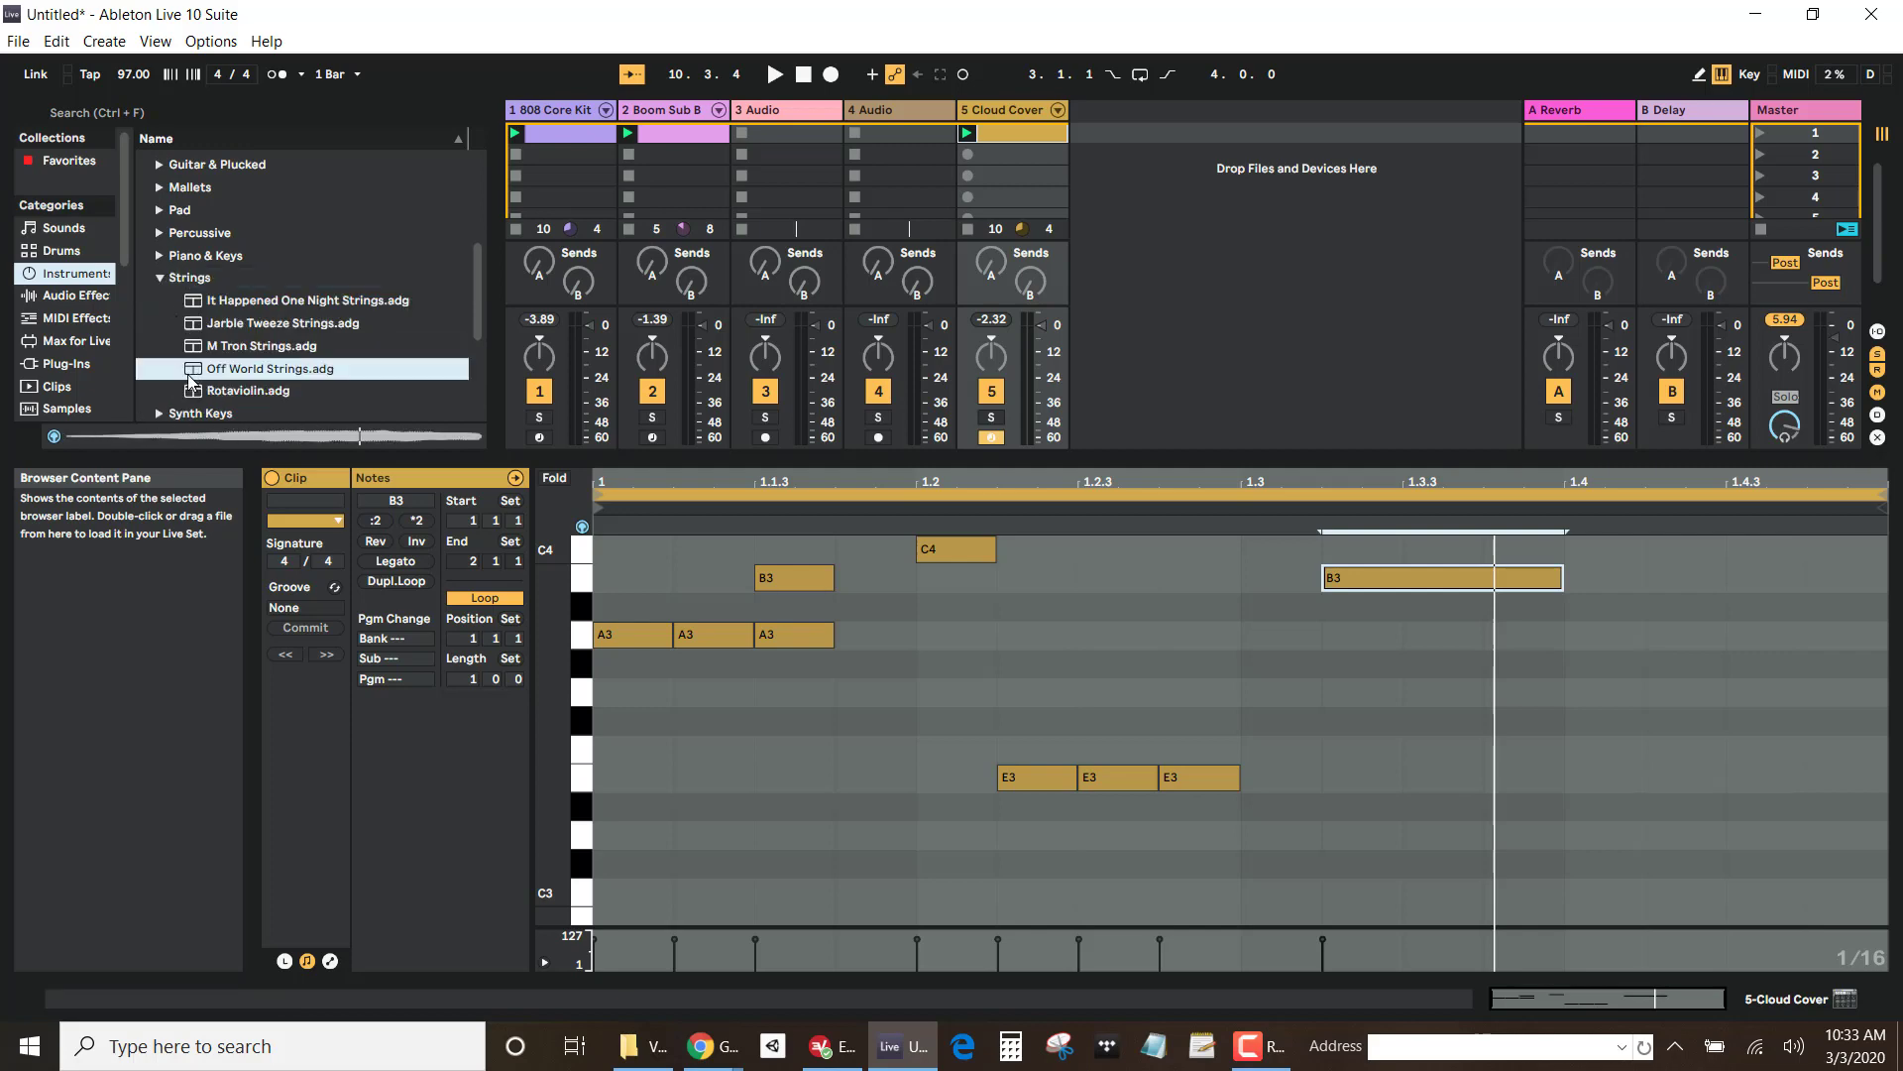
pyautogui.moveTo(208, 372); pyautogui.dragTo(1121, 174)
pyautogui.doubleClick(1116, 133)
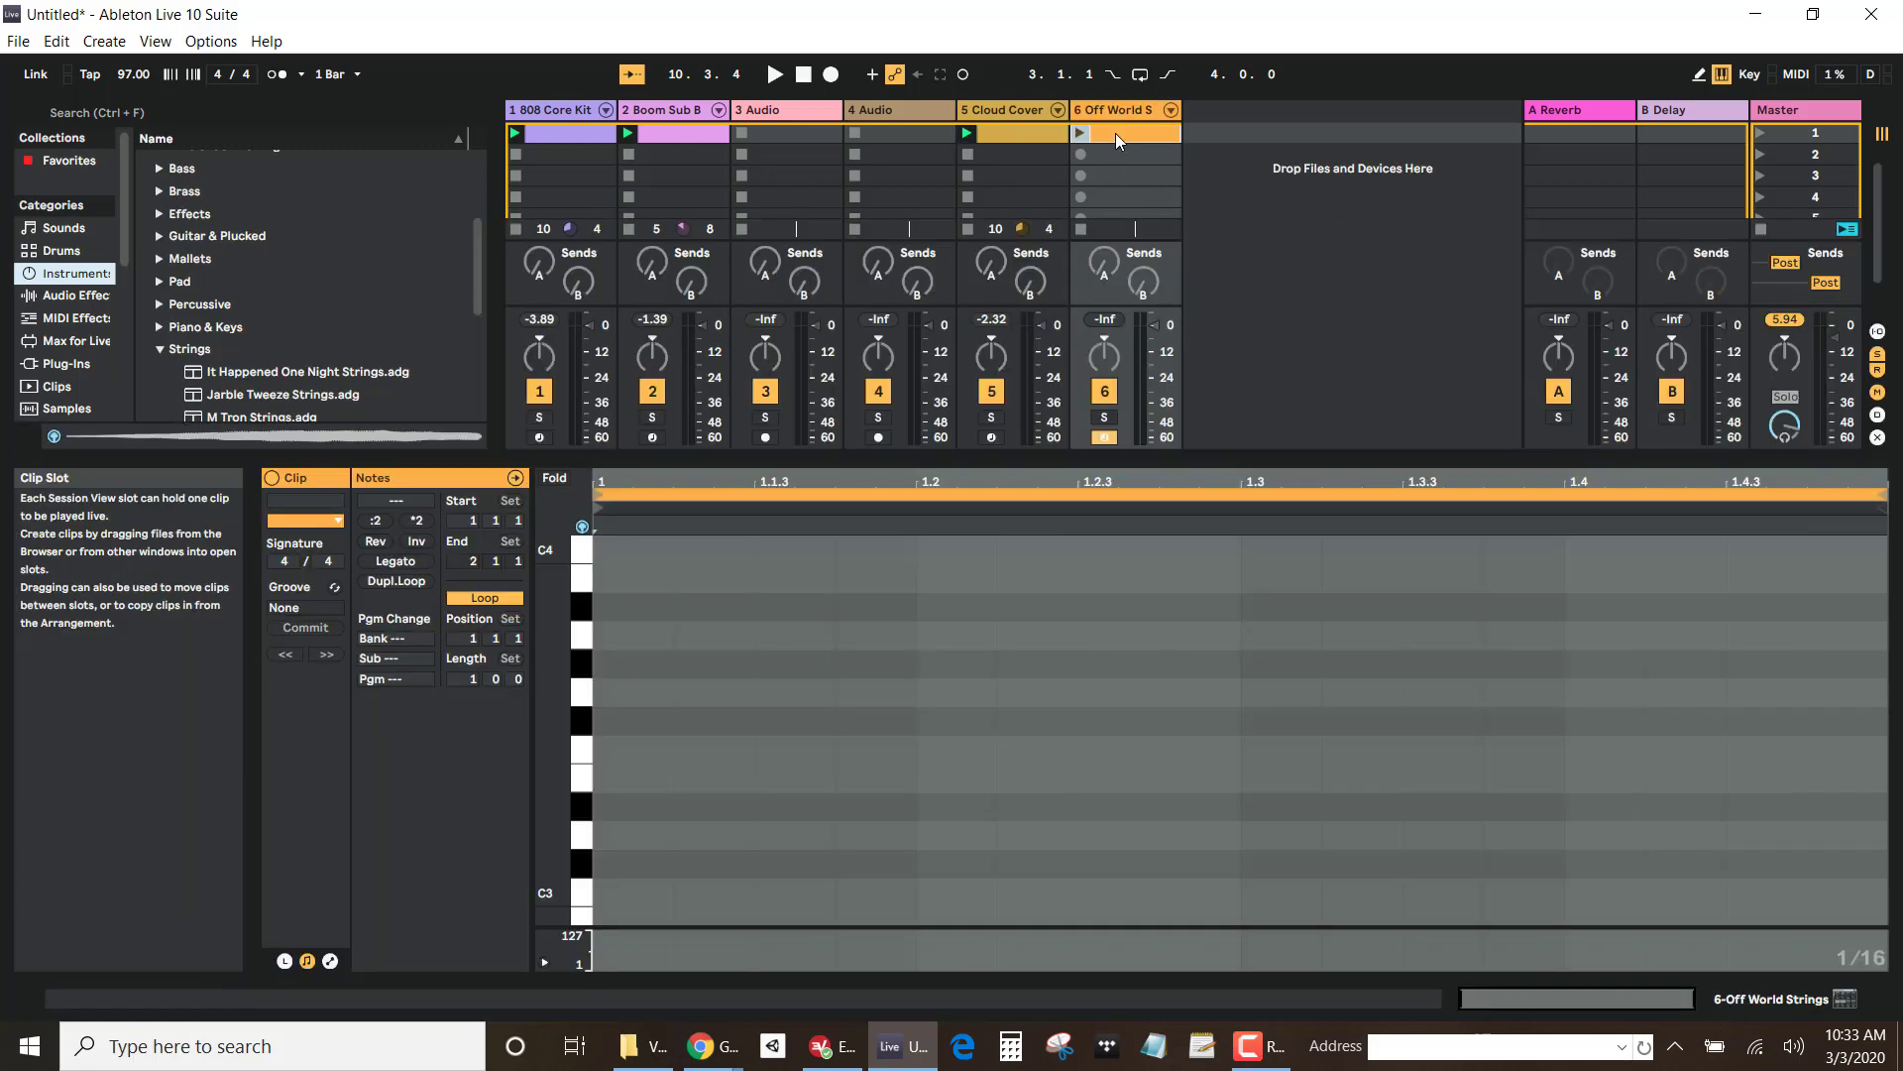
# Step: Add an A3 note from 1.1.1 to 1.3.1 in the Off World Strings clip and launch the clip
pyautogui.click(582, 637)
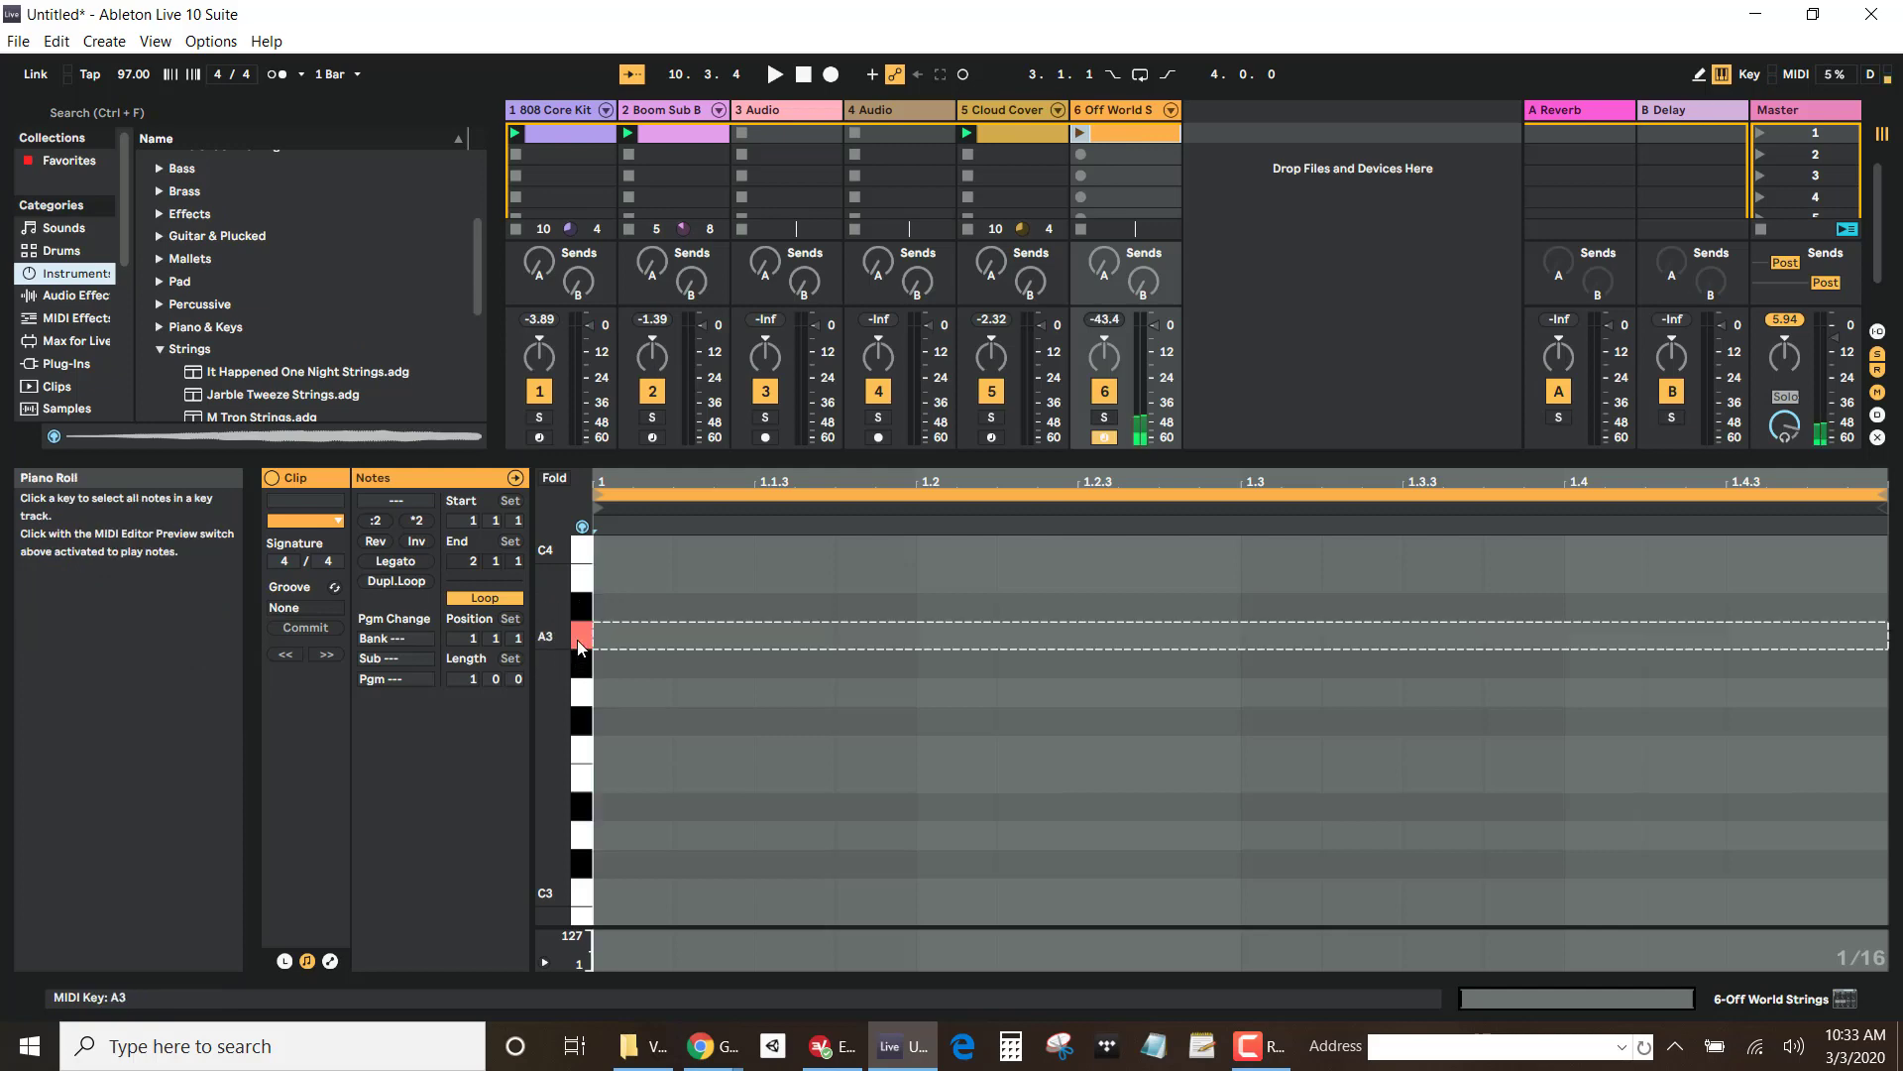
pyautogui.doubleClick(609, 636)
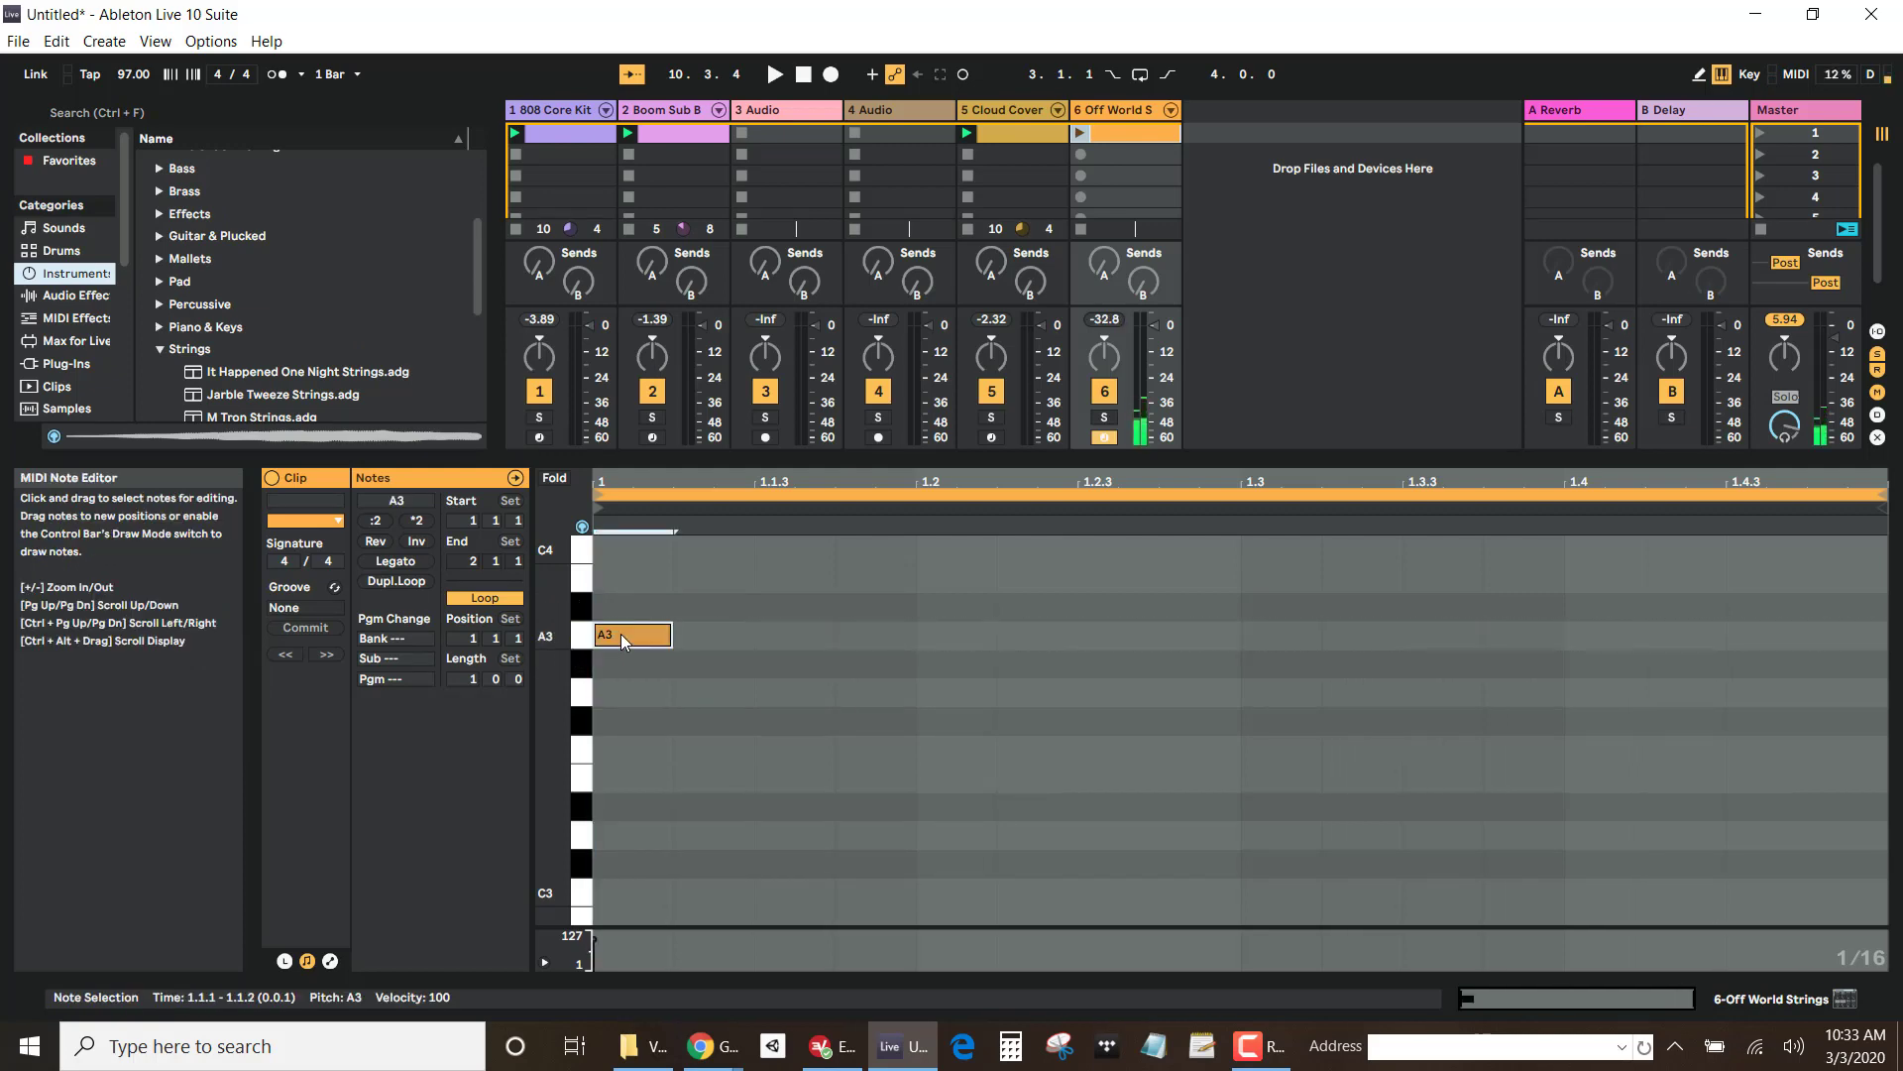
pyautogui.moveTo(679, 635); pyautogui.dragTo(1279, 640)
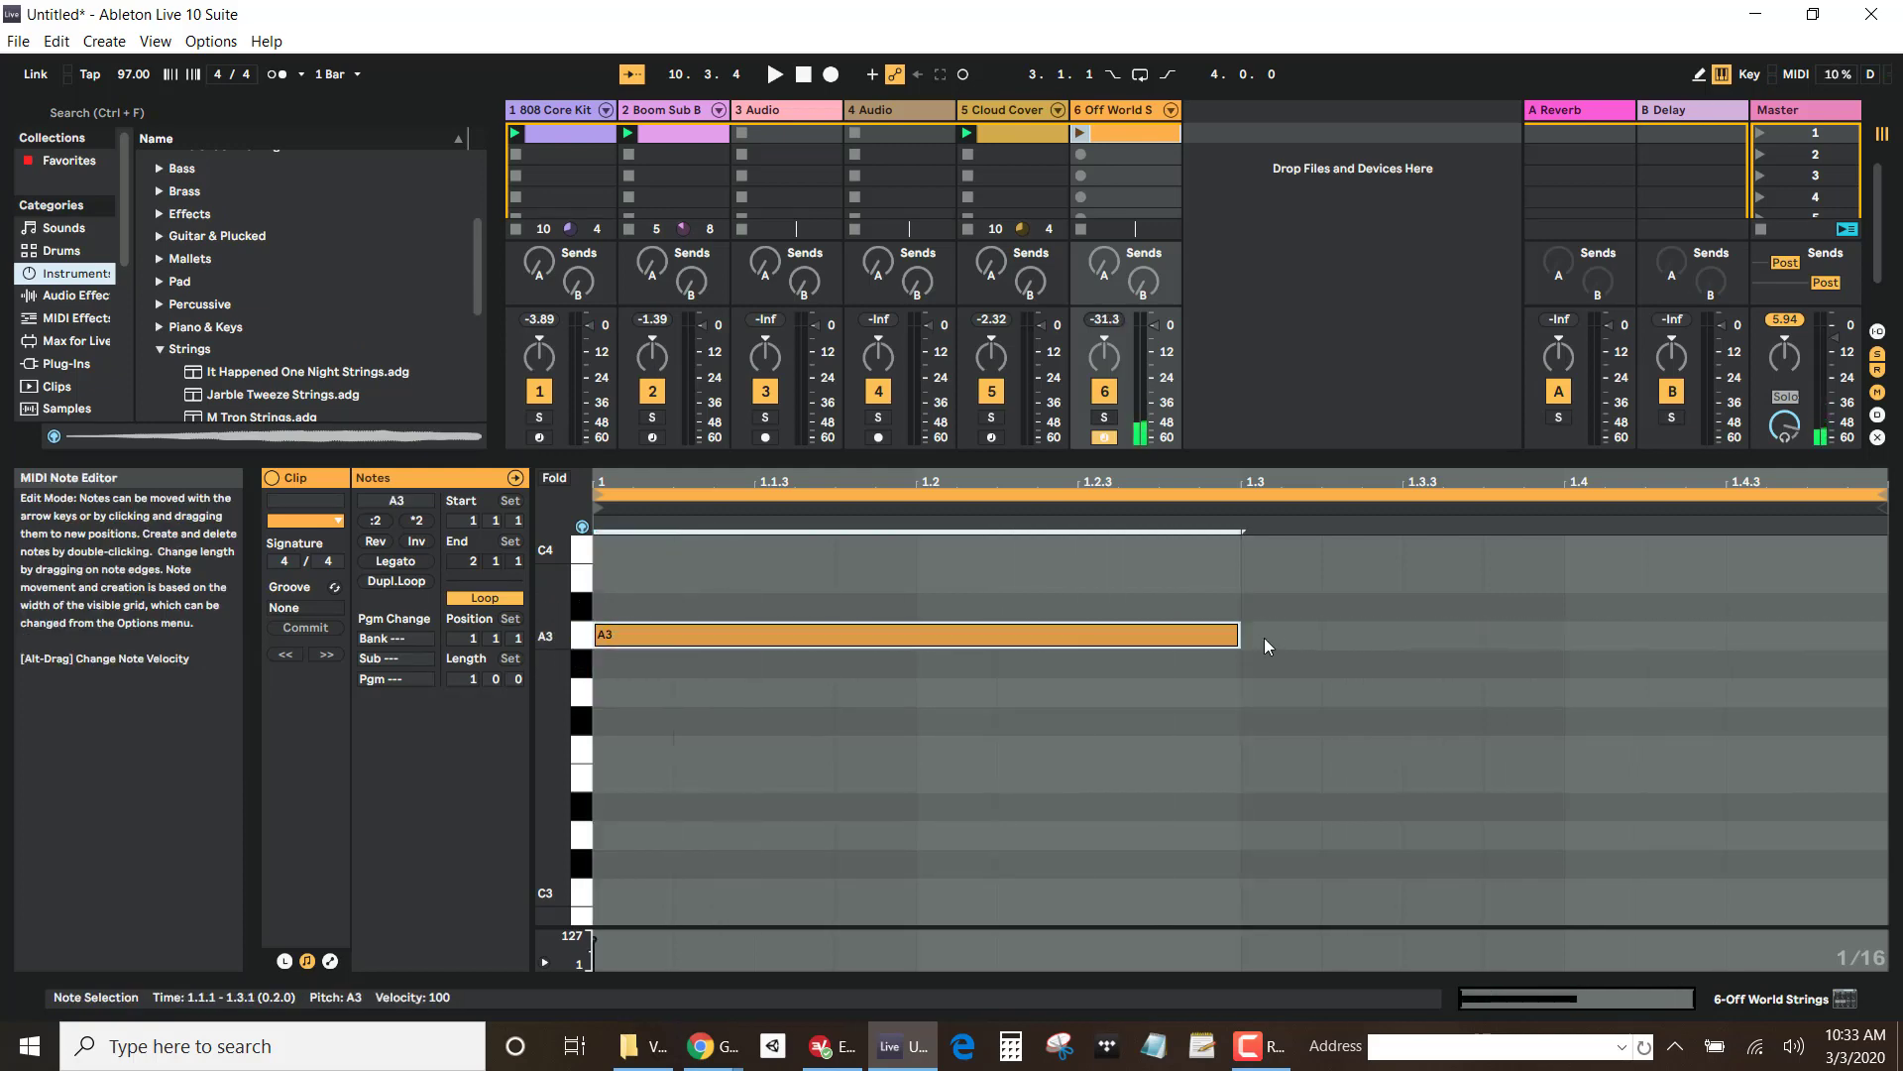
pyautogui.click(1082, 130)
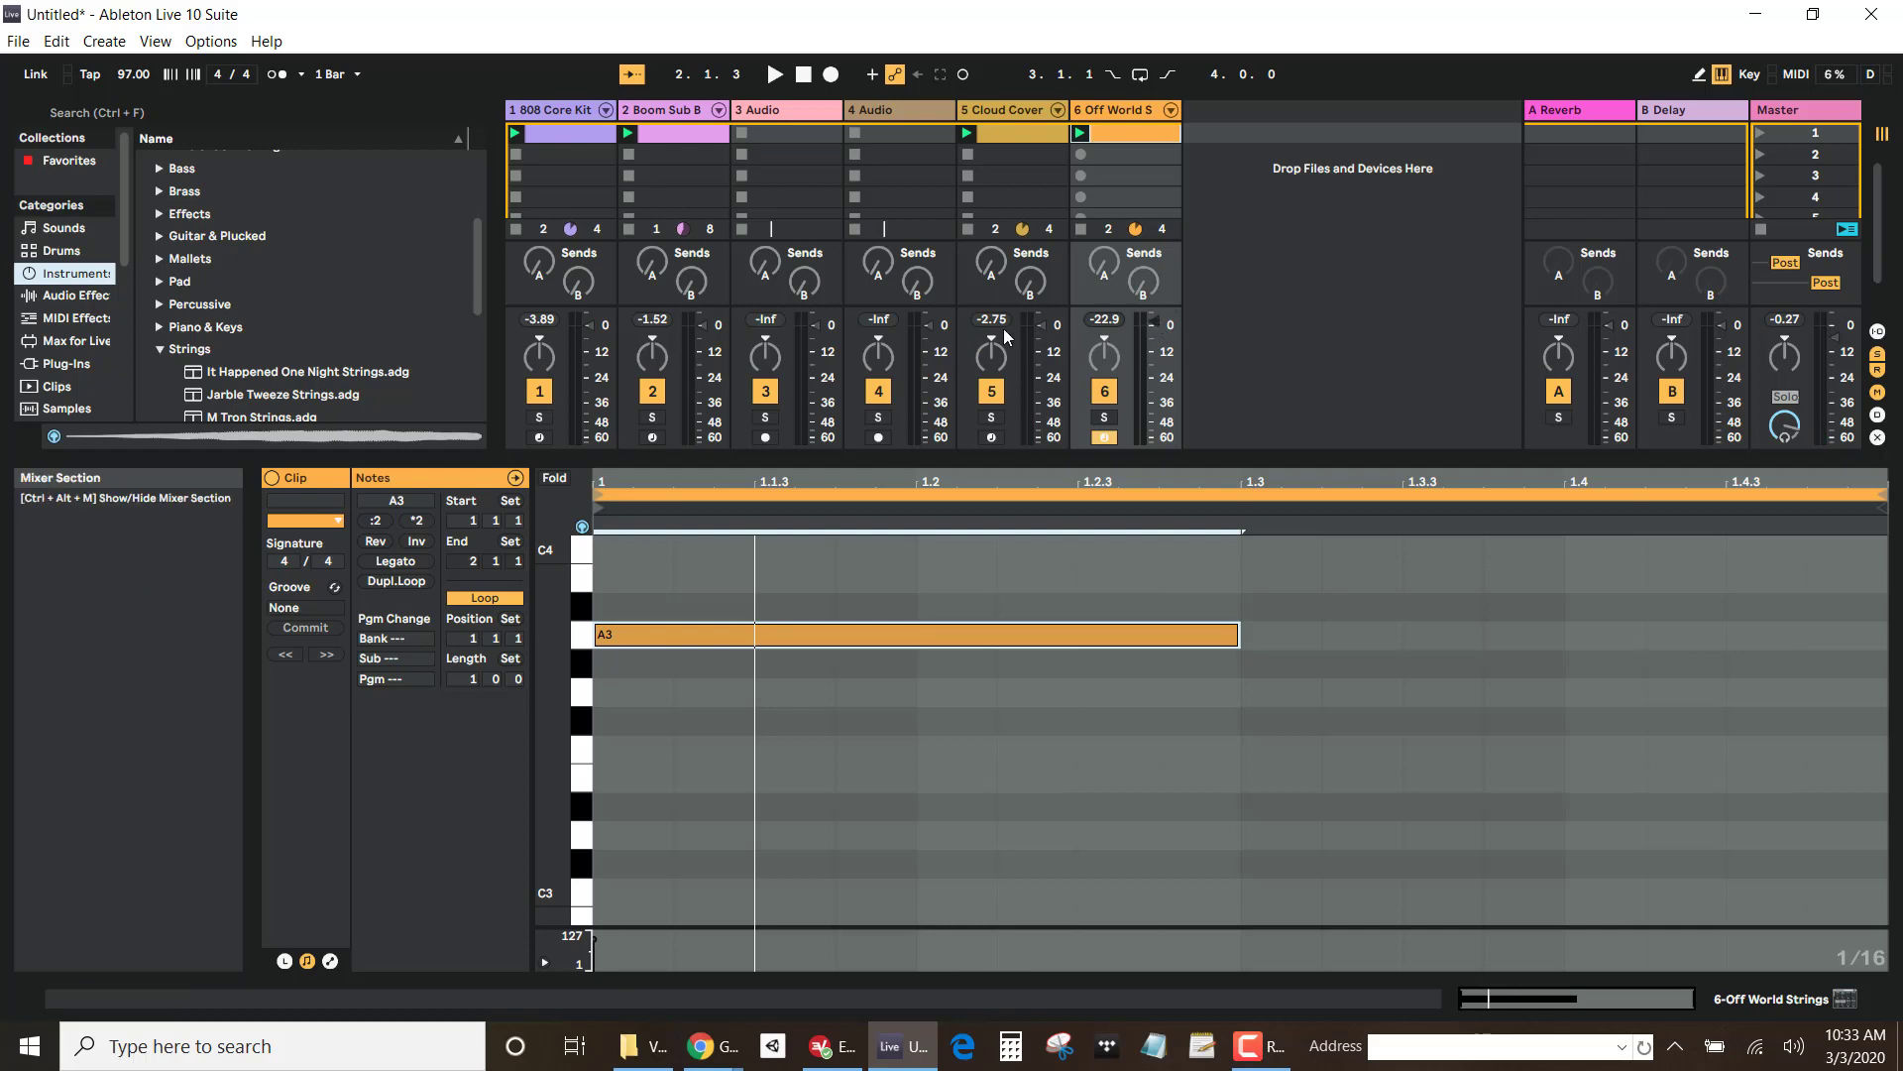
# Step: Adjust the 808 Core Kit track's volume and play all the clips together
pyautogui.click(574, 109)
pyautogui.moveTo(587, 343); pyautogui.dragTo(586, 336)
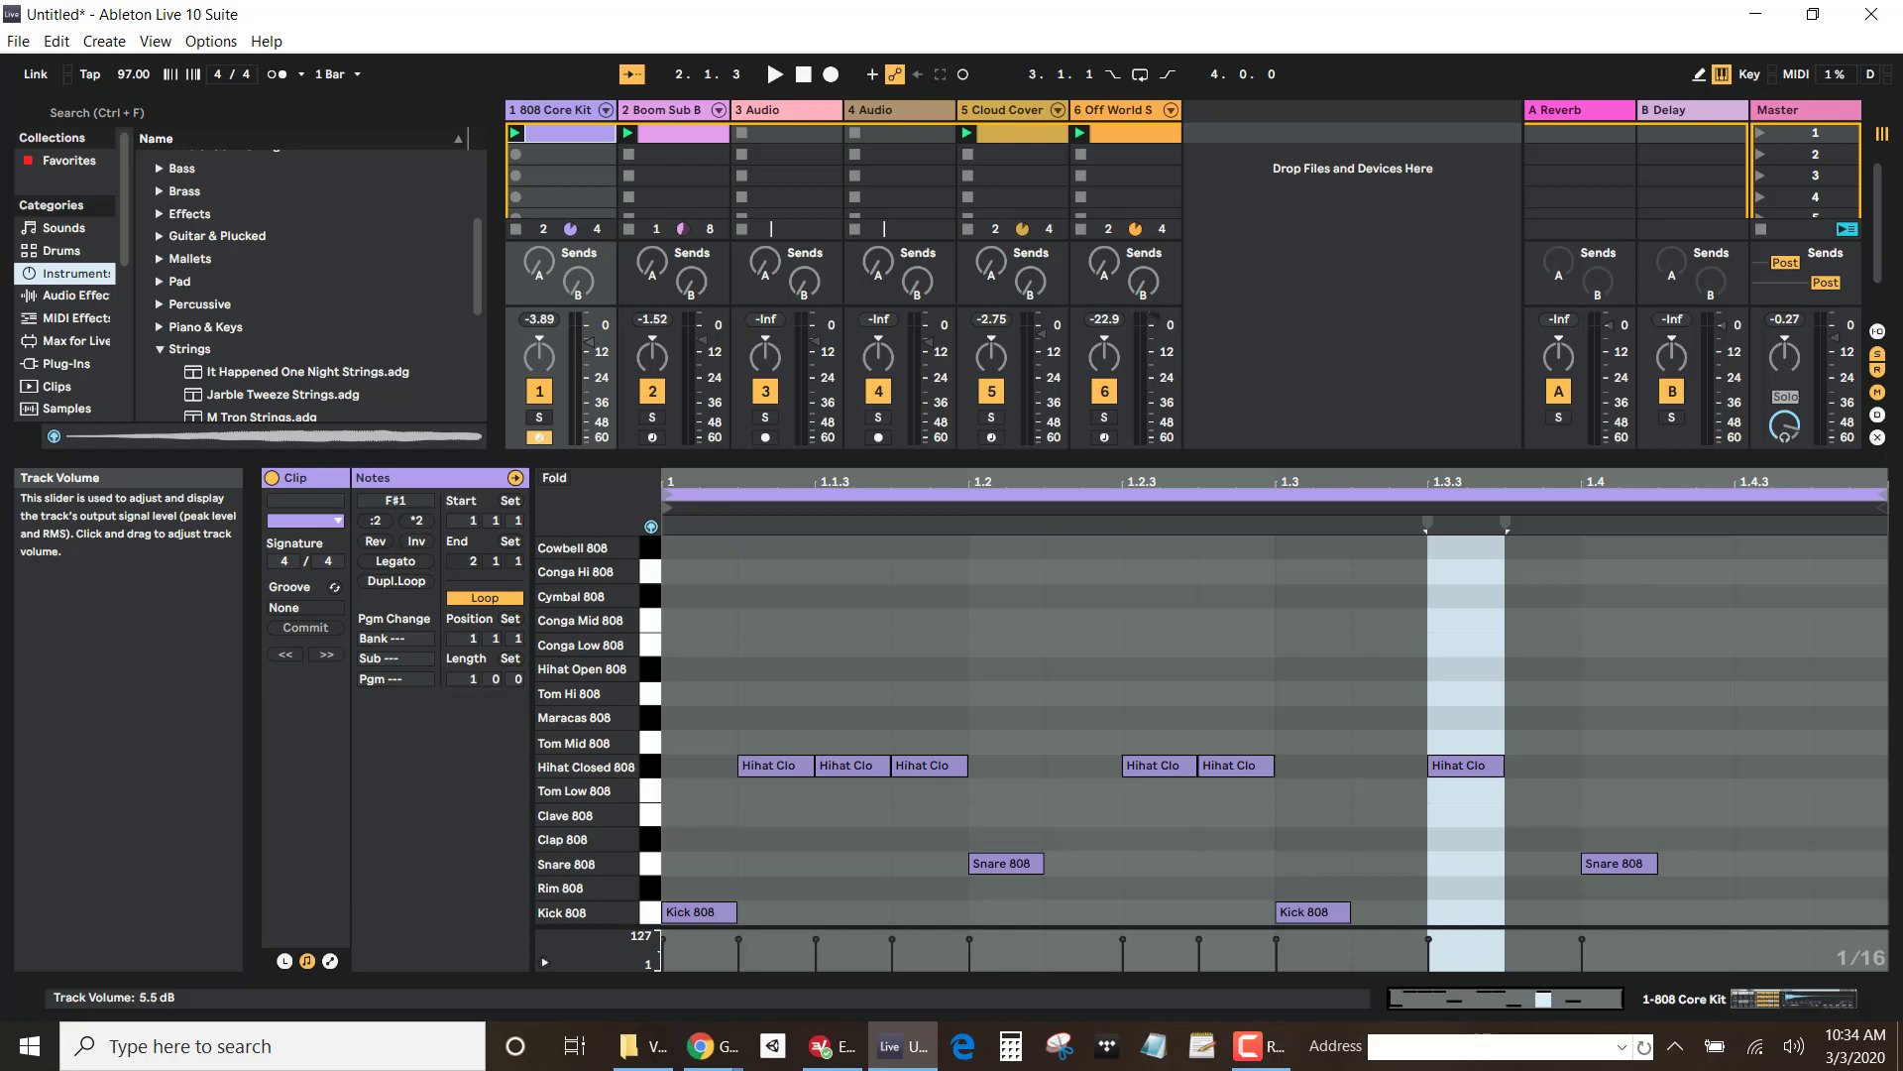
pyautogui.press('space')
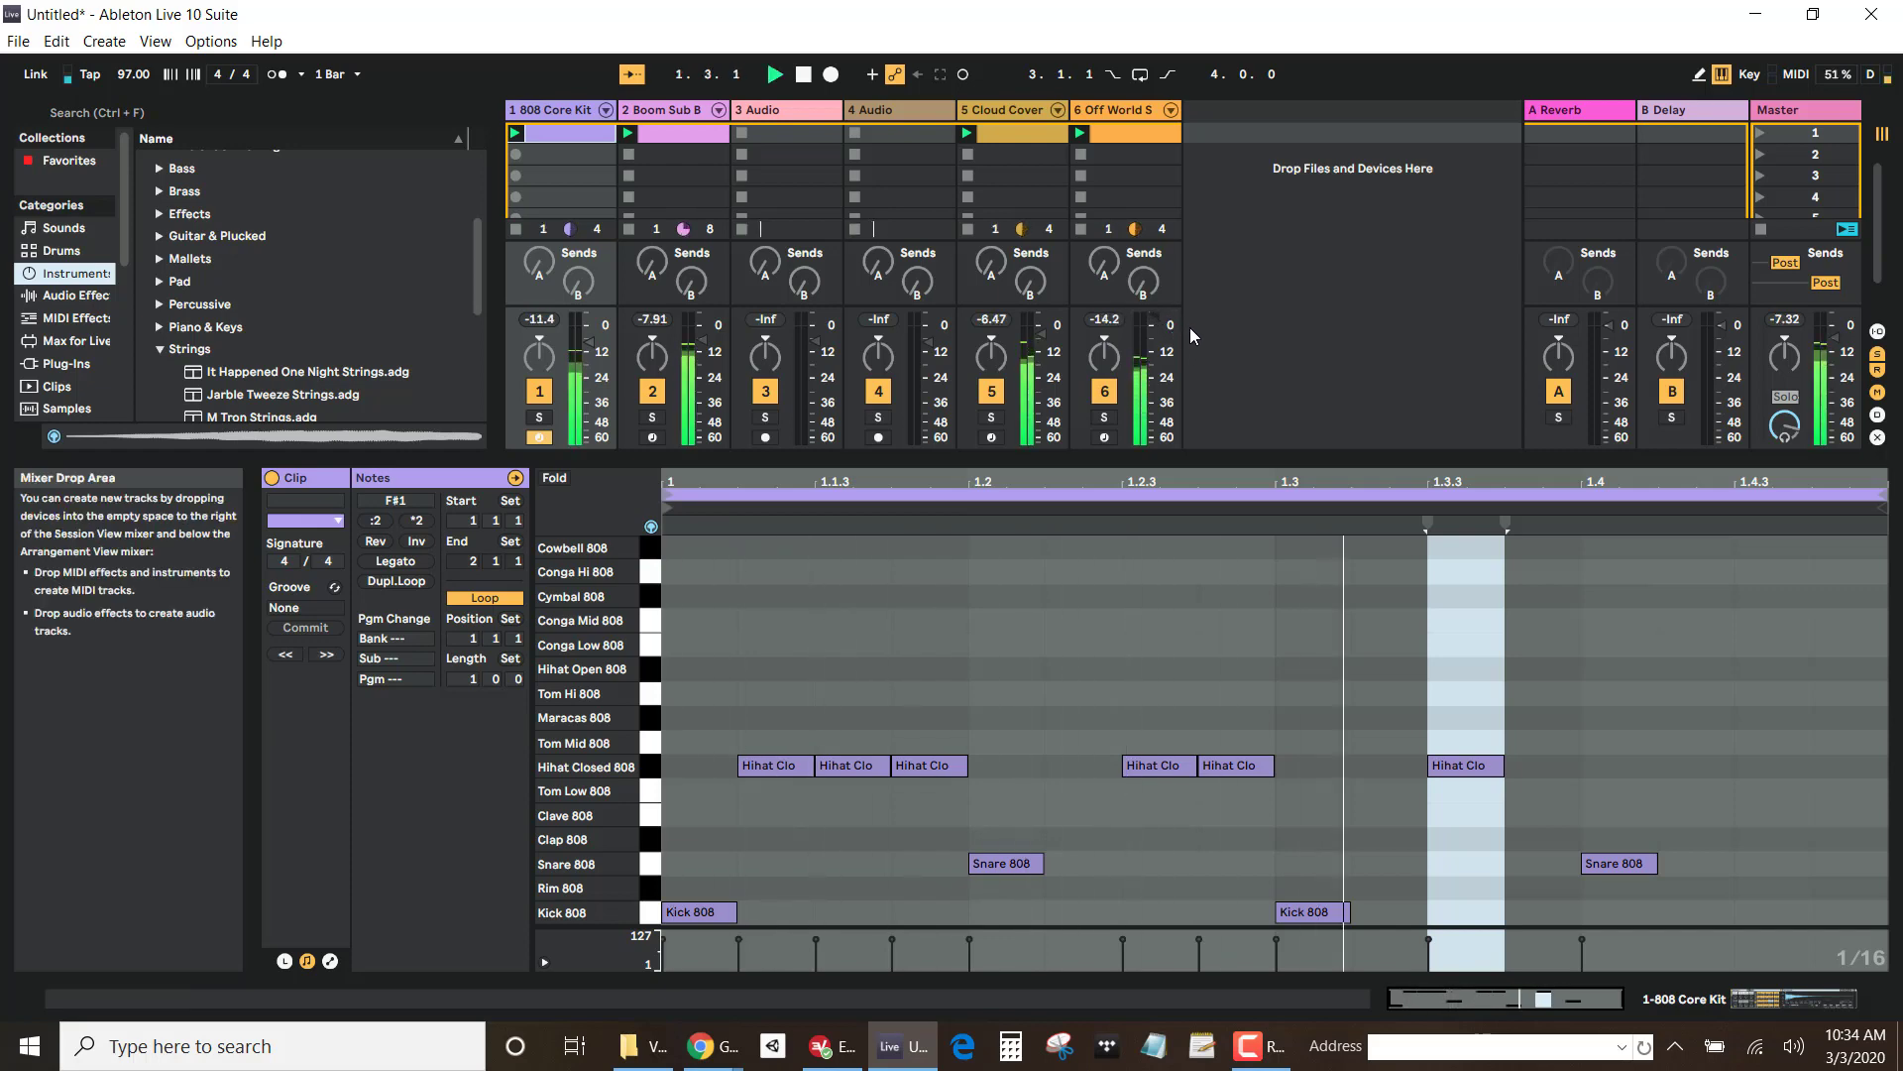
# Step: Add an E3 note from 1.3.1 to 2.1.1 in the Off World Strings clip and stop playback after listening
pyautogui.click(1128, 133)
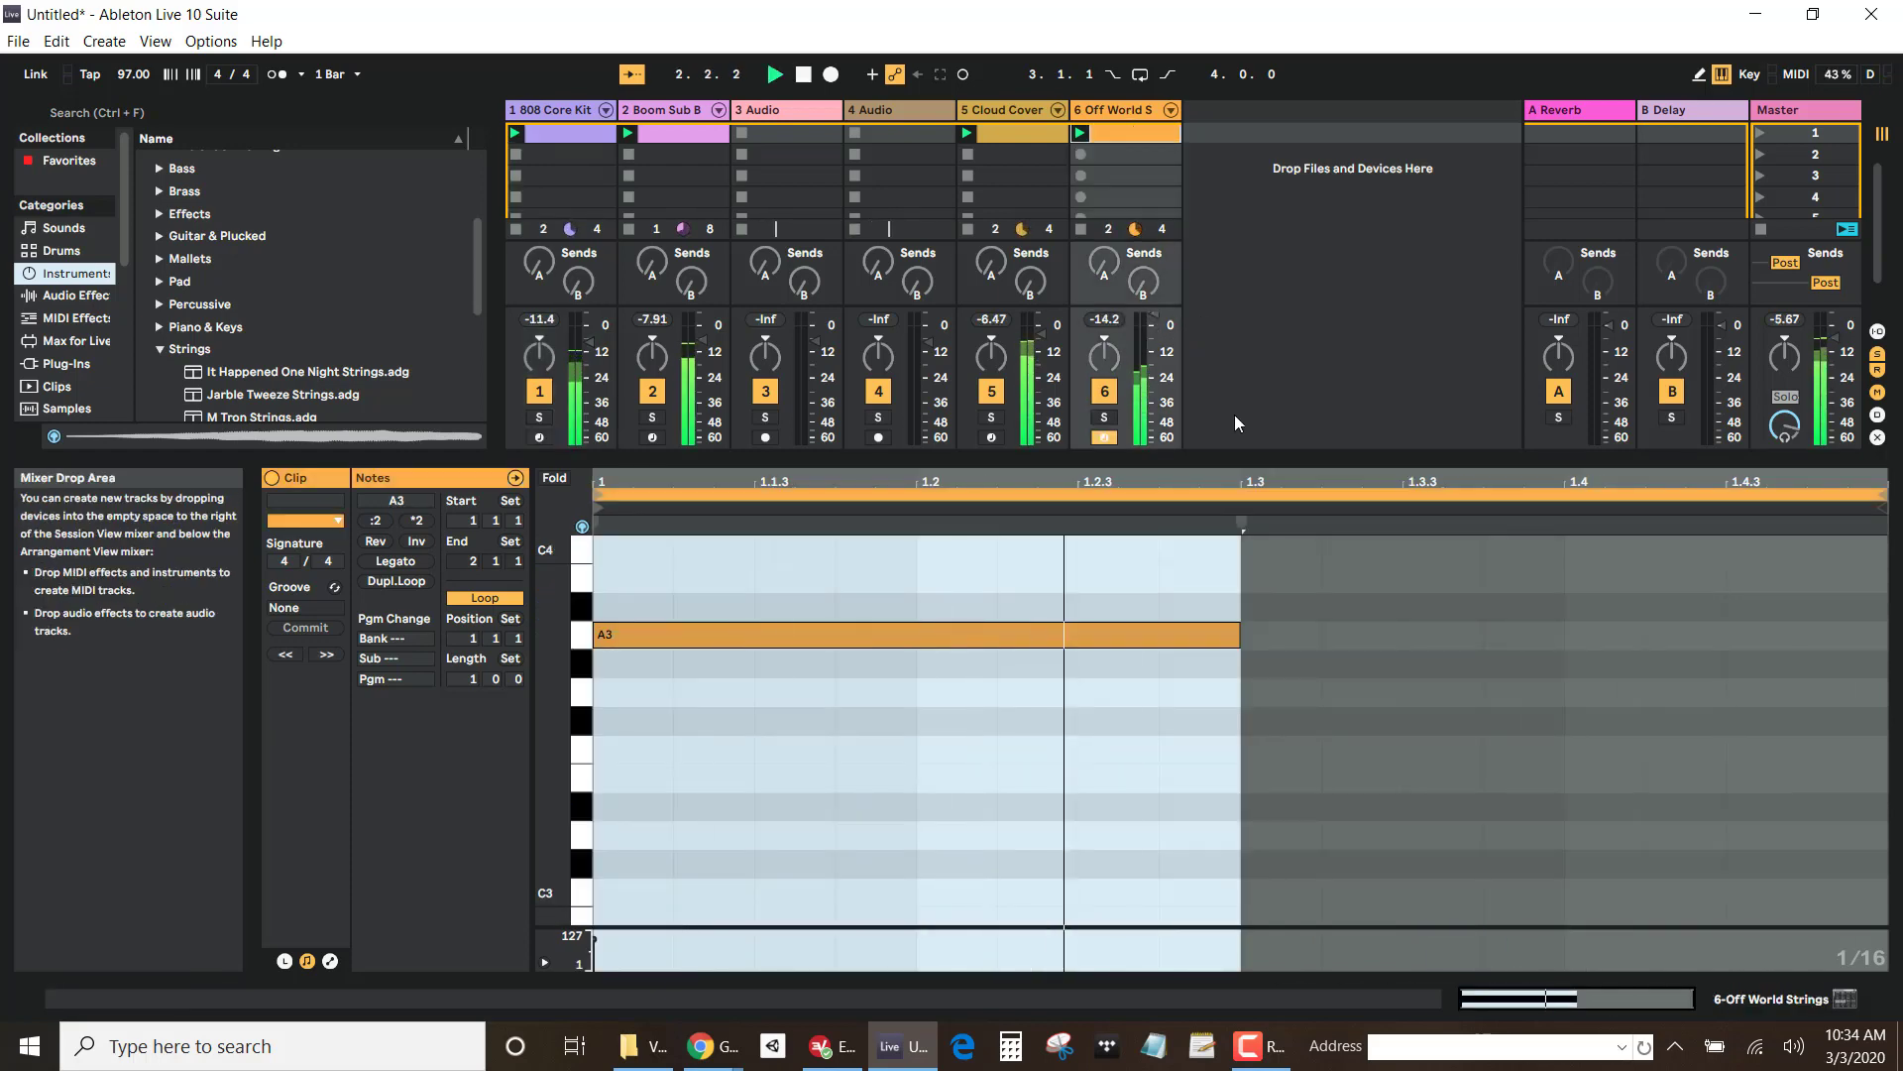
pyautogui.doubleClick(1318, 781)
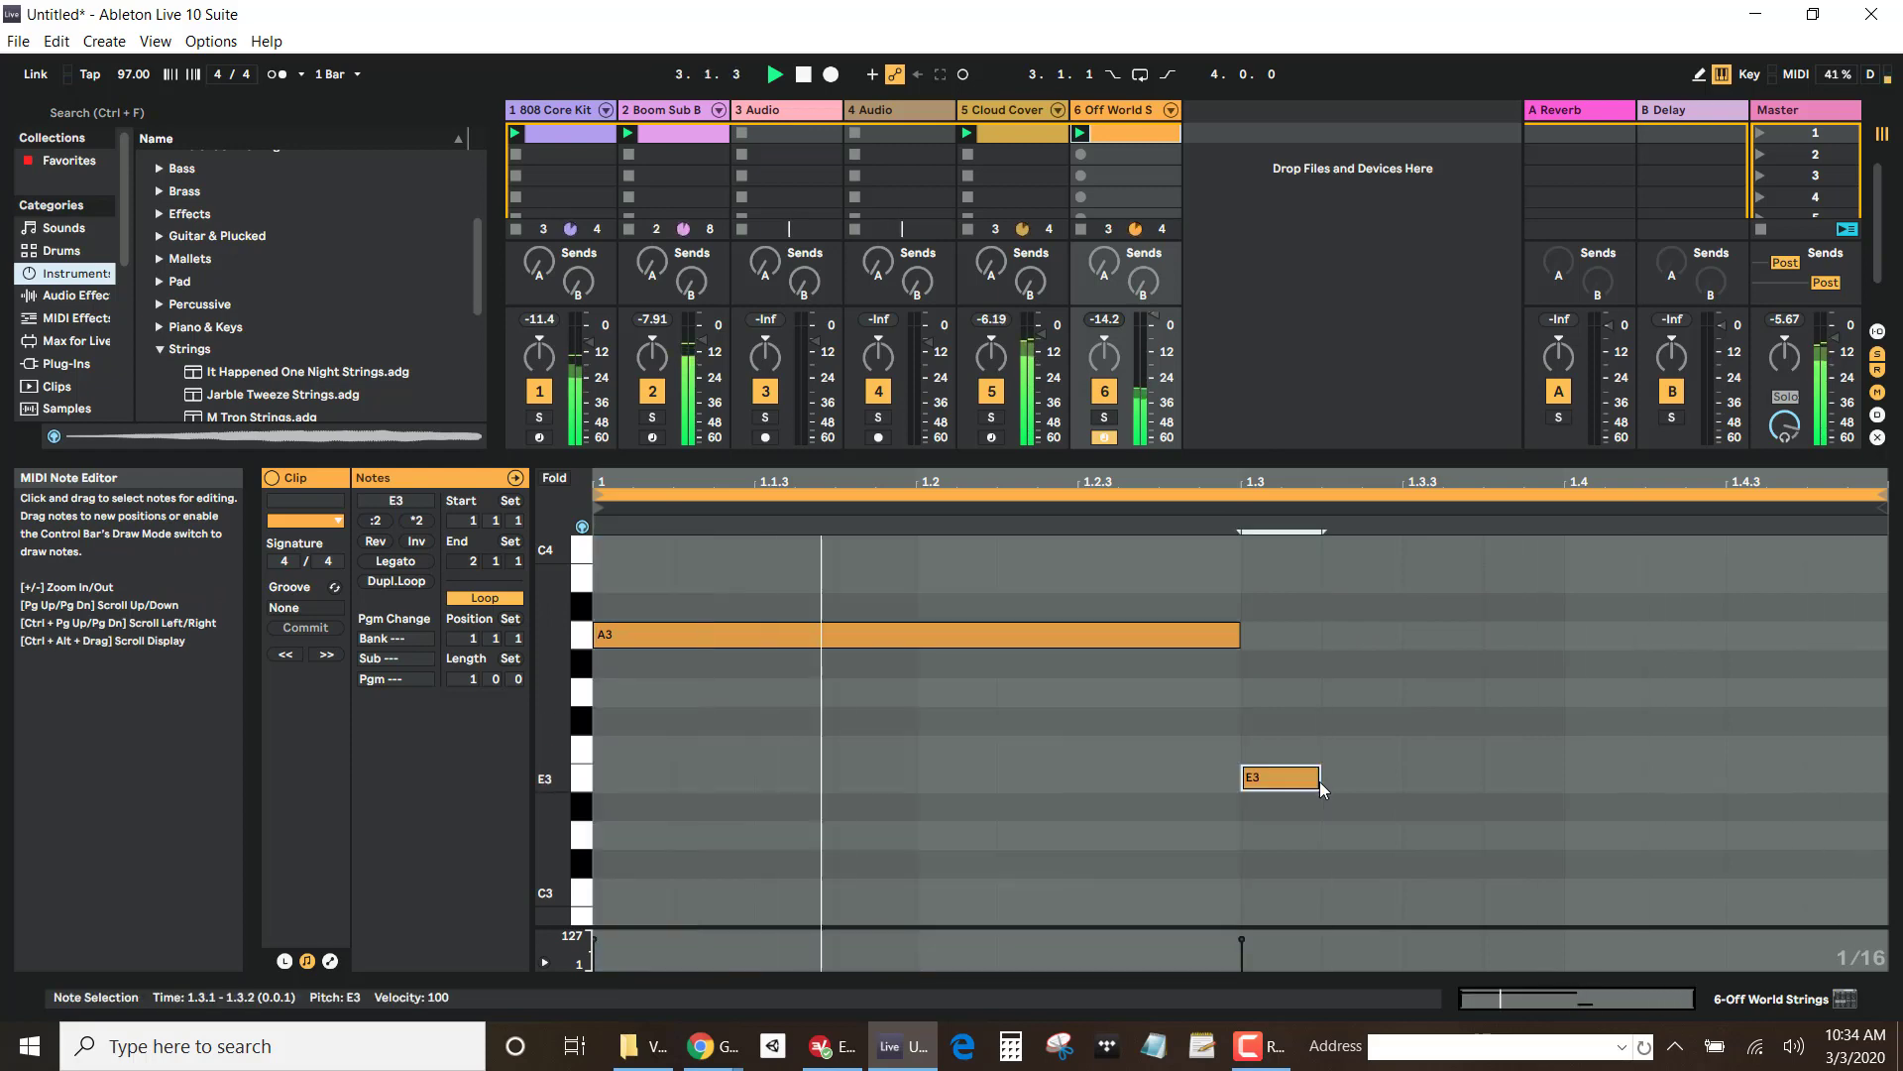
pyautogui.moveTo(1319, 777); pyautogui.dragTo(1896, 765)
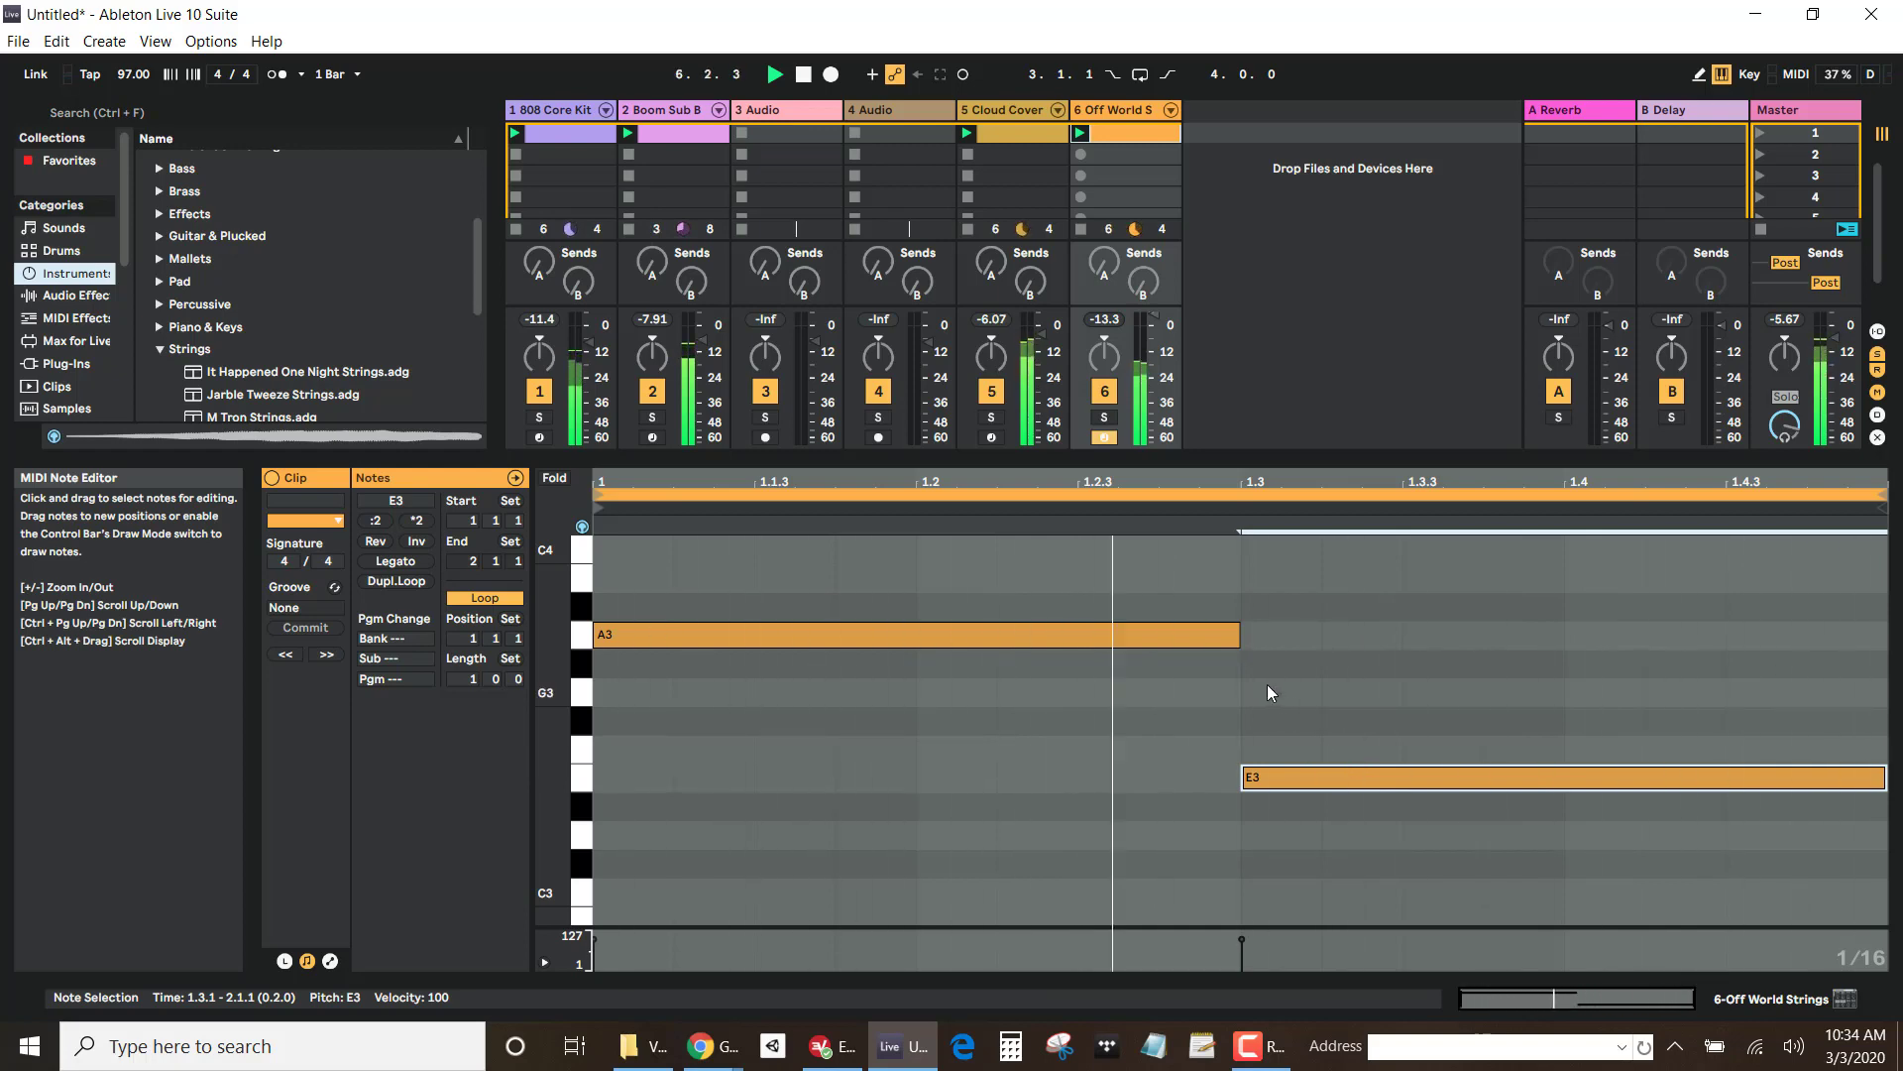
pyautogui.press('space')
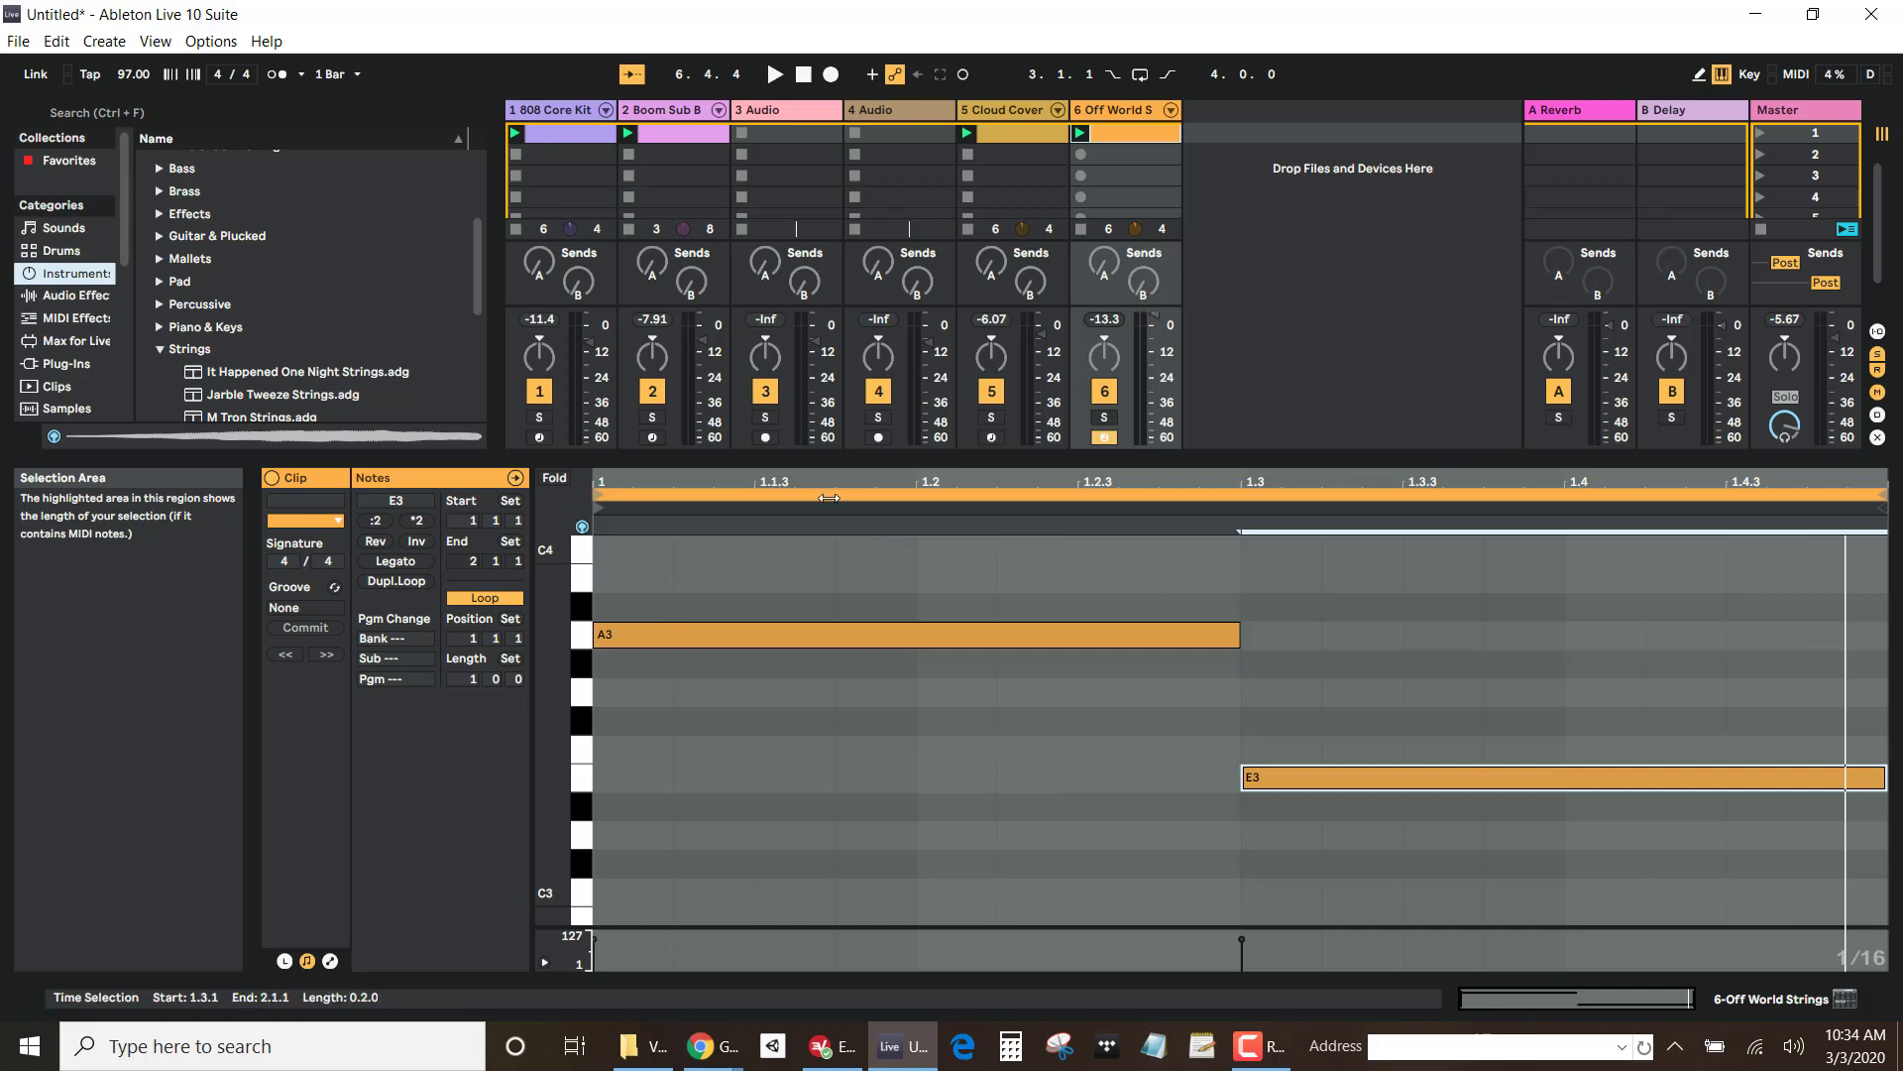
# Step: Create an empty MIDI clip in the second slot of the Off World Strings track
pyautogui.click(586, 155)
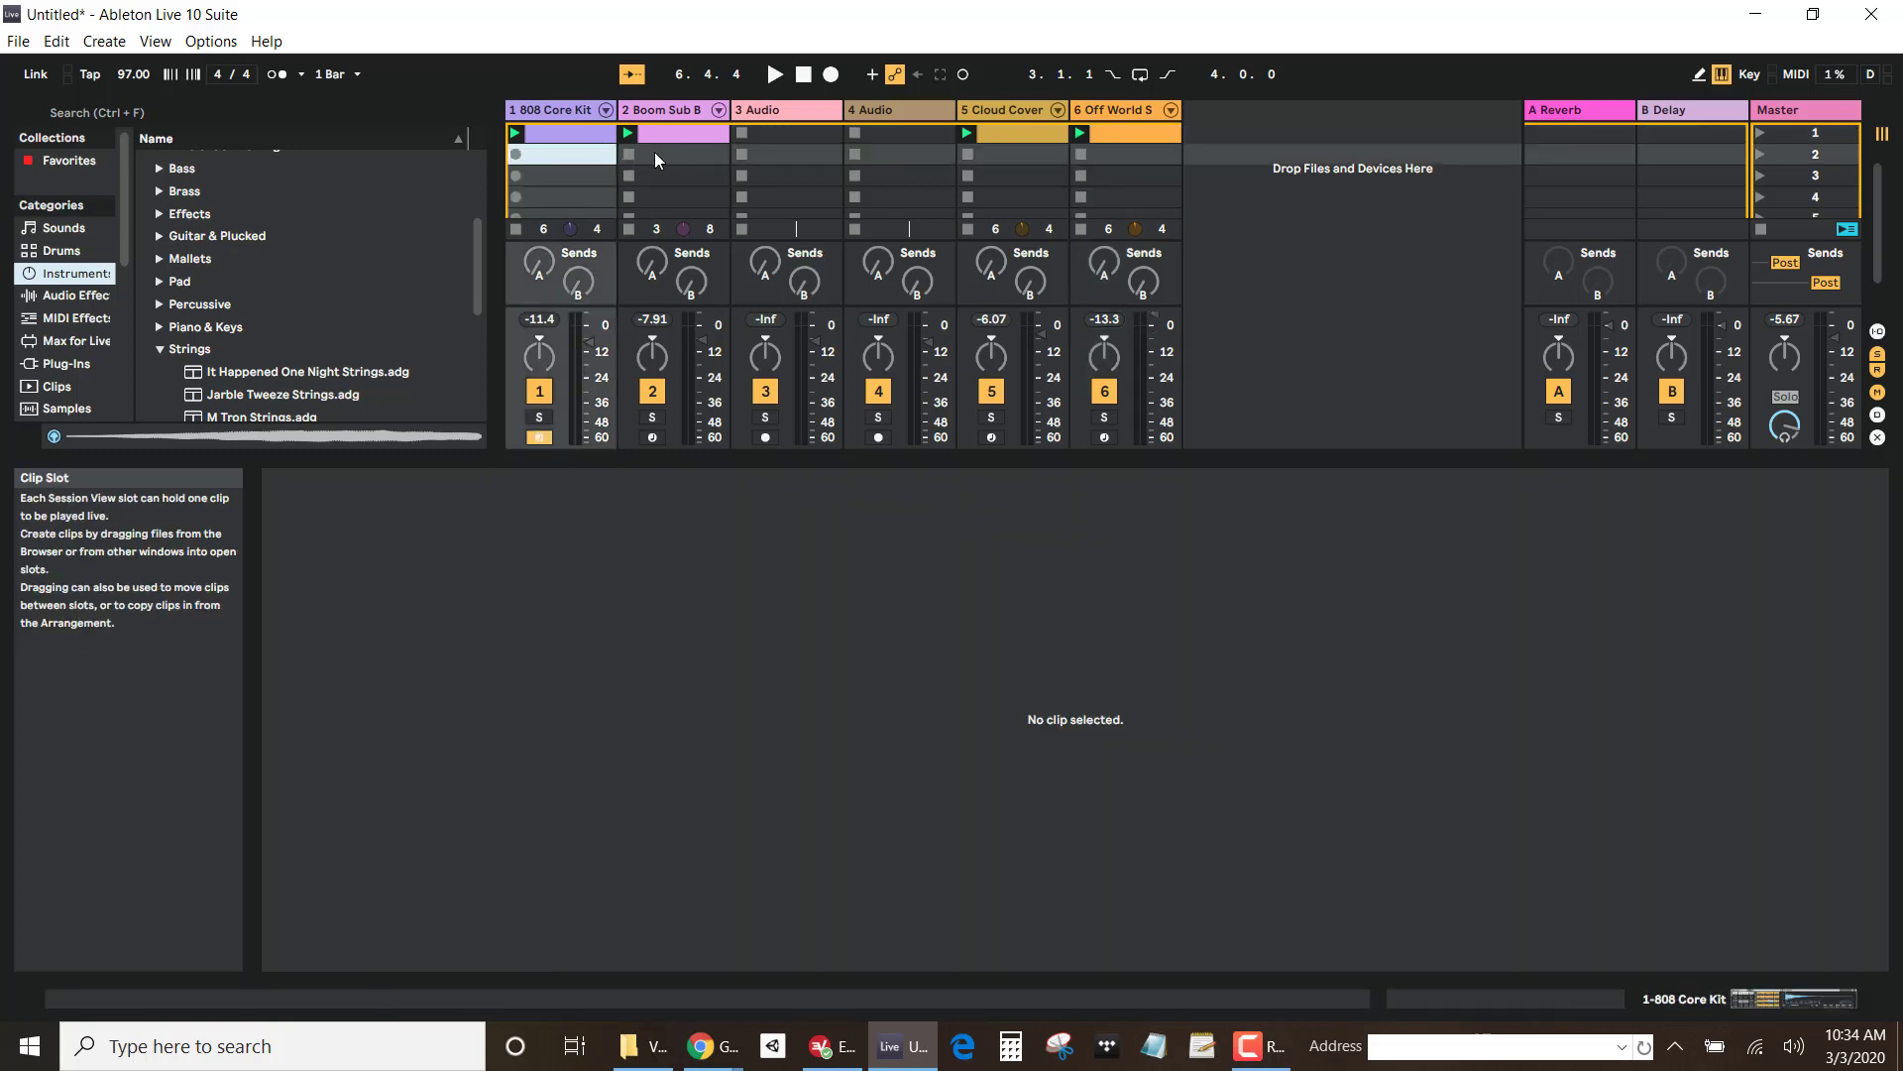
pyautogui.click(662, 154)
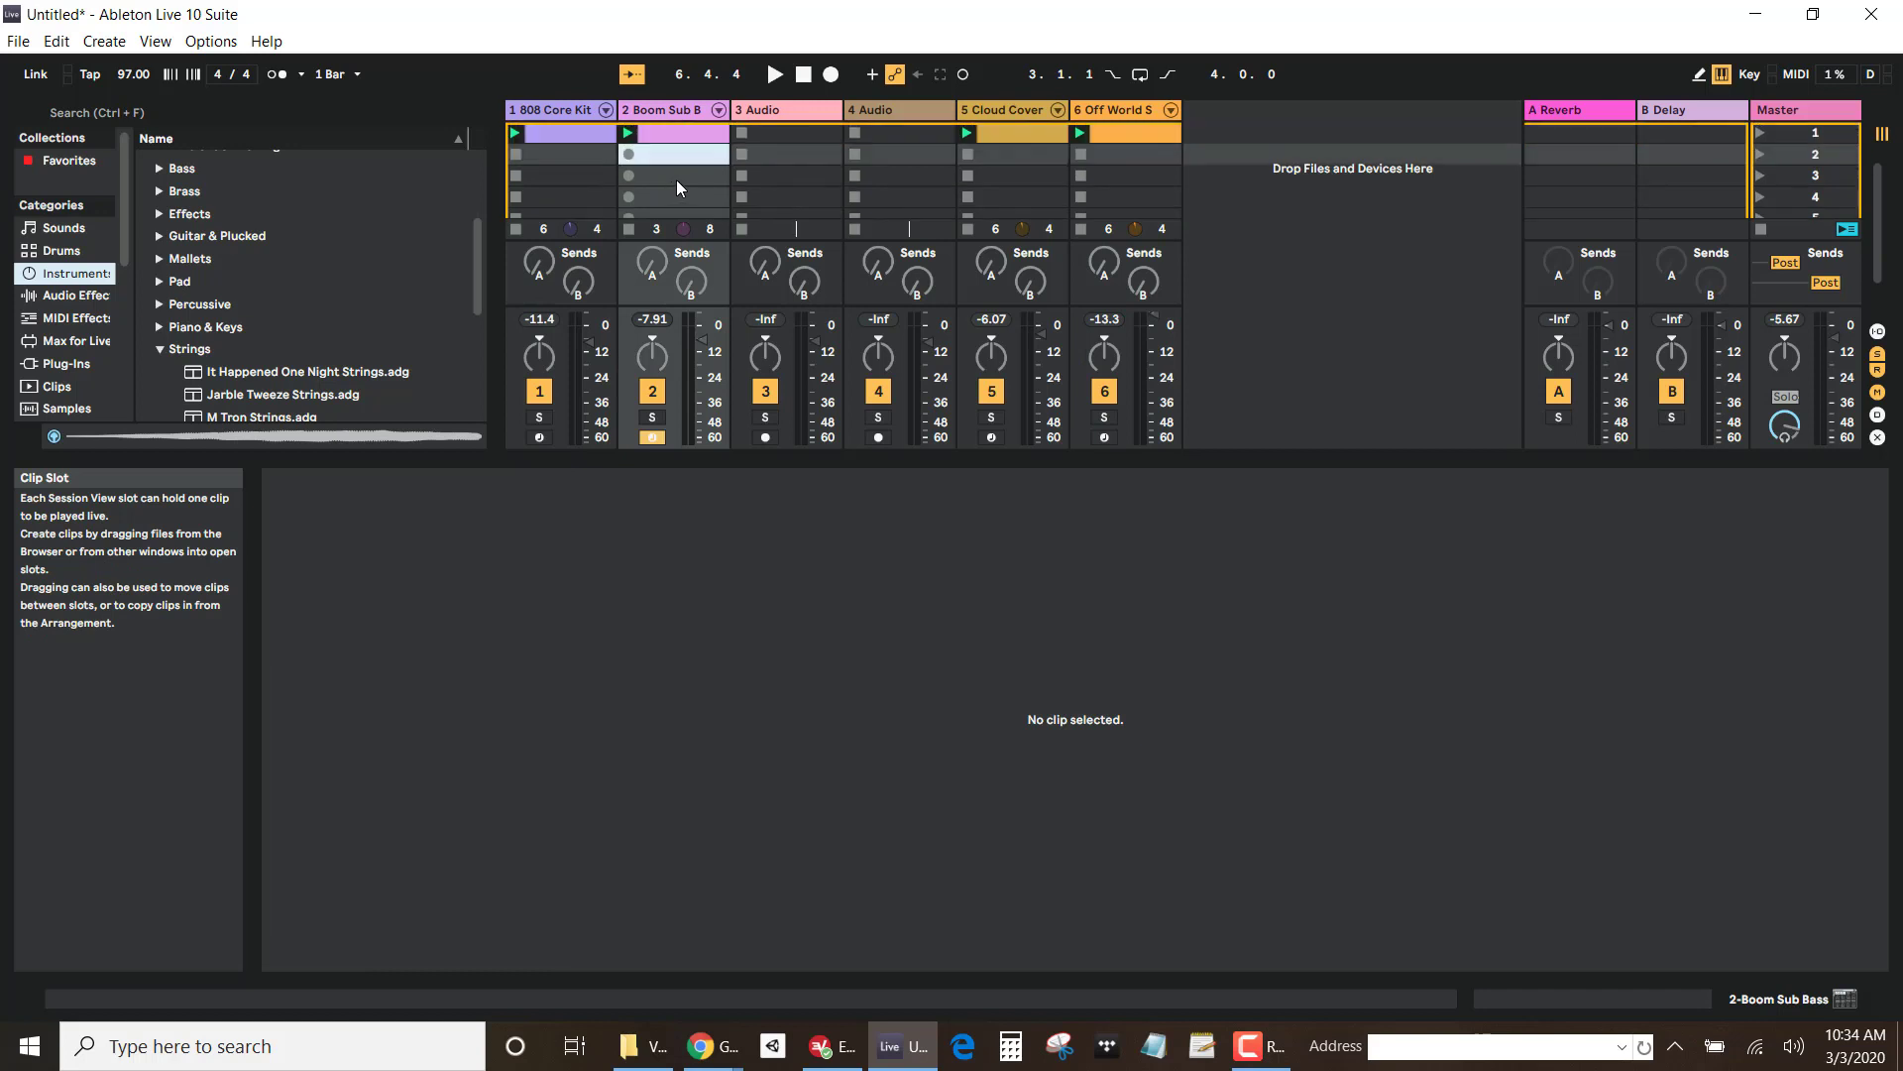
pyautogui.doubleClick(1109, 153)
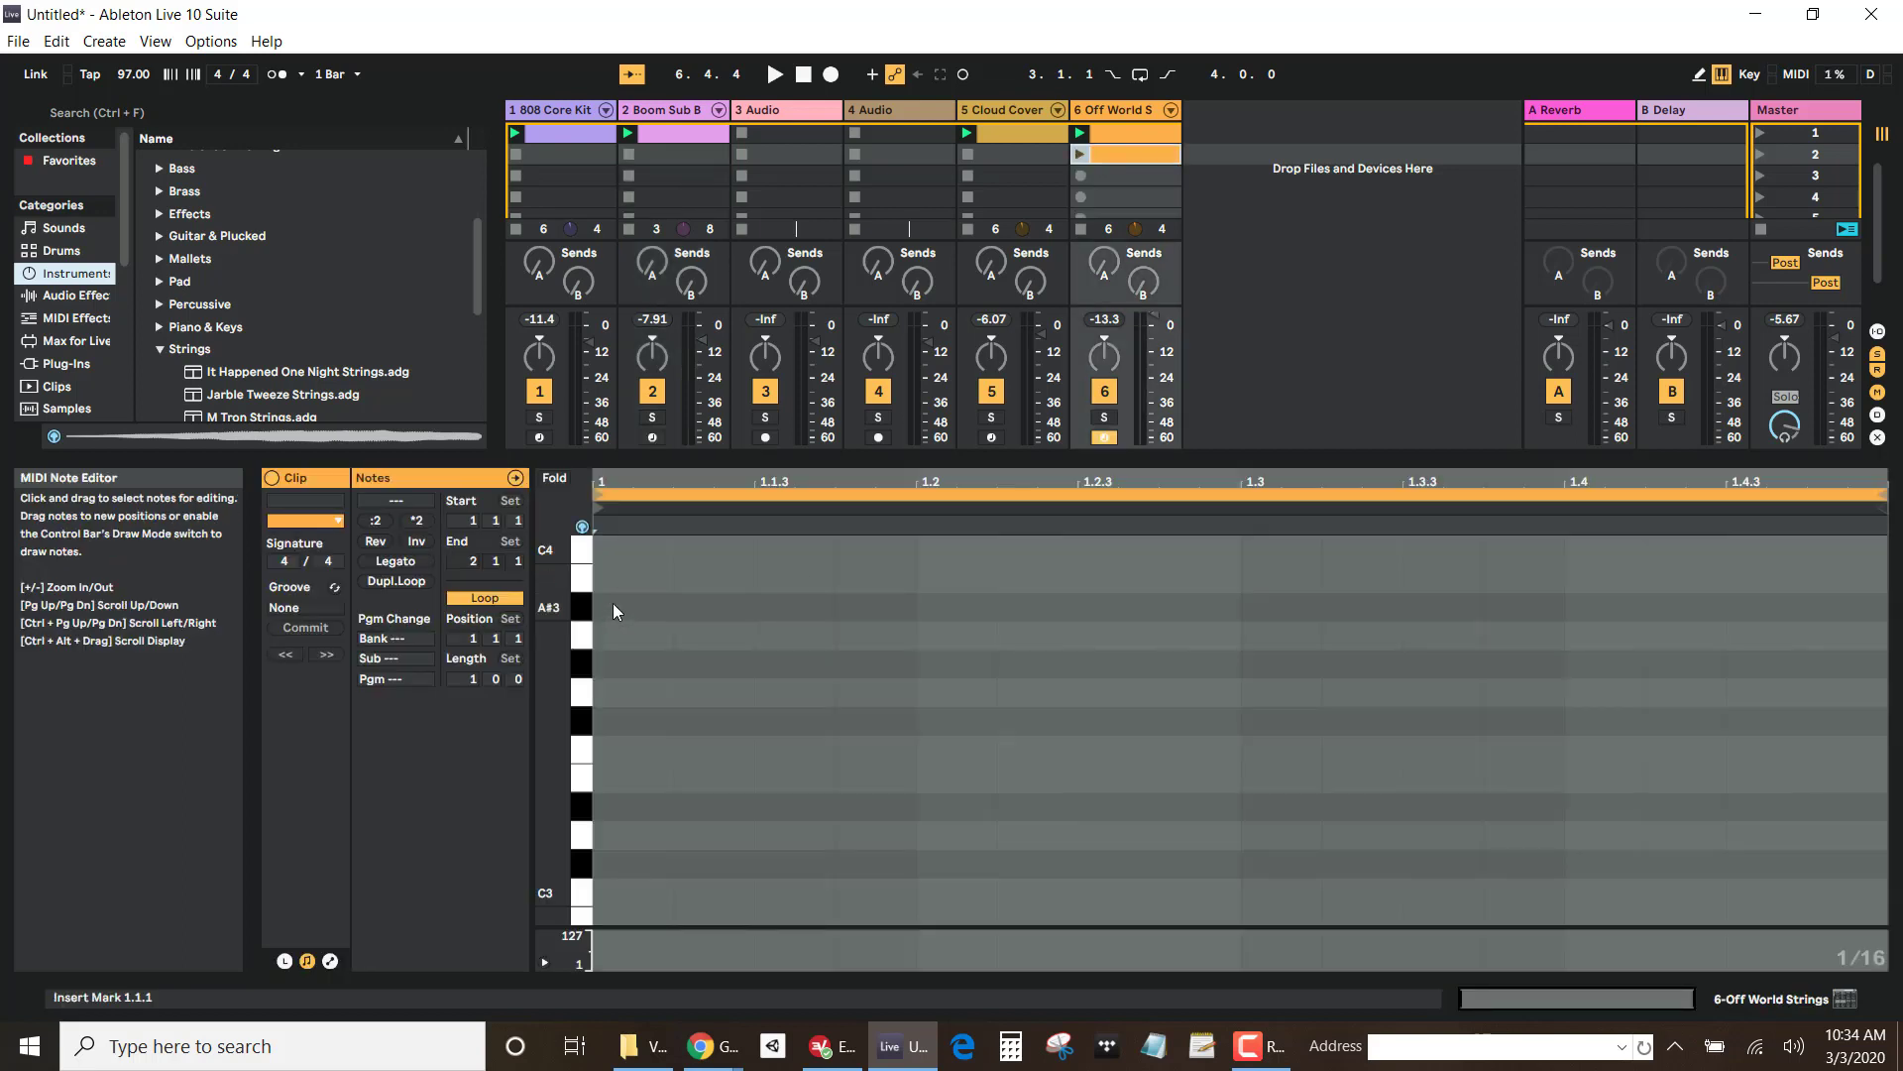
# Step: Add a C4 note from 1.1.1 to 1.2.1 and G3 and E3 notes from 1.2.1 to 1.3.1 in the second Off World Strings clip
pyautogui.doubleClick(610, 551)
pyautogui.moveTo(674, 551); pyautogui.dragTo(916, 554)
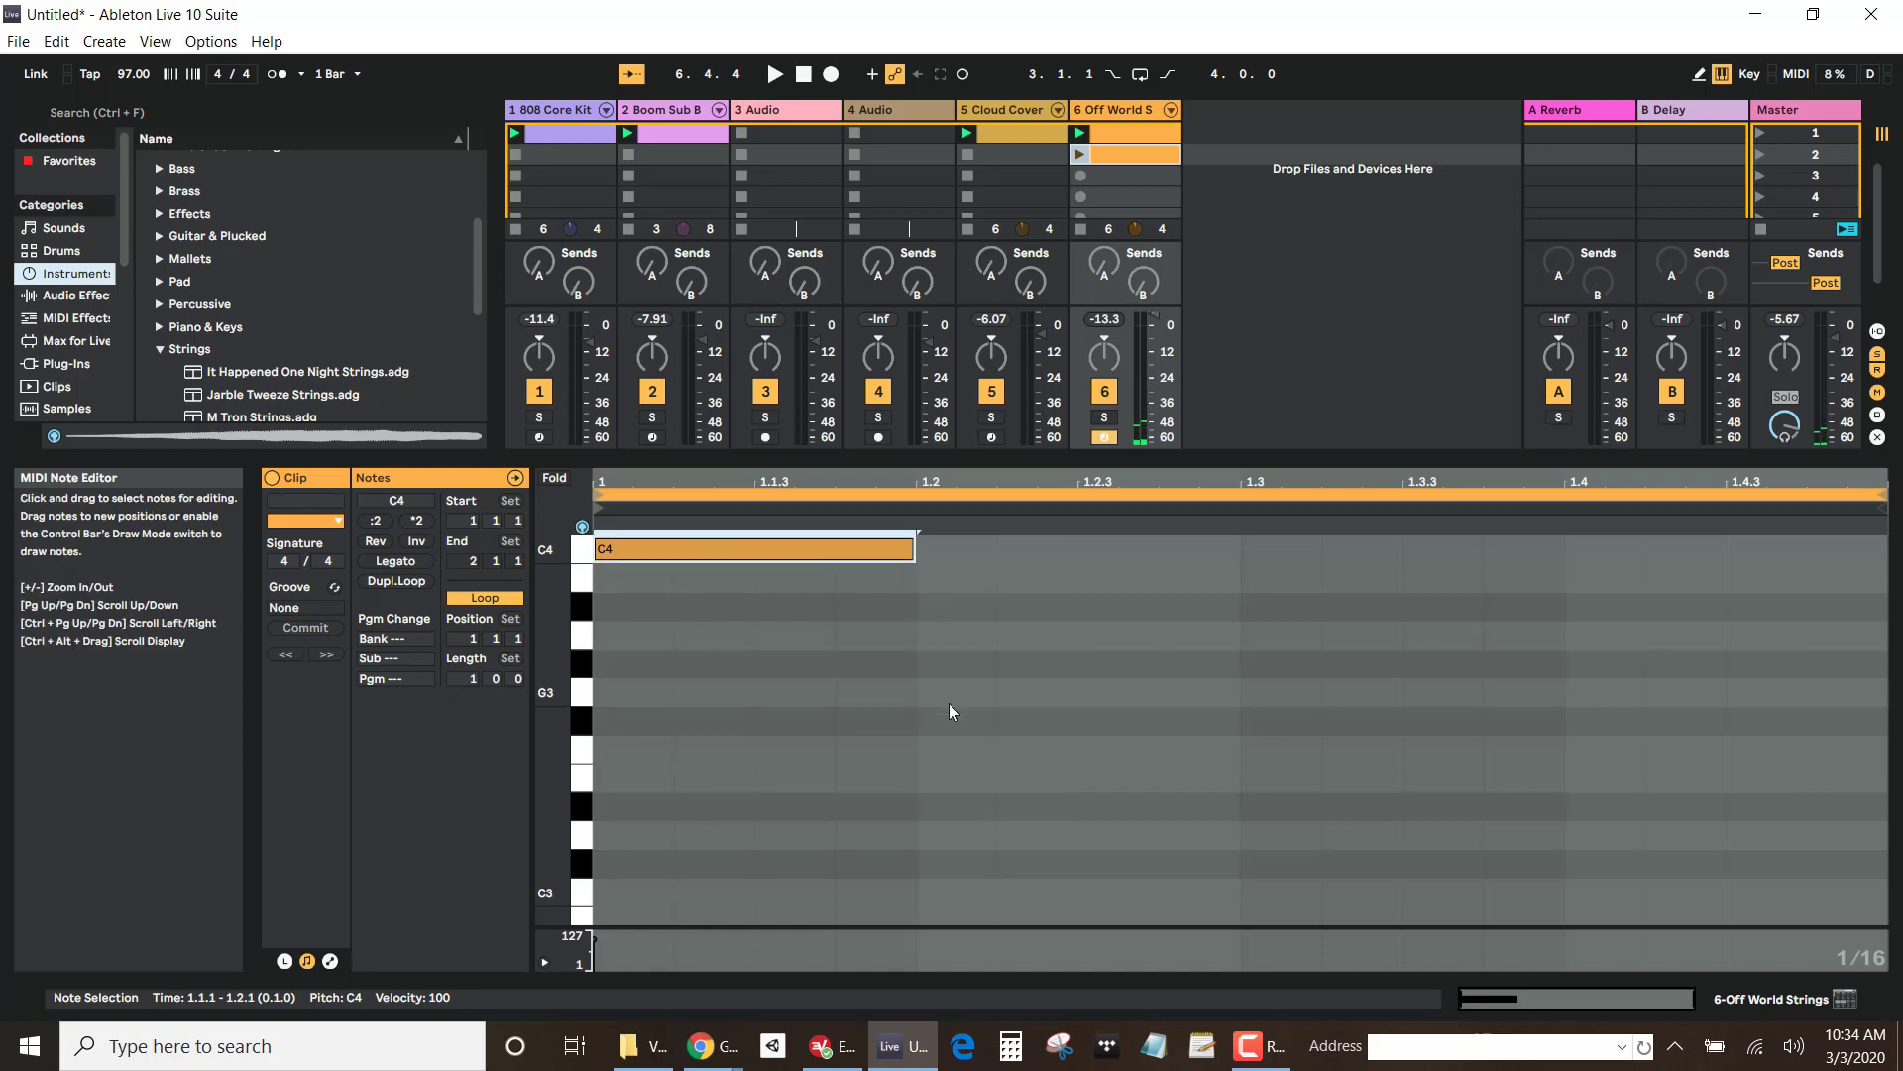
pyautogui.click(593, 696)
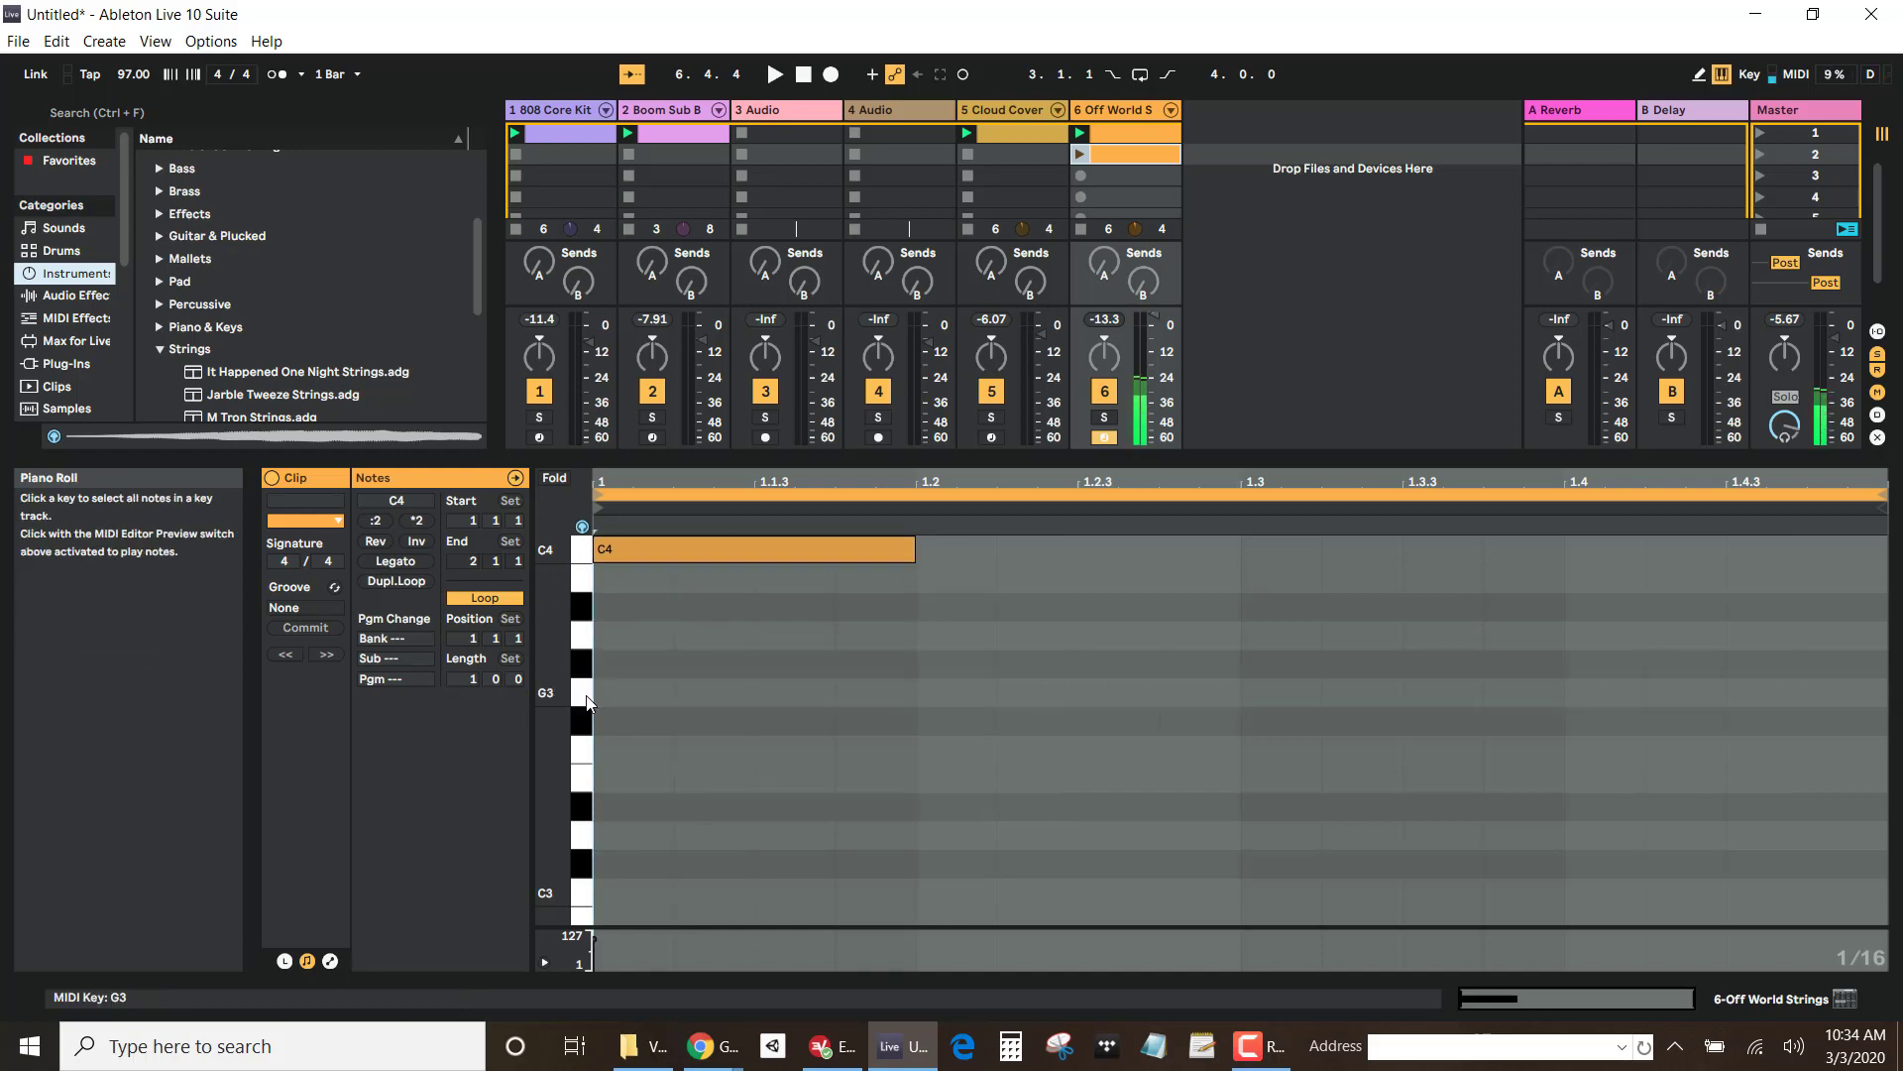
pyautogui.doubleClick(953, 693)
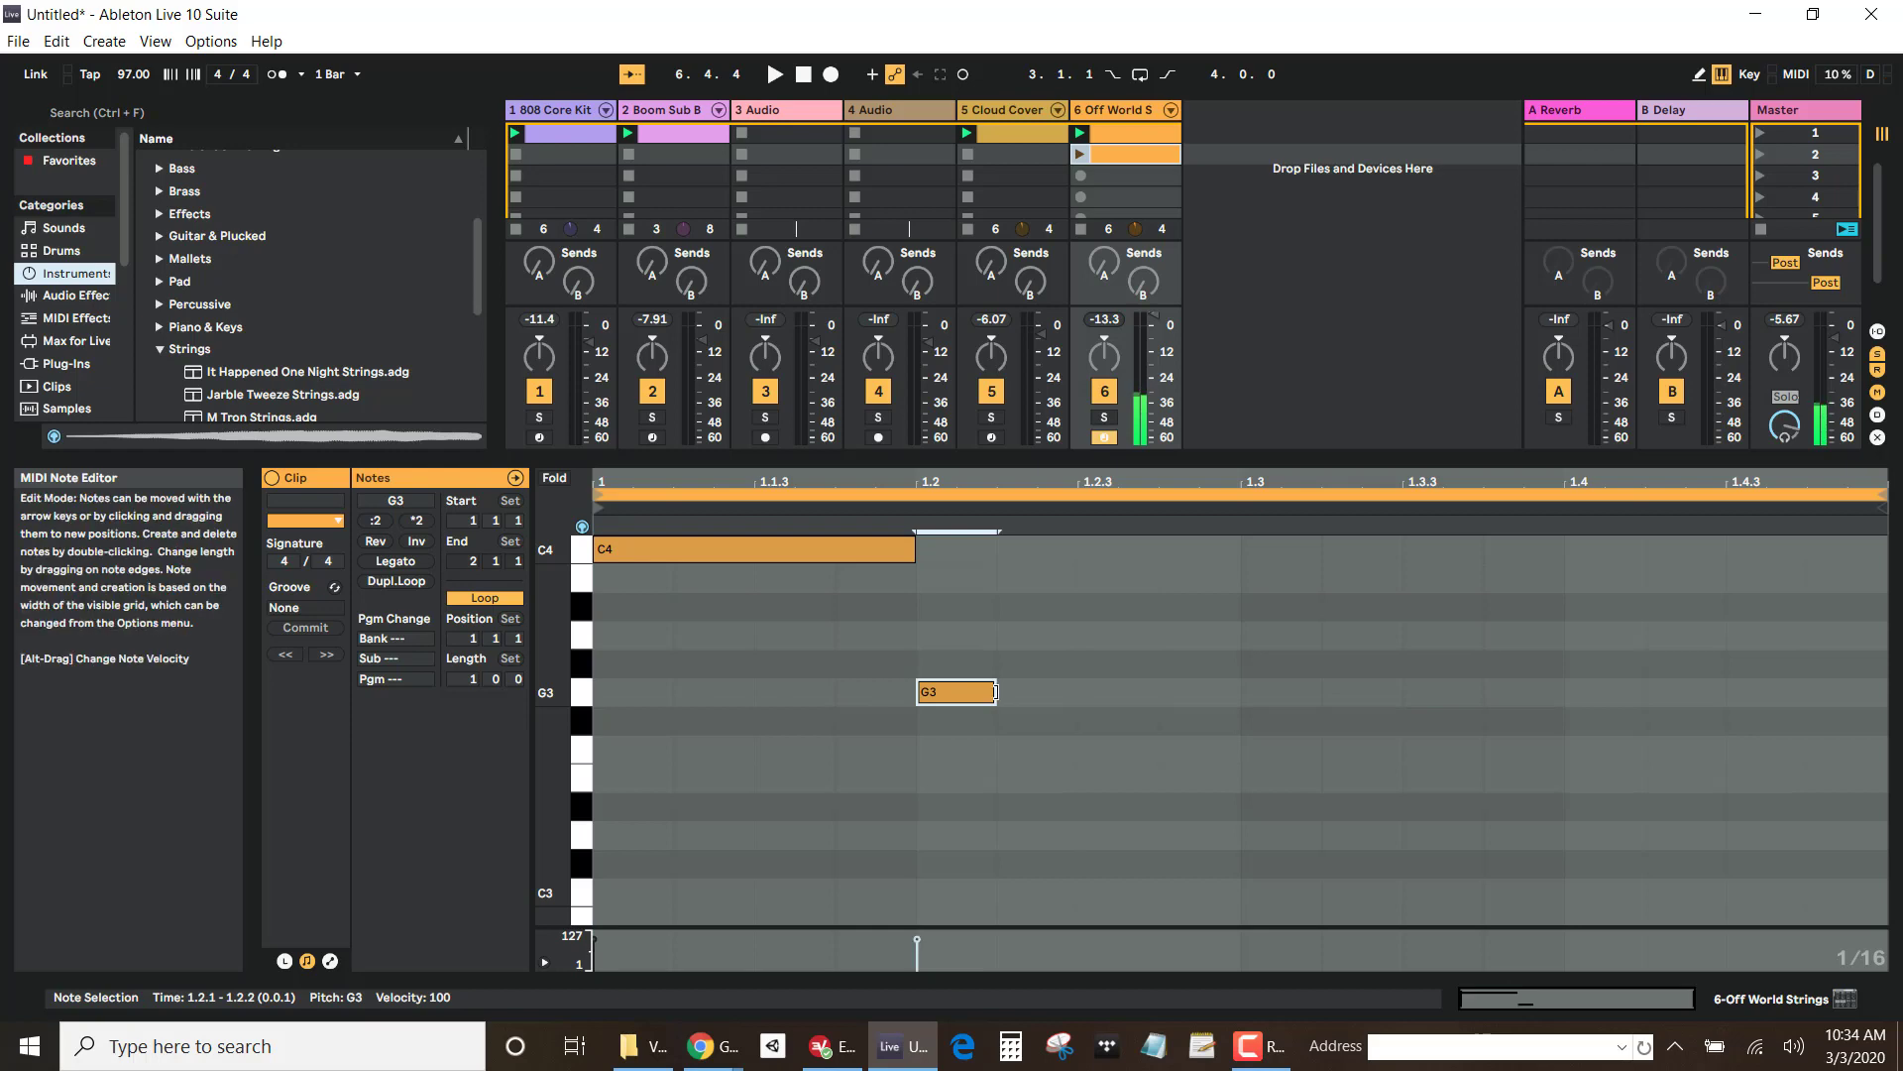
pyautogui.moveTo(997, 693); pyautogui.dragTo(1275, 693)
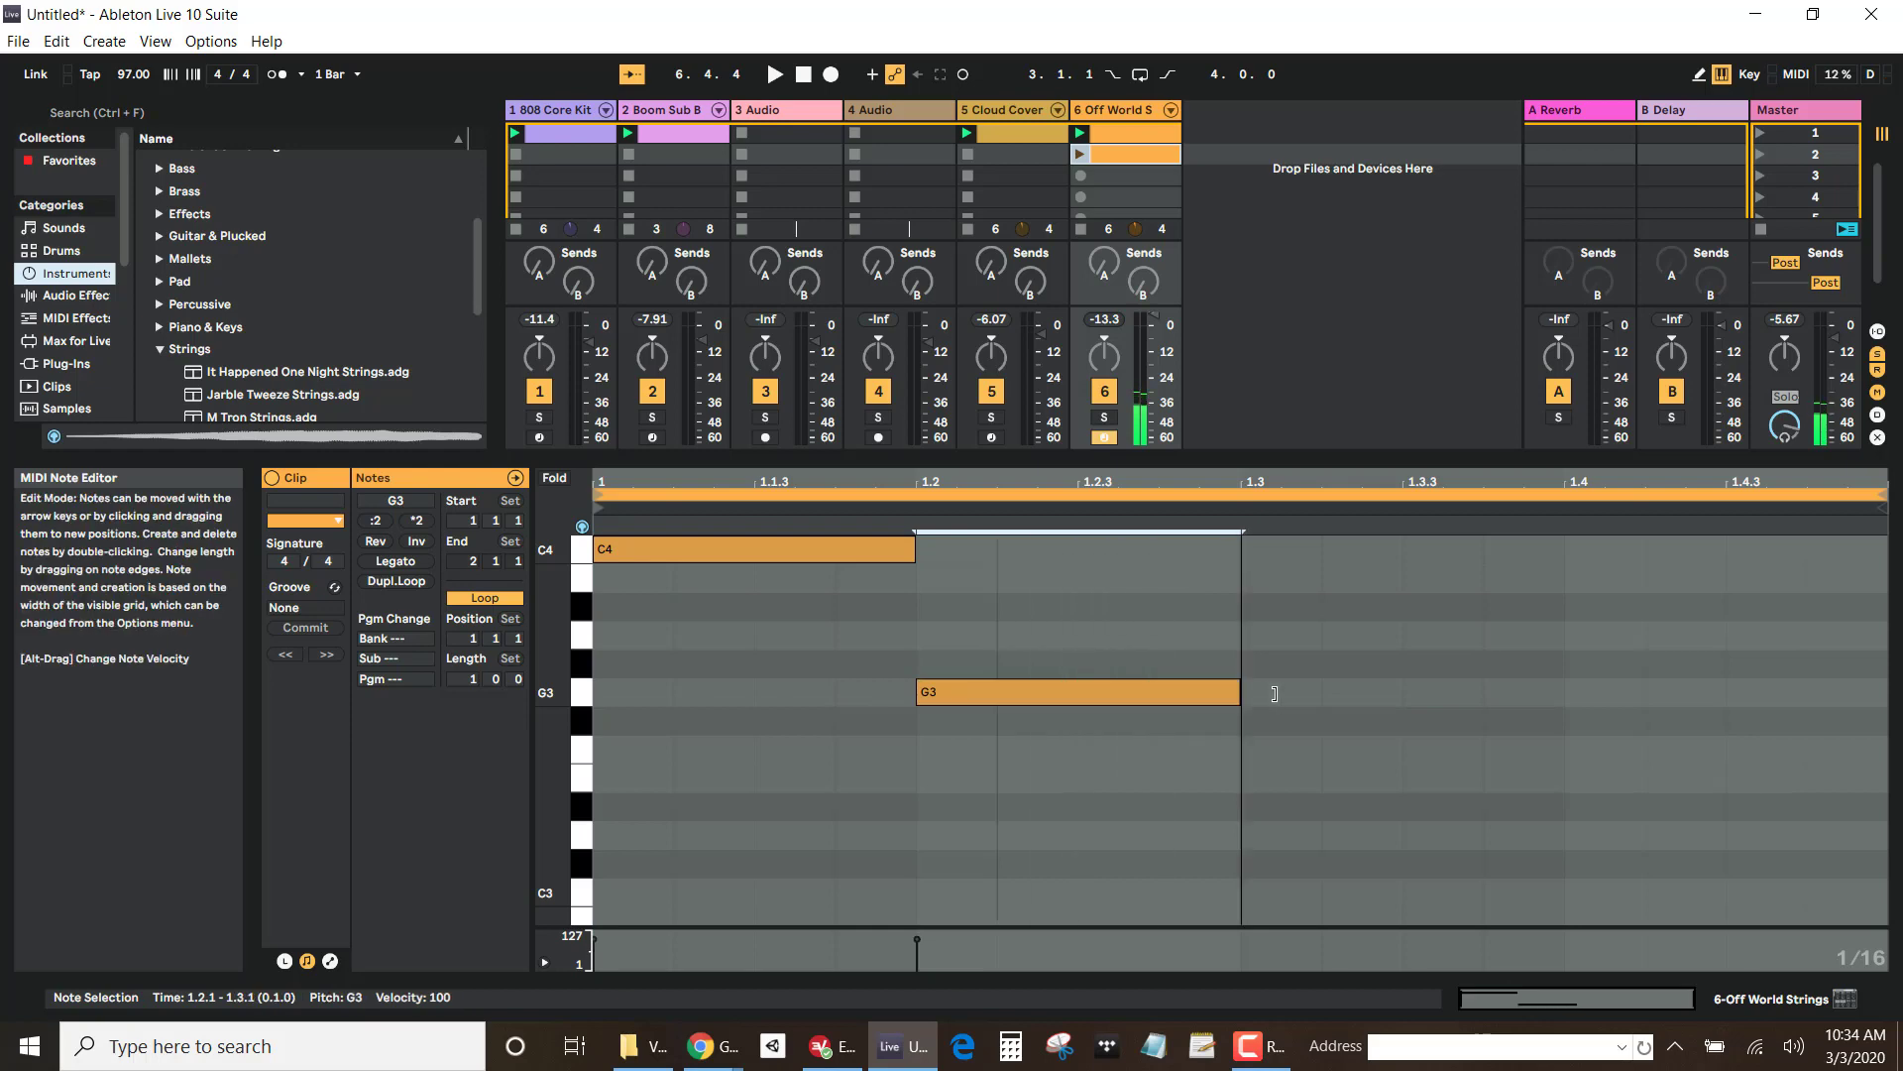
pyautogui.doubleClick(940, 774)
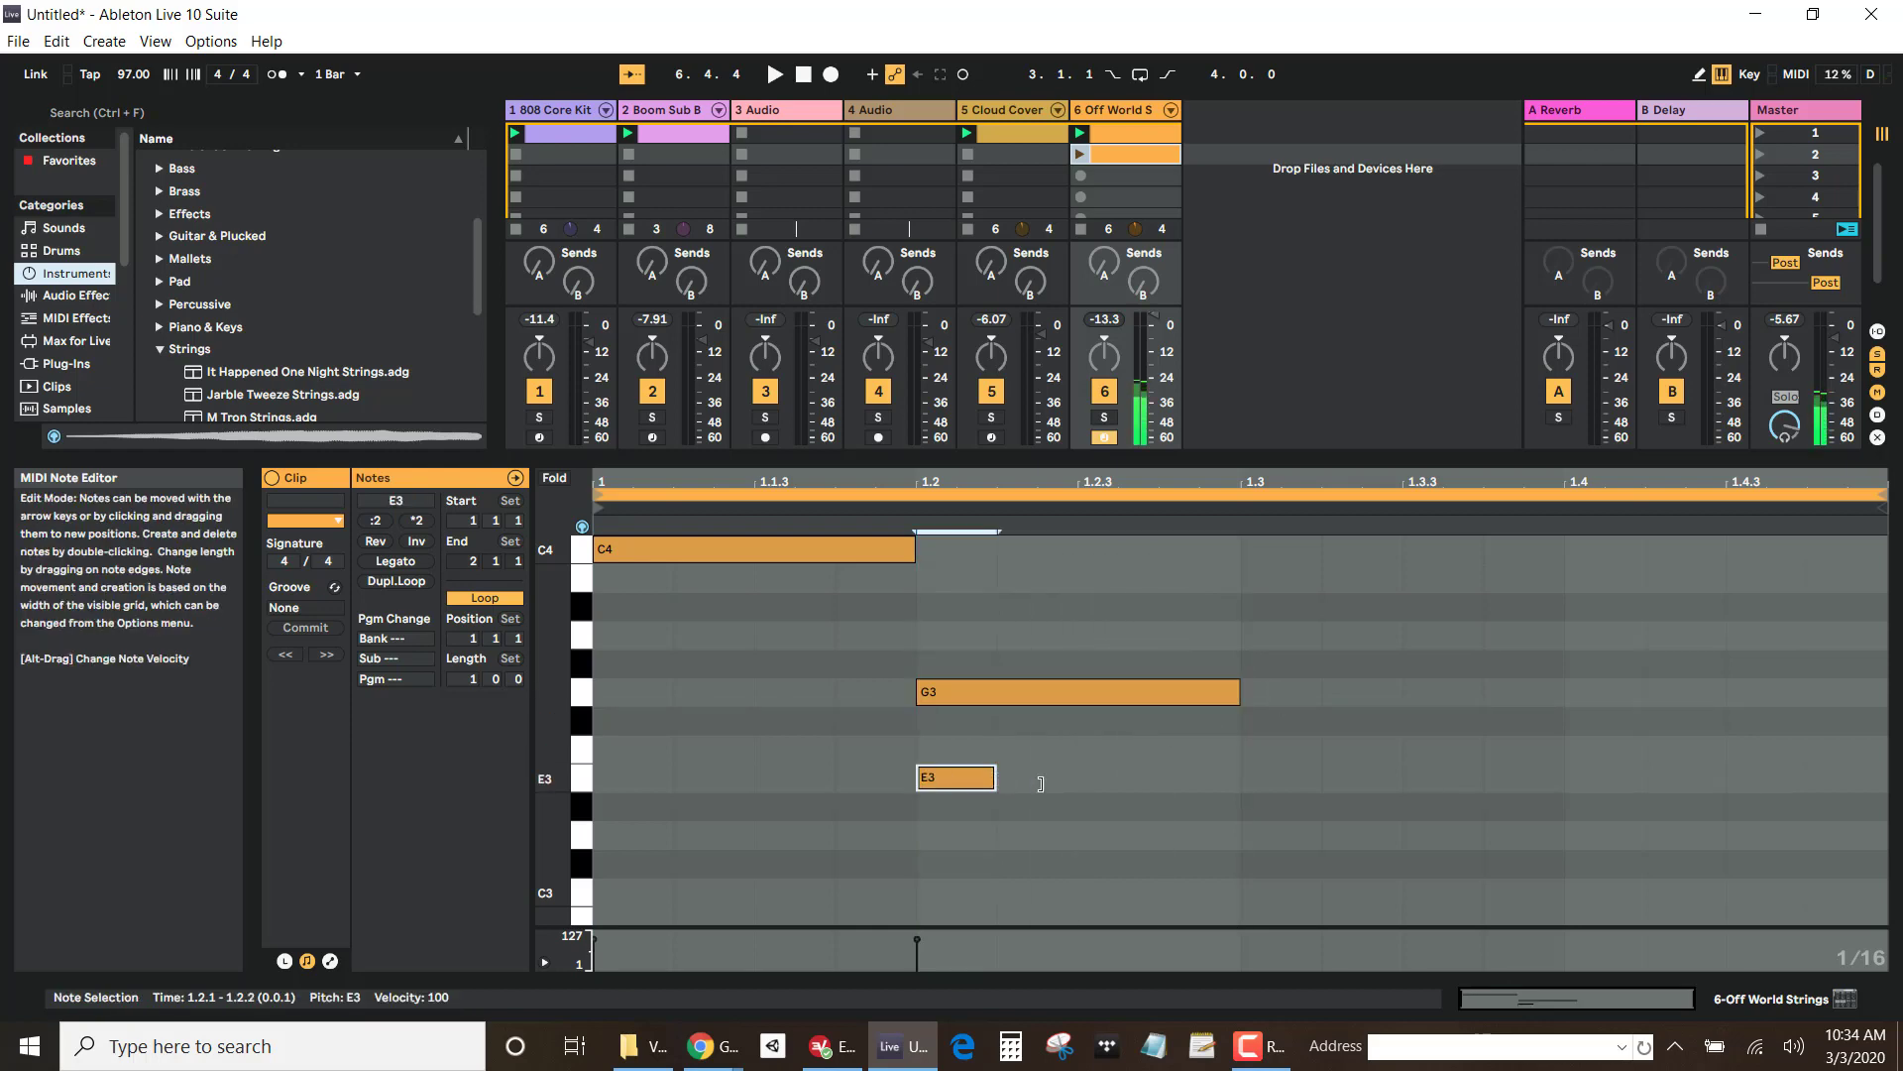
pyautogui.moveTo(998, 777); pyautogui.dragTo(1228, 777)
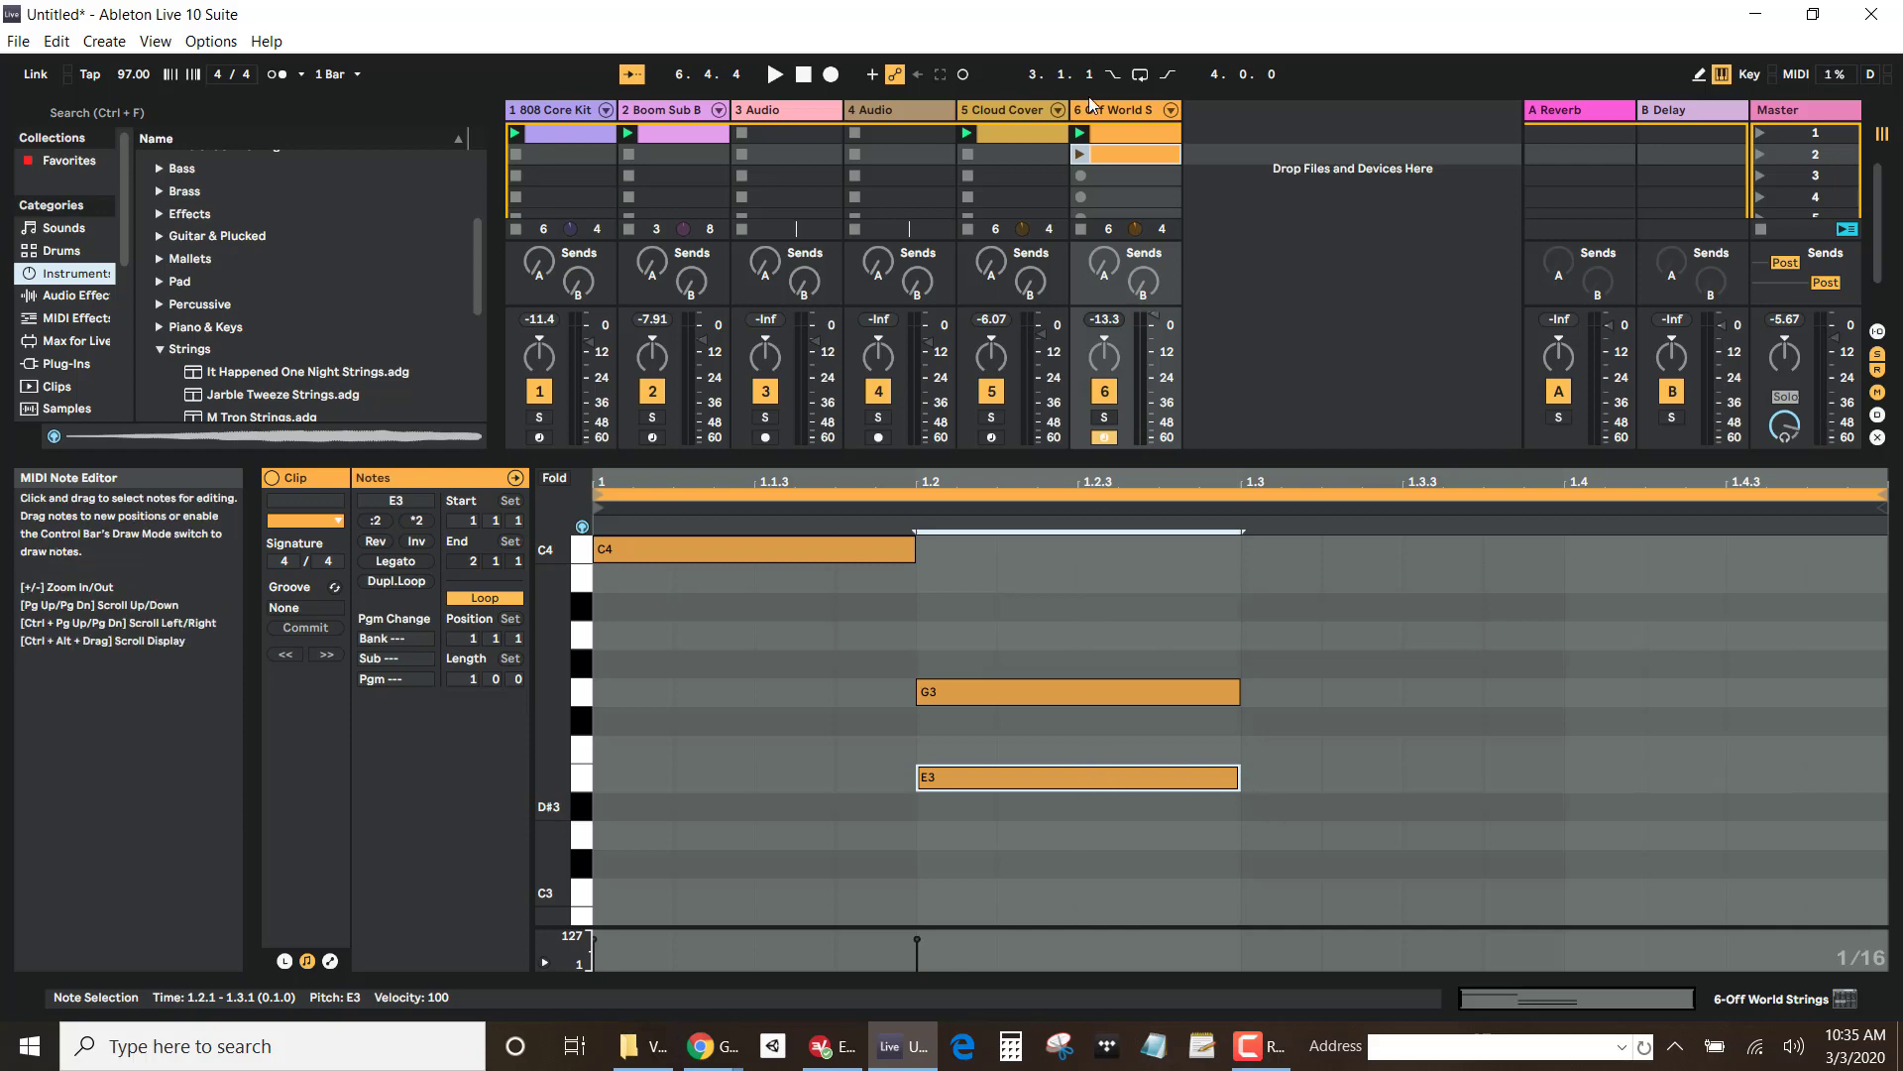
# Step: Launch the second Off World Strings clip and add an A3 note from 1.3.2 to 1.4.4
pyautogui.click(1082, 156)
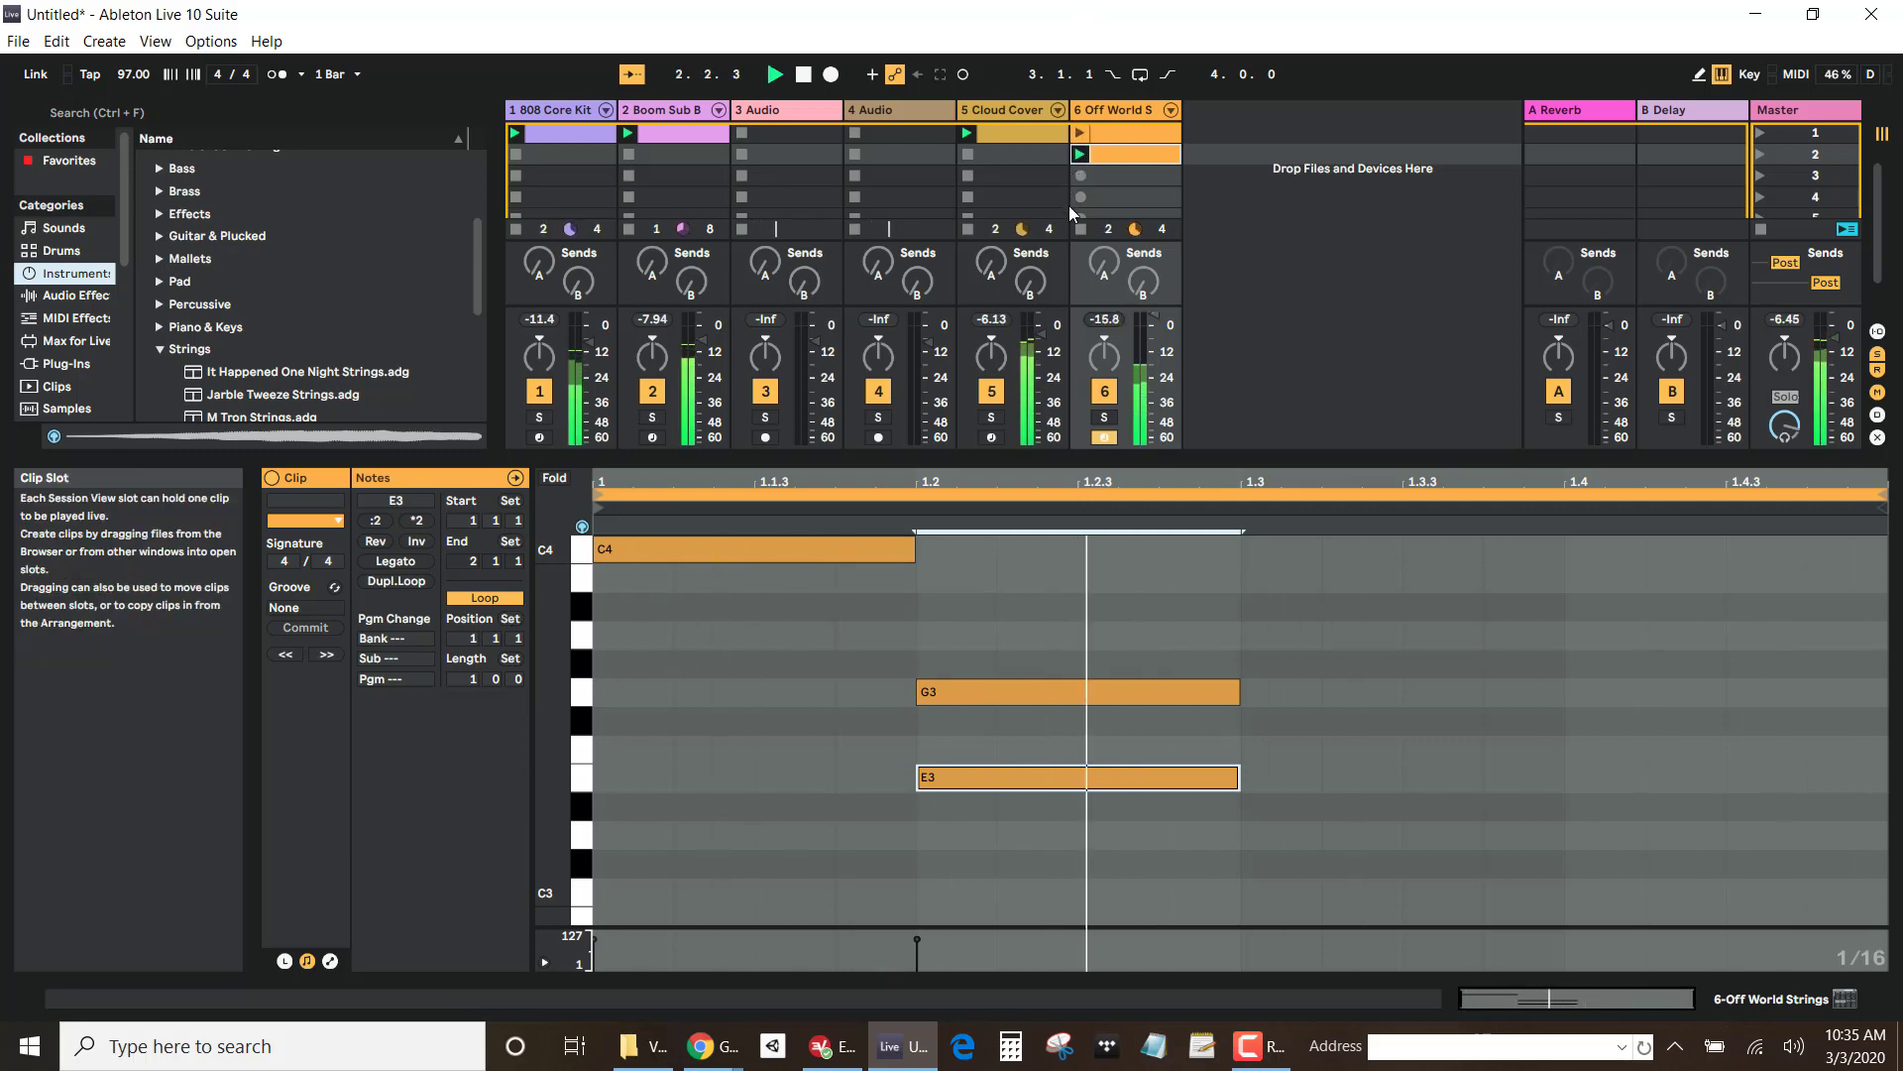
pyautogui.doubleClick(1358, 635)
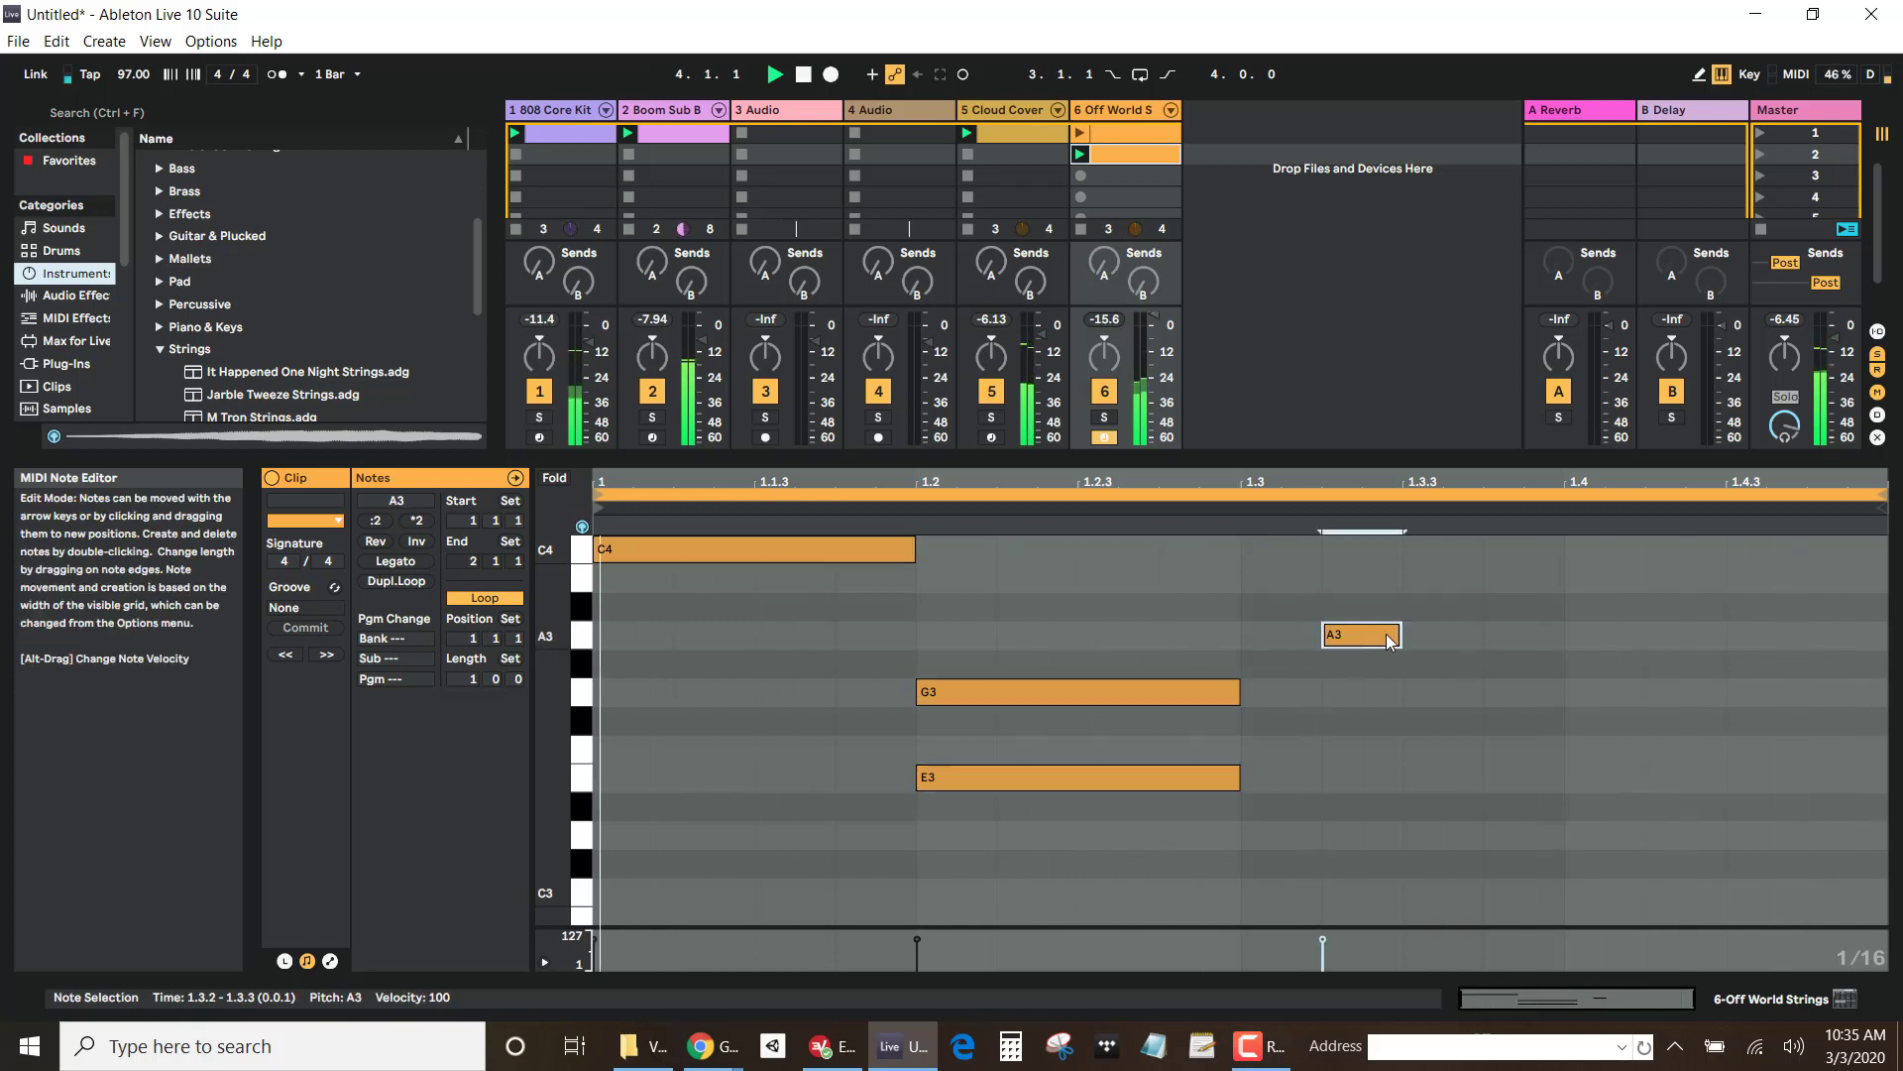
pyautogui.moveTo(1389, 641); pyautogui.dragTo(1771, 644)
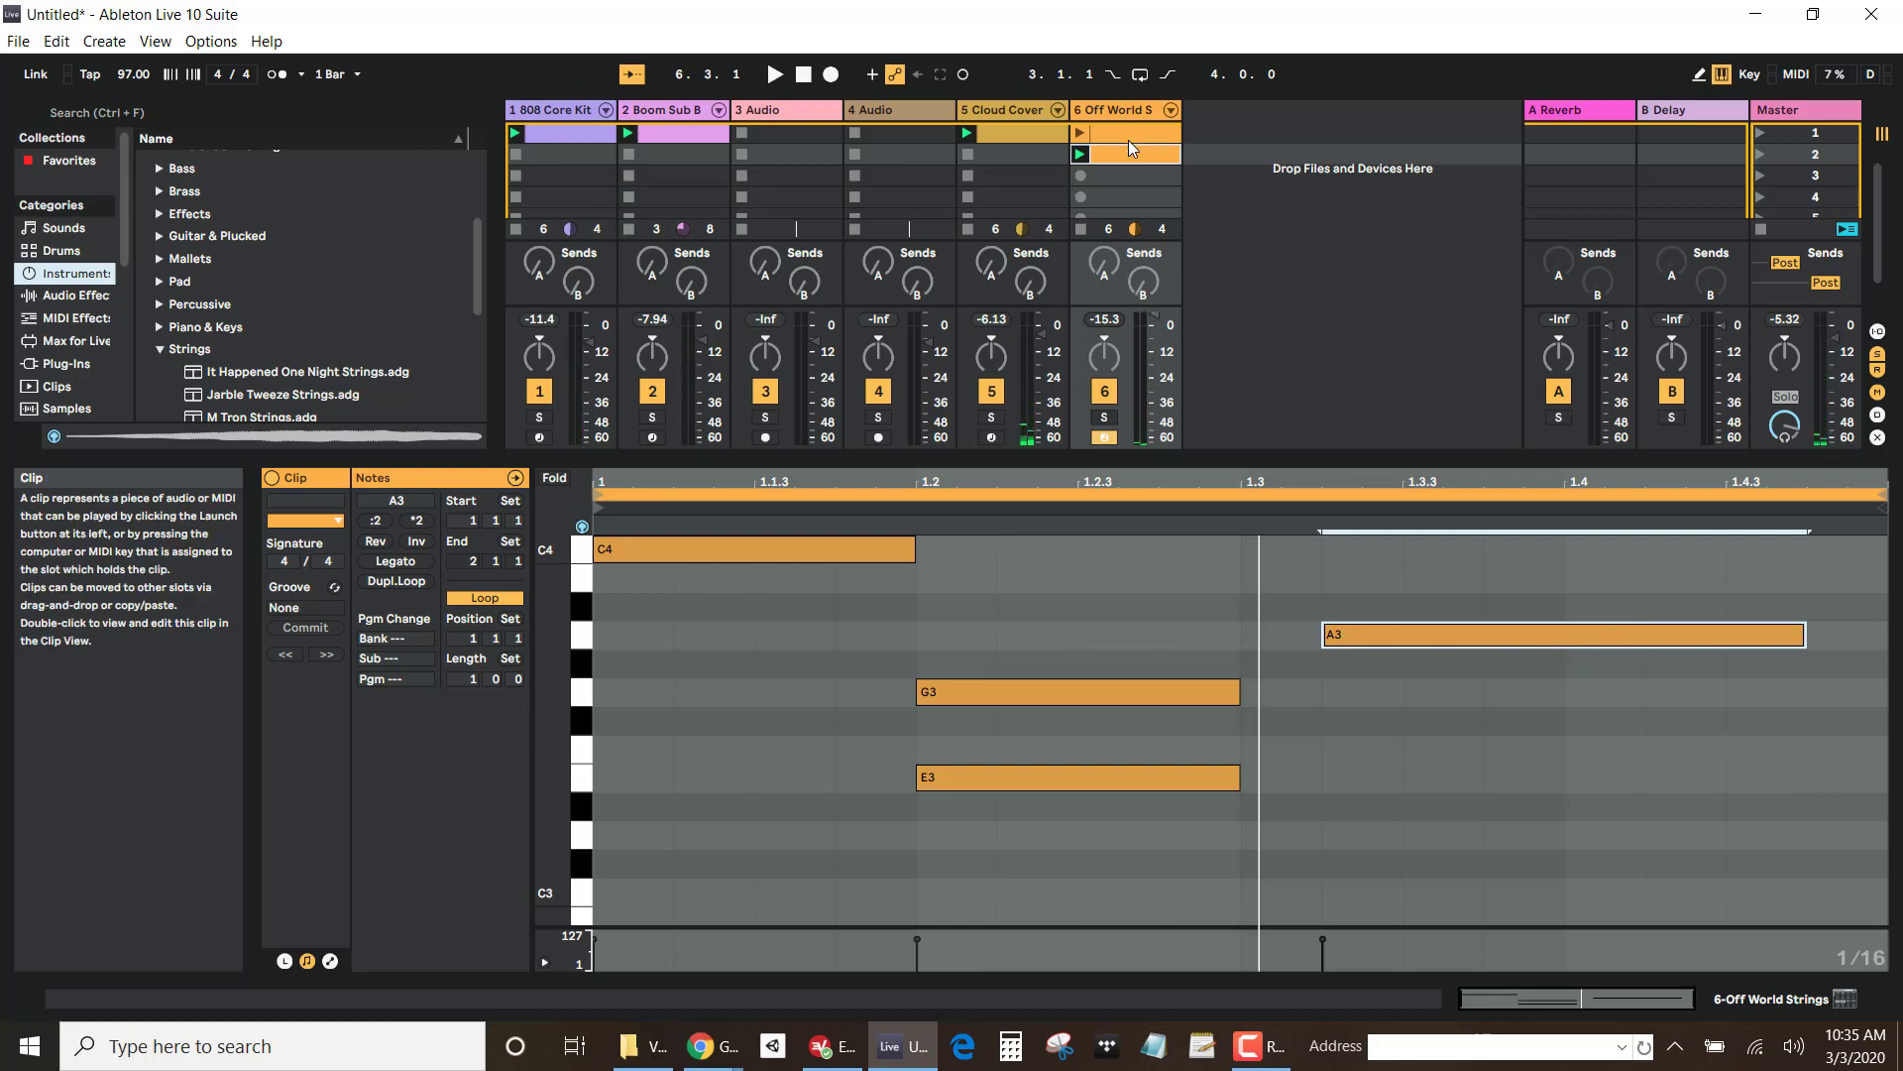
# Step: Create empty MIDI clips in the second slots of the Cloud Cover and Boom Sub Bass tracks
pyautogui.click(999, 135)
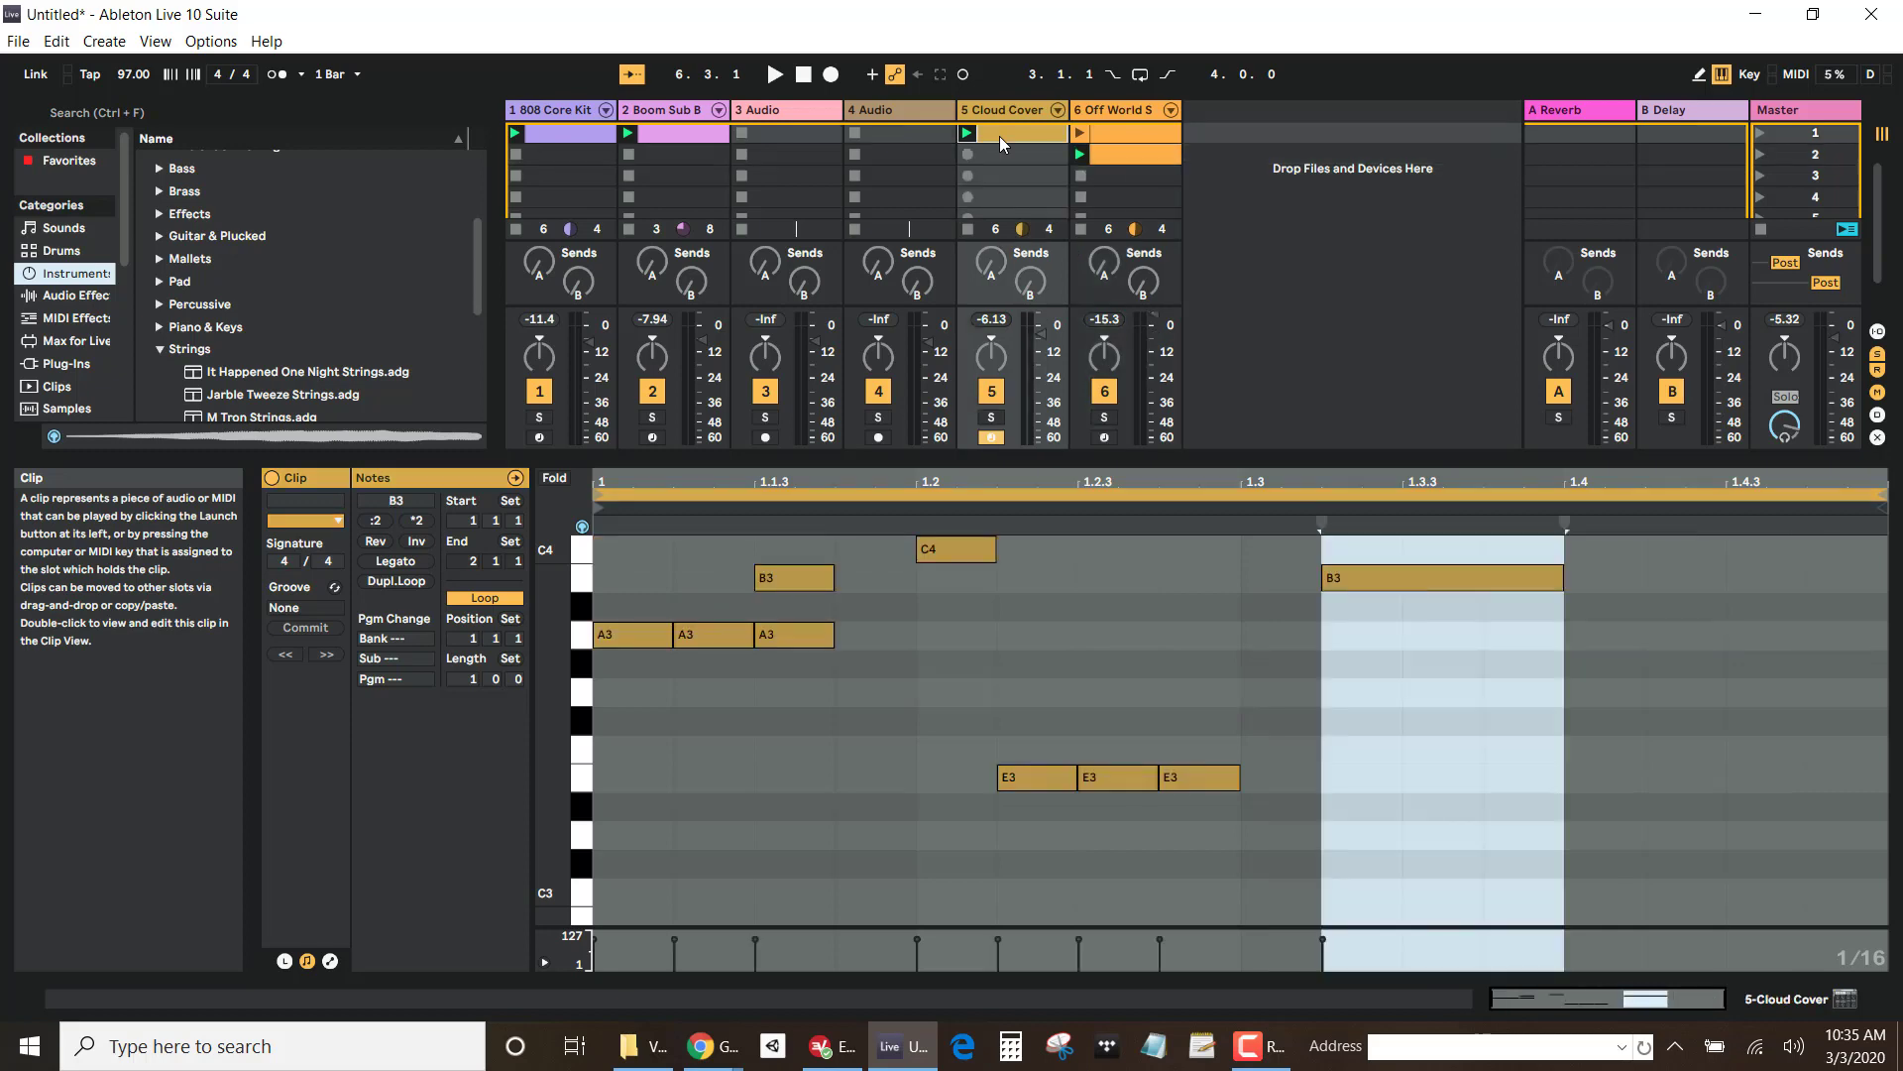
pyautogui.click(1013, 153)
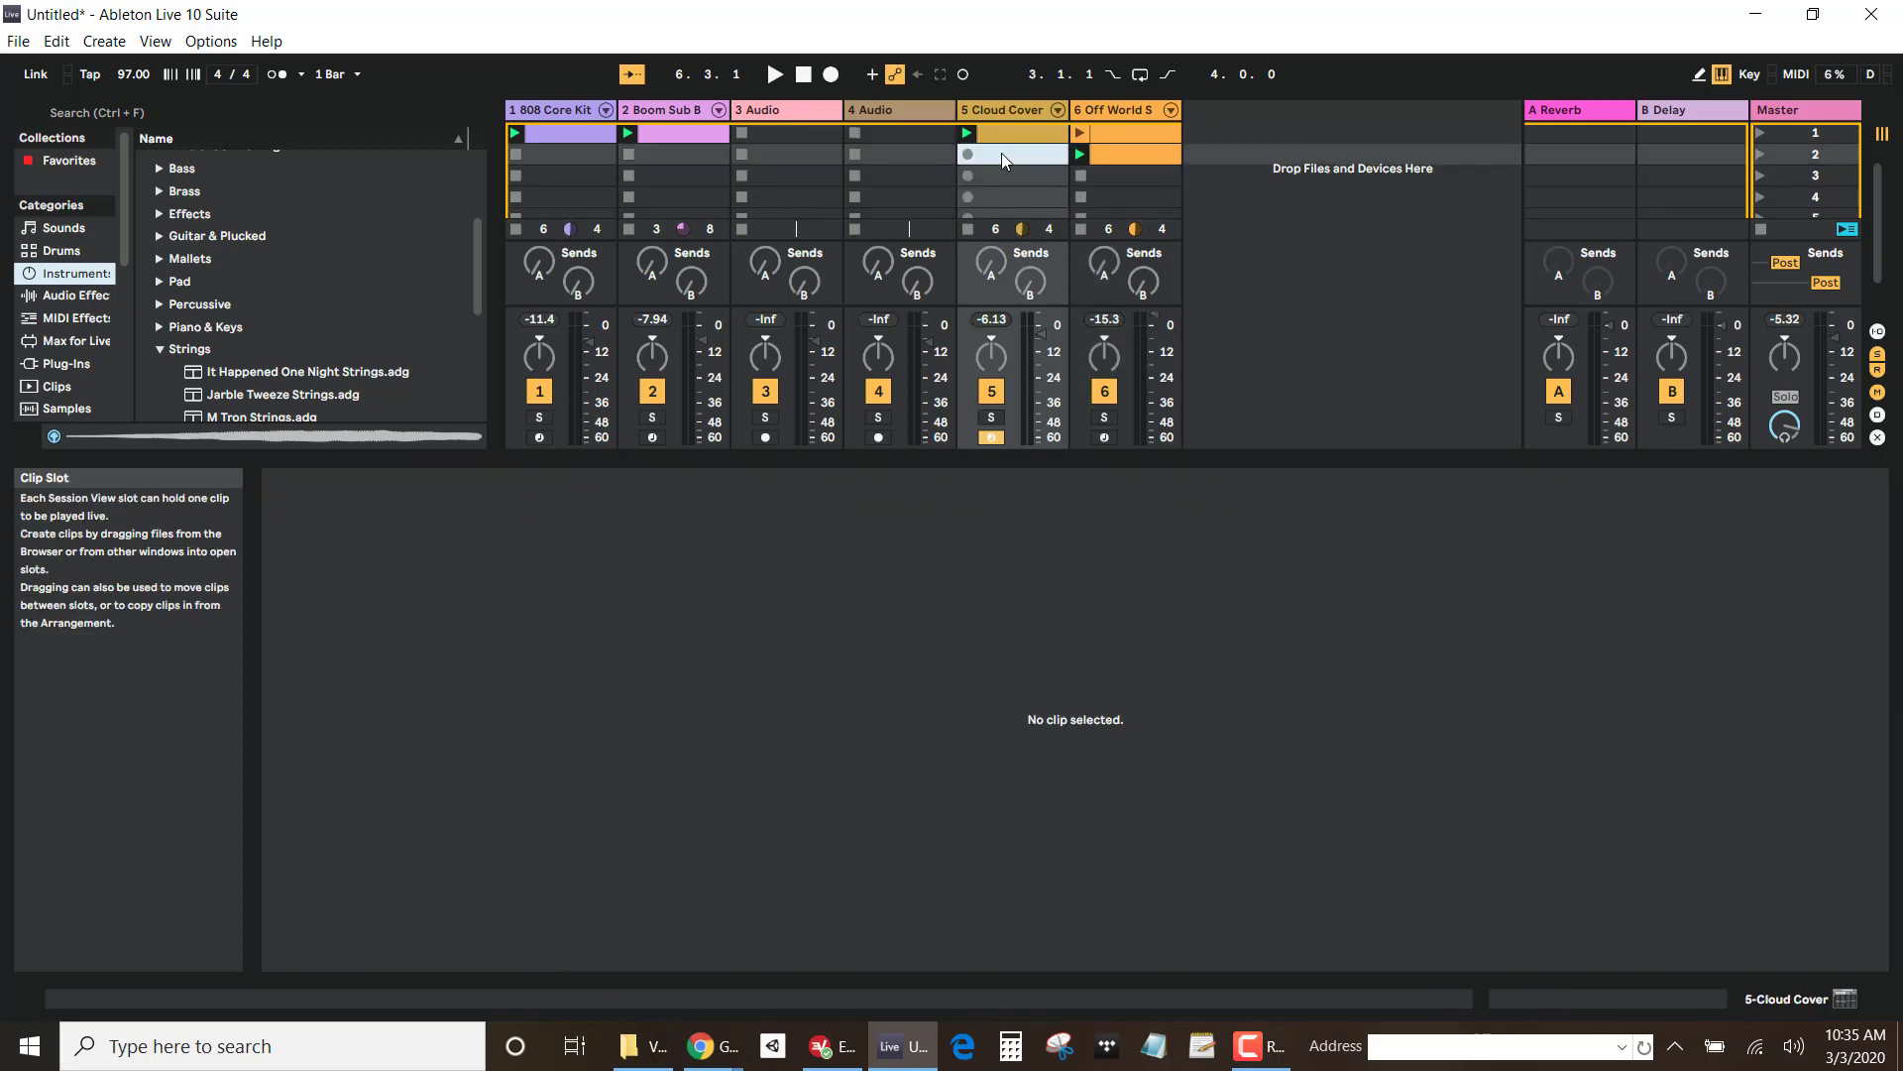
pyautogui.doubleClick(1001, 152)
pyautogui.click(699, 157)
pyautogui.doubleClick(706, 155)
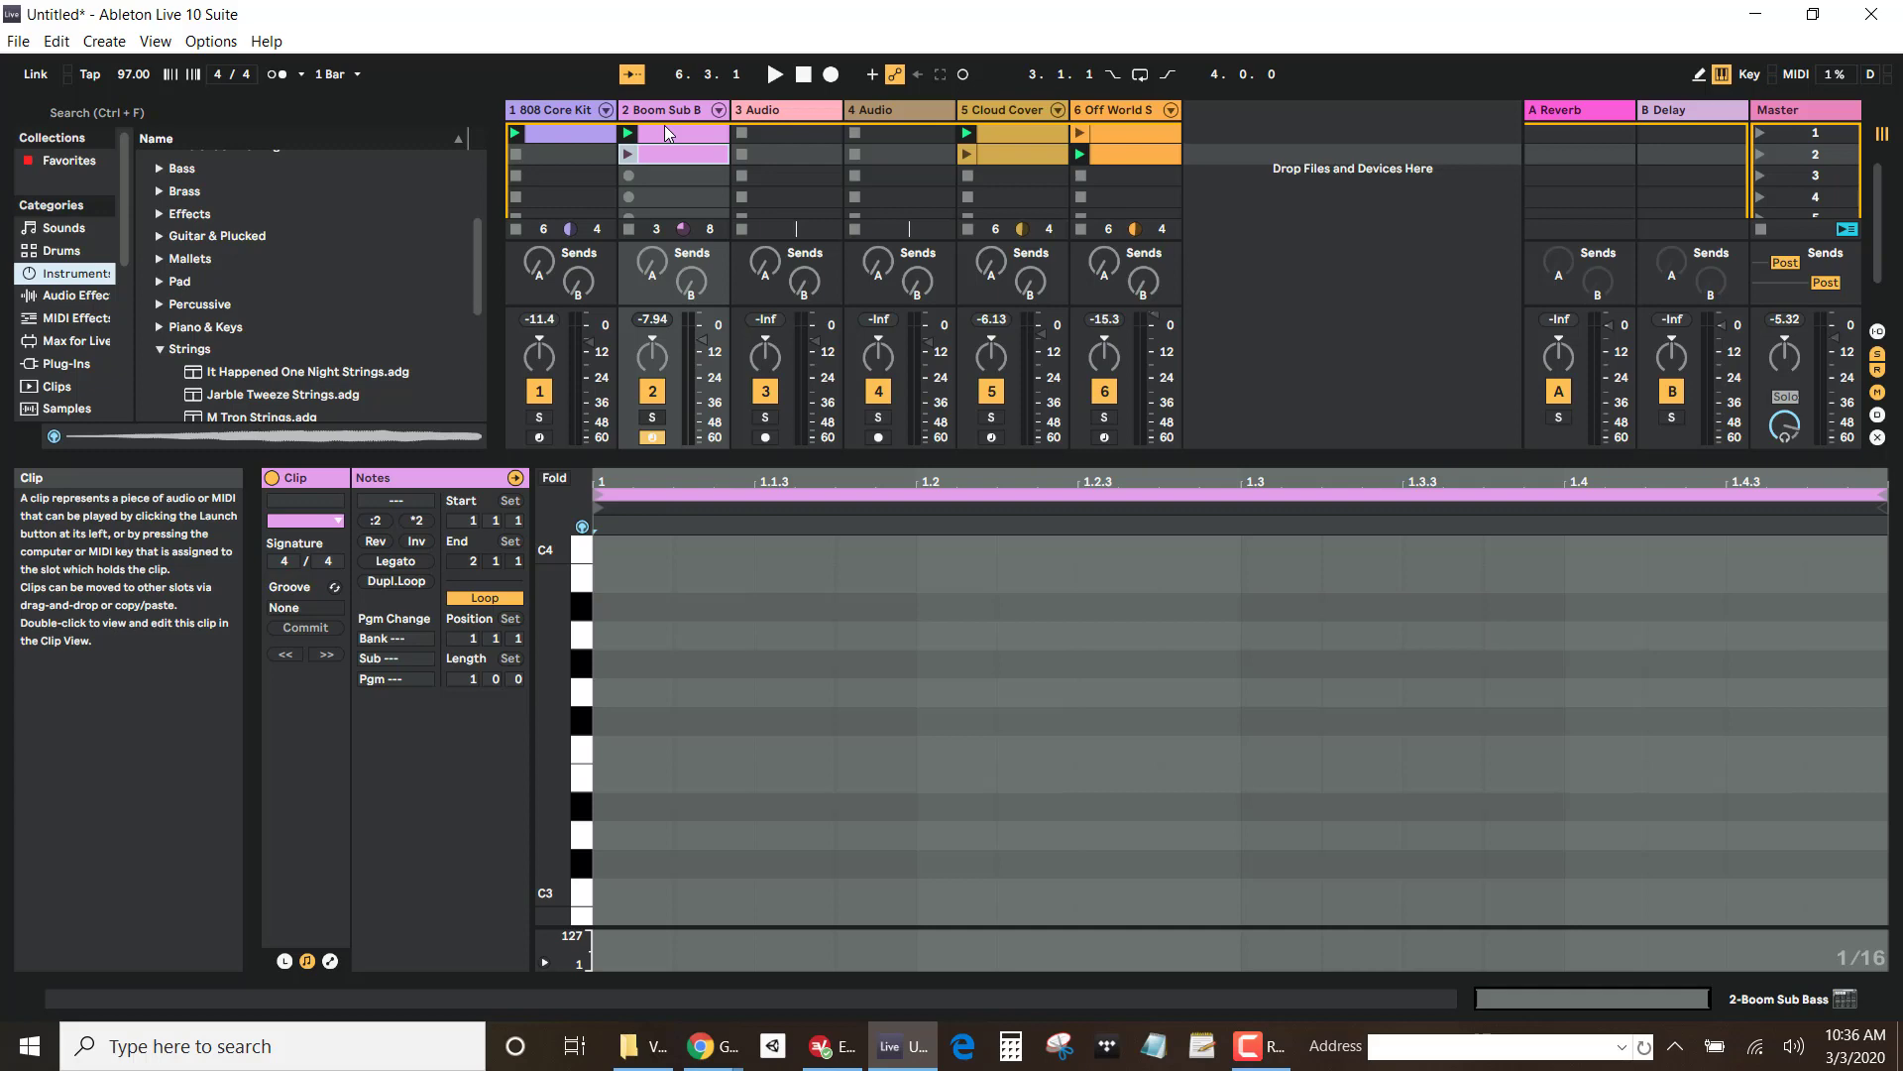
# Step: Copy the drum clip in the first slot of the 808 Core Kit track
pyautogui.click(586, 135)
pyautogui.click(670, 130)
pyautogui.click(581, 137)
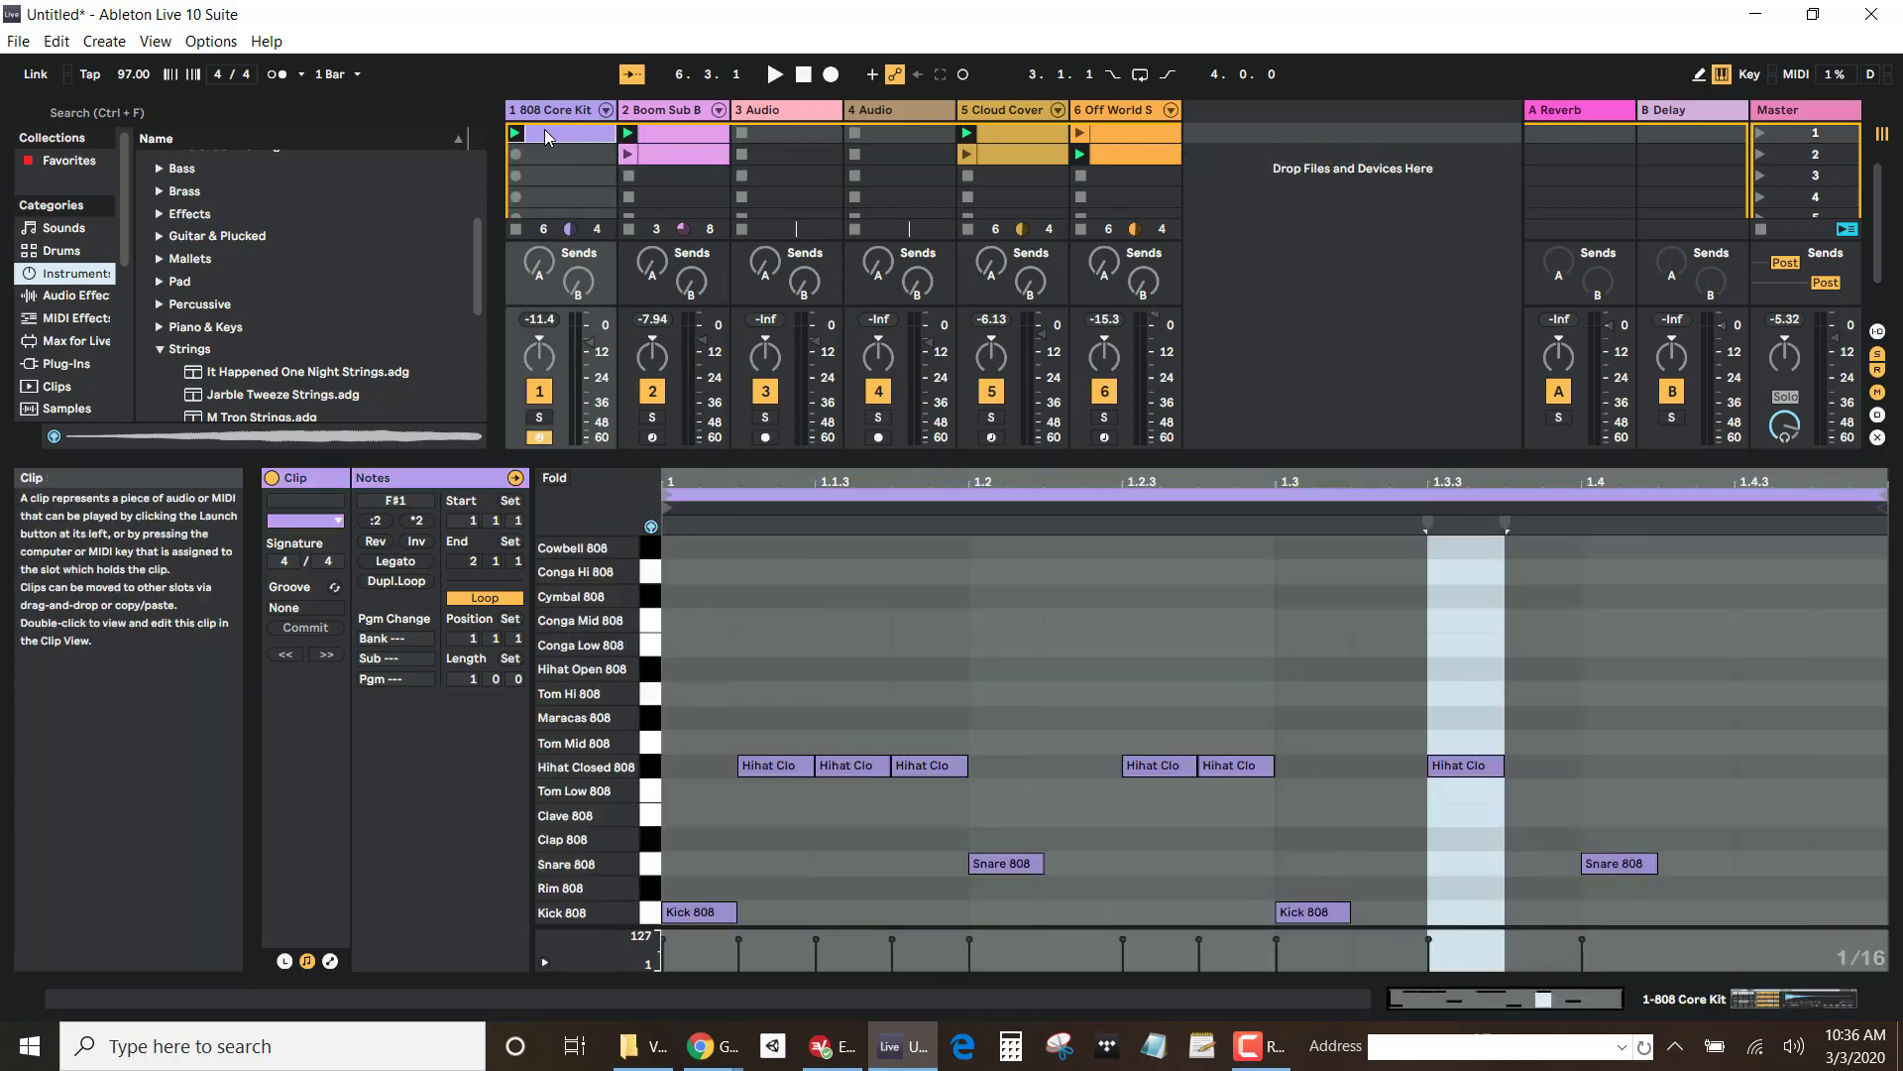
pyautogui.rightClick(545, 131)
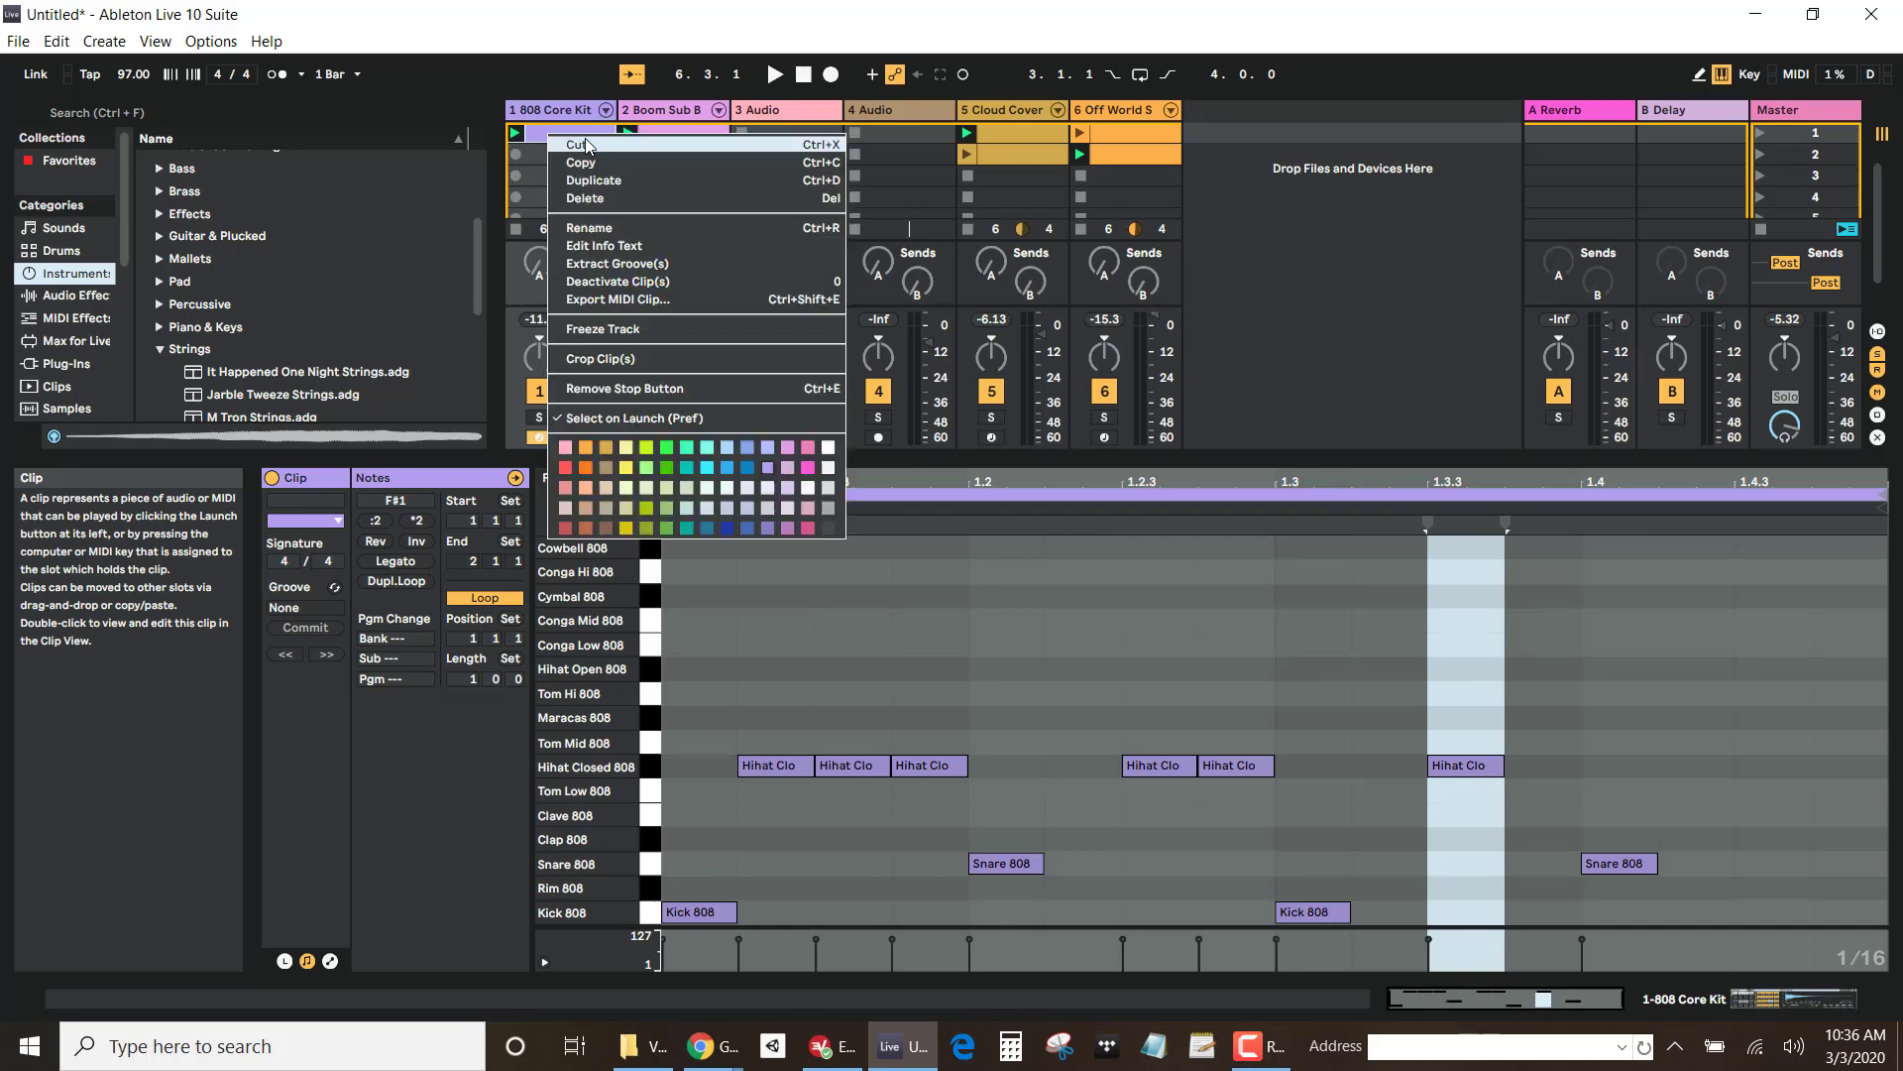
pyautogui.click(592, 161)
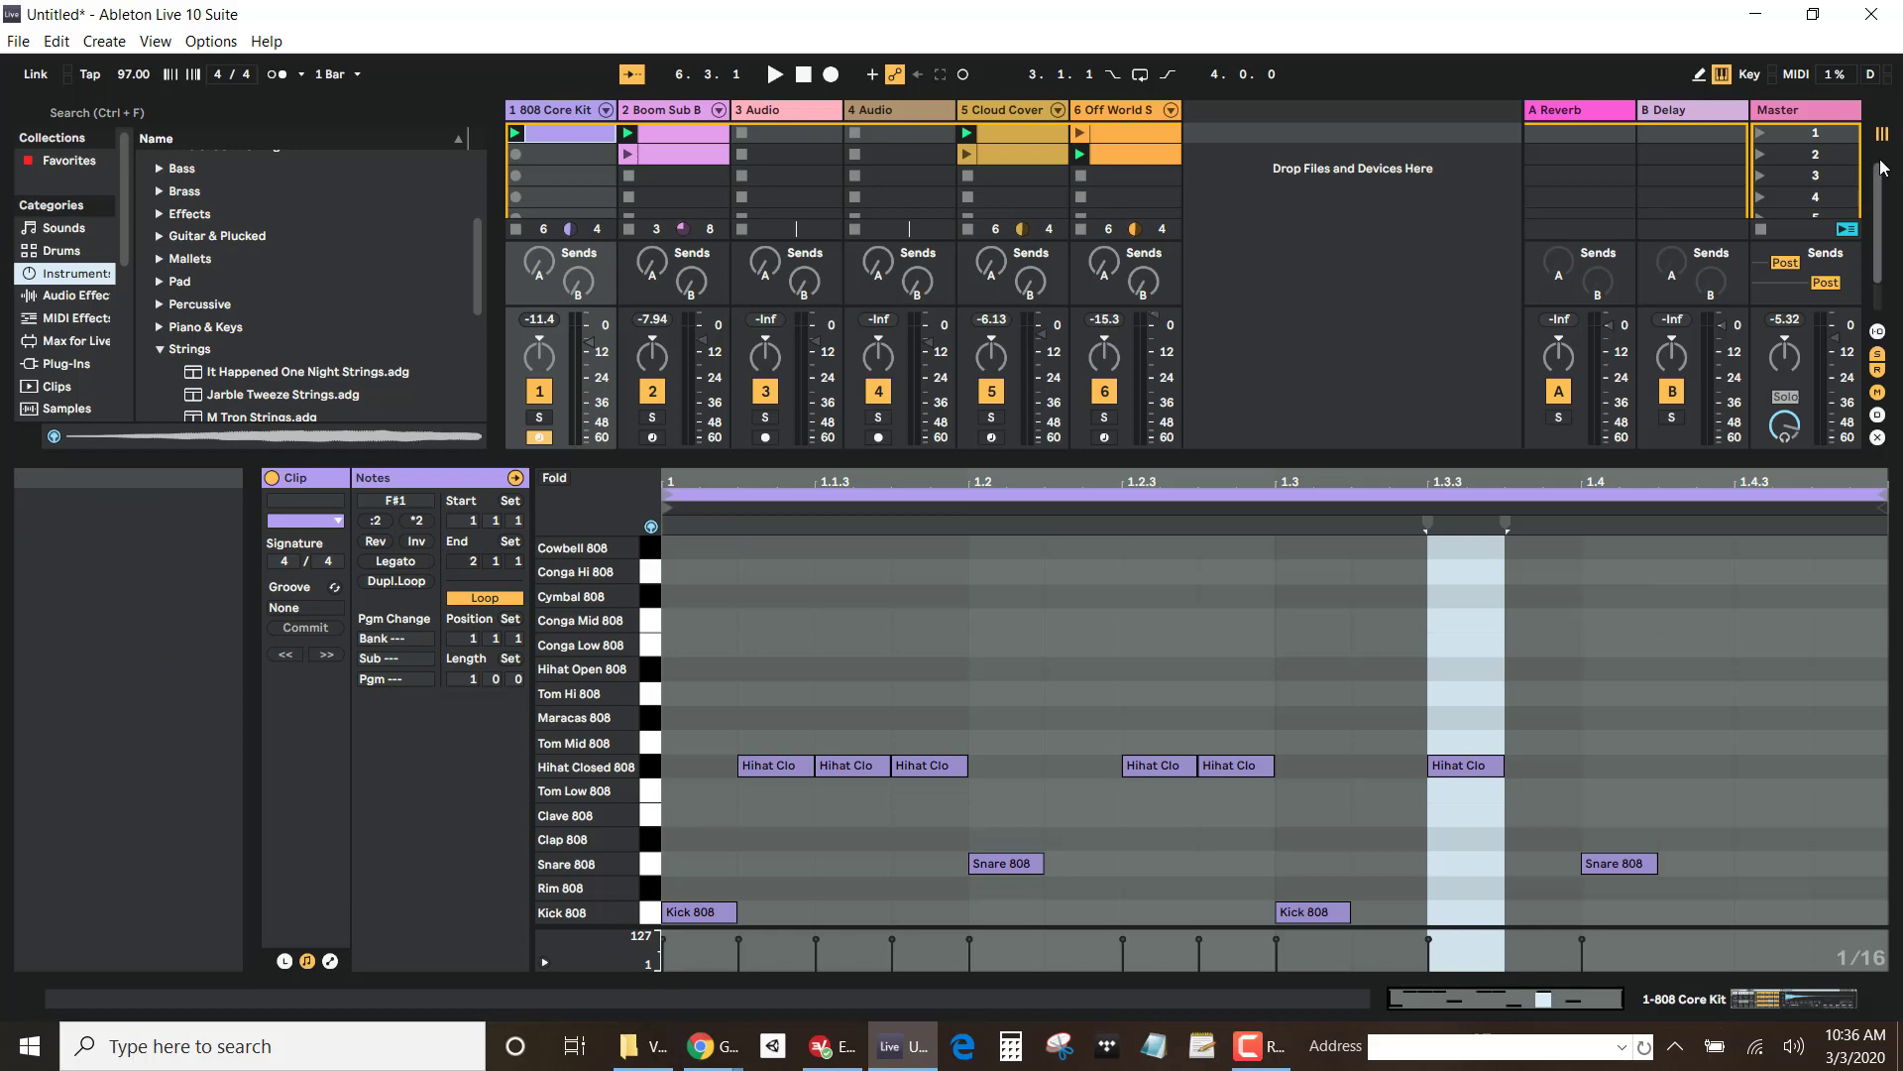
# Step: Compare the Arrangement View and the Session View by switching back and forth between them
pyautogui.click(1882, 118)
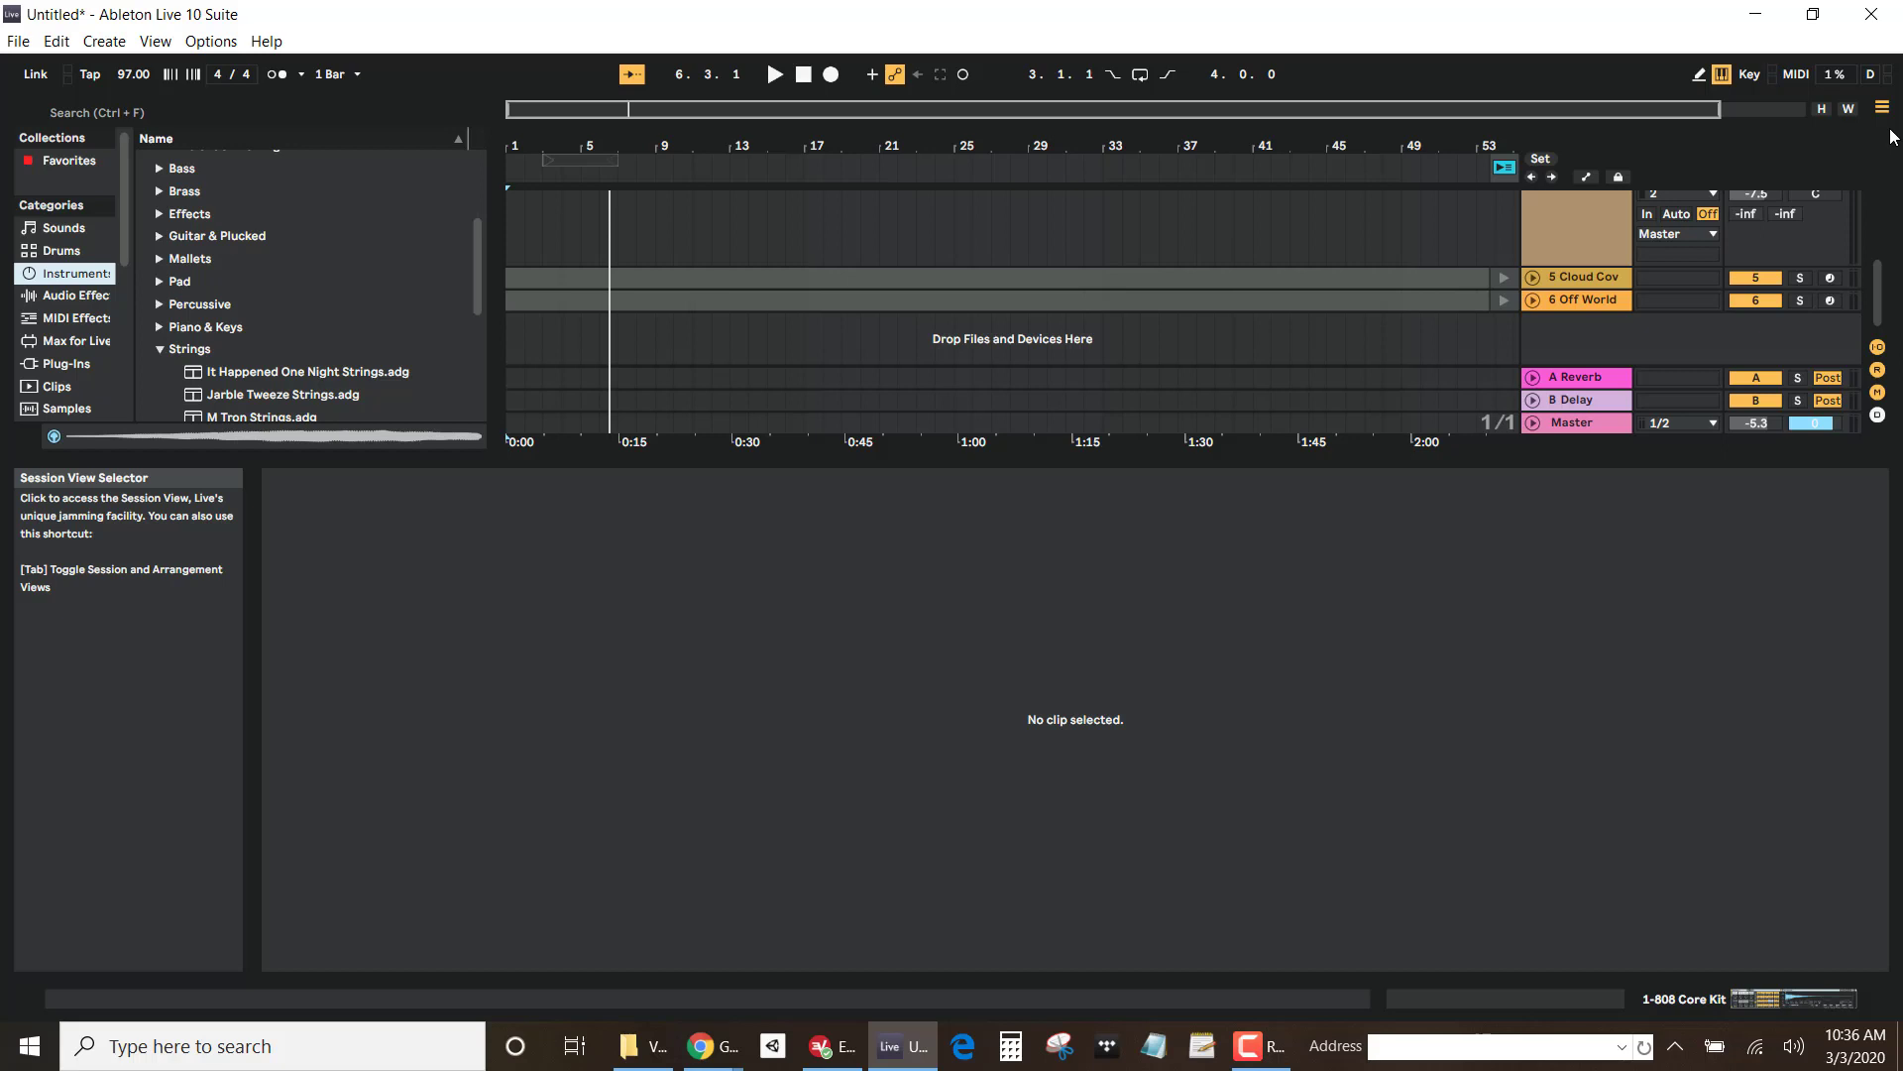
pyautogui.scroll(1, 747, 391)
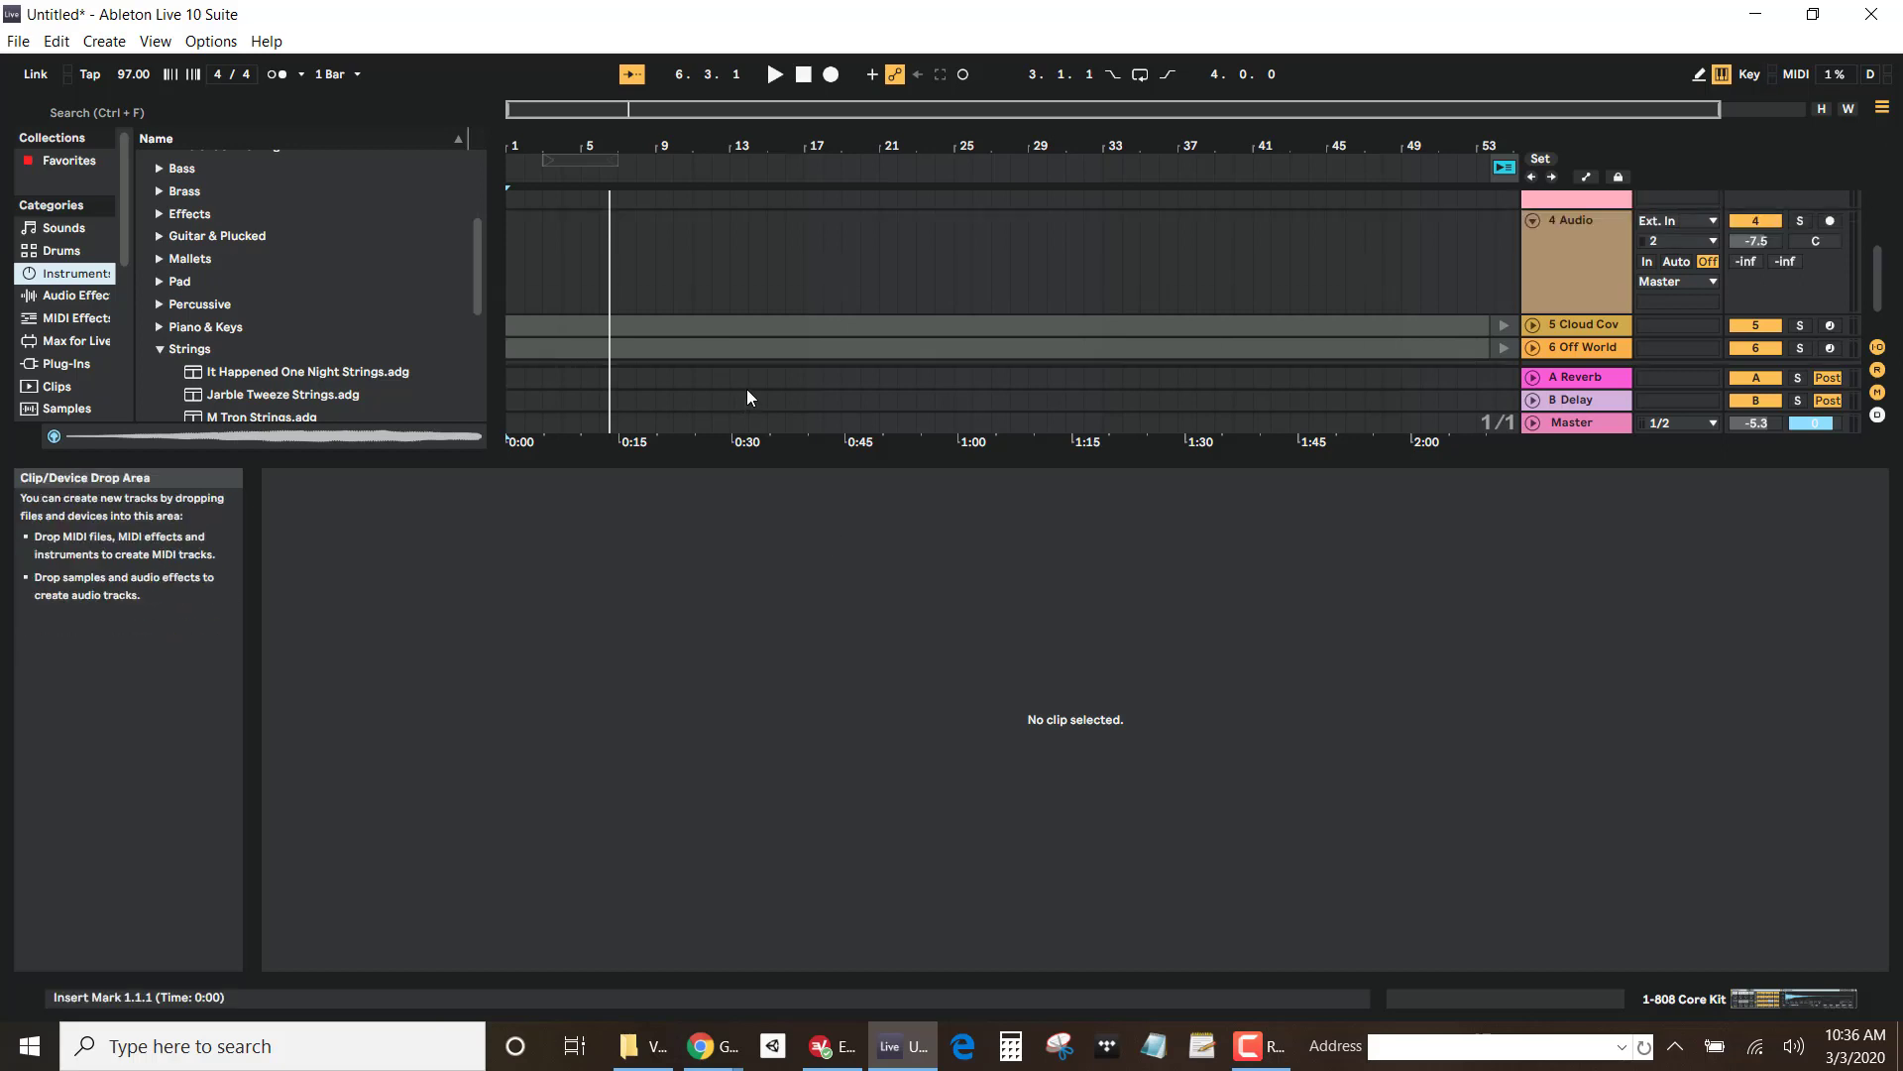
pyautogui.scroll(2, 748, 386)
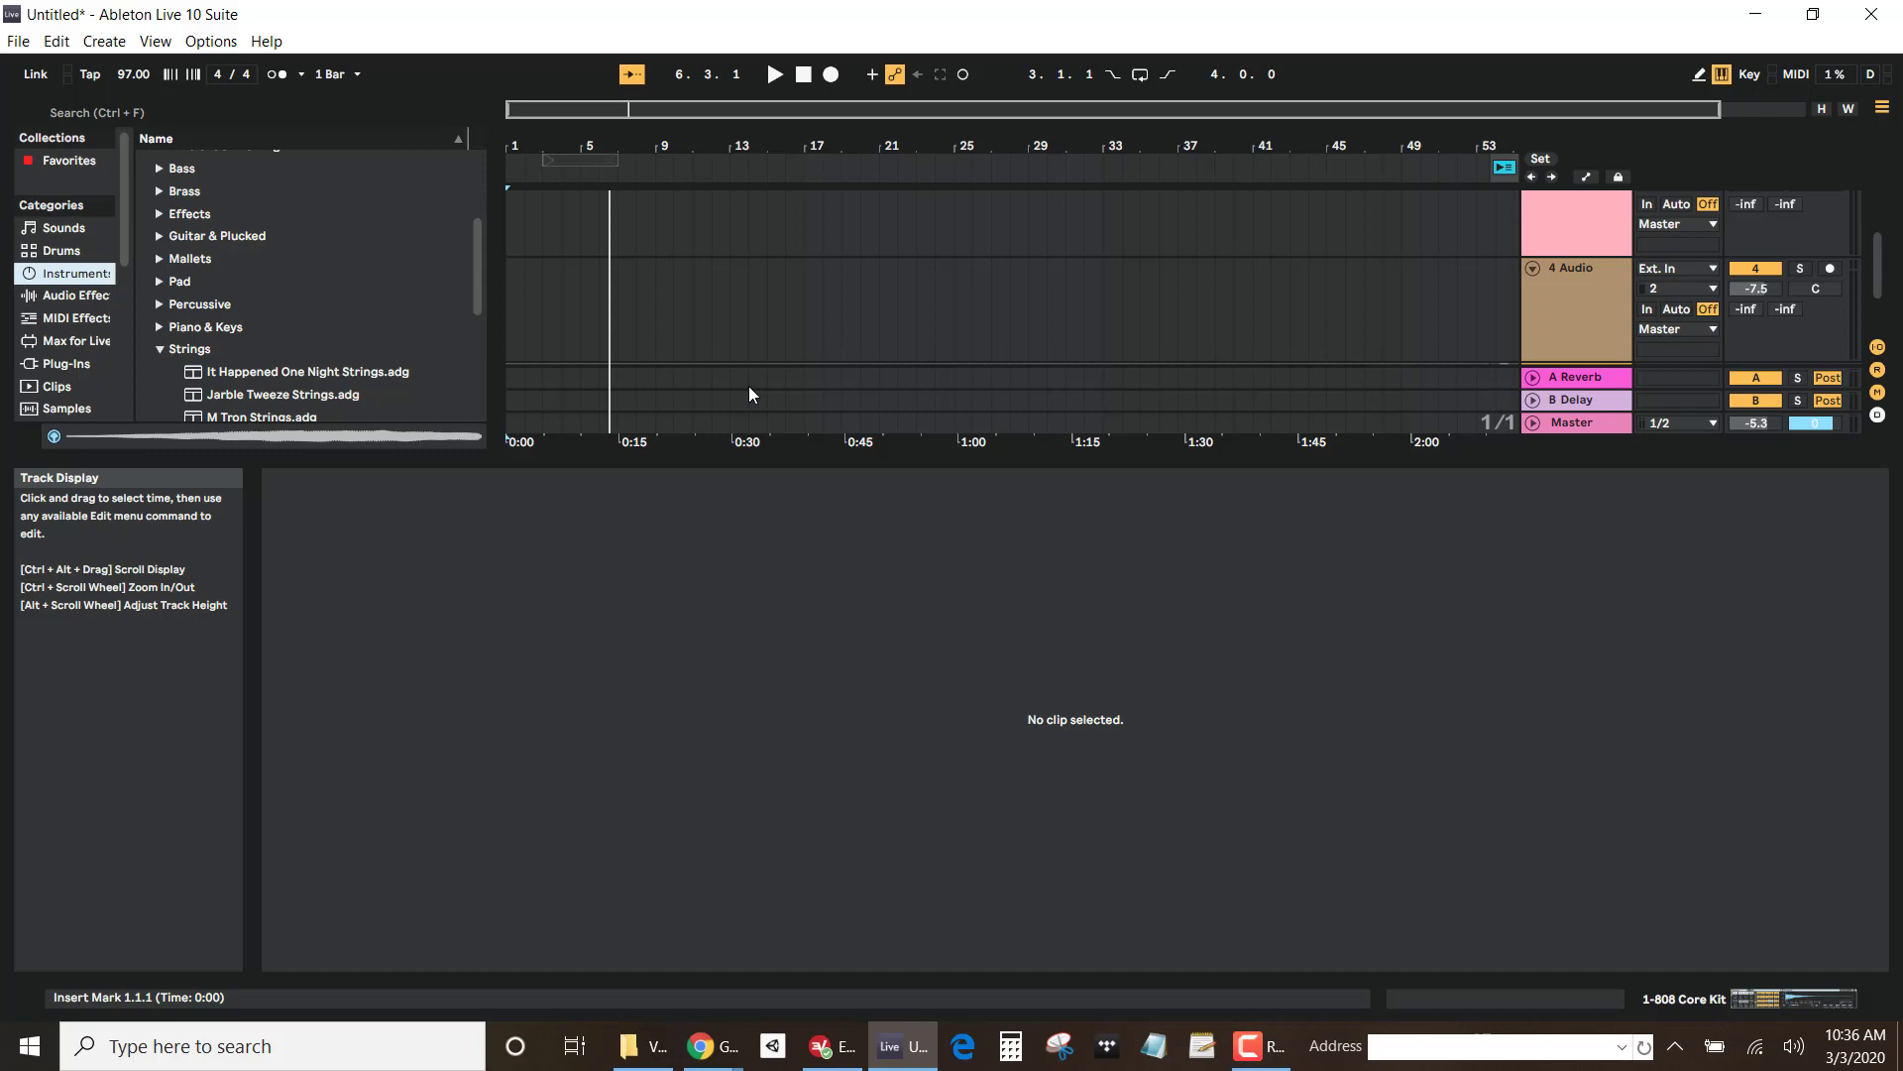
pyautogui.press('Tab')
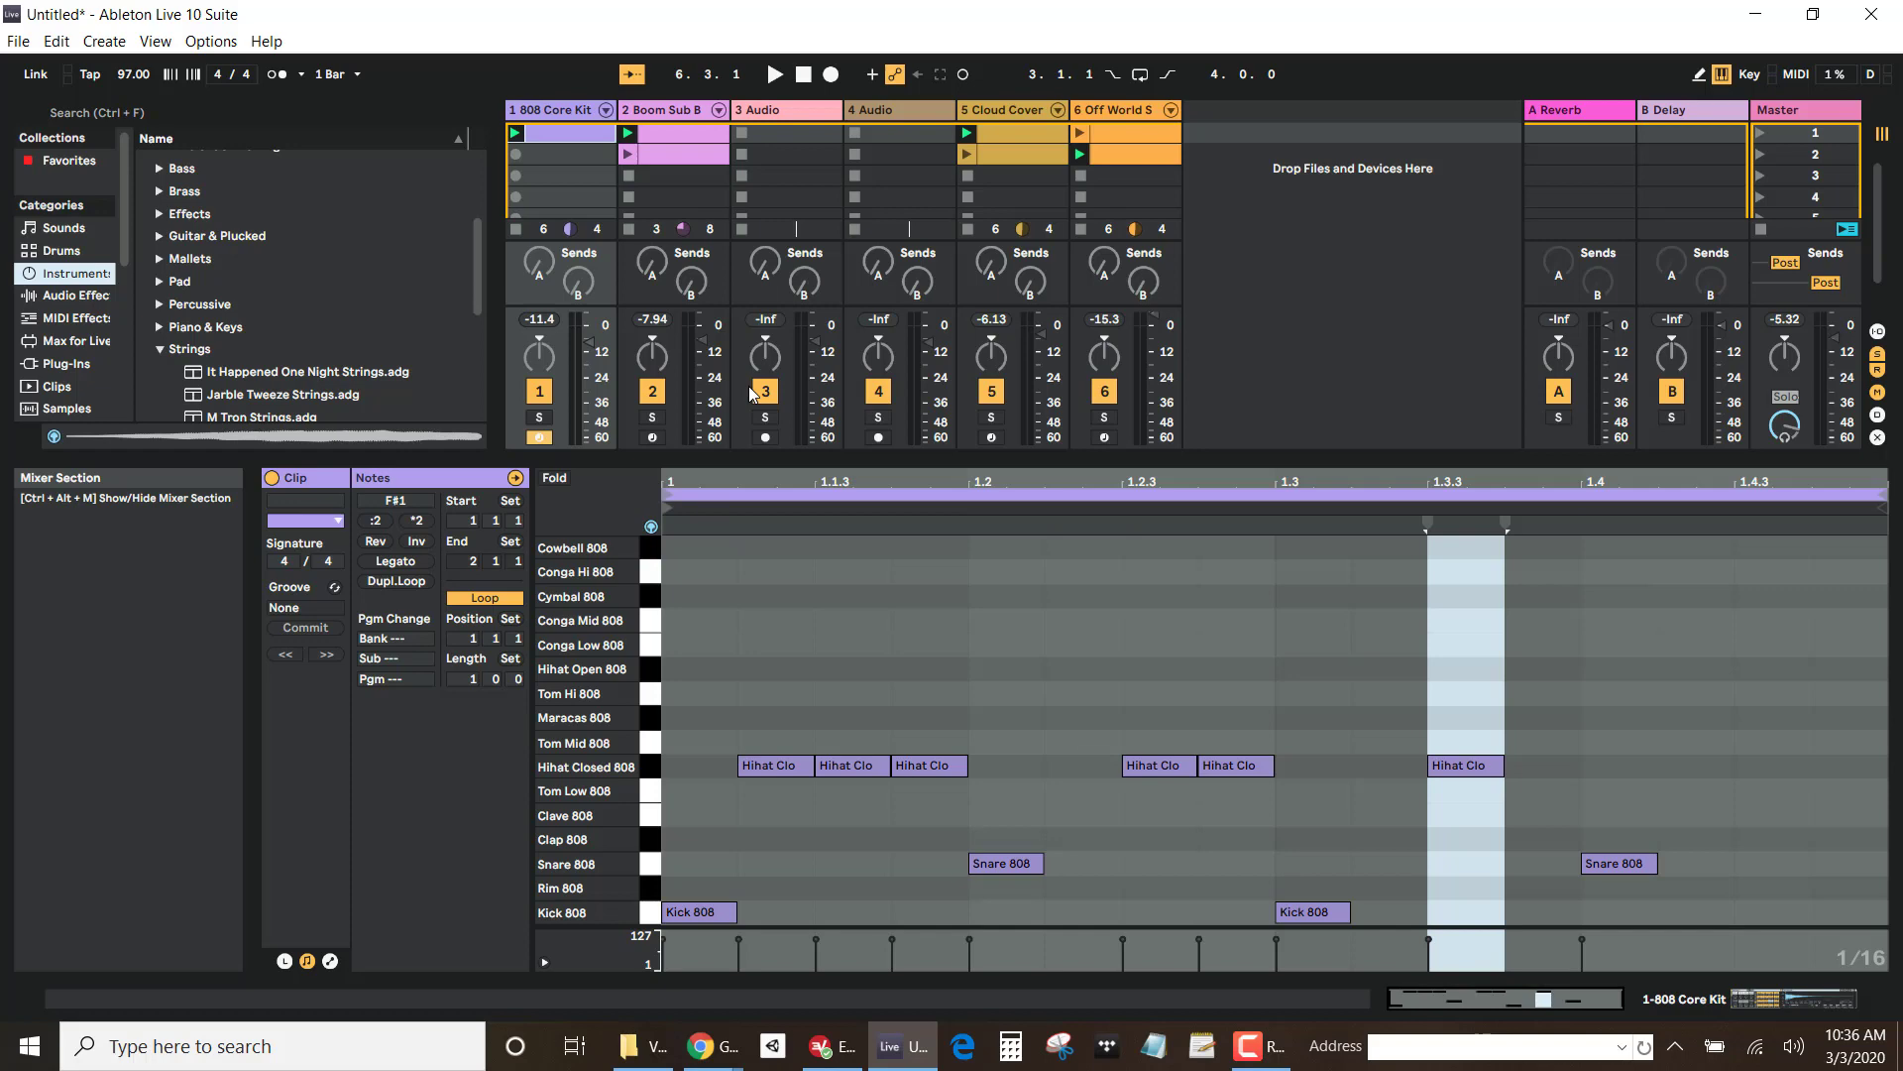
pyautogui.press('Tab')
pyautogui.press('Tab')
pyautogui.press('Tab')
pyautogui.press('Tab')
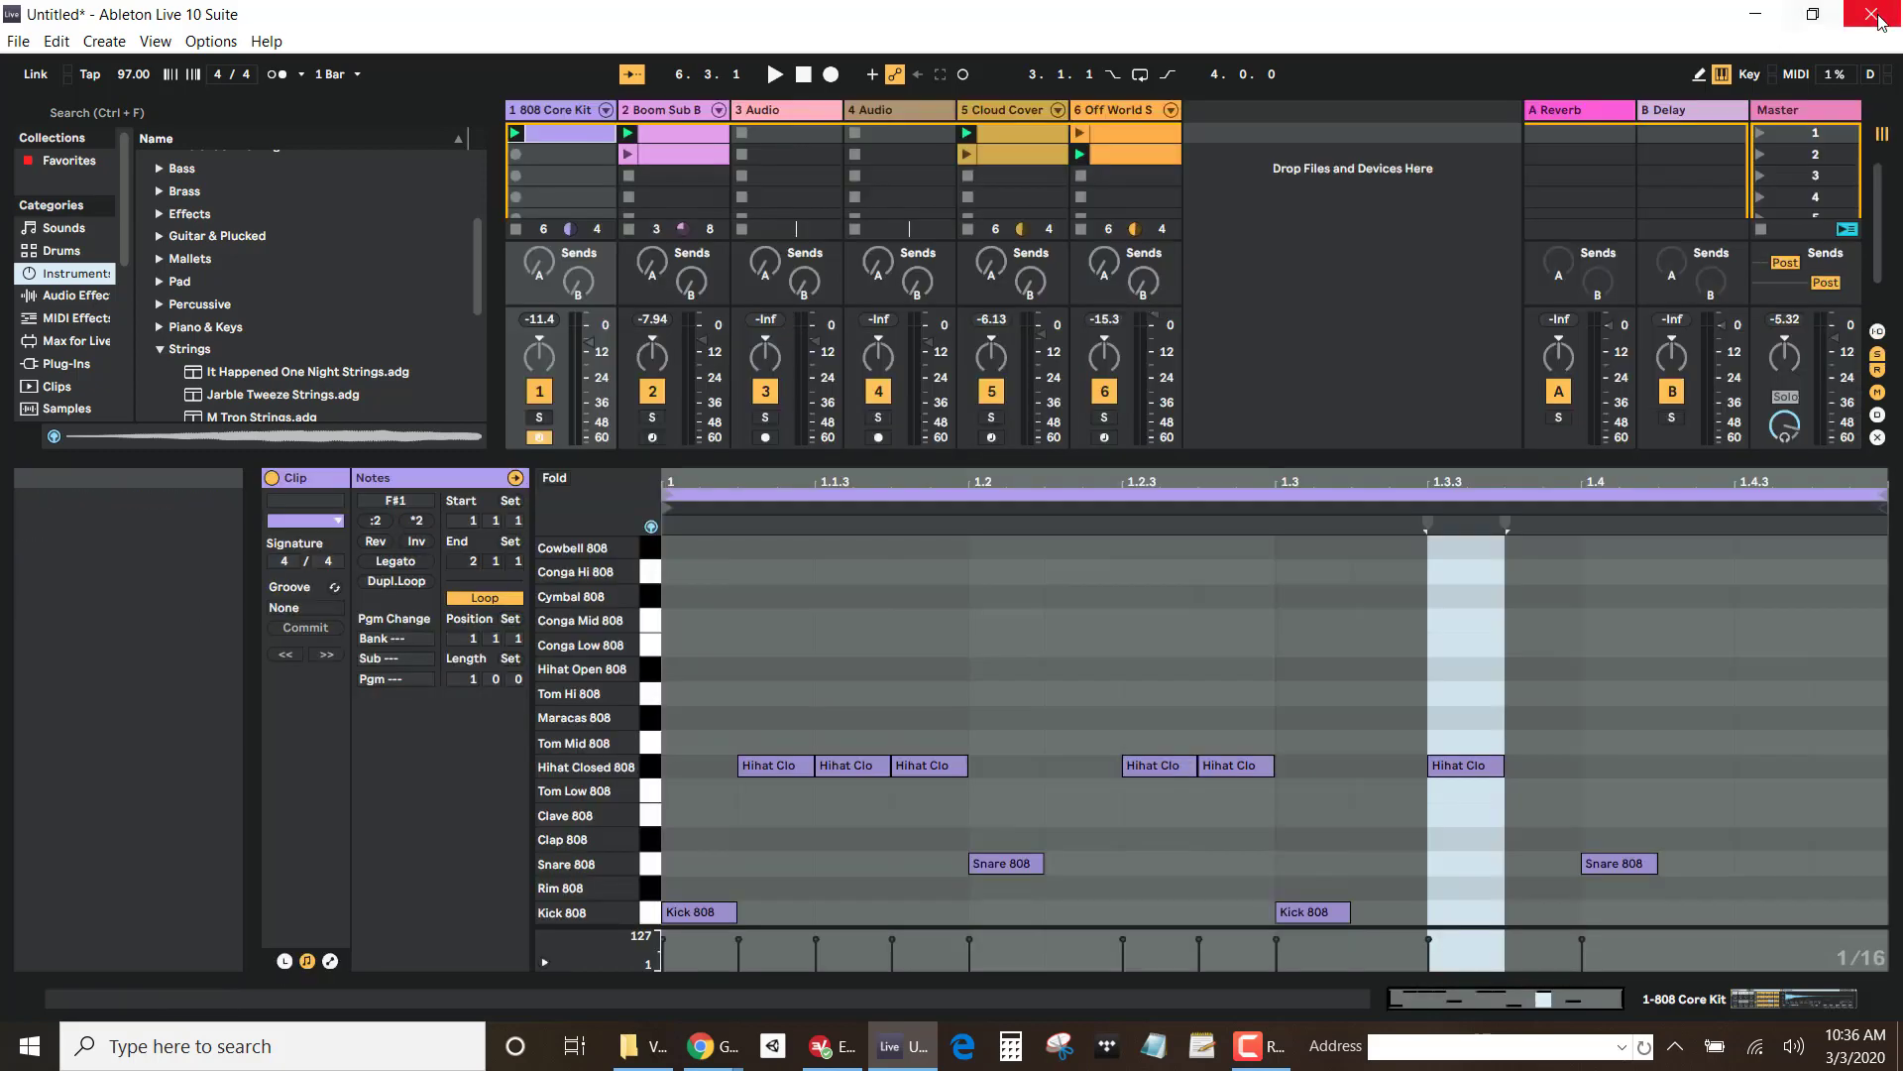
# Step: Show the 808 Core Kit track in the Arrangement View and return all tracks to Arrangement playback
pyautogui.press('Tab')
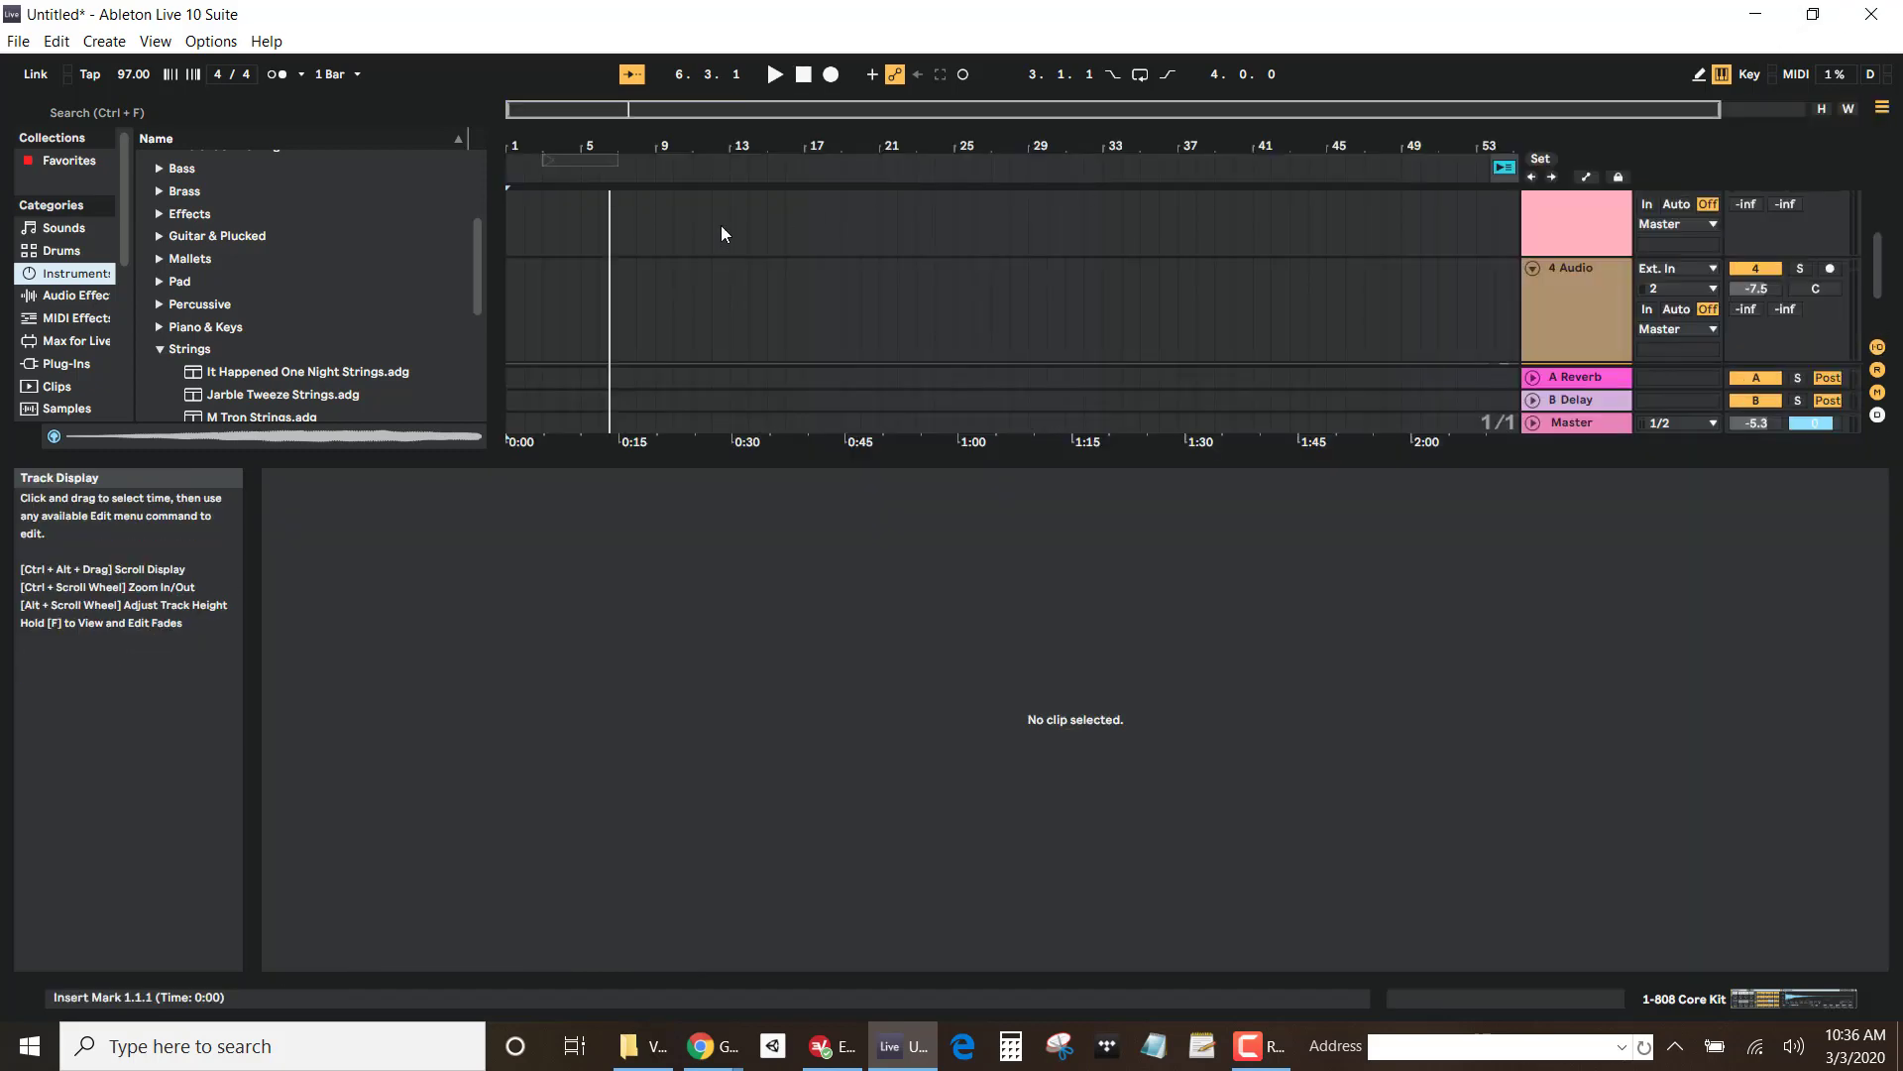
pyautogui.scroll(5, 684, 264)
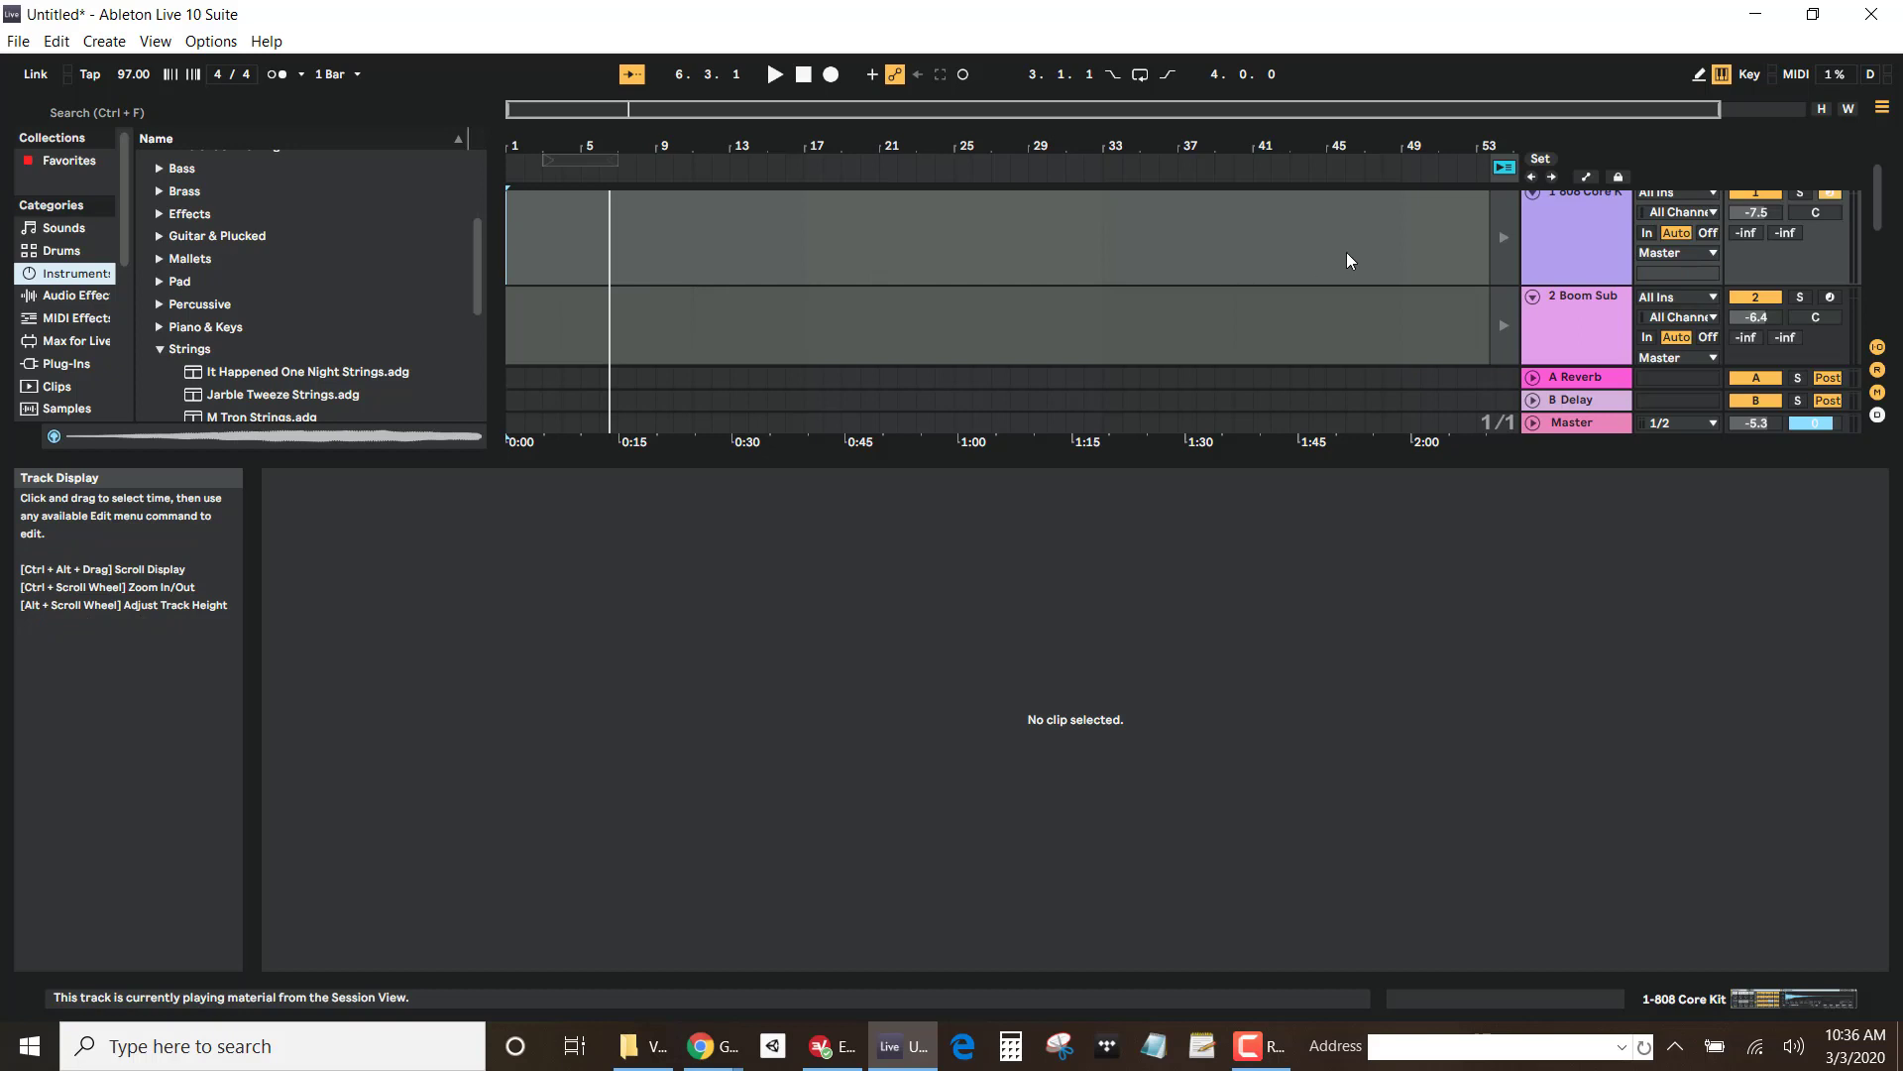
pyautogui.scroll(1, 1368, 269)
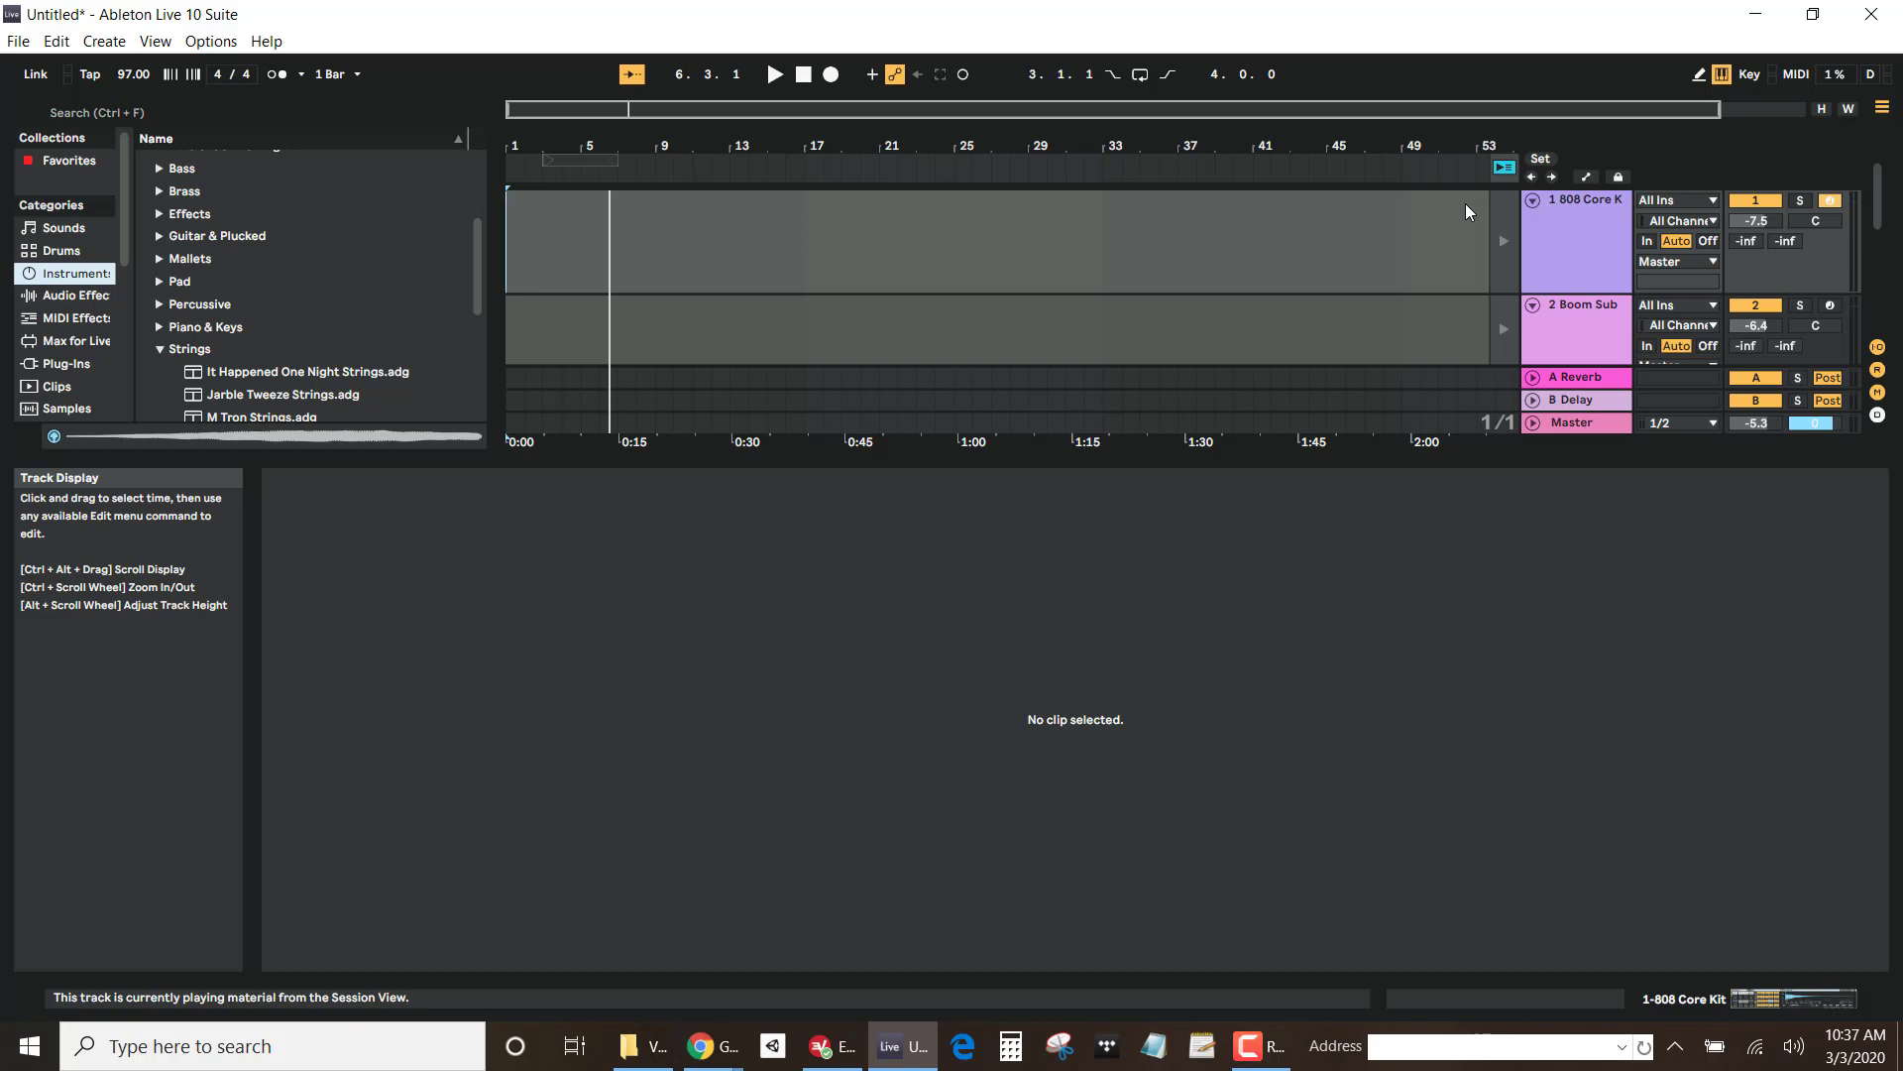
pyautogui.click(1504, 167)
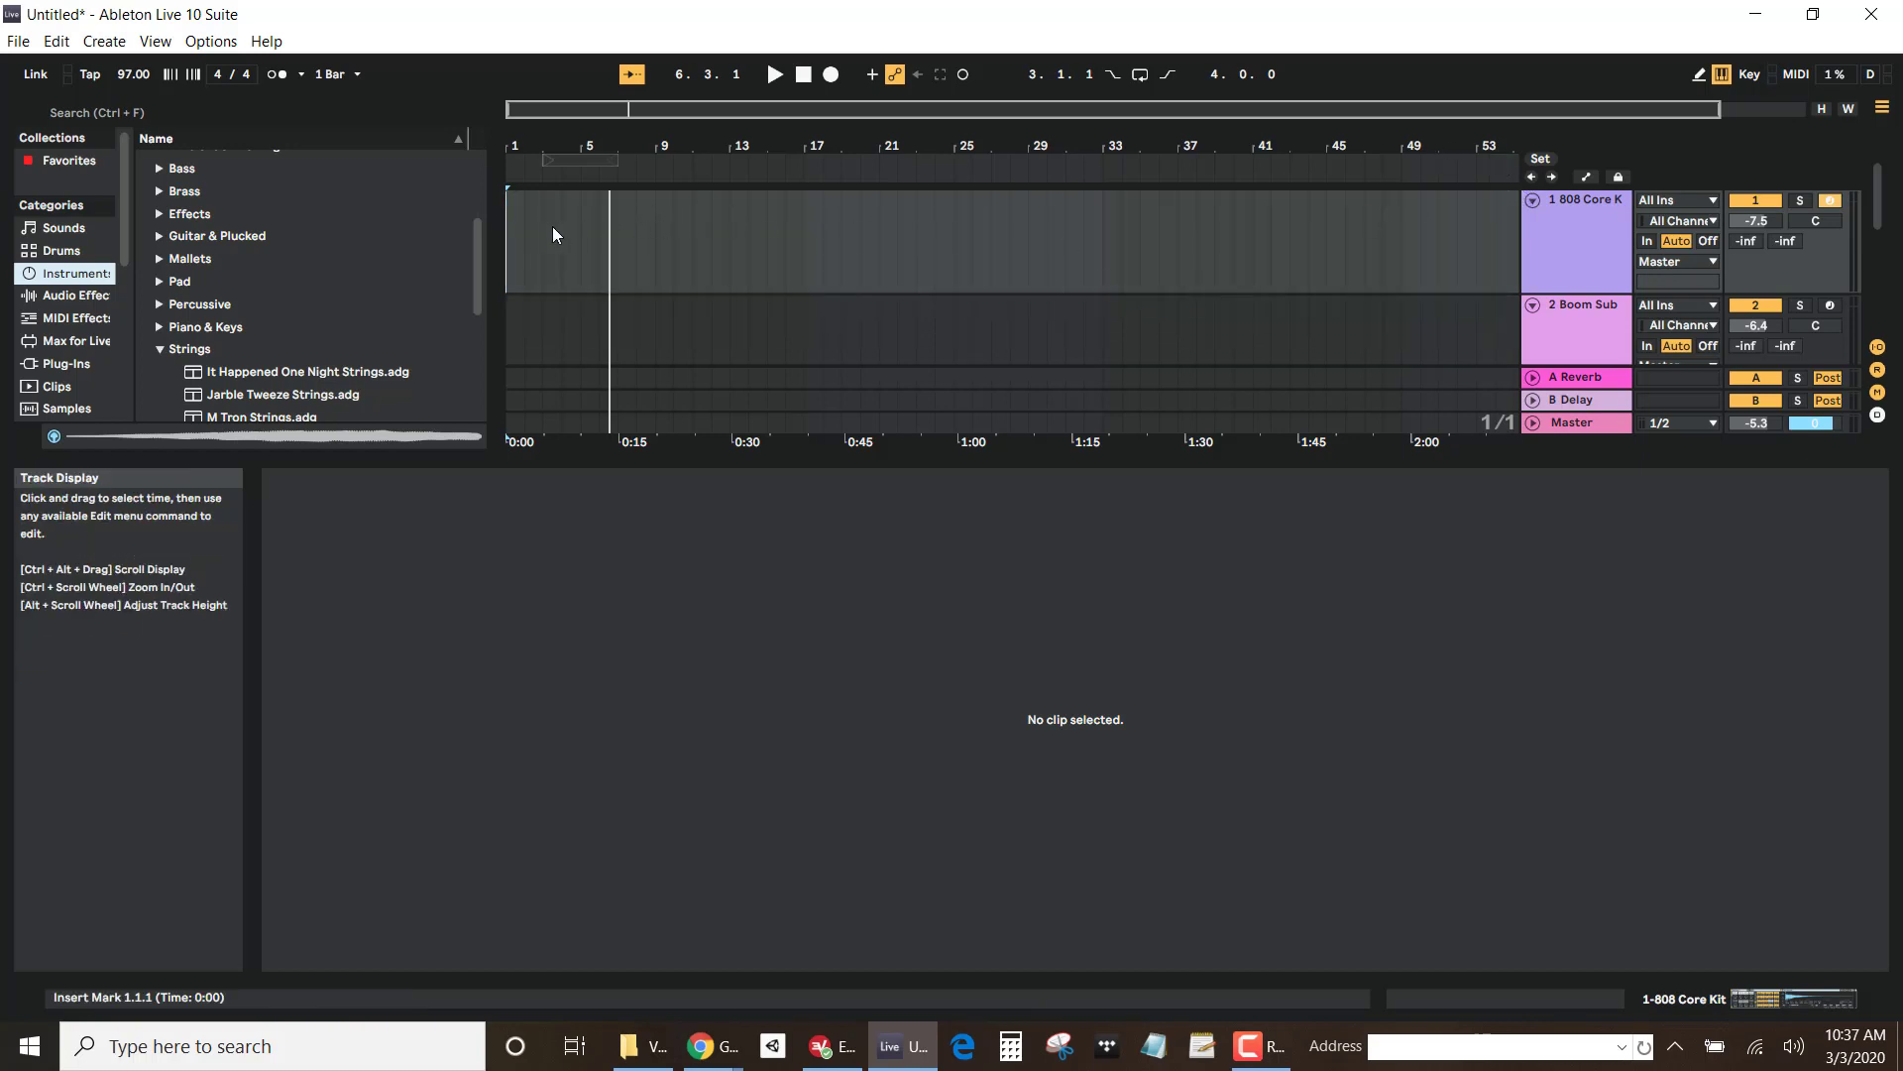
# Step: Paste the drum clip at 2.1.1 on the 808 Core Kit arrangement track and extend its loop to 17.1.1
pyautogui.click(530, 238)
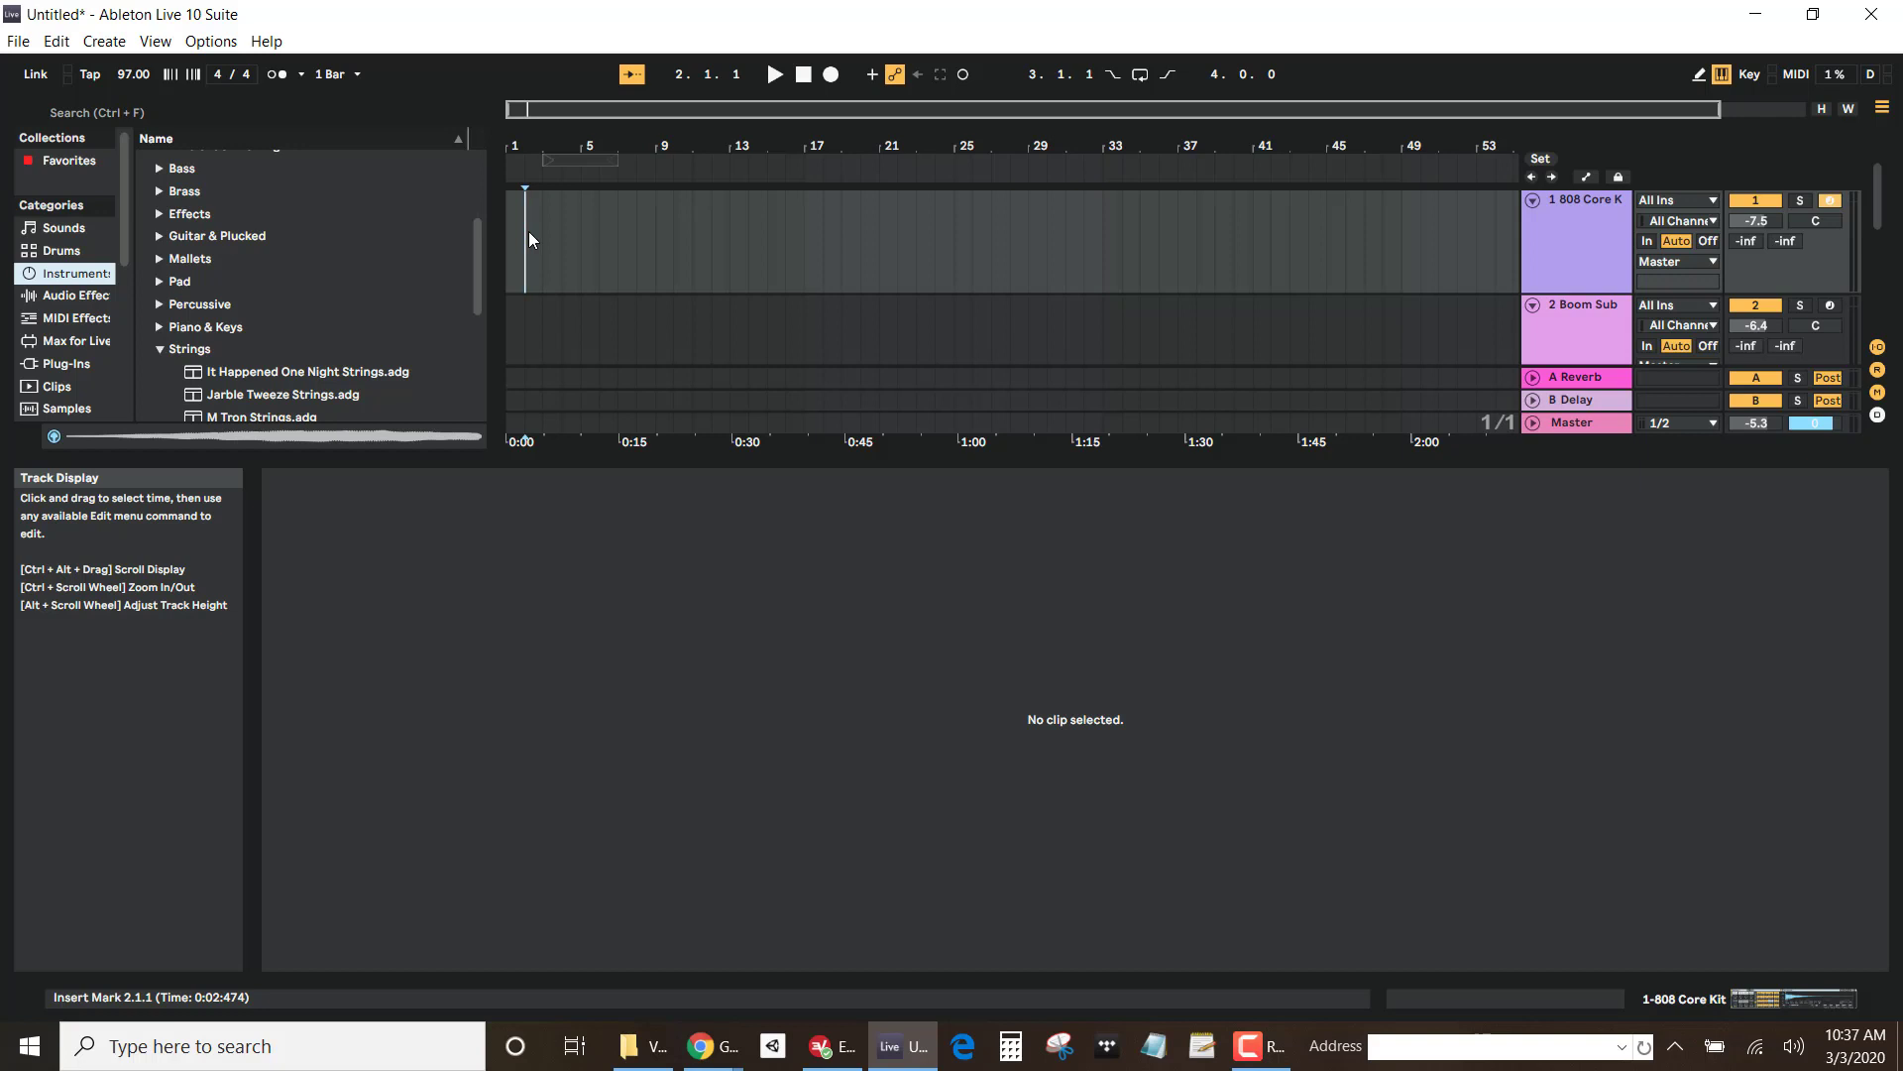
pyautogui.rightClick(530, 238)
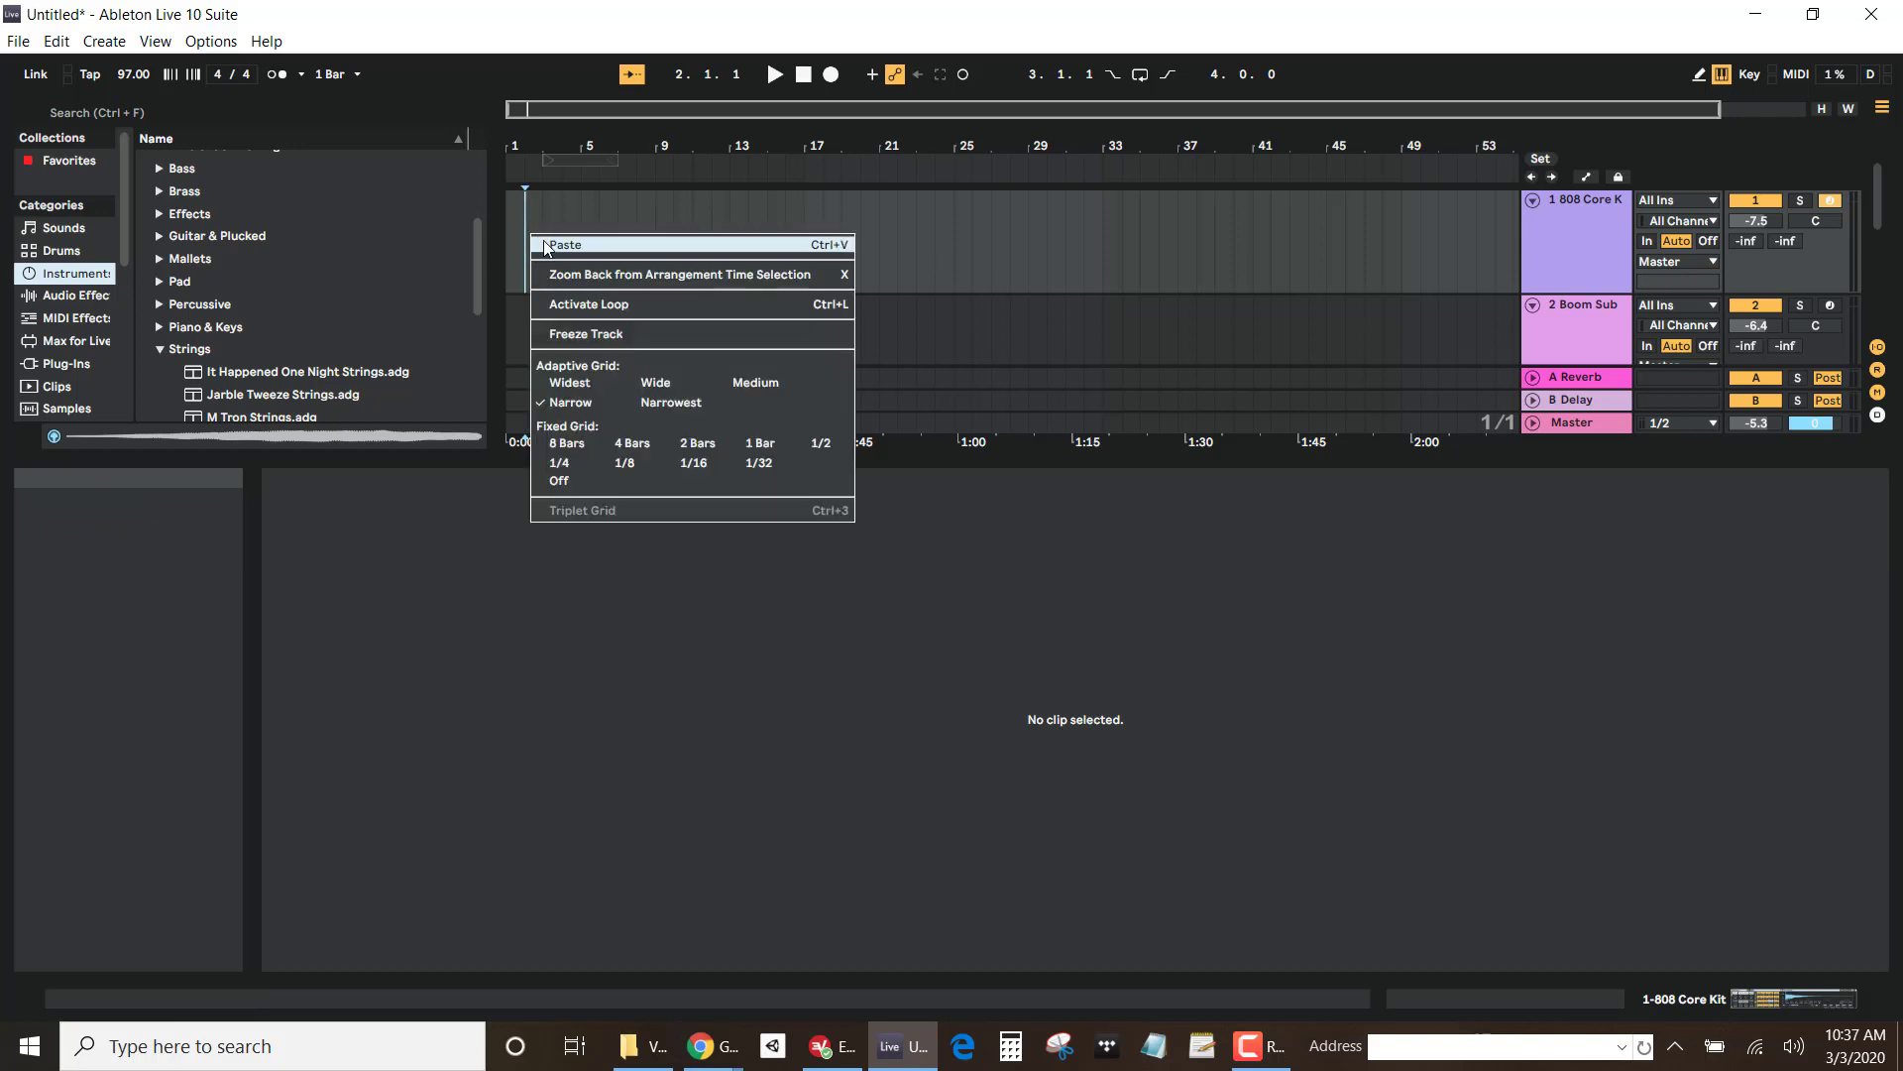
pyautogui.click(548, 246)
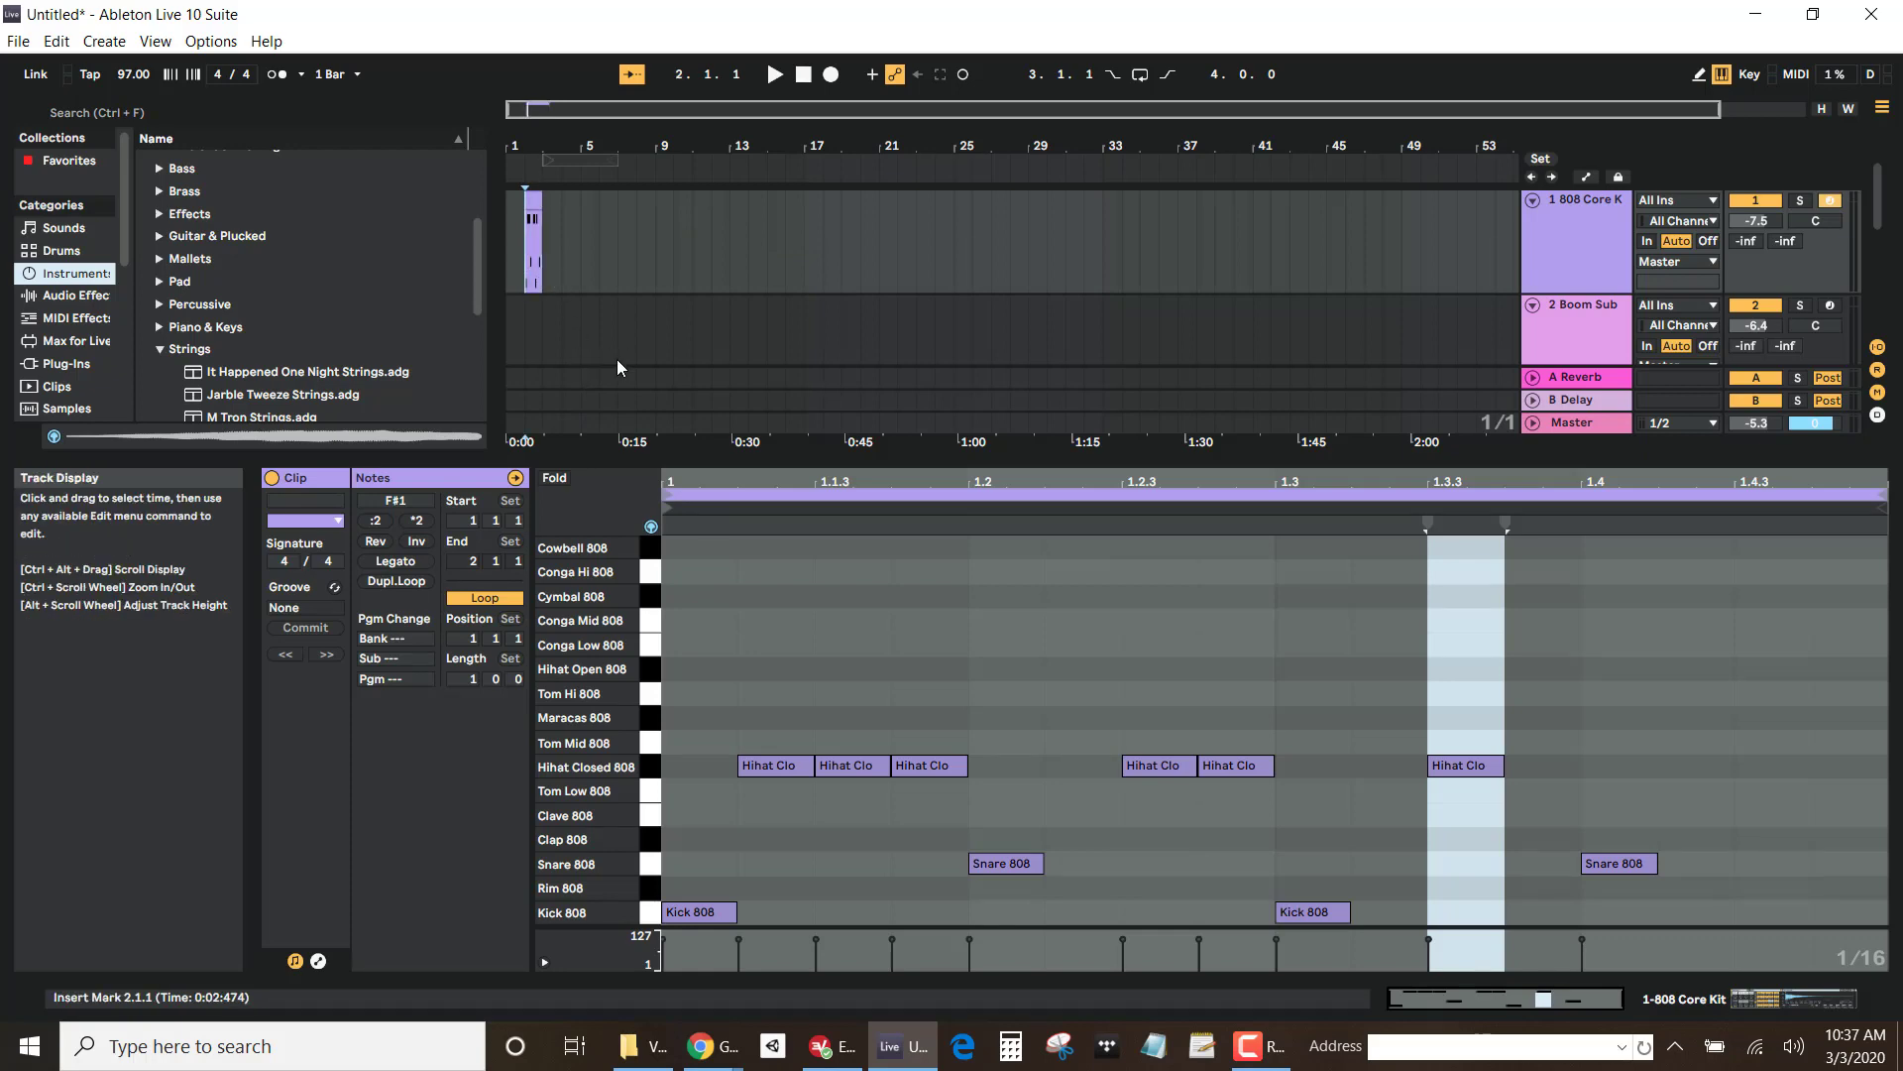
pyautogui.click(545, 198)
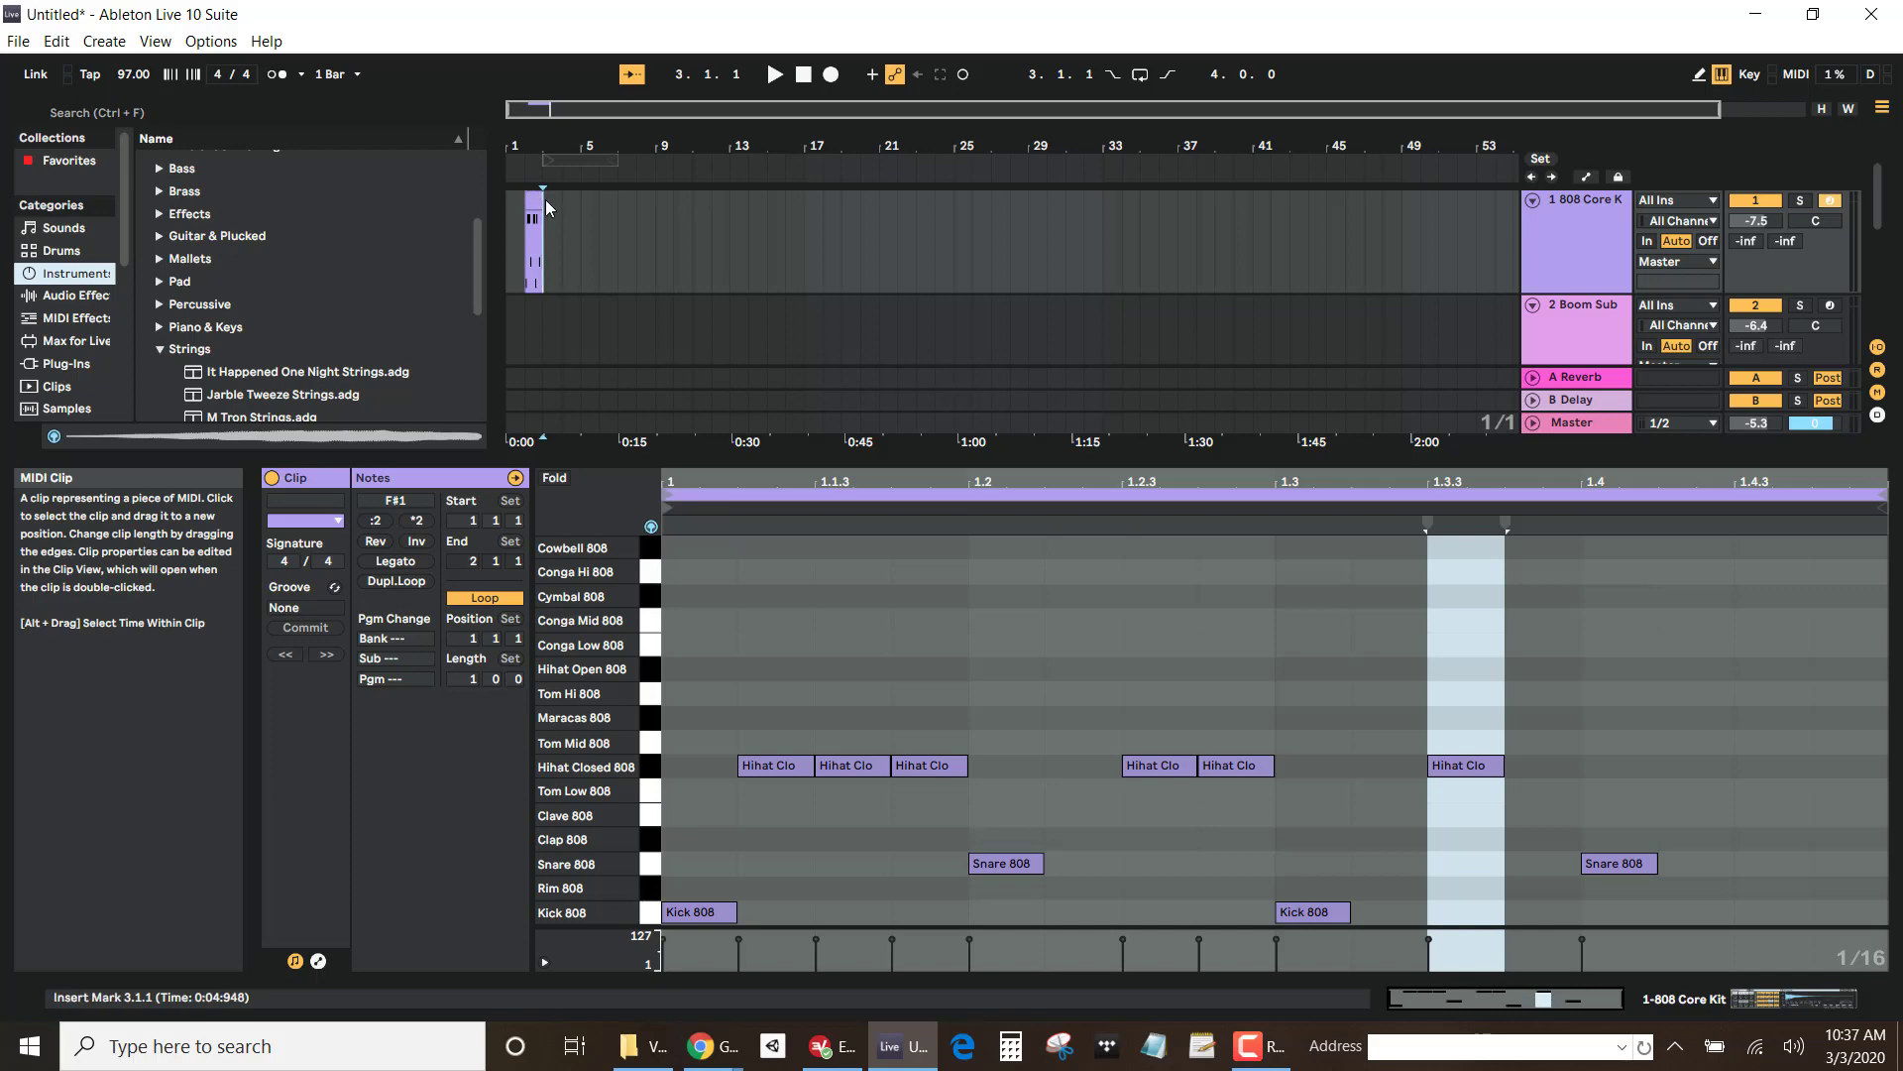
pyautogui.click(541, 199)
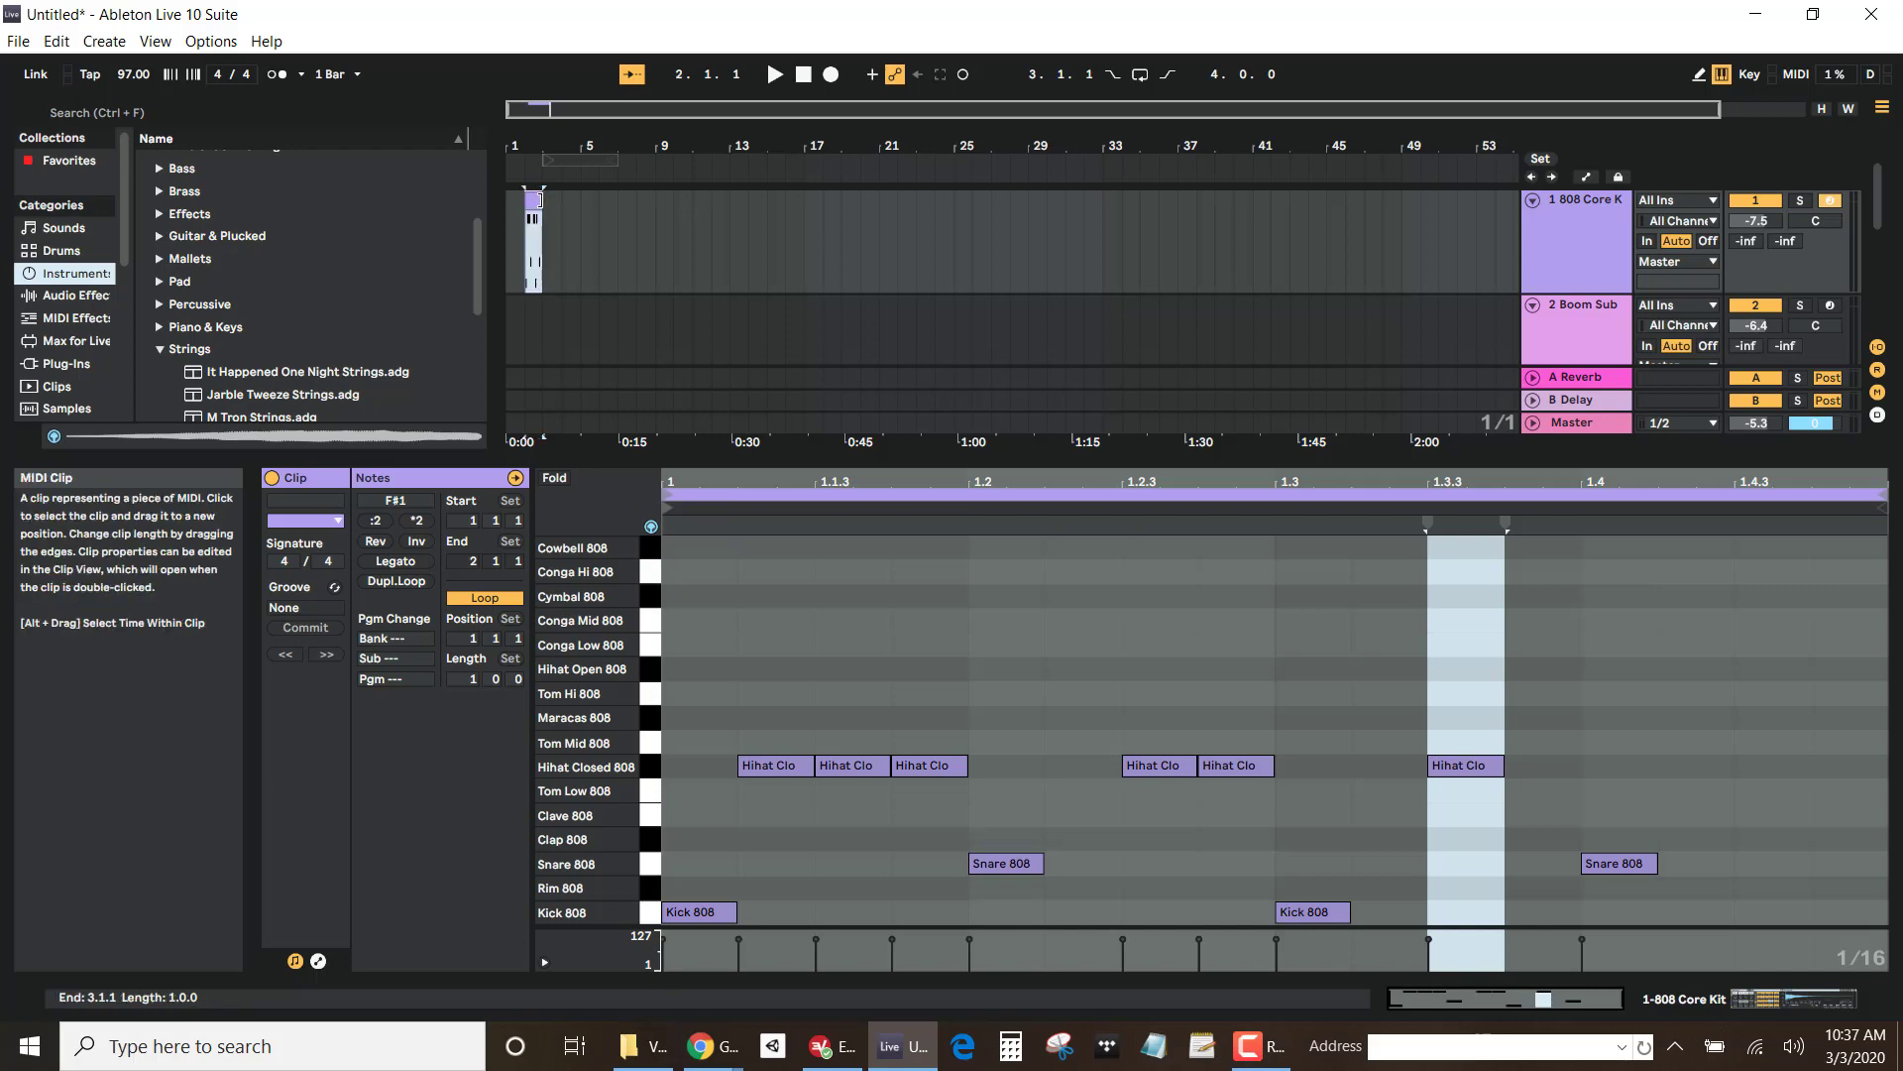
pyautogui.moveTo(542, 199); pyautogui.dragTo(799, 226)
# Step: Copy the first Boom Sub Bass session clip, paste it at 3.1.1 on its arrangement track, and return to the Session View
pyautogui.press('Tab')
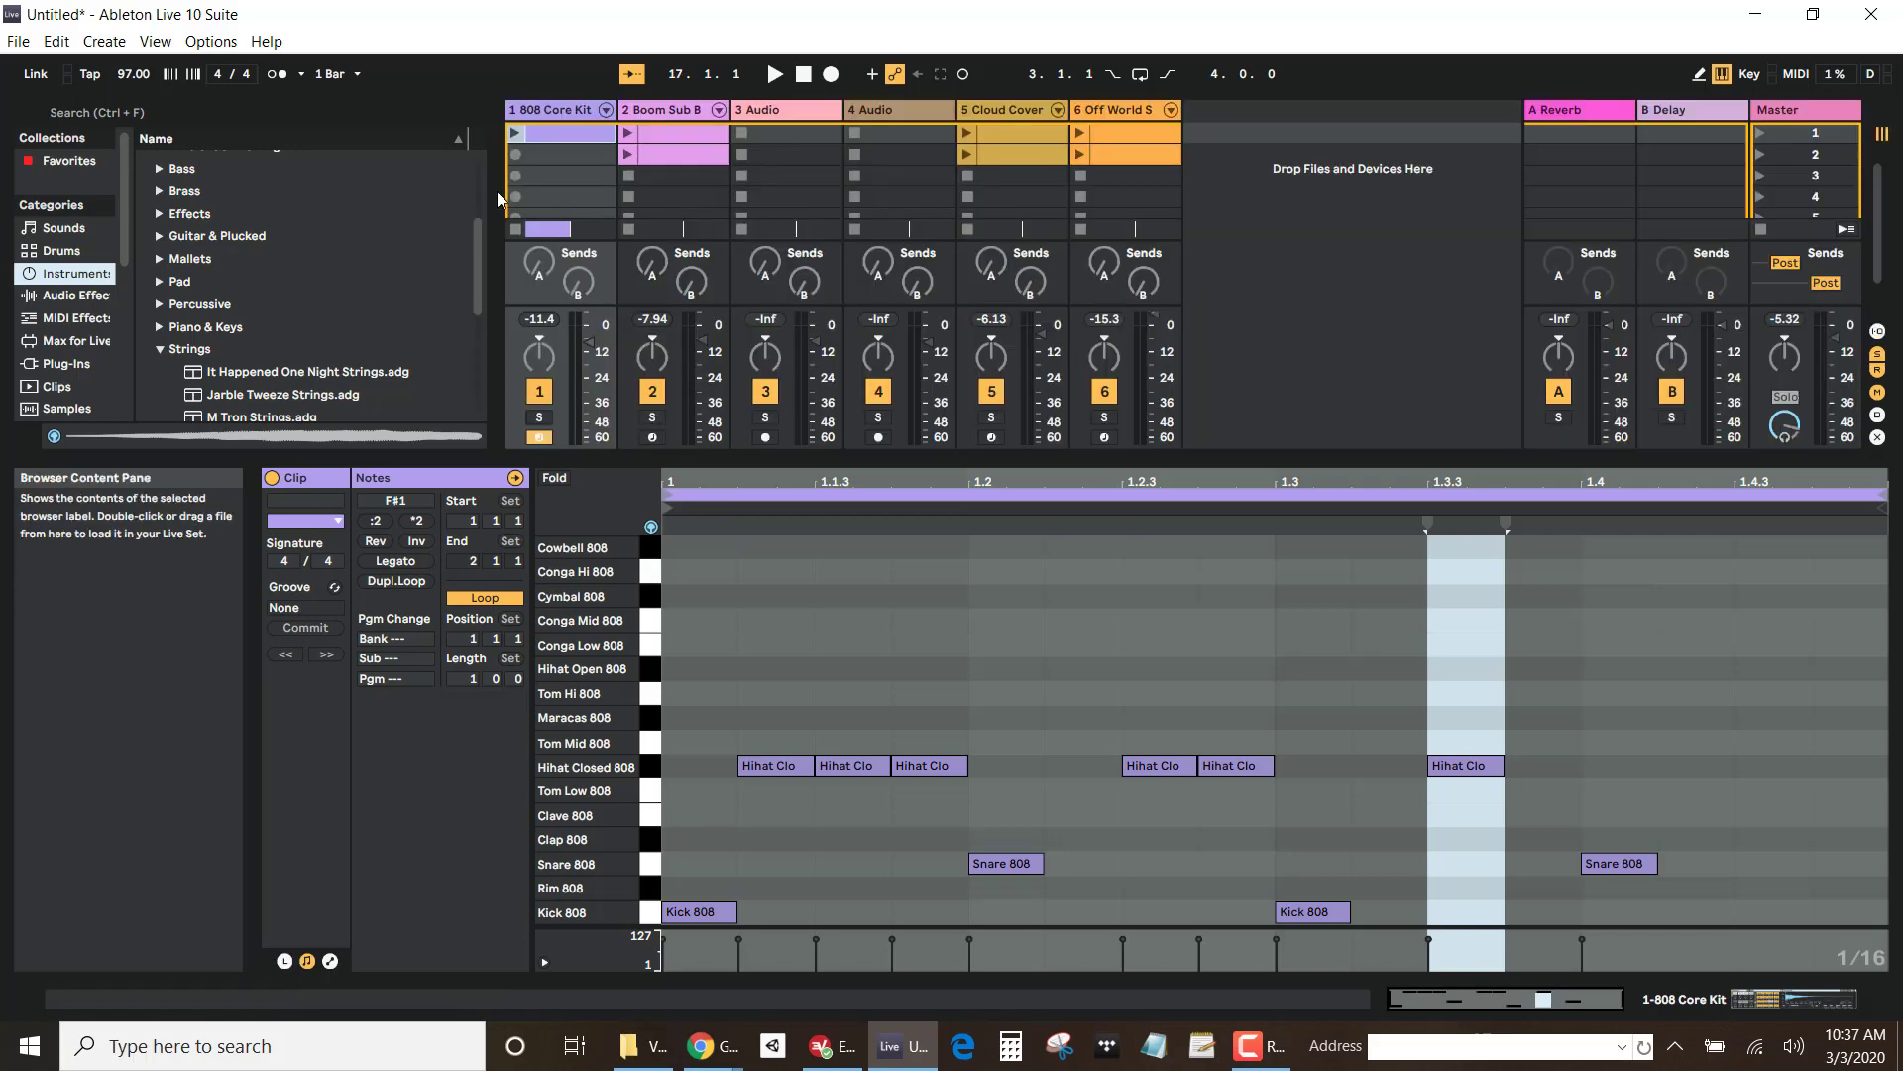
pyautogui.click(694, 129)
pyautogui.rightClick(689, 130)
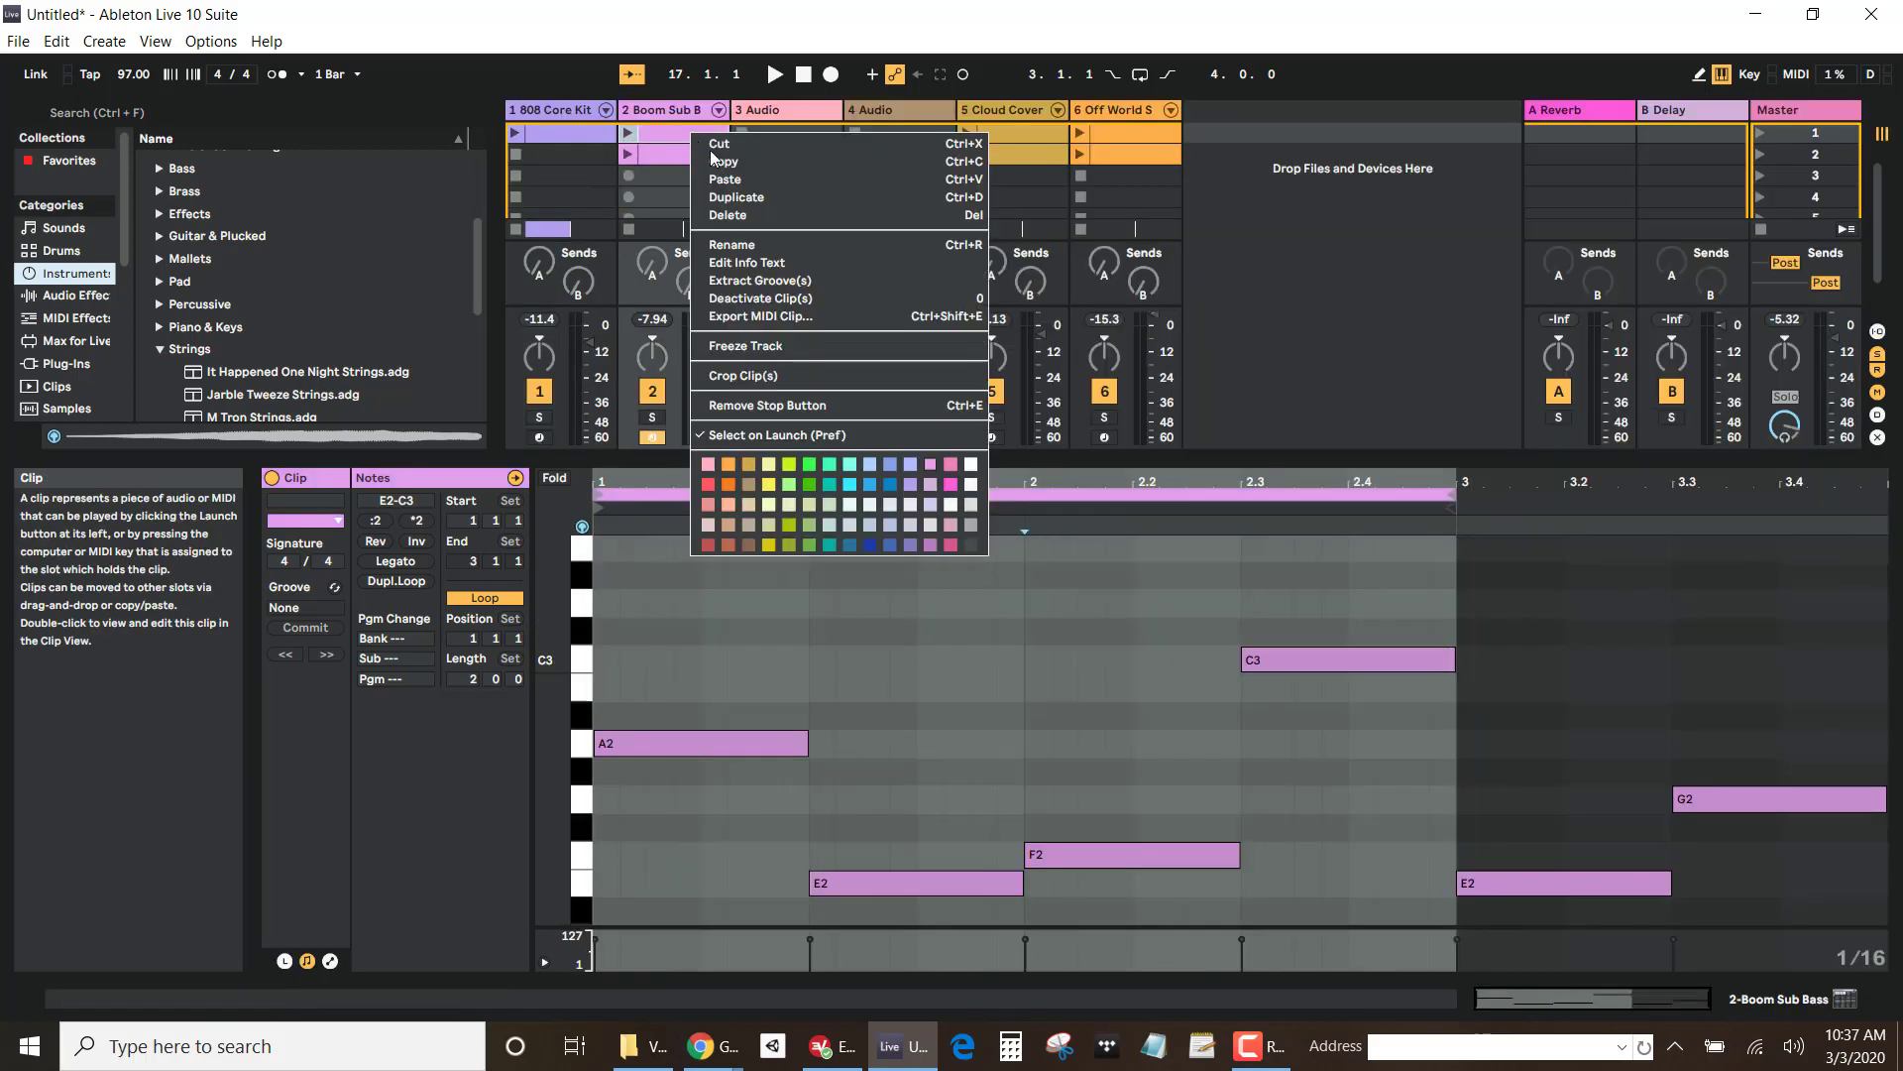
pyautogui.click(746, 163)
pyautogui.press('Tab')
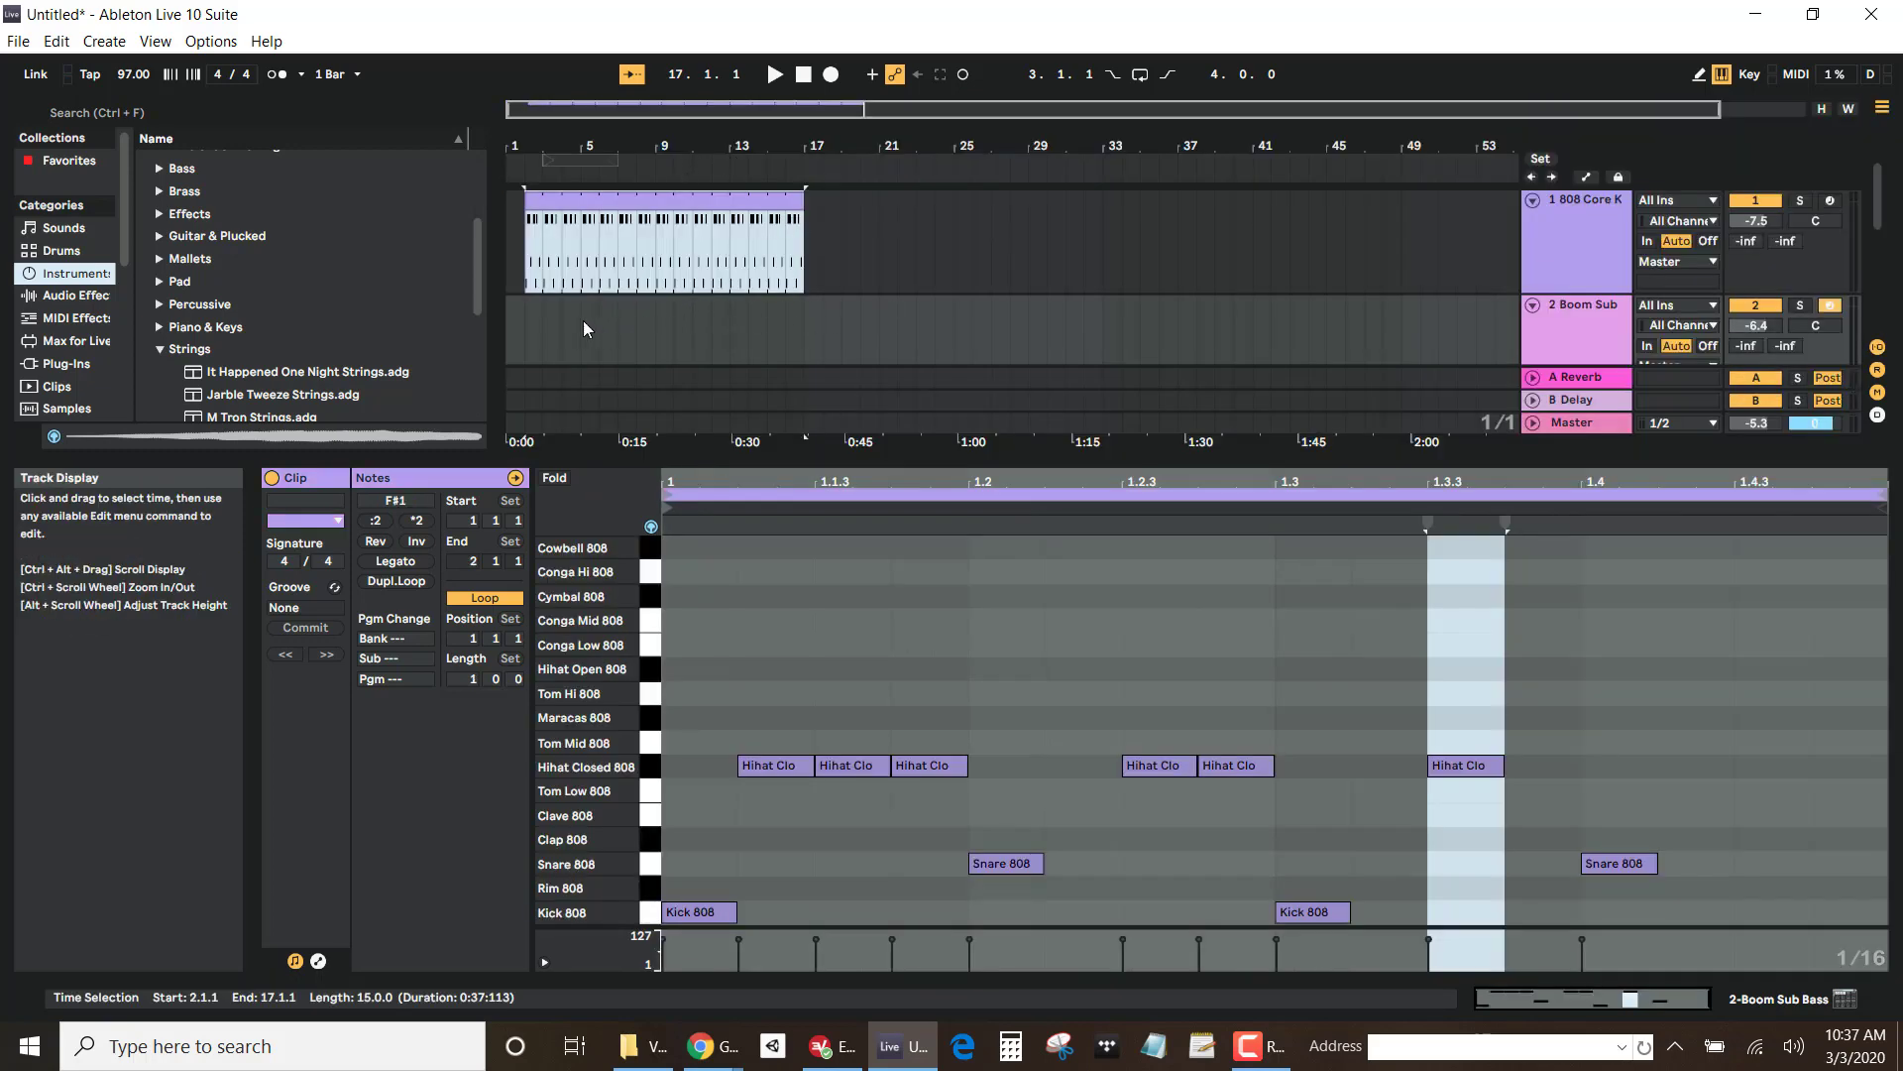
pyautogui.click(546, 319)
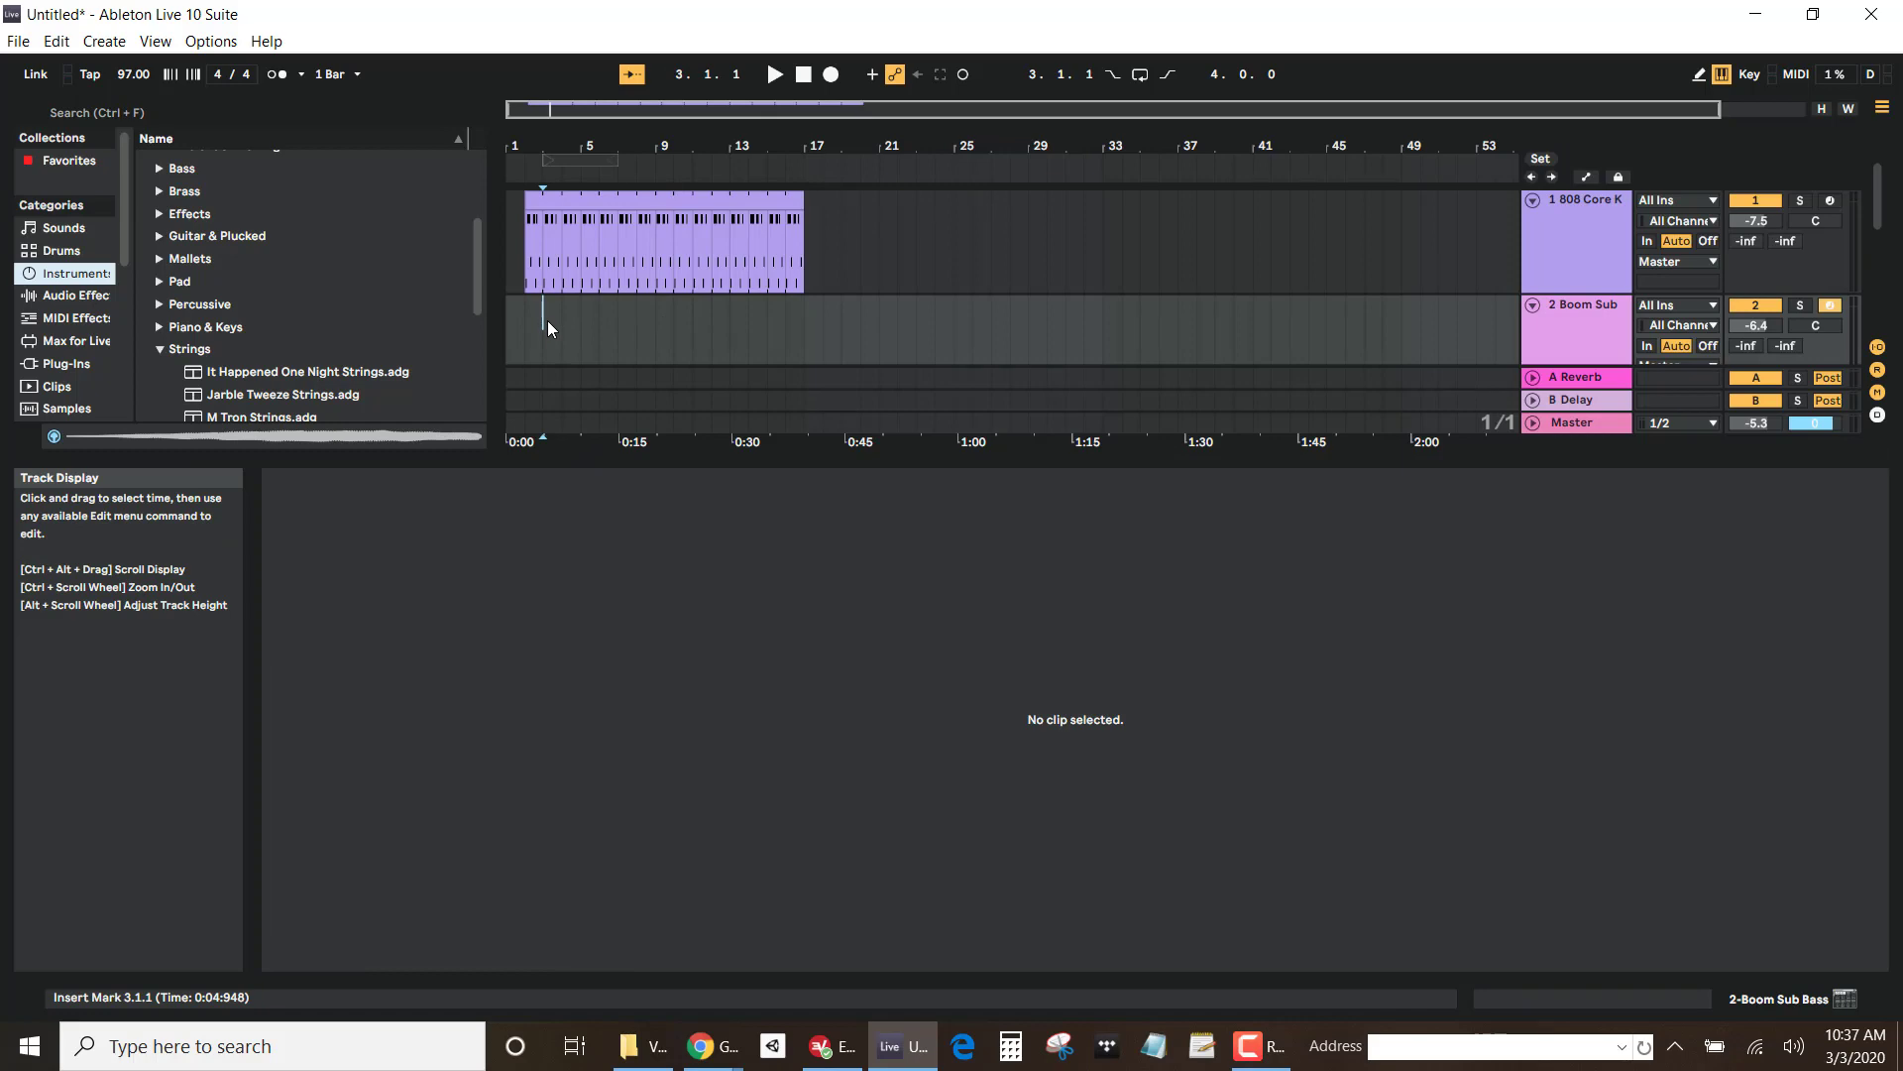
pyautogui.rightClick(548, 317)
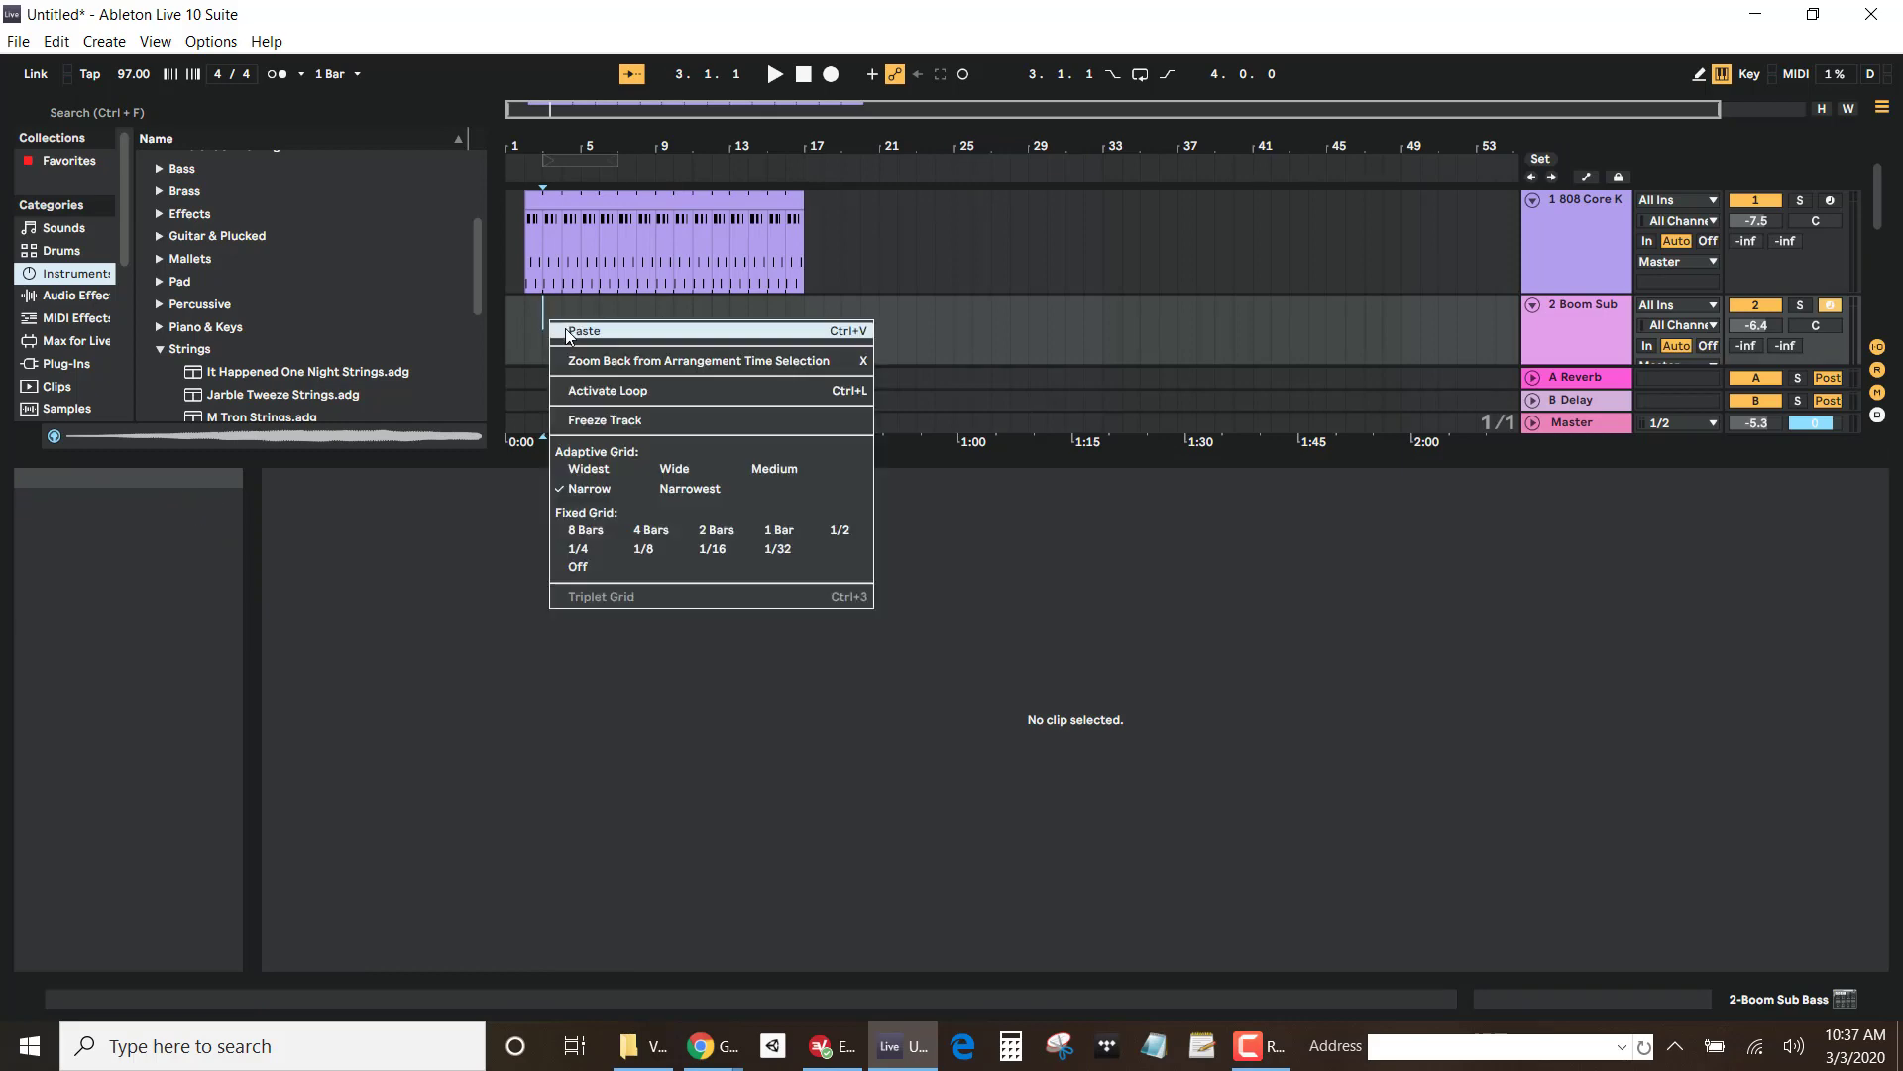
pyautogui.click(585, 325)
pyautogui.press('Tab')
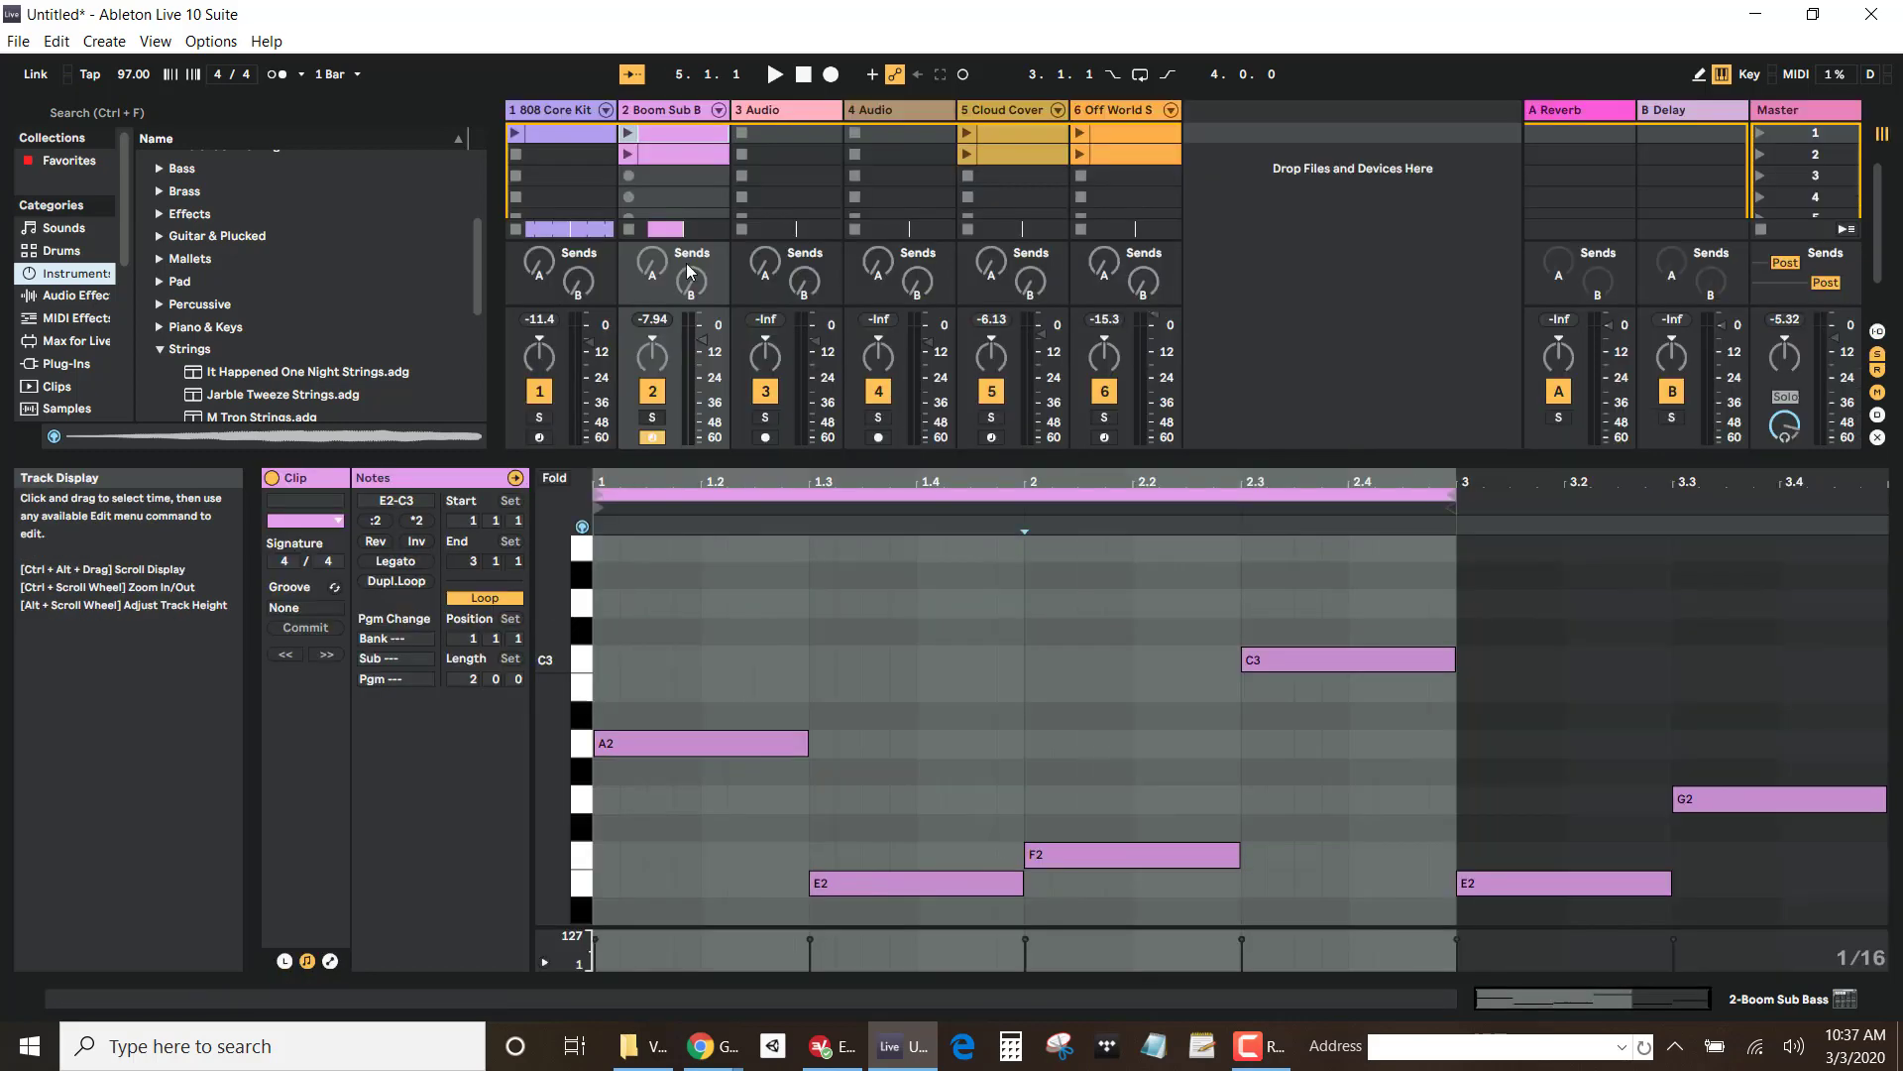
# Step: Copy the first Cloud Cover session clip and switch to the Arrangement View
pyautogui.click(1008, 129)
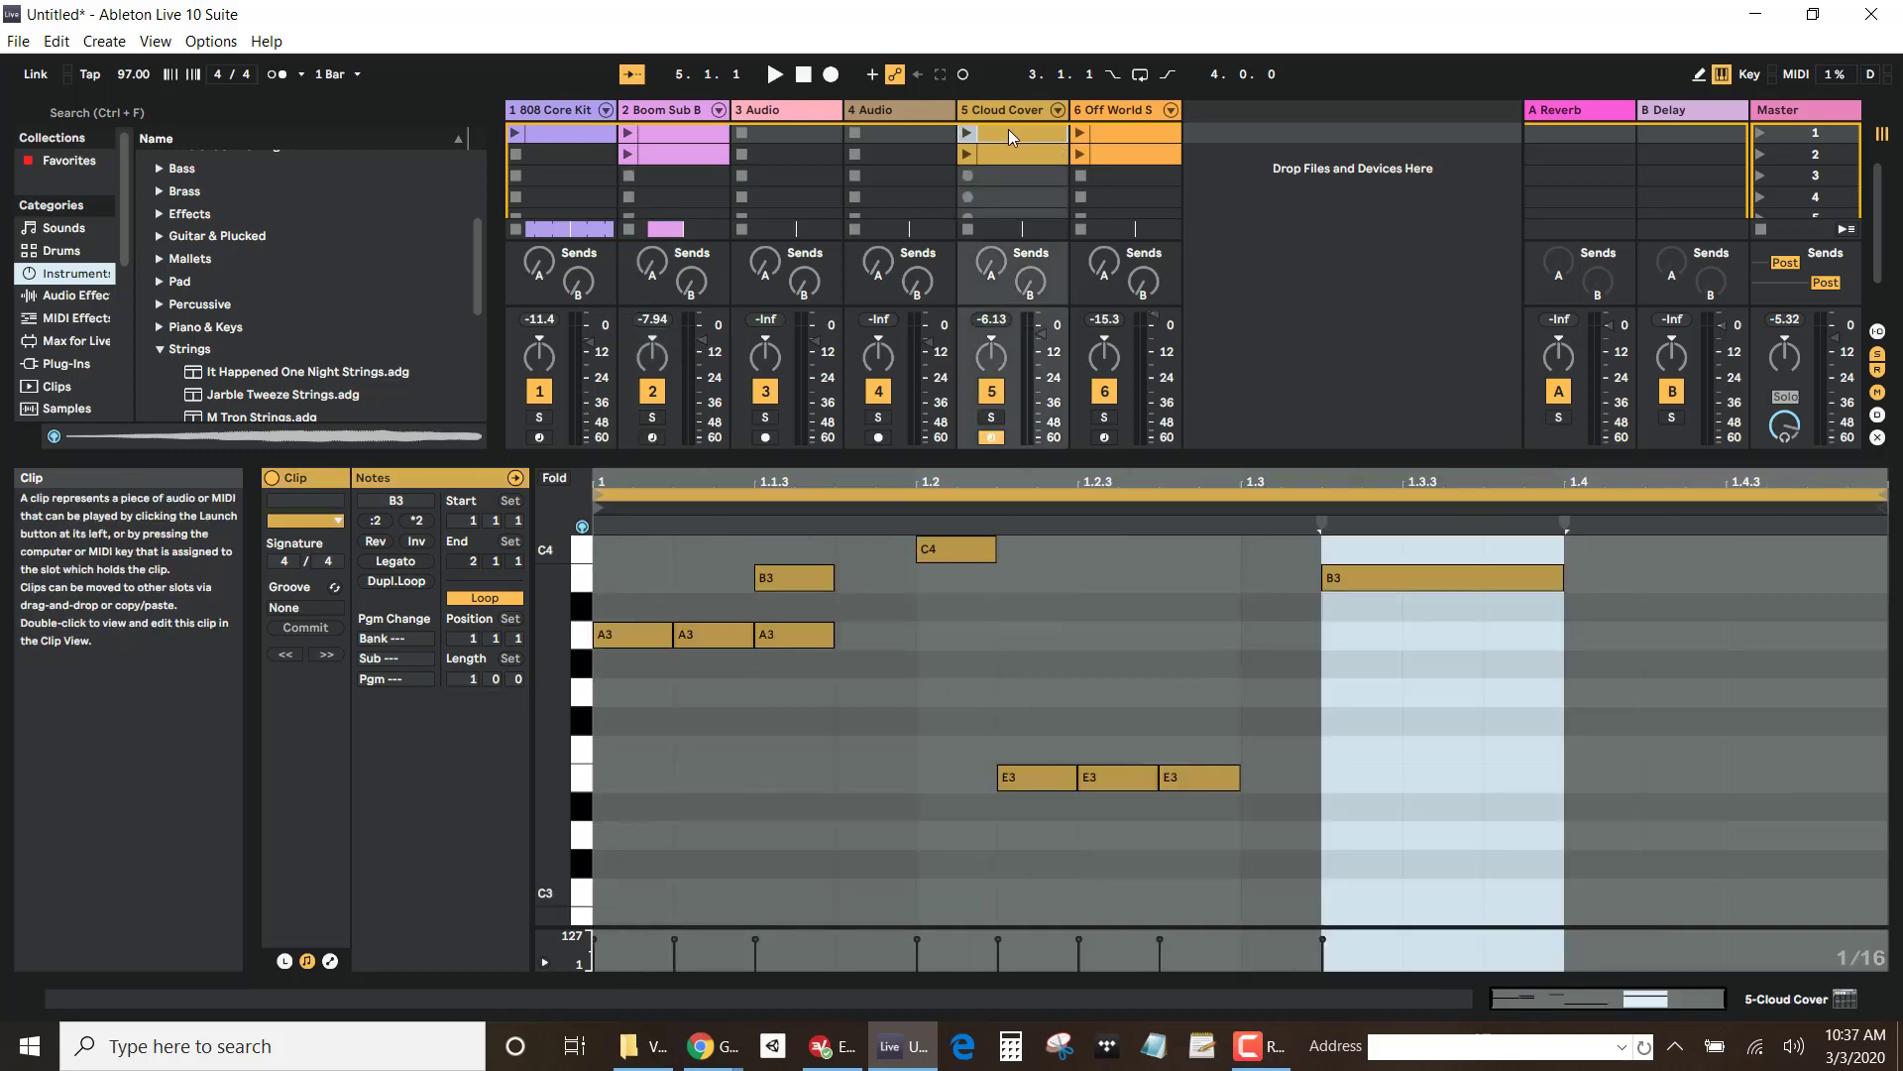
pyautogui.rightClick(1008, 129)
pyautogui.click(1050, 169)
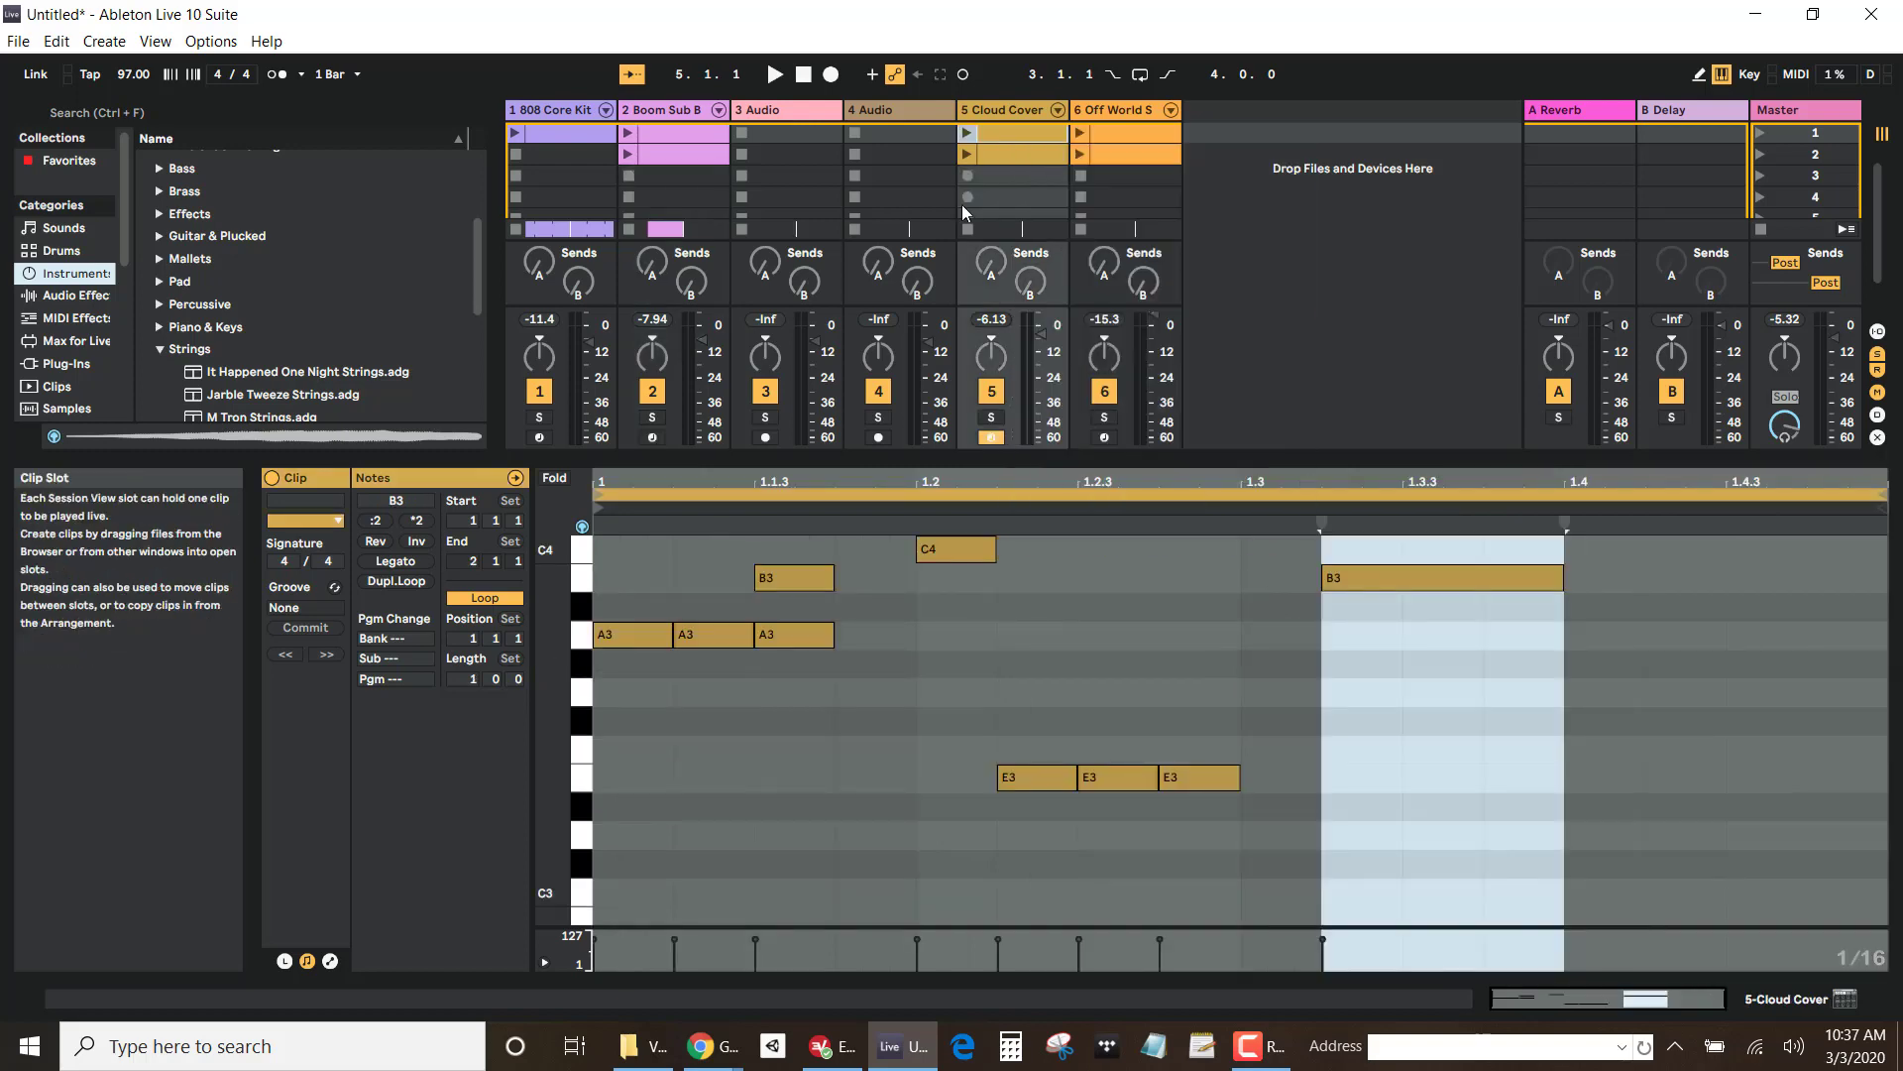
pyautogui.press('Tab')
pyautogui.scroll(-2, 658, 312)
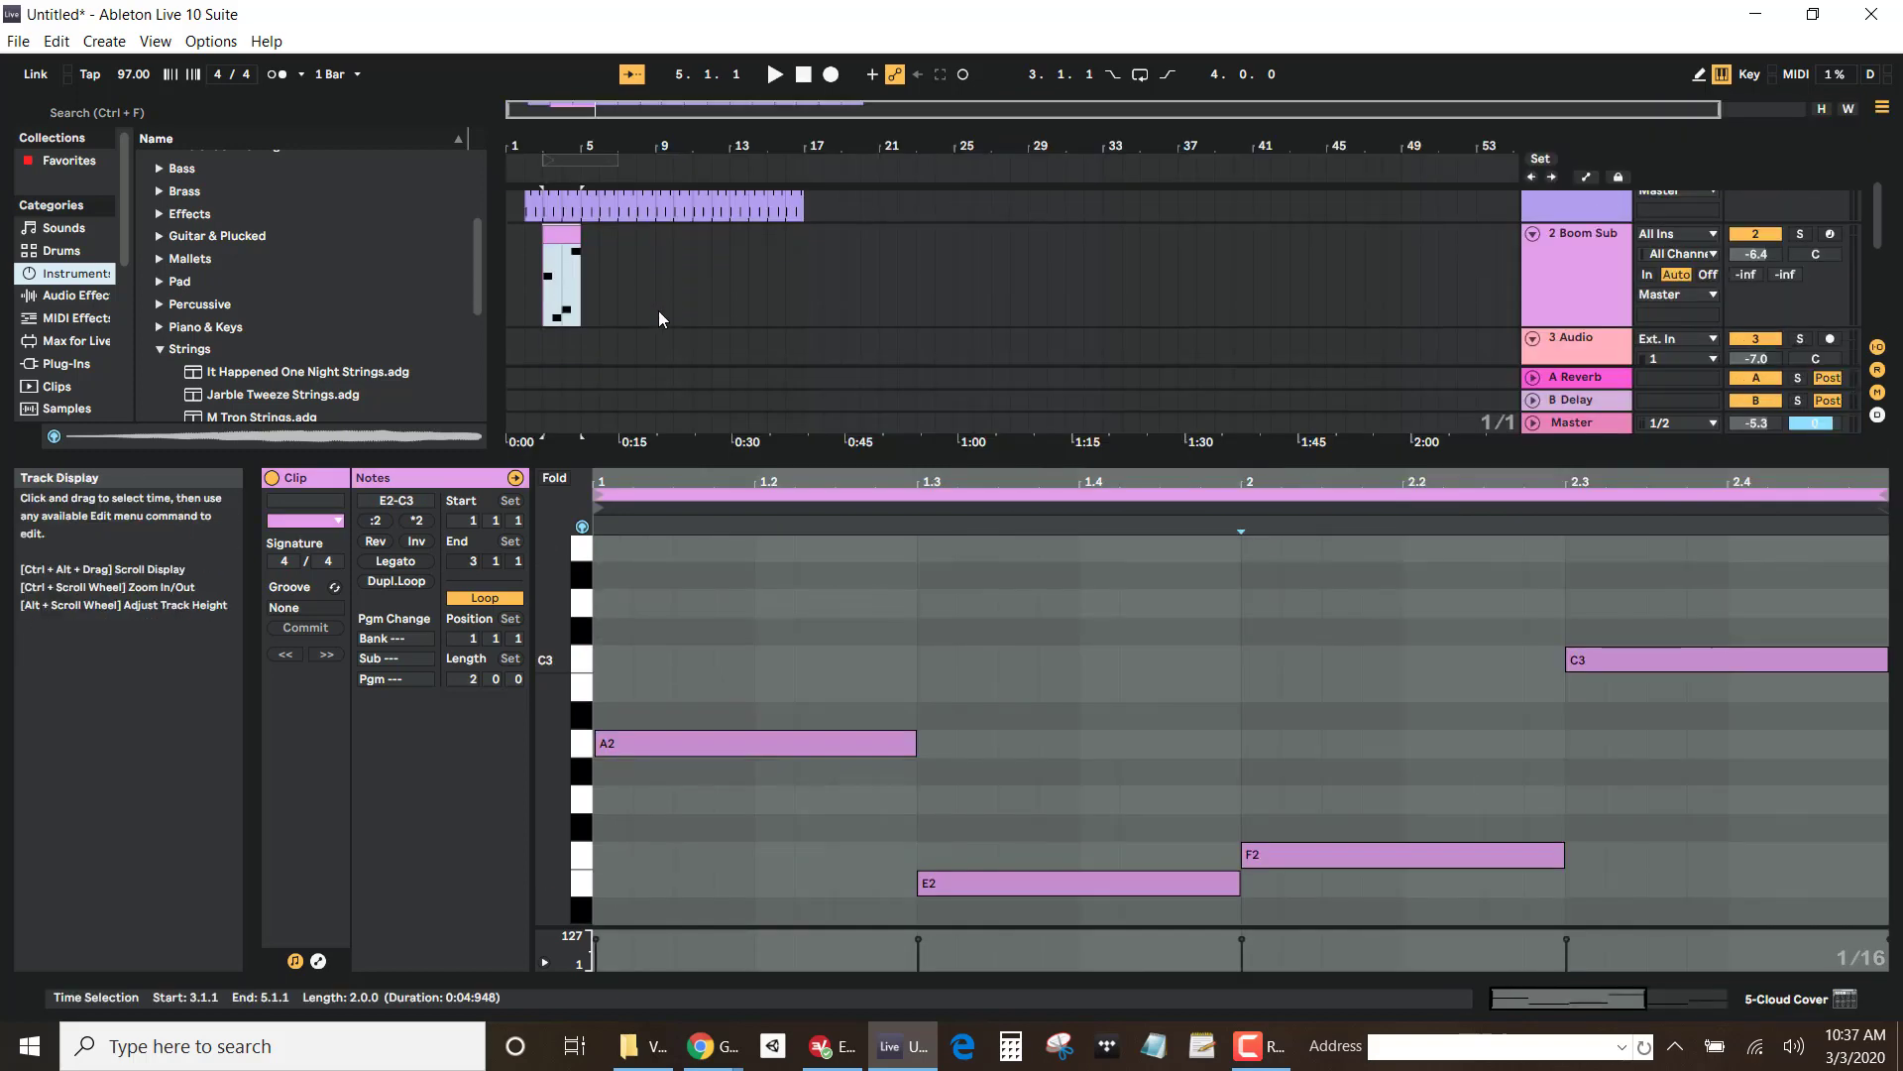
pyautogui.scroll(1, 659, 311)
pyautogui.scroll(-1, 658, 313)
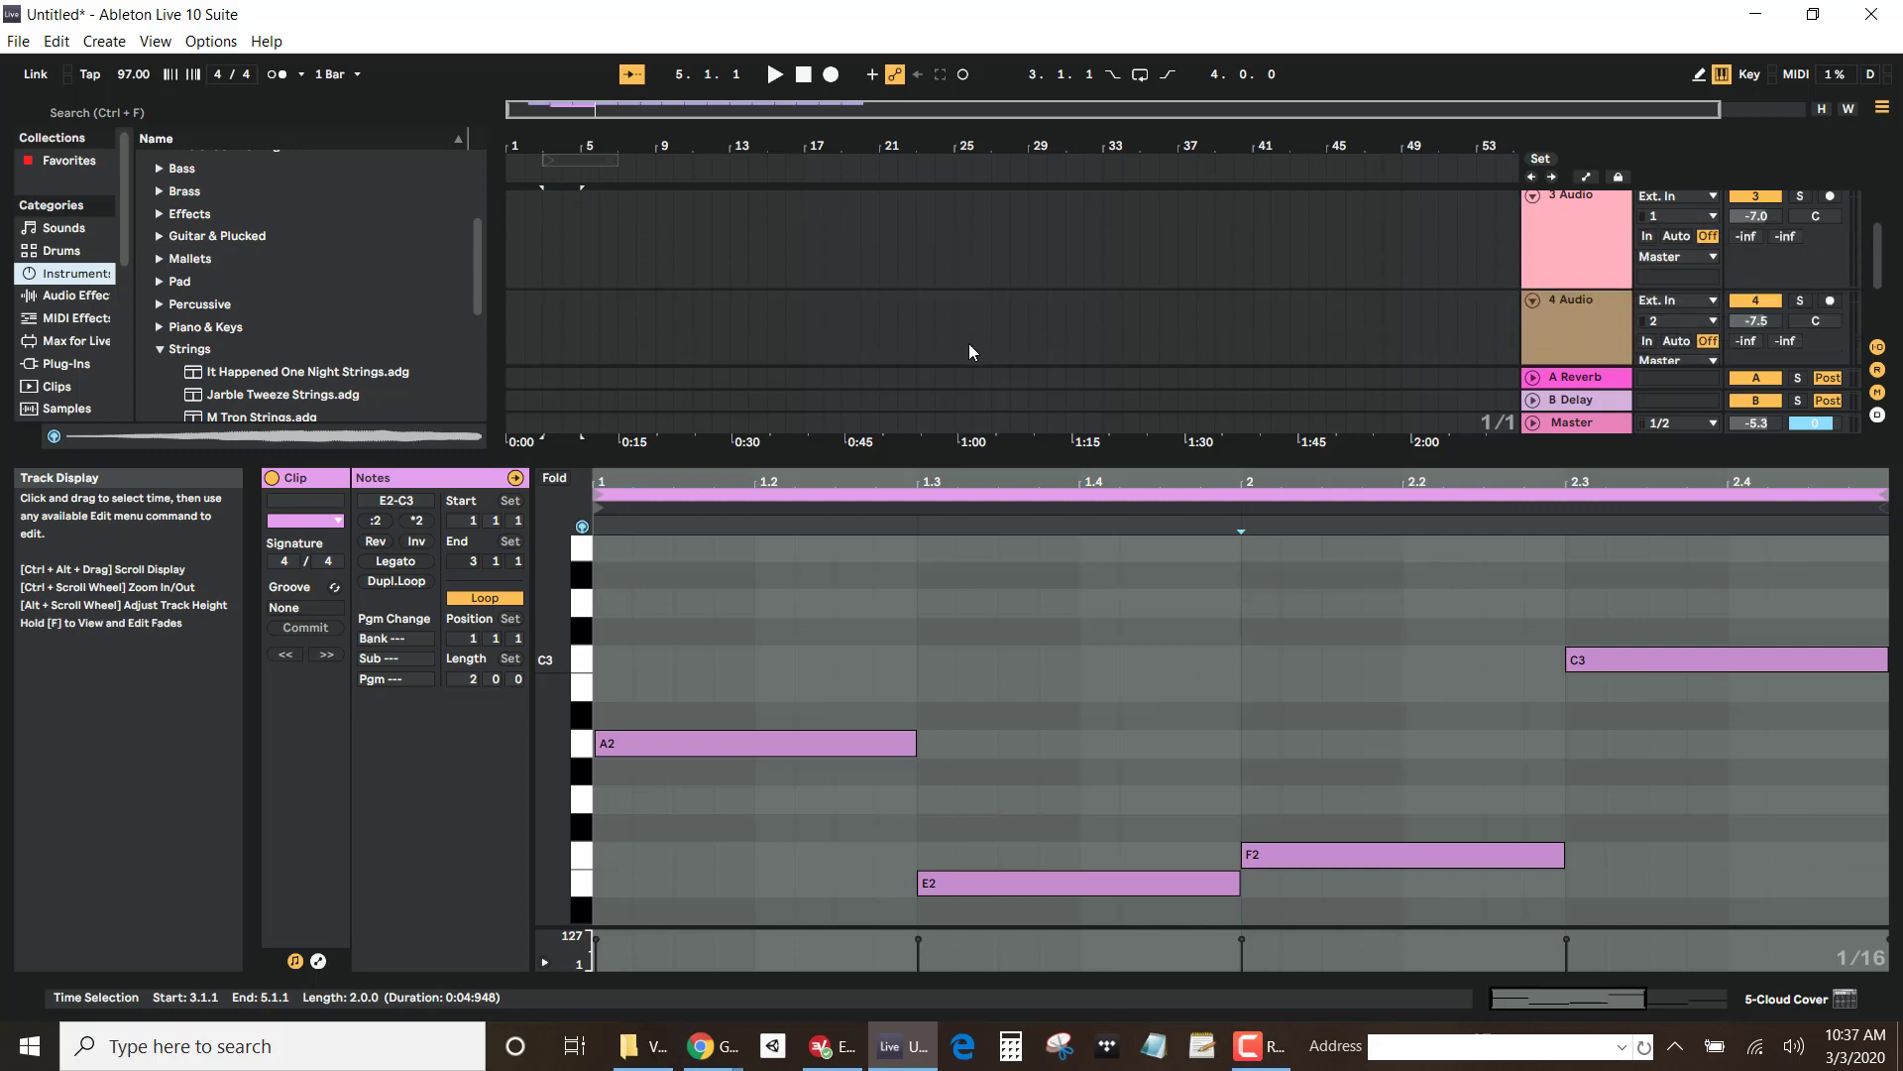
# Step: Delete the two empty audio tracks between Boom Sub Bass and Cloud Cover
pyautogui.click(1587, 268)
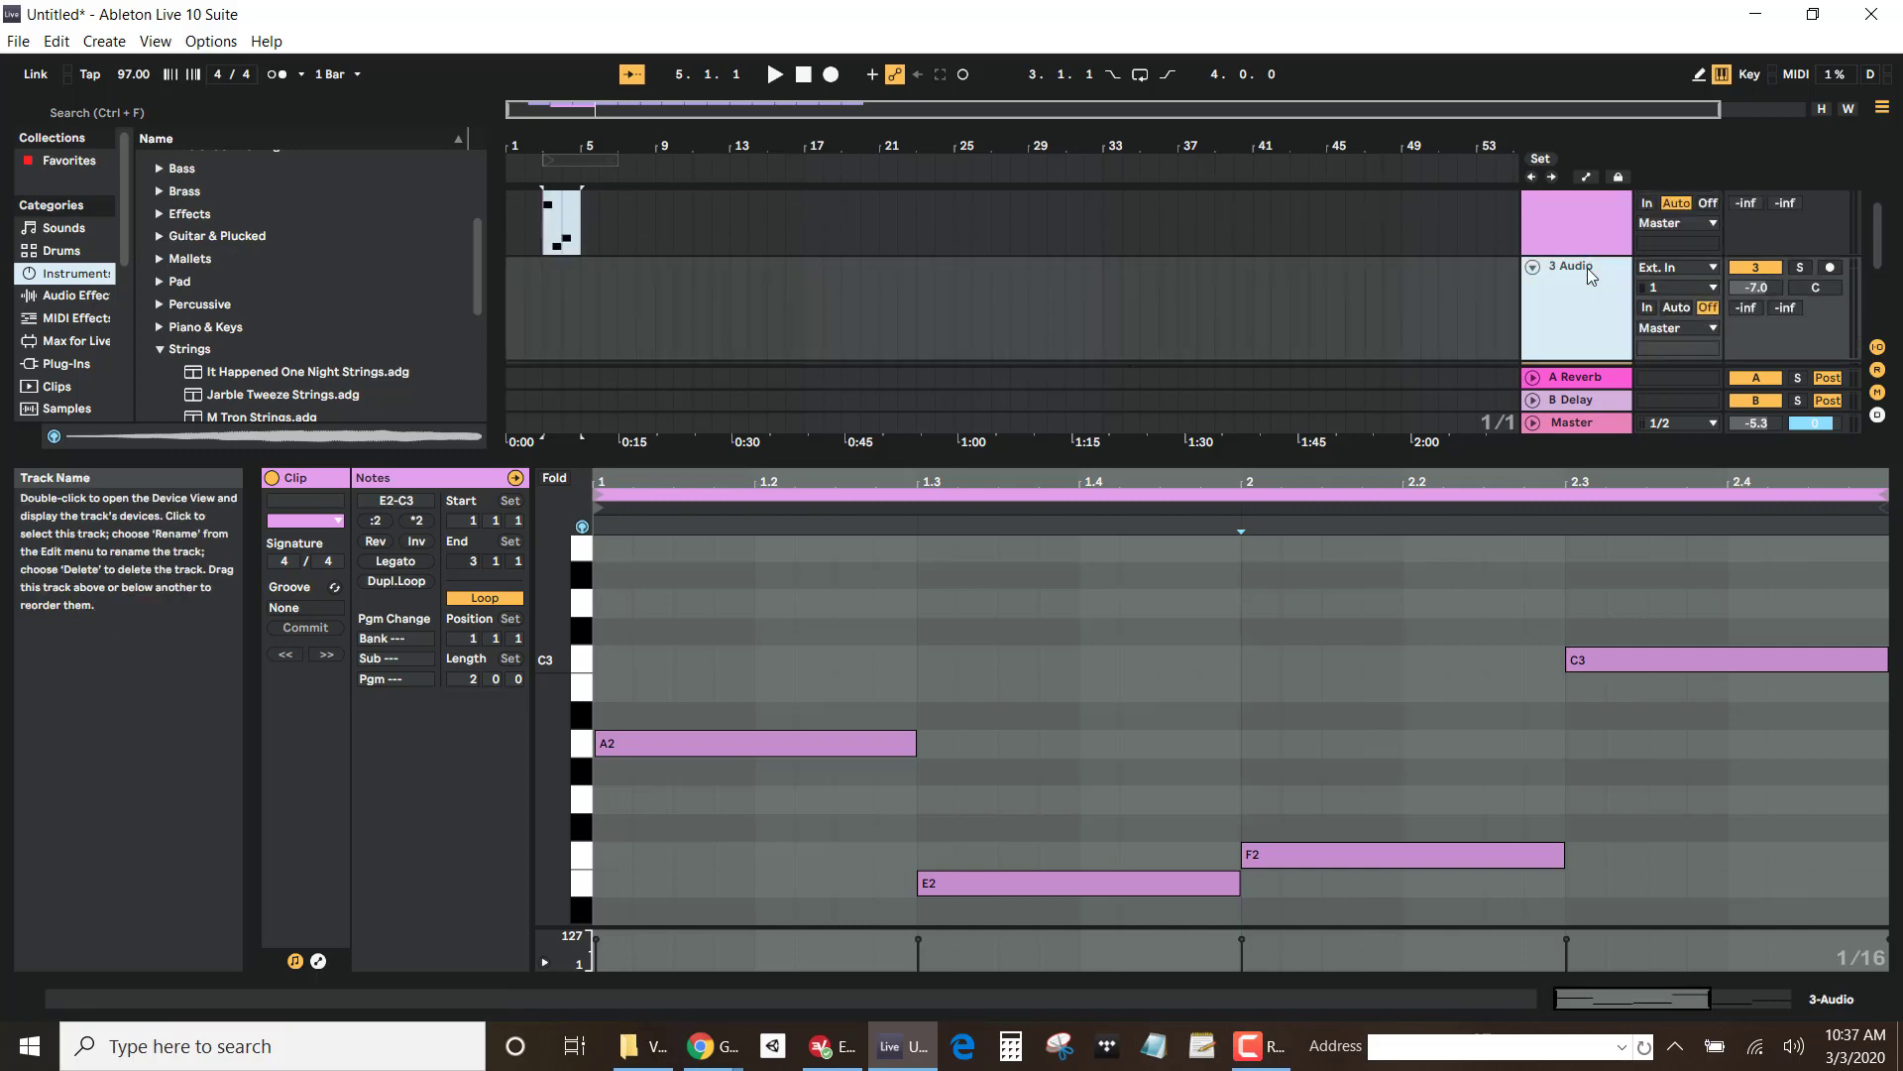
pyautogui.press('Delete')
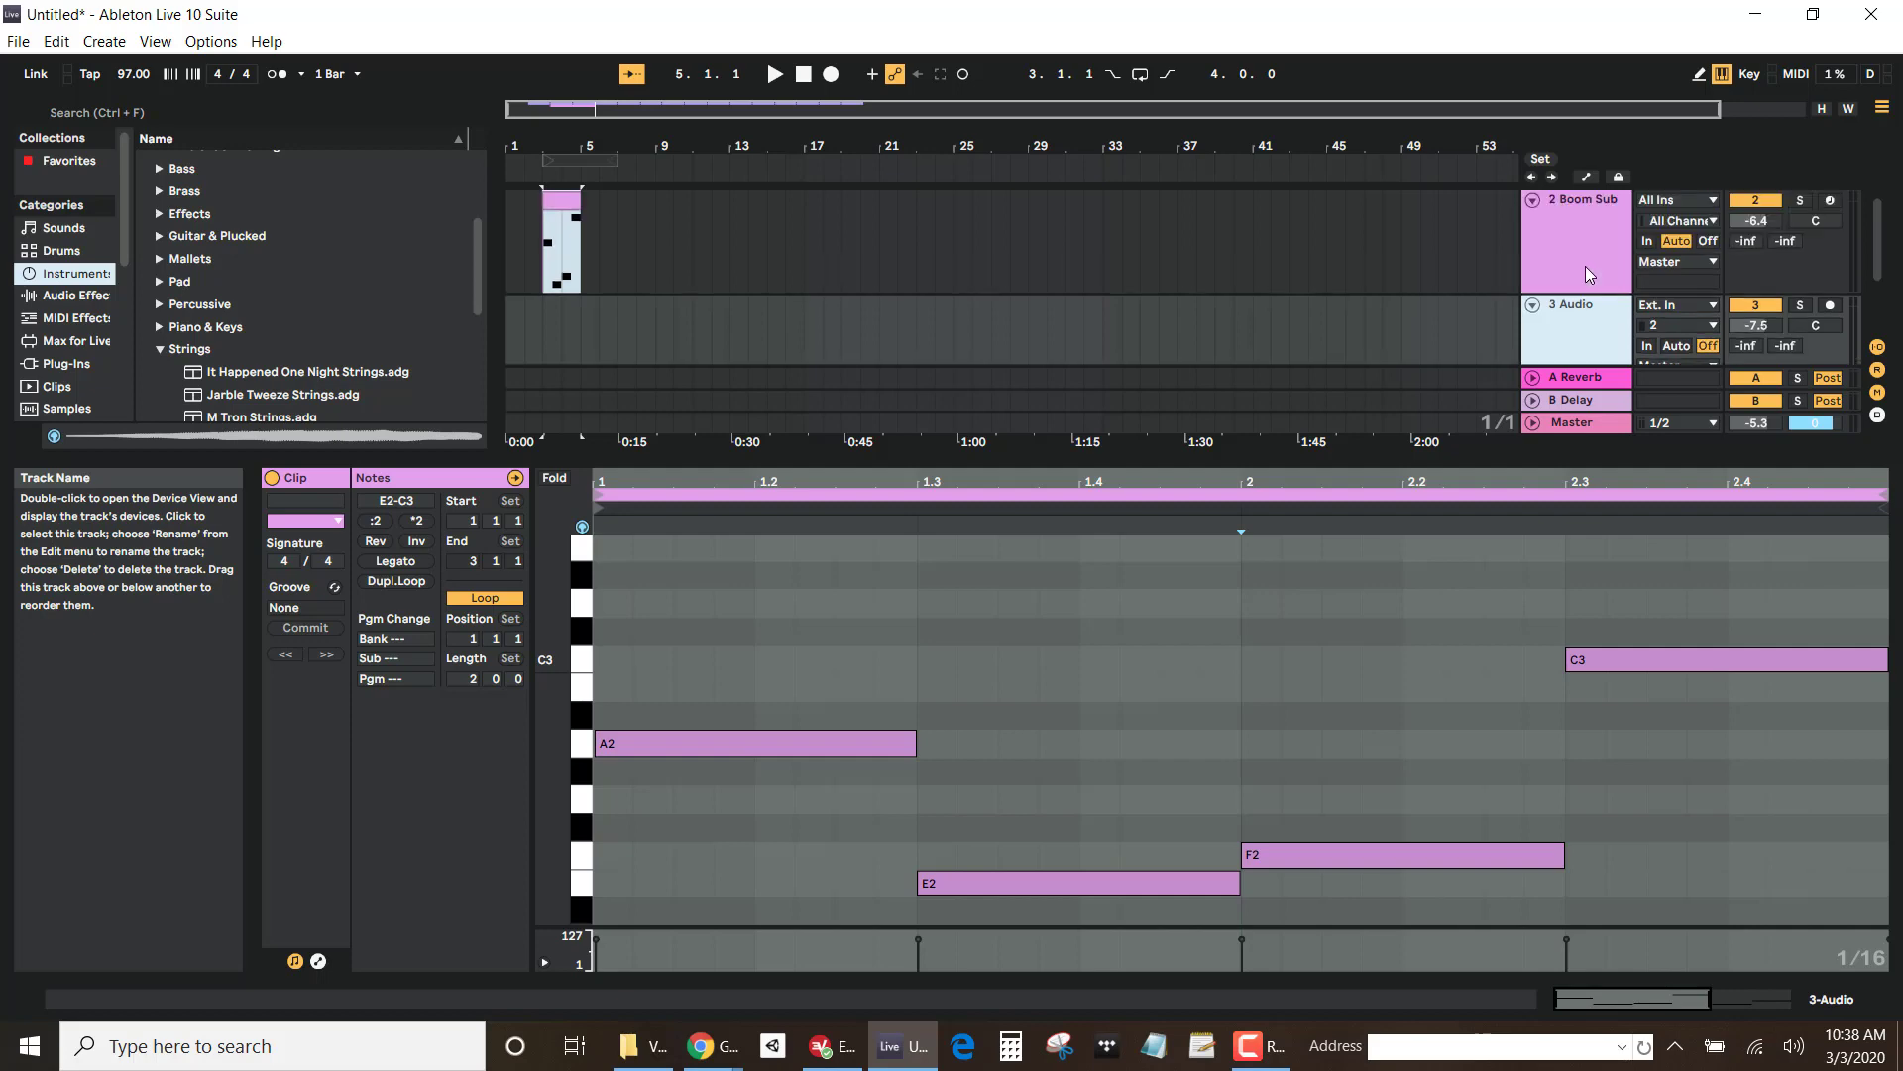
pyautogui.click(1568, 301)
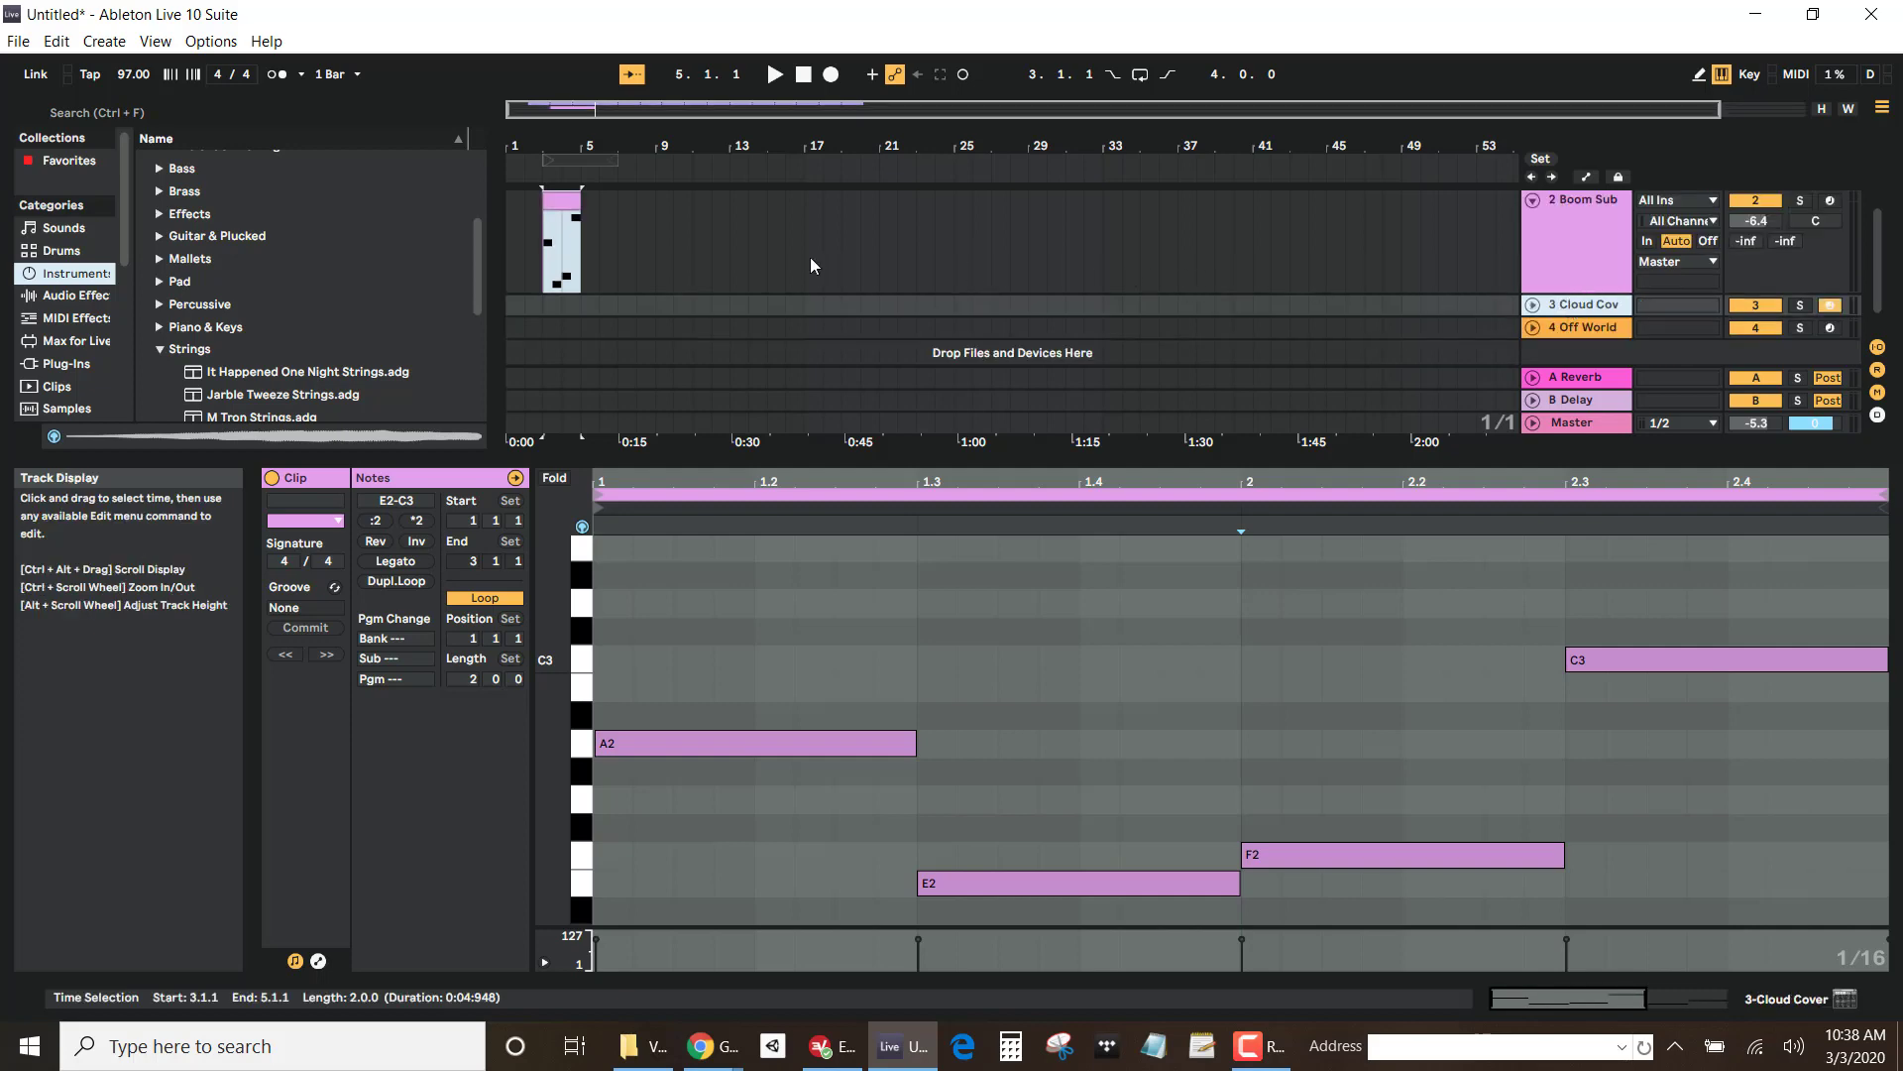
# Step: Unfold the Cloud Cover arrangement track and paste the copied clip at 4.1.1
pyautogui.click(1532, 306)
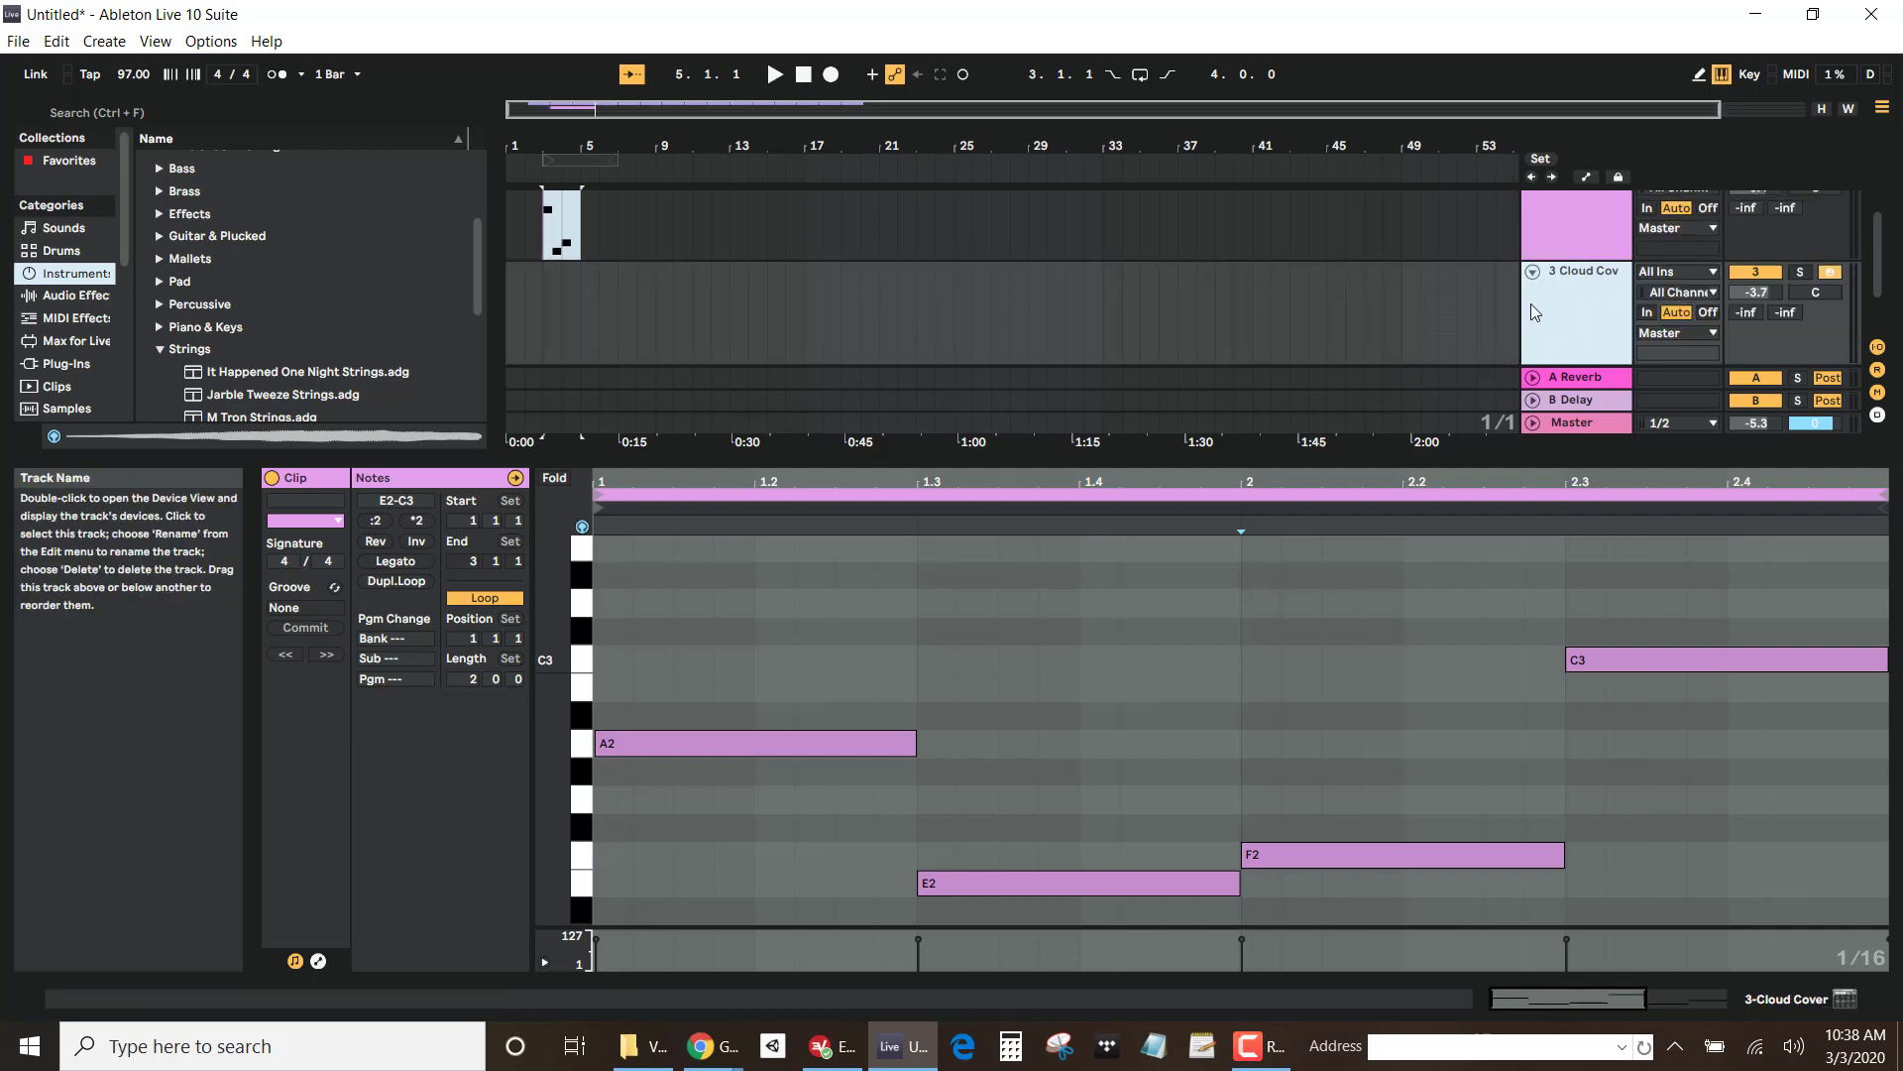
pyautogui.click(563, 288)
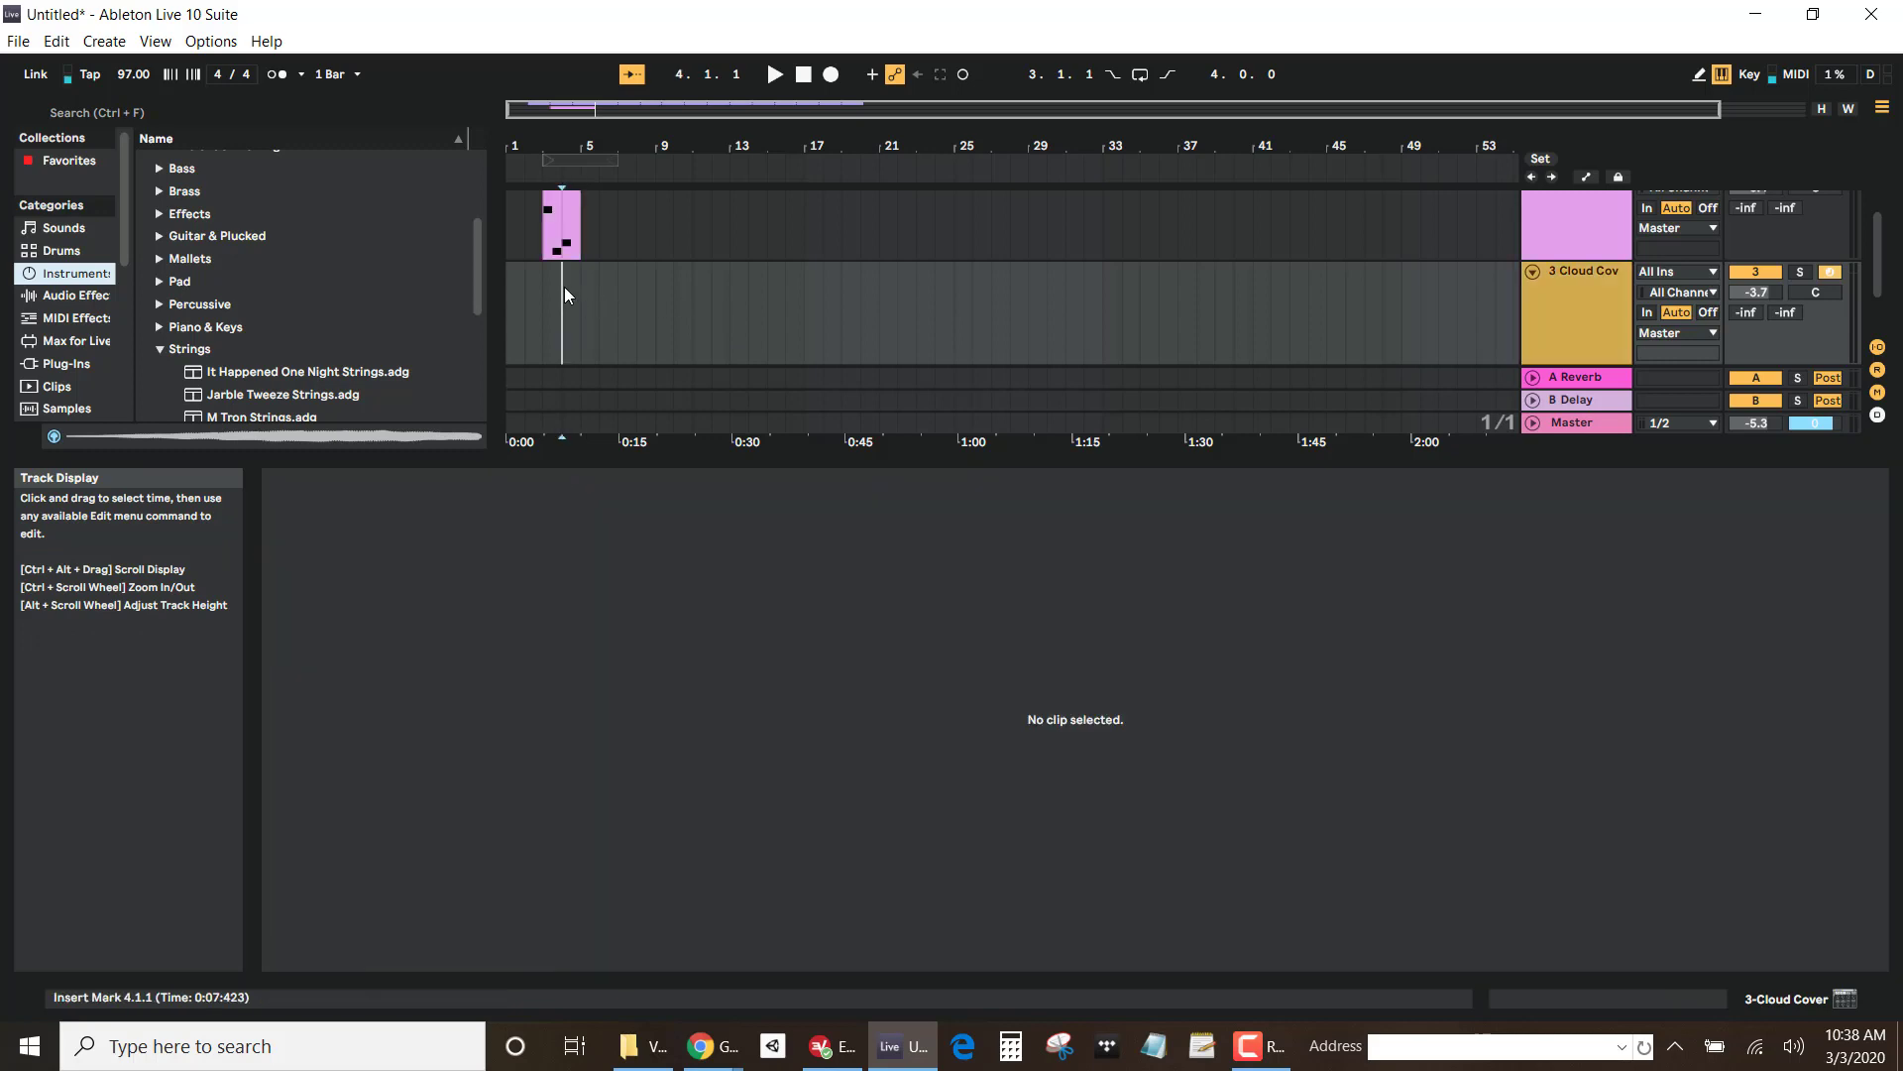
pyautogui.rightClick(563, 289)
pyautogui.click(579, 295)
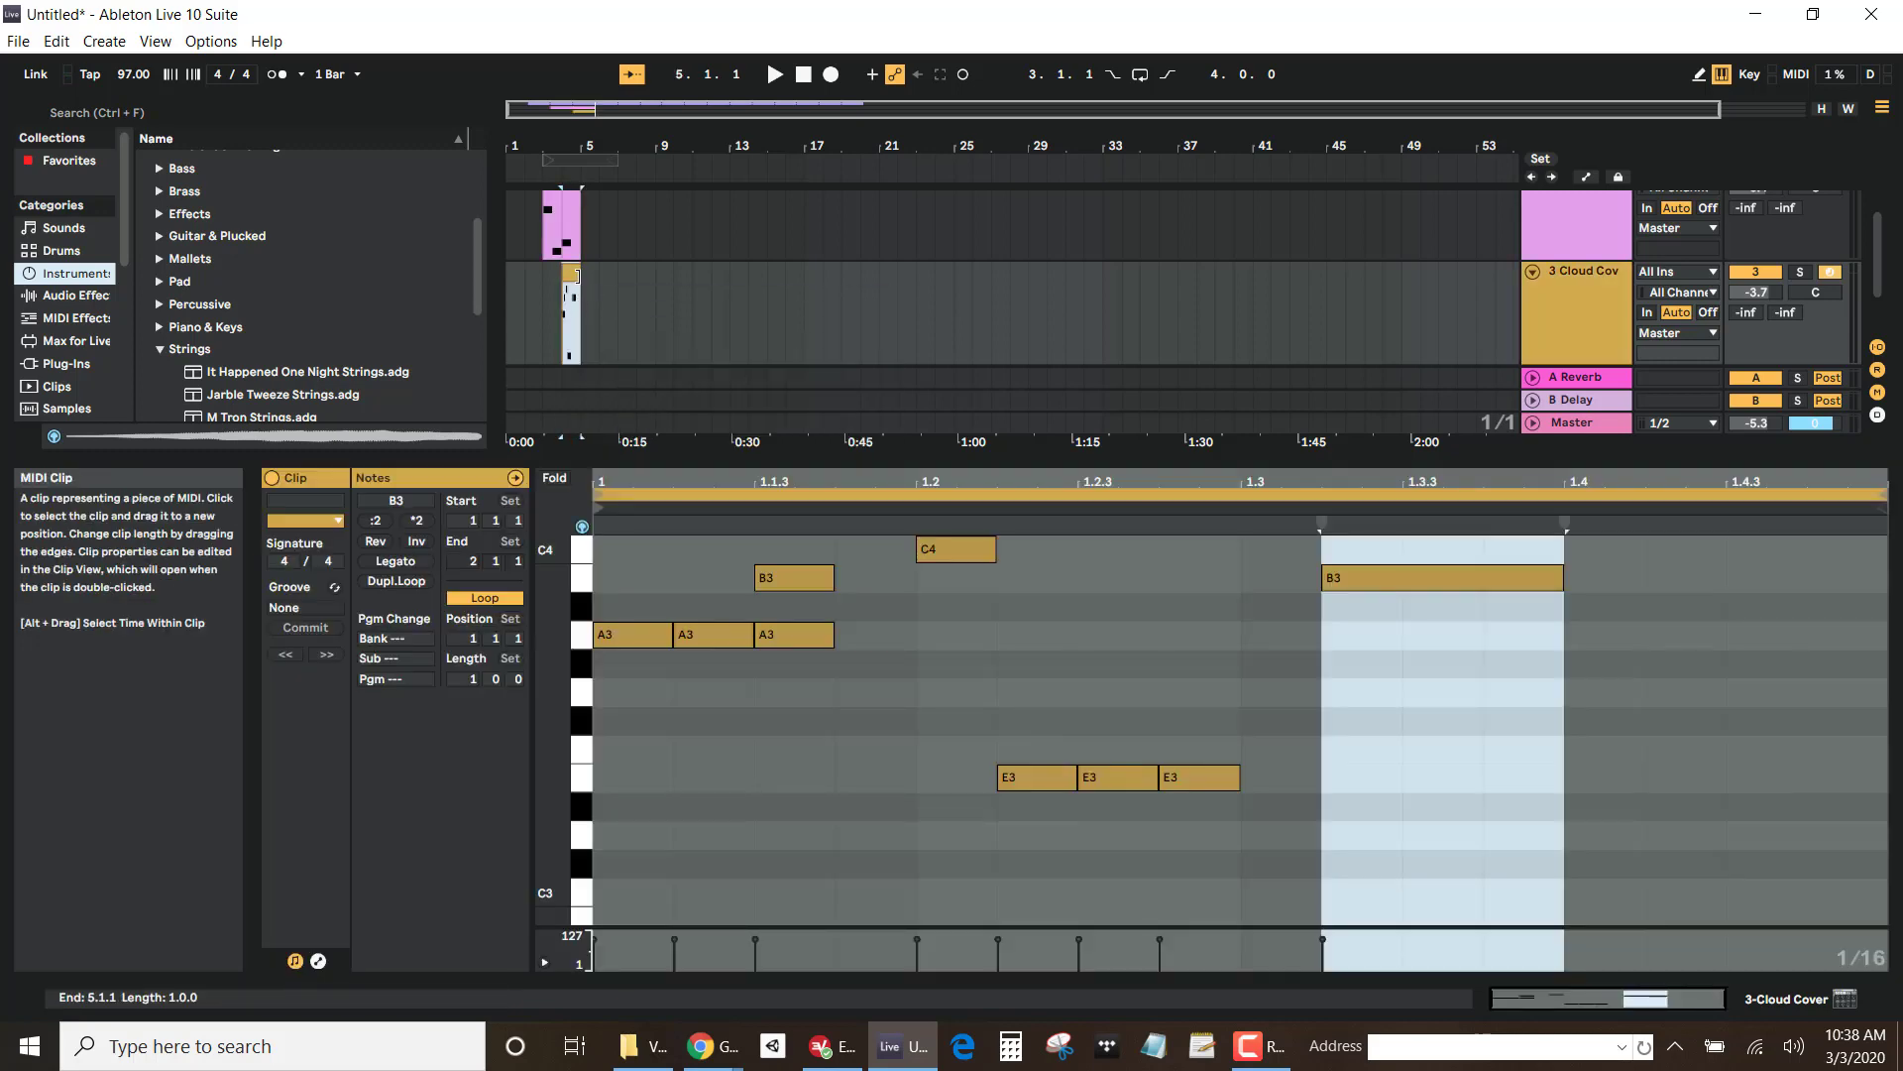
# Step: Duplicate the Cloud Cover clip six times in a row so the copies run up to 11.1.1
pyautogui.hotkey('ctrl', 'd')
pyautogui.hotkey('ctrl', 'd')
pyautogui.hotkey('ctrl', 'd')
pyautogui.hotkey('ctrl', 'd')
pyautogui.hotkey('ctrl', 'd')
pyautogui.hotkey('ctrl', 'd')
# Step: Extend the looped Boom Sub Bass arrangement clip to end at 11.1.1
pyautogui.scroll(3, 635, 311)
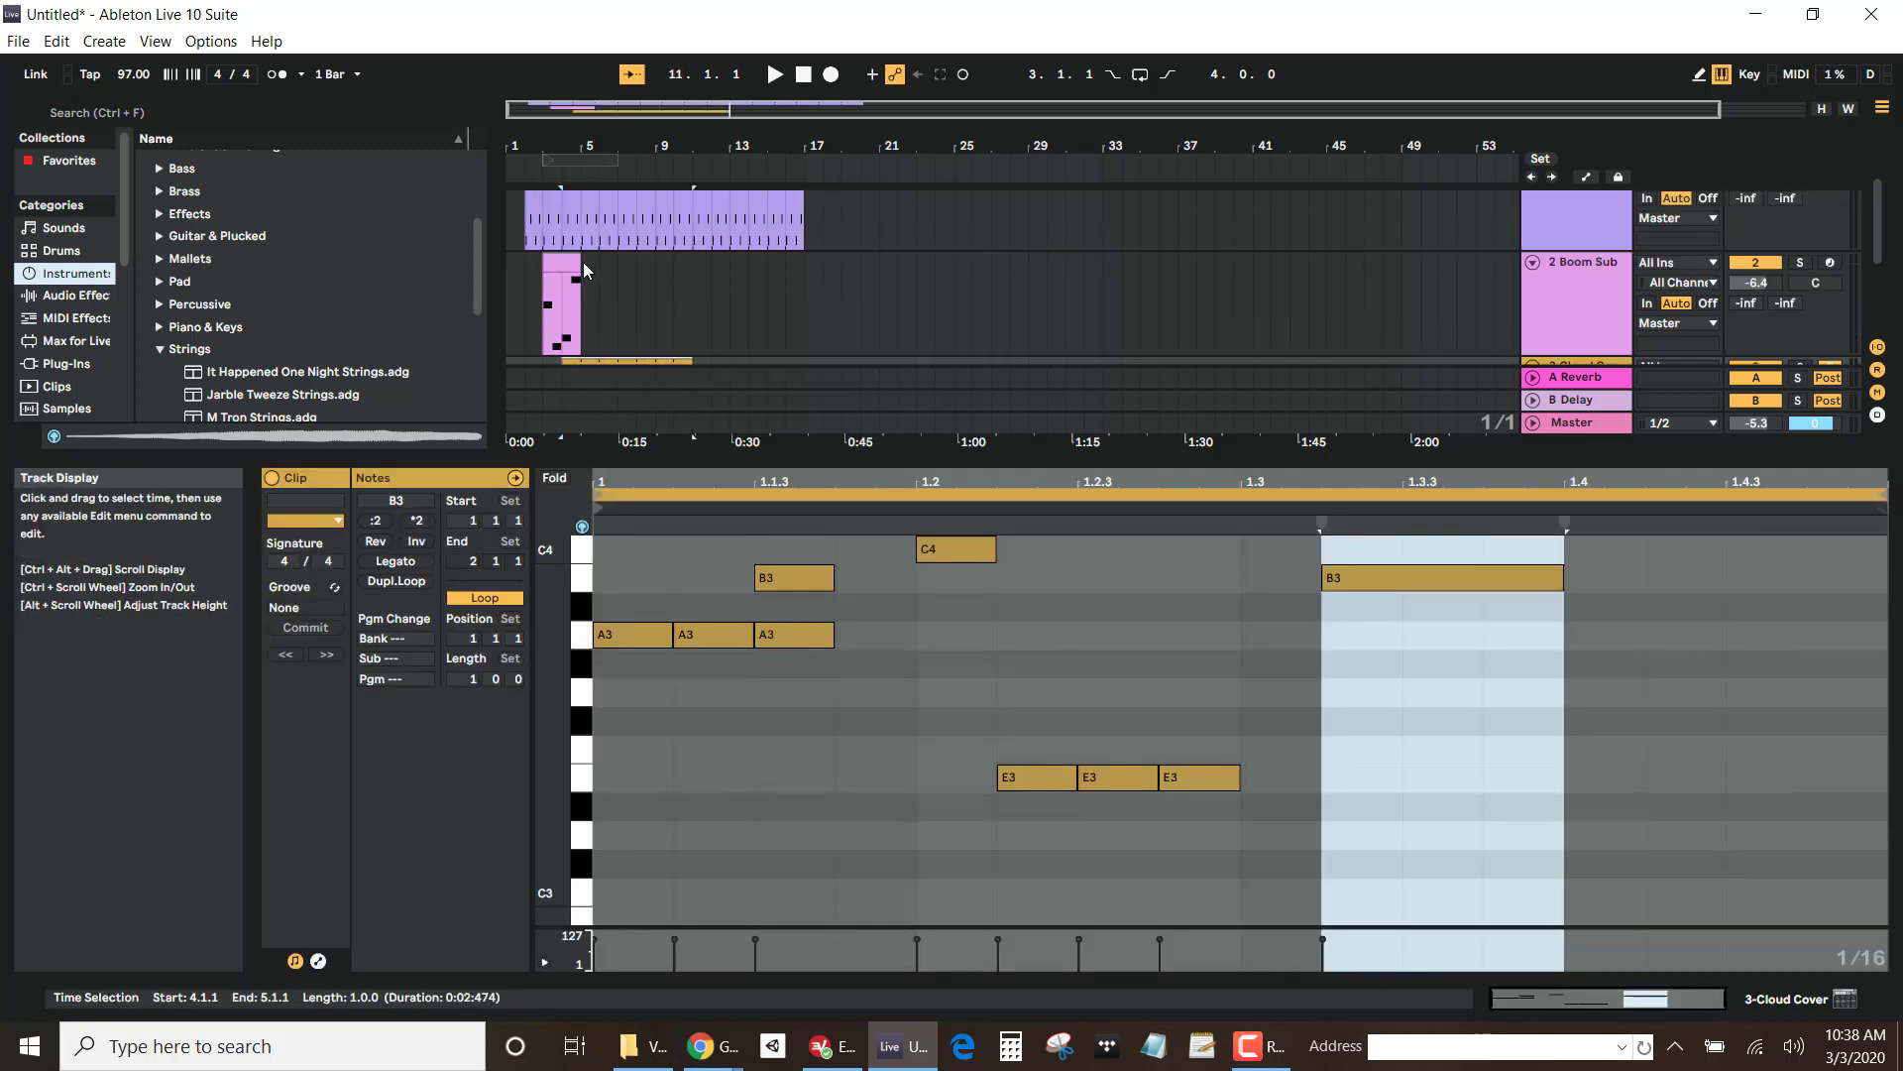
pyautogui.moveTo(579, 262); pyautogui.dragTo(692, 264)
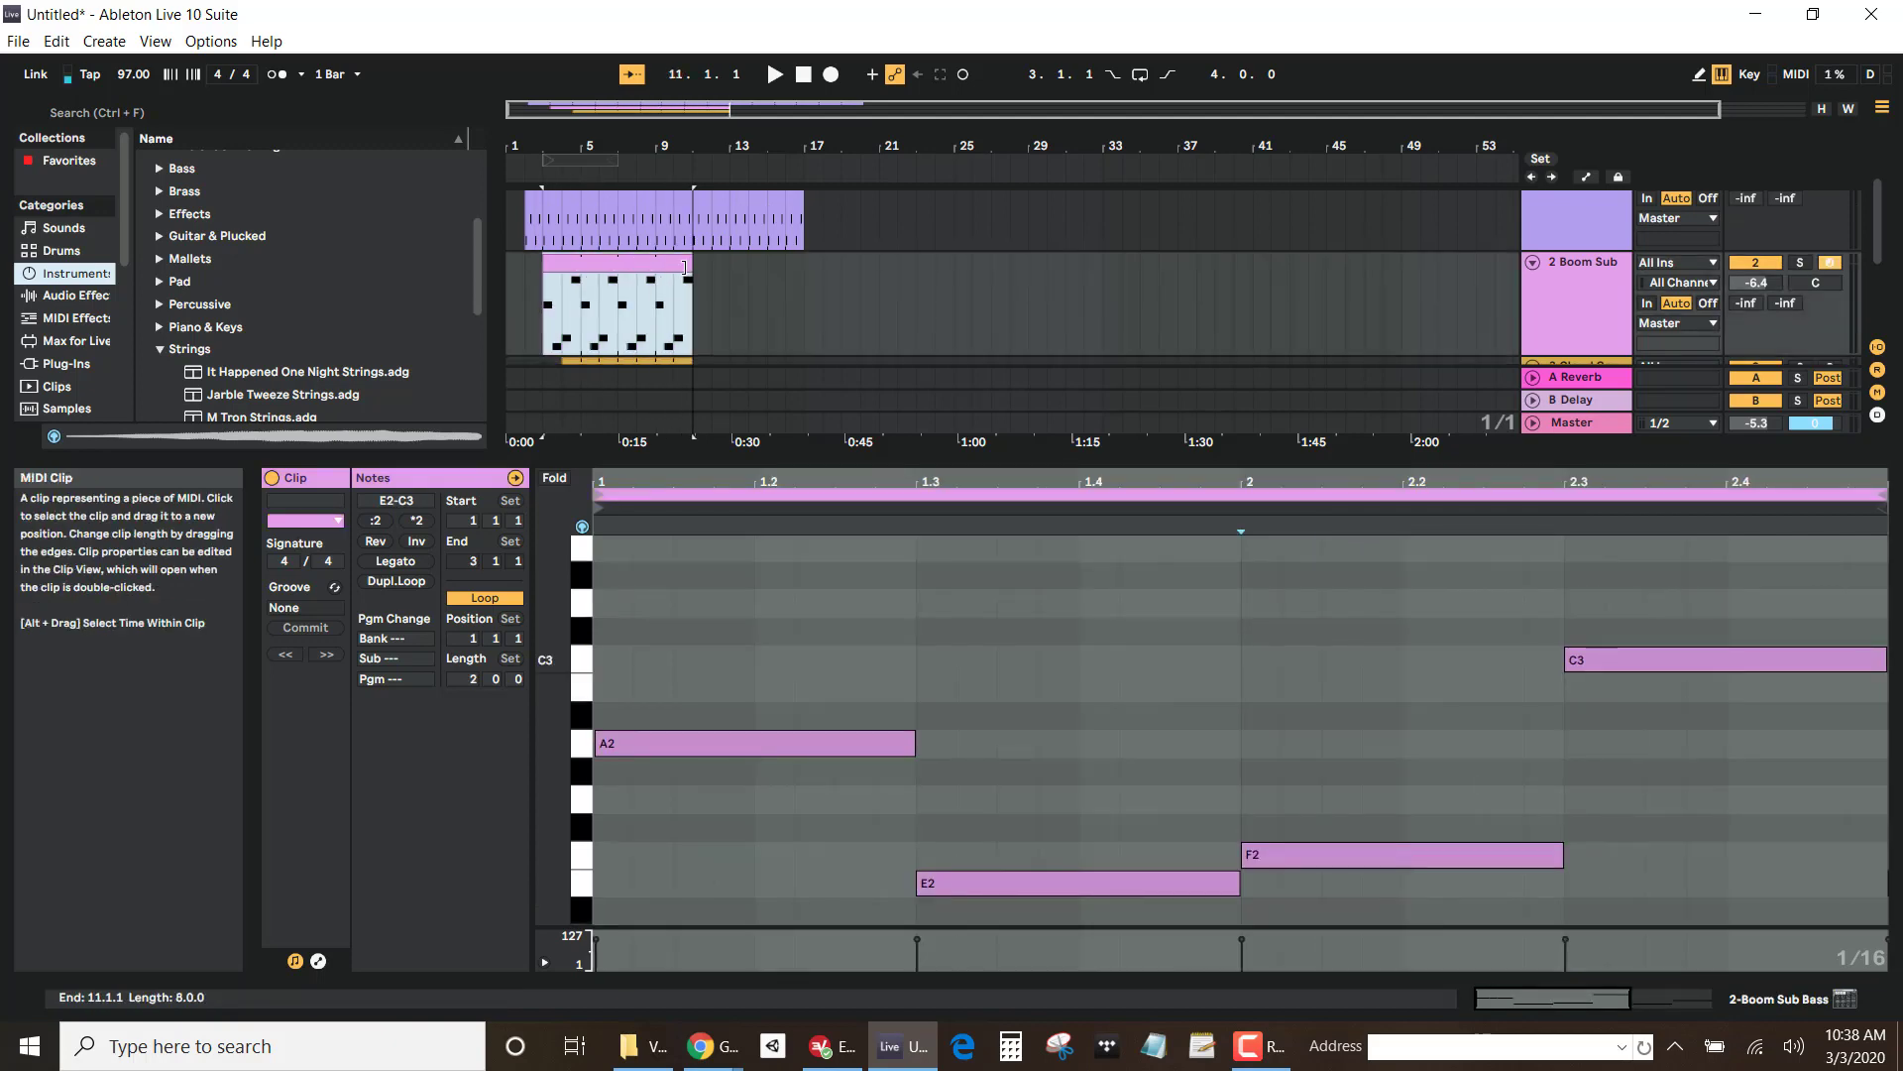
pyautogui.scroll(-2, 565, 288)
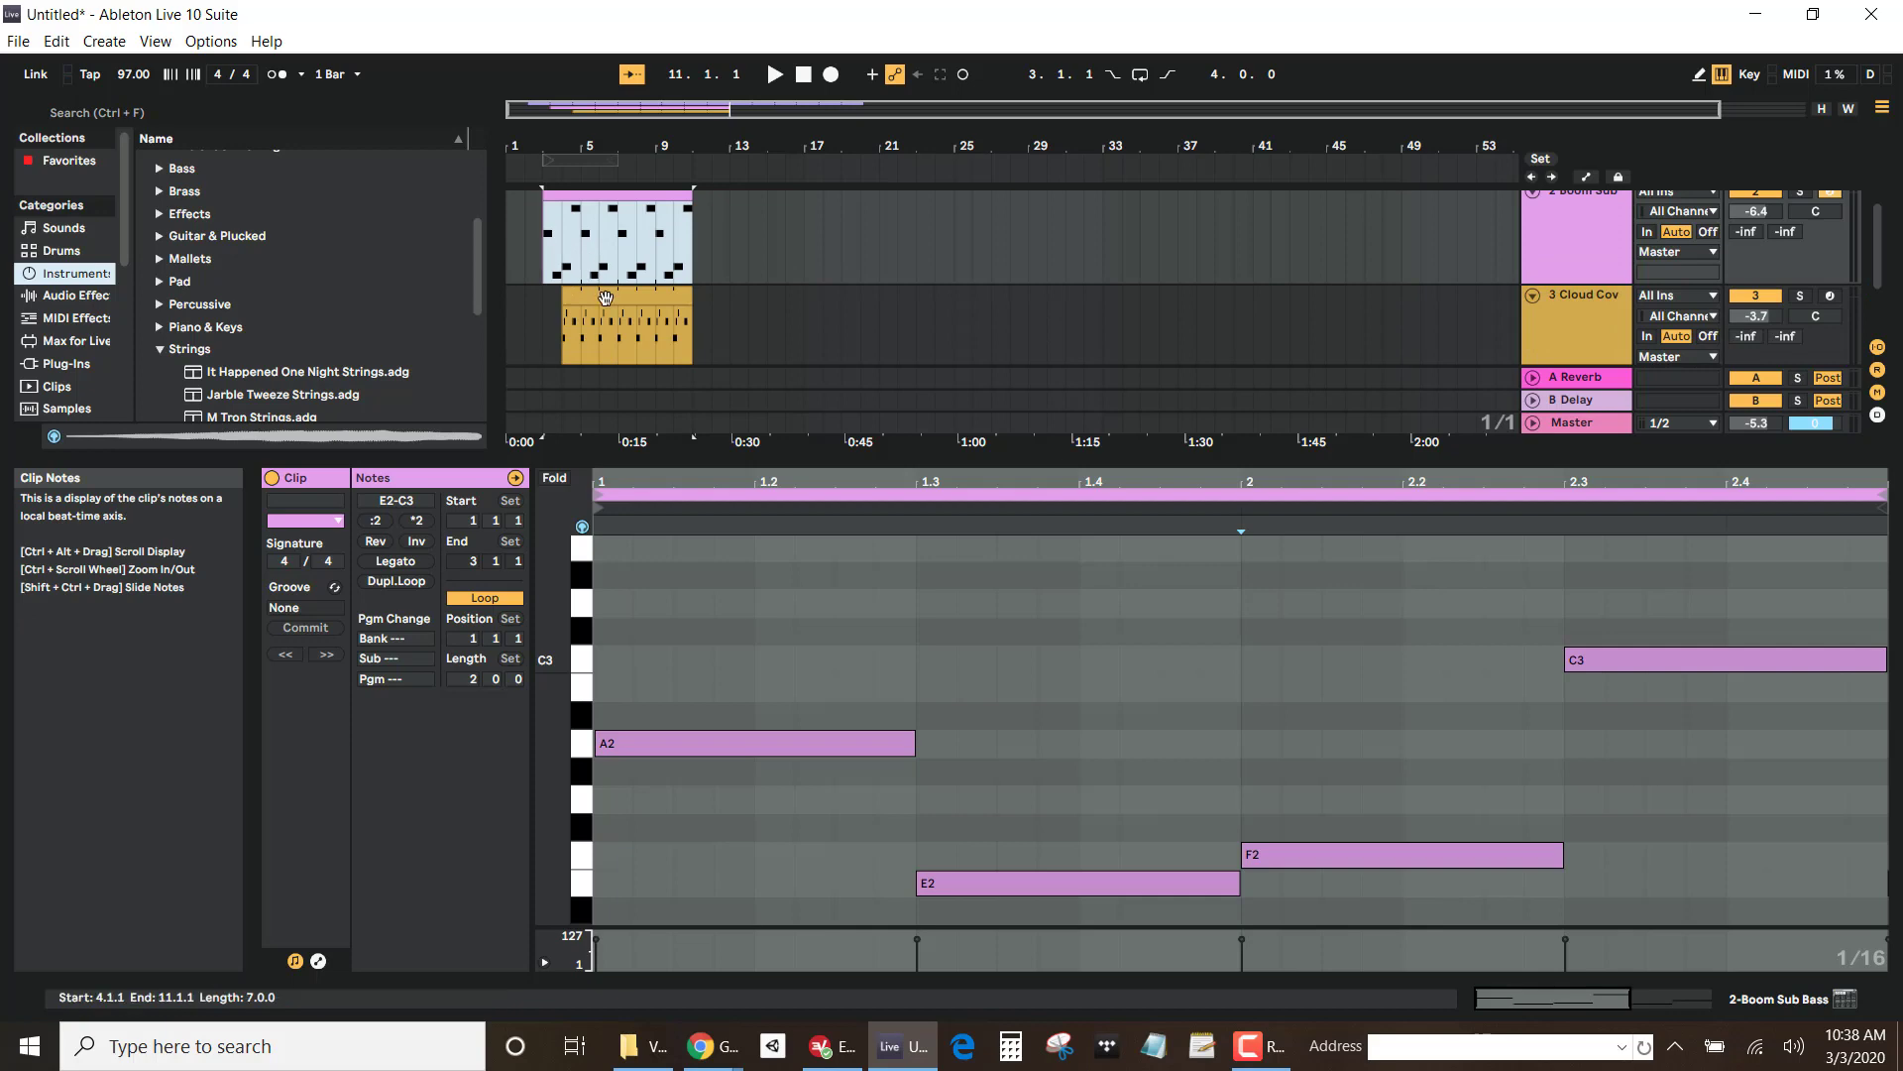
# Step: Enlarge the arrangement area above the Clip View so that all four tracks fit
pyautogui.click(527, 313)
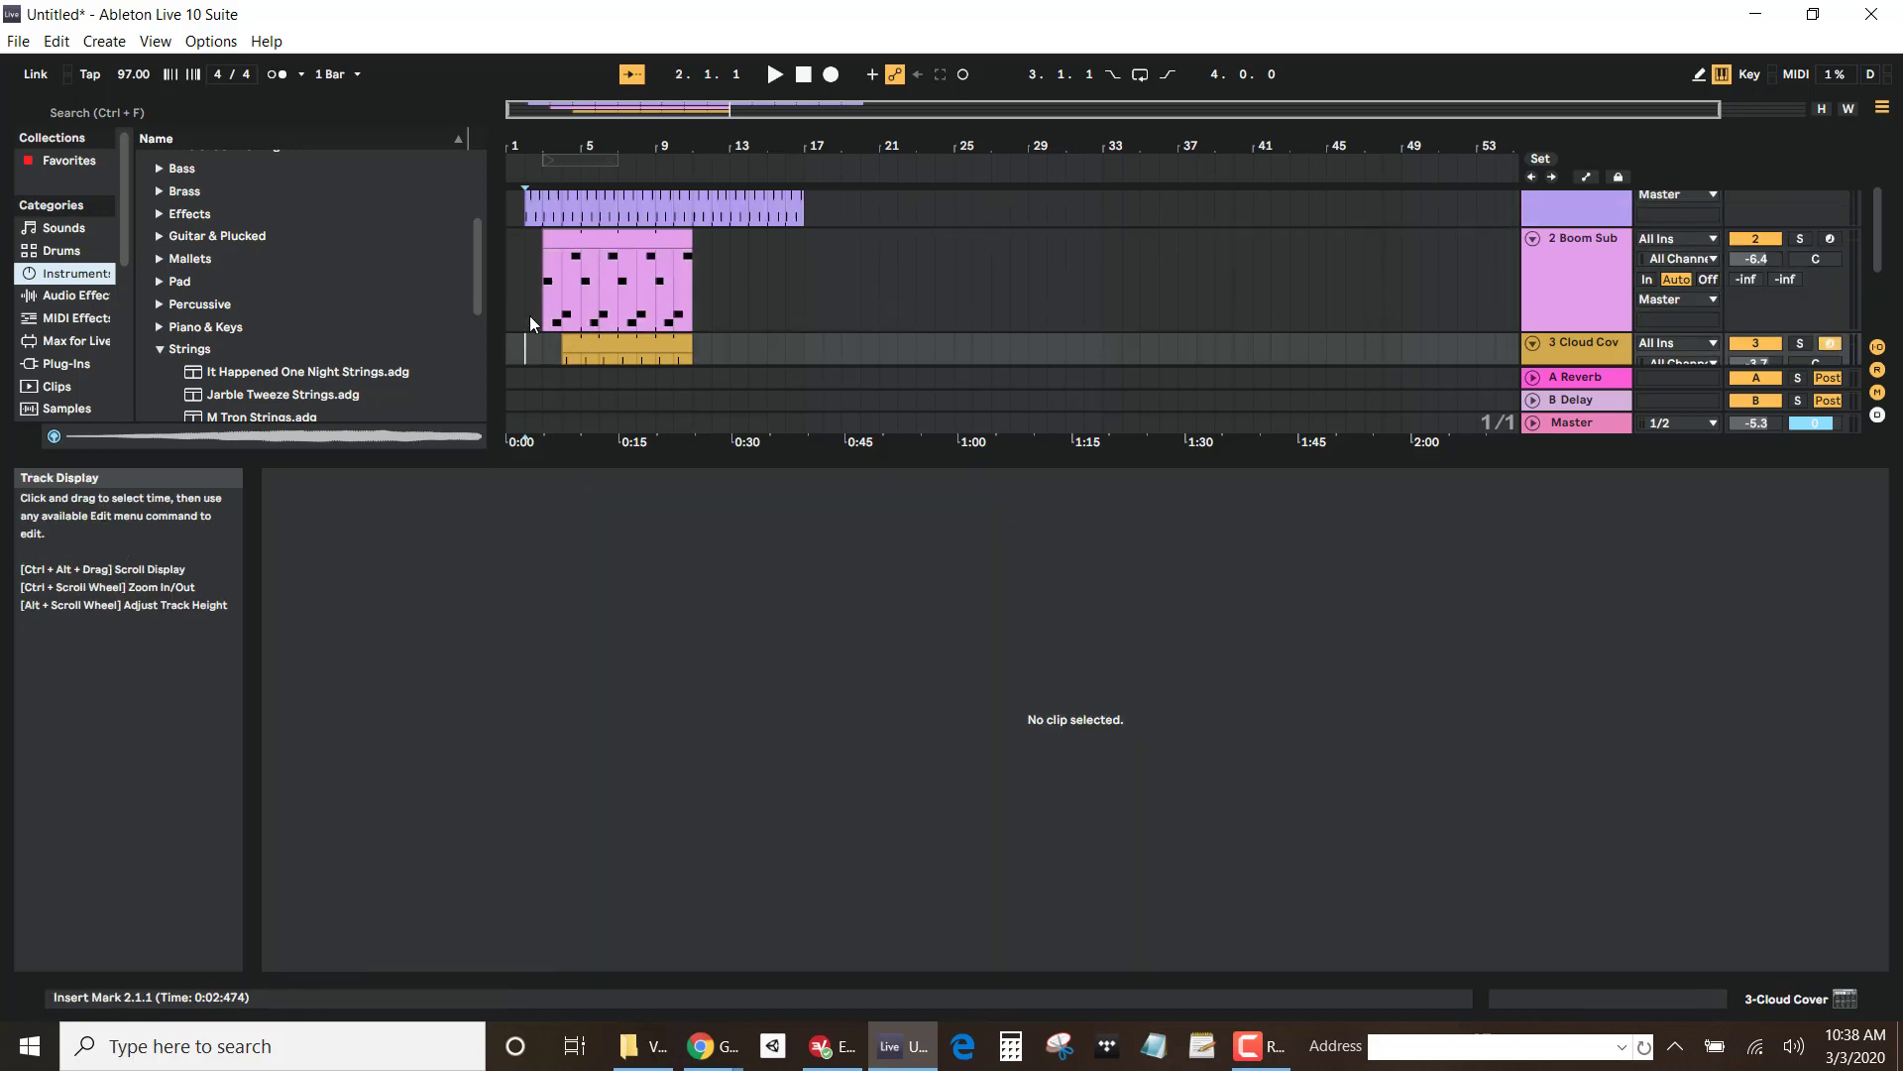
pyautogui.scroll(2, 530, 316)
pyautogui.scroll(-2, 529, 316)
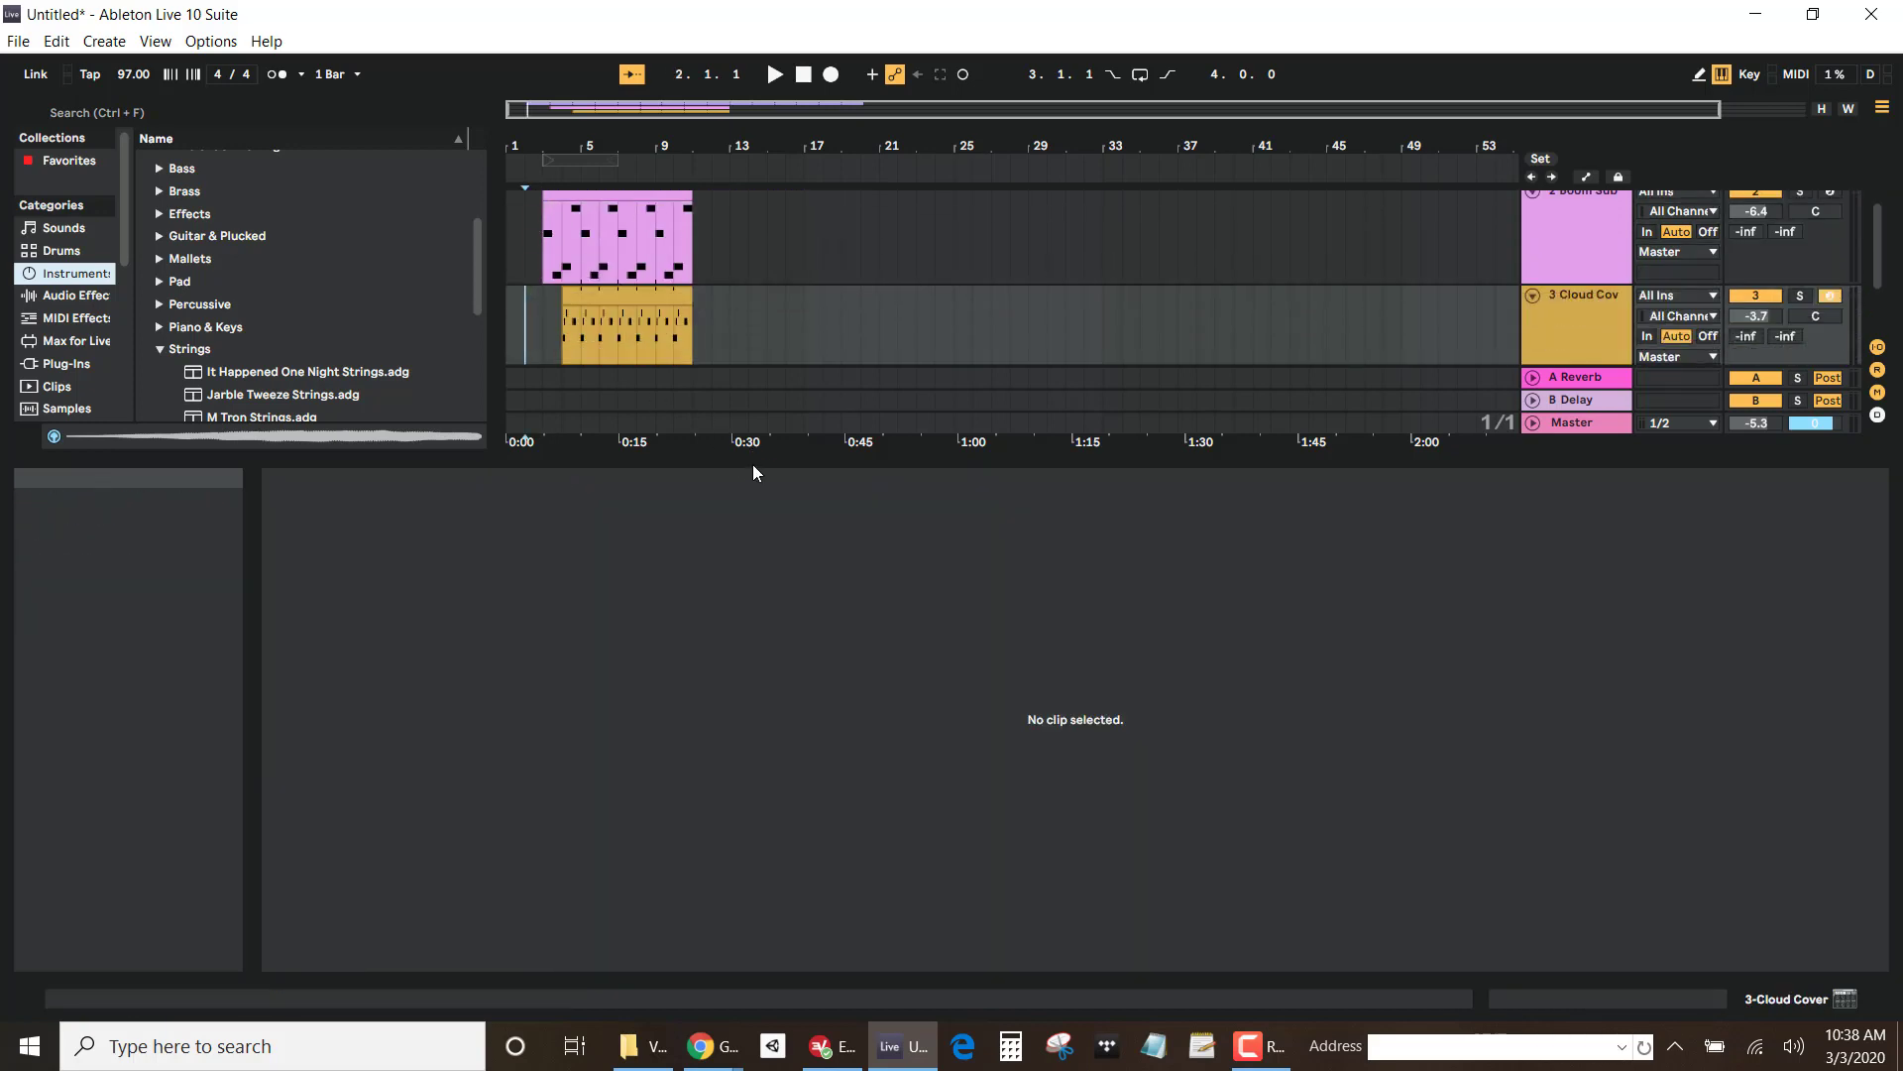
pyautogui.moveTo(754, 460); pyautogui.dragTo(759, 739)
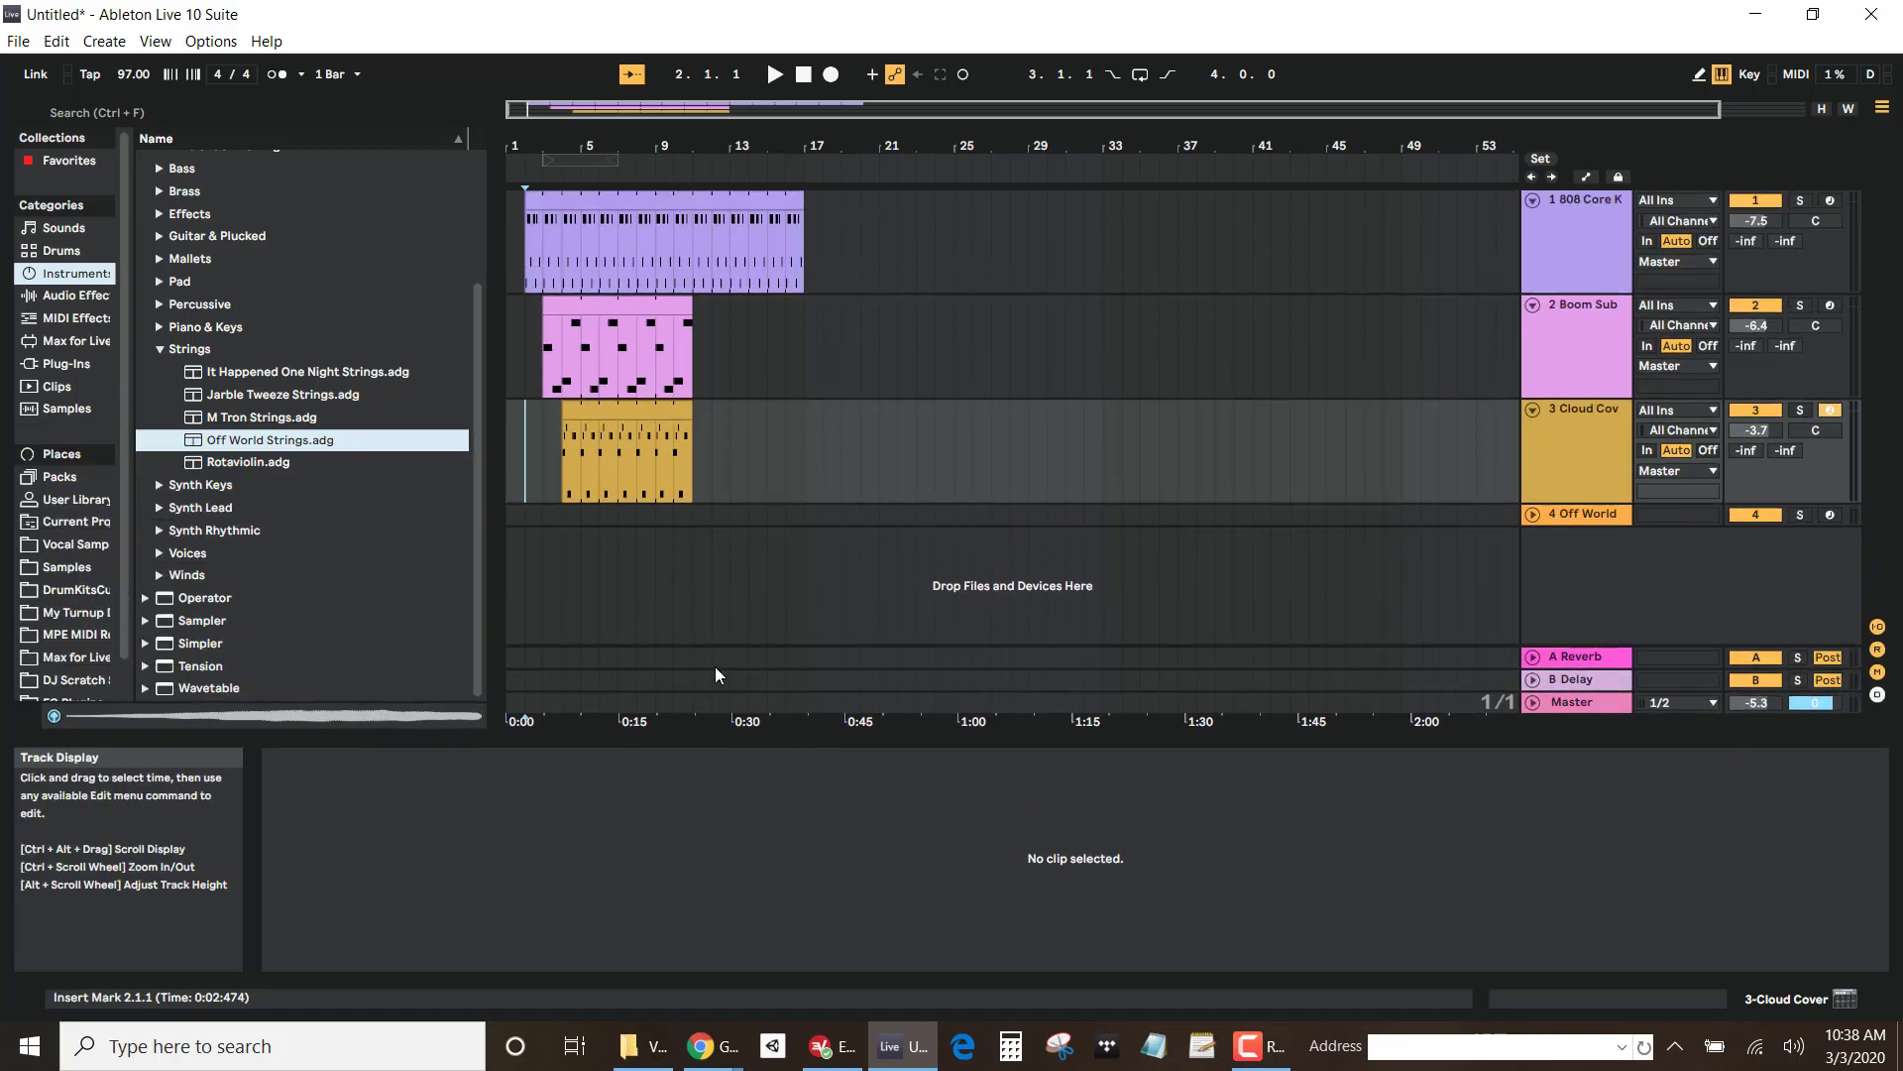
# Step: Play the arrangement from 2.1.1 to hear how the parts enter one after another
pyautogui.click(537, 452)
pyautogui.click(526, 454)
pyautogui.press('space')
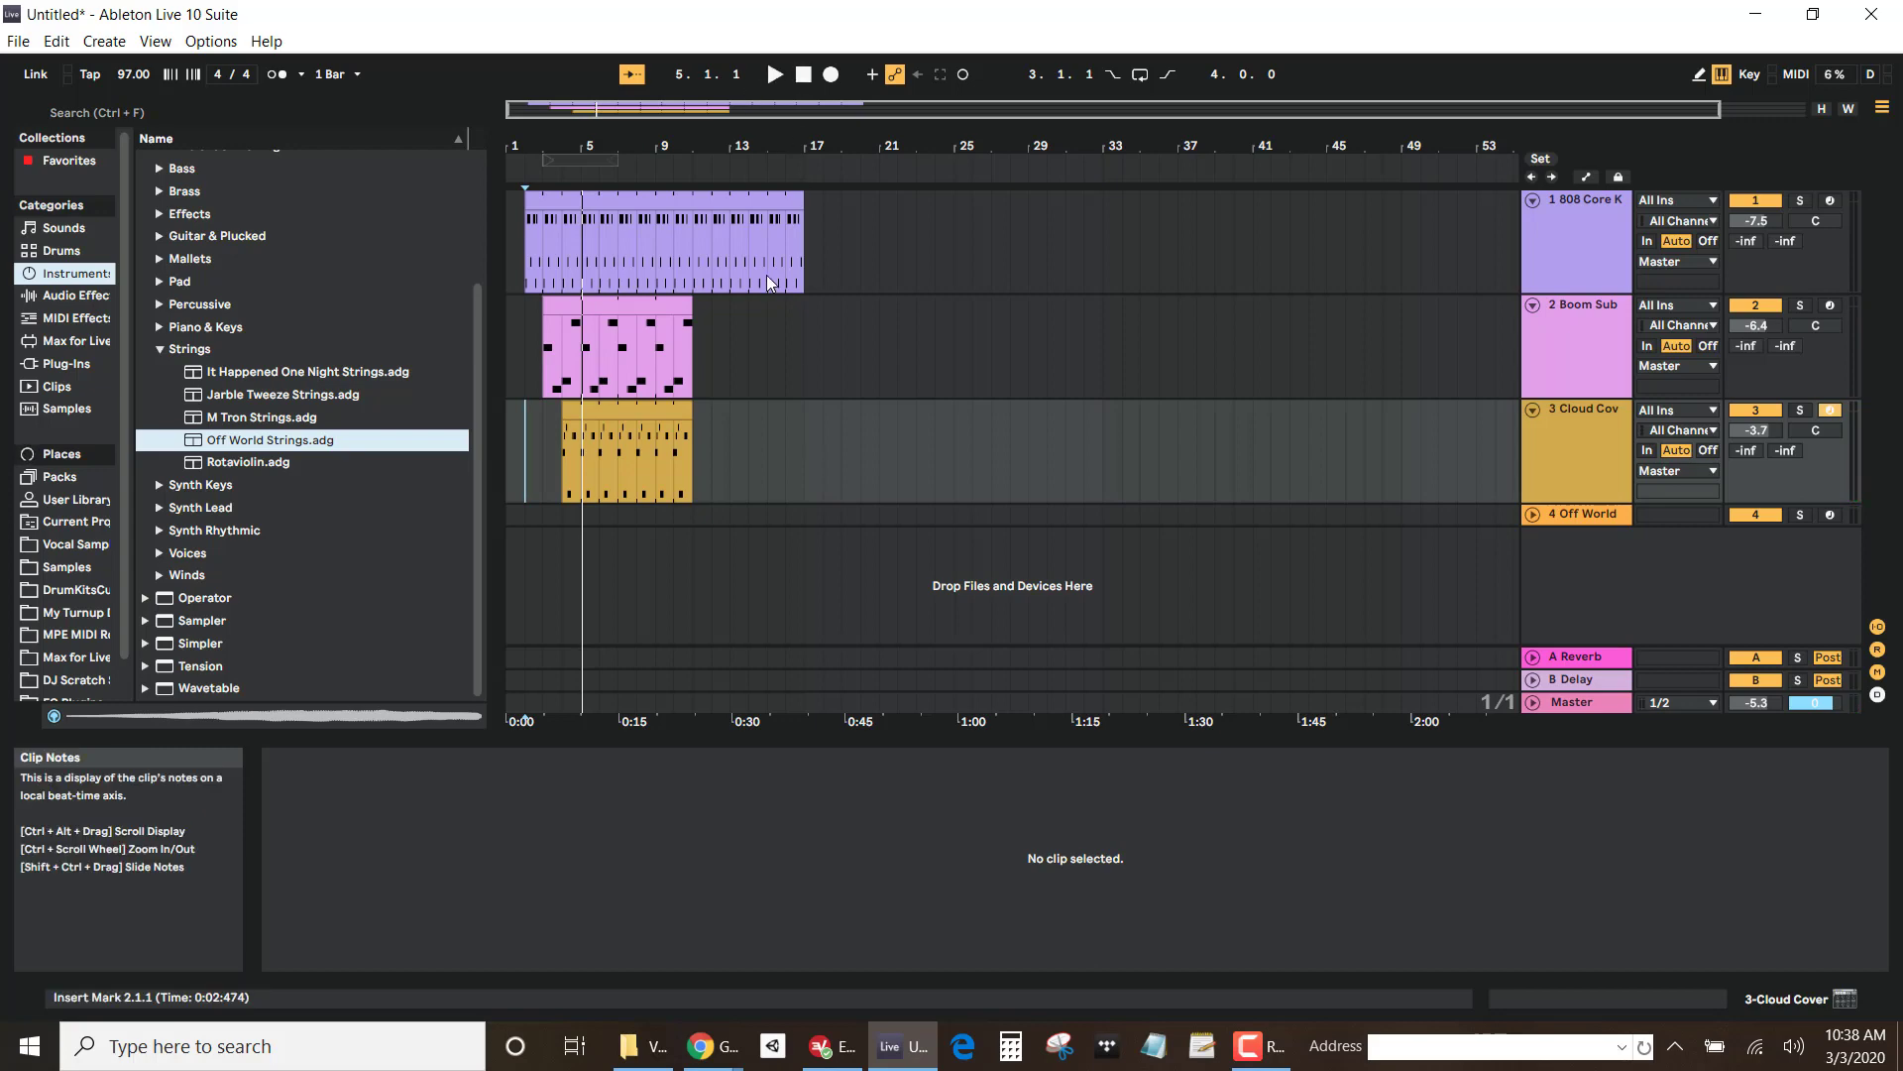
# Step: Copy the first Off World Strings session clip and paste it at 5.1.1 on its unfolded arrangement track
pyautogui.press('Tab')
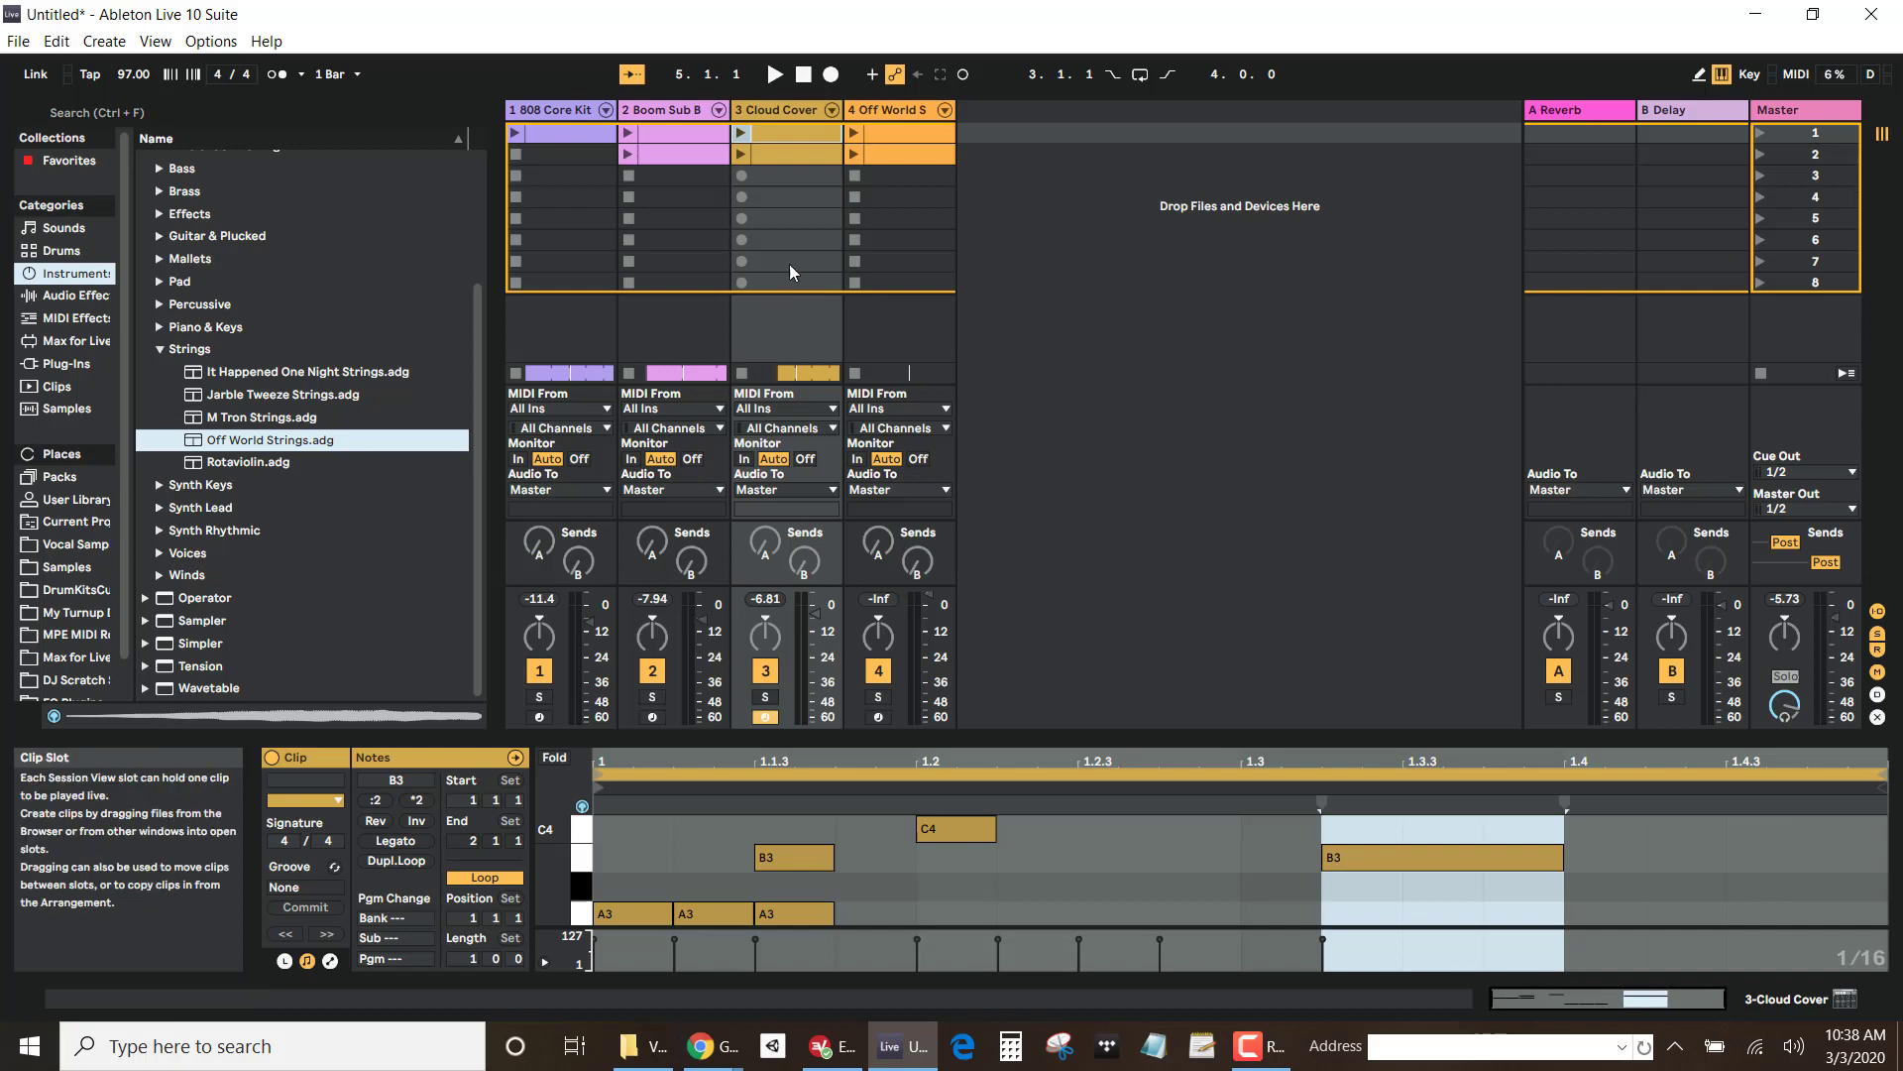
pyautogui.click(891, 130)
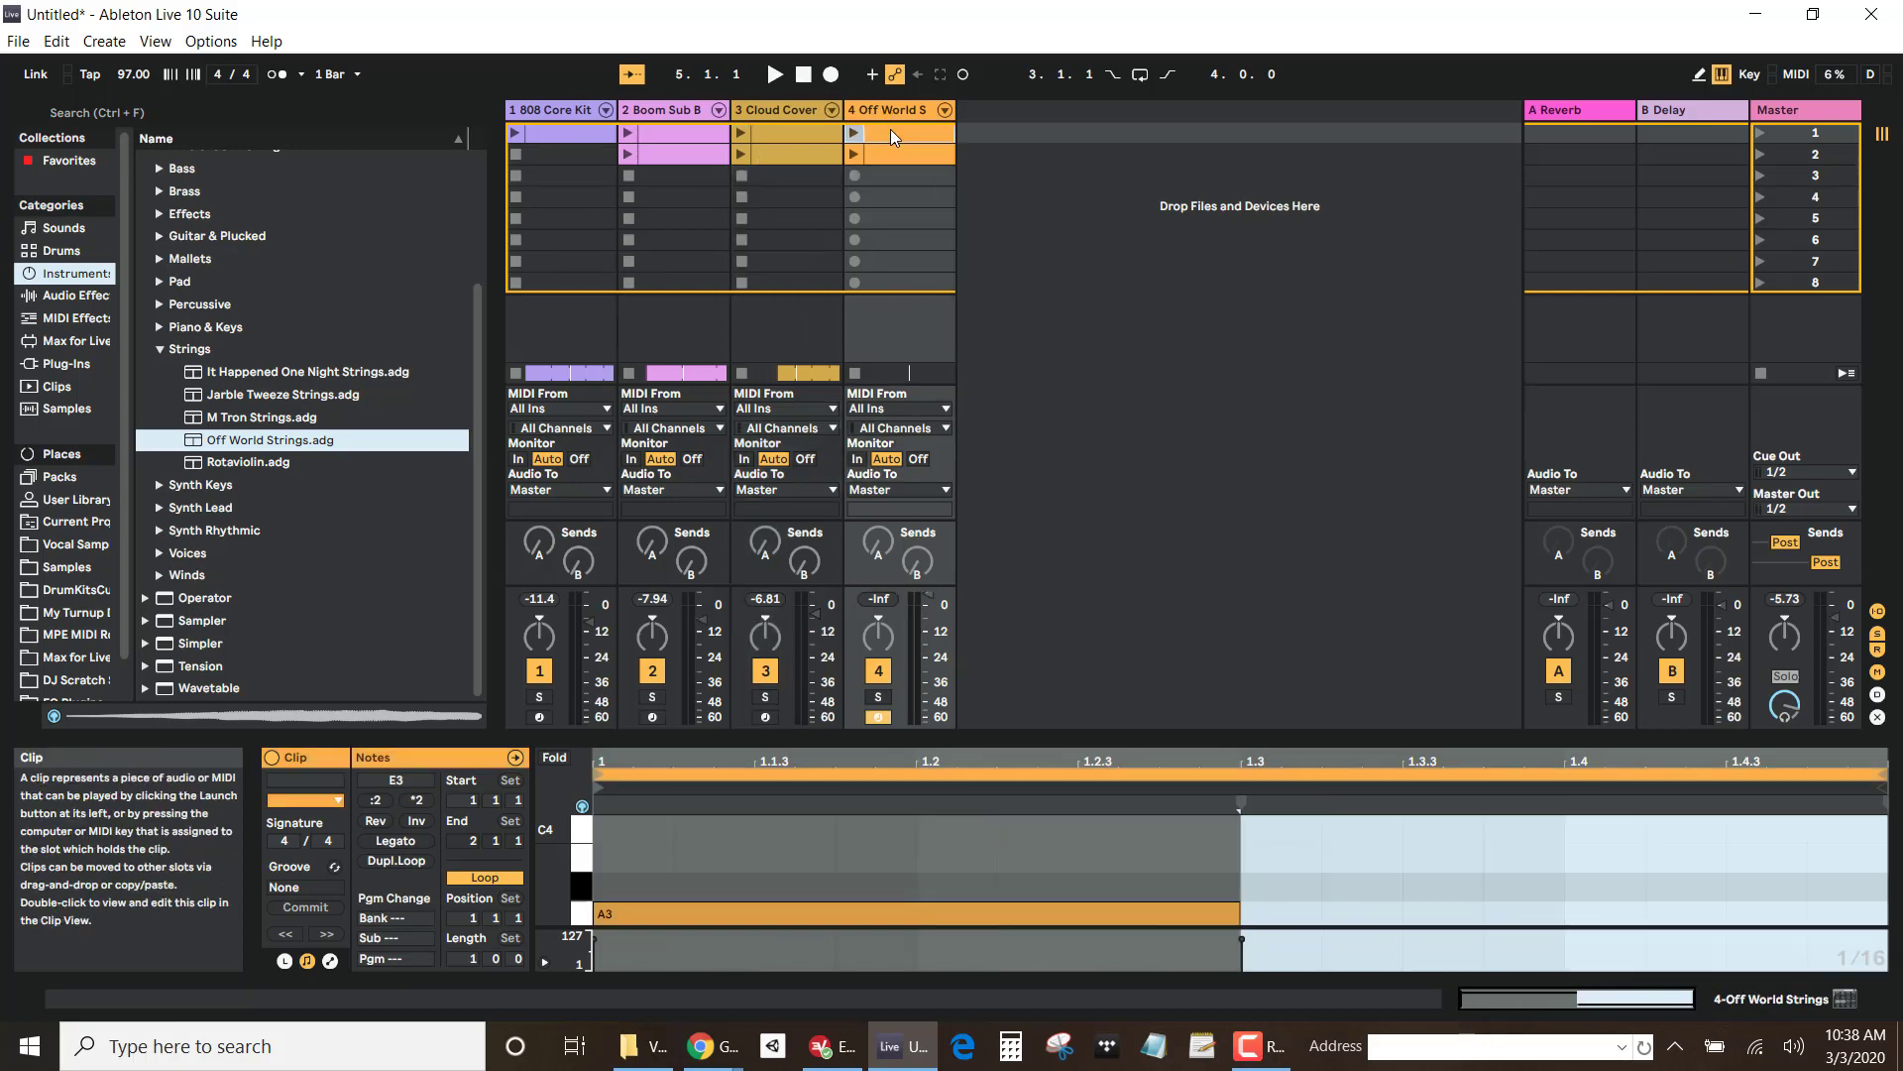
pyautogui.rightClick(891, 128)
pyautogui.click(912, 161)
pyautogui.press('Tab')
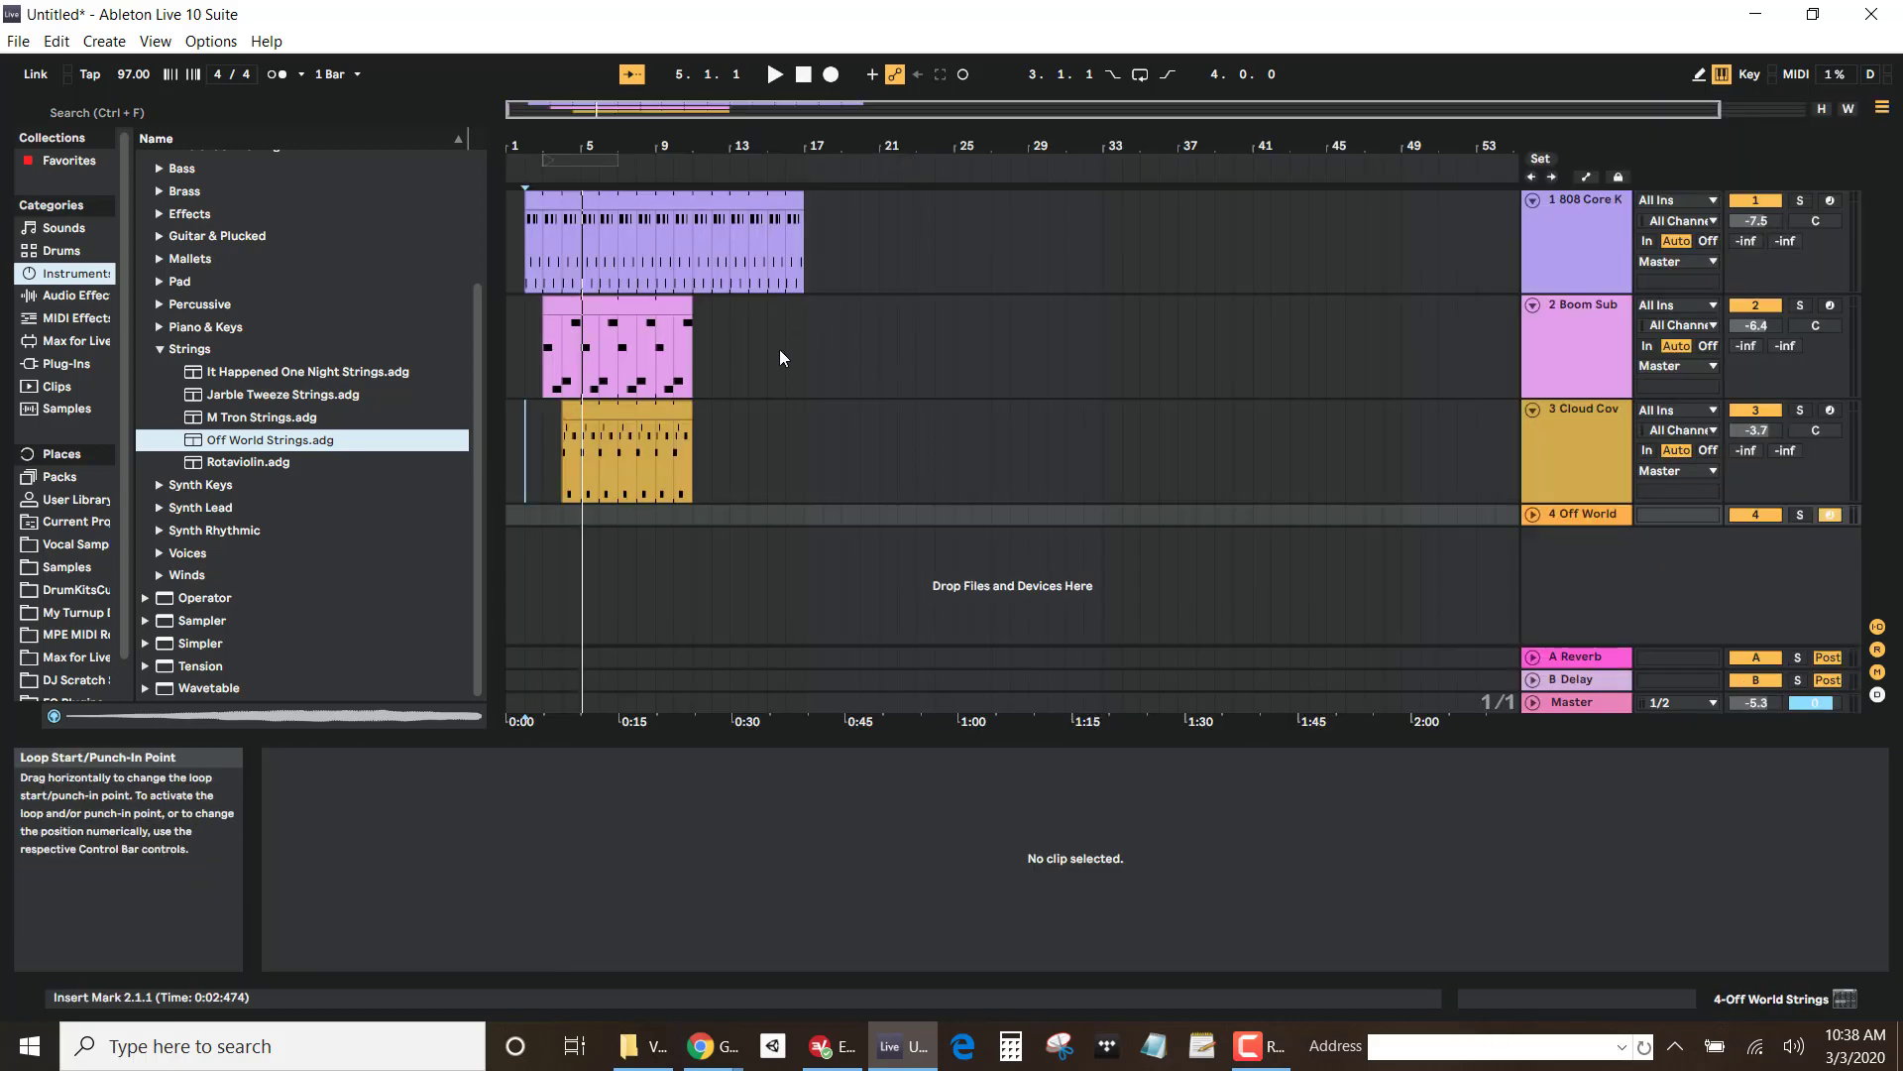
pyautogui.click(1533, 515)
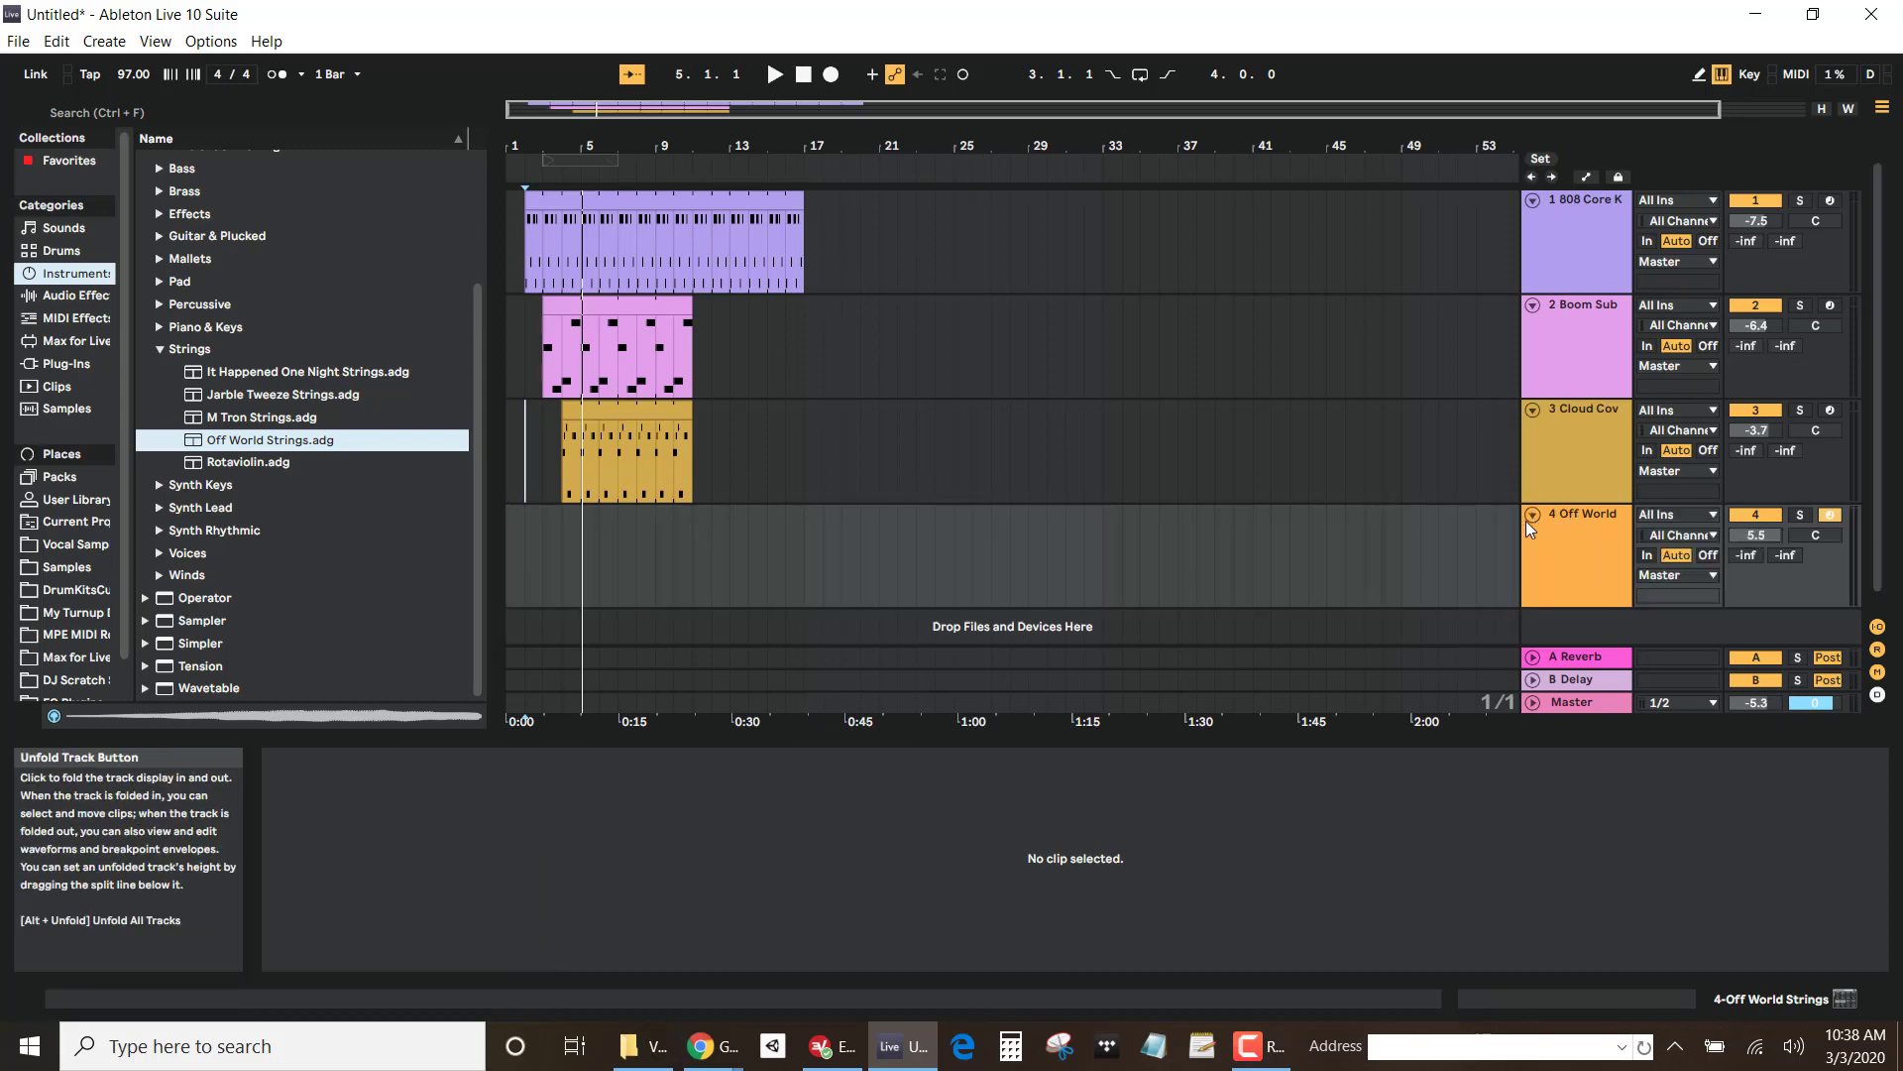
pyautogui.click(583, 521)
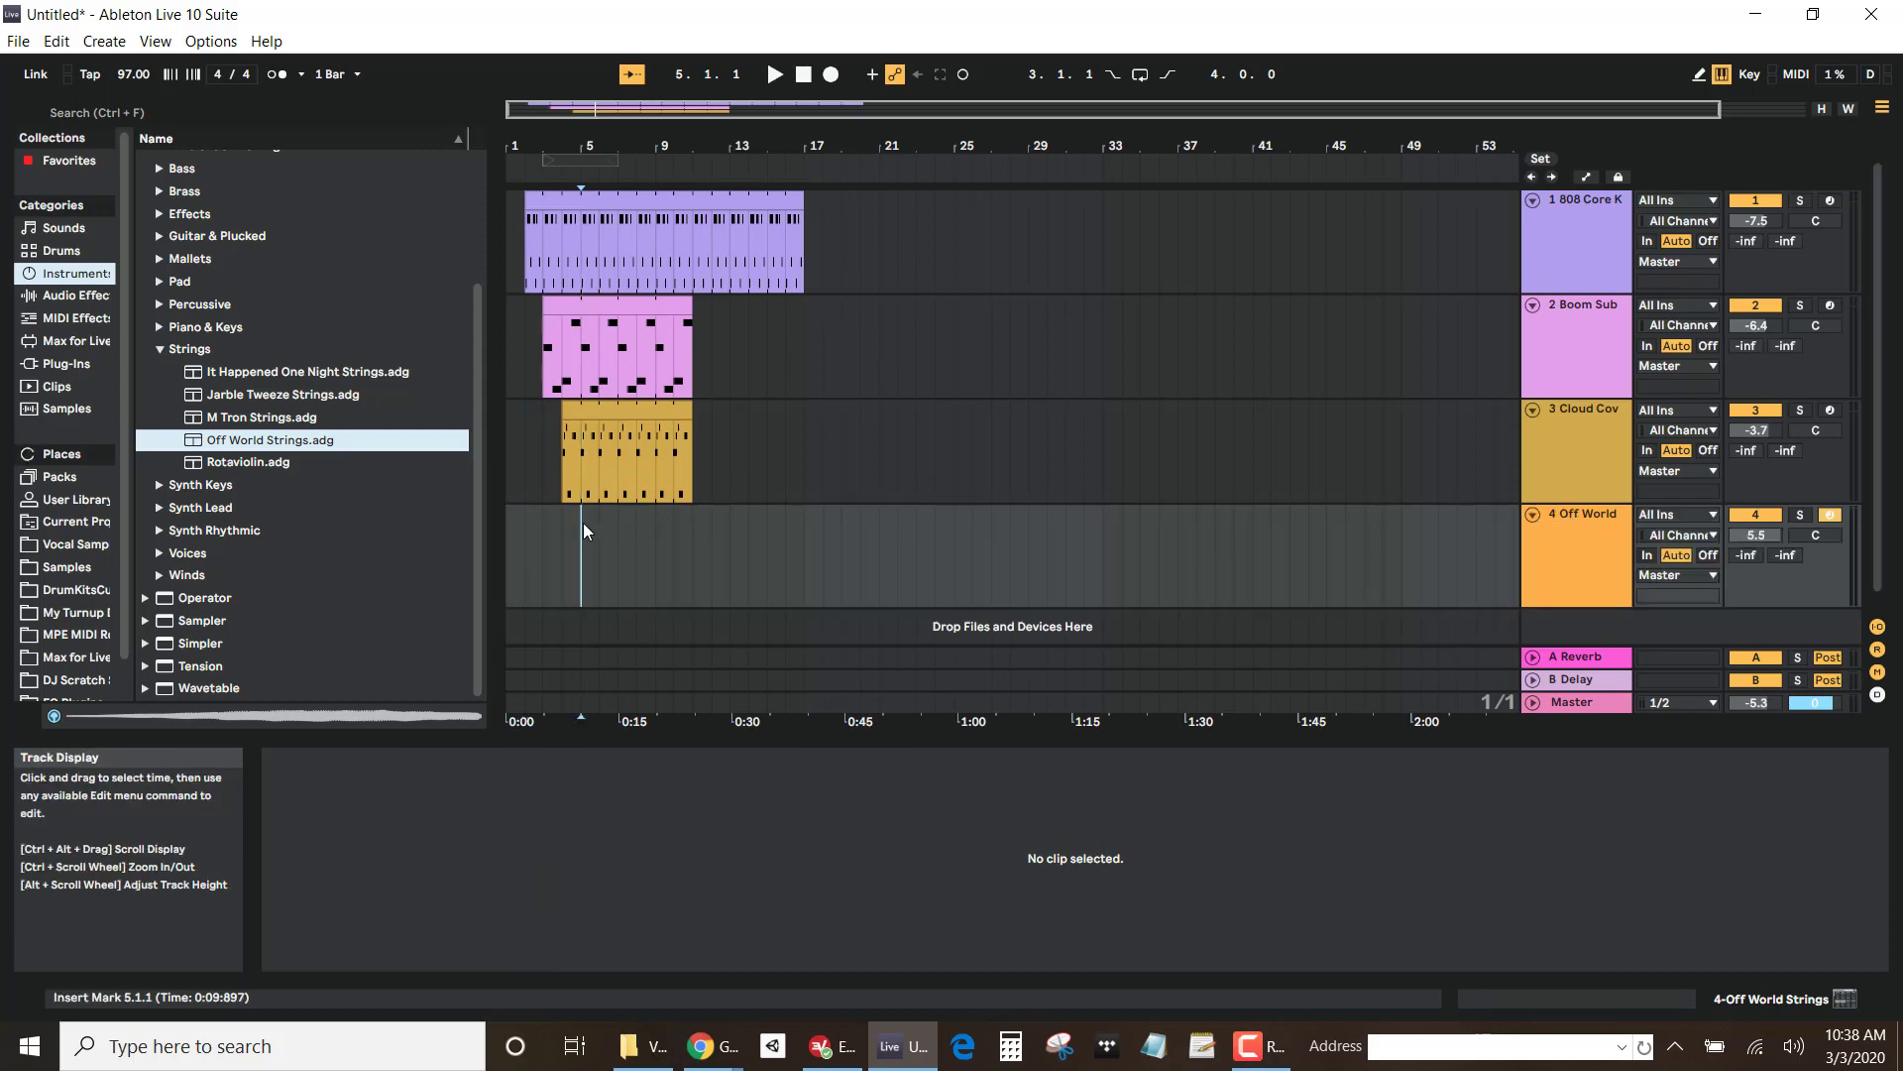
pyautogui.rightClick(583, 521)
pyautogui.click(595, 536)
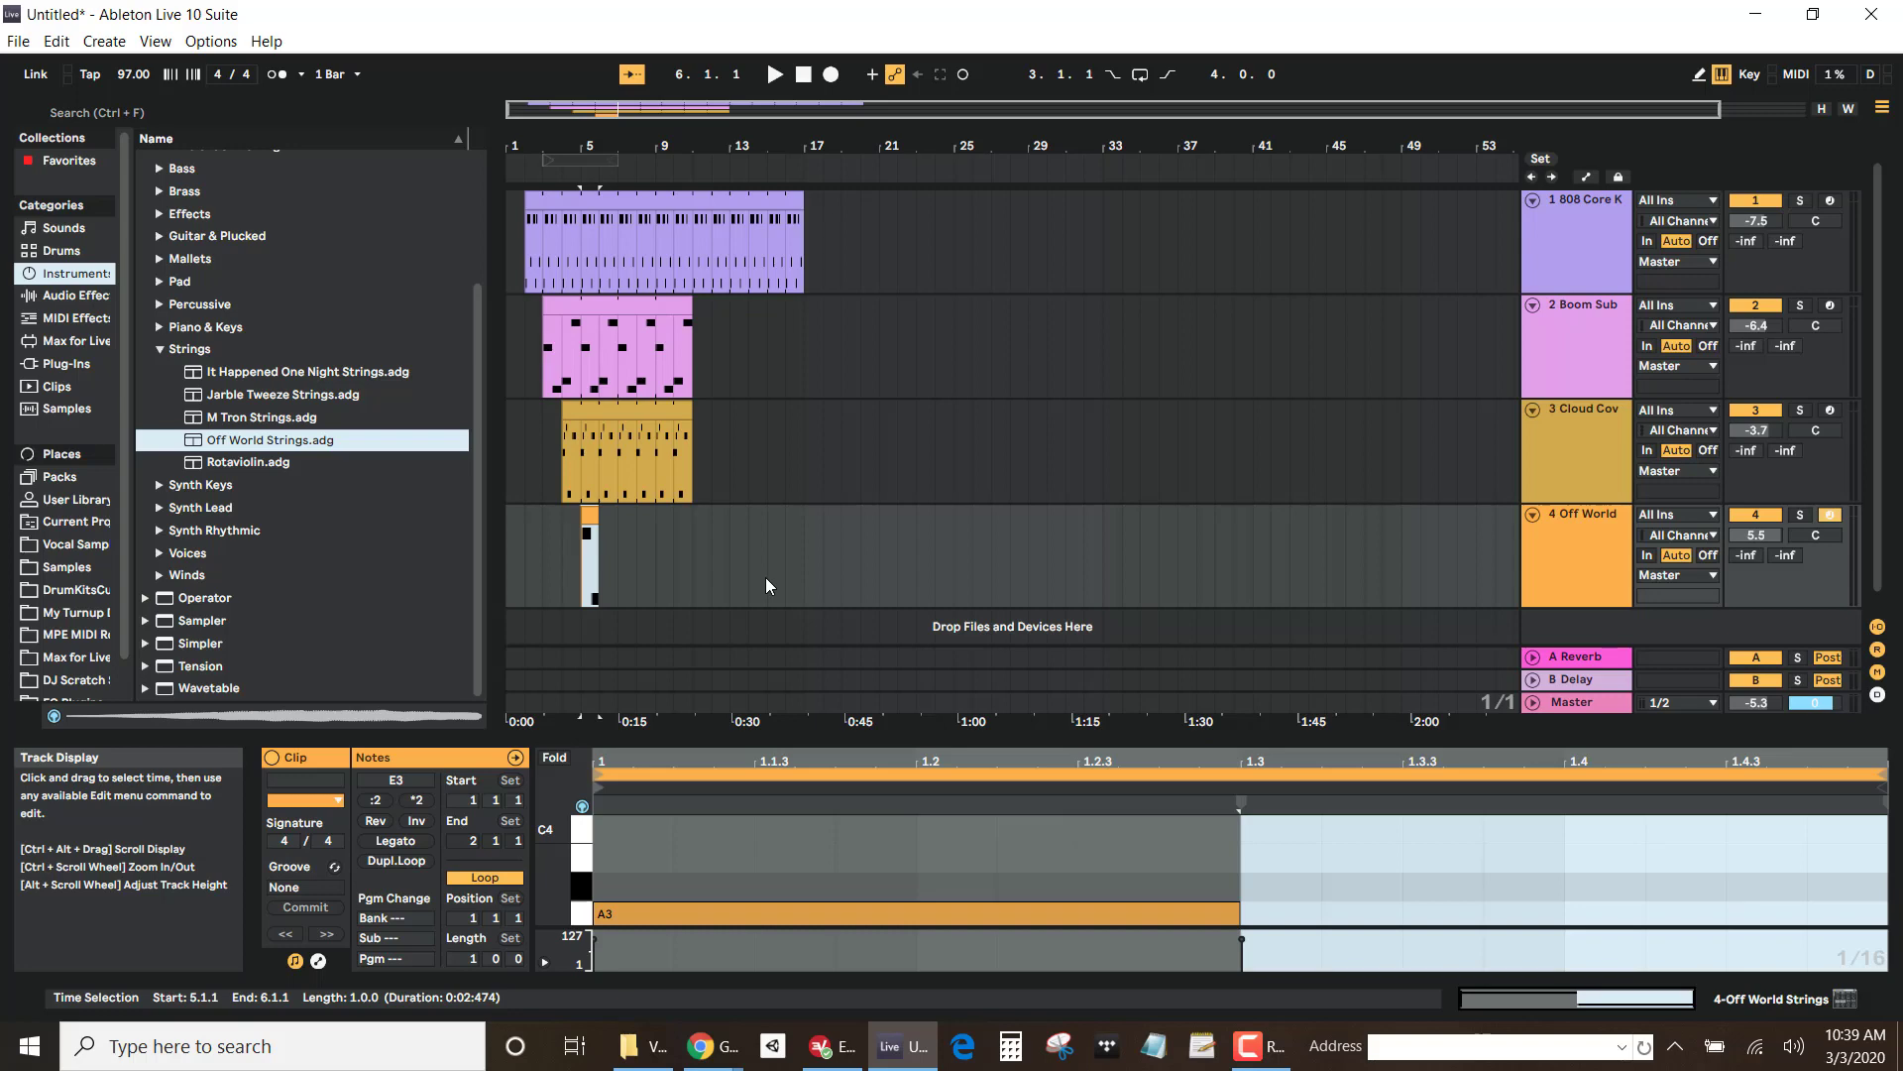
# Step: Copy the second Off World Strings session clip and paste it at 6.1.1 on its arrangement track
pyautogui.press('Tab')
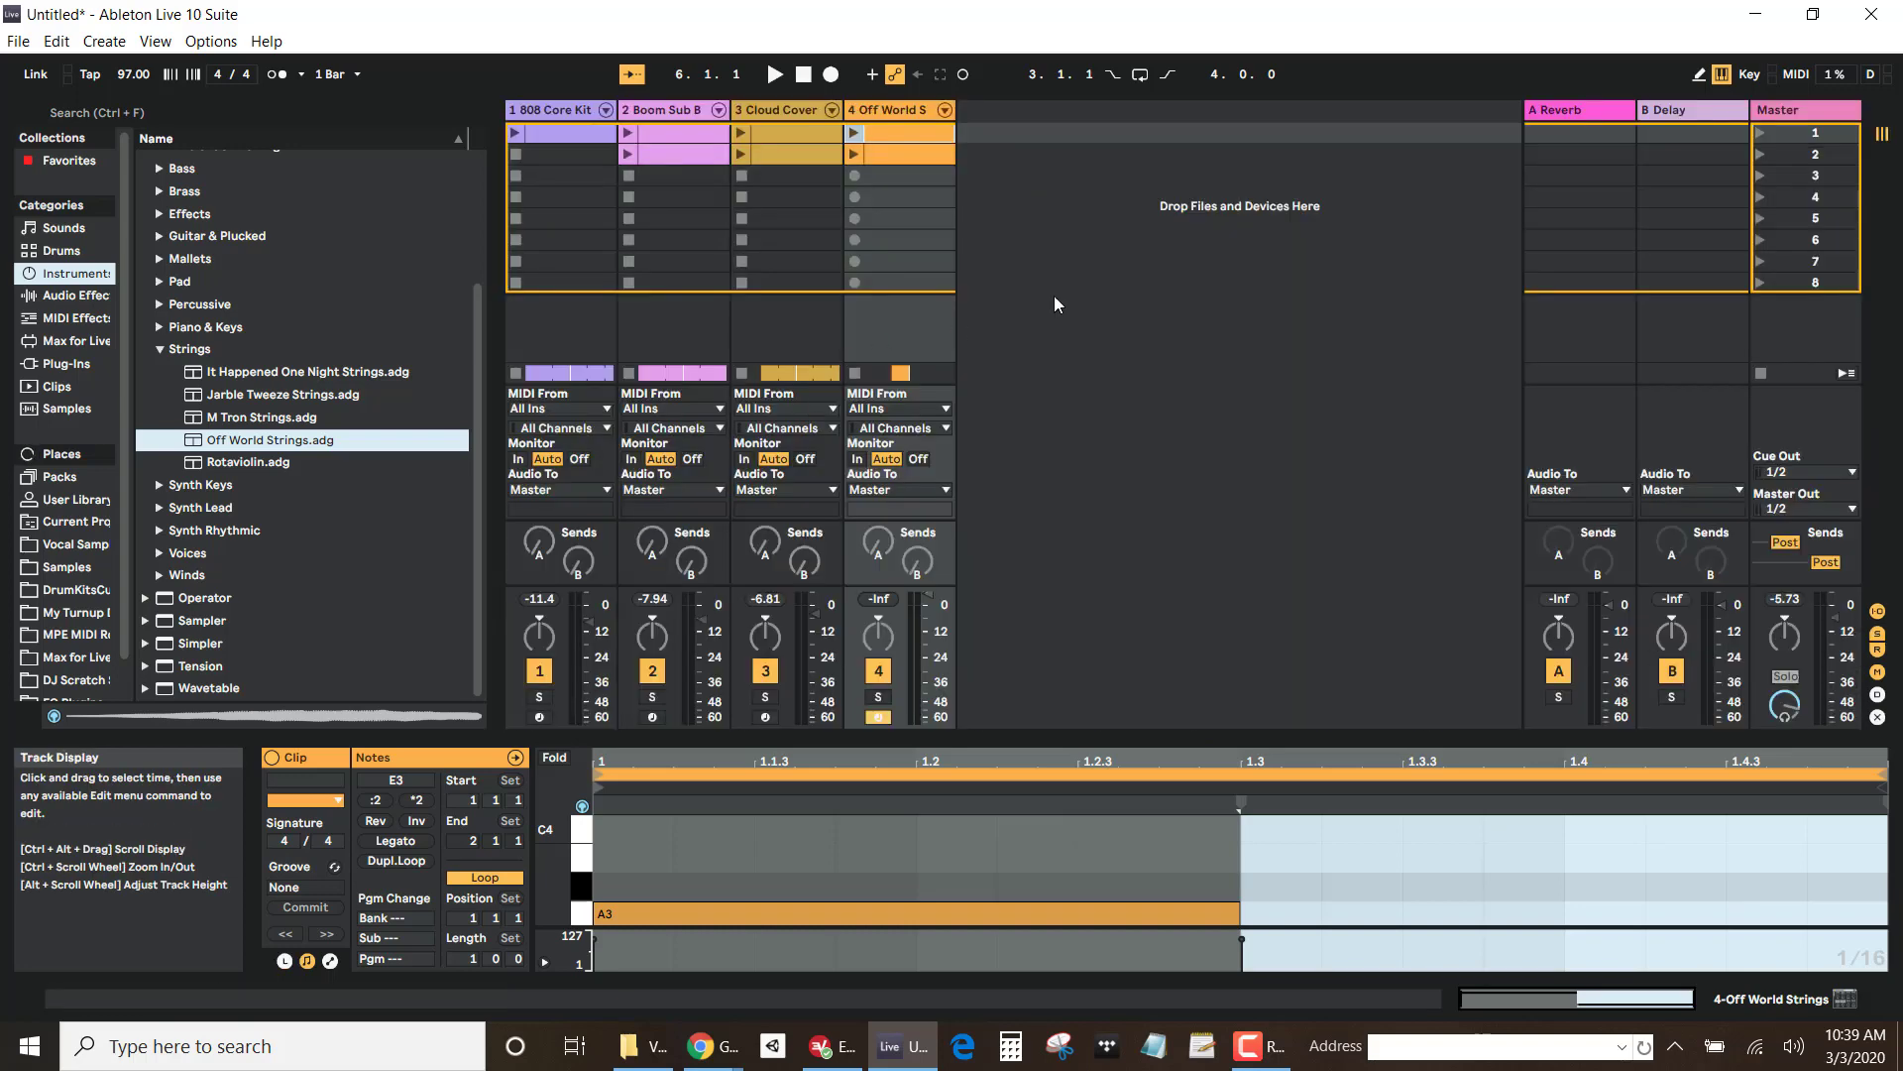
pyautogui.click(892, 156)
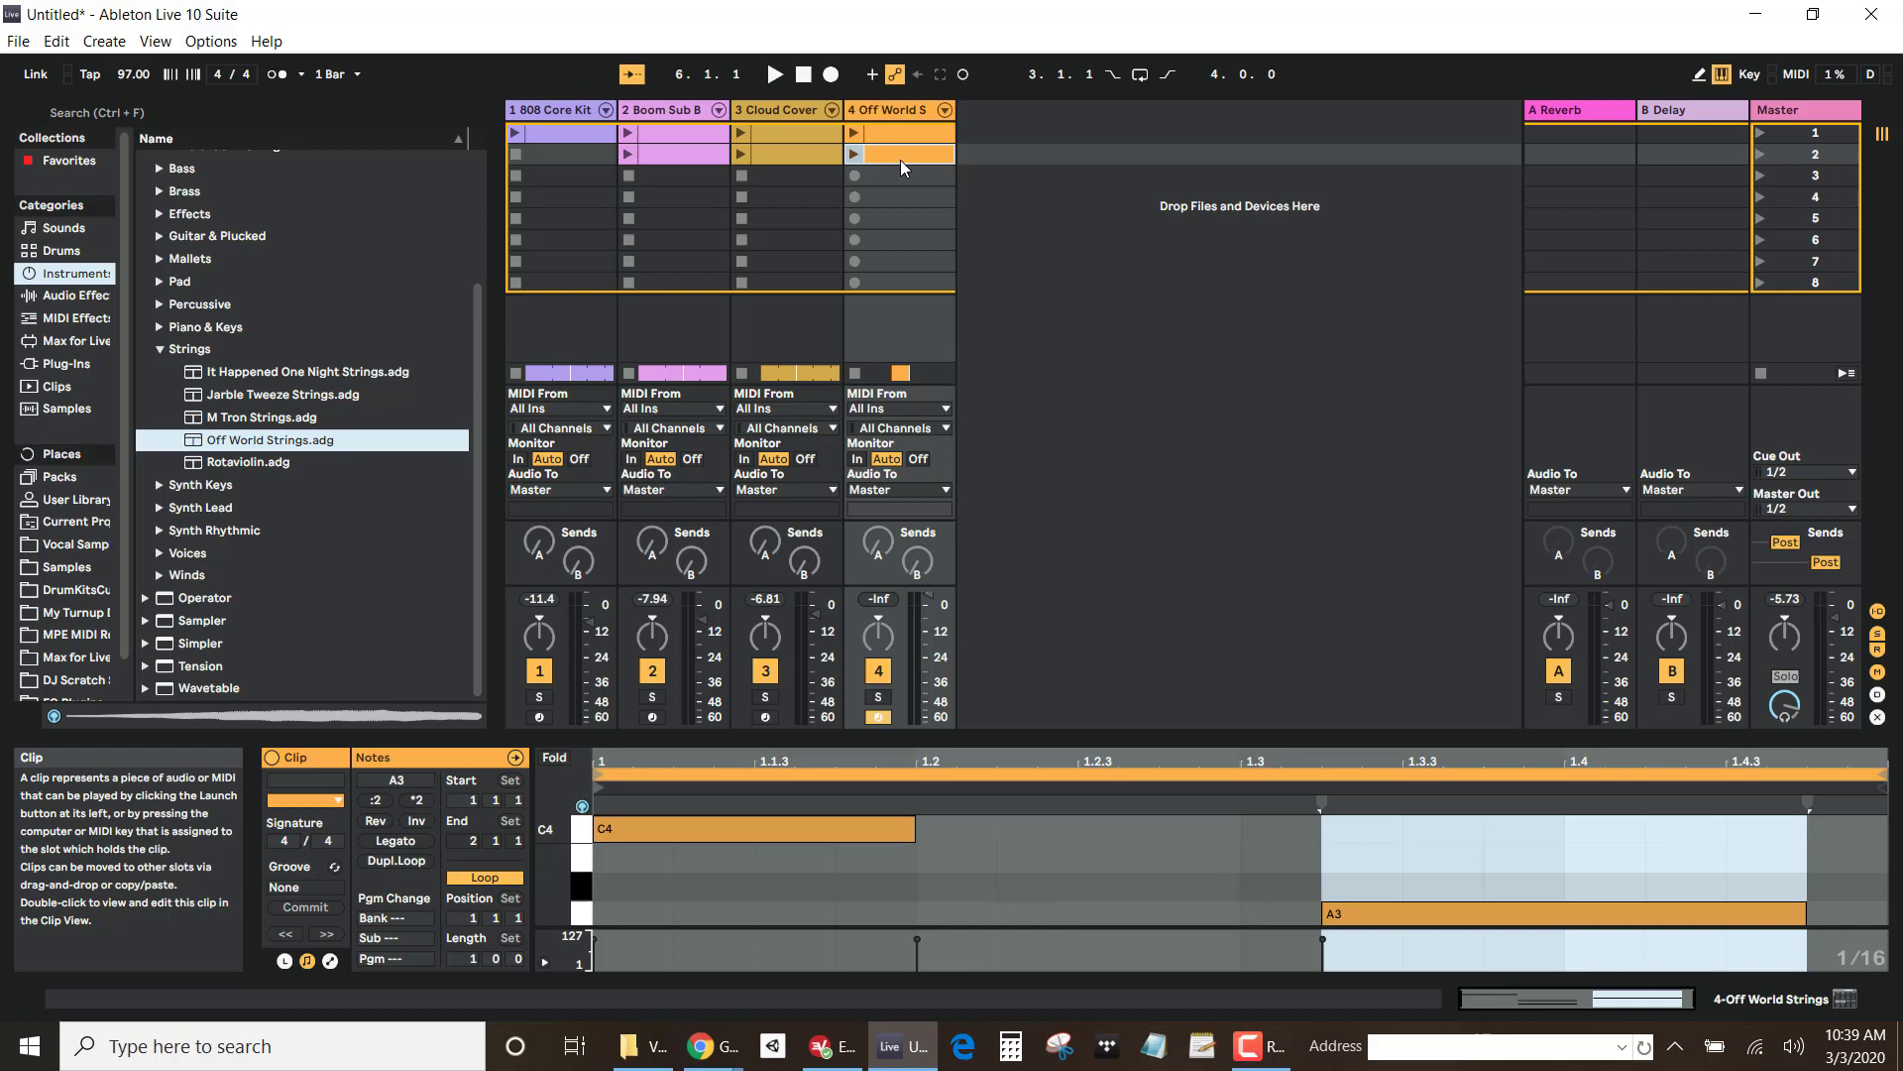
pyautogui.rightClick(900, 159)
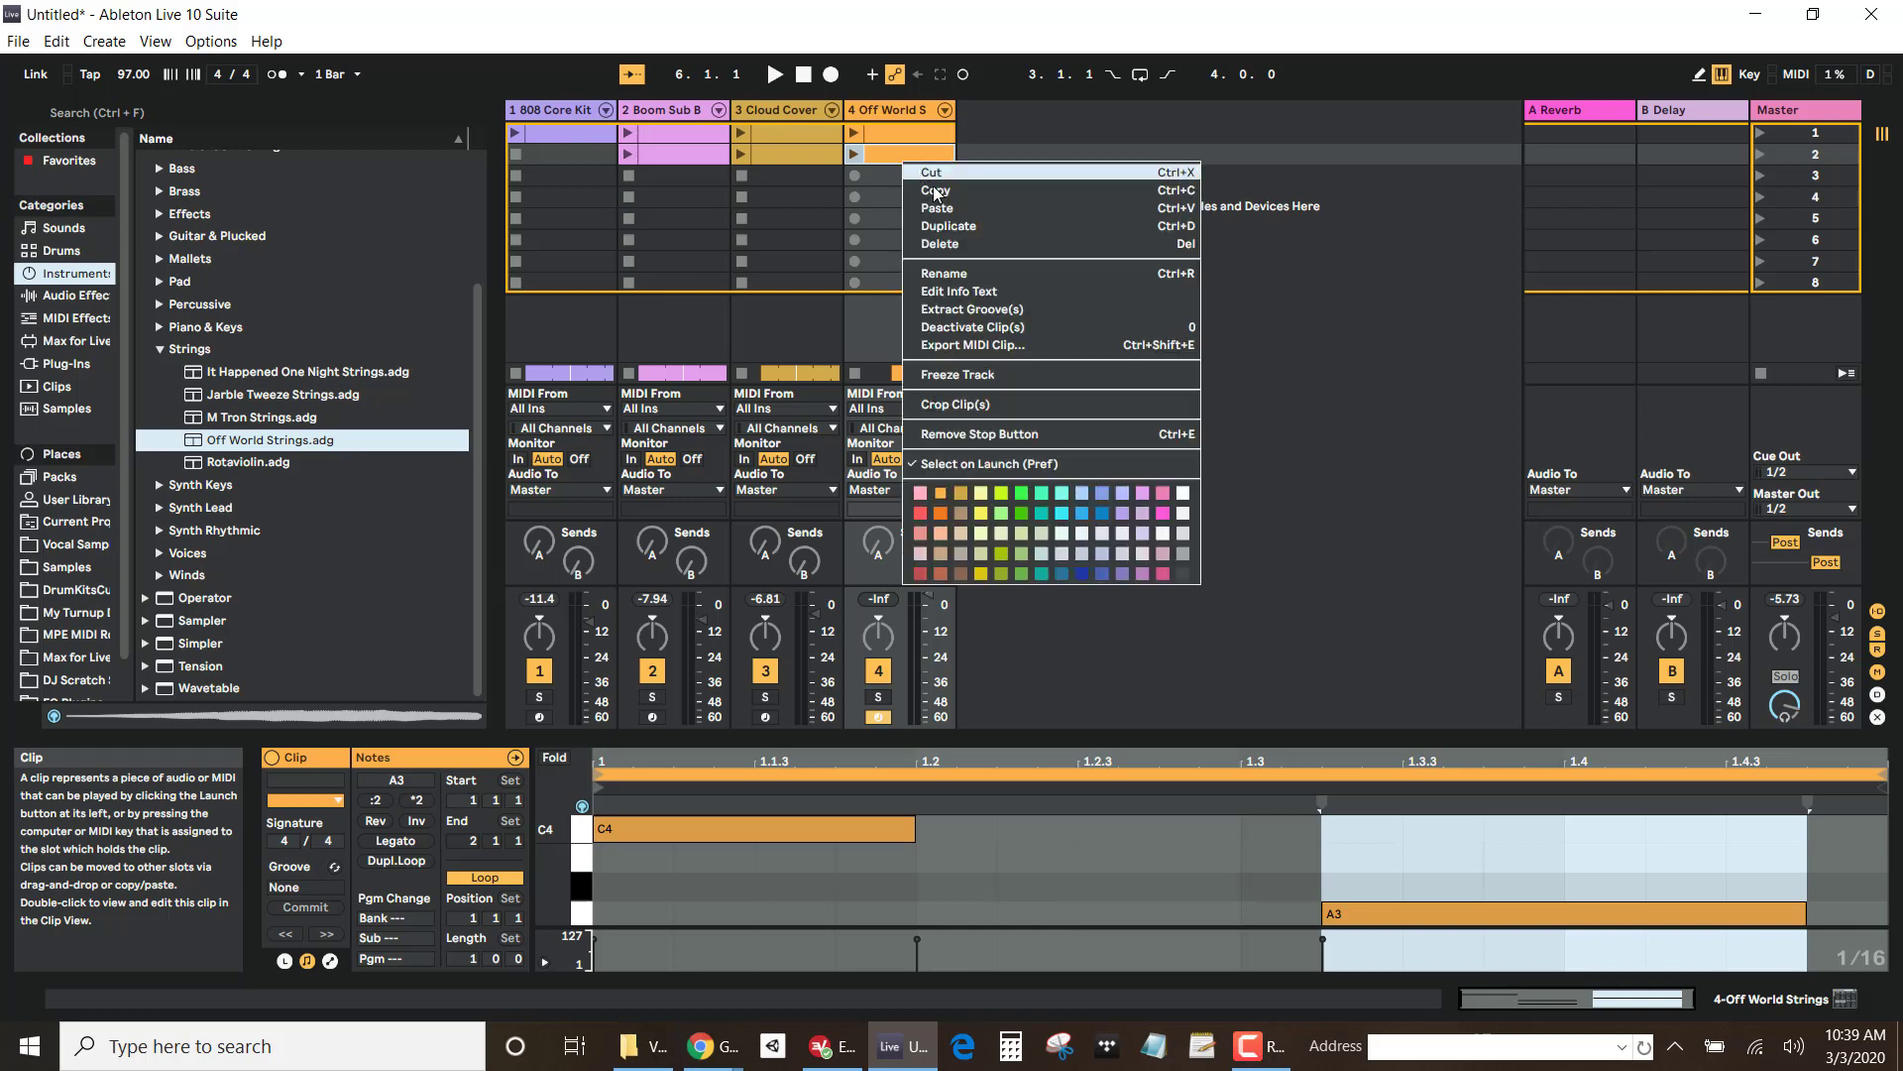
pyautogui.click(936, 189)
pyautogui.press('Tab')
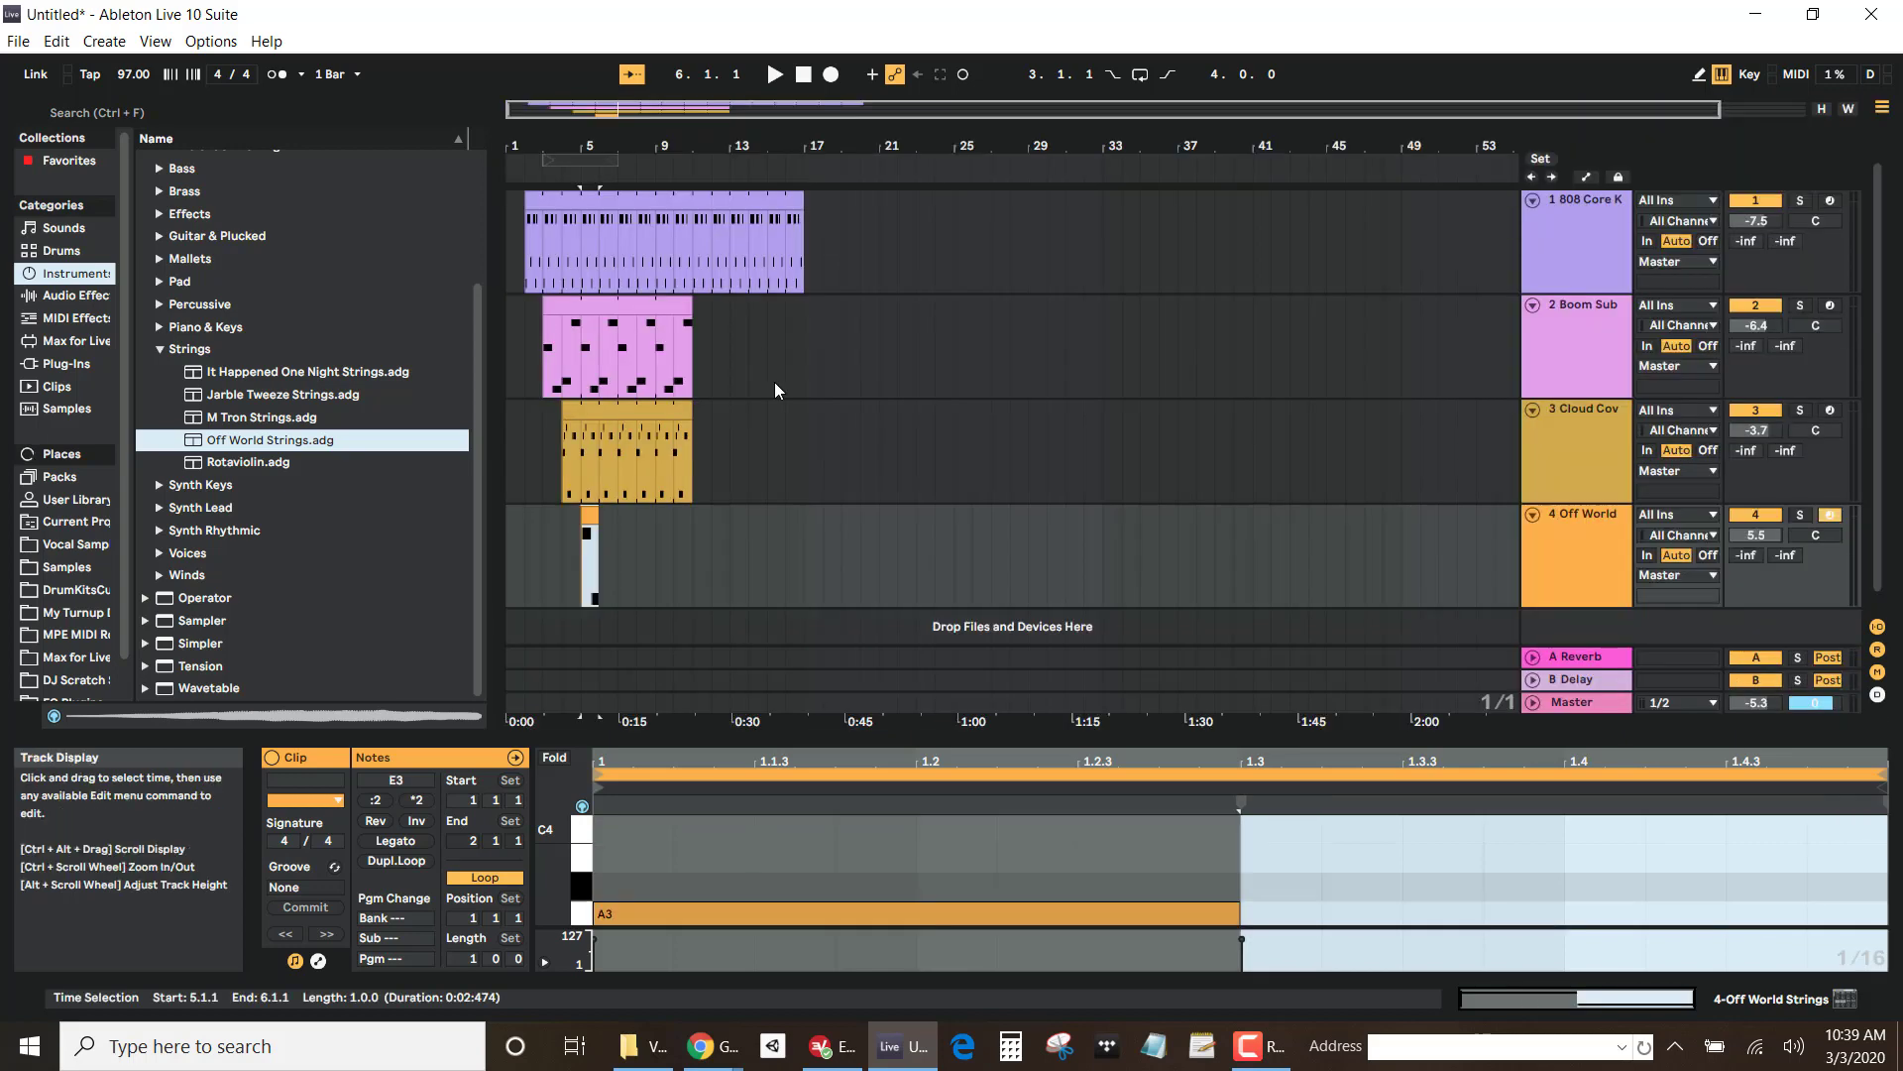
pyautogui.click(603, 533)
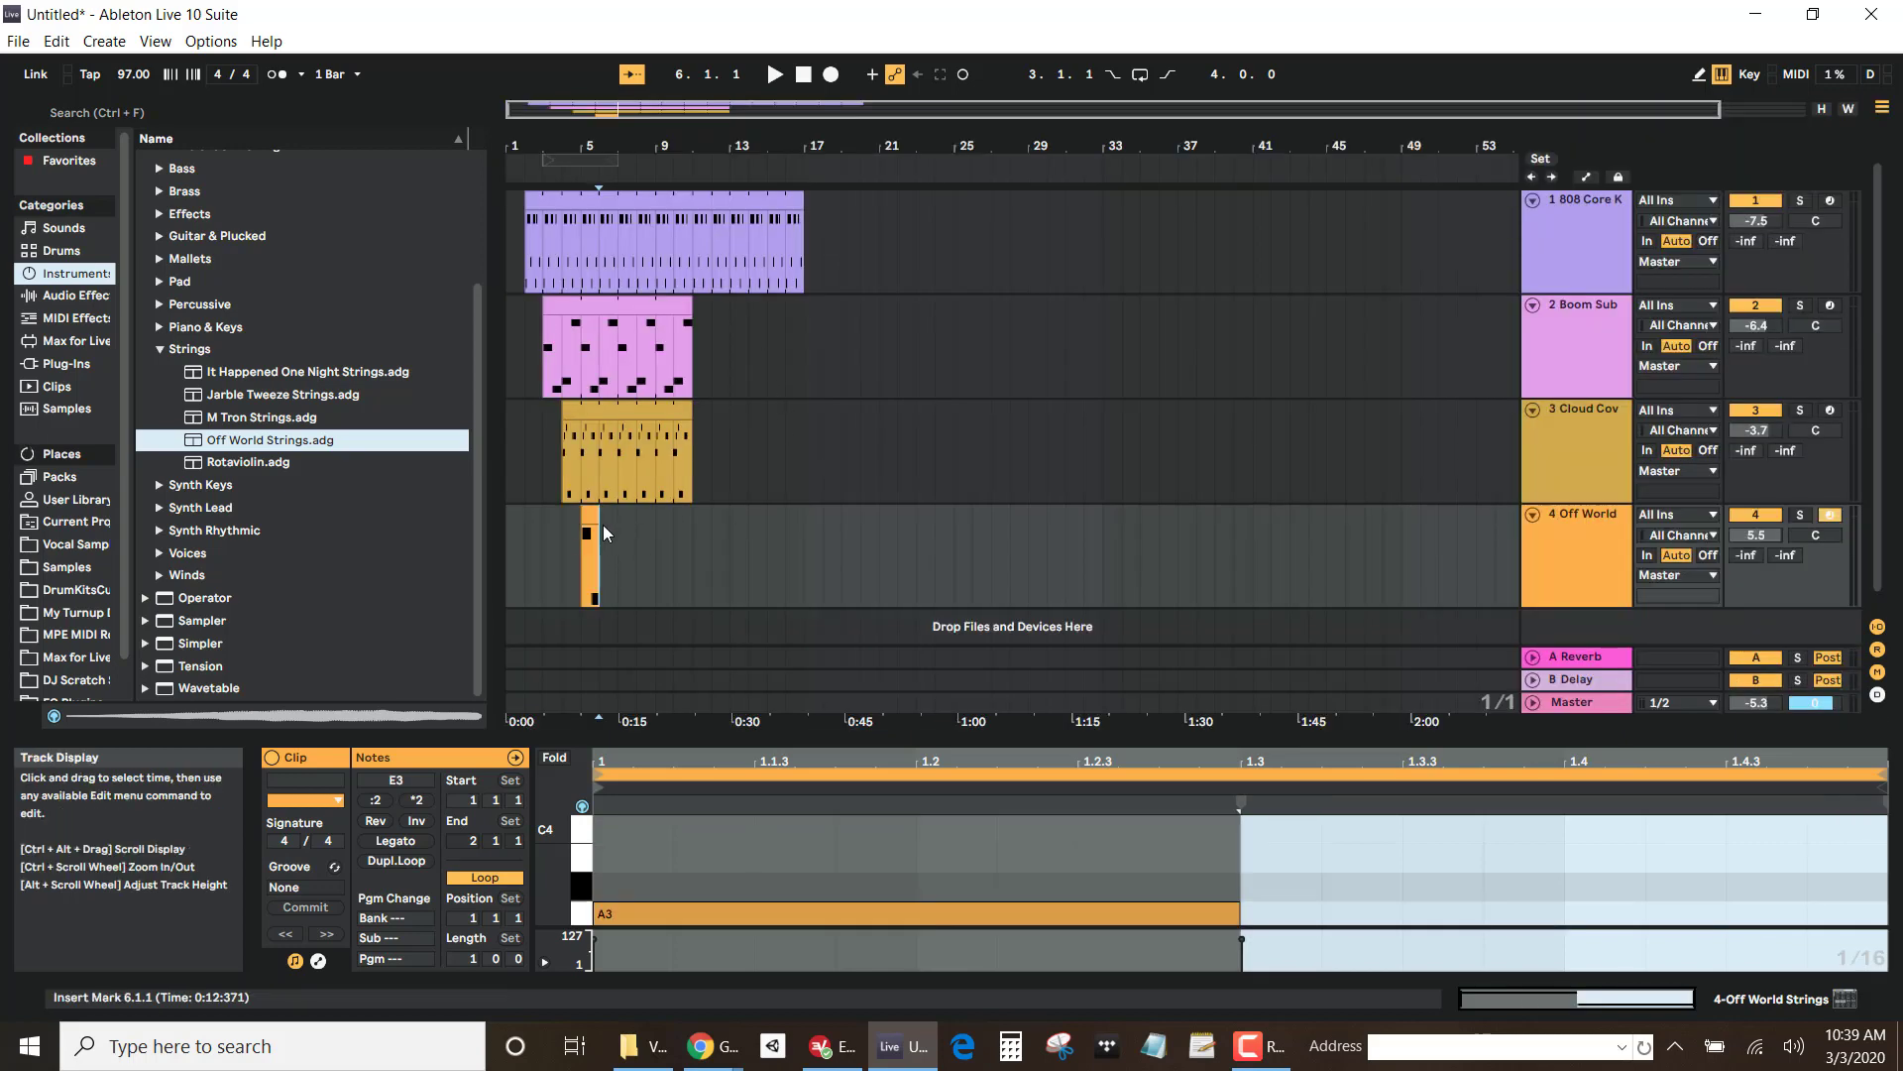
pyautogui.rightClick(603, 526)
pyautogui.click(619, 536)
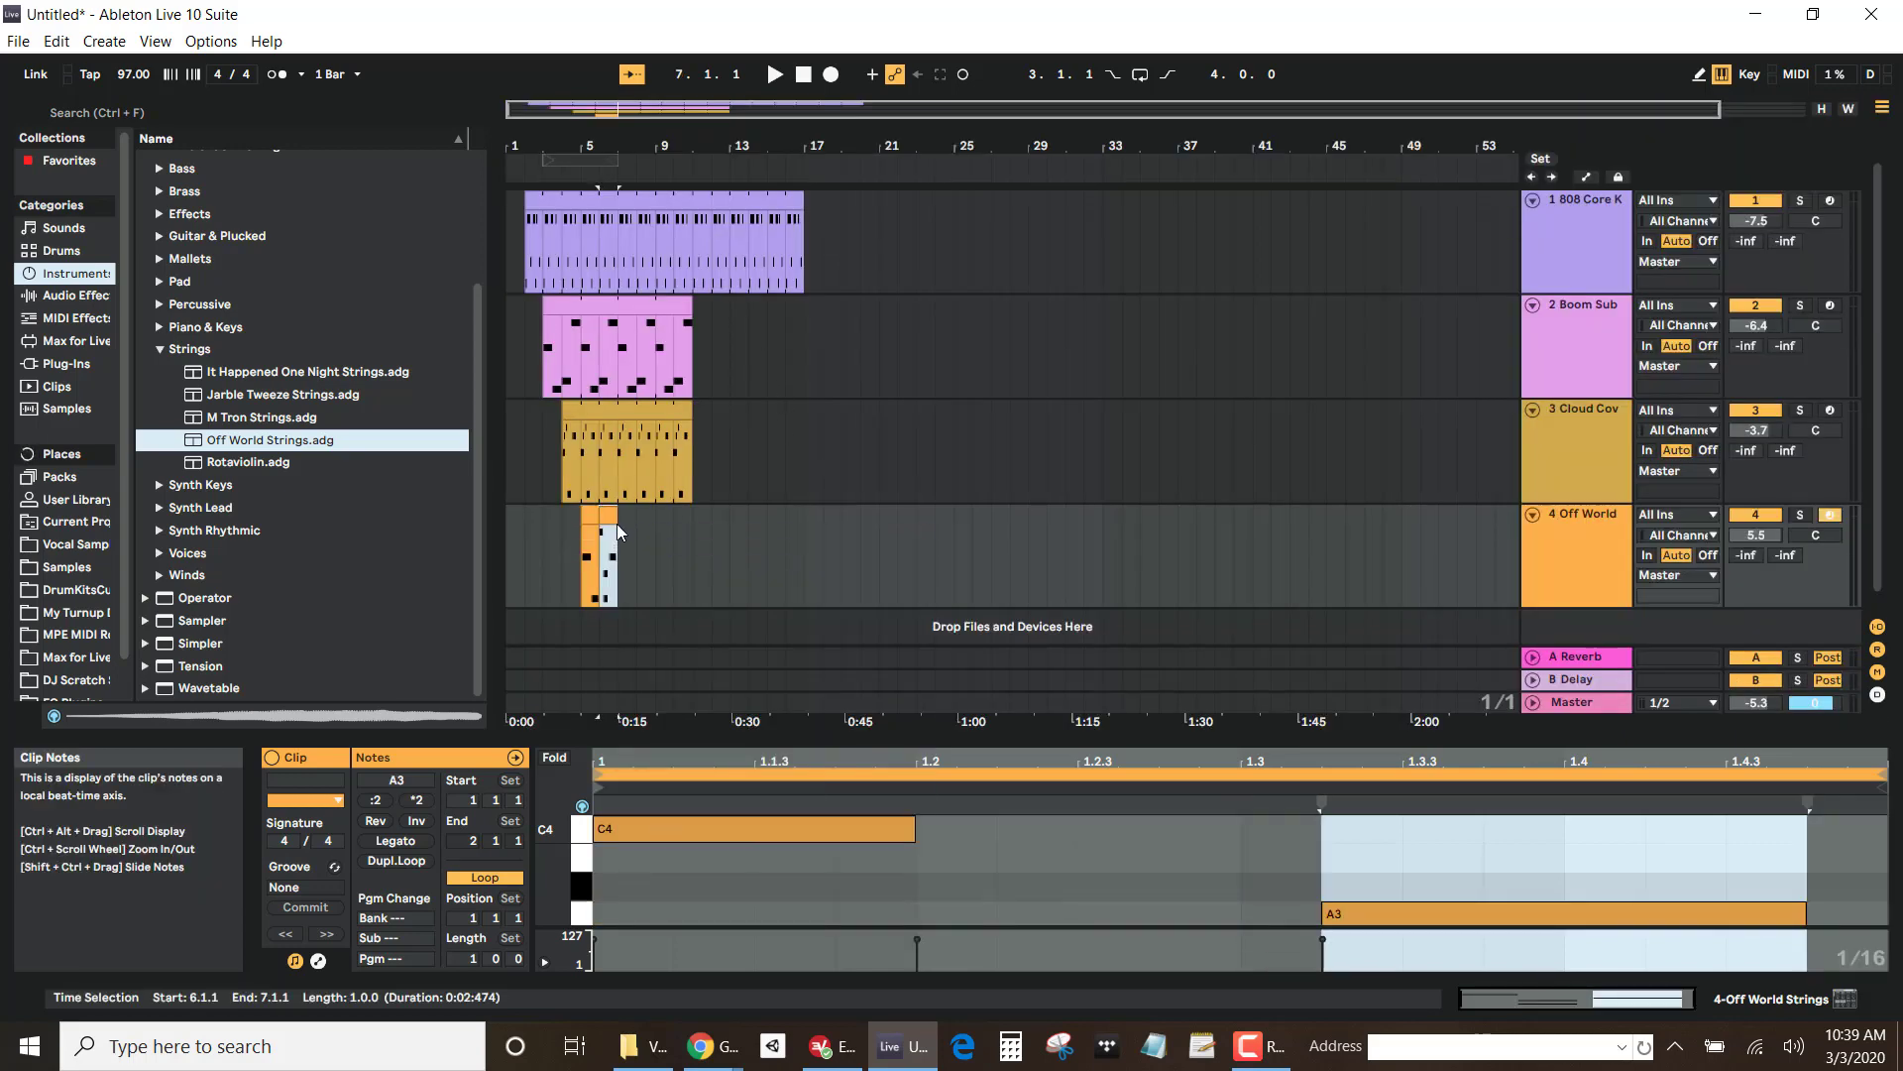
# Step: Copy the Off World Strings arrangement clip at 5.1.1 and paste it at 7.1.1
pyautogui.click(605, 522)
pyautogui.click(590, 516)
pyautogui.rightClick(590, 517)
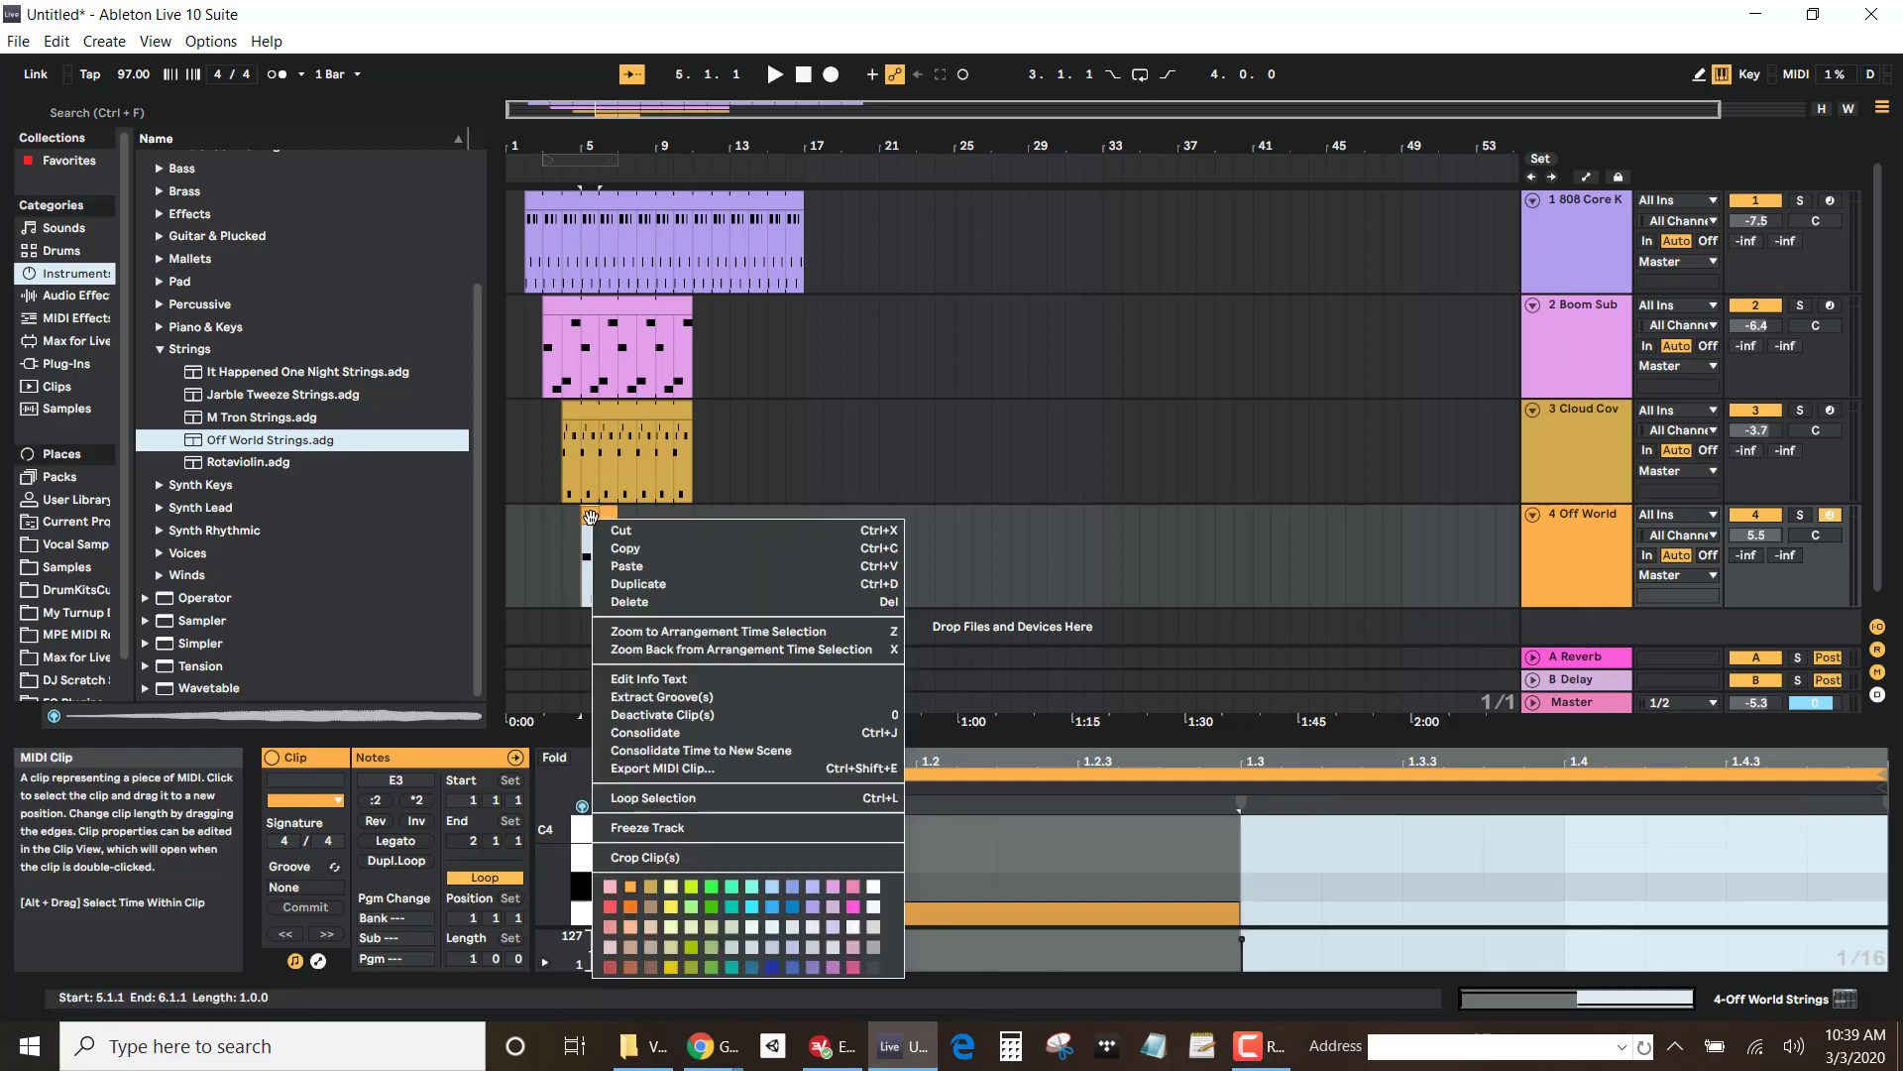
pyautogui.click(623, 561)
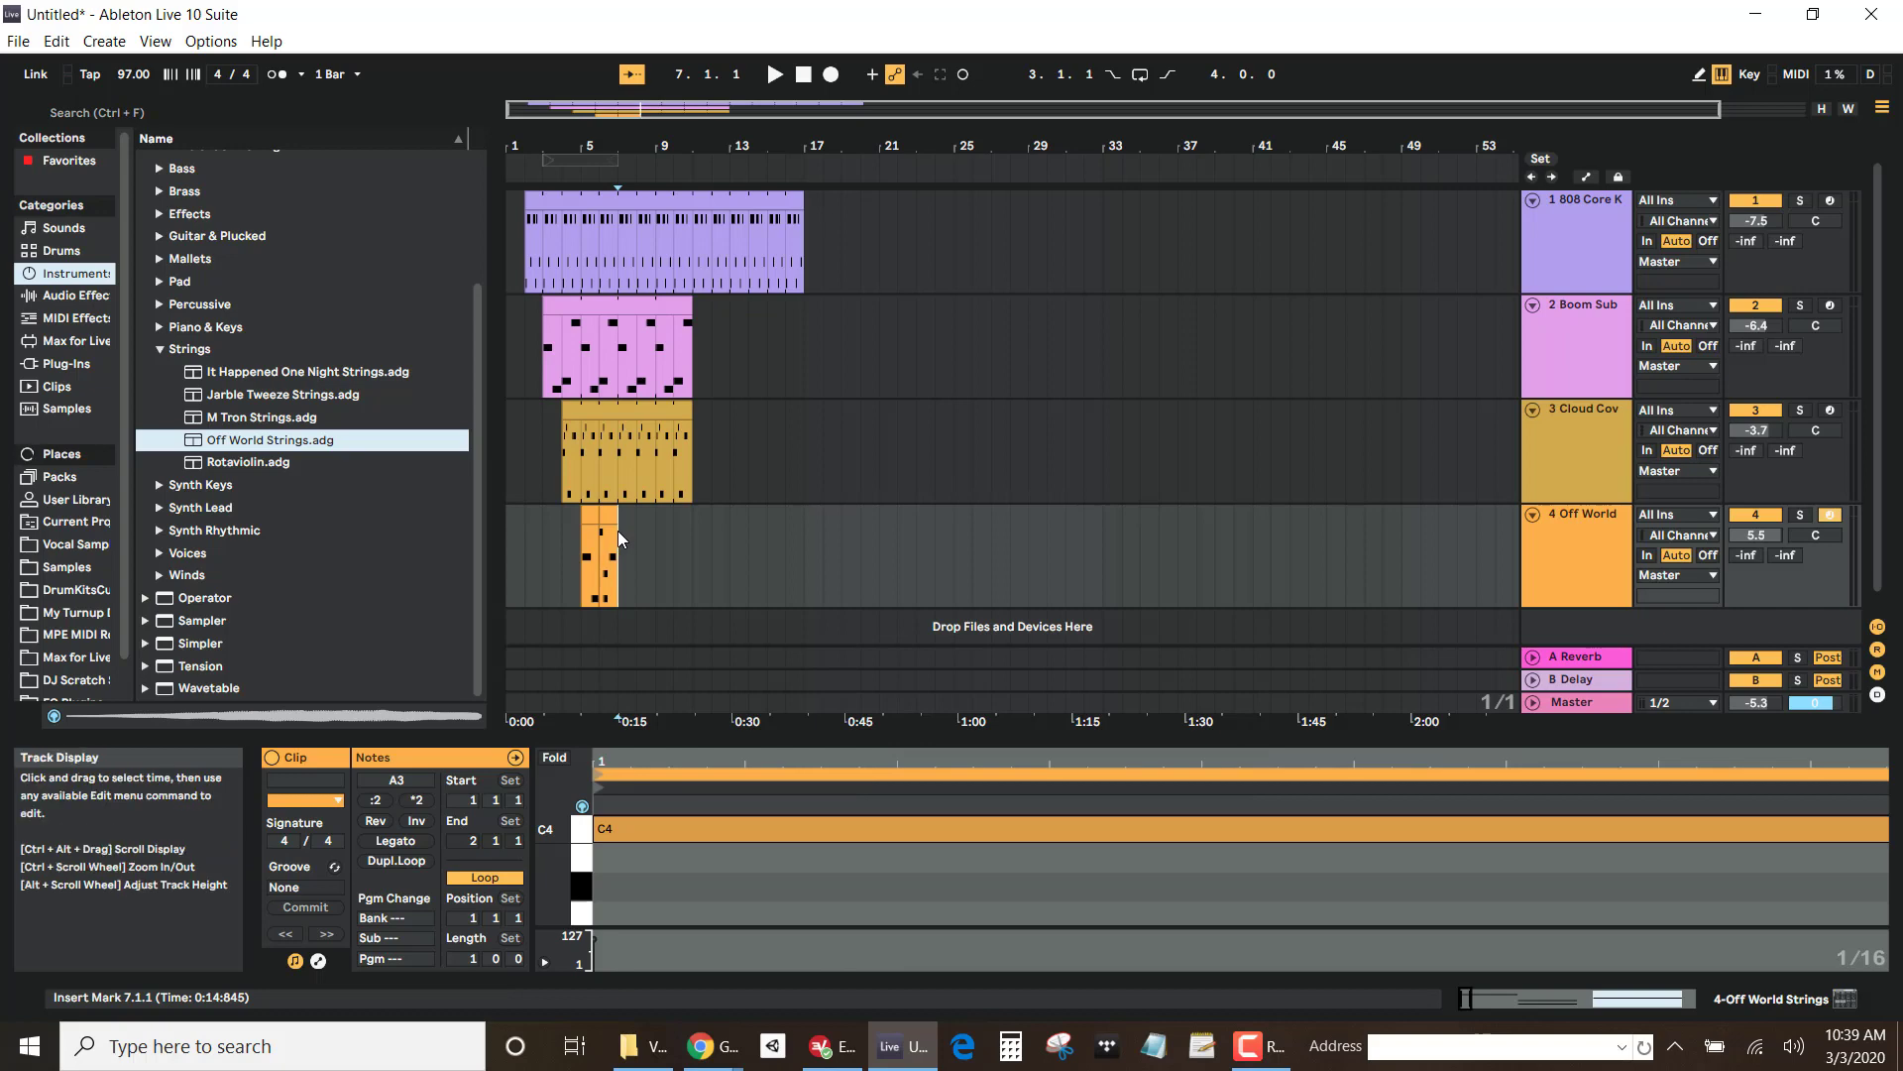
pyautogui.rightClick(633, 543)
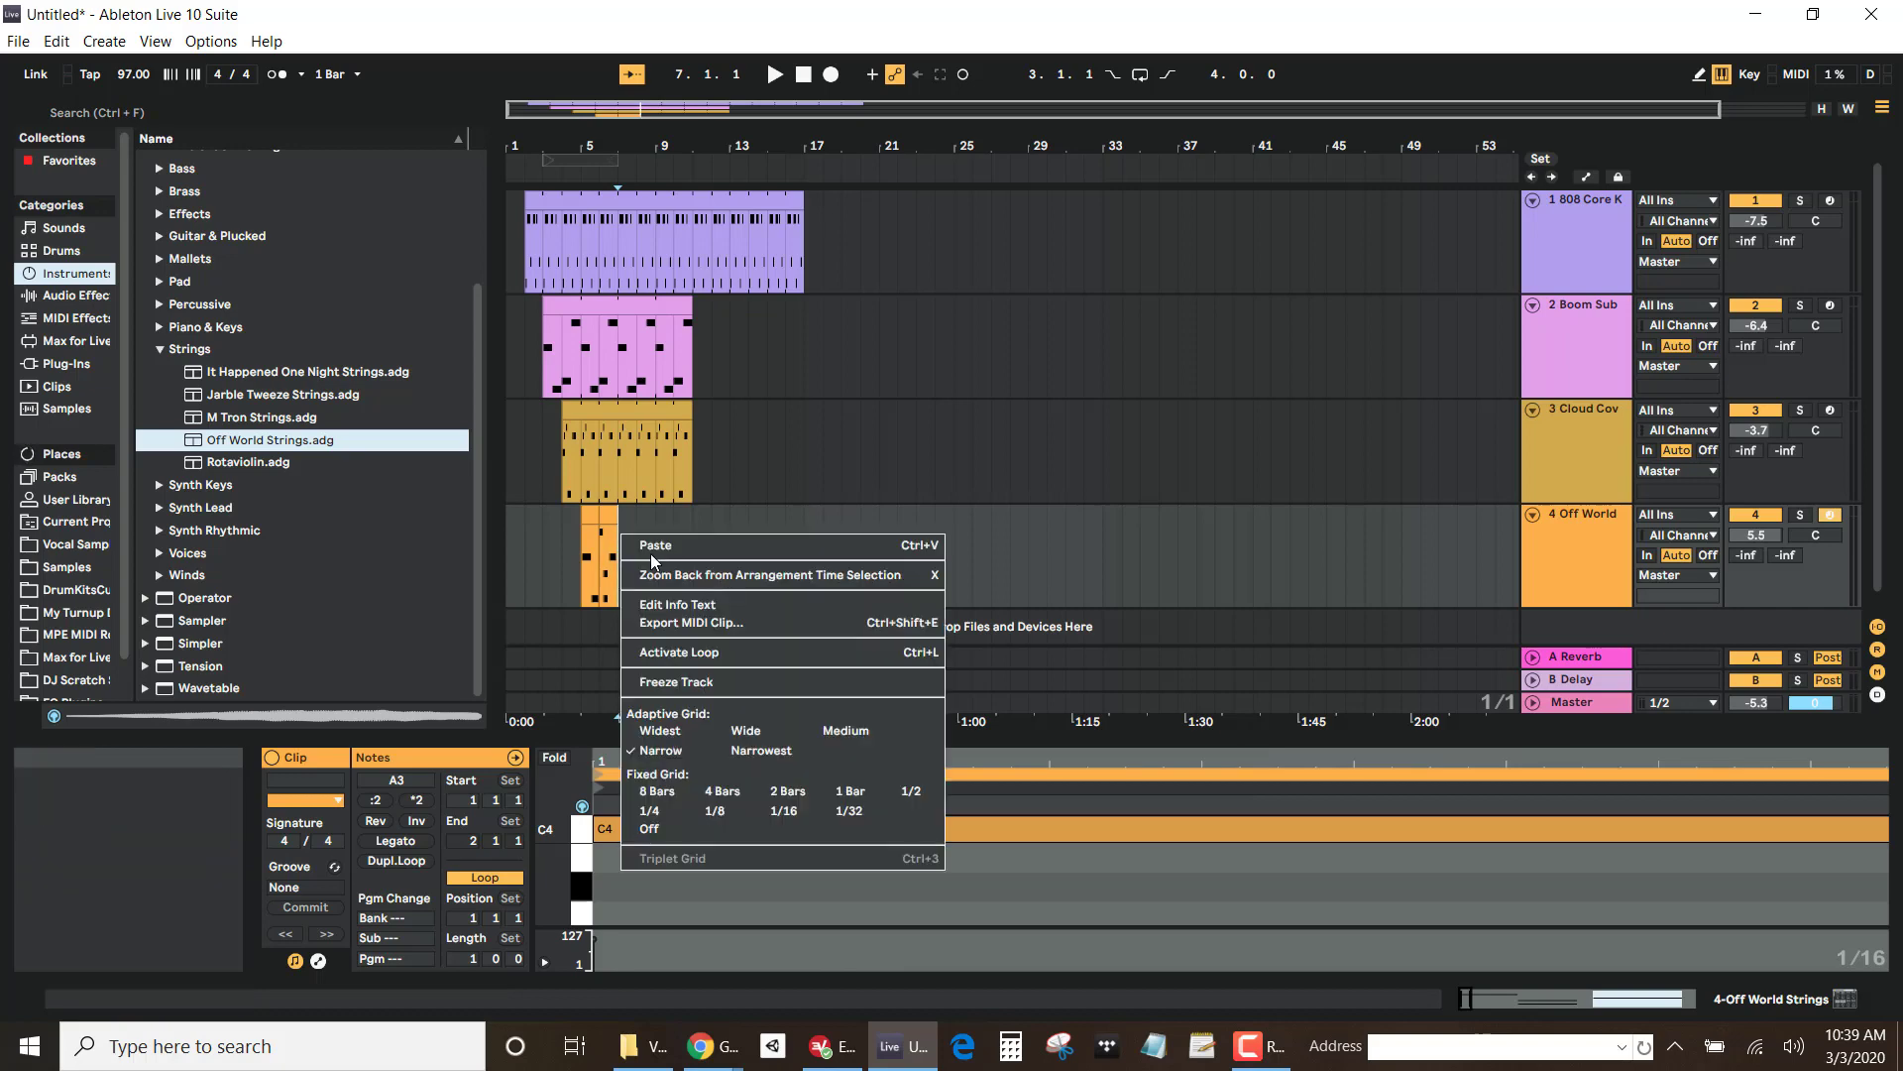
pyautogui.click(652, 552)
# Step: Paste the copied Off World Strings clip again at 9.1.1 and at 11.1.1
pyautogui.click(654, 536)
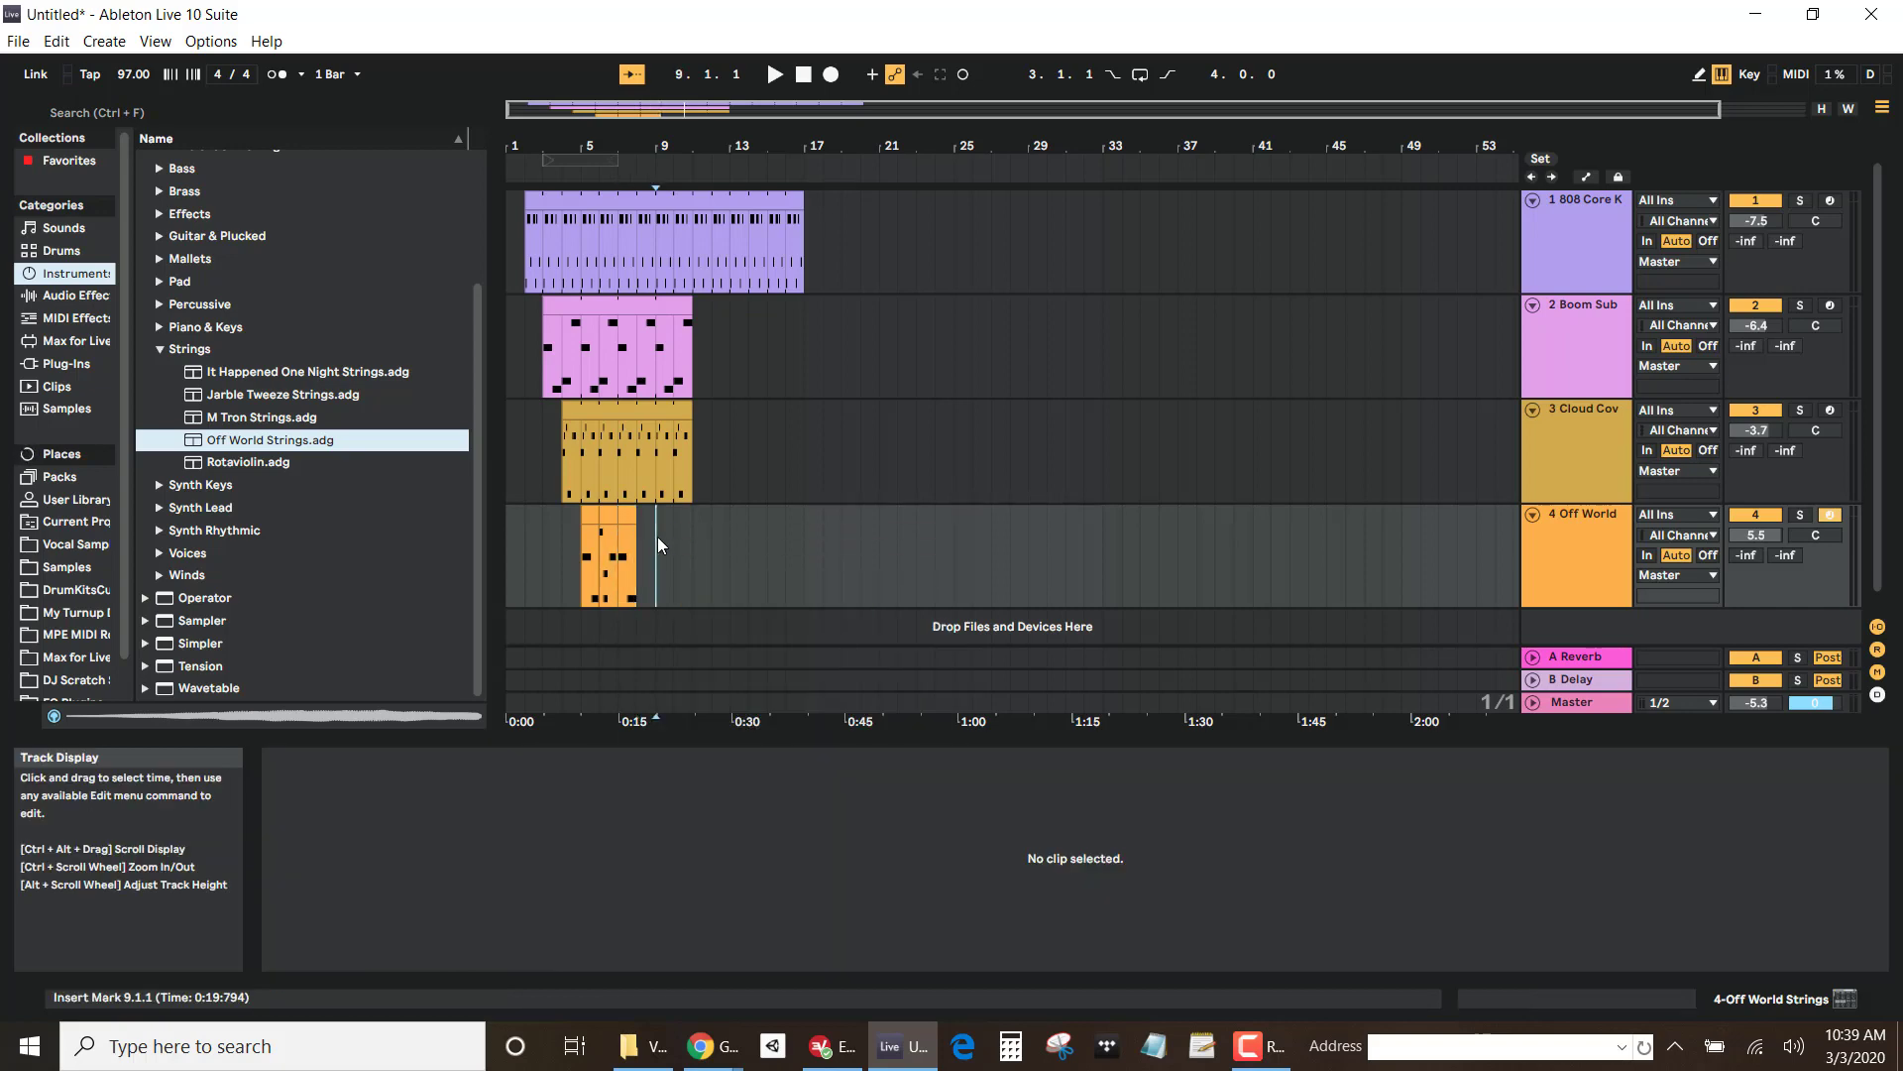
pyautogui.rightClick(657, 537)
pyautogui.click(675, 553)
pyautogui.click(699, 531)
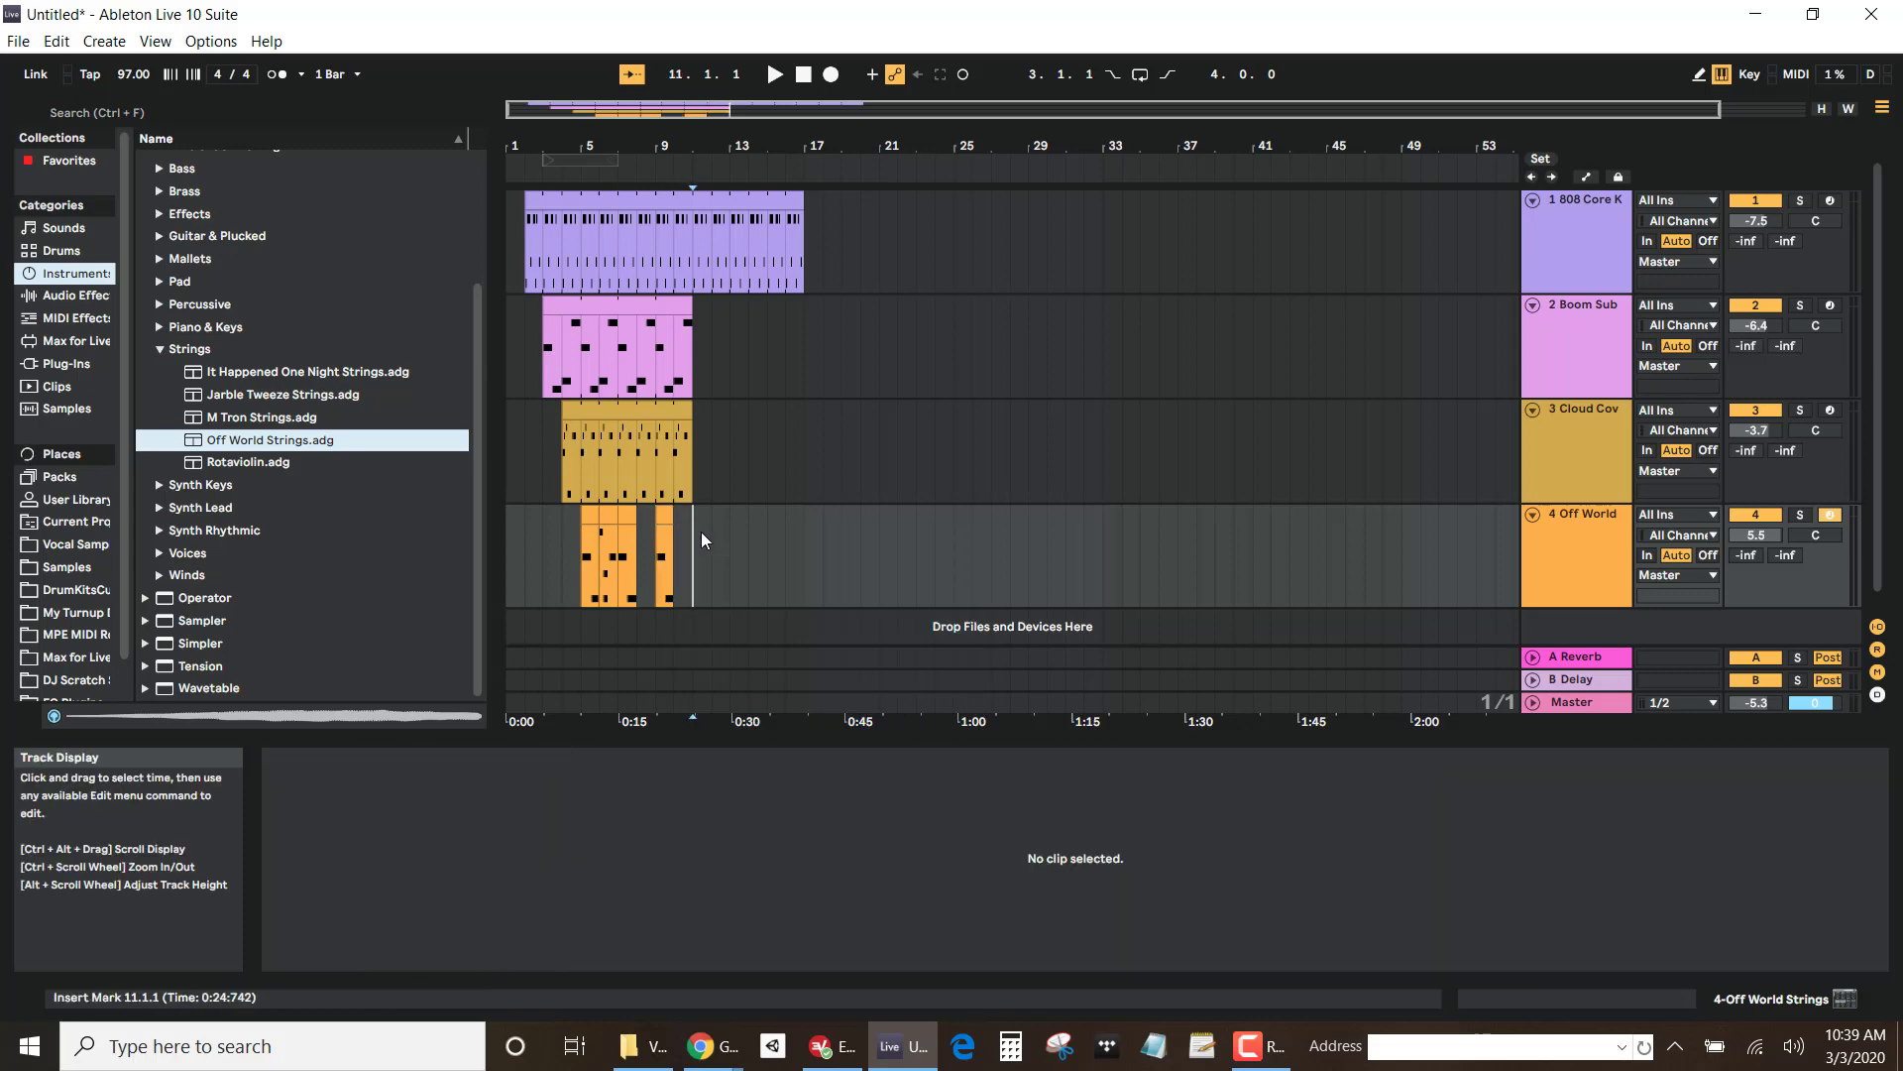
pyautogui.rightClick(700, 532)
pyautogui.click(719, 545)
# Step: Copy the Off World Strings arrangement clip at 6.1.1 and paste it at 8.1.1 and 10.1.1 on the same track
pyautogui.click(608, 514)
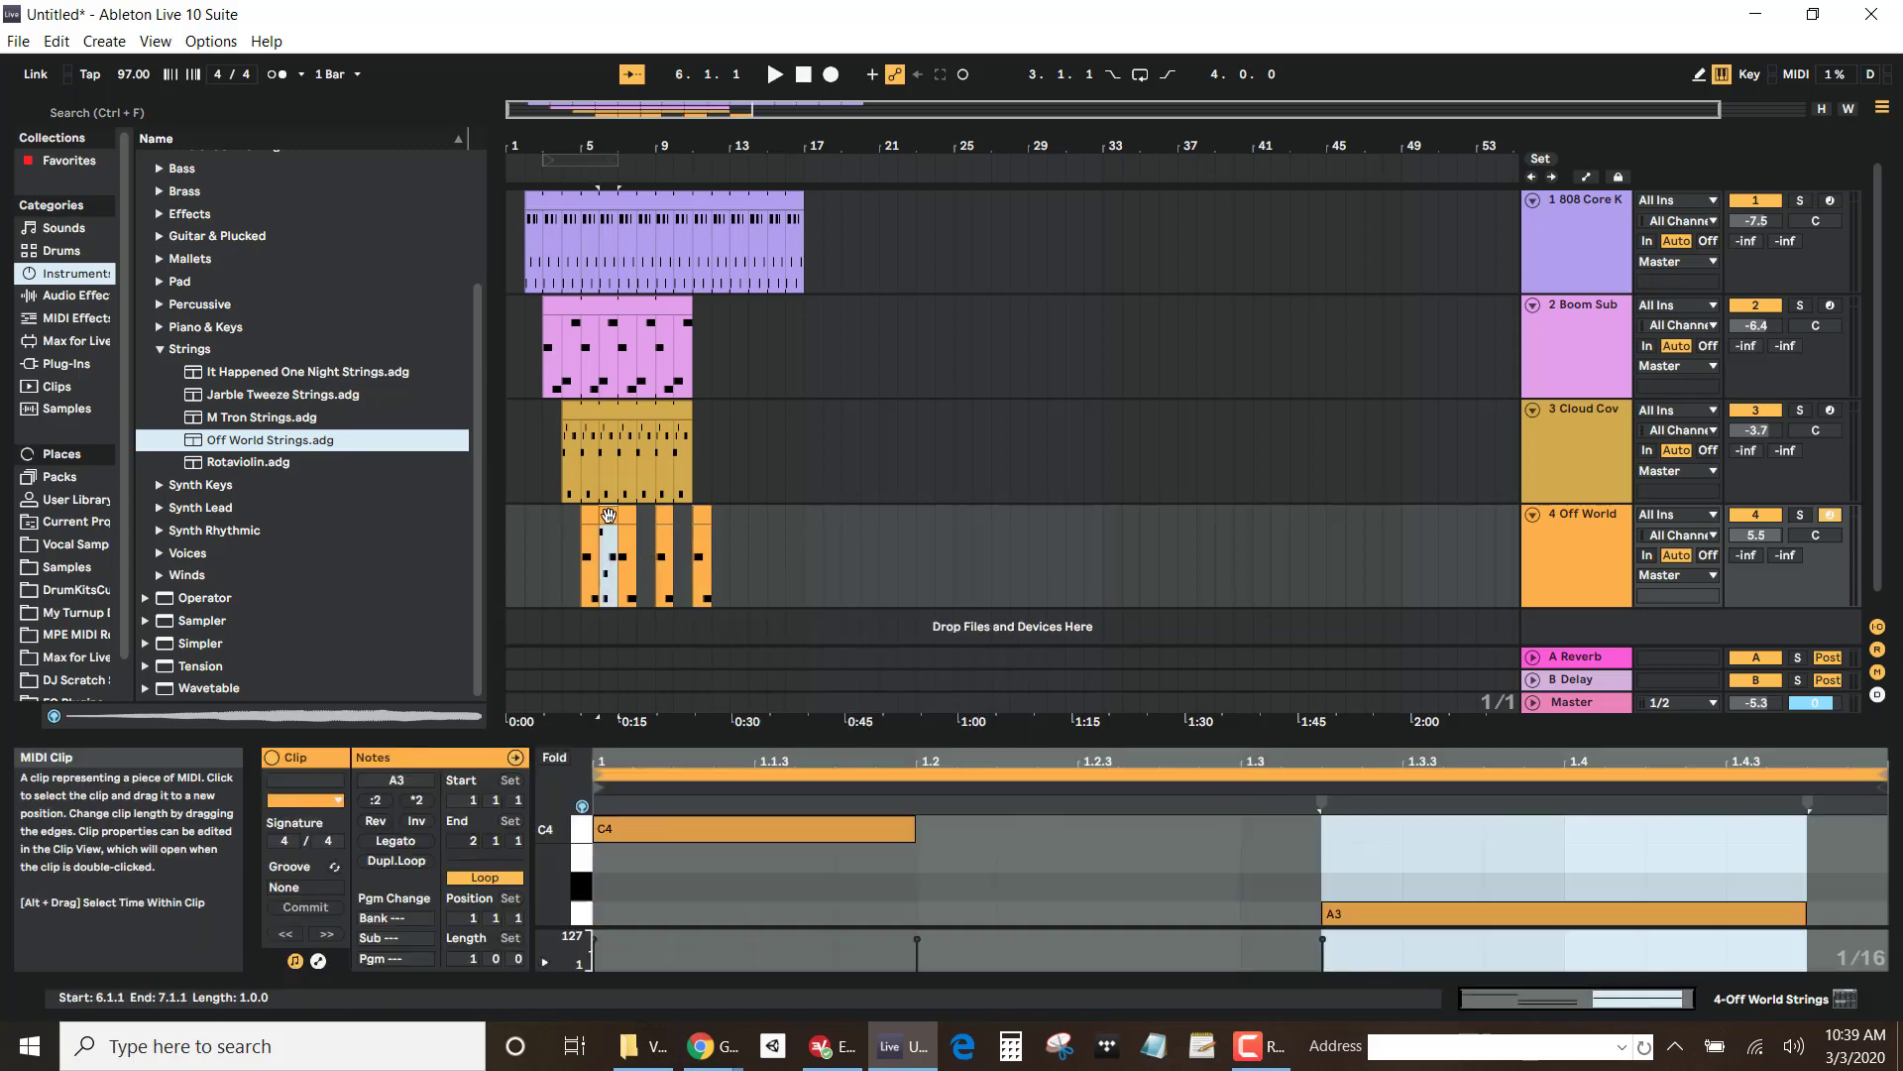
pyautogui.rightClick(609, 514)
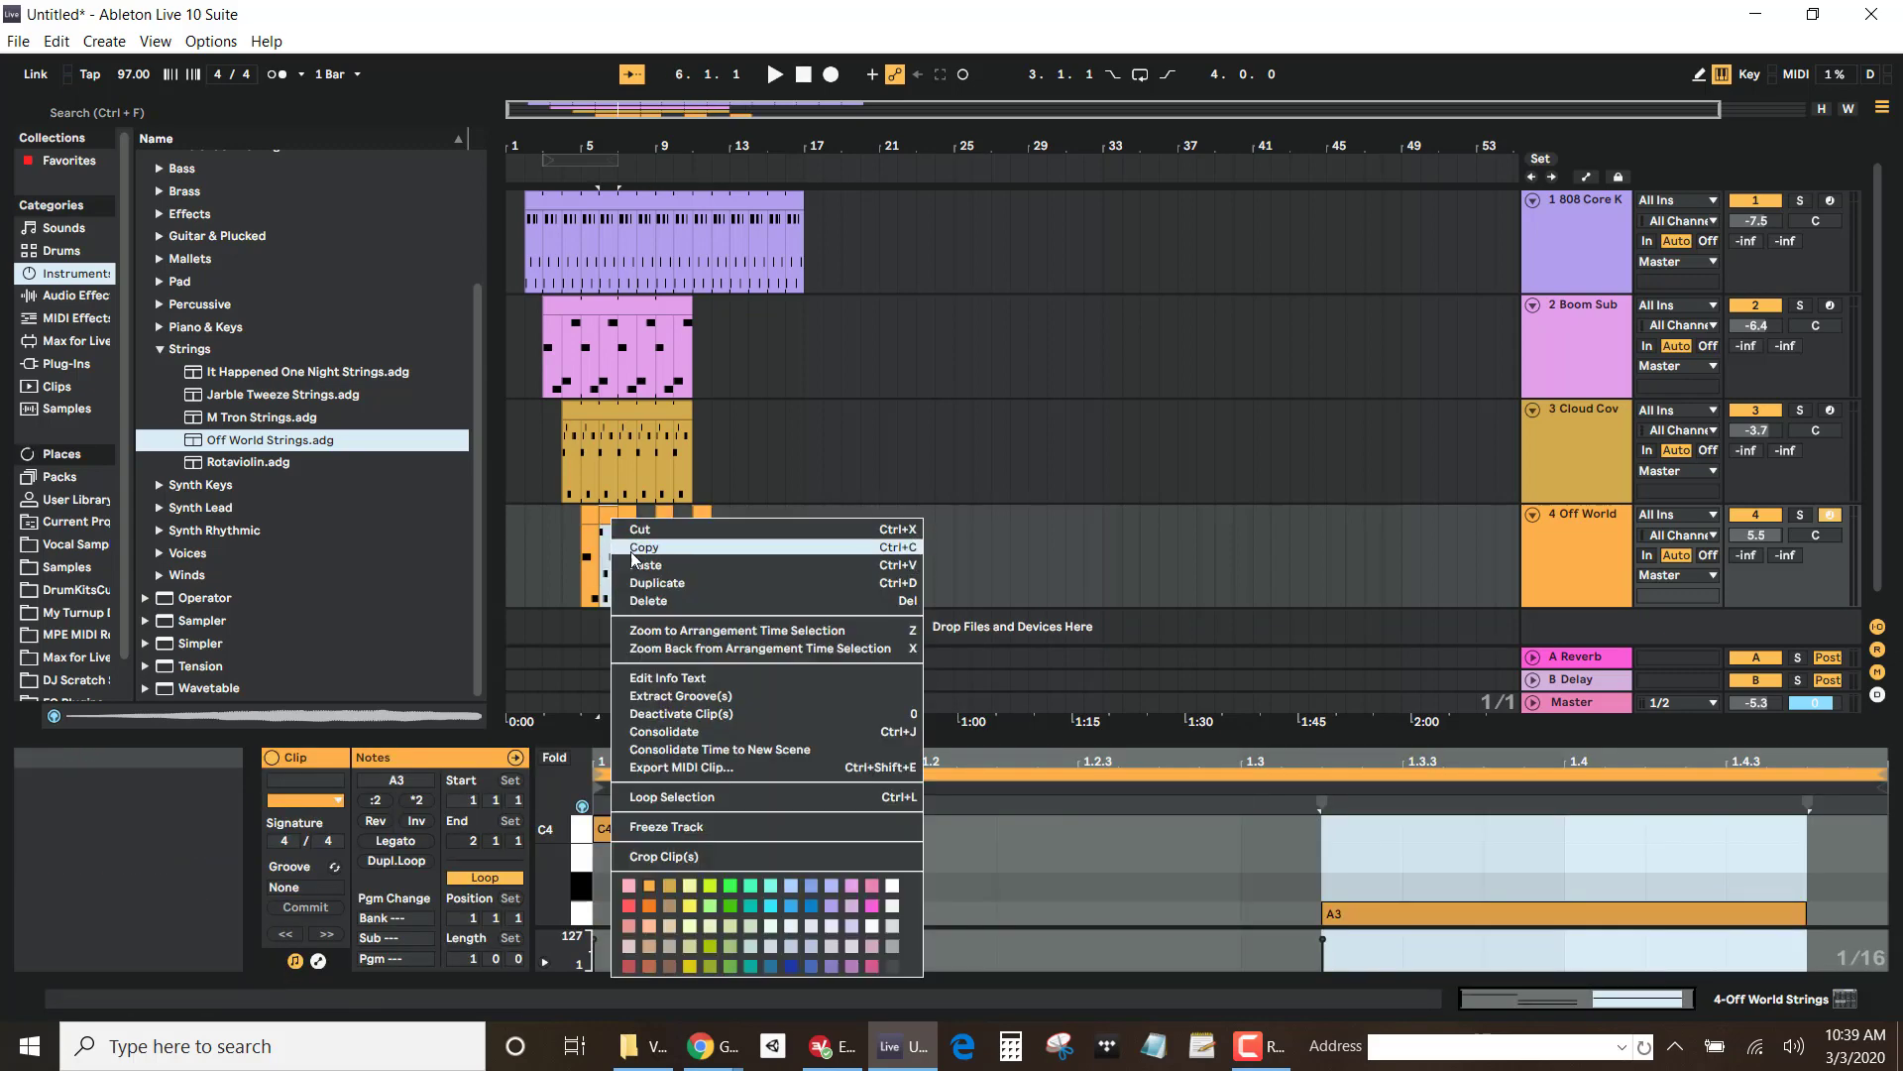
pyautogui.click(639, 541)
pyautogui.click(639, 541)
pyautogui.rightClick(639, 541)
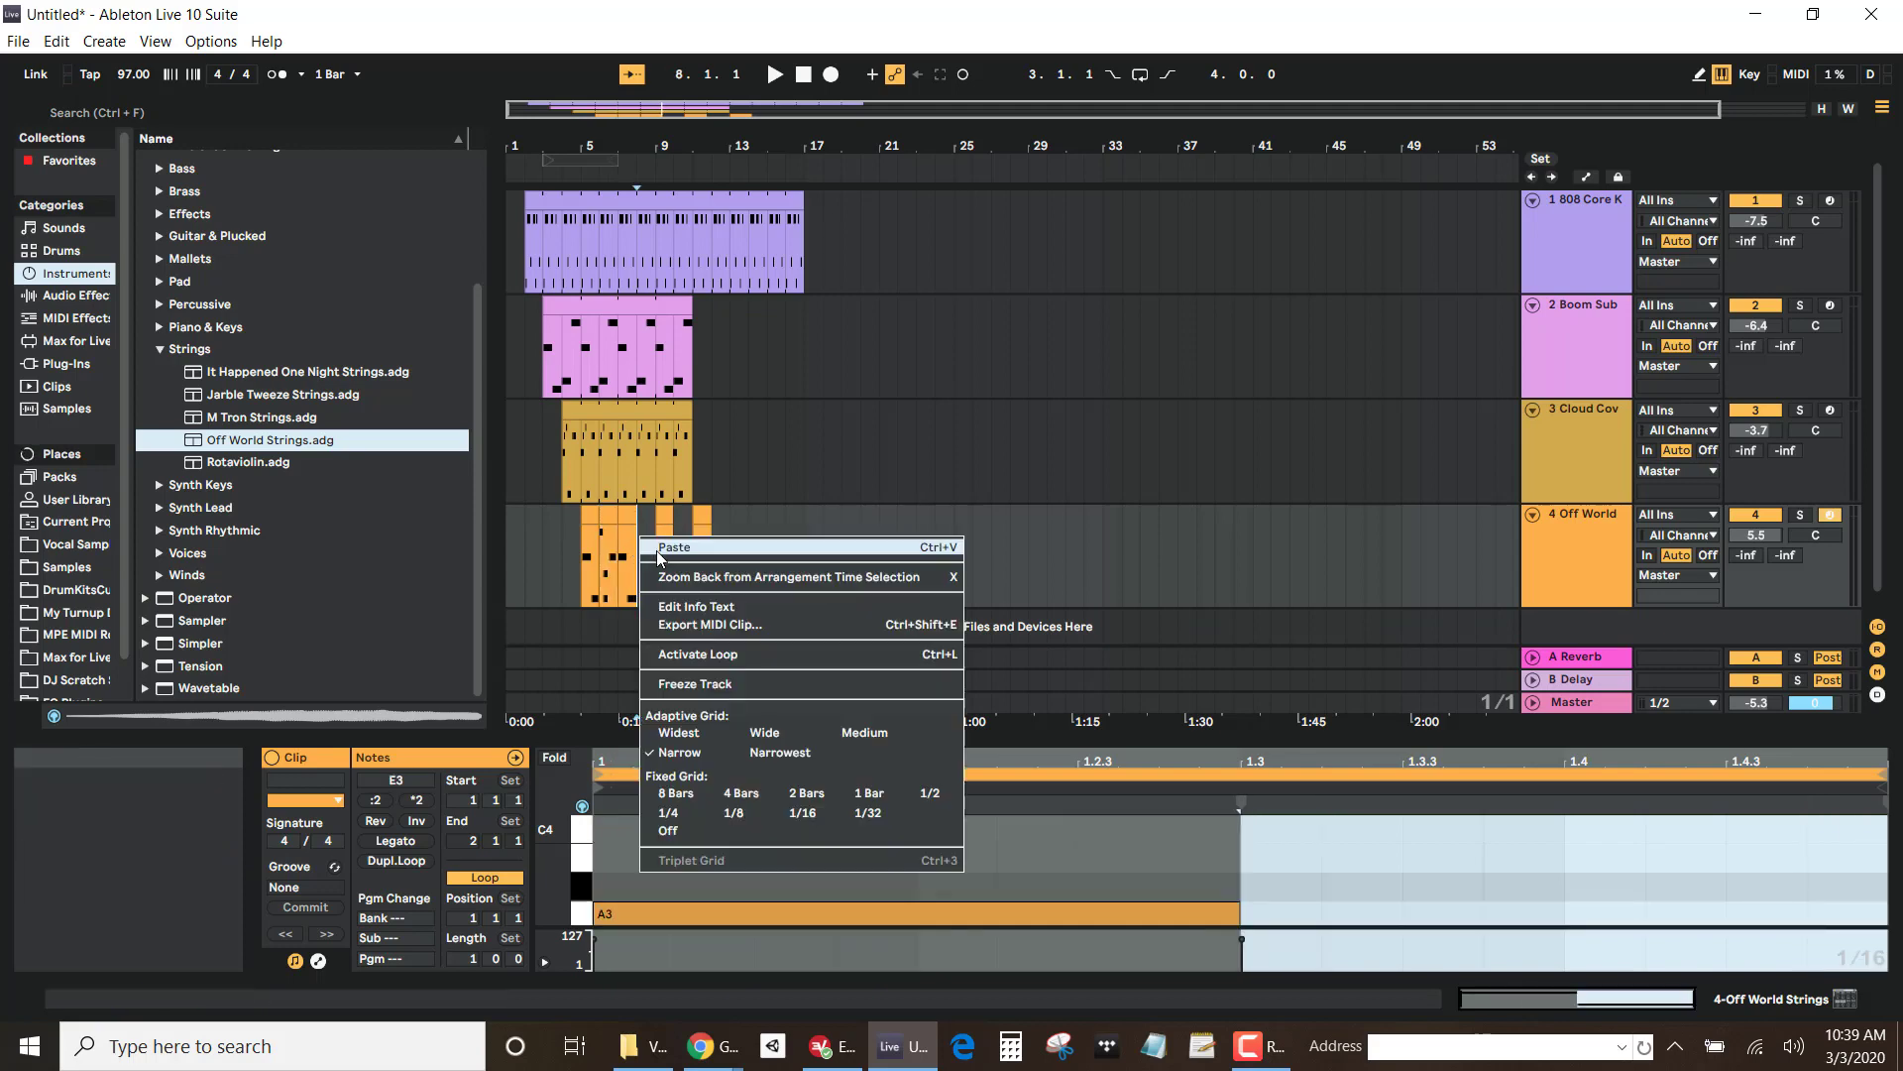
pyautogui.click(656, 551)
pyautogui.rightClick(678, 544)
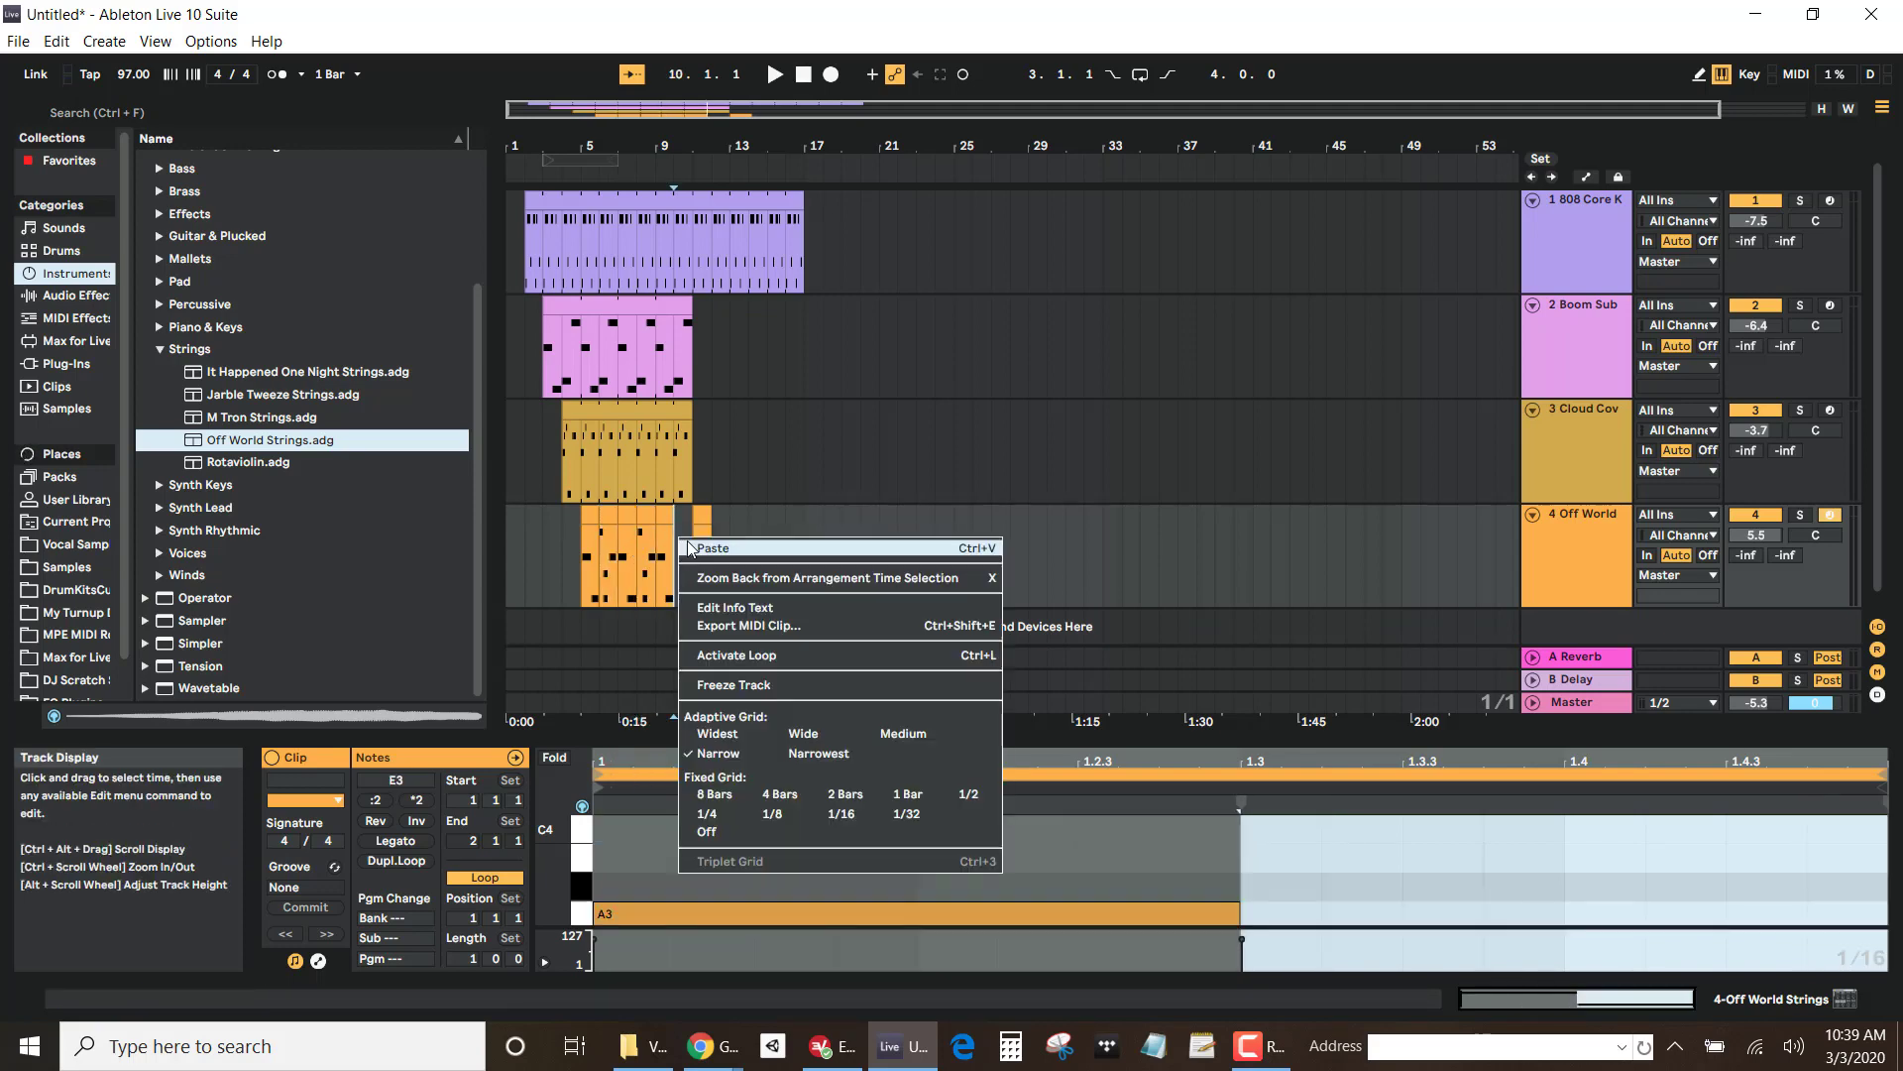
pyautogui.click(694, 549)
# Step: Play back the arrangement from 4.1.1, check the Session View briefly, and place the insert marker at 2.1.1
pyautogui.click(568, 536)
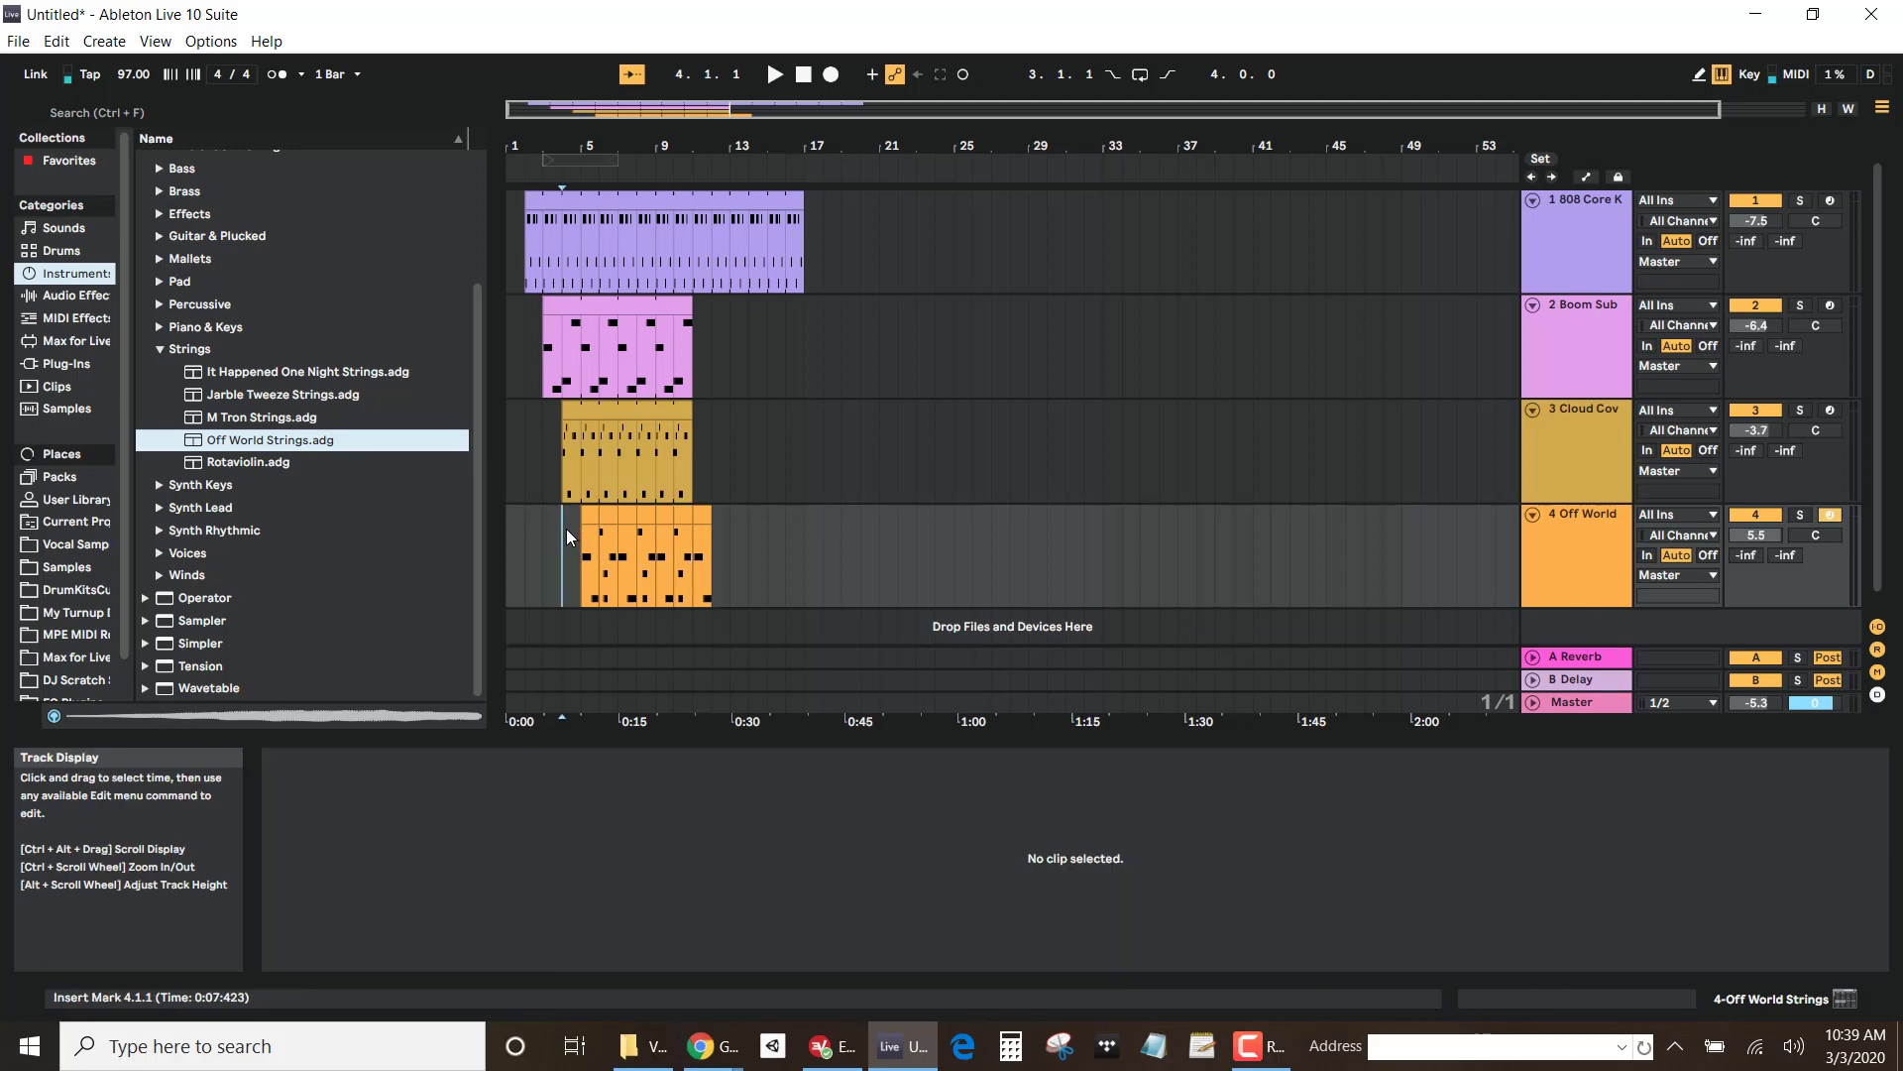
pyautogui.press('space')
pyautogui.press('Tab')
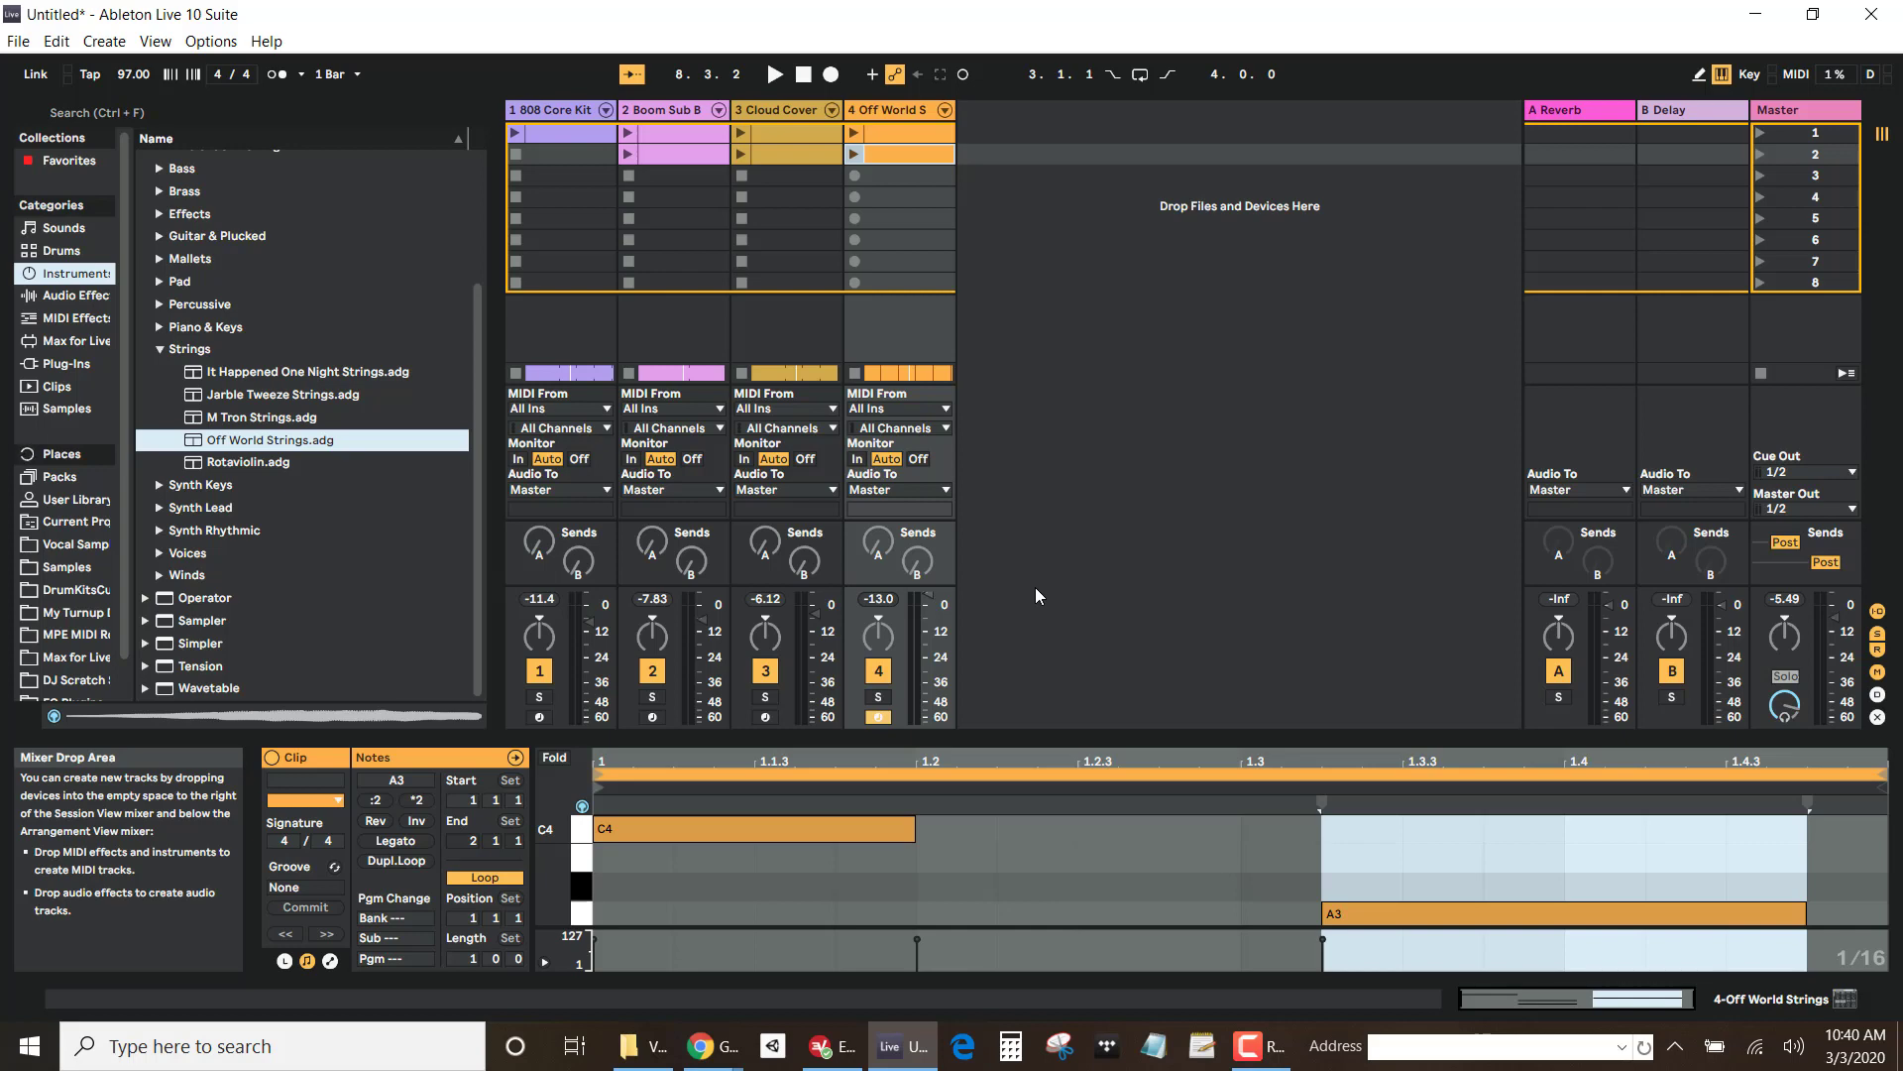
pyautogui.press('Tab')
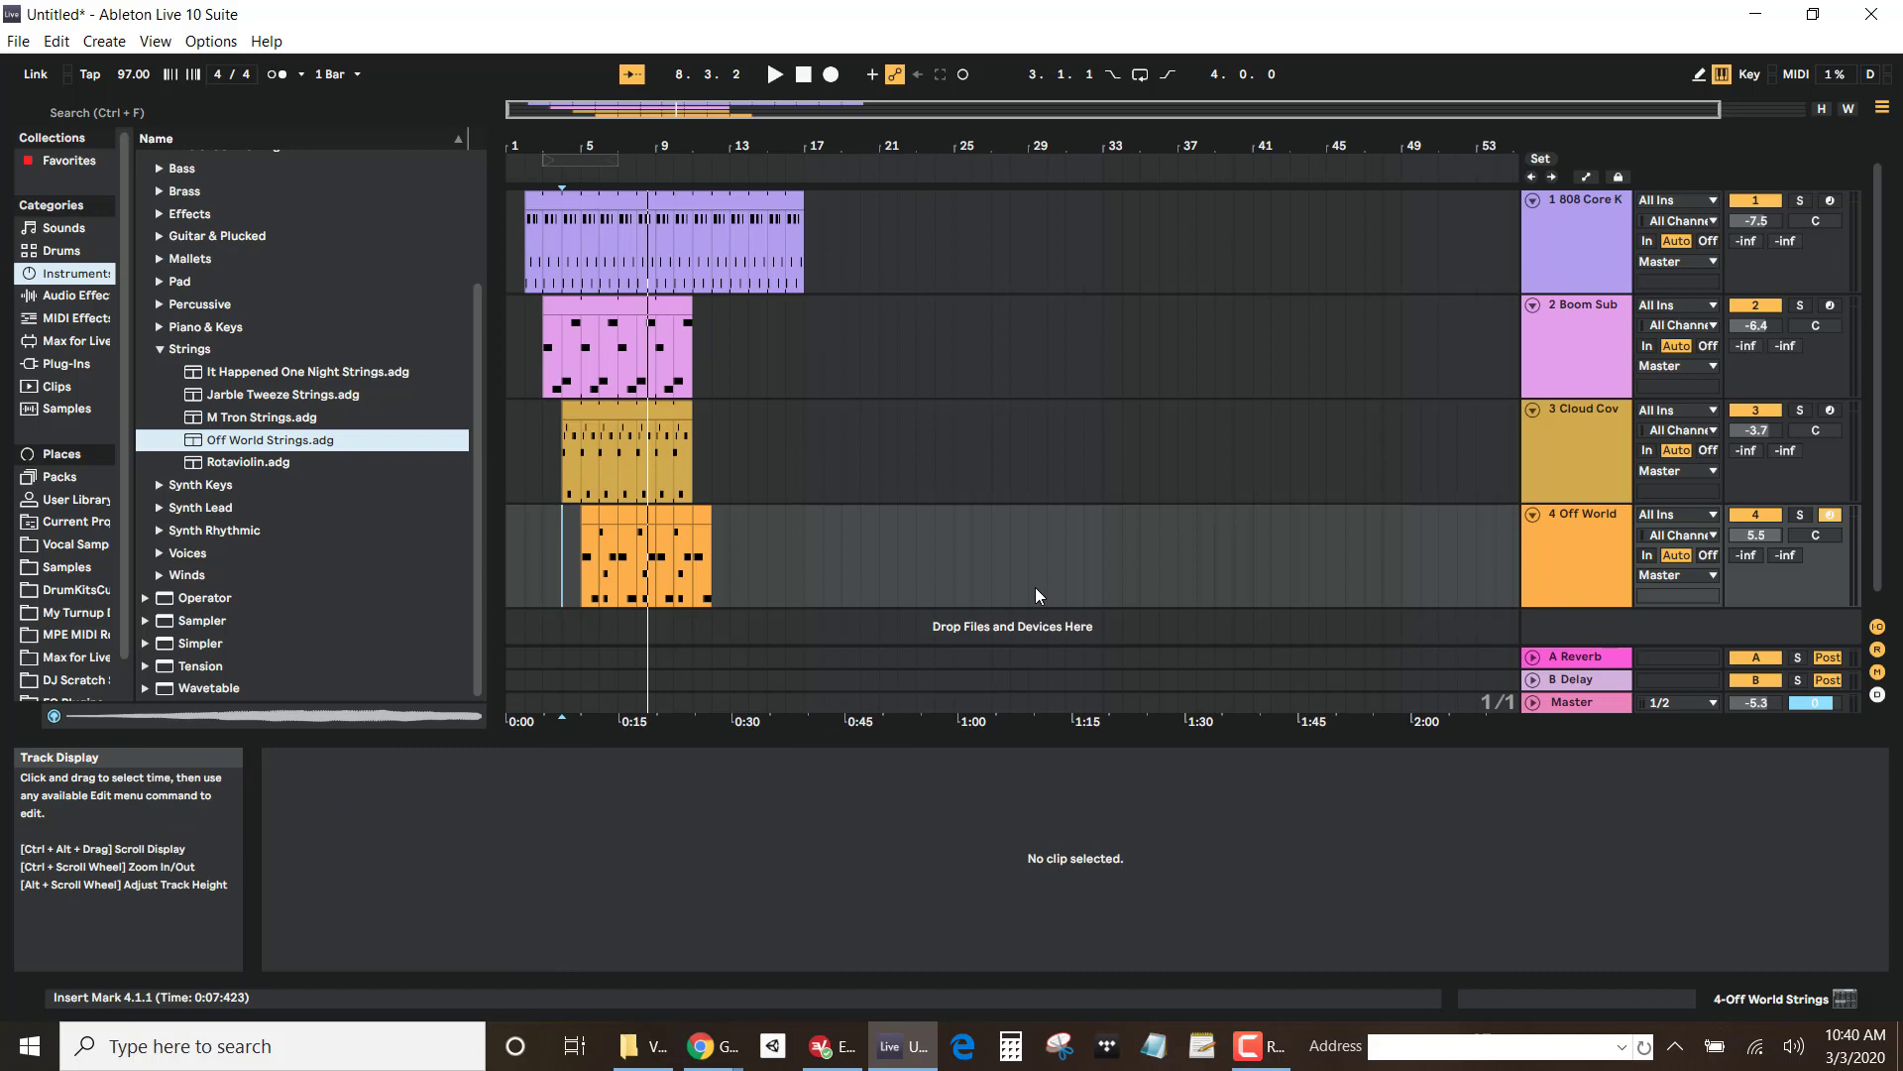
pyautogui.click(531, 533)
# Step: Switch to Chrome, review the sad chord progressions results, and search for "how to make an aggresive sounding song" in a new tab
pyautogui.hotkey('alt', 'Tab')
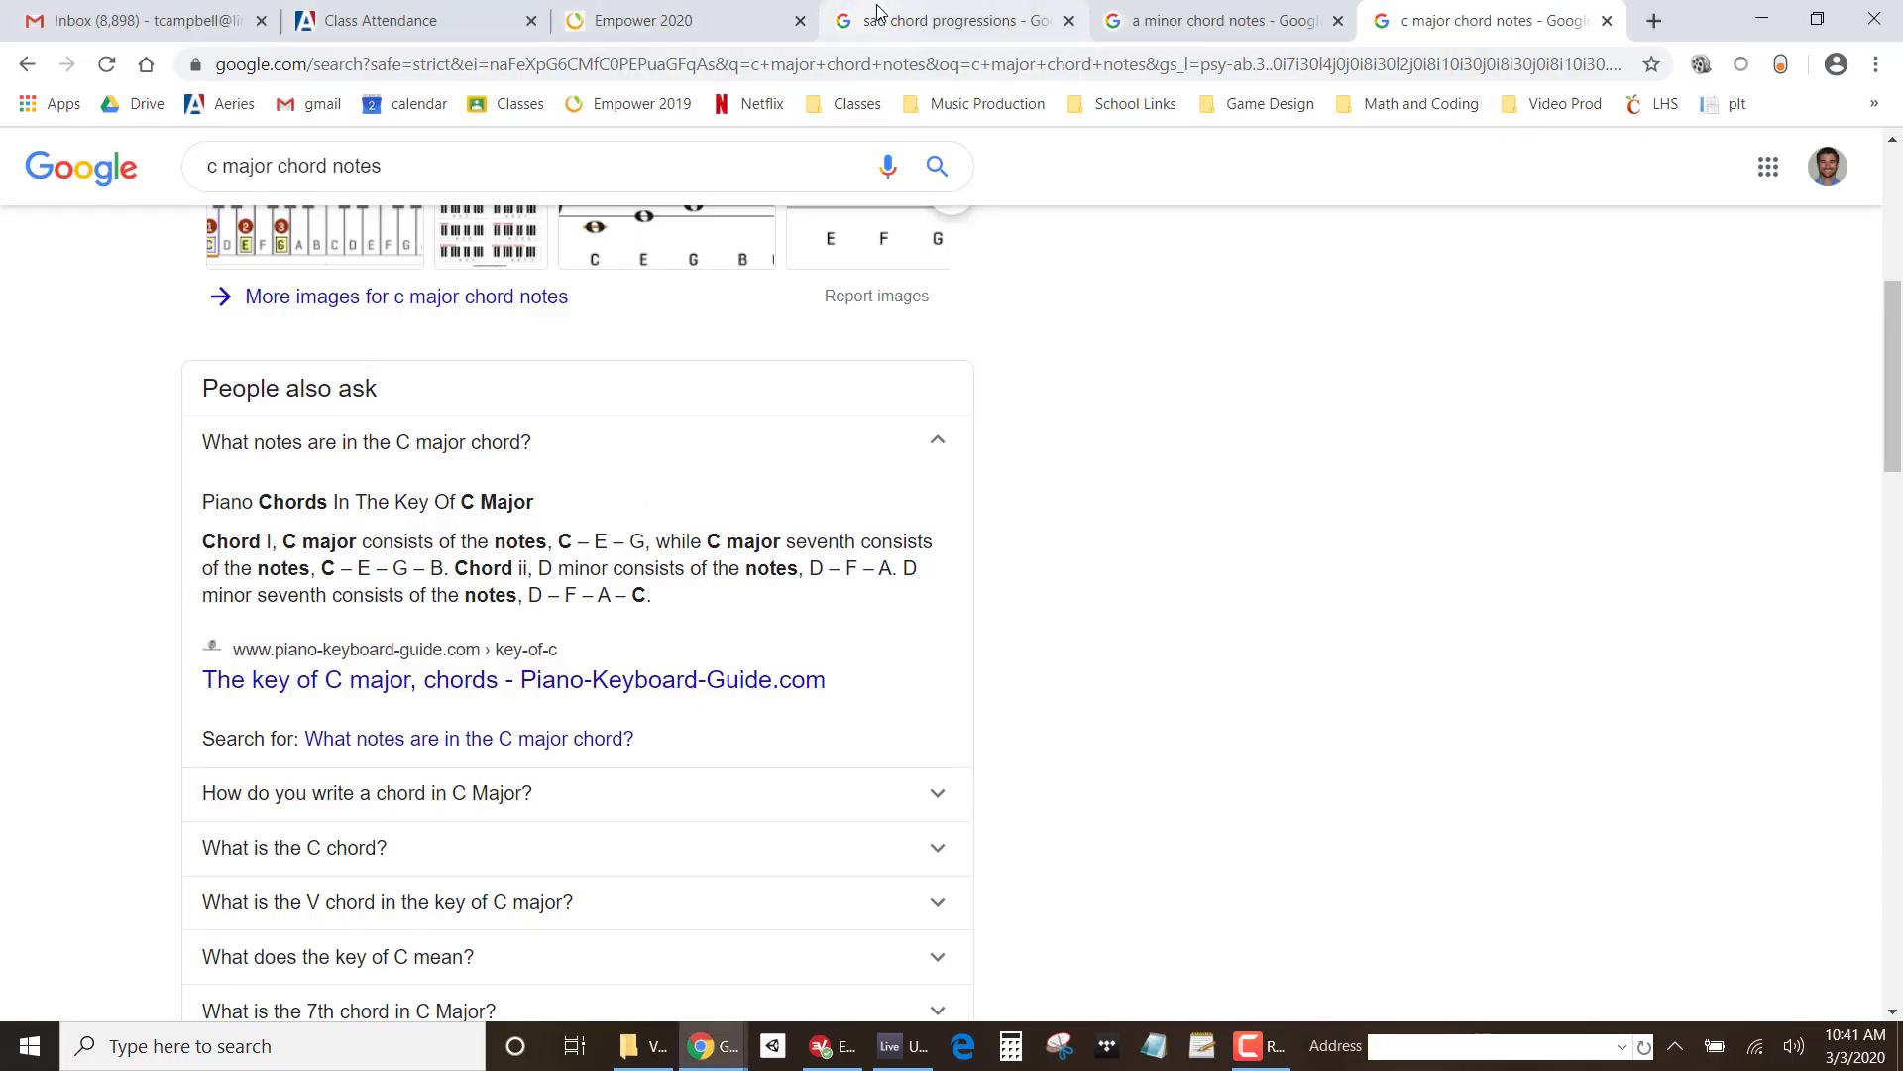
pyautogui.click(879, 22)
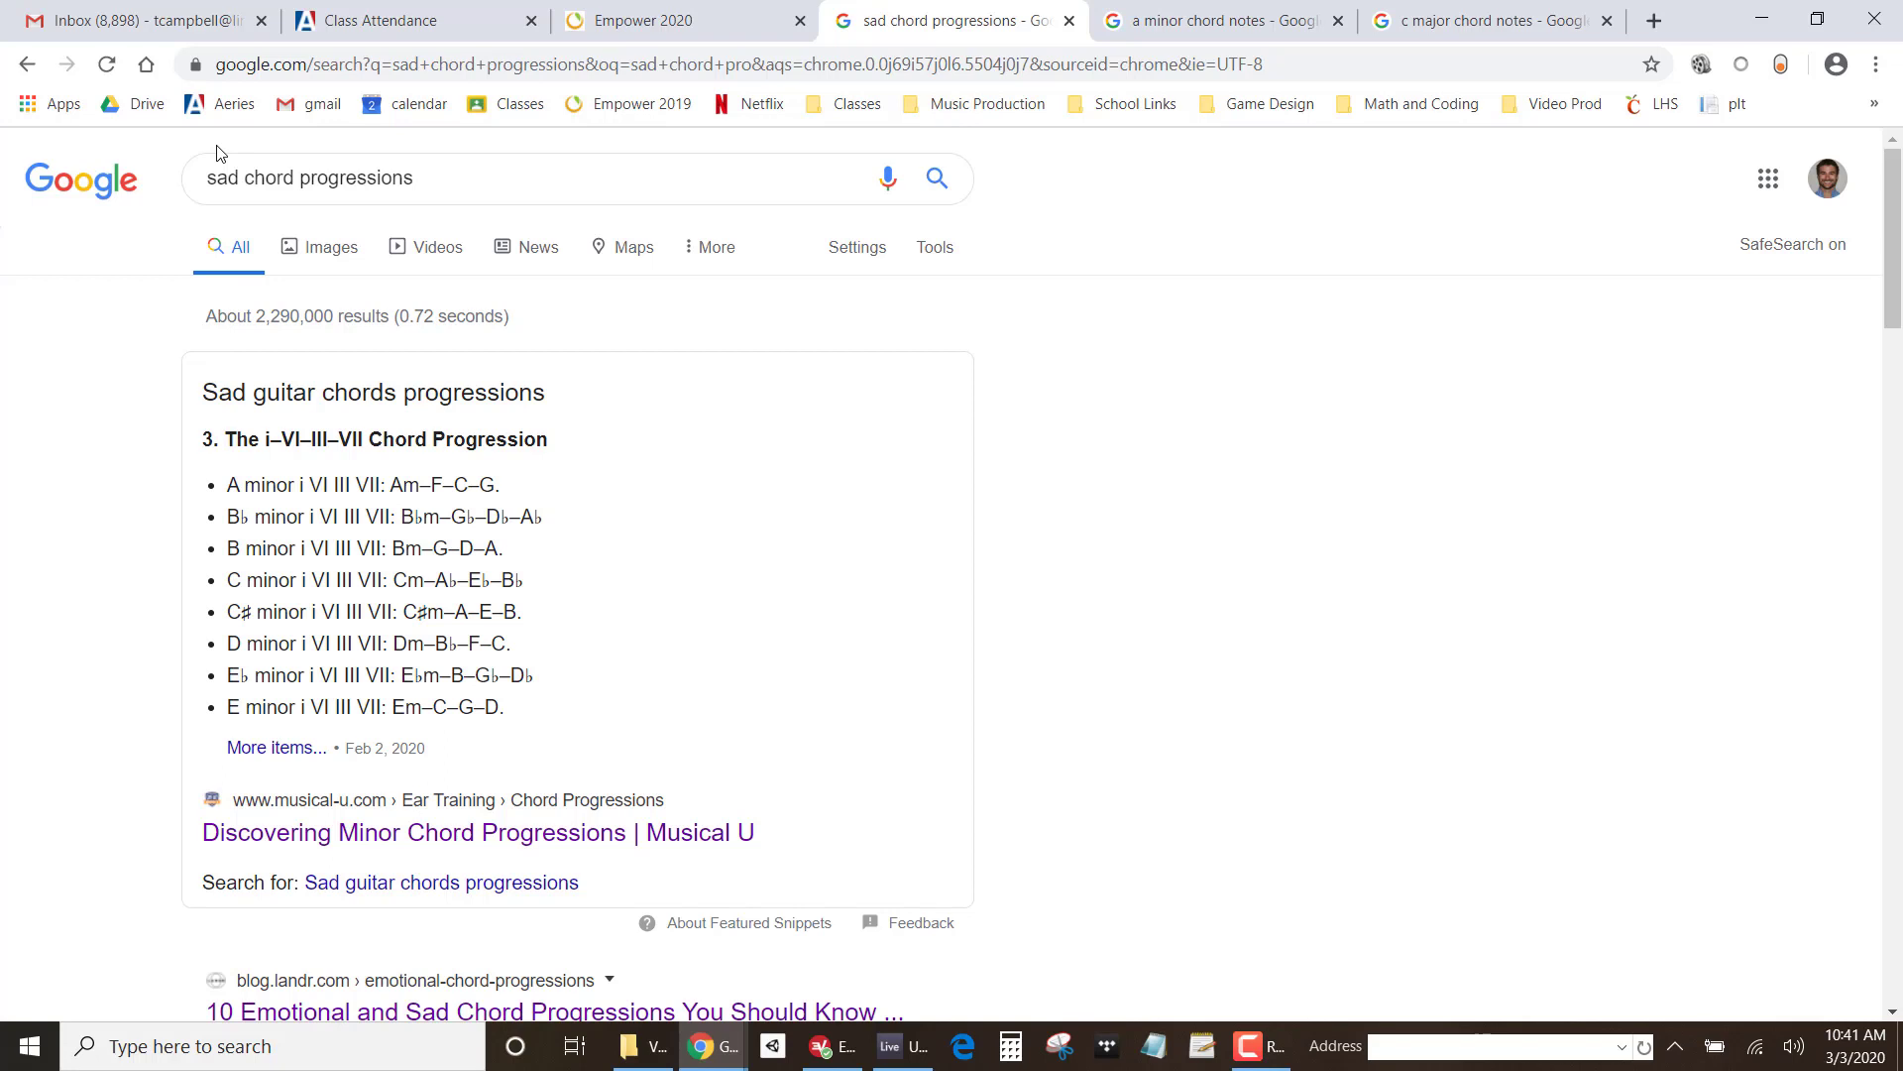
pyautogui.hotkey('ctrl', 't')
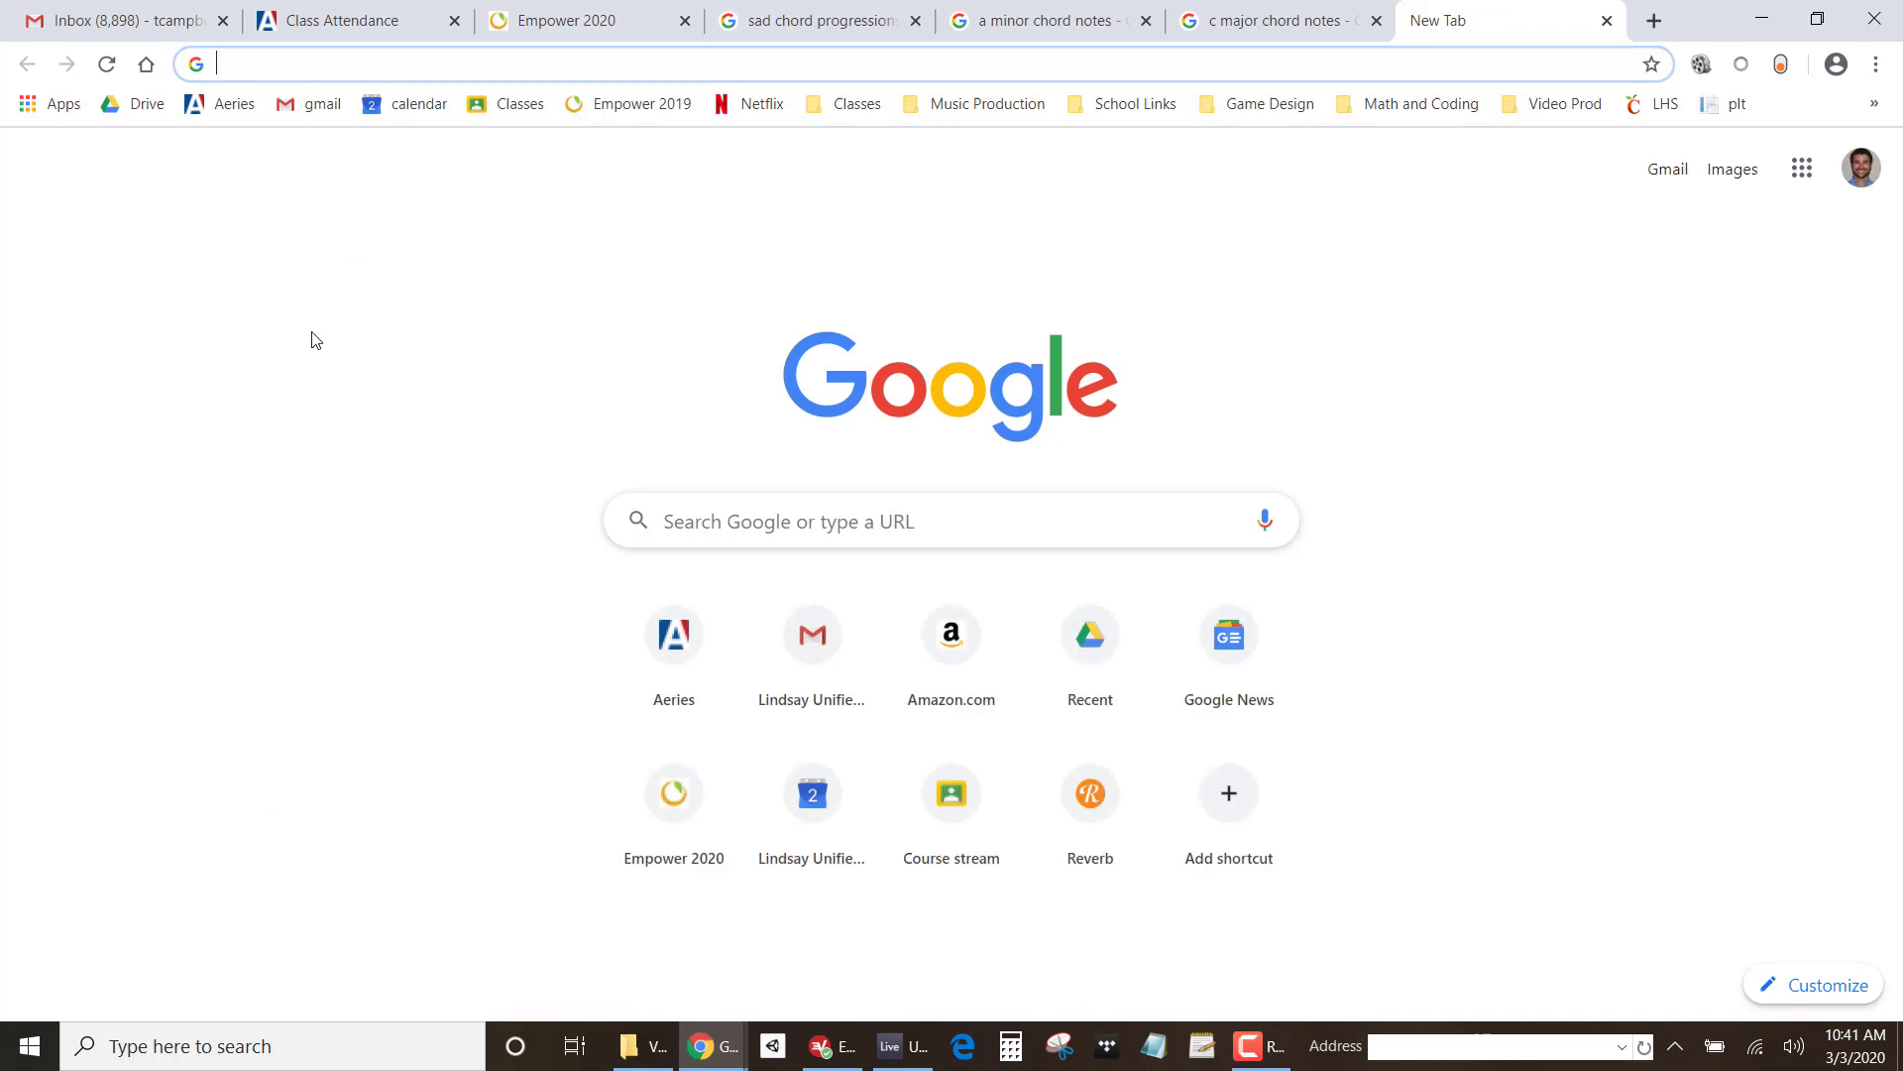
pyautogui.write('how to make an a')
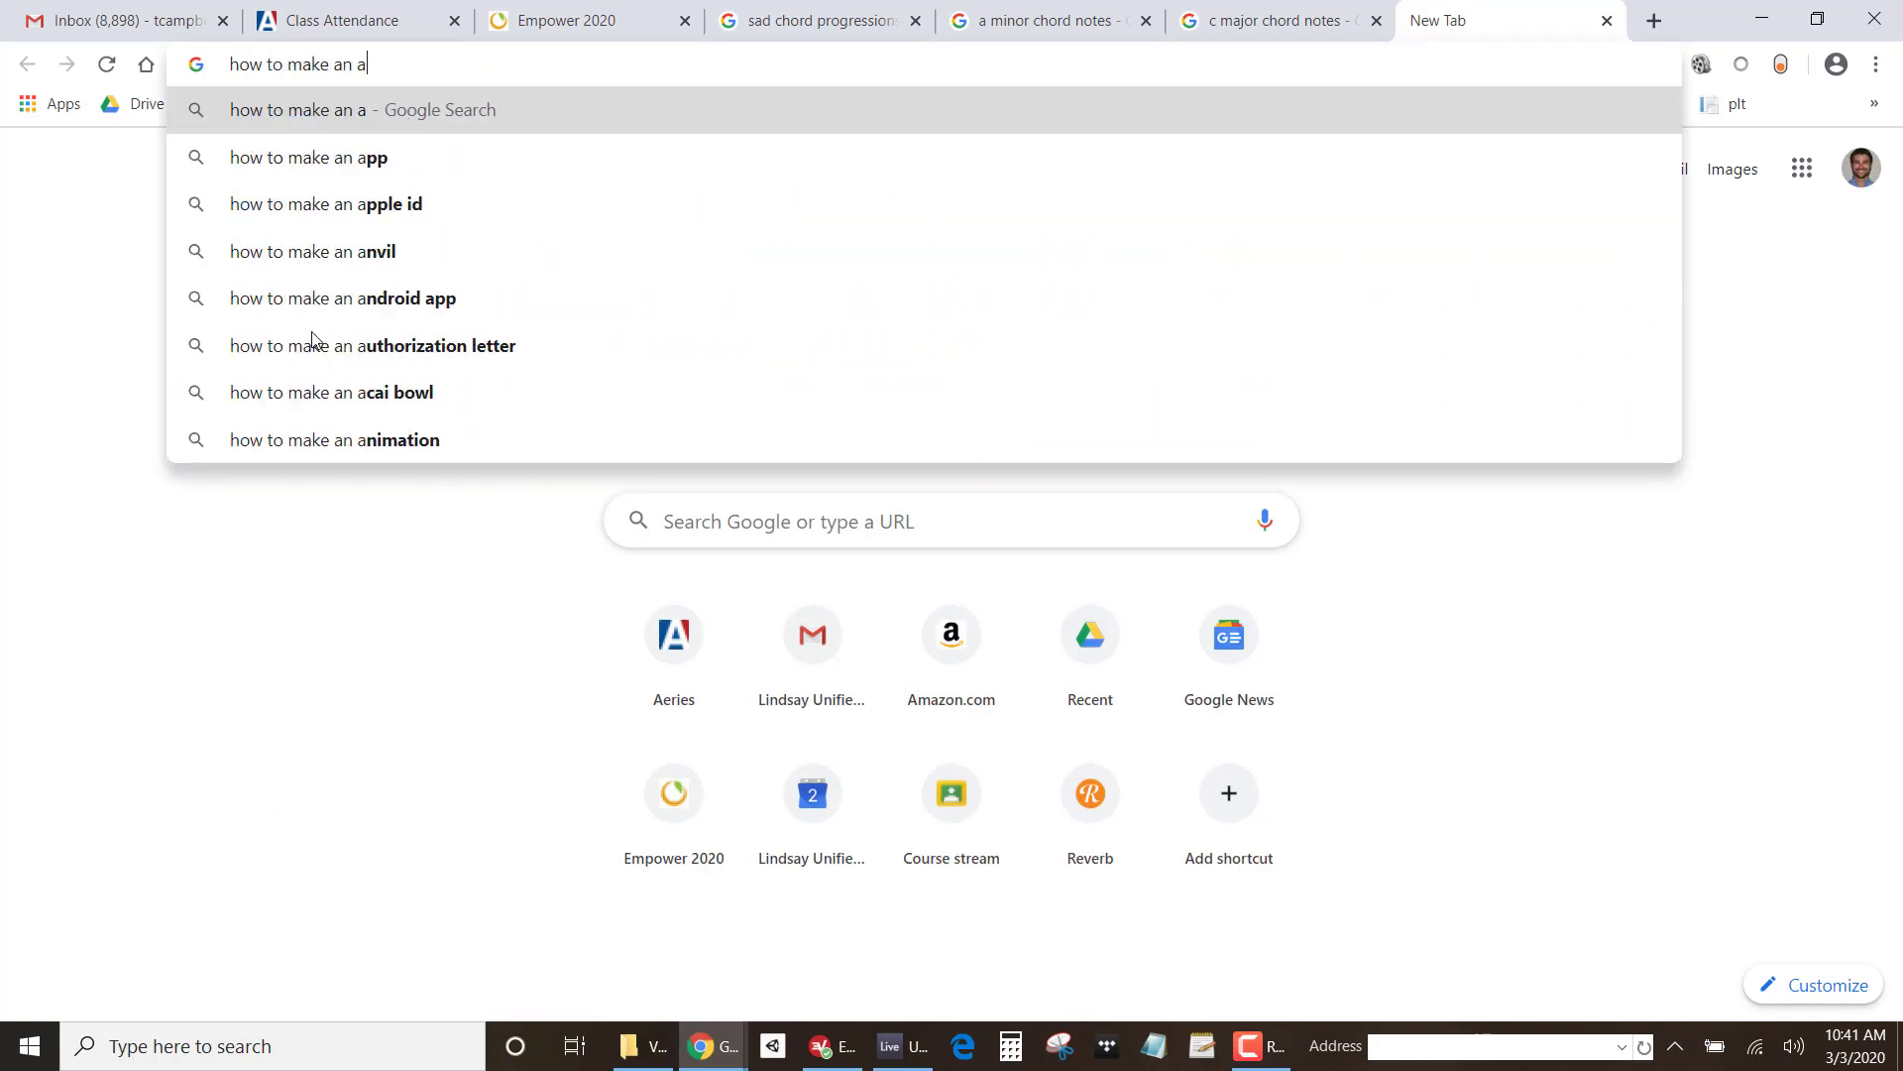
pyautogui.write('ggresive sound')
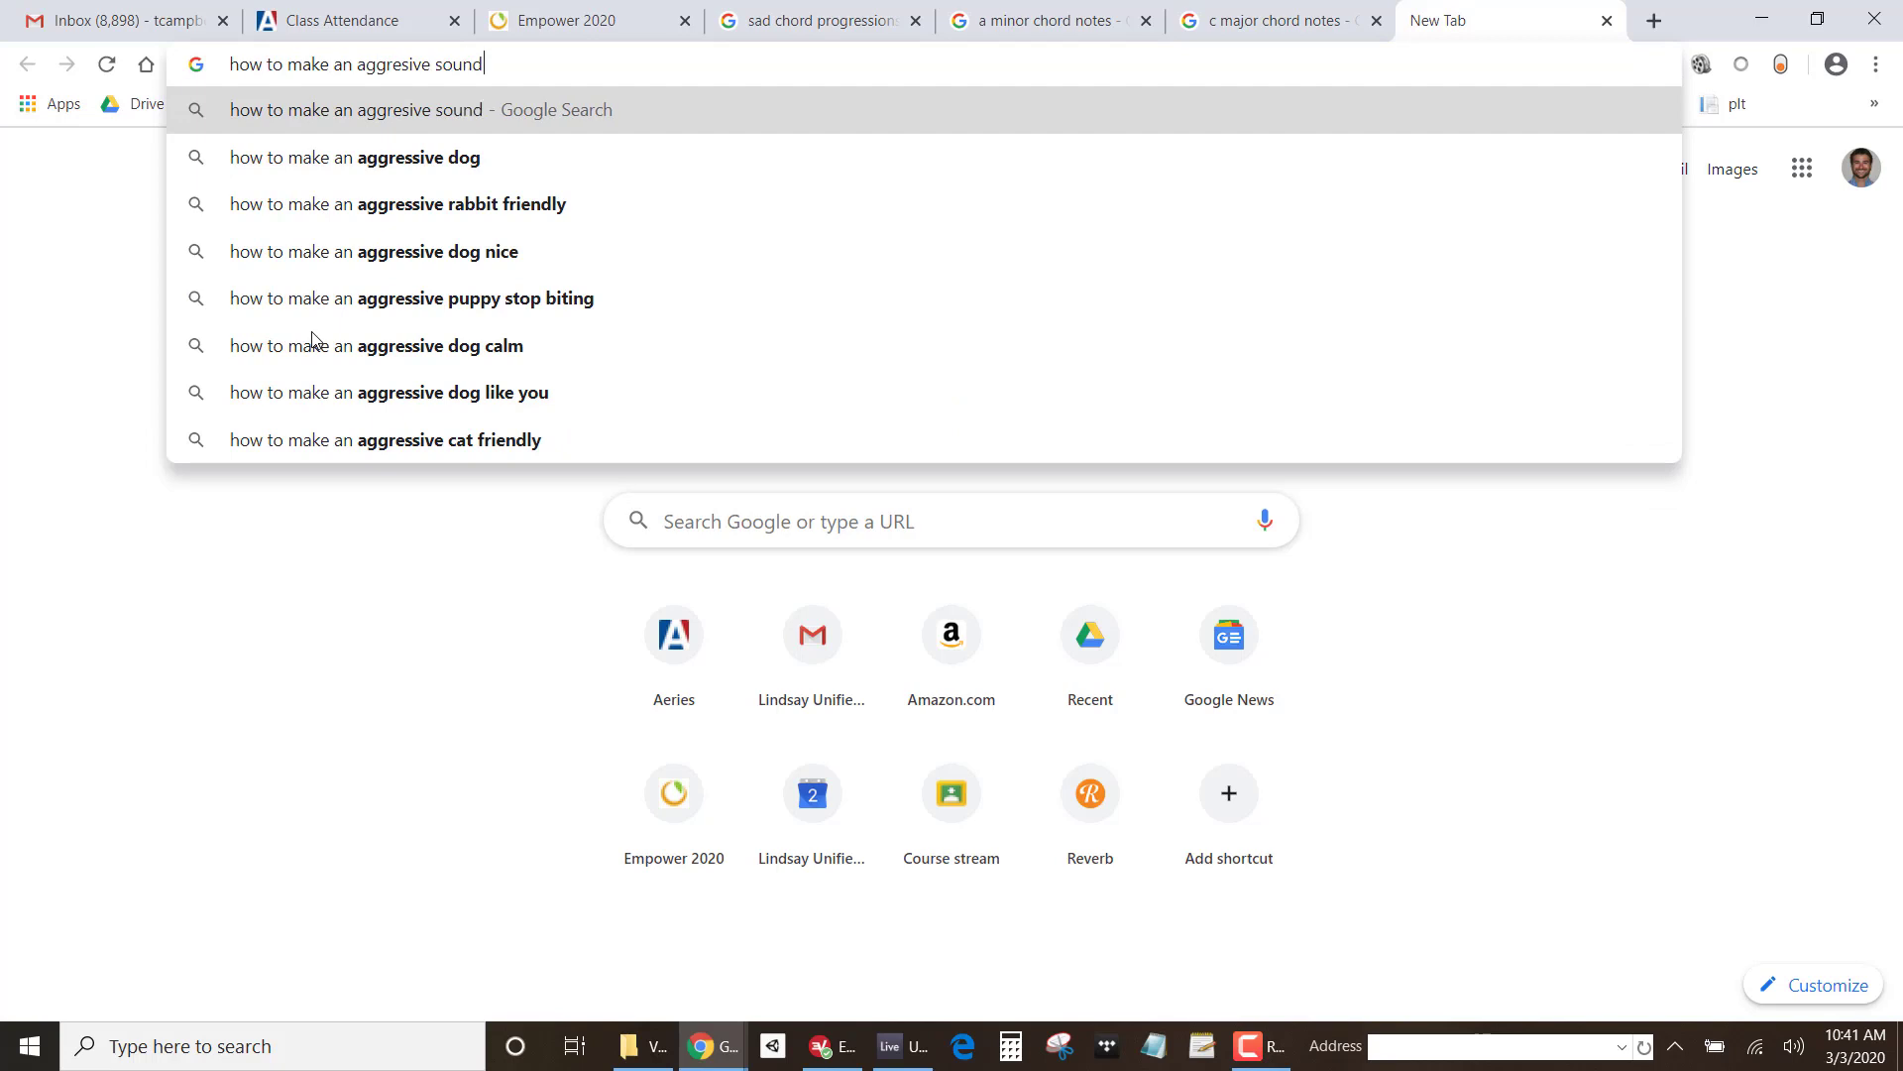
pyautogui.write('ing song')
pyautogui.press('Return')
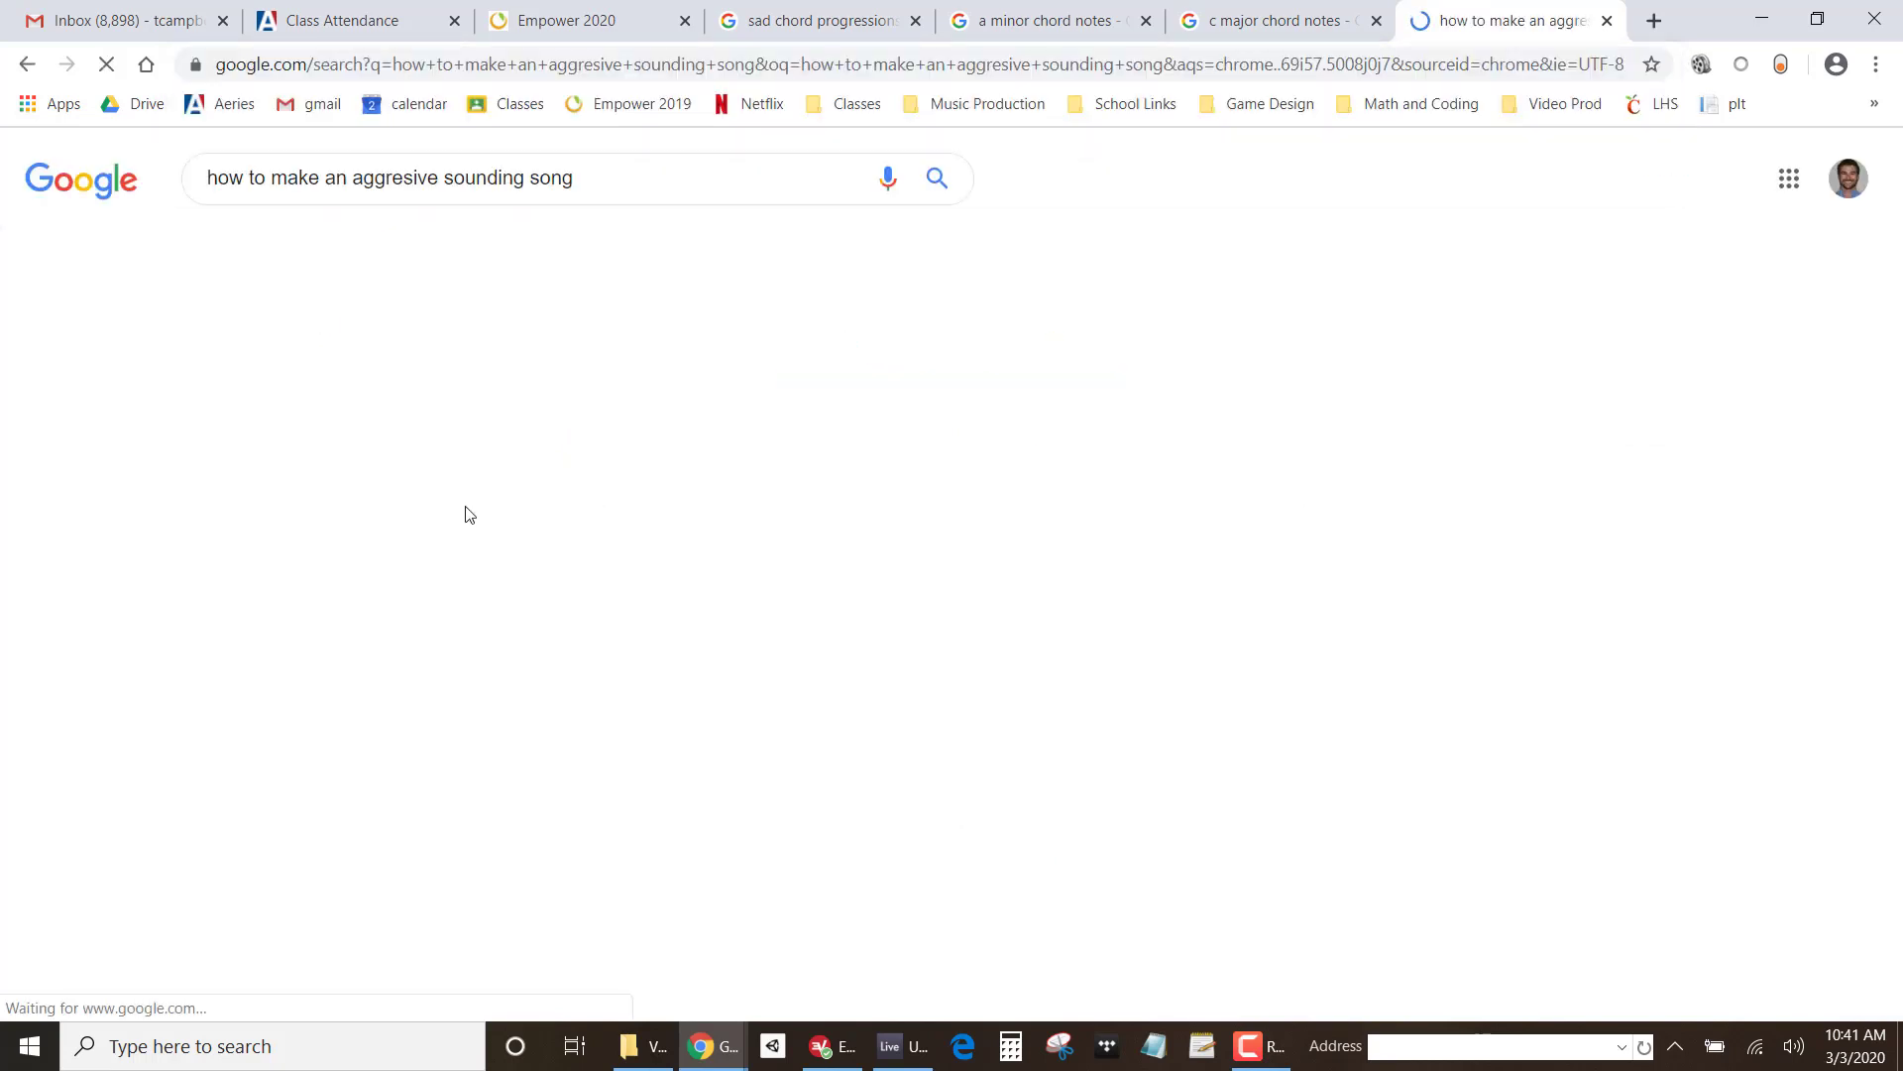
pyautogui.scroll(-2, 634, 552)
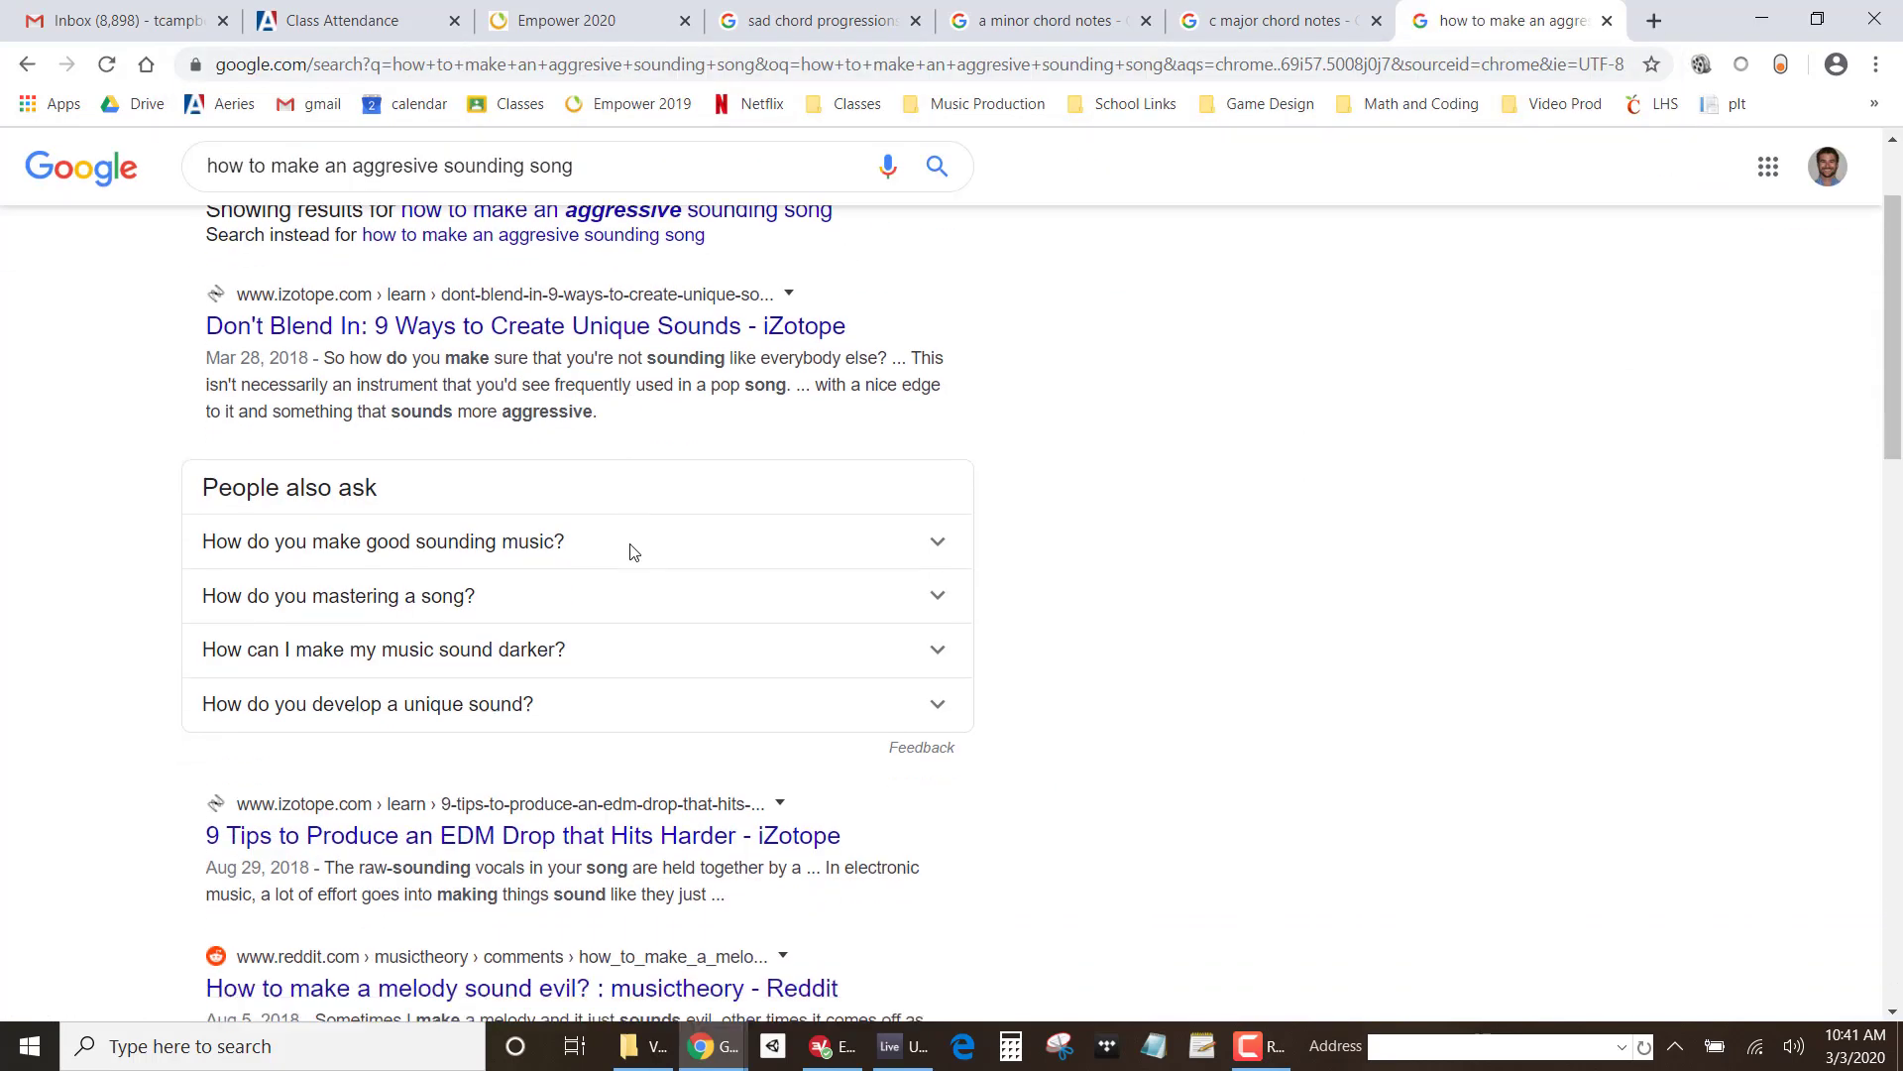
pyautogui.scroll(-3, 625, 595)
pyautogui.scroll(1, 617, 649)
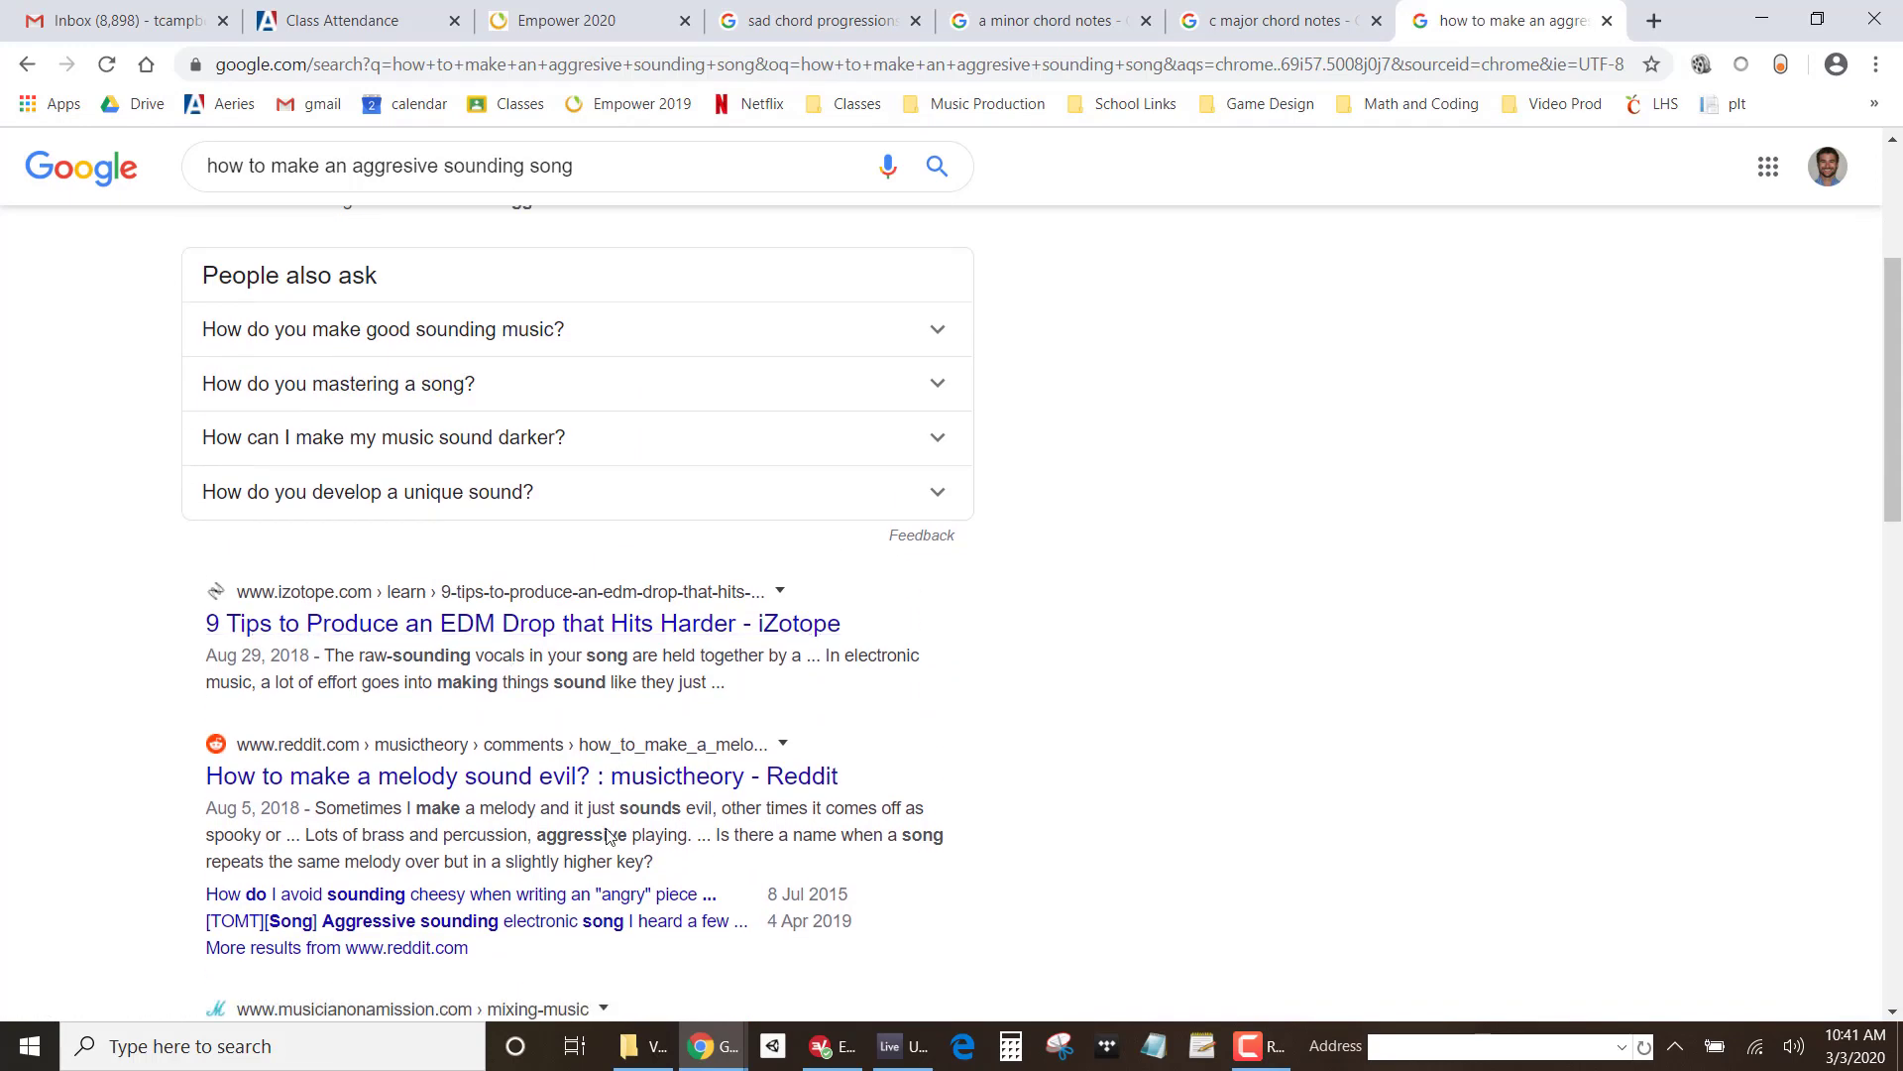
# Step: Return to Ableton Live and insert an empty MIDI clip at 18.1.1 on the Off World Strings track, extending it to 39.1.1
pyautogui.click(905, 1046)
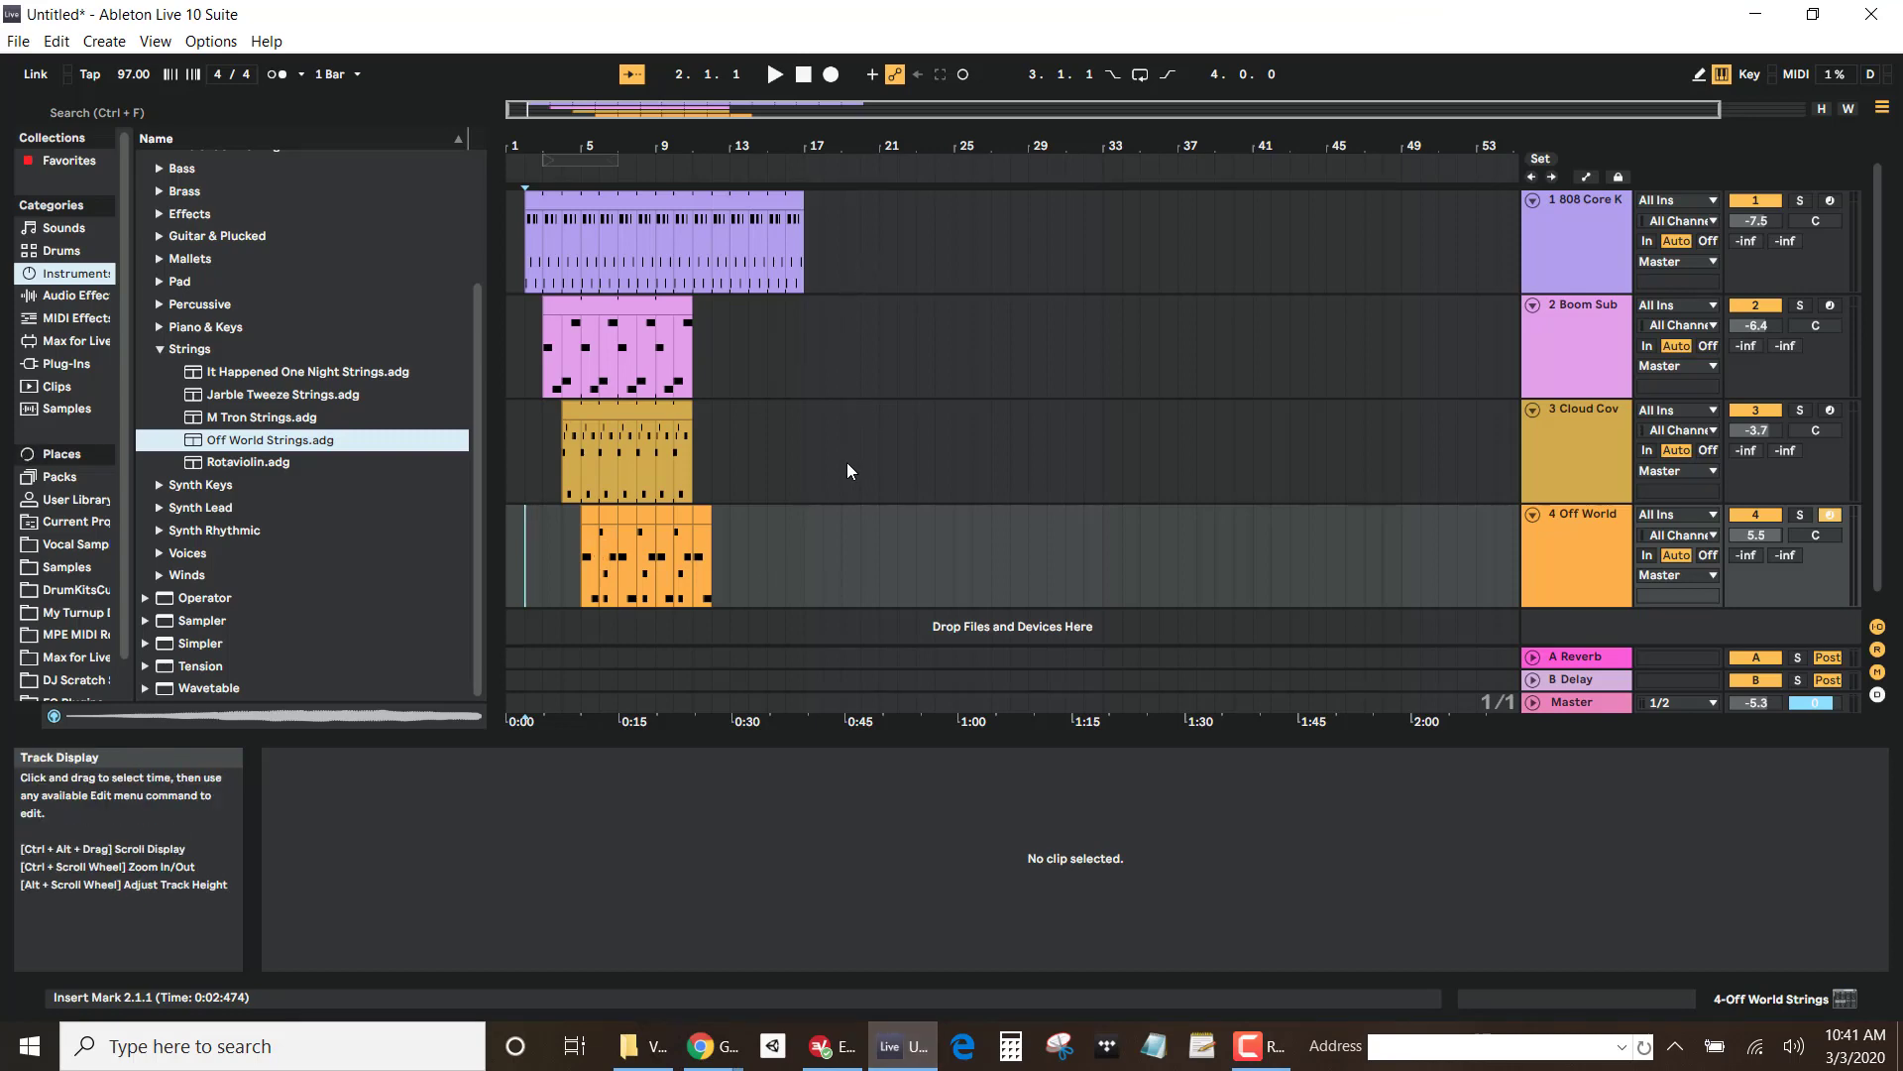
pyautogui.click(830, 512)
pyautogui.hotkey('ctrl', 'shift', 'm')
pyautogui.moveTo(842, 535); pyautogui.dragTo(1216, 531)
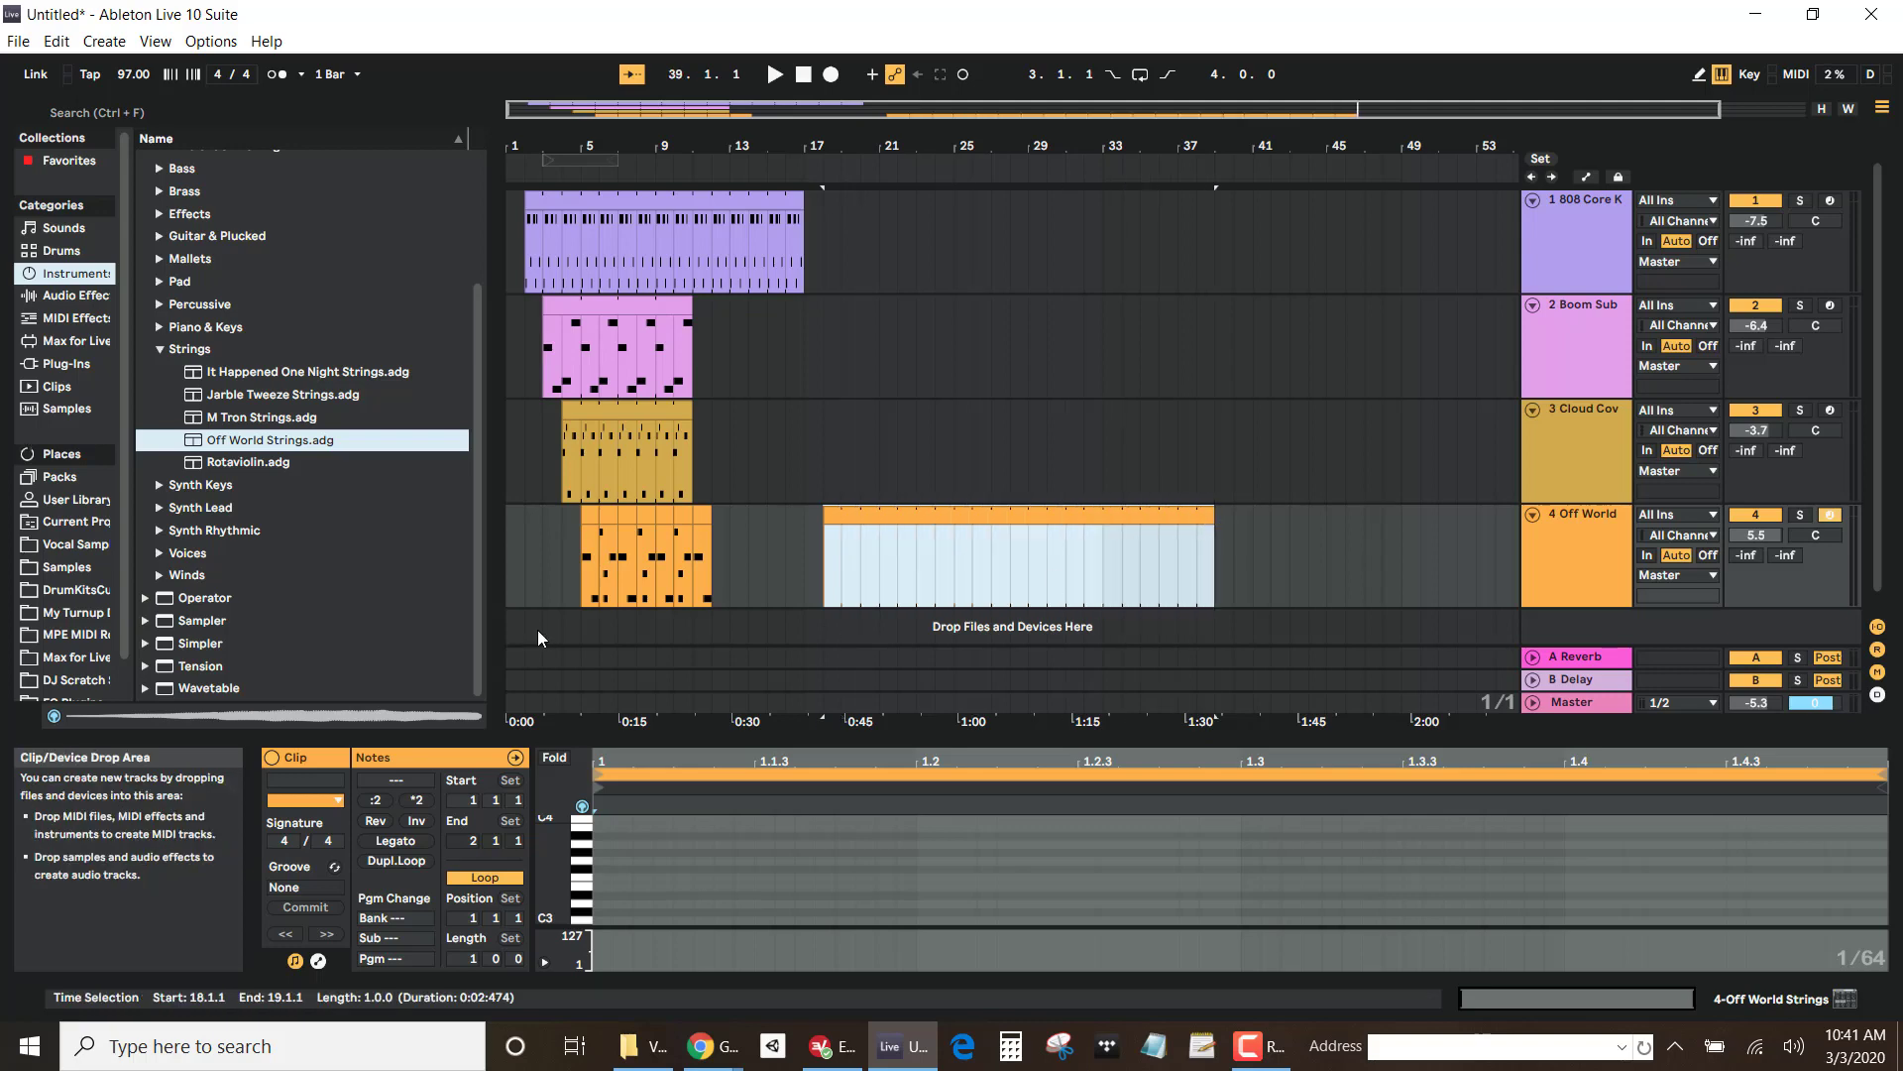
# Step: Enlarge the note editor, add C3, C#3 and D#3 at the new clip's start, and lengthen all three notes to about one beat
pyautogui.moveTo(634, 741); pyautogui.dragTo(641, 462)
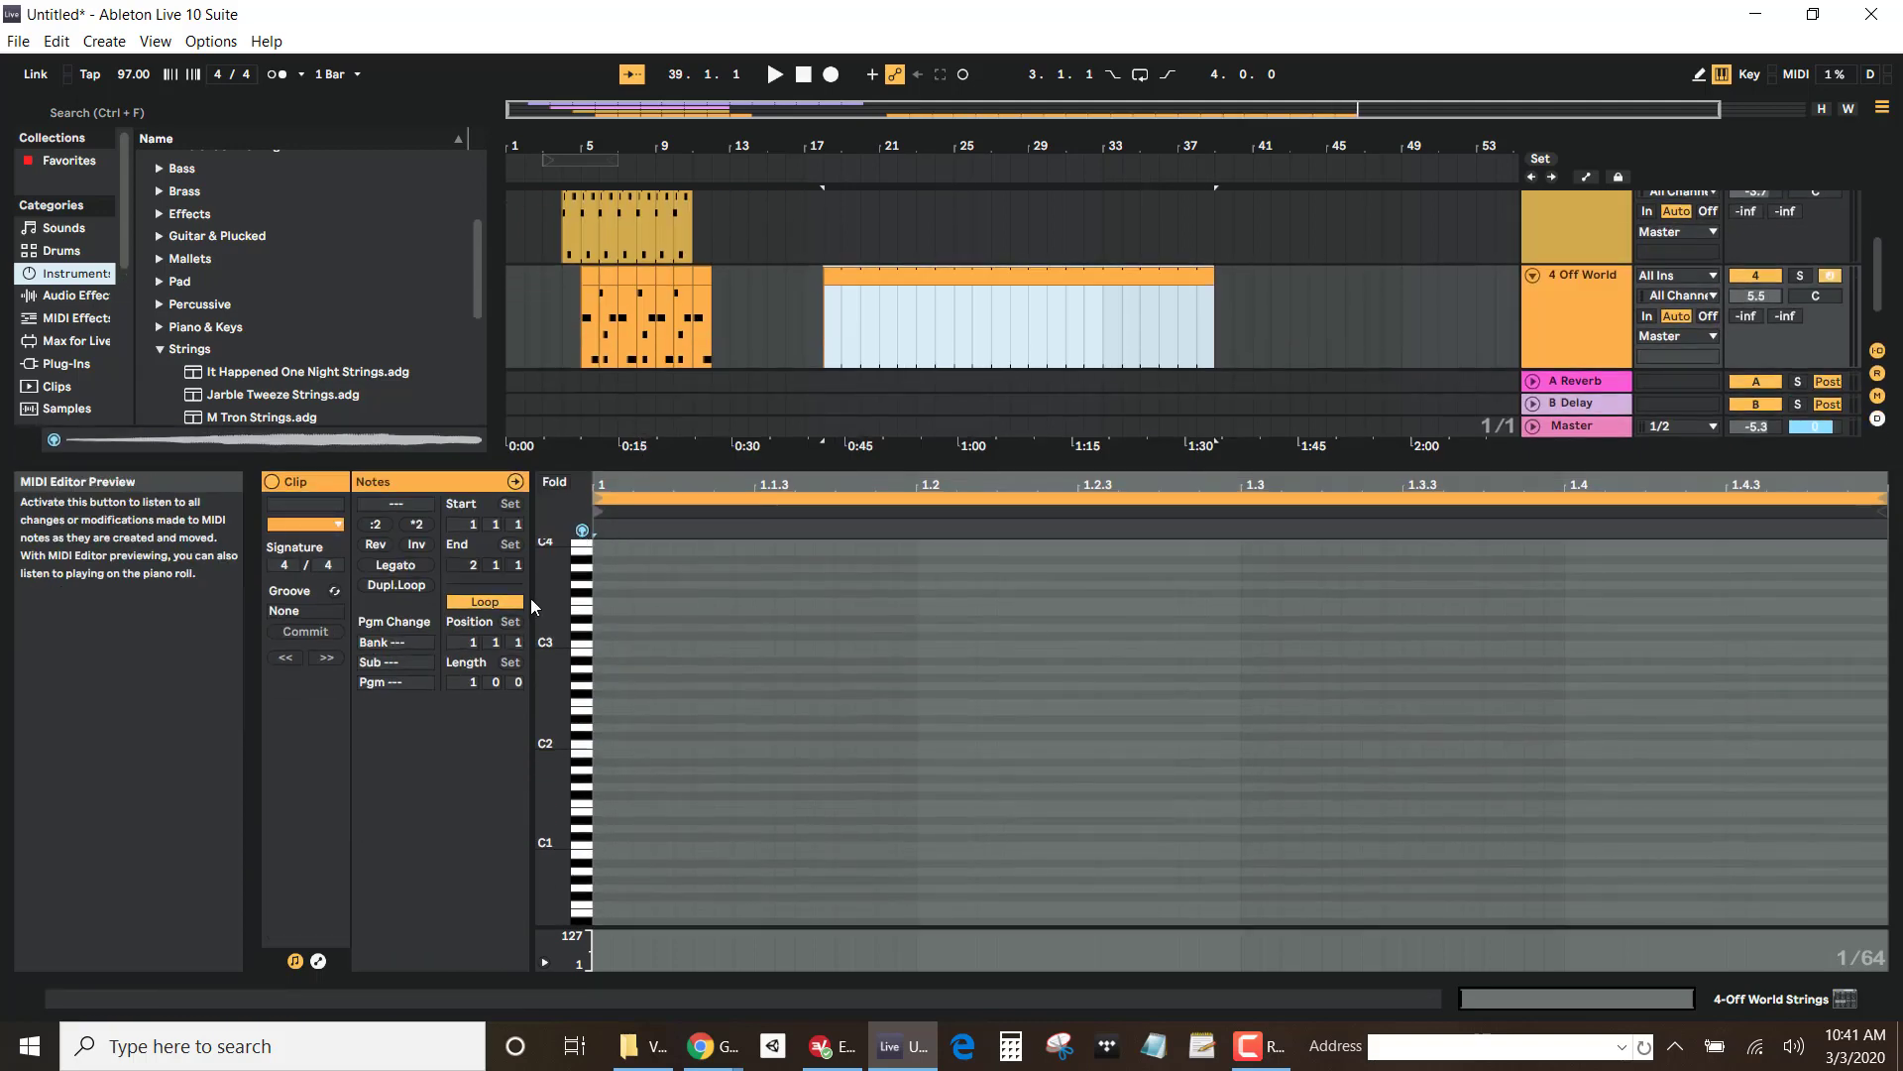
pyautogui.moveTo(581, 656); pyautogui.dragTo(567, 659)
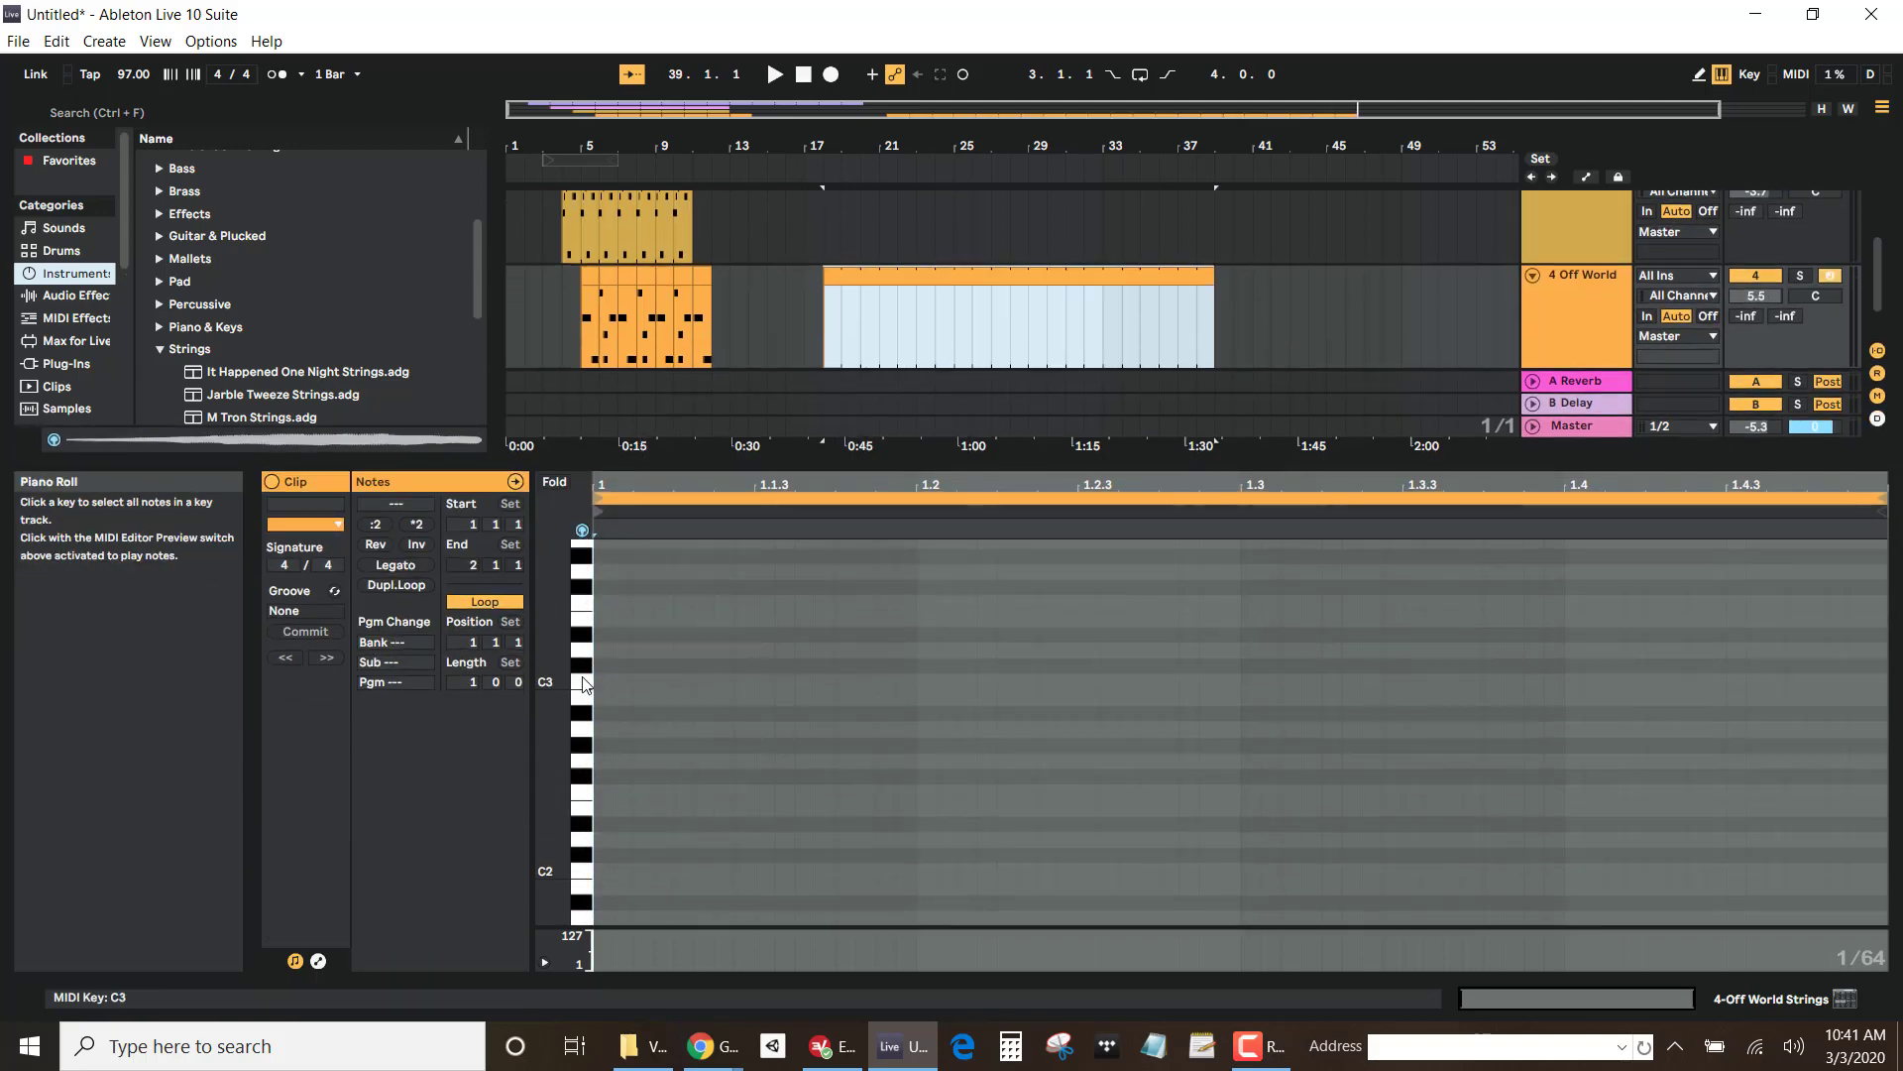
pyautogui.doubleClick(613, 682)
pyautogui.doubleClick(613, 667)
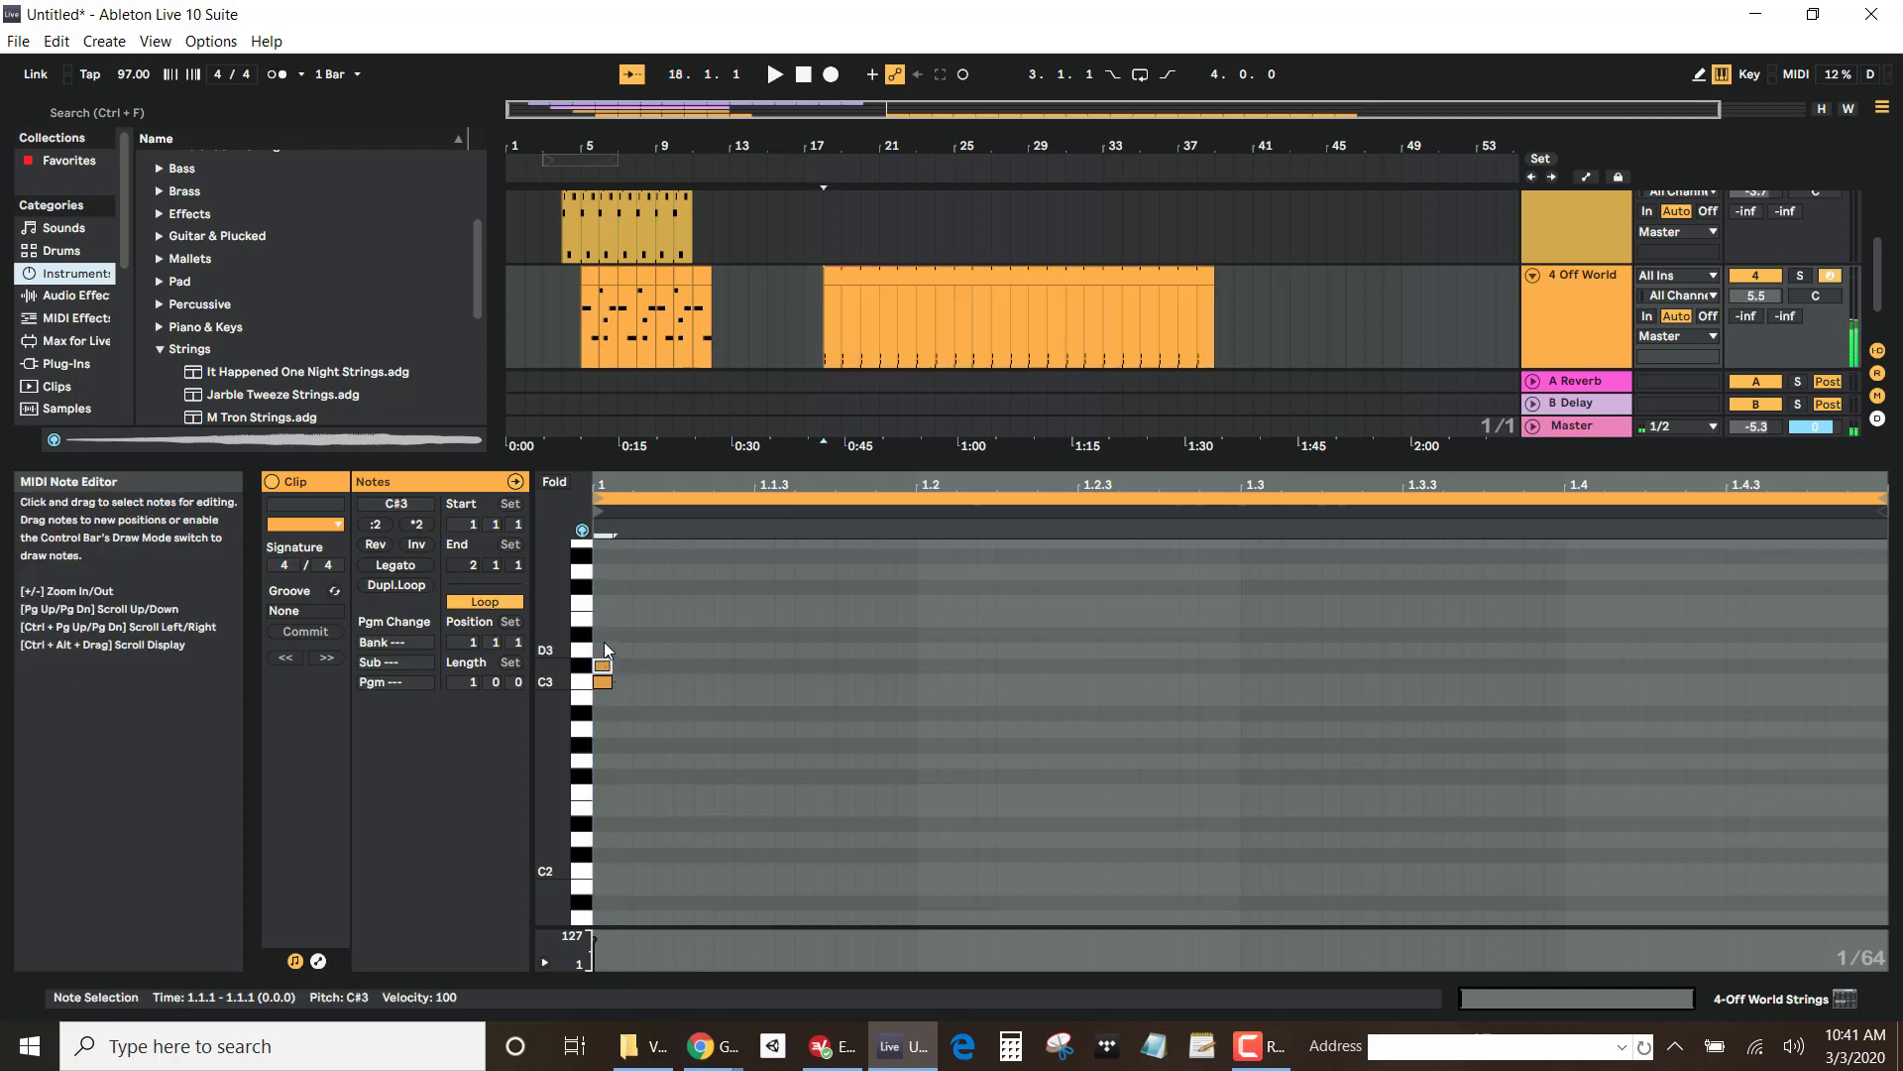
pyautogui.doubleClick(603, 634)
pyautogui.click(627, 689)
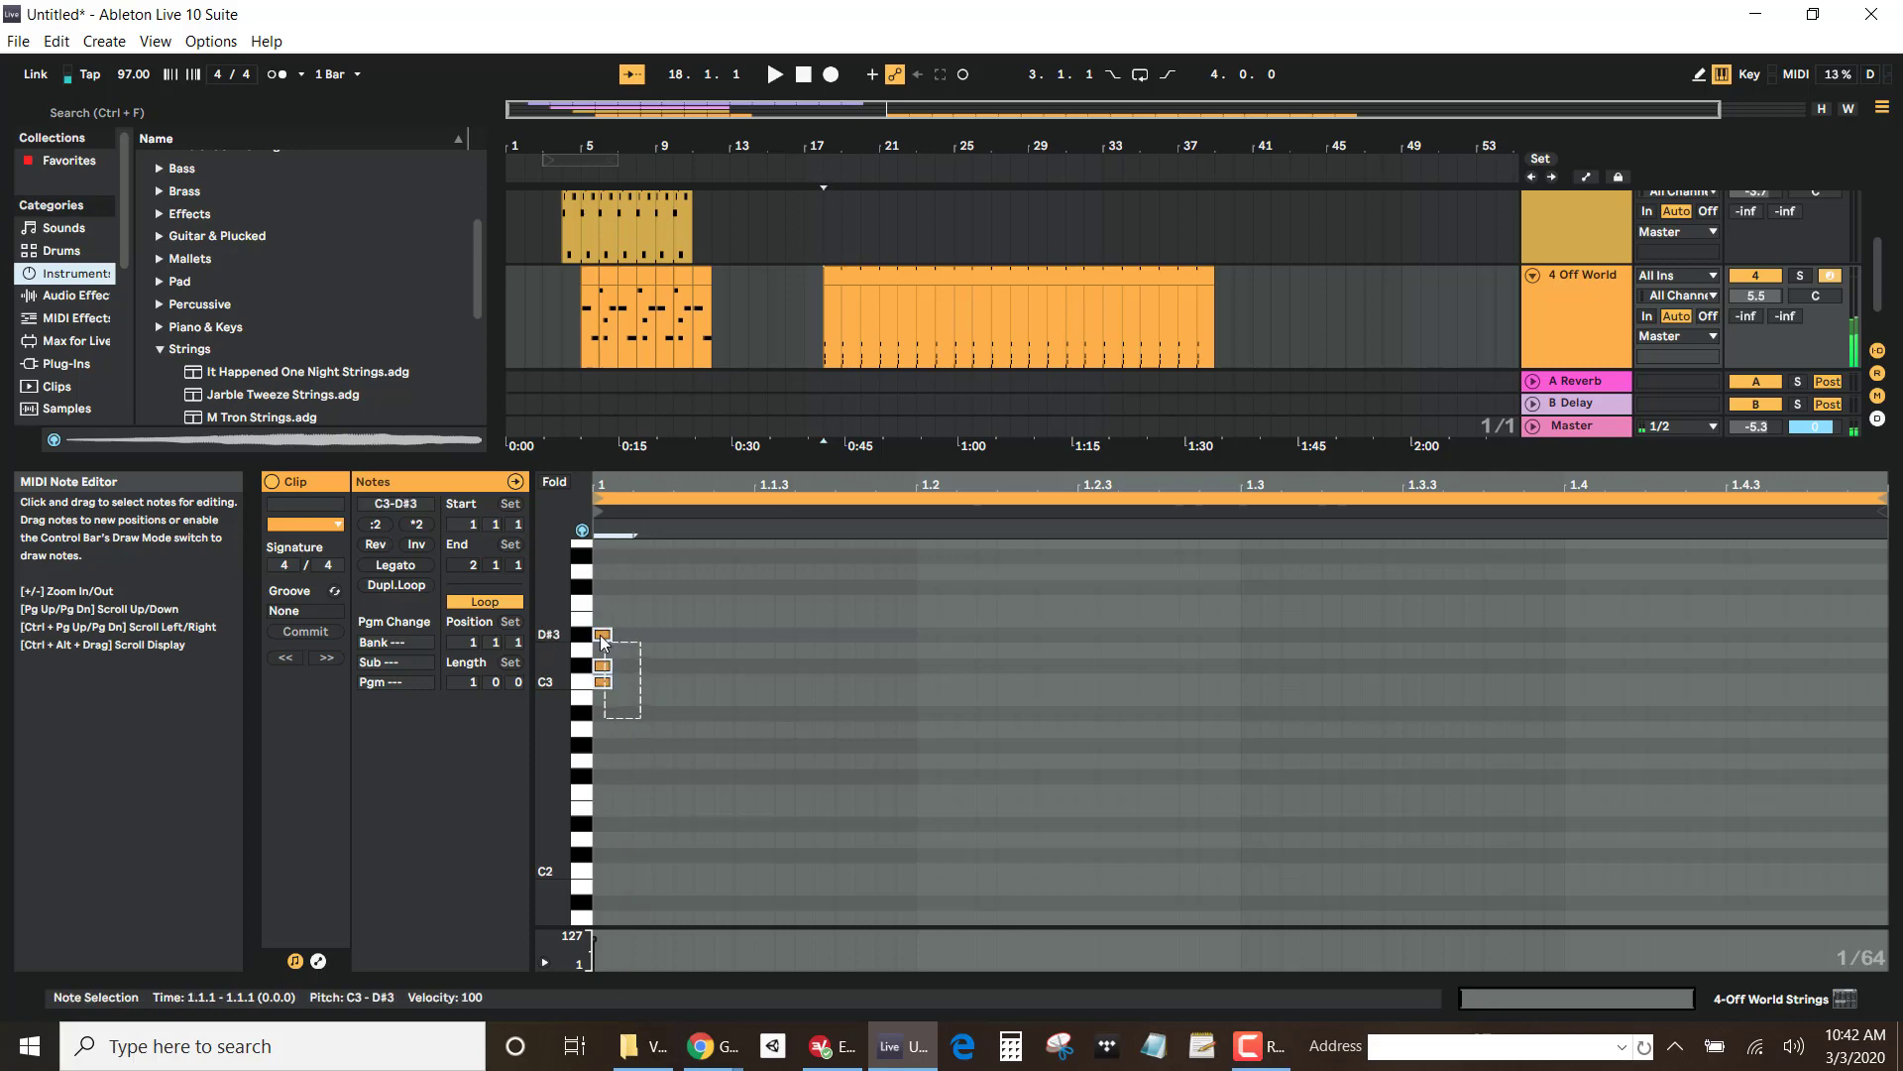
pyautogui.click(755, 738)
pyautogui.click(652, 736)
pyautogui.moveTo(649, 734); pyautogui.dragTo(937, 666)
# Step: Play the three-note cluster in the new Off World Strings clip from 18.1.1
pyautogui.click(856, 354)
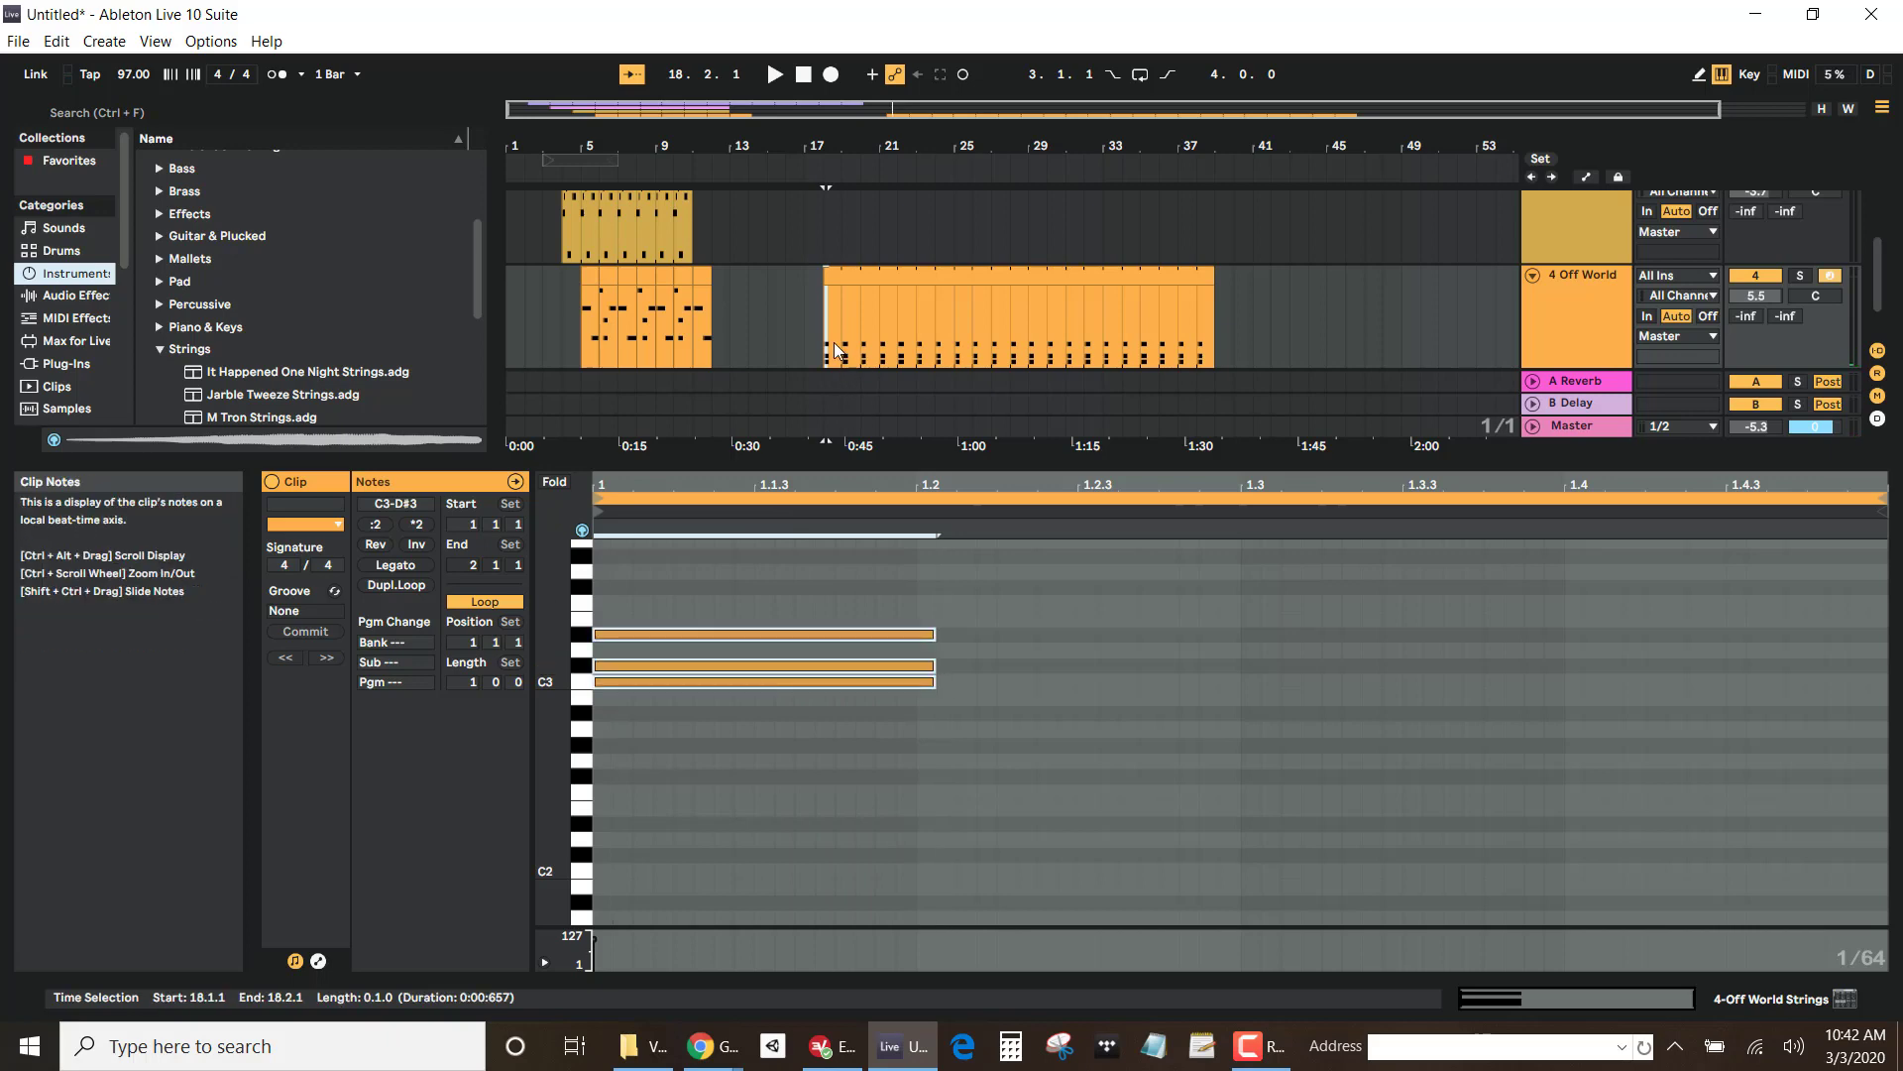
pyautogui.press('space')
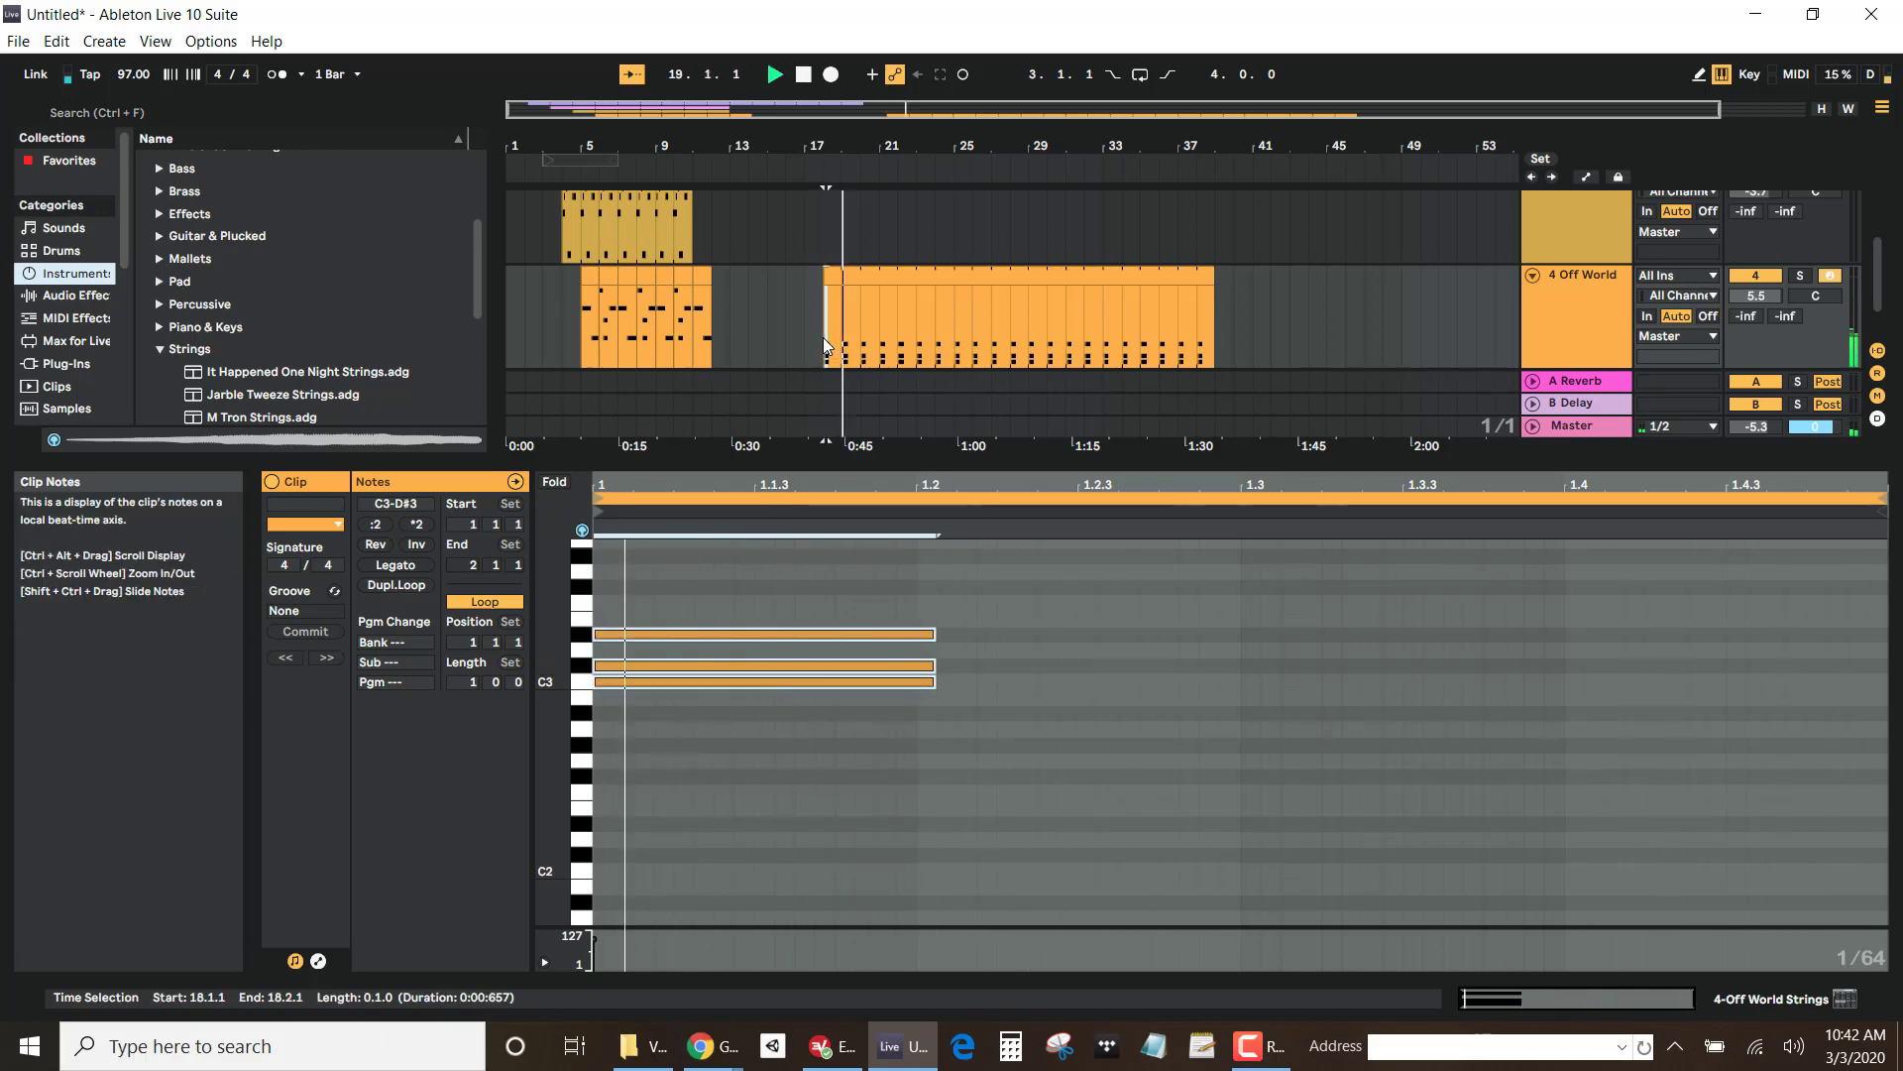
pyautogui.press('space')
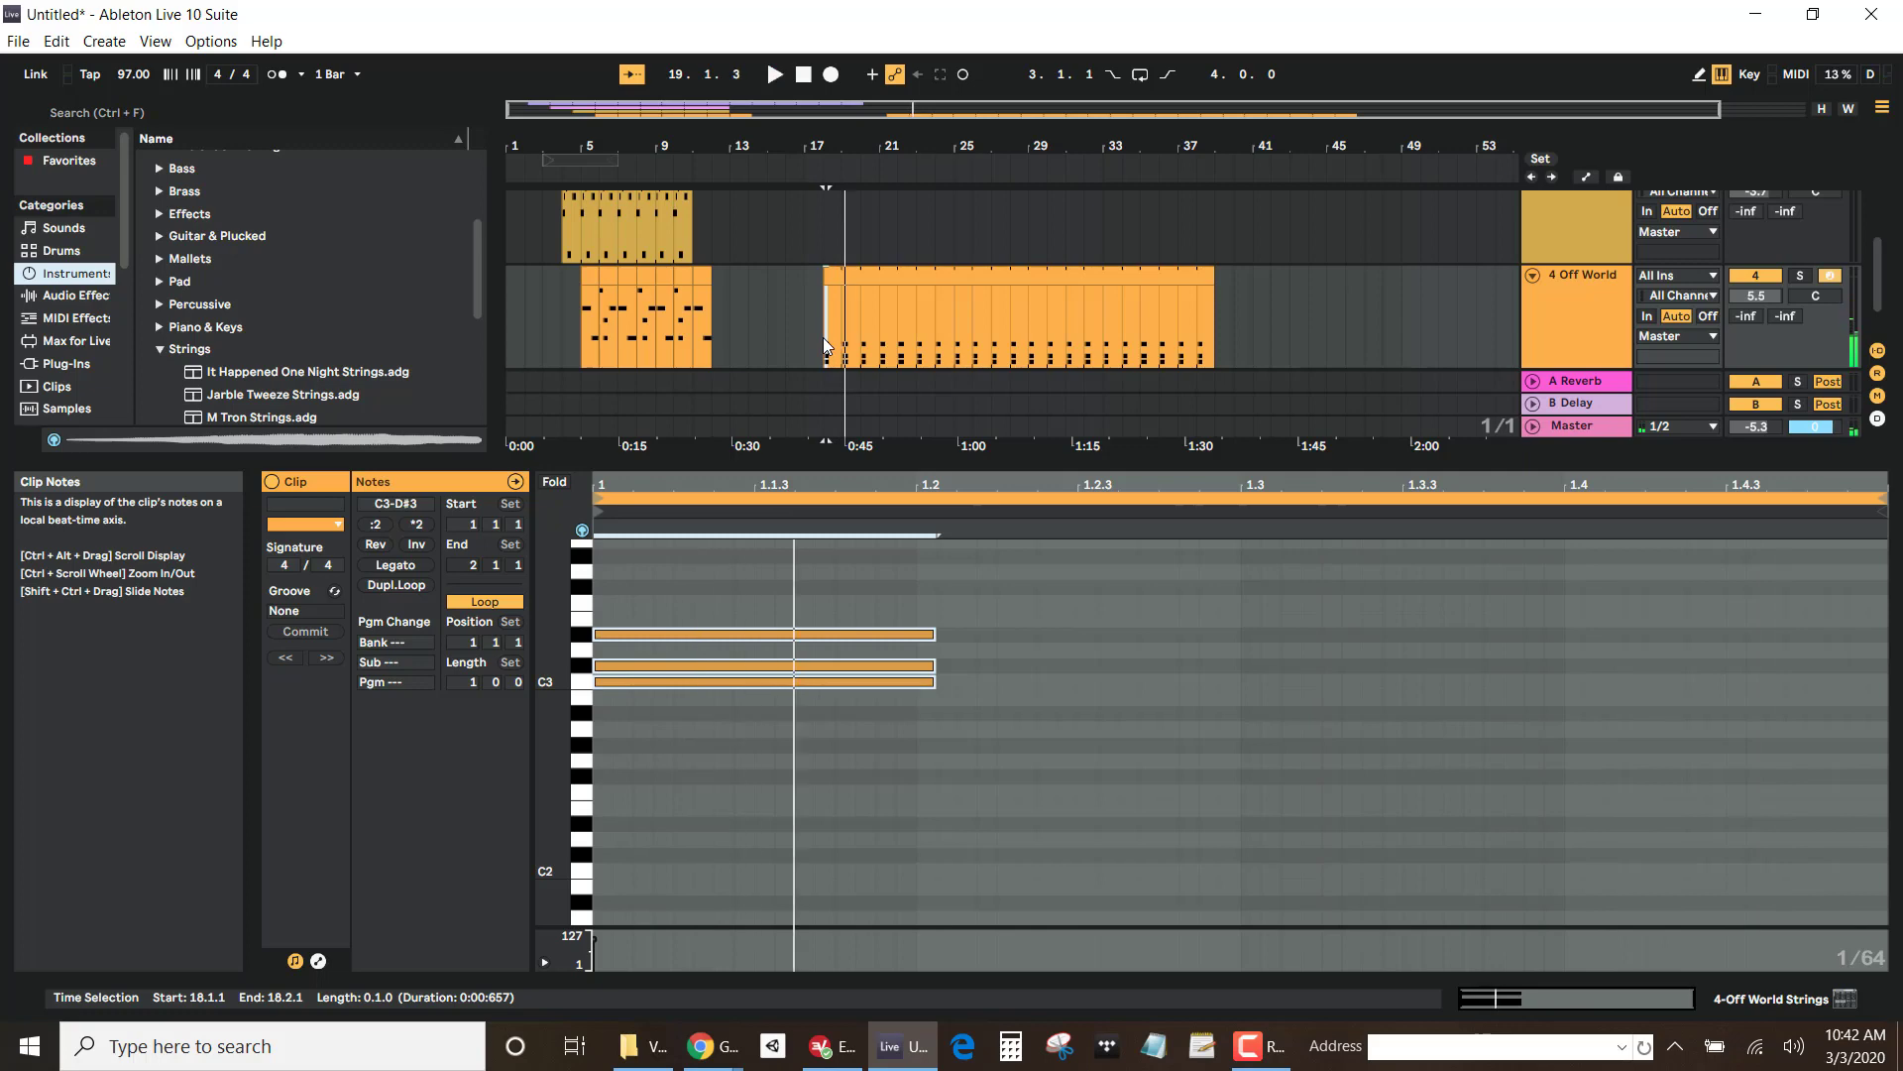
pyautogui.click(823, 342)
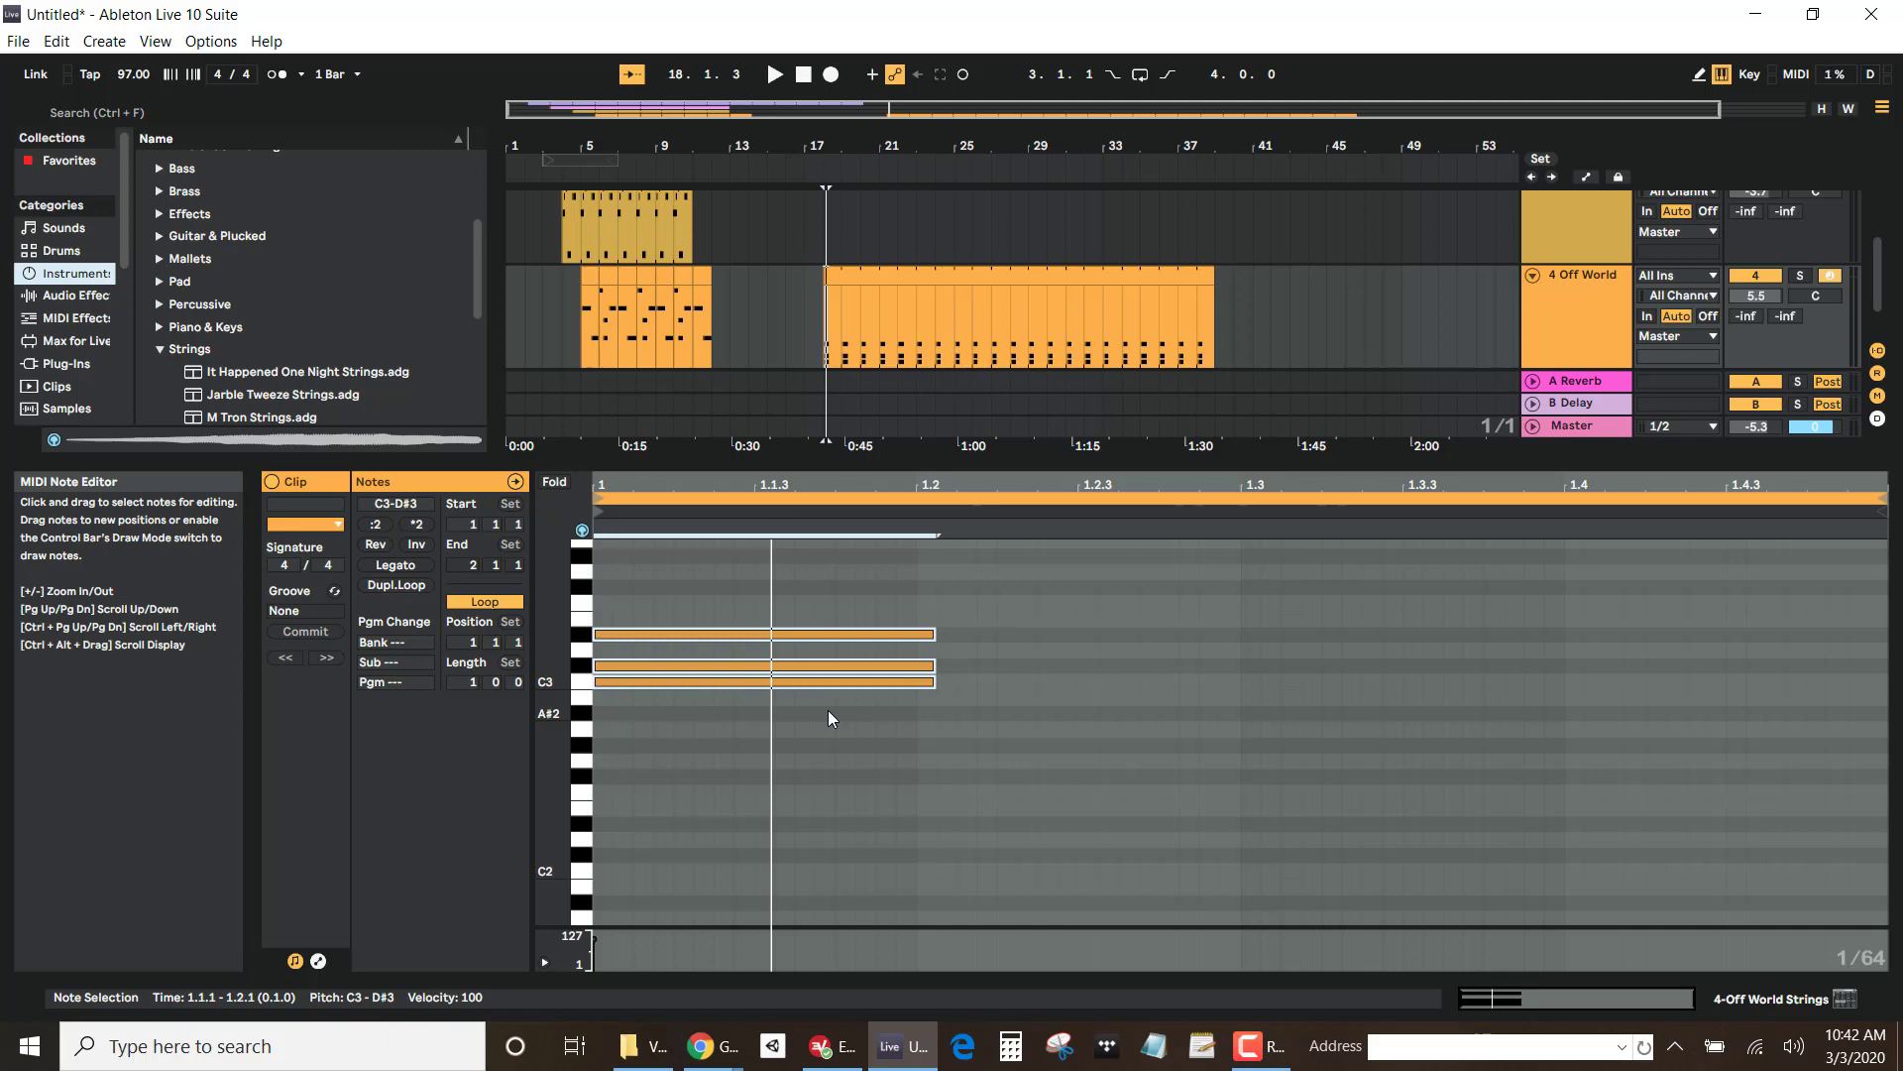
# Step: Switch to Chrome and highlight the Bm chord of the B minor progression in the sad chord progressions results
pyautogui.hotkey('alt', 'Tab')
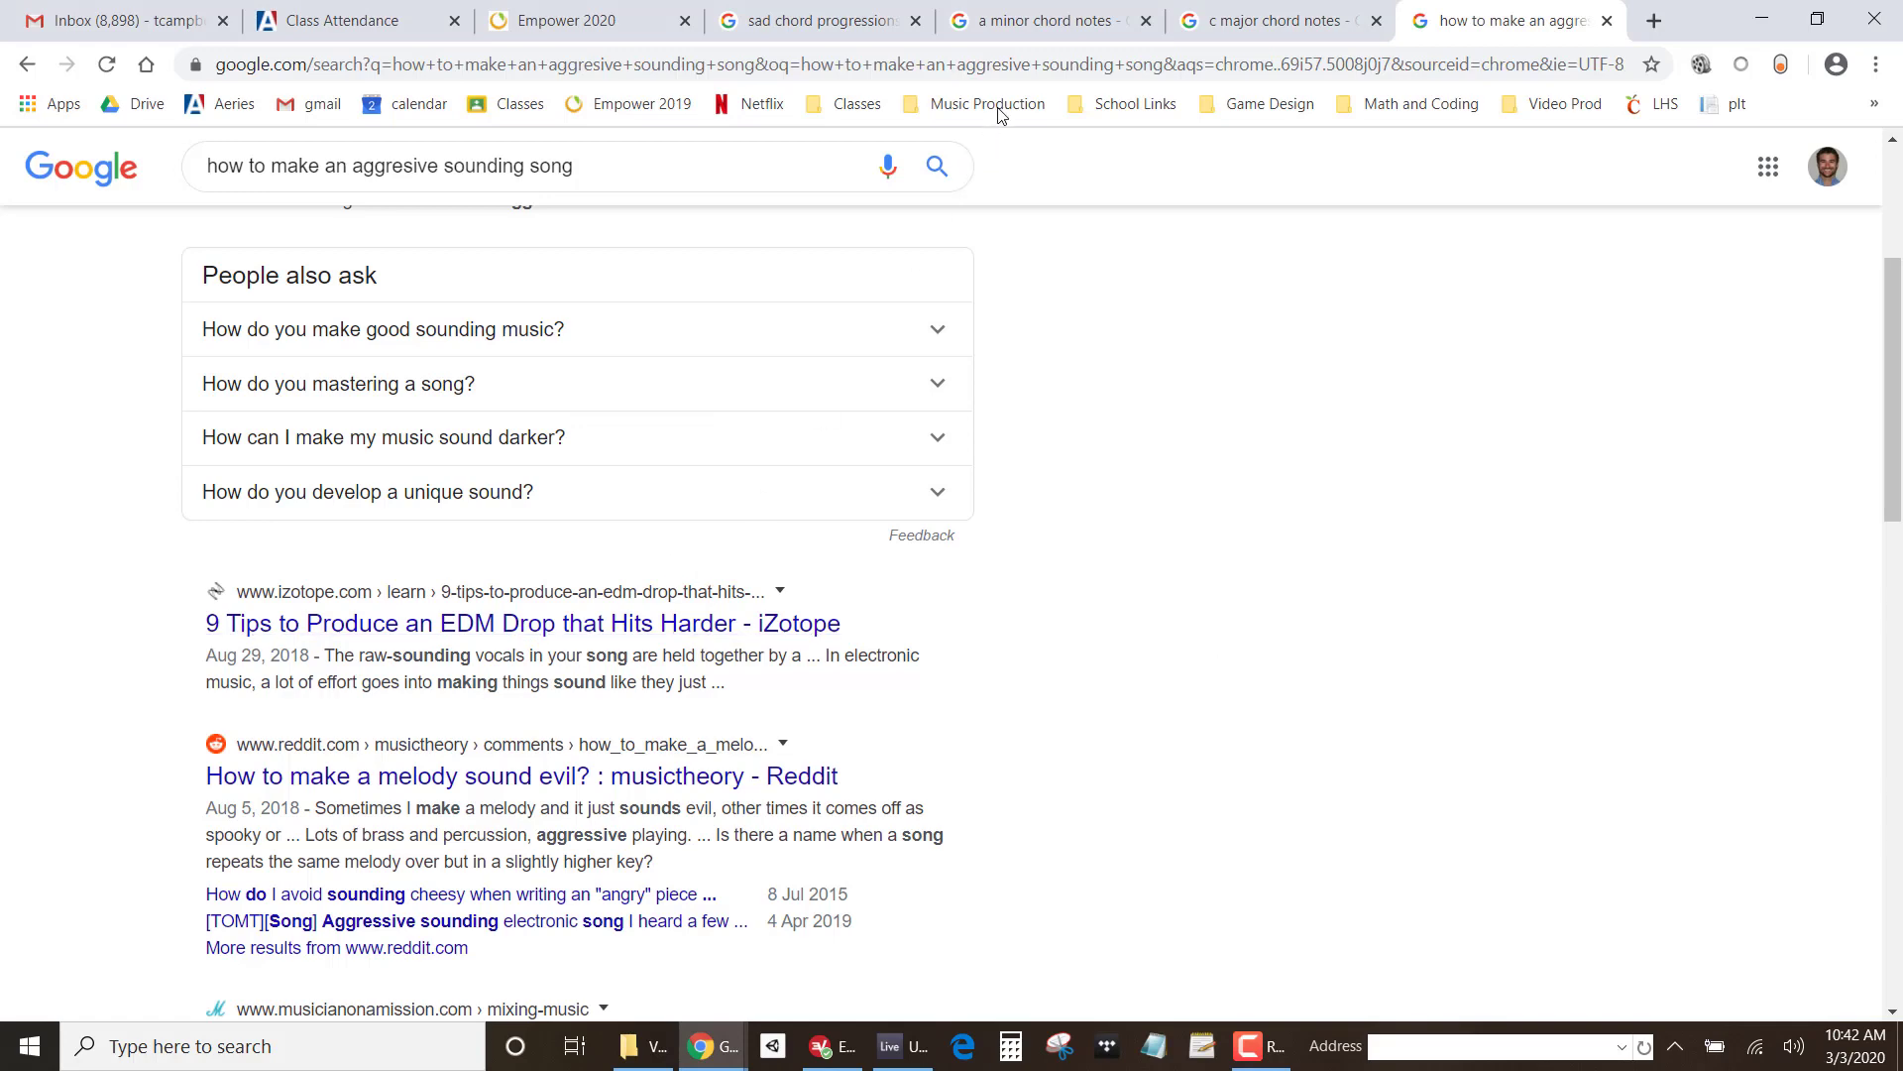
pyautogui.click(790, 10)
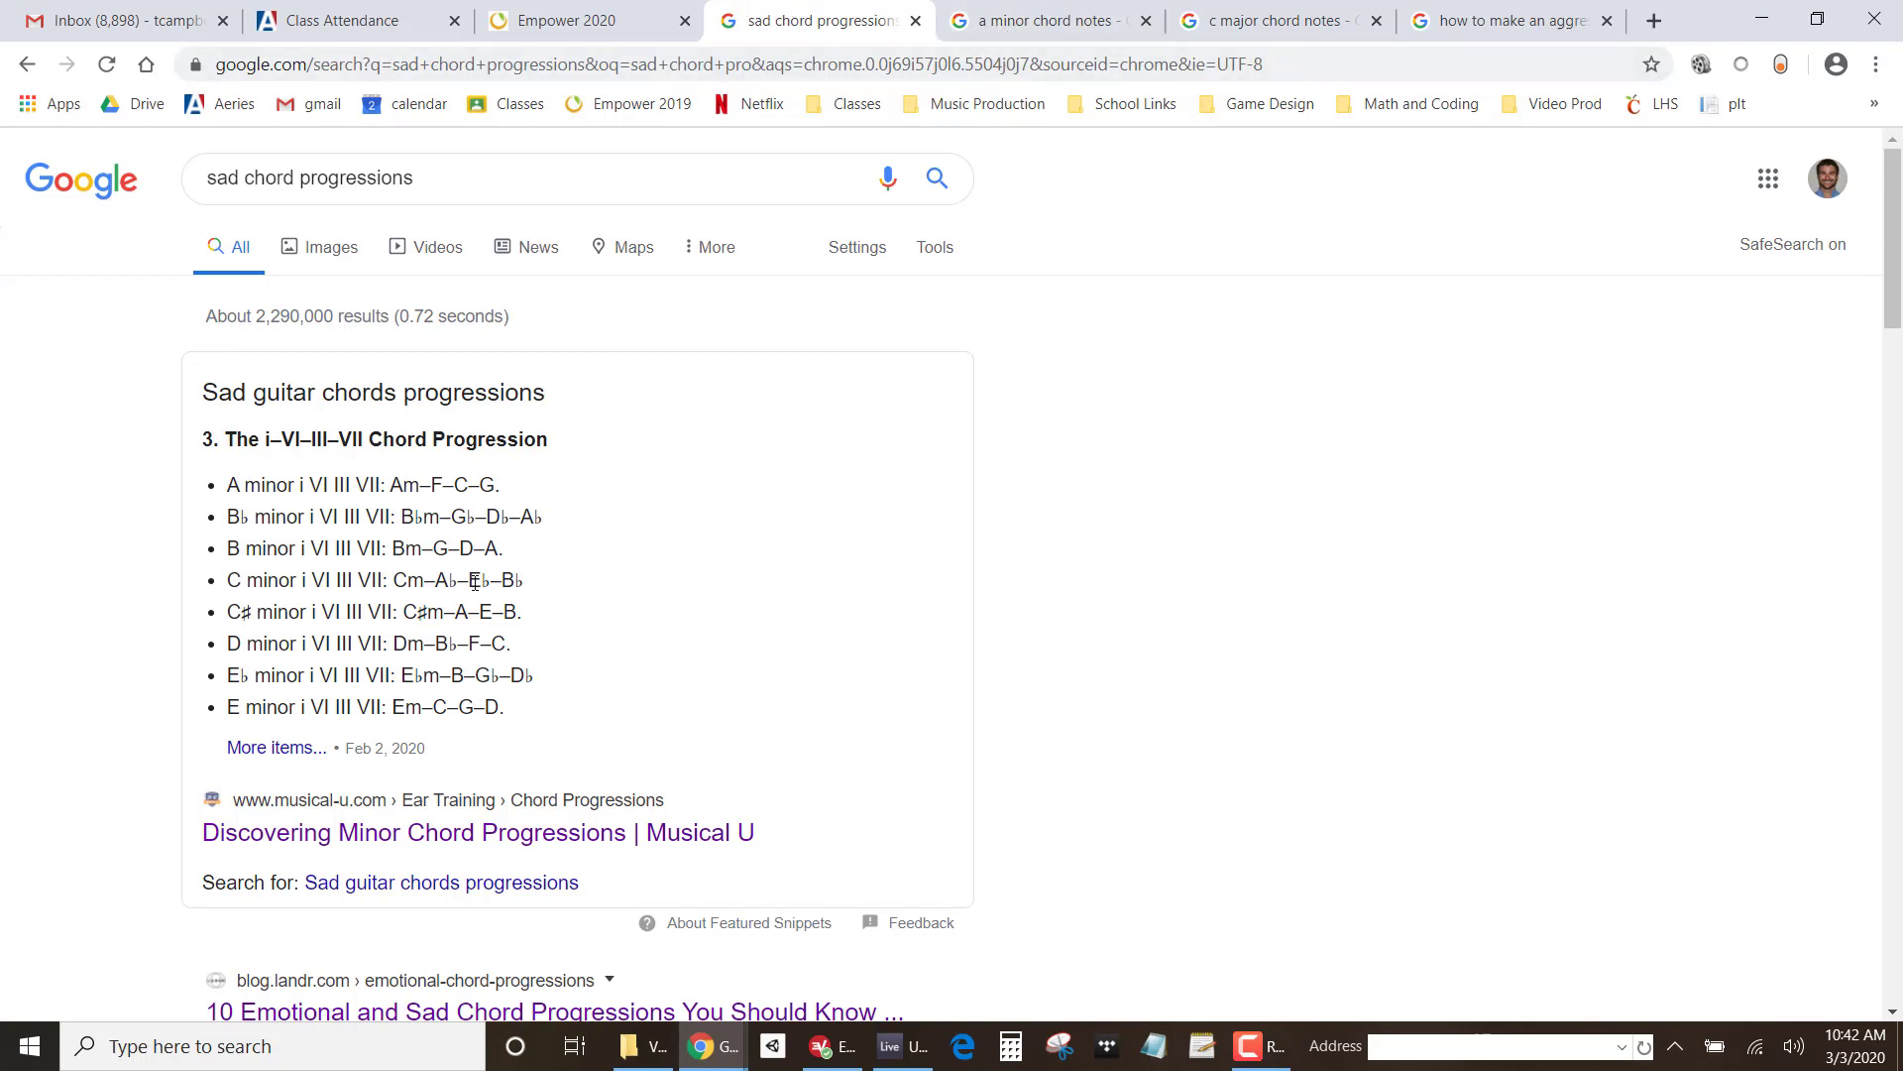
pyautogui.moveTo(393, 548); pyautogui.dragTo(424, 556)
# Step: Search for "b minor chord notes", expand the question about the notes in a Bm chord, and return to Ableton Live
pyautogui.click(998, 36)
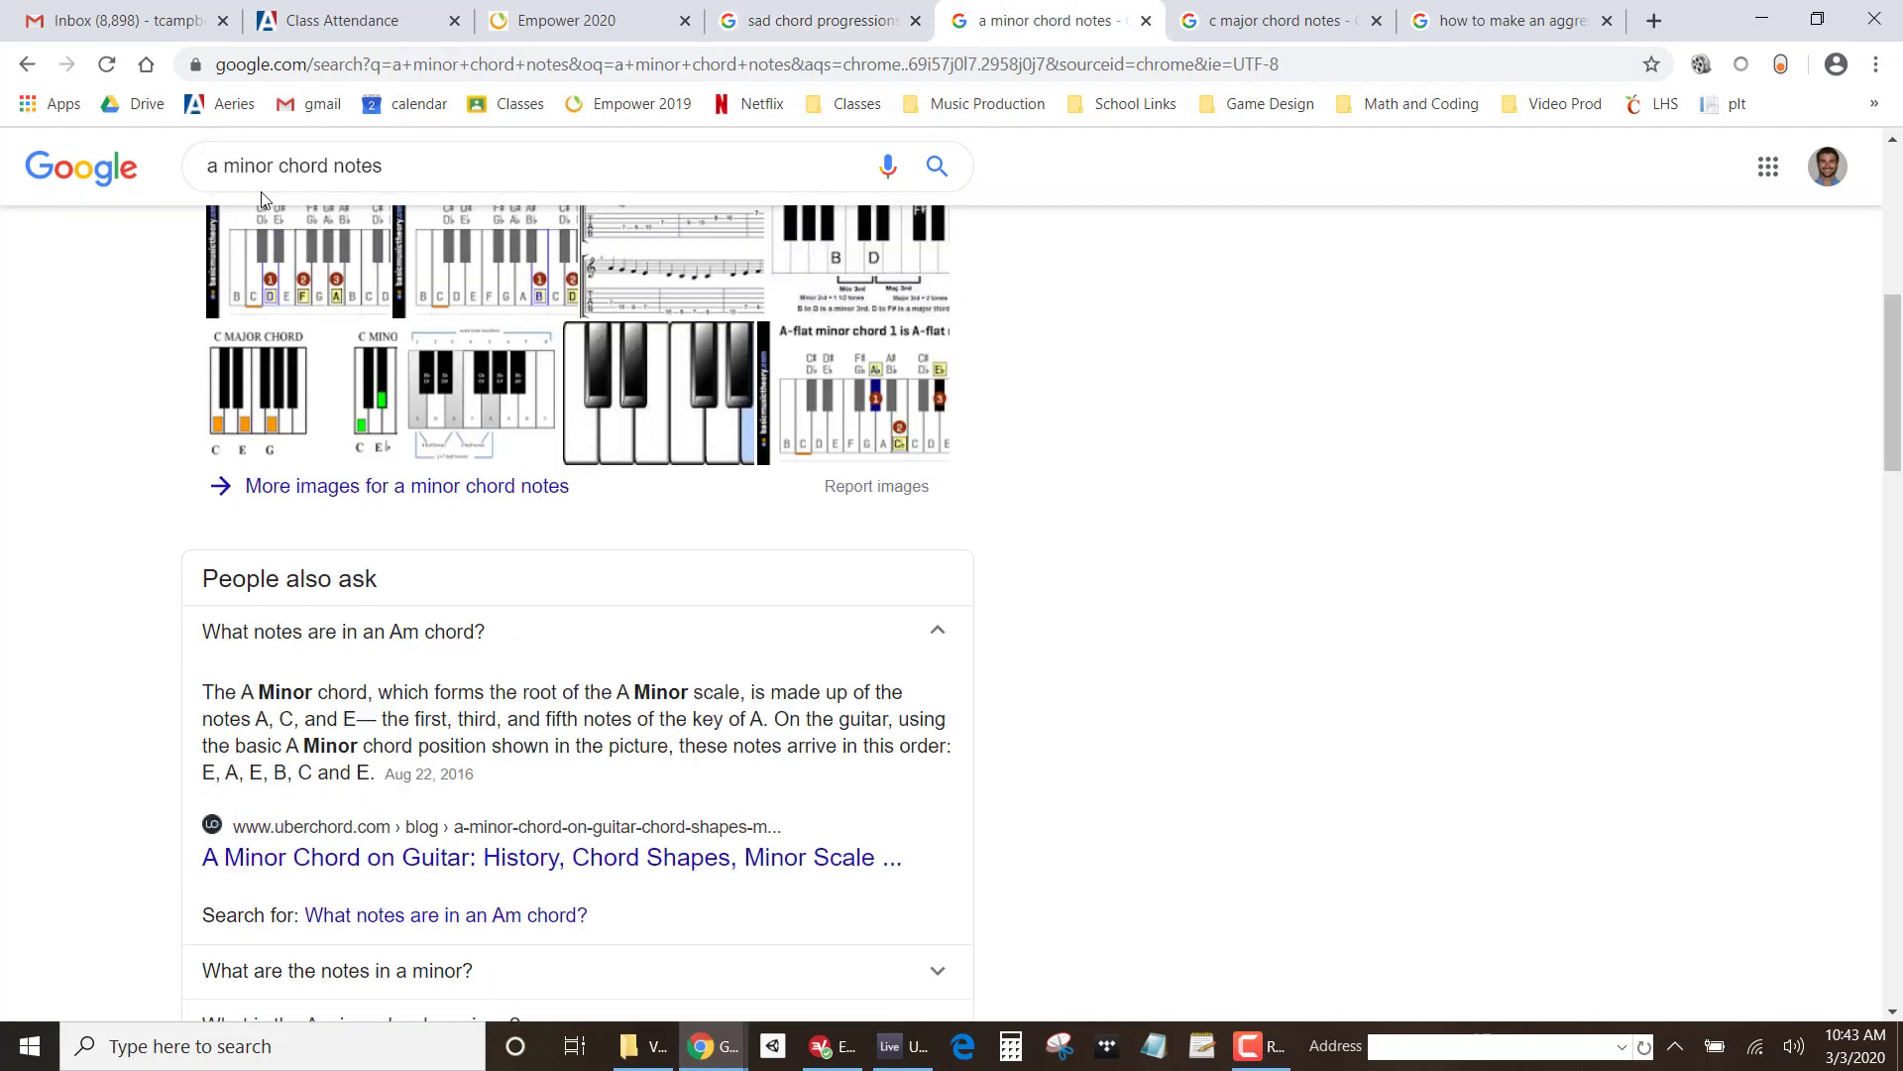
pyautogui.click(220, 168)
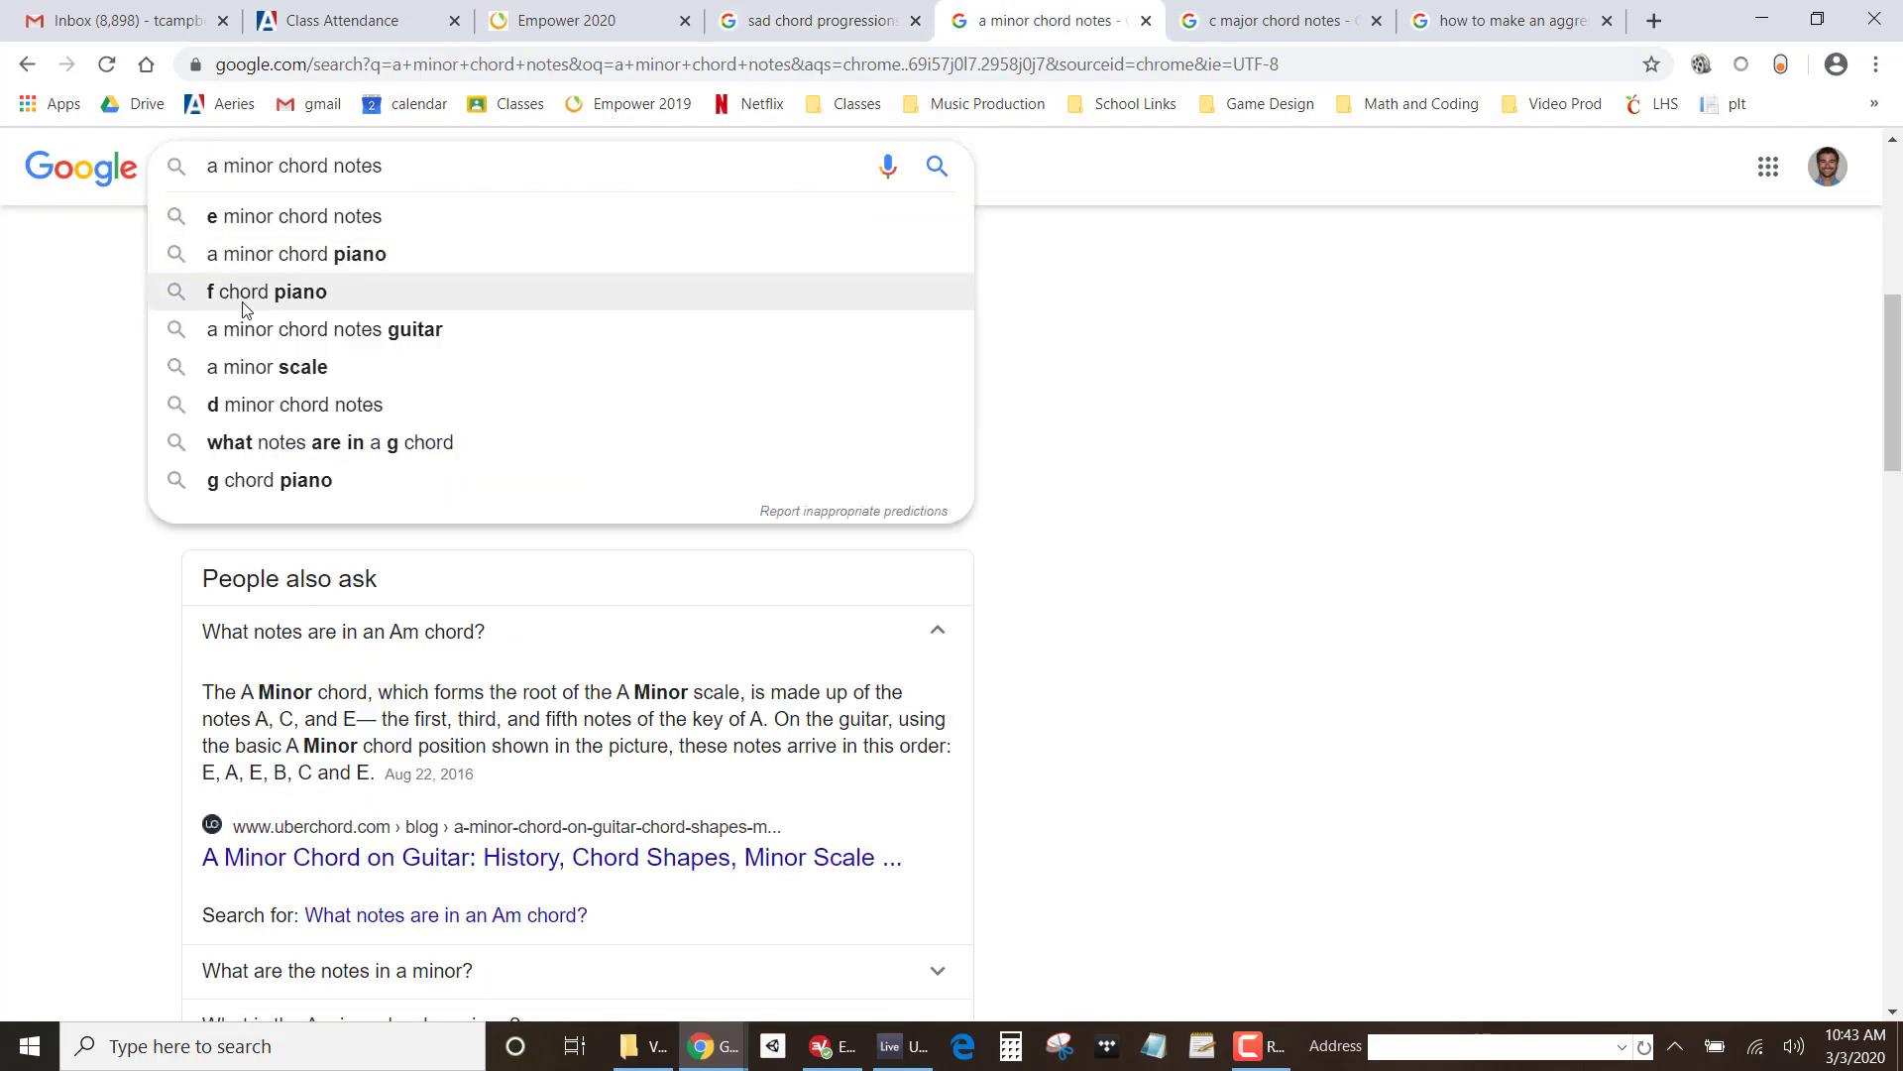
pyautogui.press('BackSpace')
pyautogui.write('b')
pyautogui.press('Return')
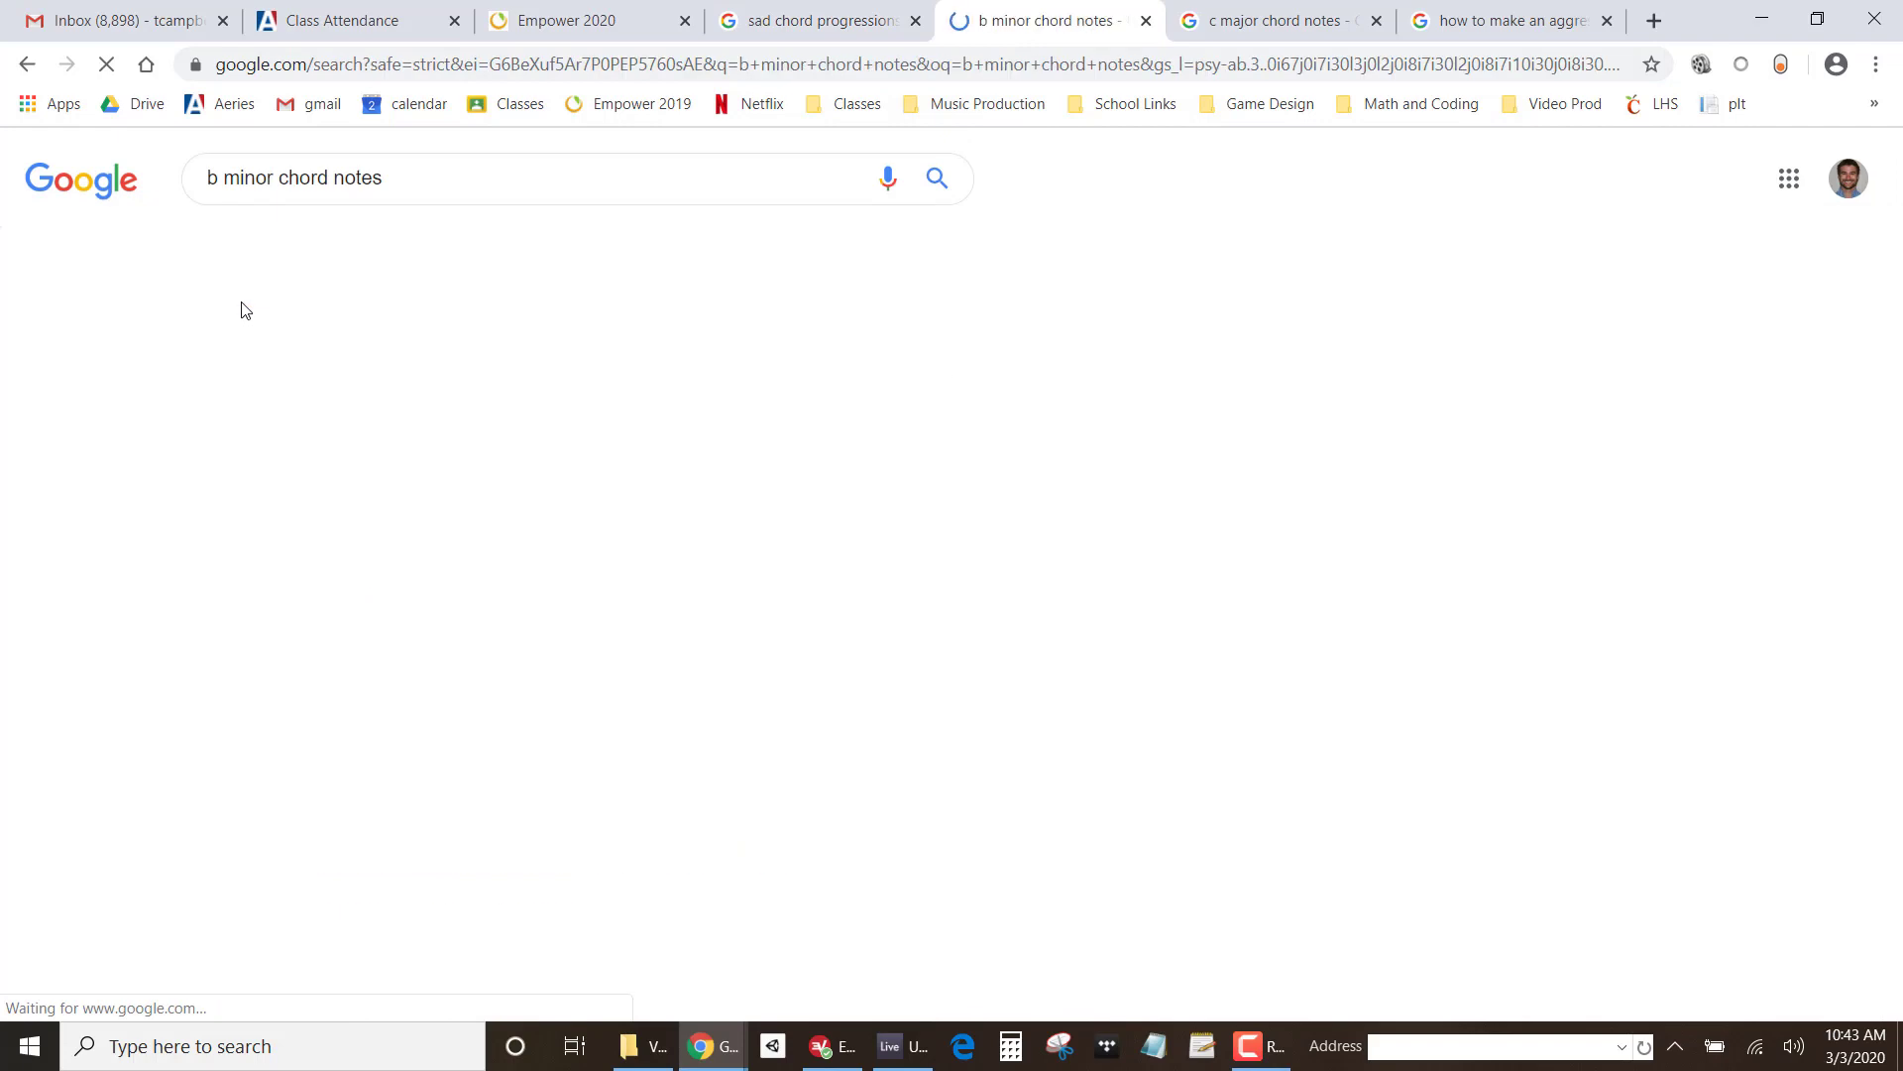
pyautogui.scroll(-4, 297, 544)
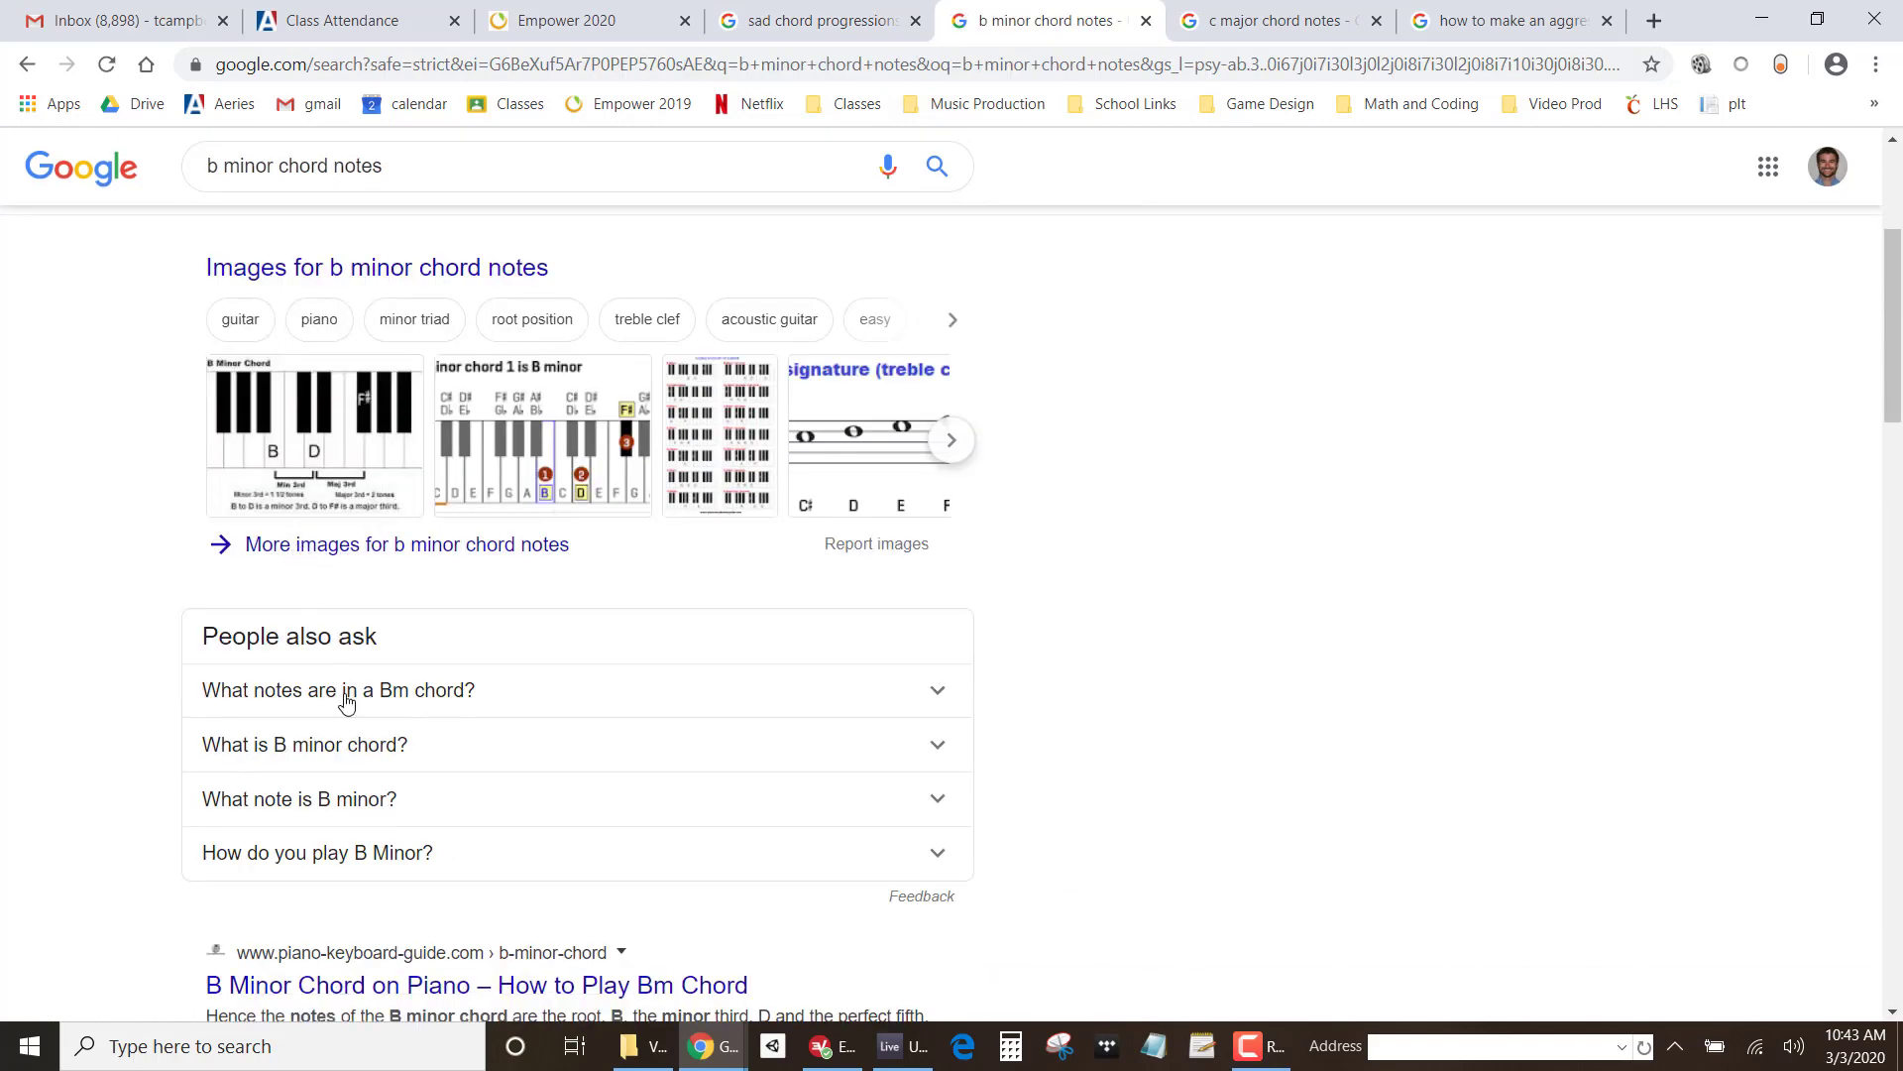
pyautogui.click(297, 689)
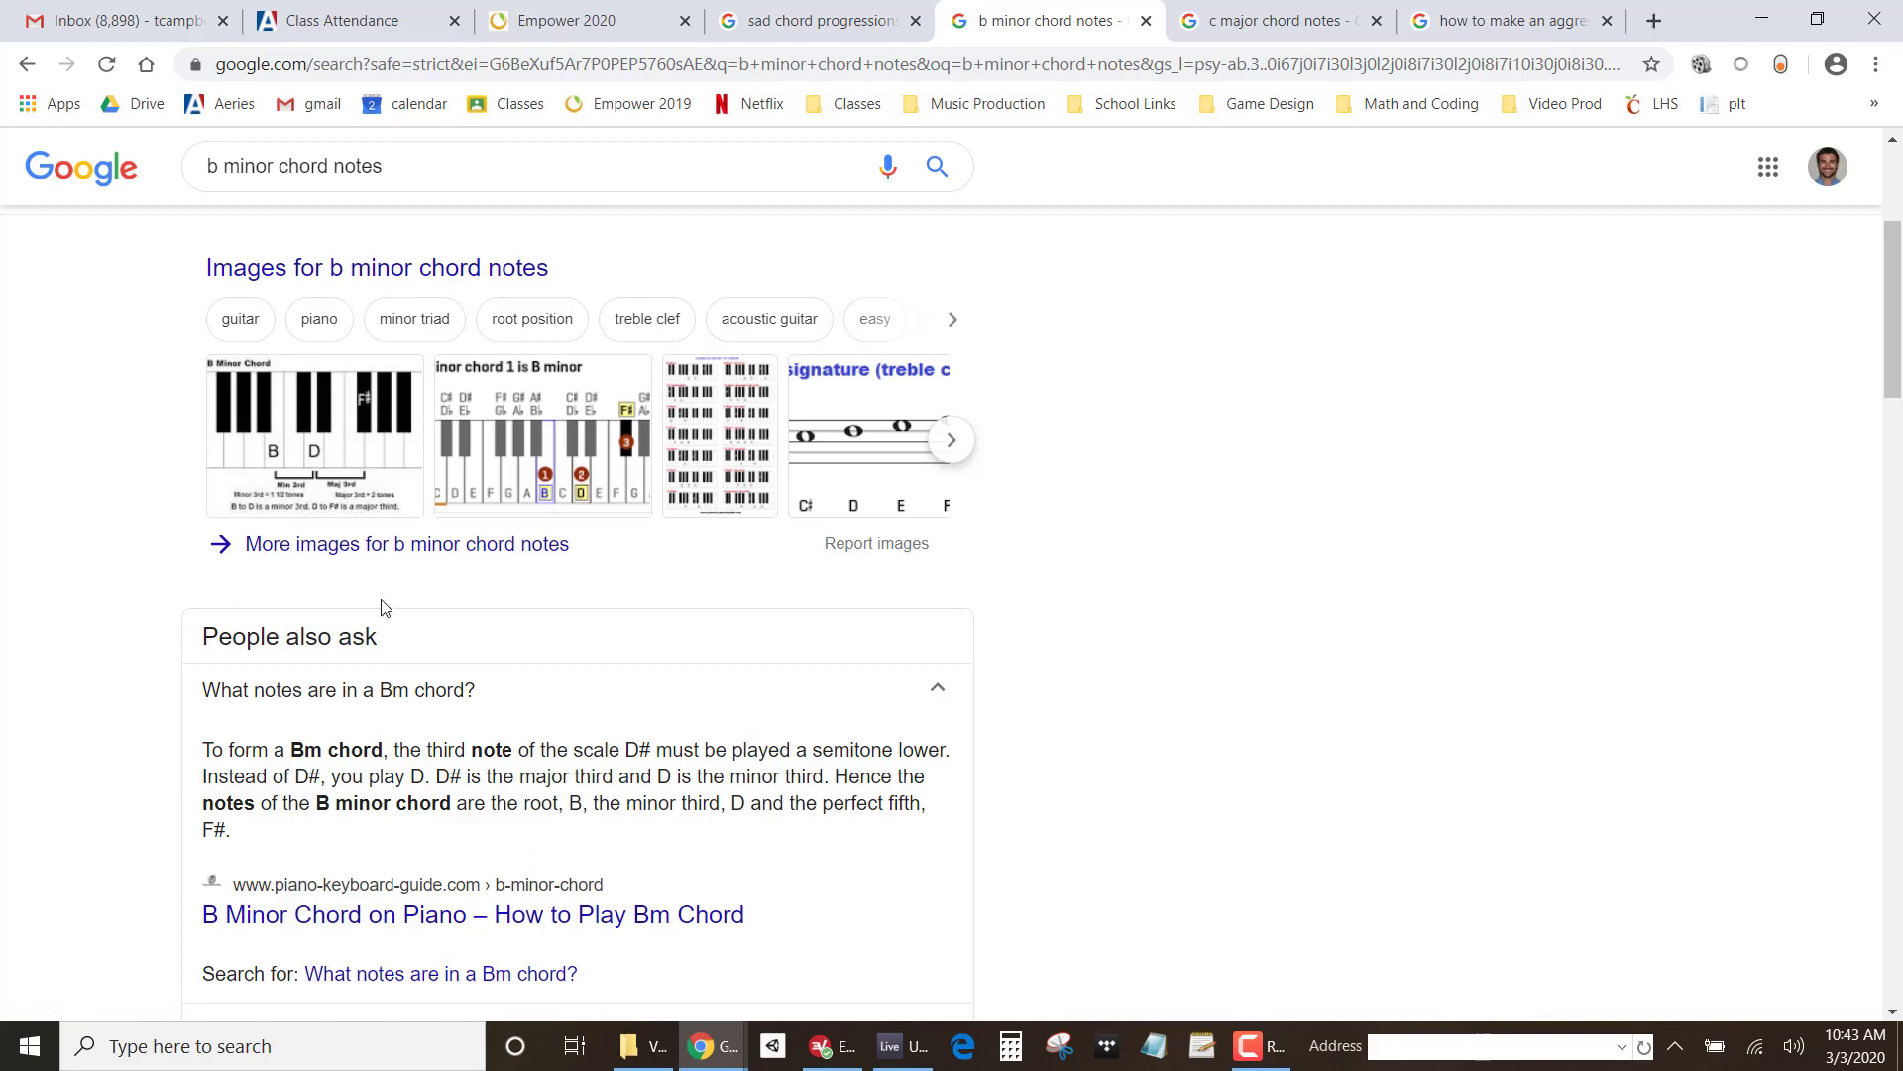
pyautogui.click(776, 22)
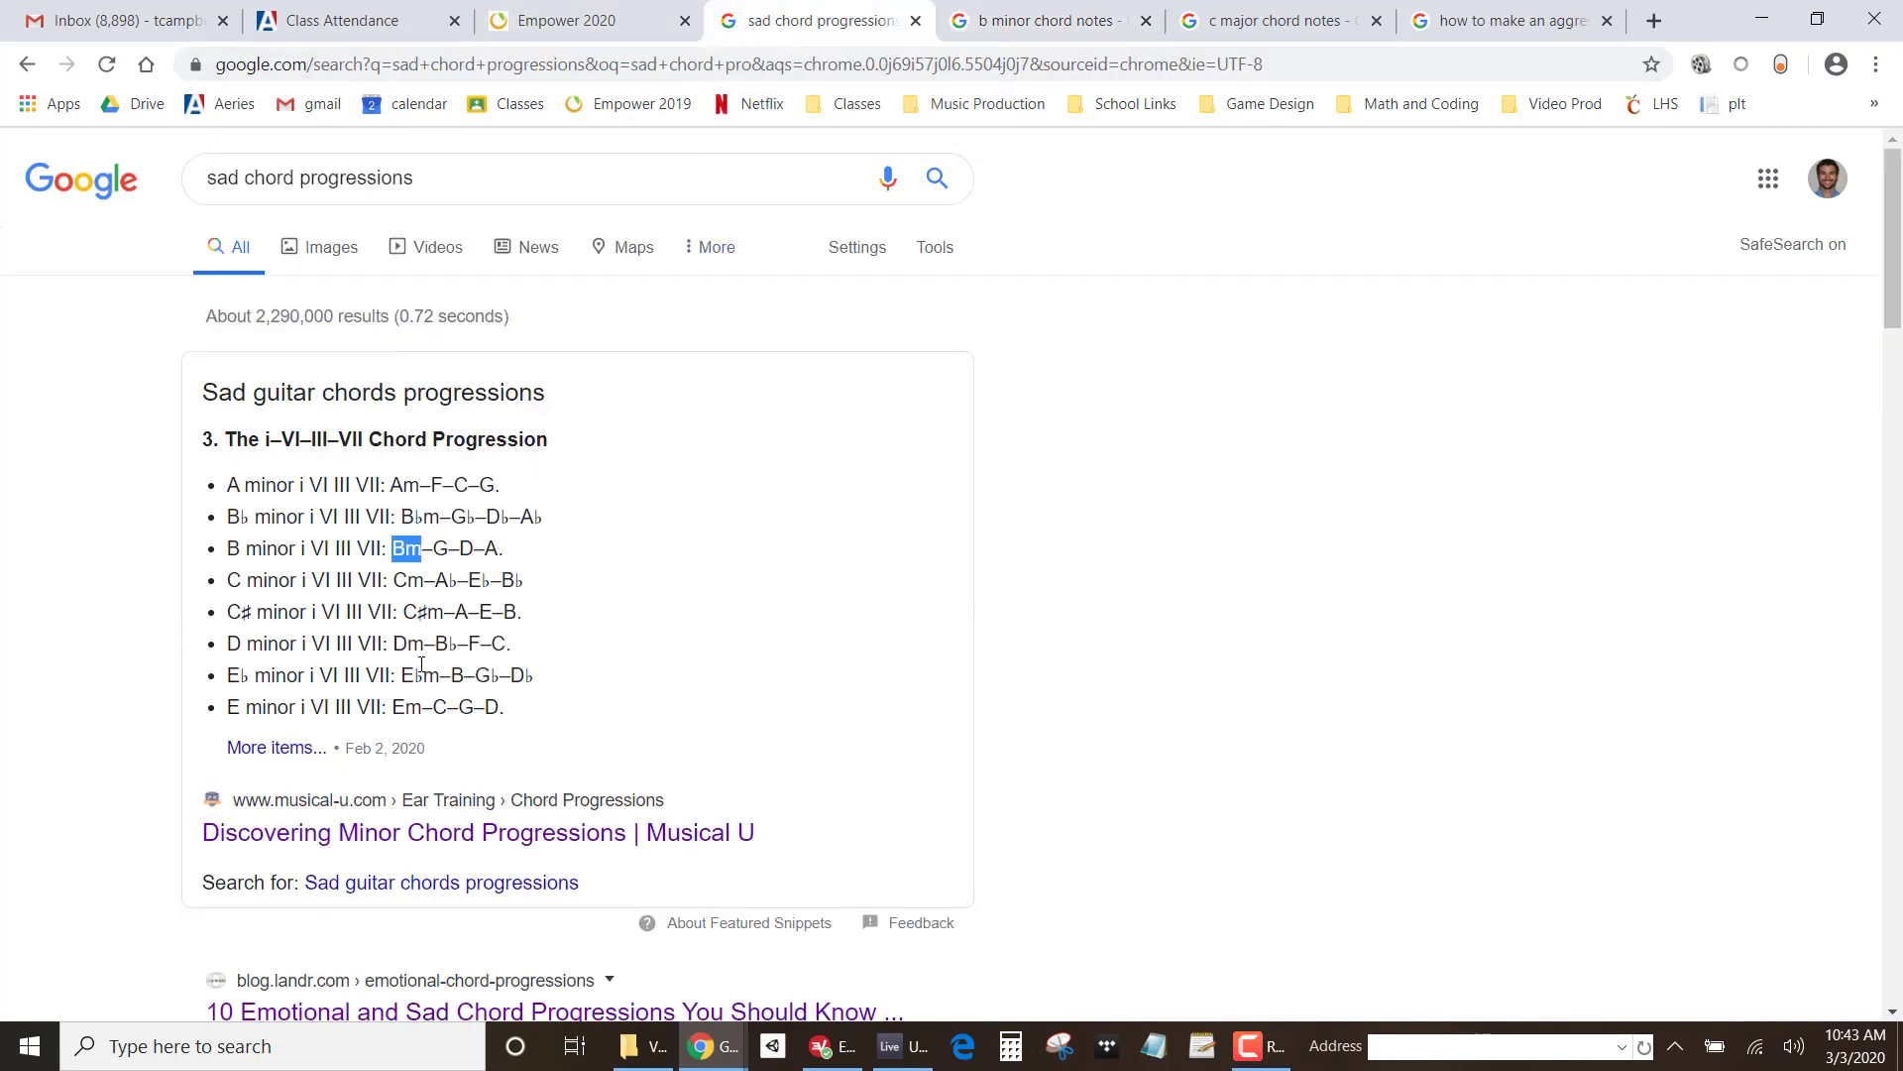
pyautogui.hotkey('alt', 'Tab')
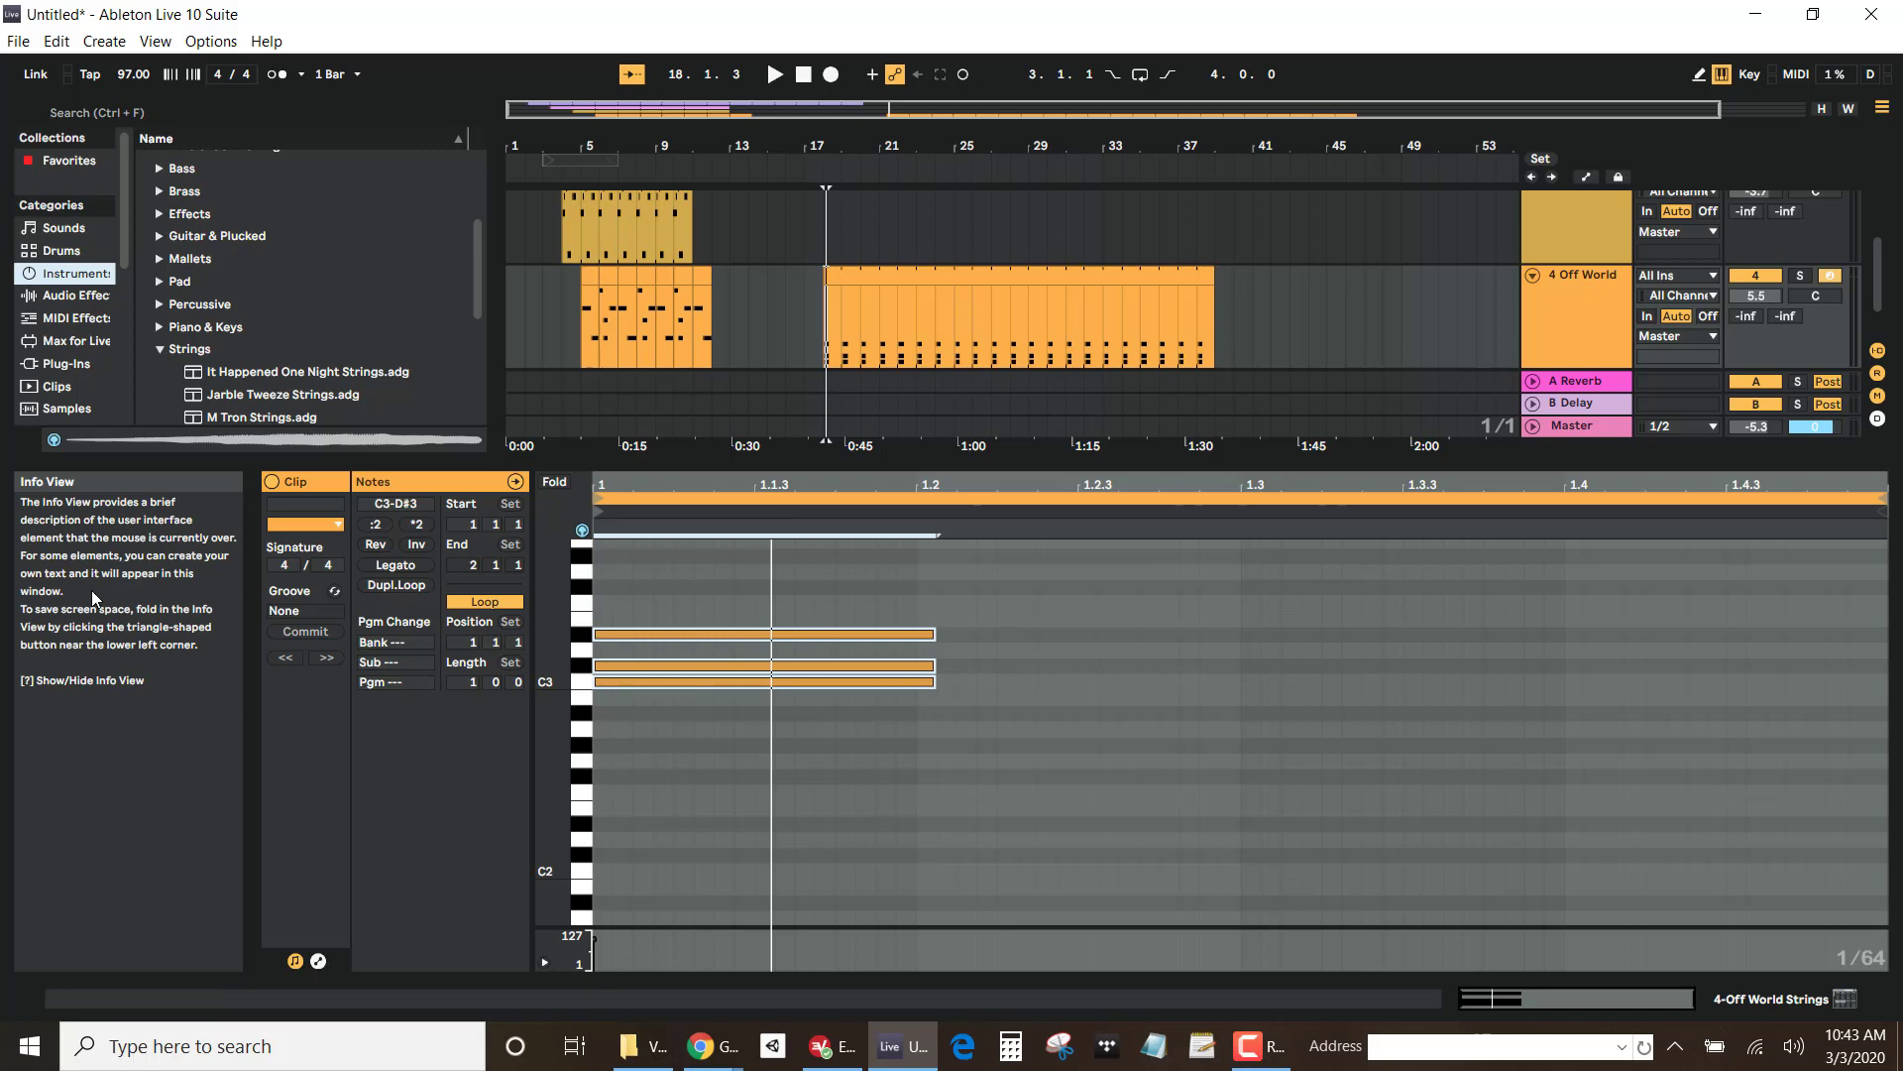